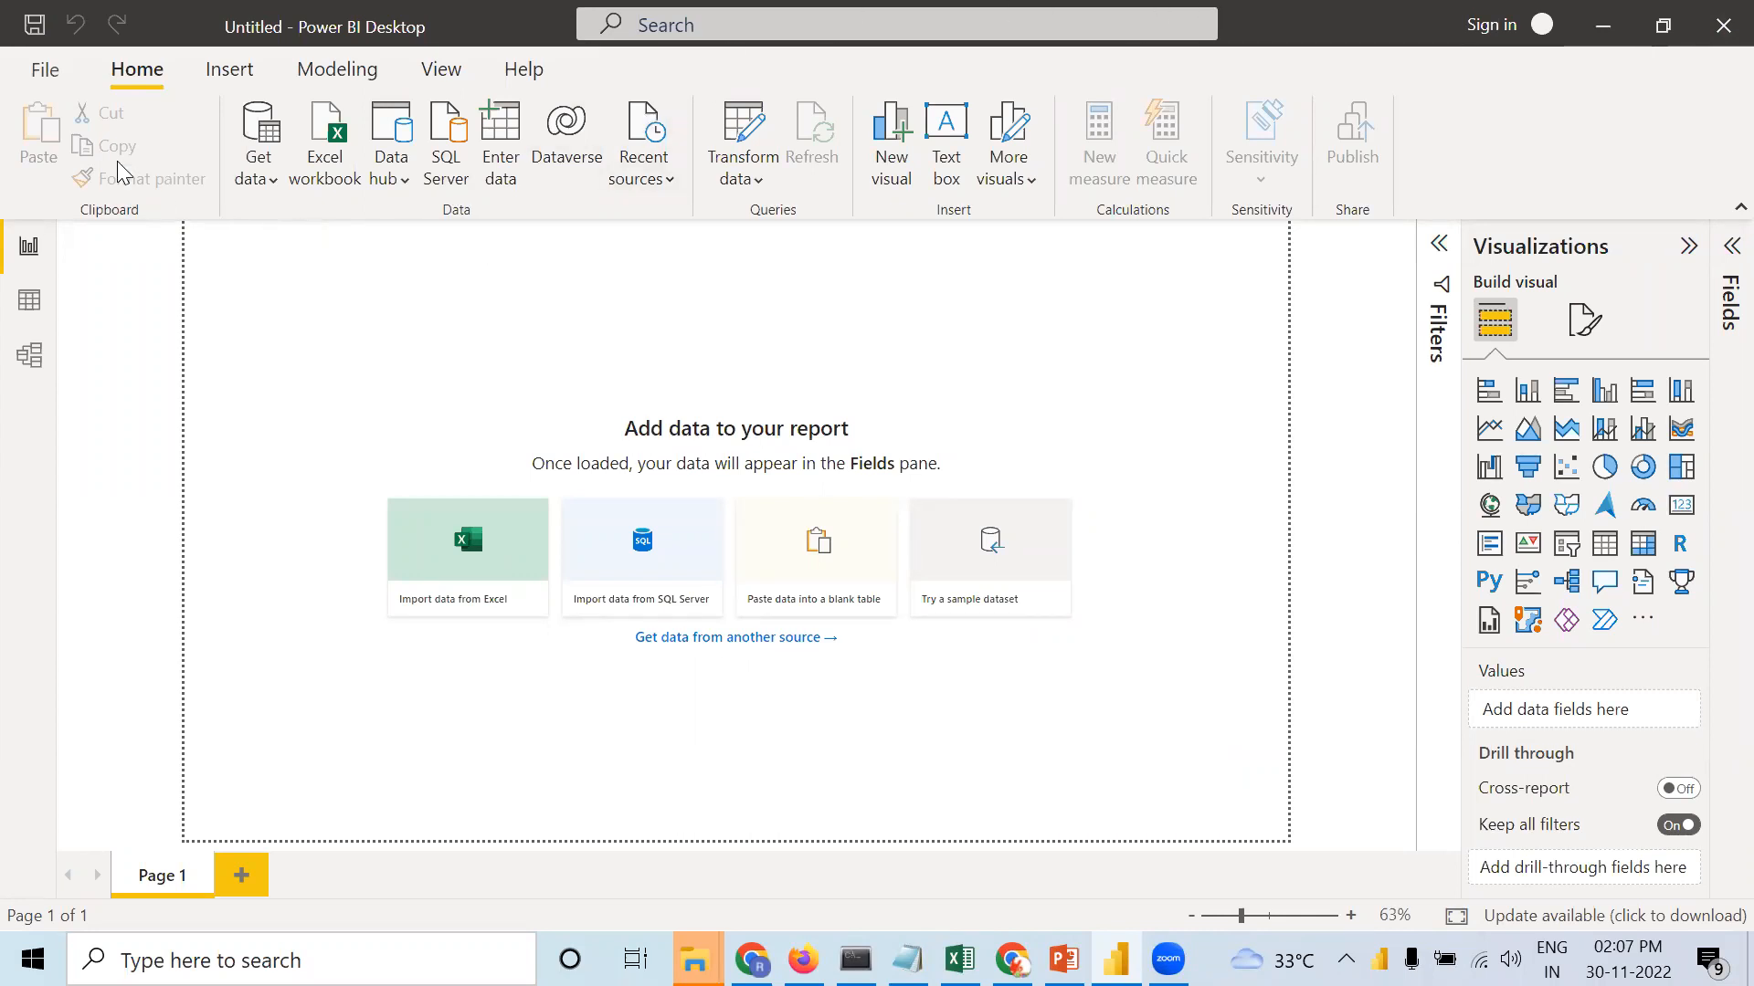
Connect to the Excel workbook zomatoclean in the Downloads folder as the report's data source.
{"action": "left_click", "coordinate": [276, 187]}
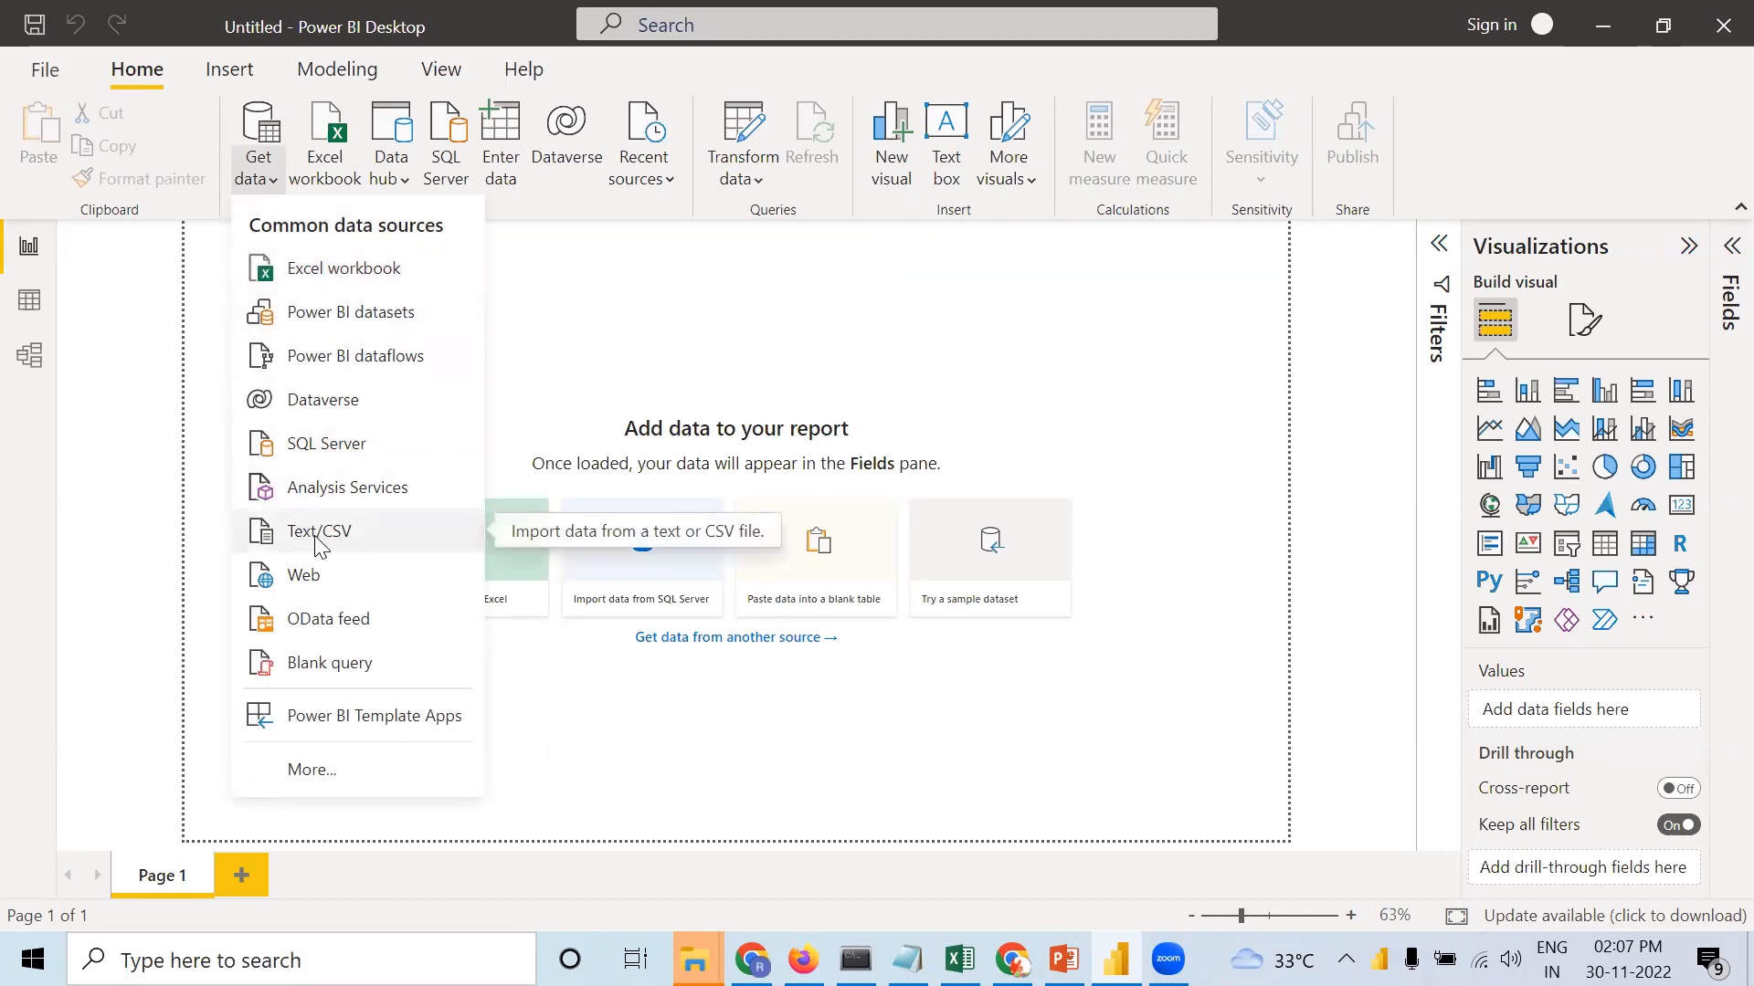
{"action": "left_click", "coordinate": [326, 281]}
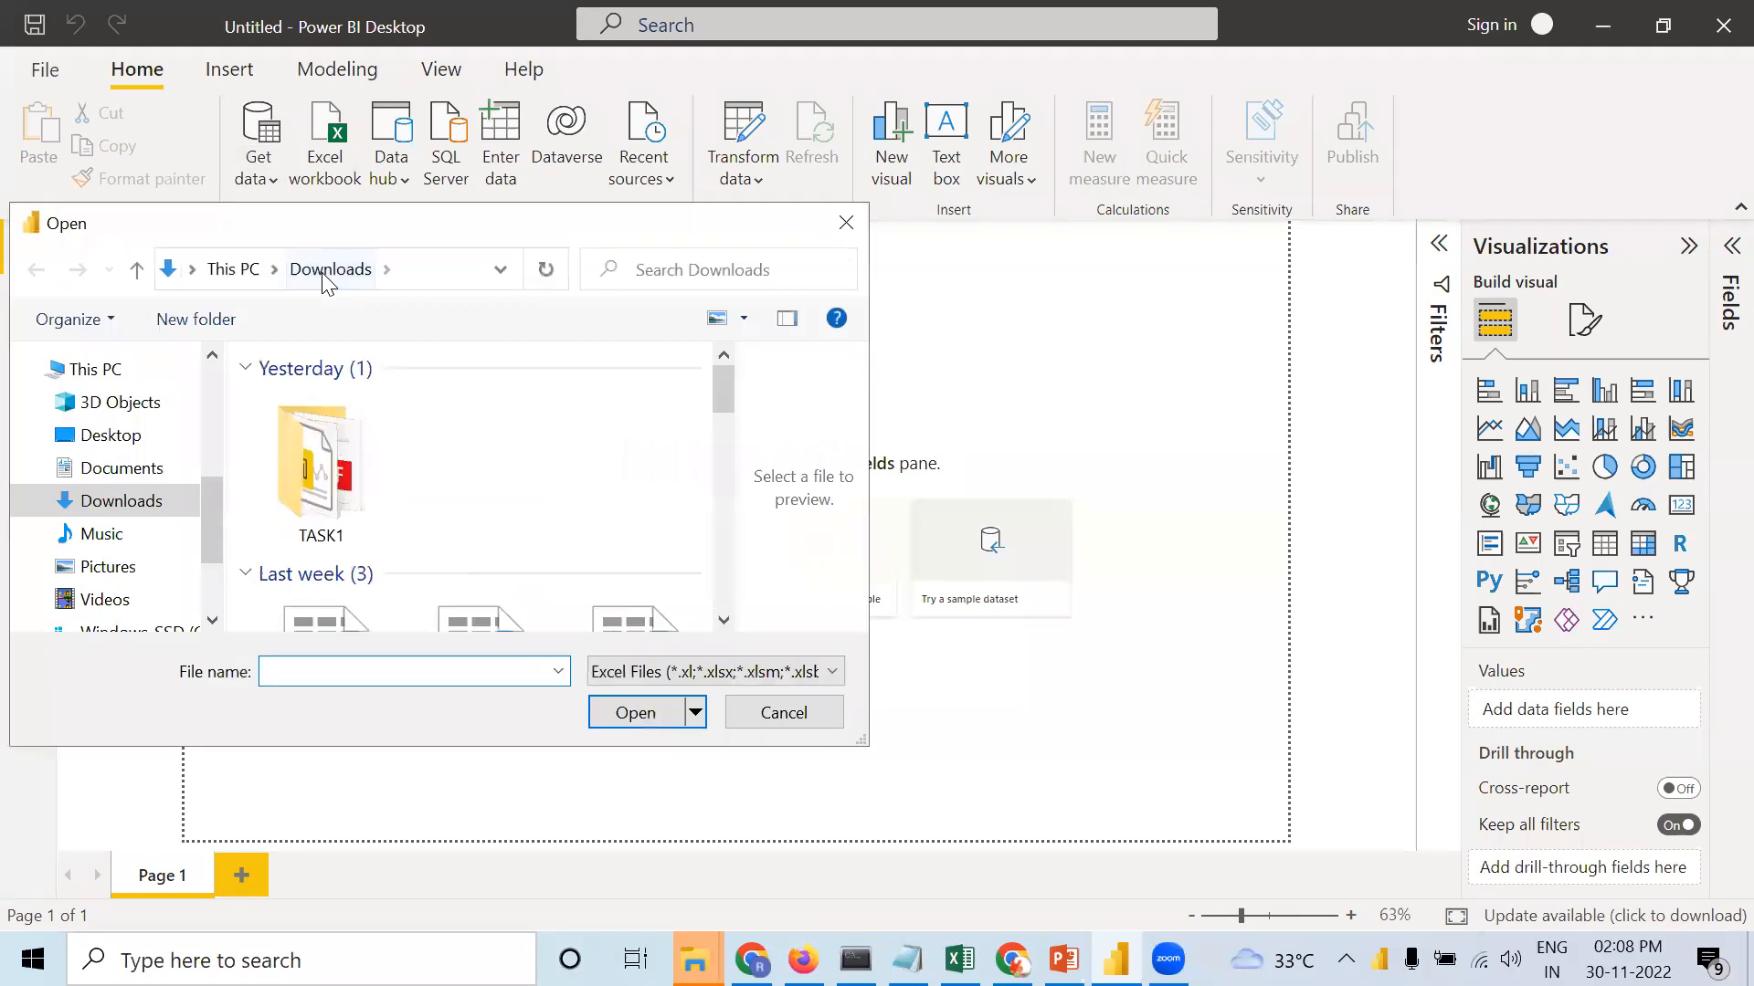
{"action": "scroll", "coordinate": [490, 491], "scroll_direction": "down", "scroll_amount": 10}
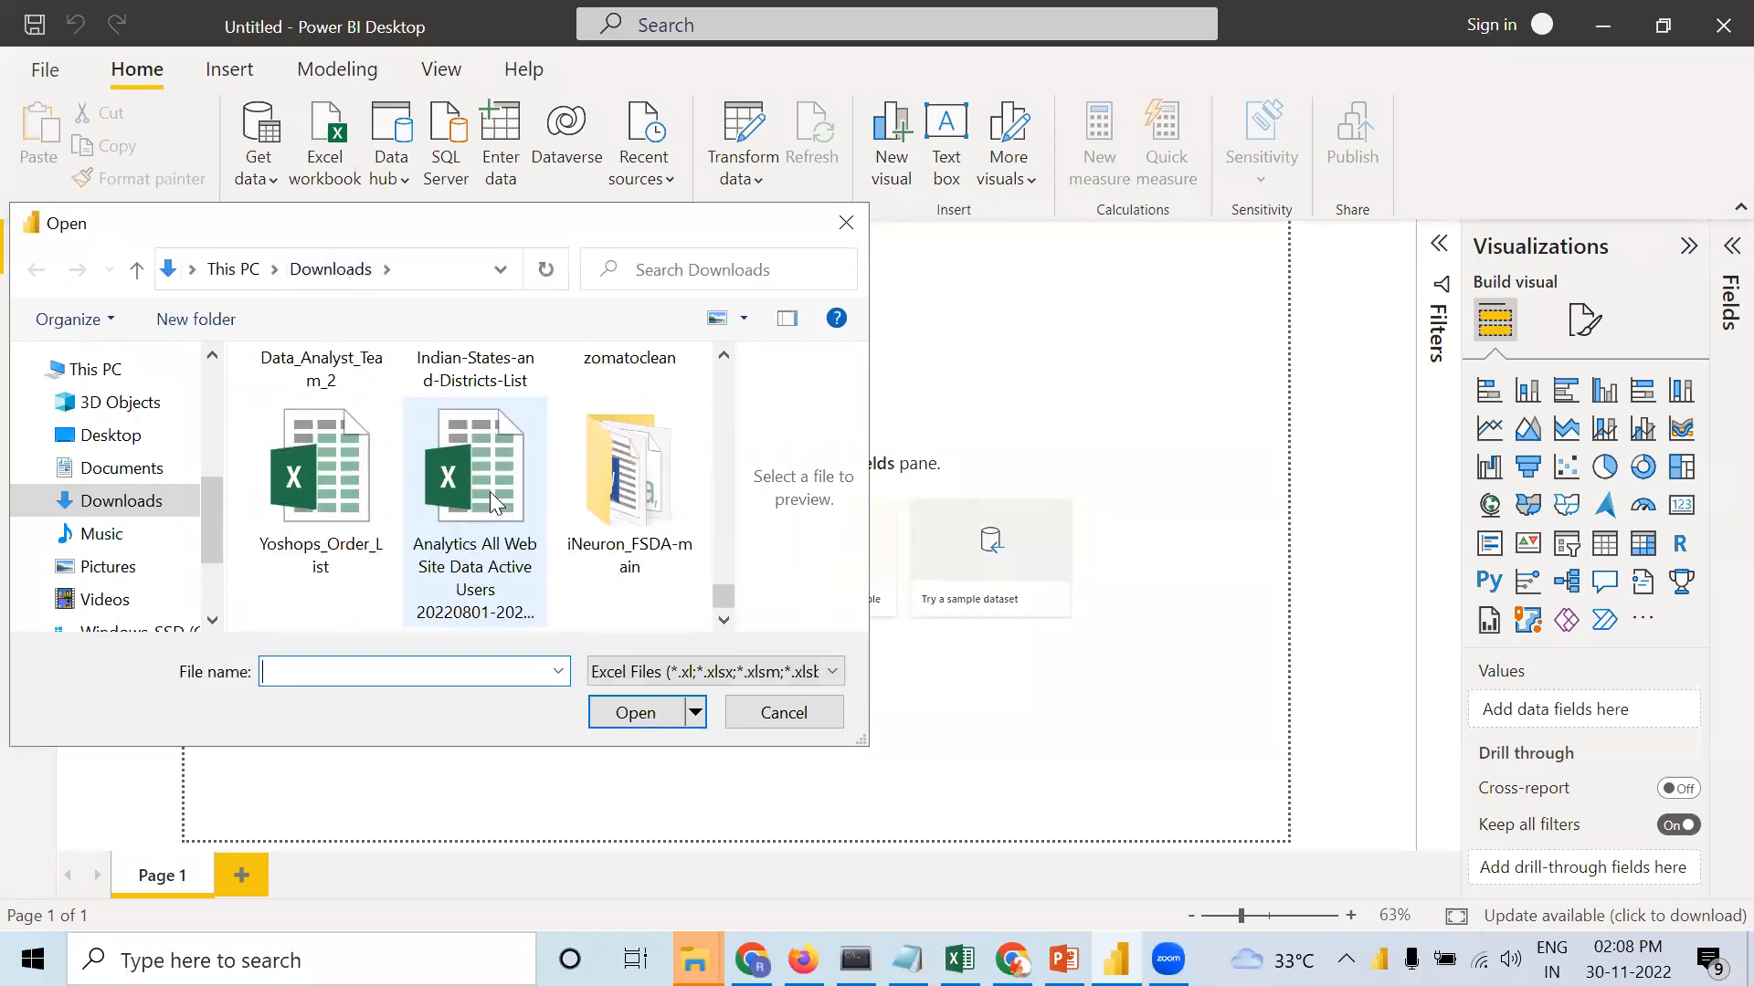
{"action": "scroll", "coordinate": [491, 490], "scroll_direction": "up", "scroll_amount": 3}
{"action": "scroll", "coordinate": [491, 490], "scroll_direction": "down", "scroll_amount": 3}
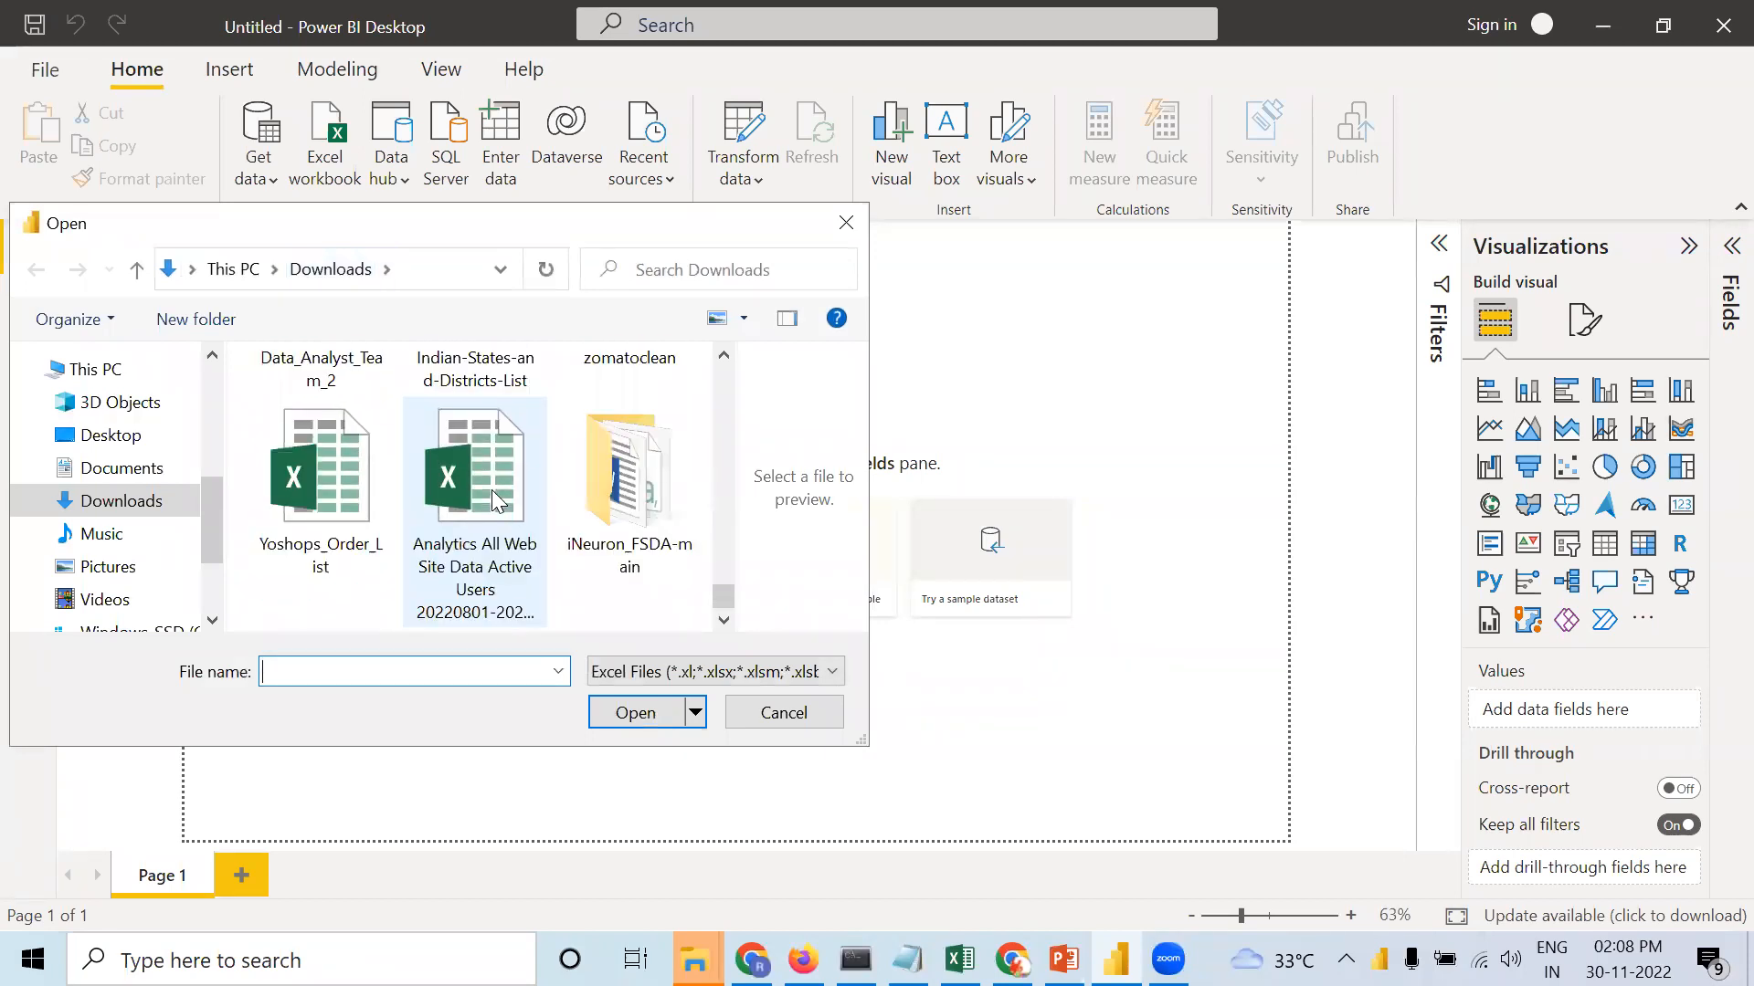
{"action": "left_click", "coordinate": [637, 377]}
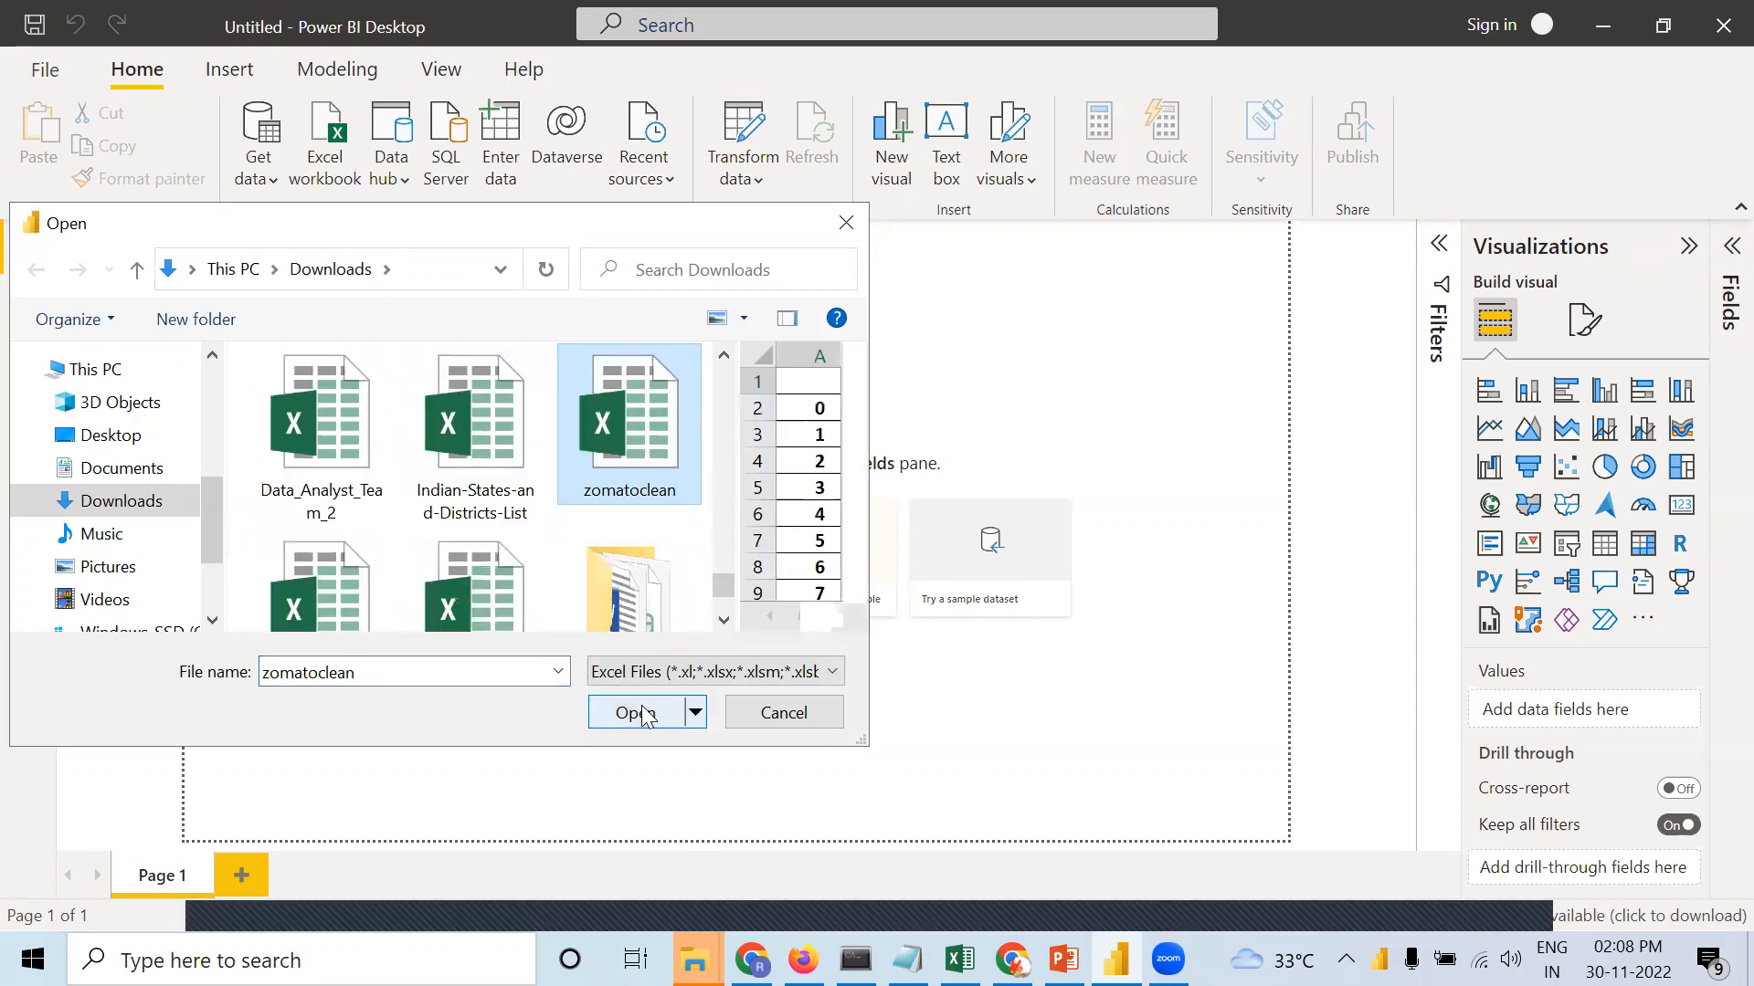
{"action": "left_click", "coordinate": [633, 713]}
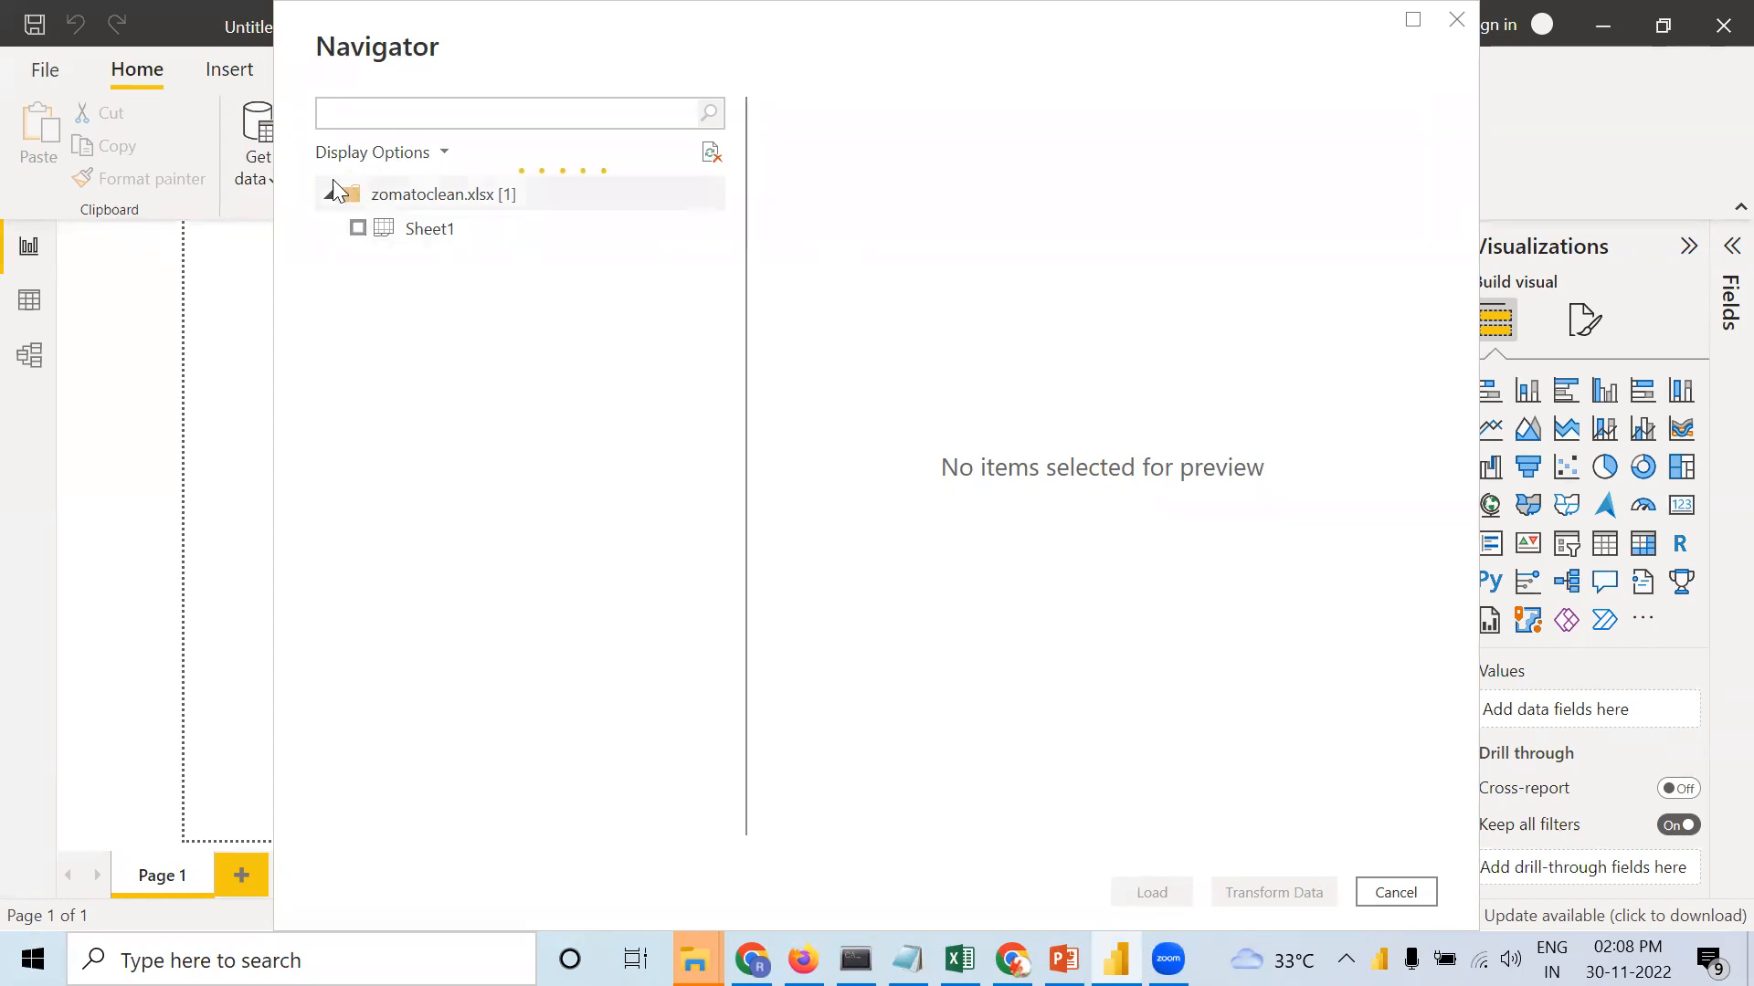
Select Sheet1 of zomatoclean.xlsx for import and review its previewed rows and columns.
{"action": "left_click", "coordinate": [357, 228]}
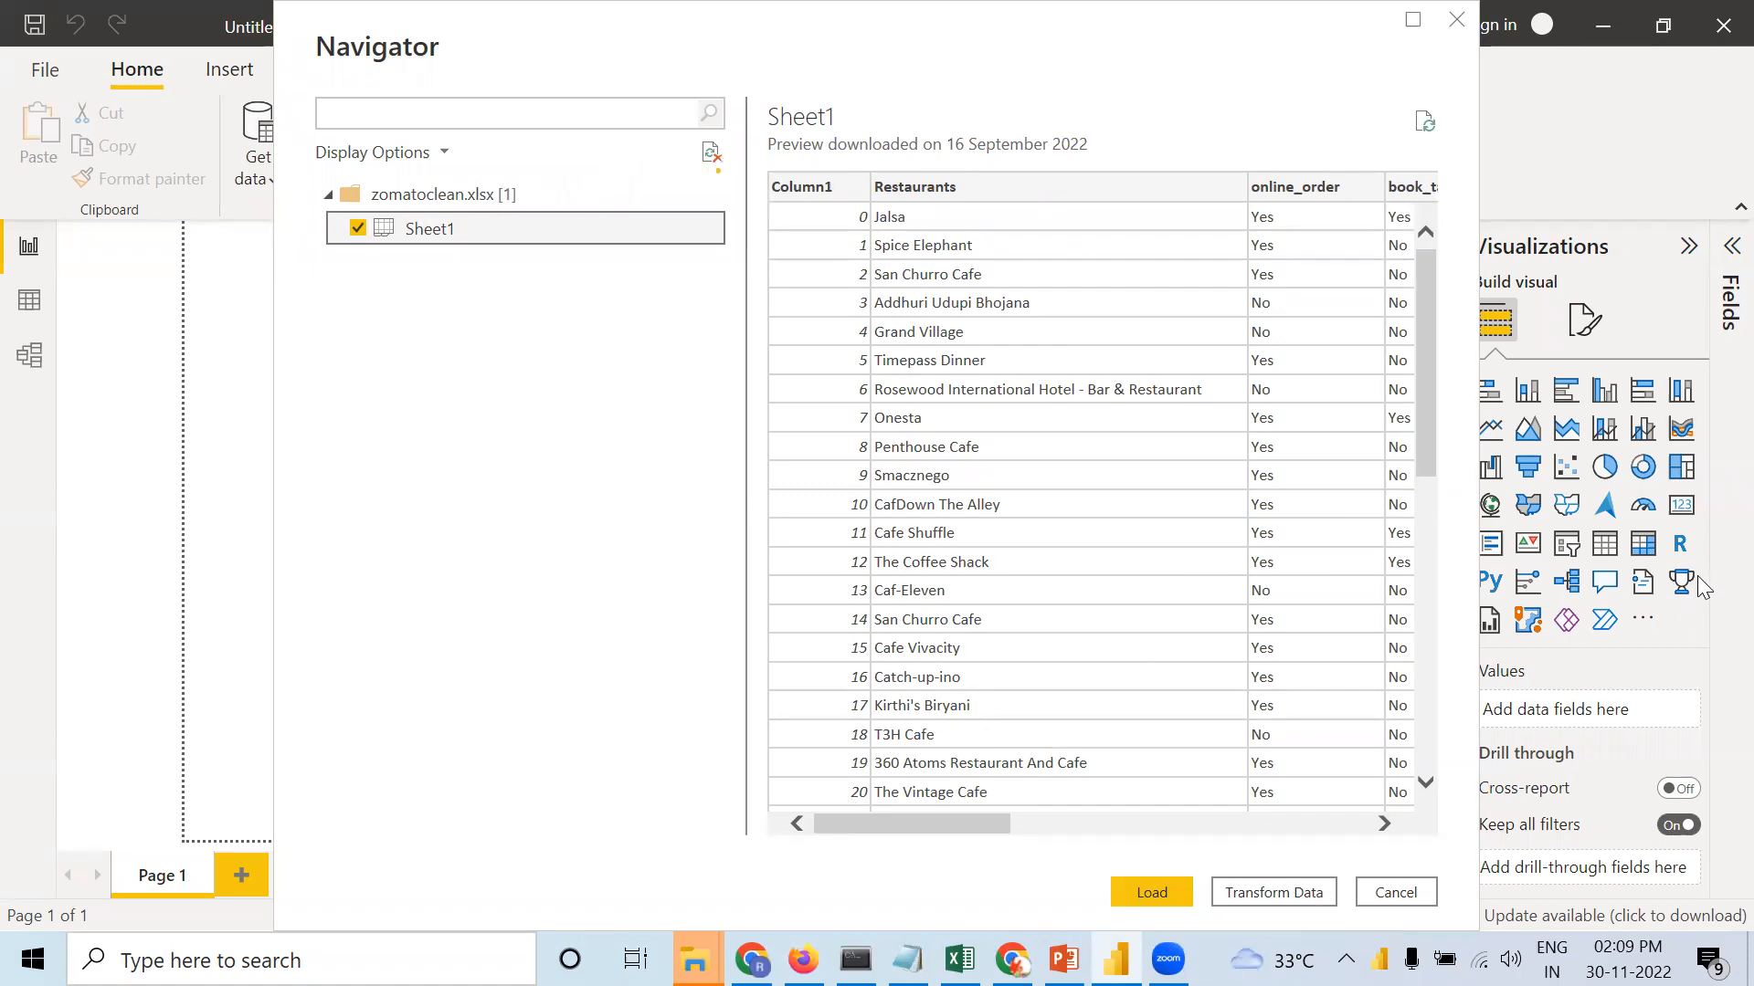
{"action": "left_click_drag", "start_coordinate": [1425, 444], "coordinate": [1407, 772]}
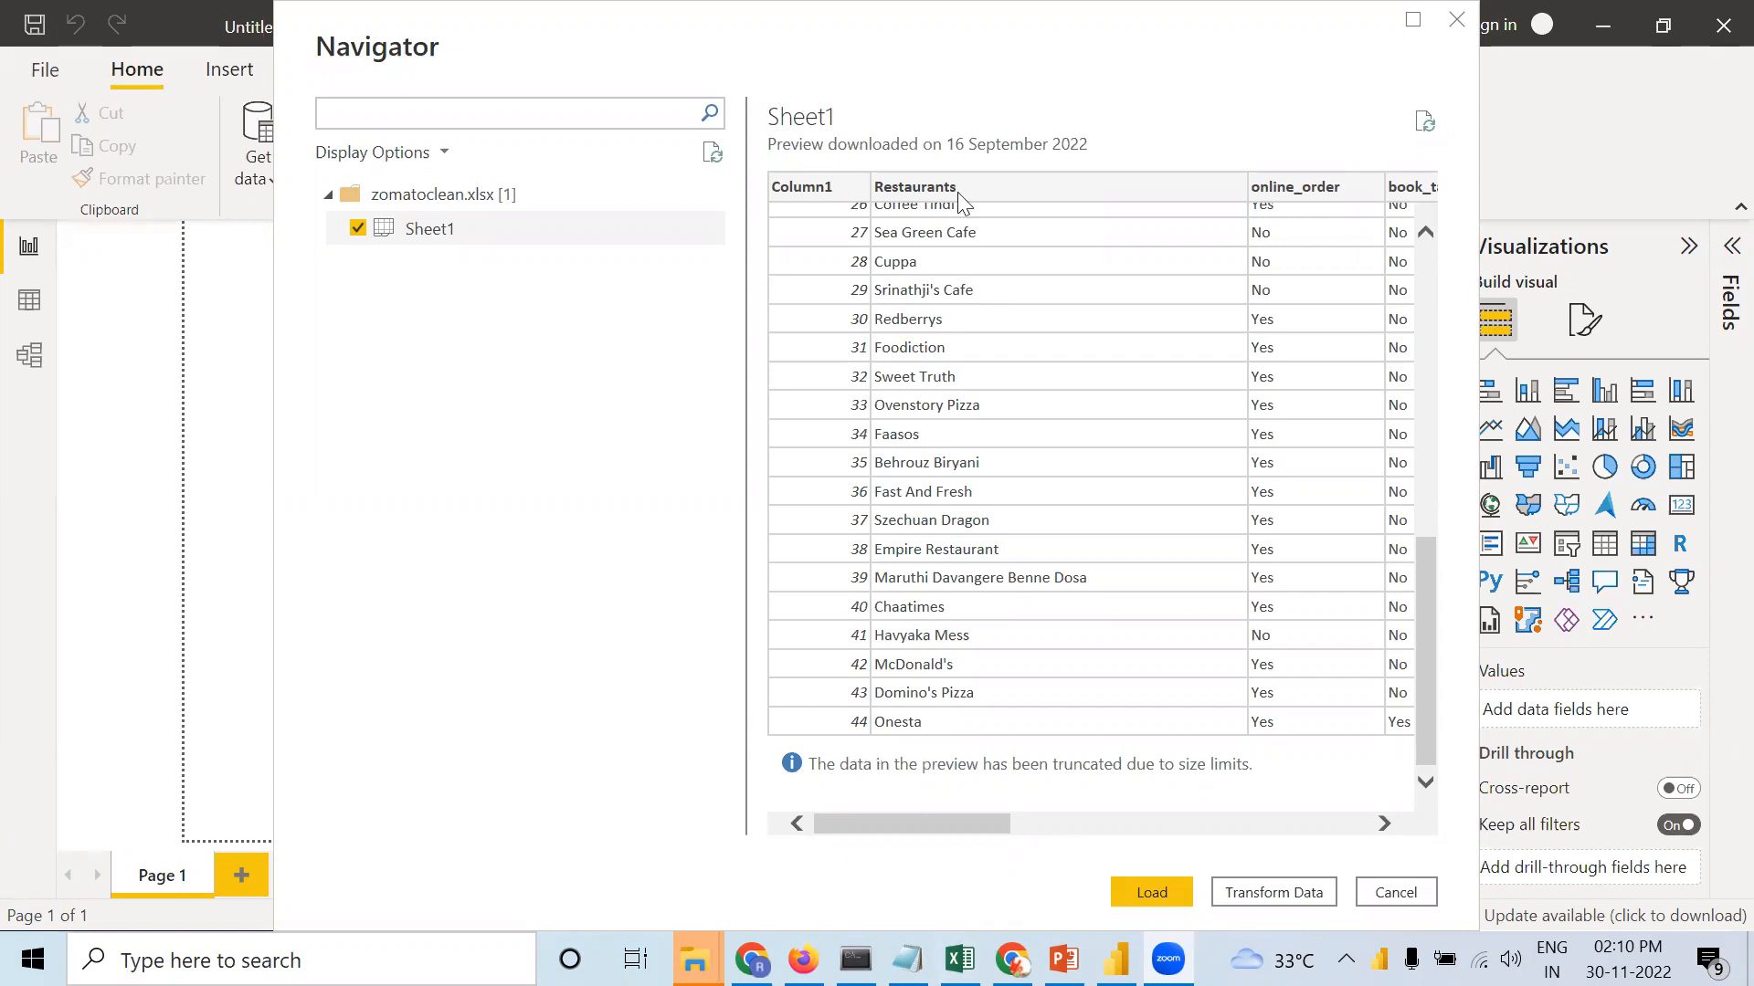
{"action": "left_click_drag", "start_coordinate": [990, 826], "coordinate": [1275, 813]}
{"action": "left_click_drag", "start_coordinate": [1431, 666], "coordinate": [1420, 371]}
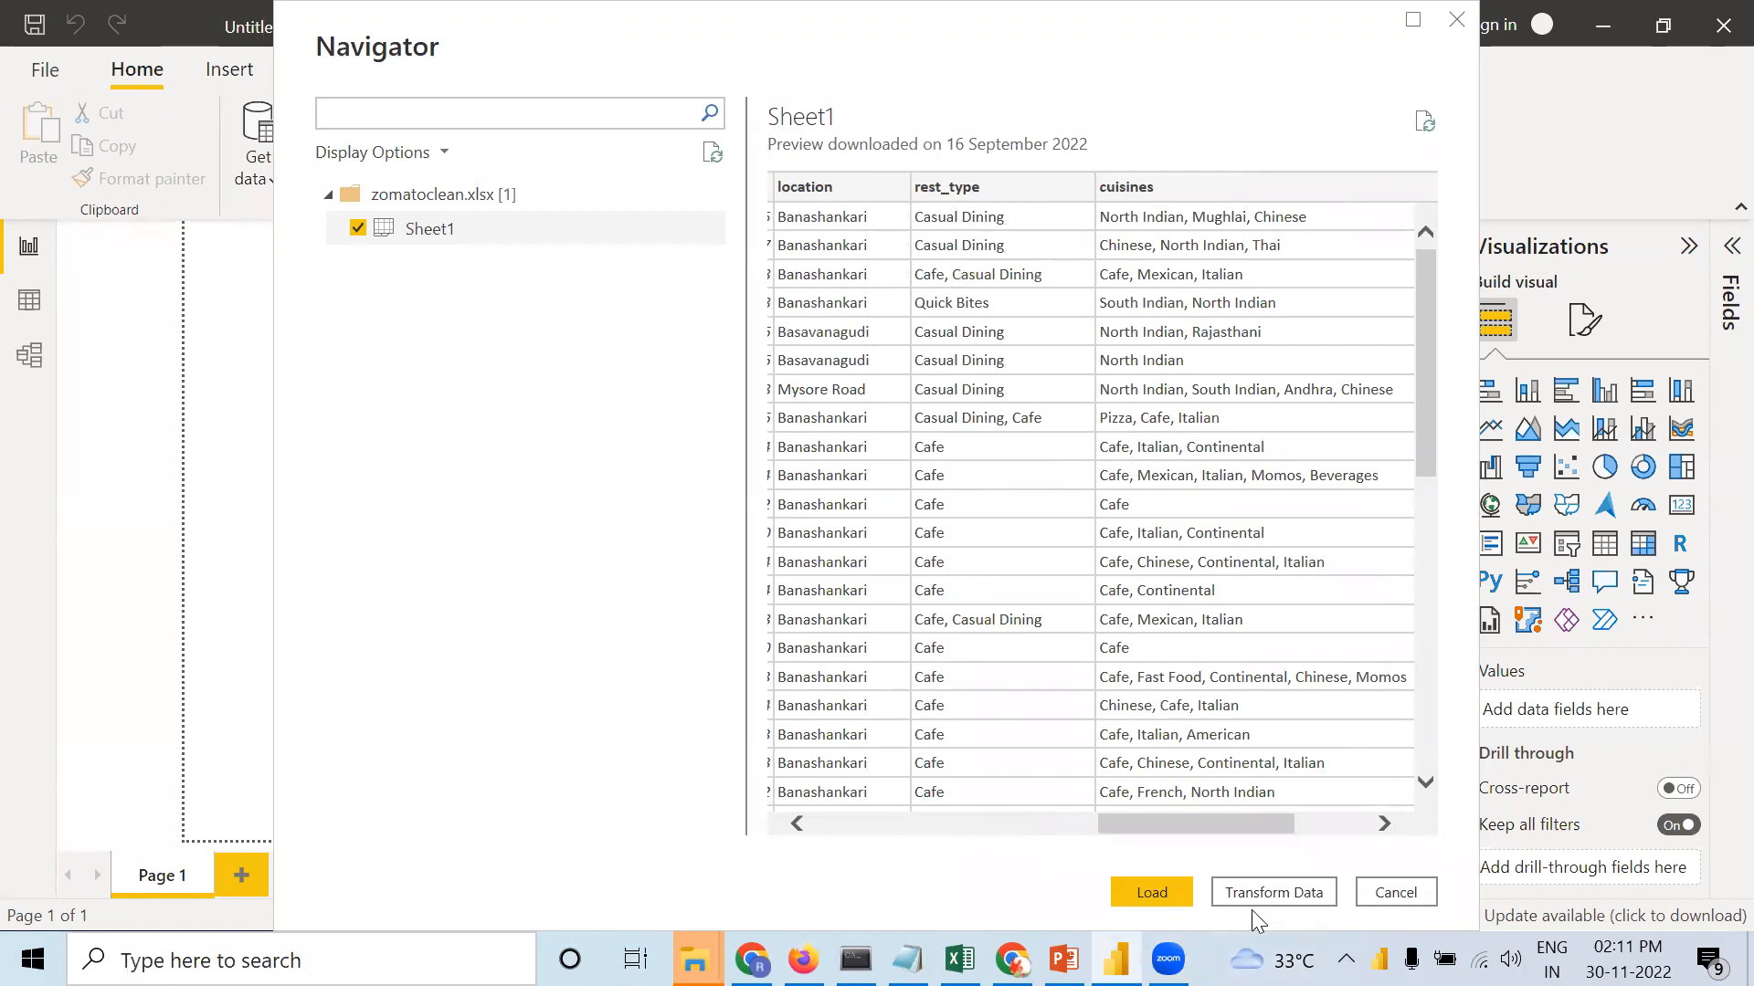
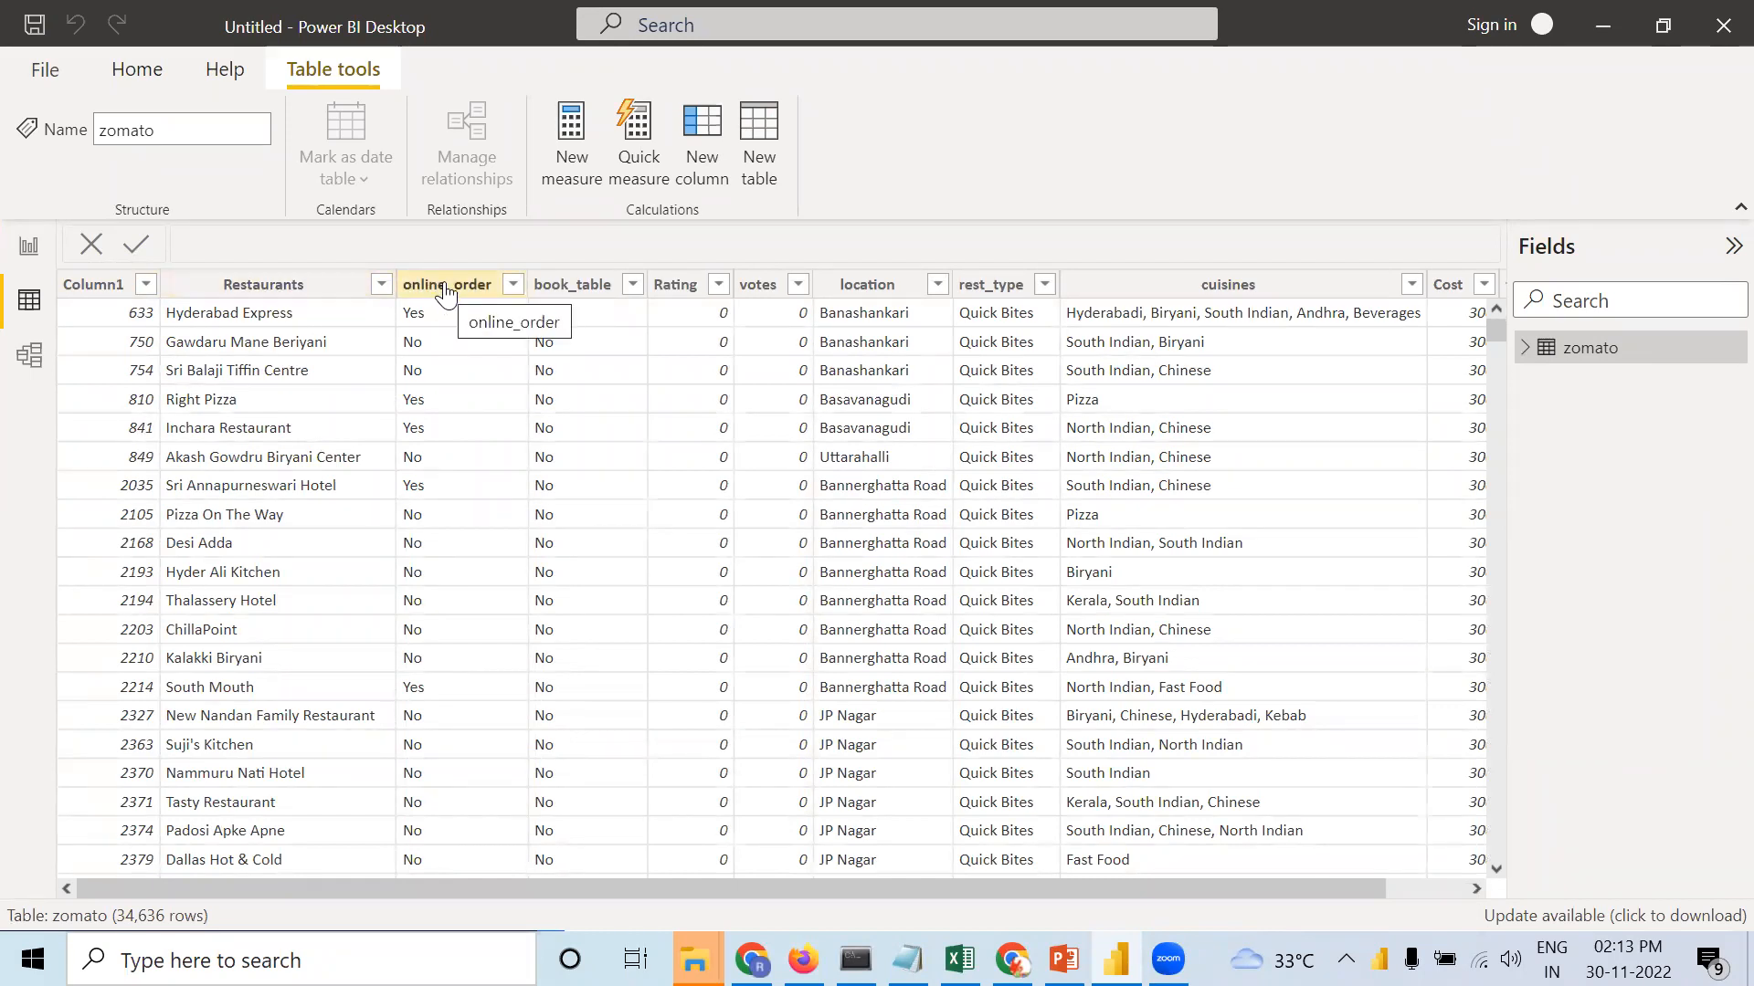
Examine the distinct values of the online_order, book_table and Rating columns in the zomato table.
{"action": "left_click", "coordinate": [513, 285]}
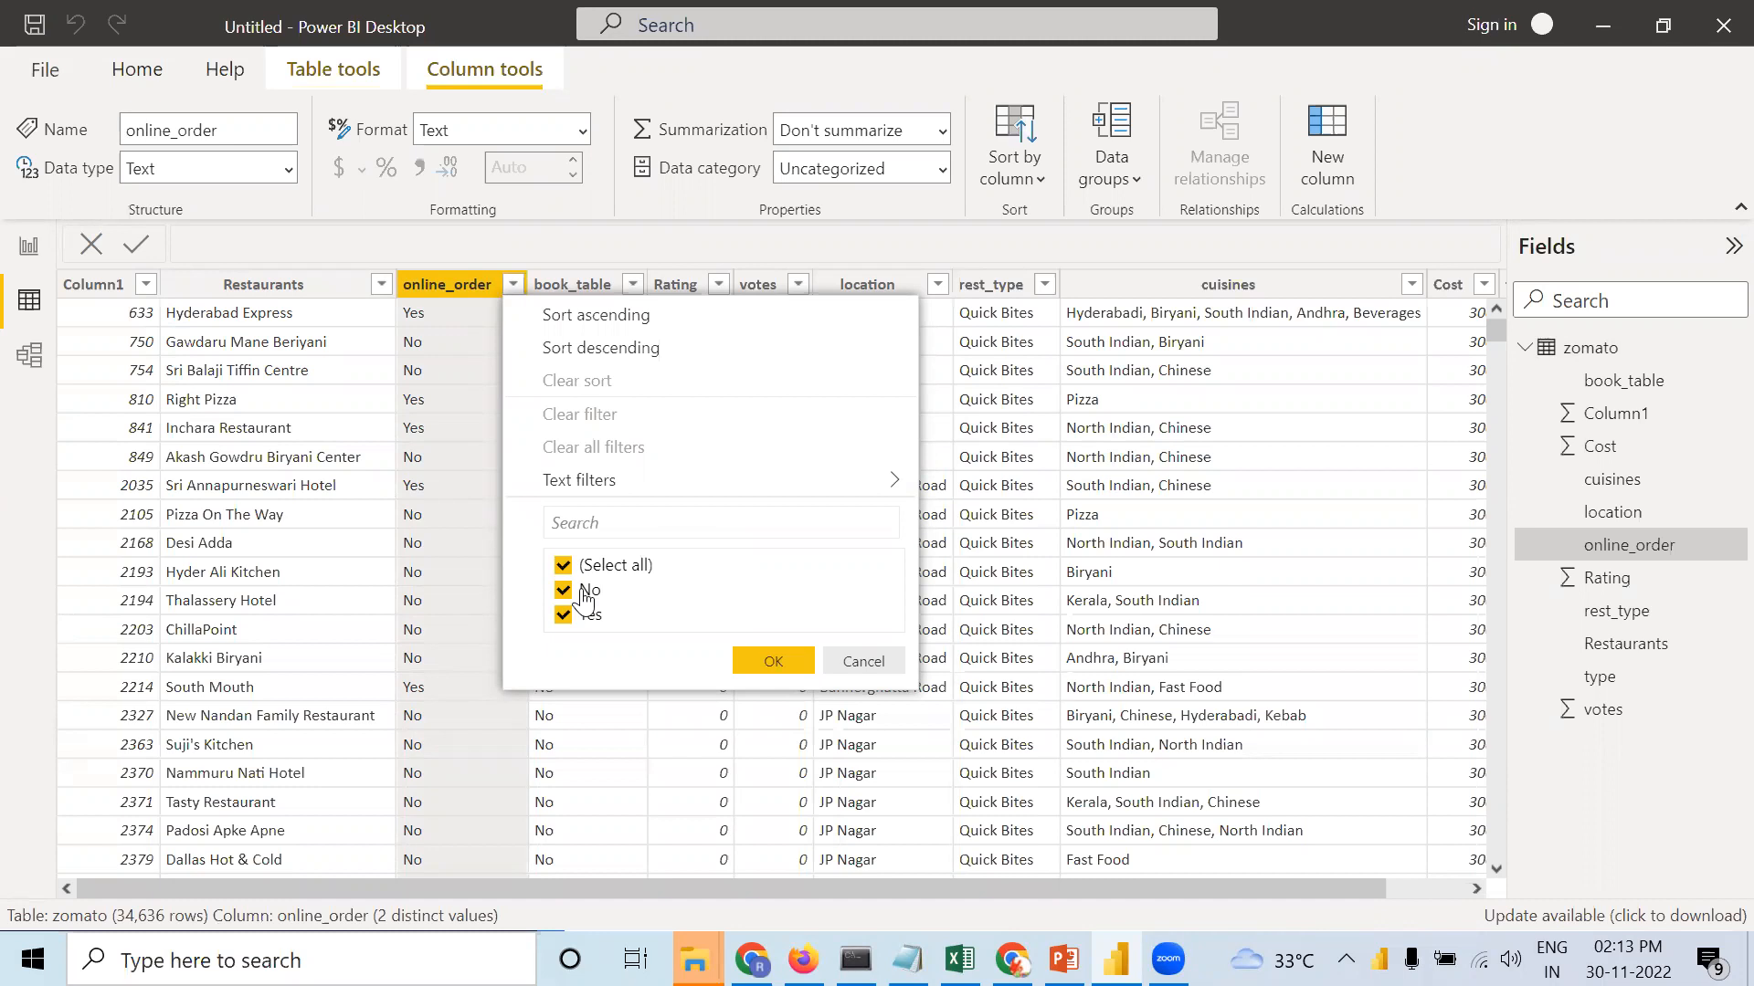
{"action": "left_click", "coordinate": [416, 334]}
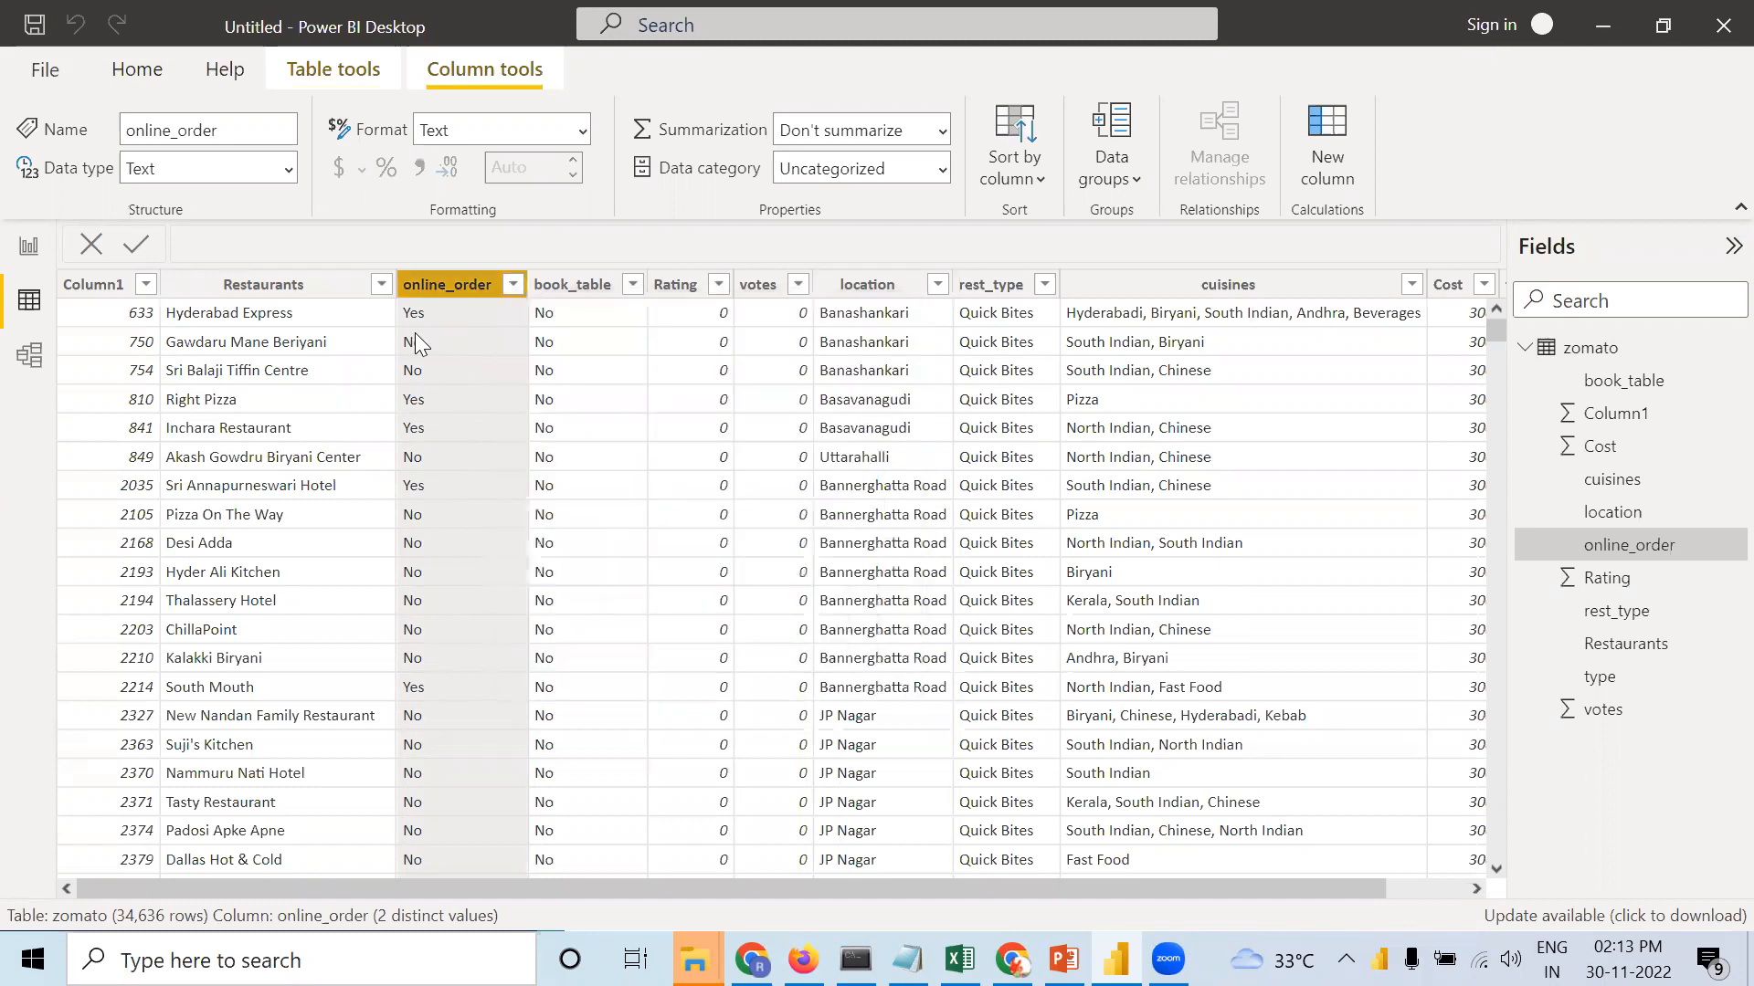
{"action": "left_click", "coordinate": [633, 286]}
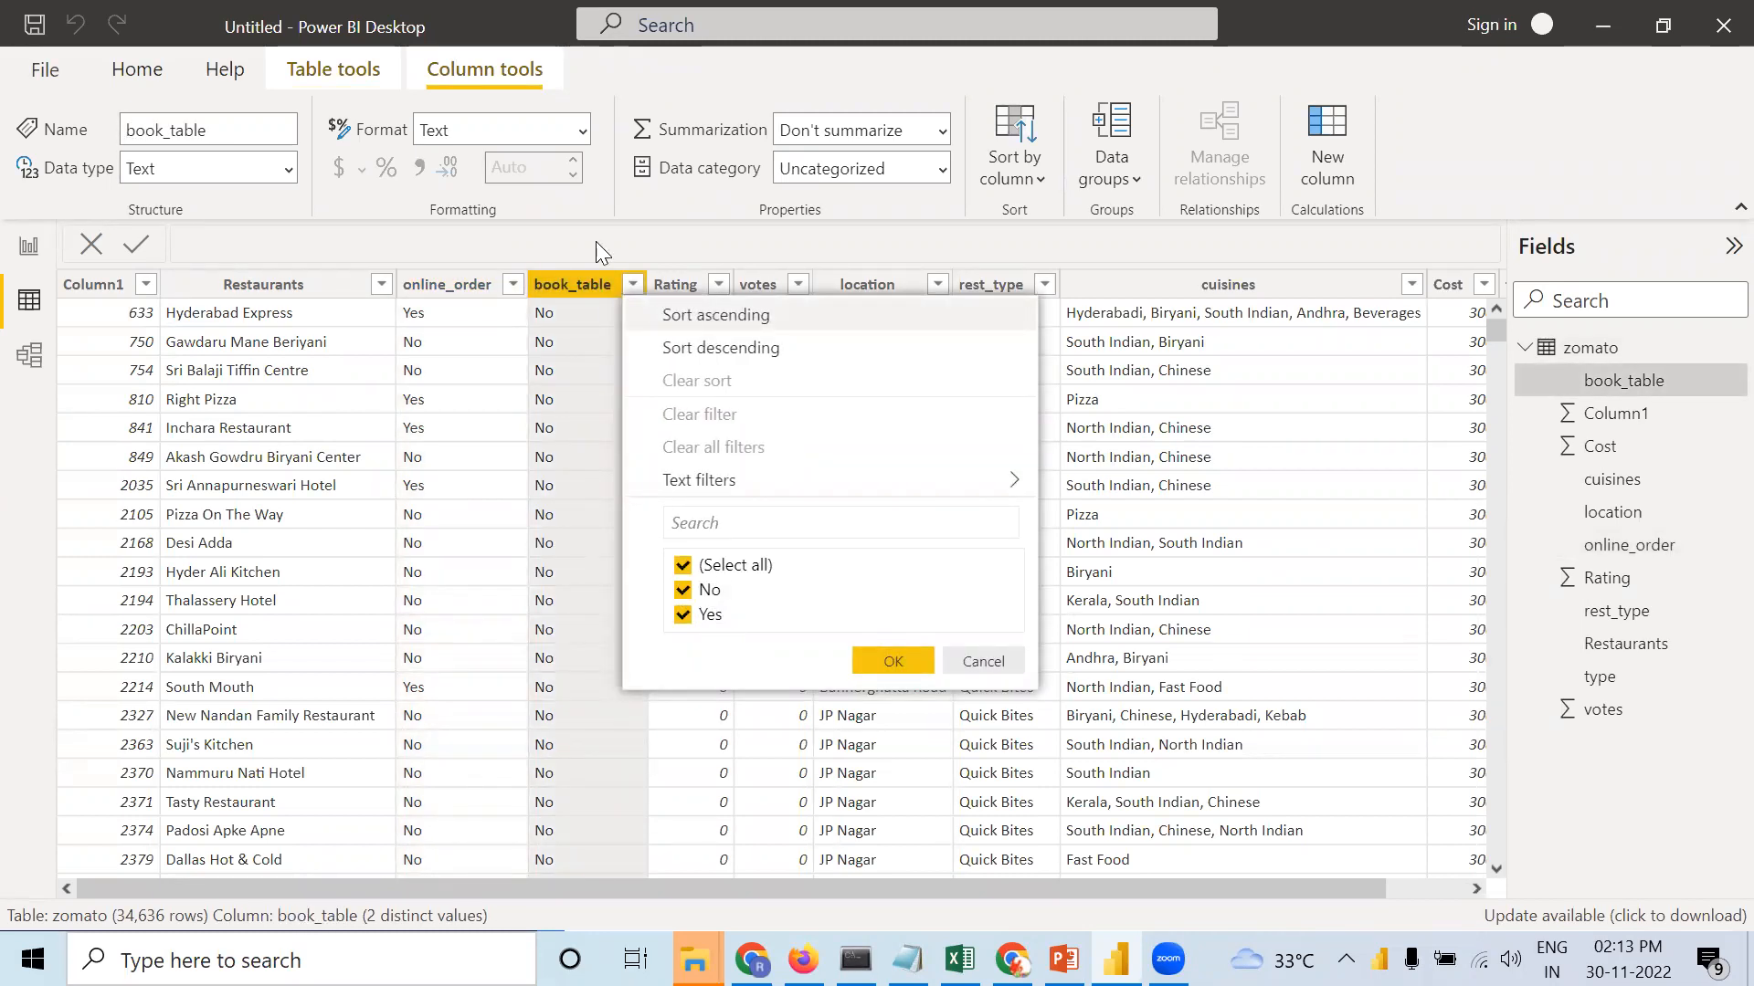
{"action": "left_click", "coordinate": [621, 245]}
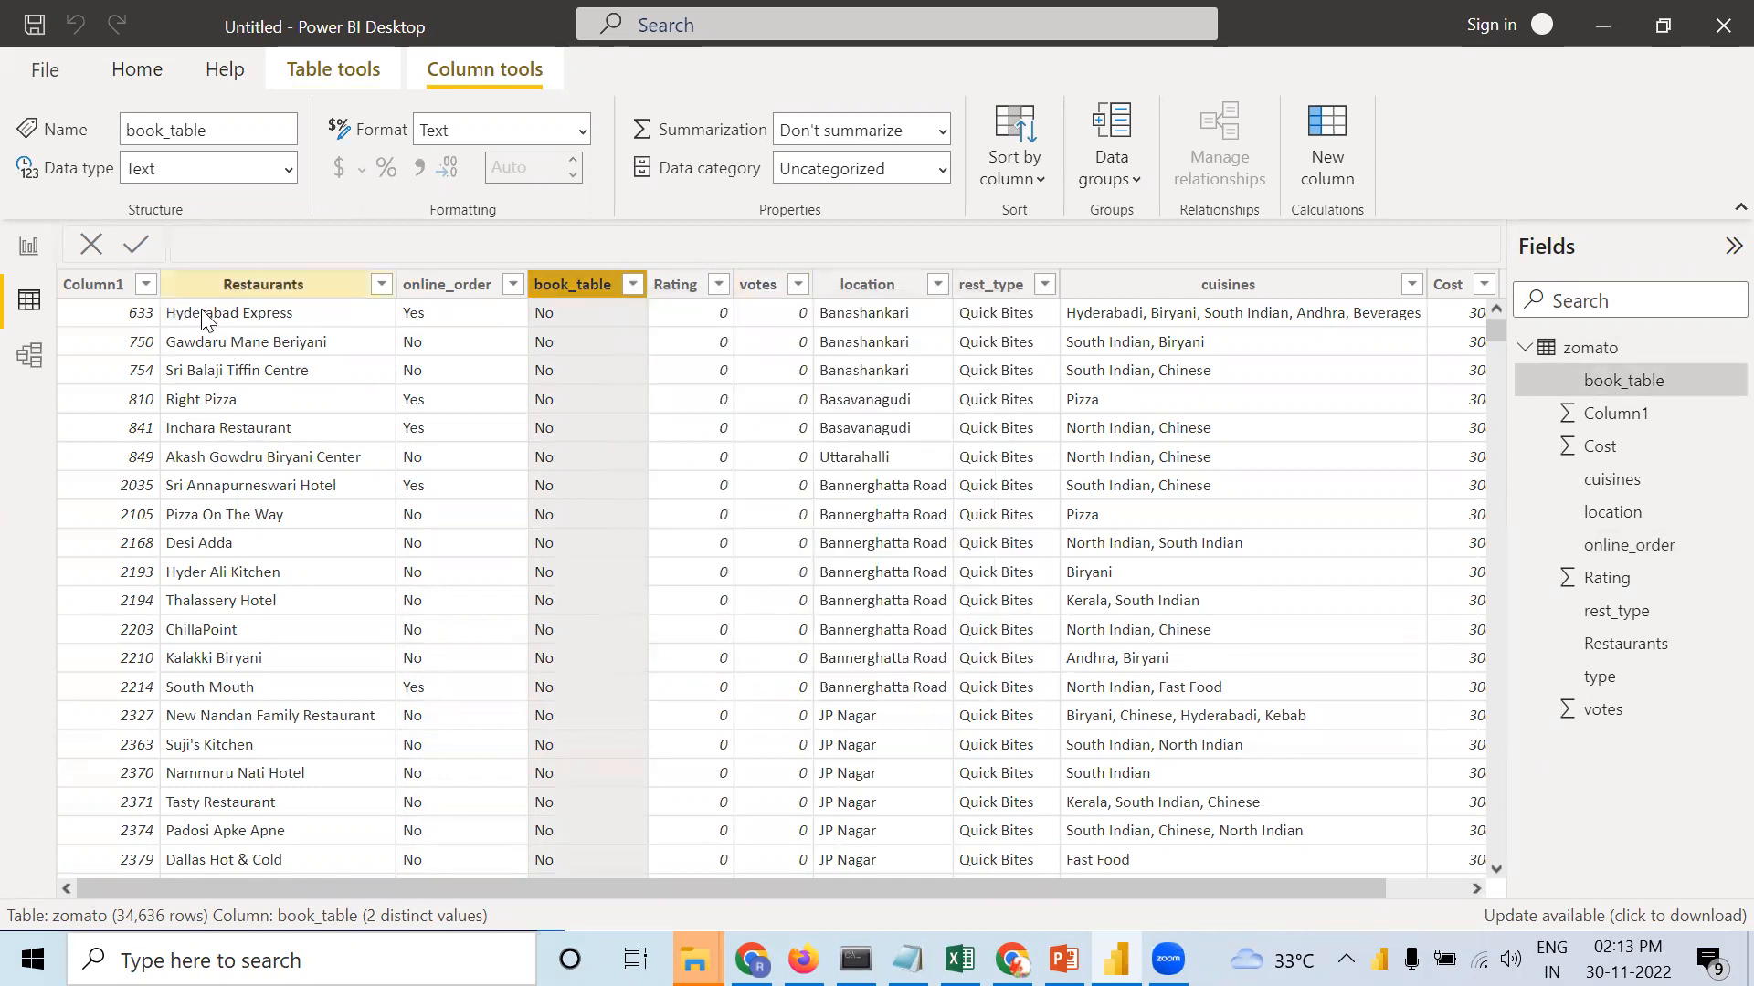
{"action": "left_click", "coordinate": [719, 284]}
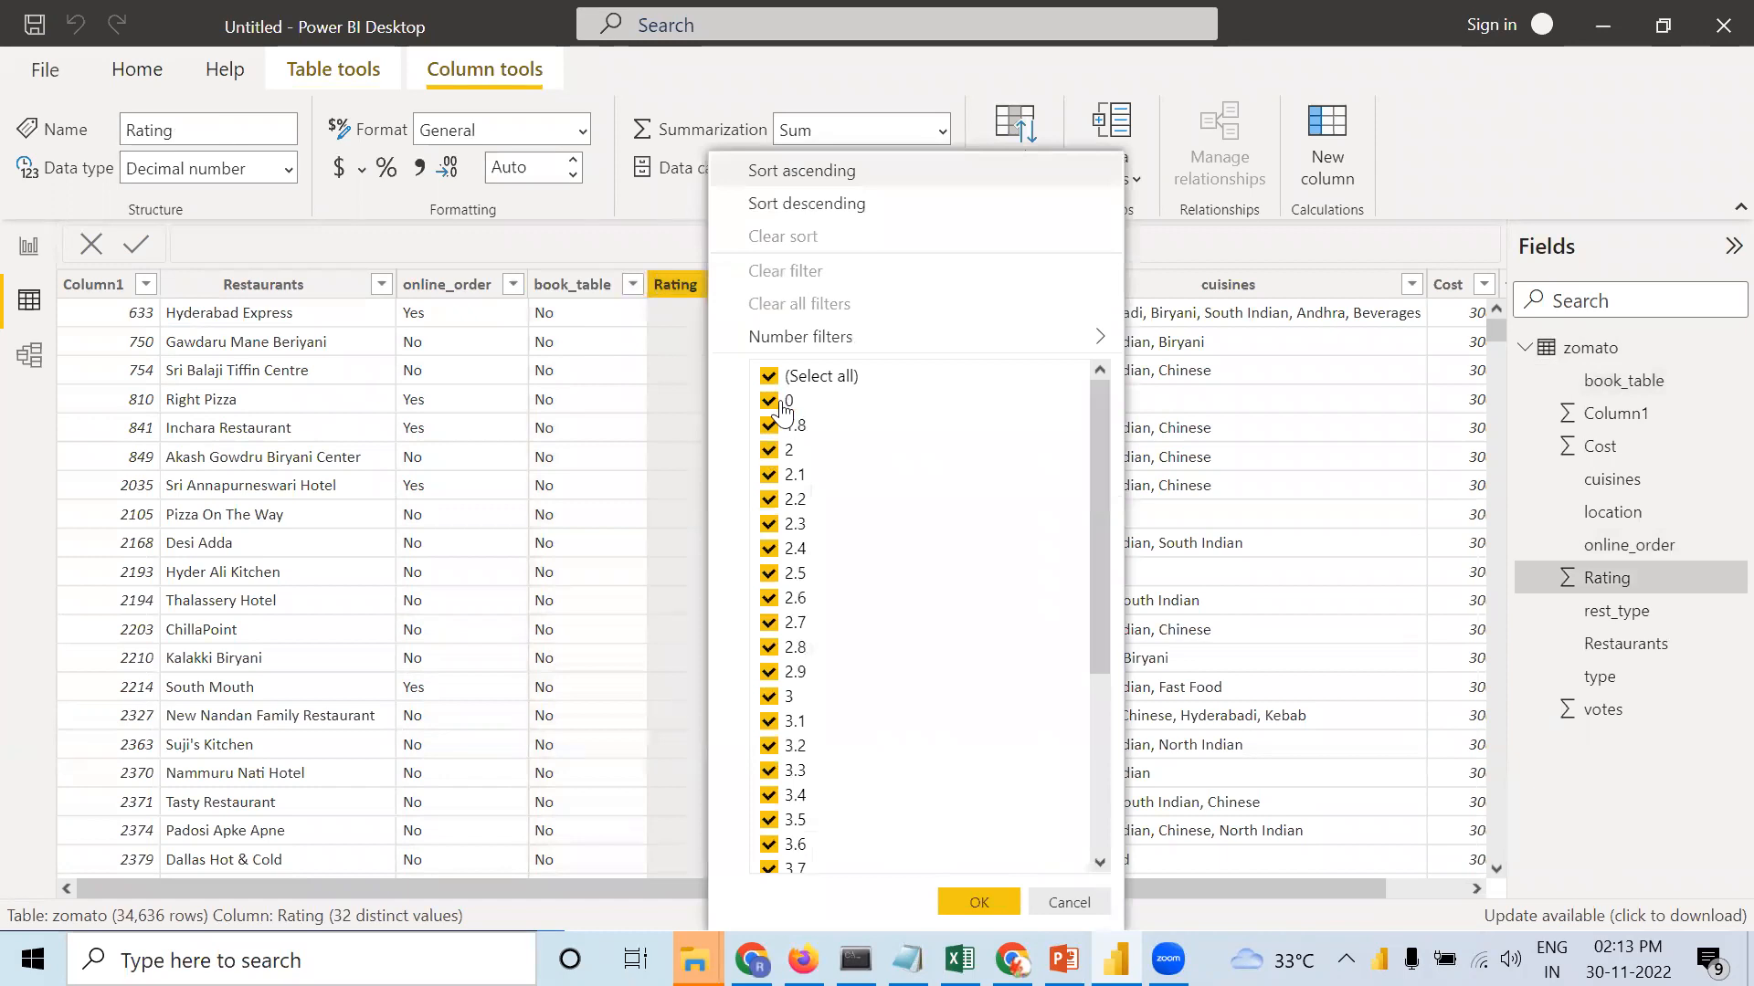
{"action": "left_click_drag", "start_coordinate": [1098, 595], "coordinate": [1116, 833]}
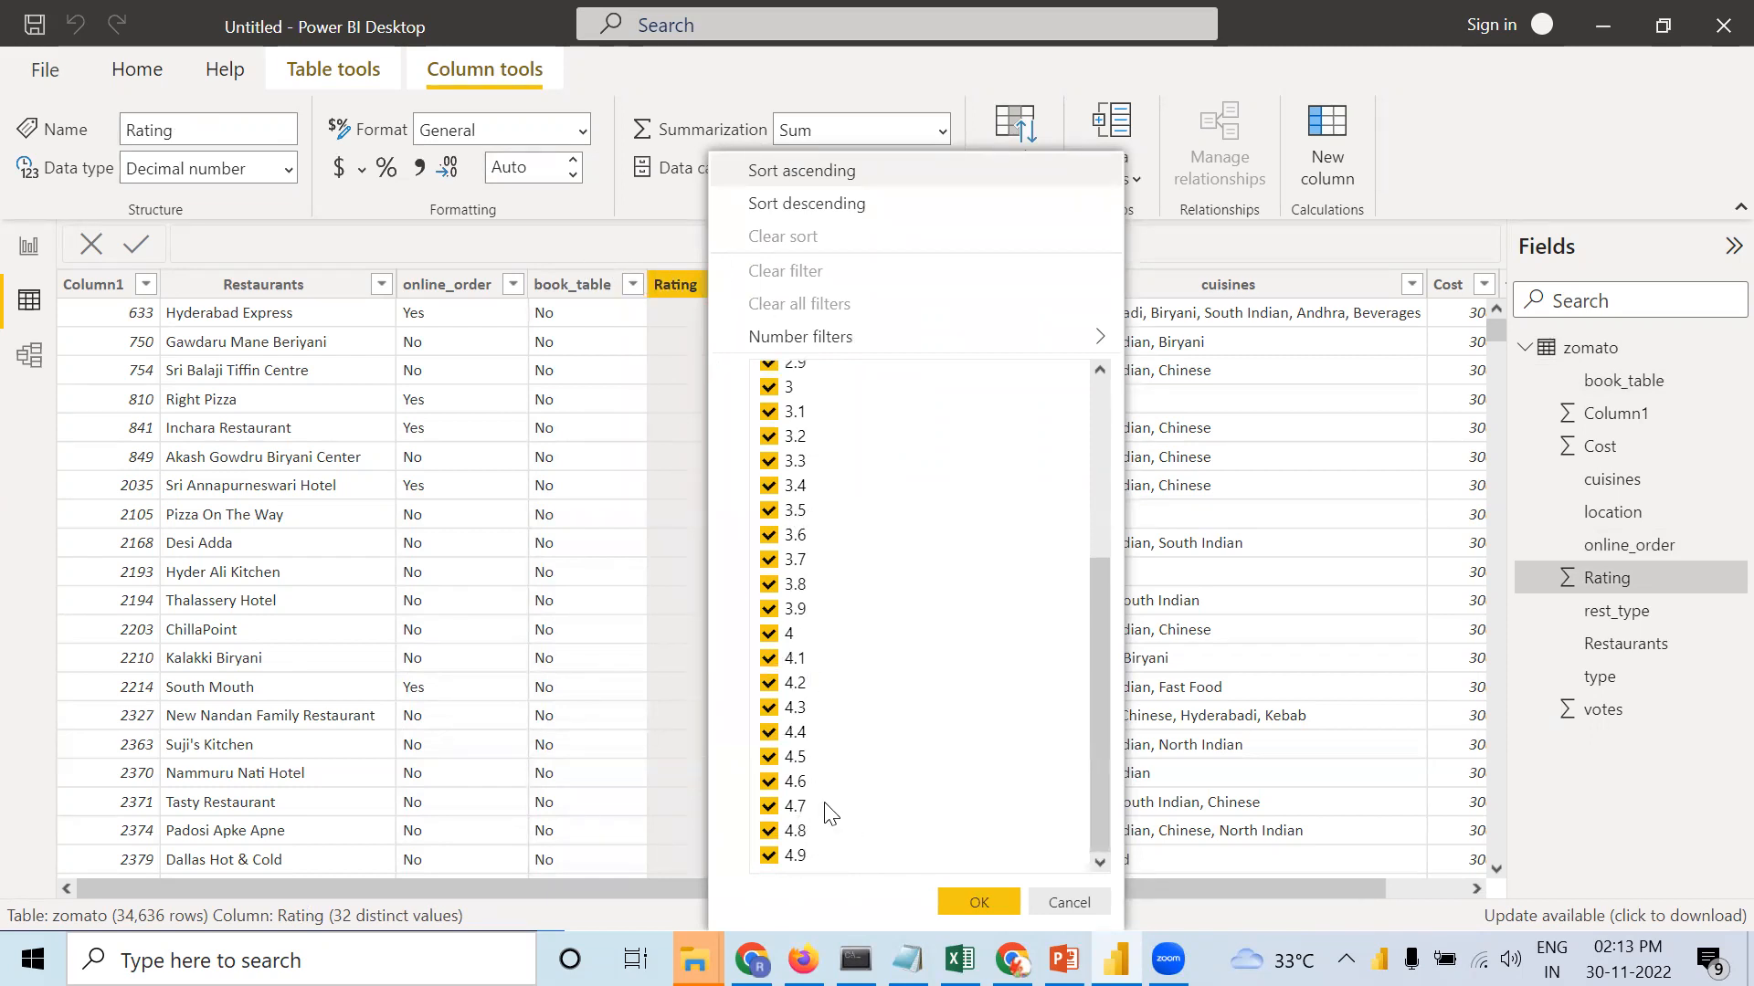
{"action": "left_click", "coordinate": [617, 232]}
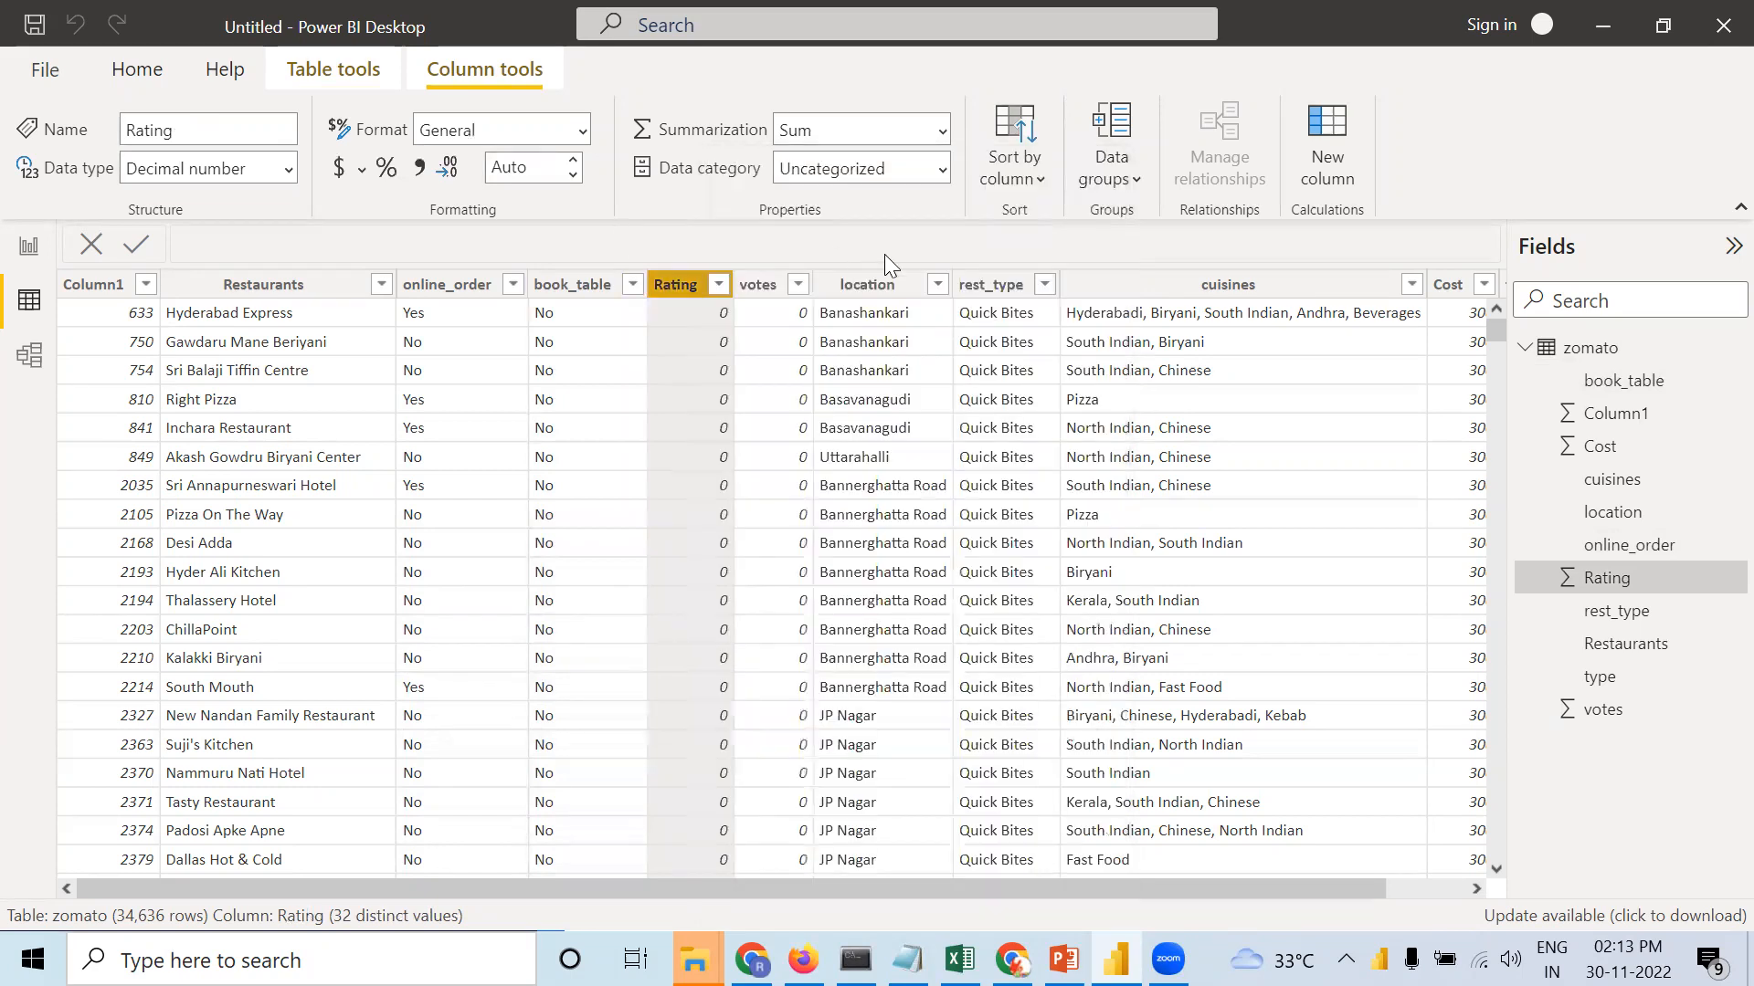
Examine the distinct values of the votes and location columns in the zomato table.
{"action": "left_click", "coordinate": [796, 285]}
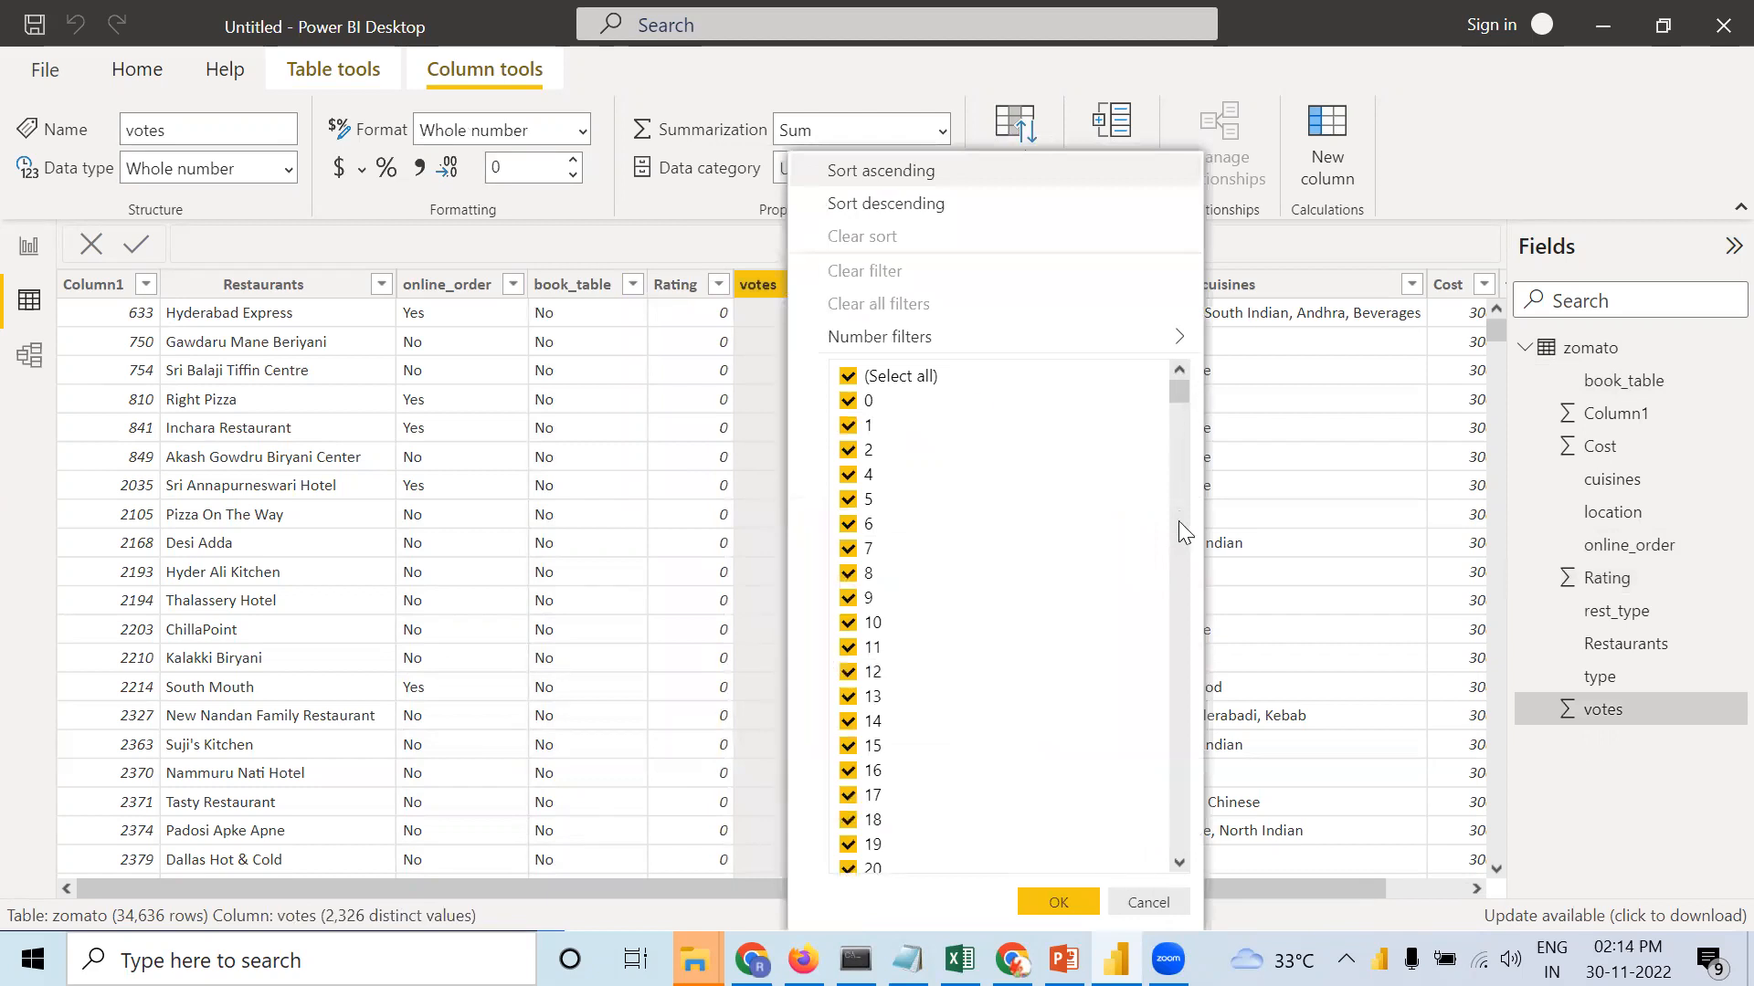
{"action": "left_click_drag", "start_coordinate": [1181, 413], "coordinate": [1145, 868]}
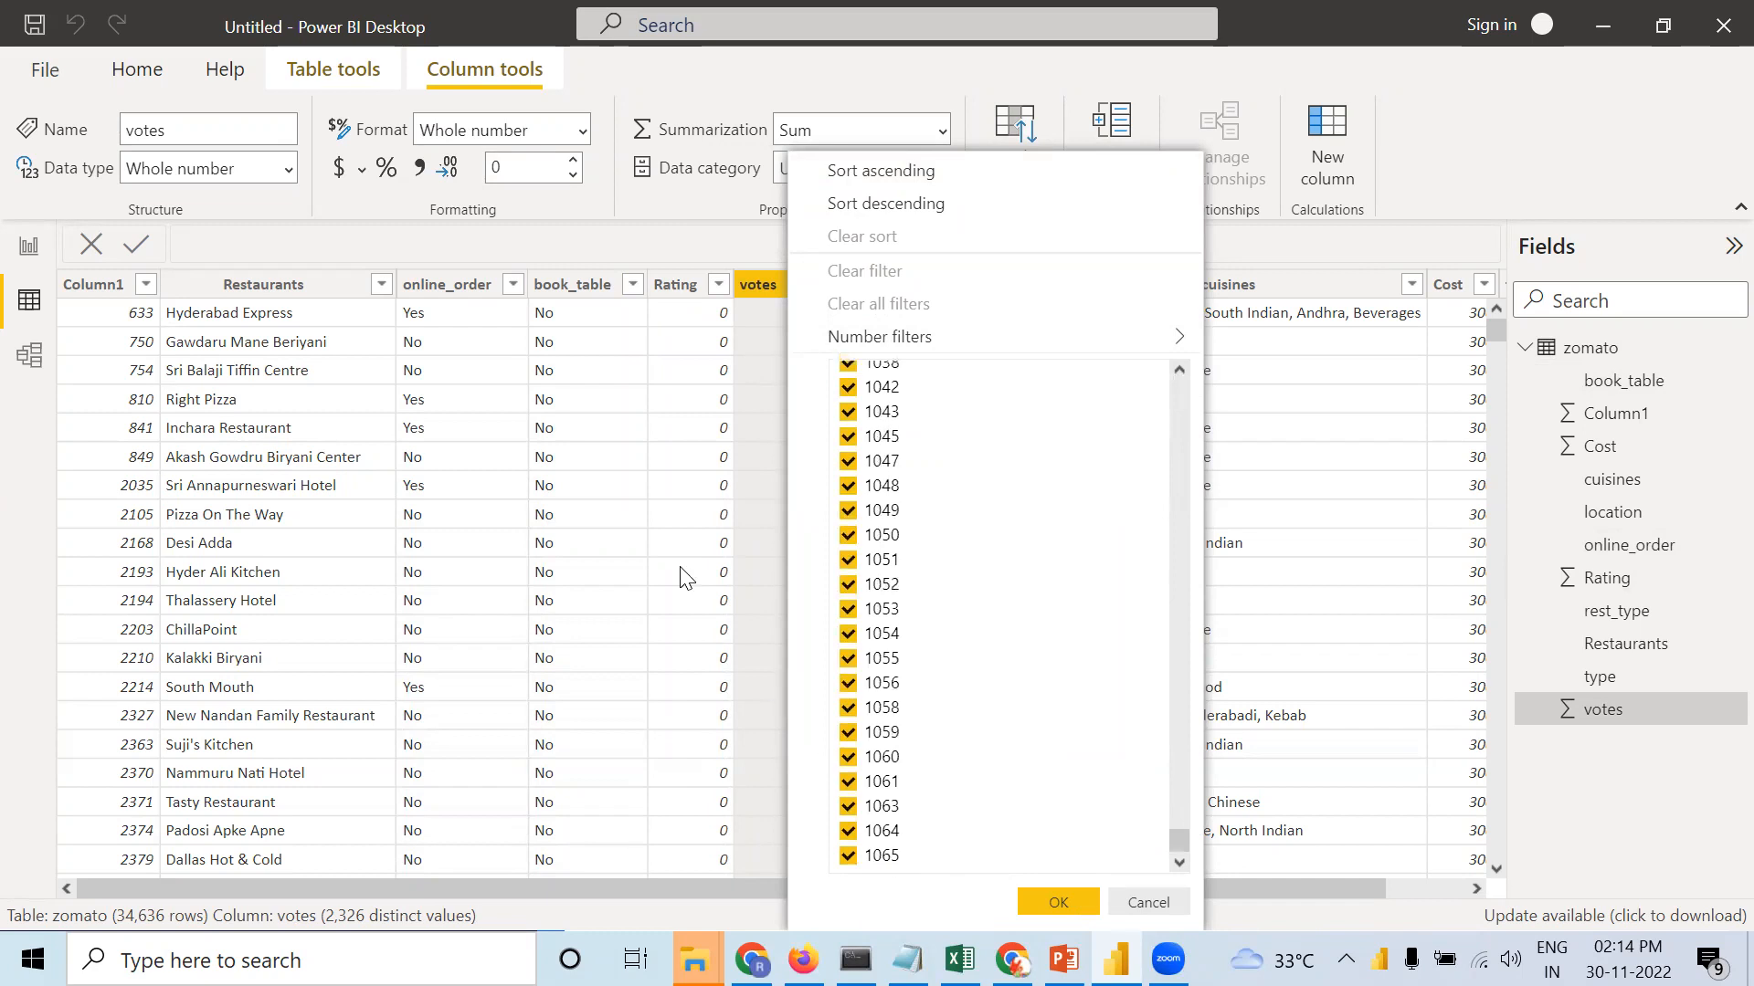
{"action": "left_click", "coordinate": [683, 234]}
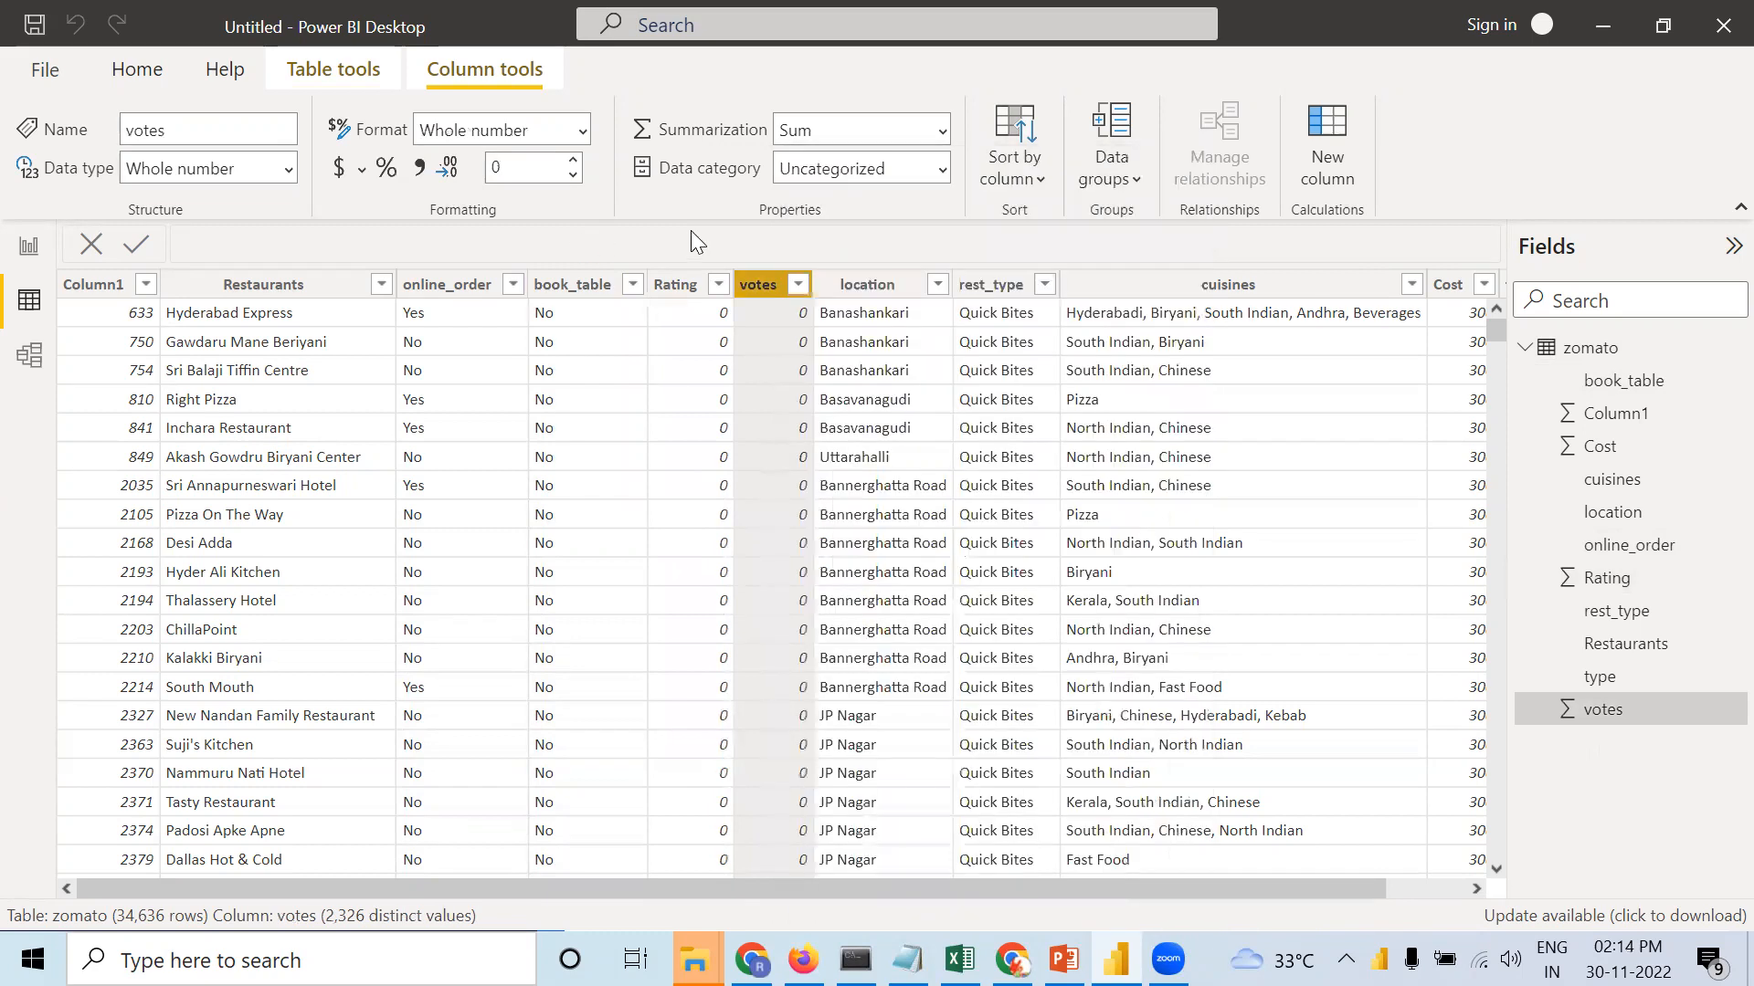
{"action": "left_click", "coordinate": [938, 284]}
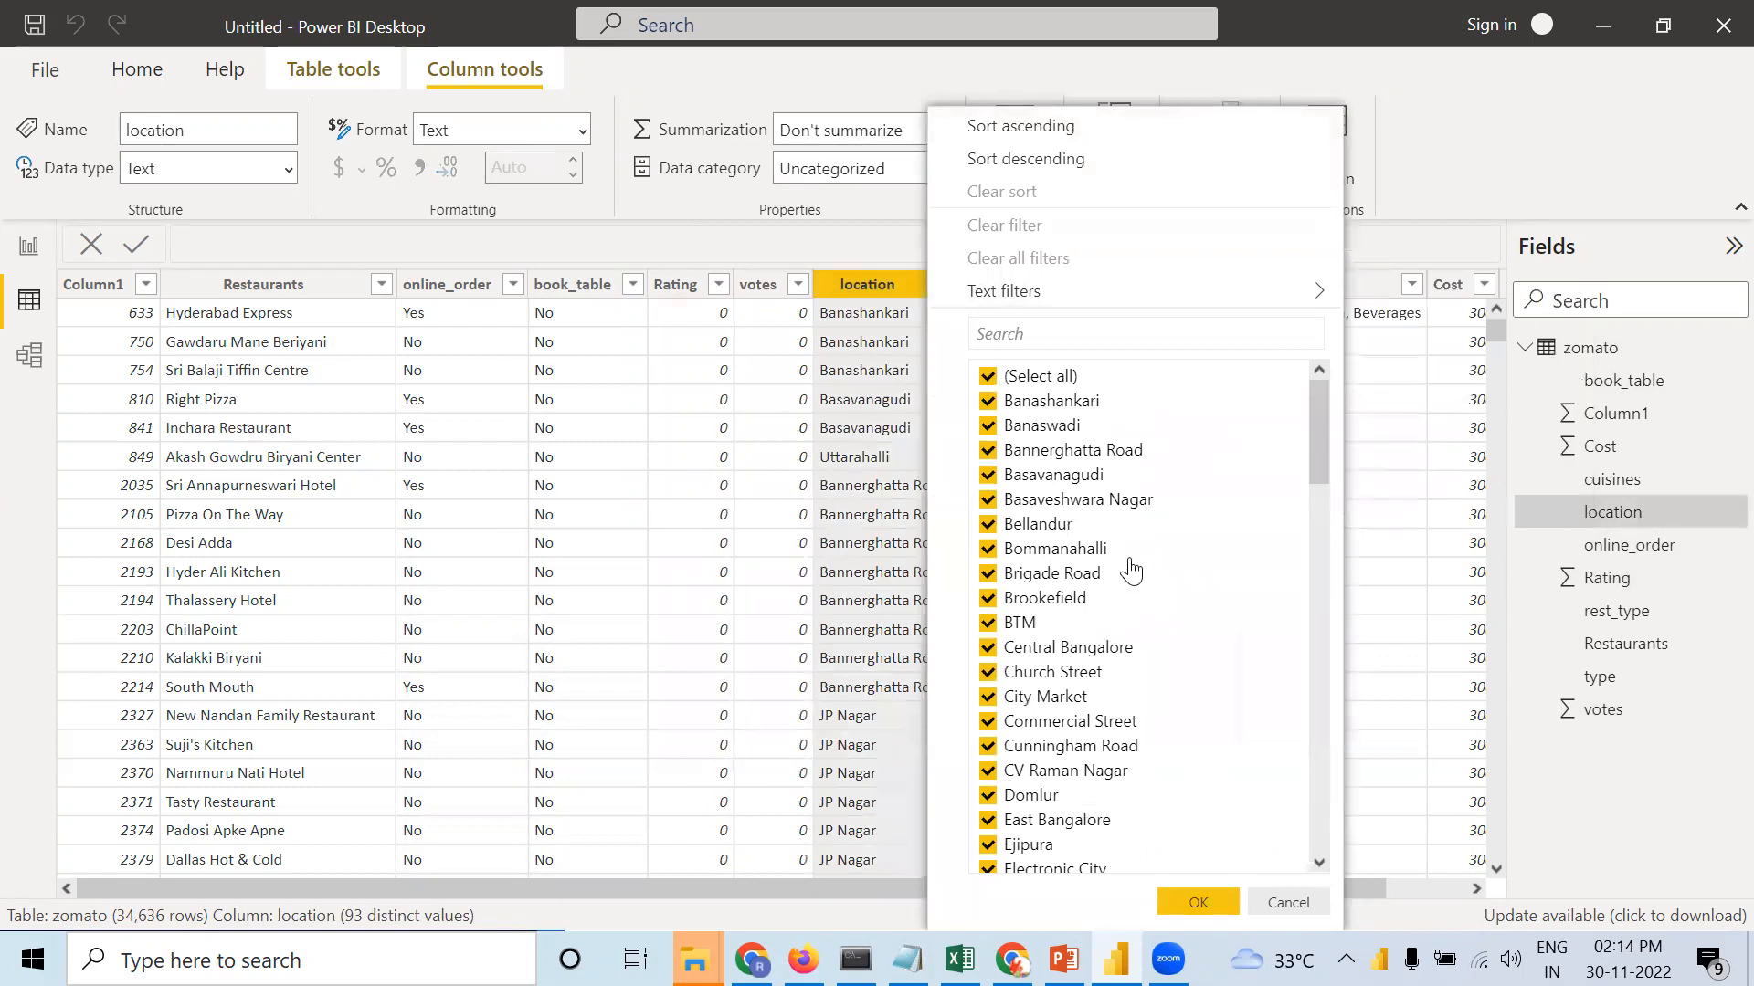
{"action": "left_click_drag", "start_coordinate": [1321, 478], "coordinate": [1334, 854]}
{"action": "left_click", "coordinate": [846, 232]}
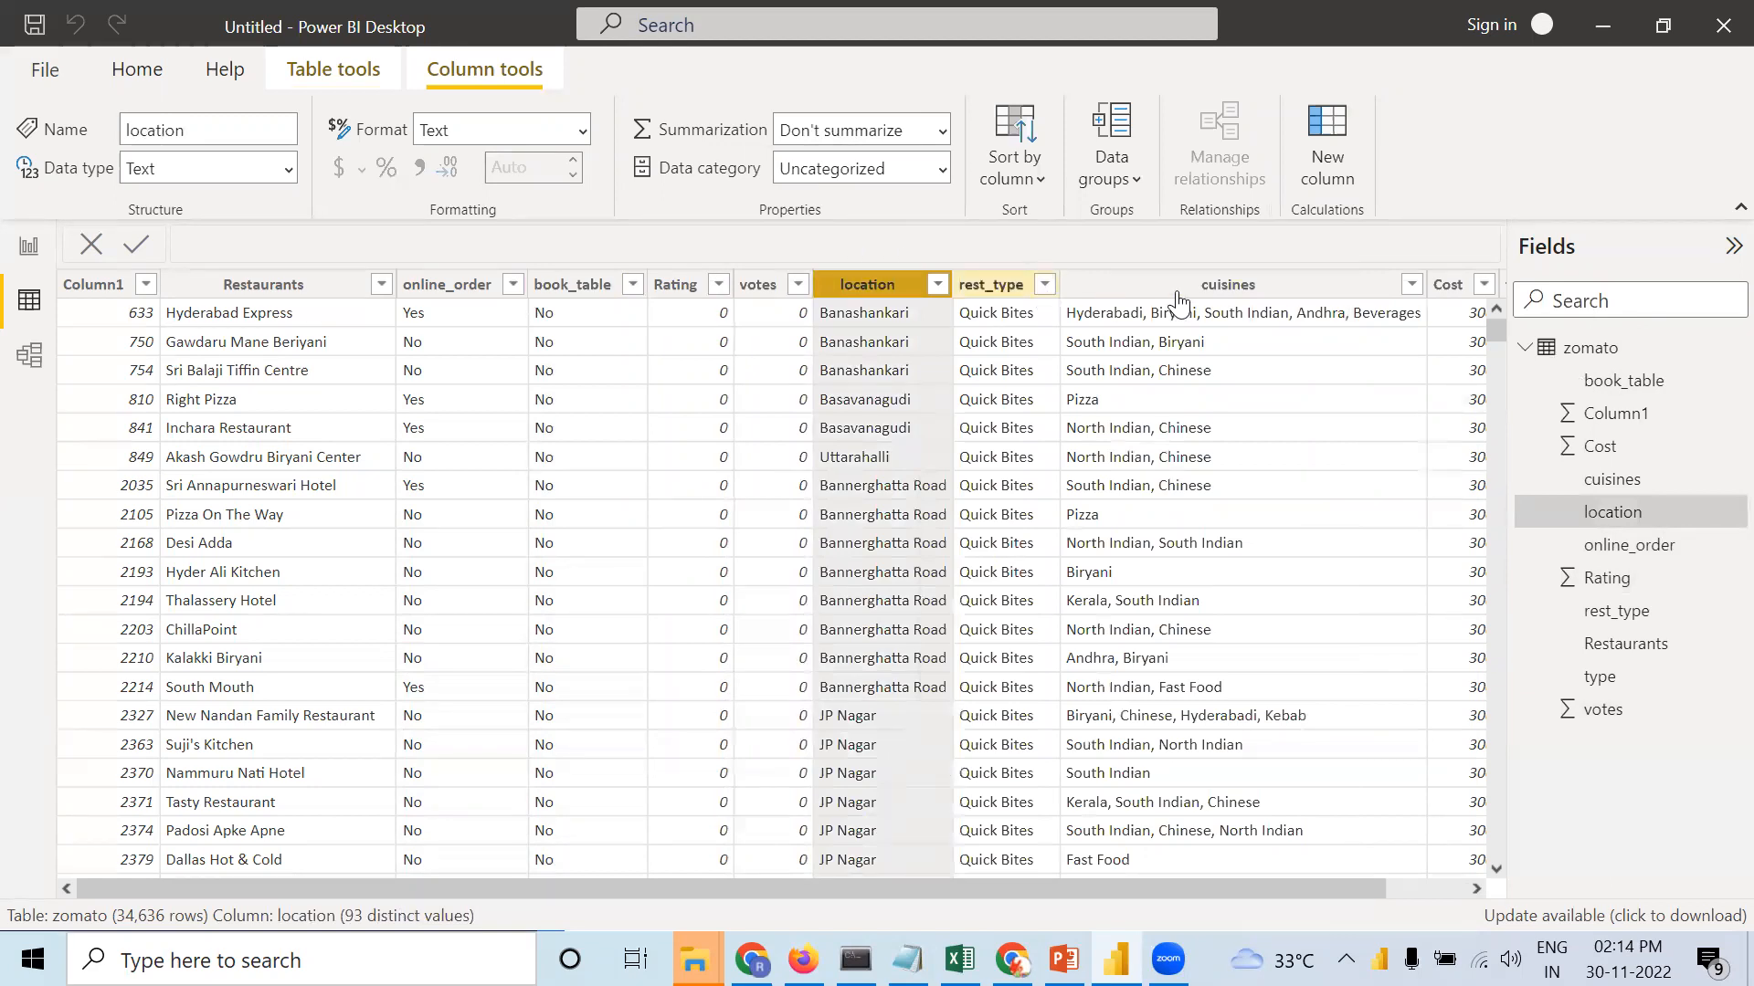
Examine the distinct values of the type and Cost columns in the zomato table.
{"action": "left_click_drag", "start_coordinate": [1112, 880], "coordinate": [1228, 879]}
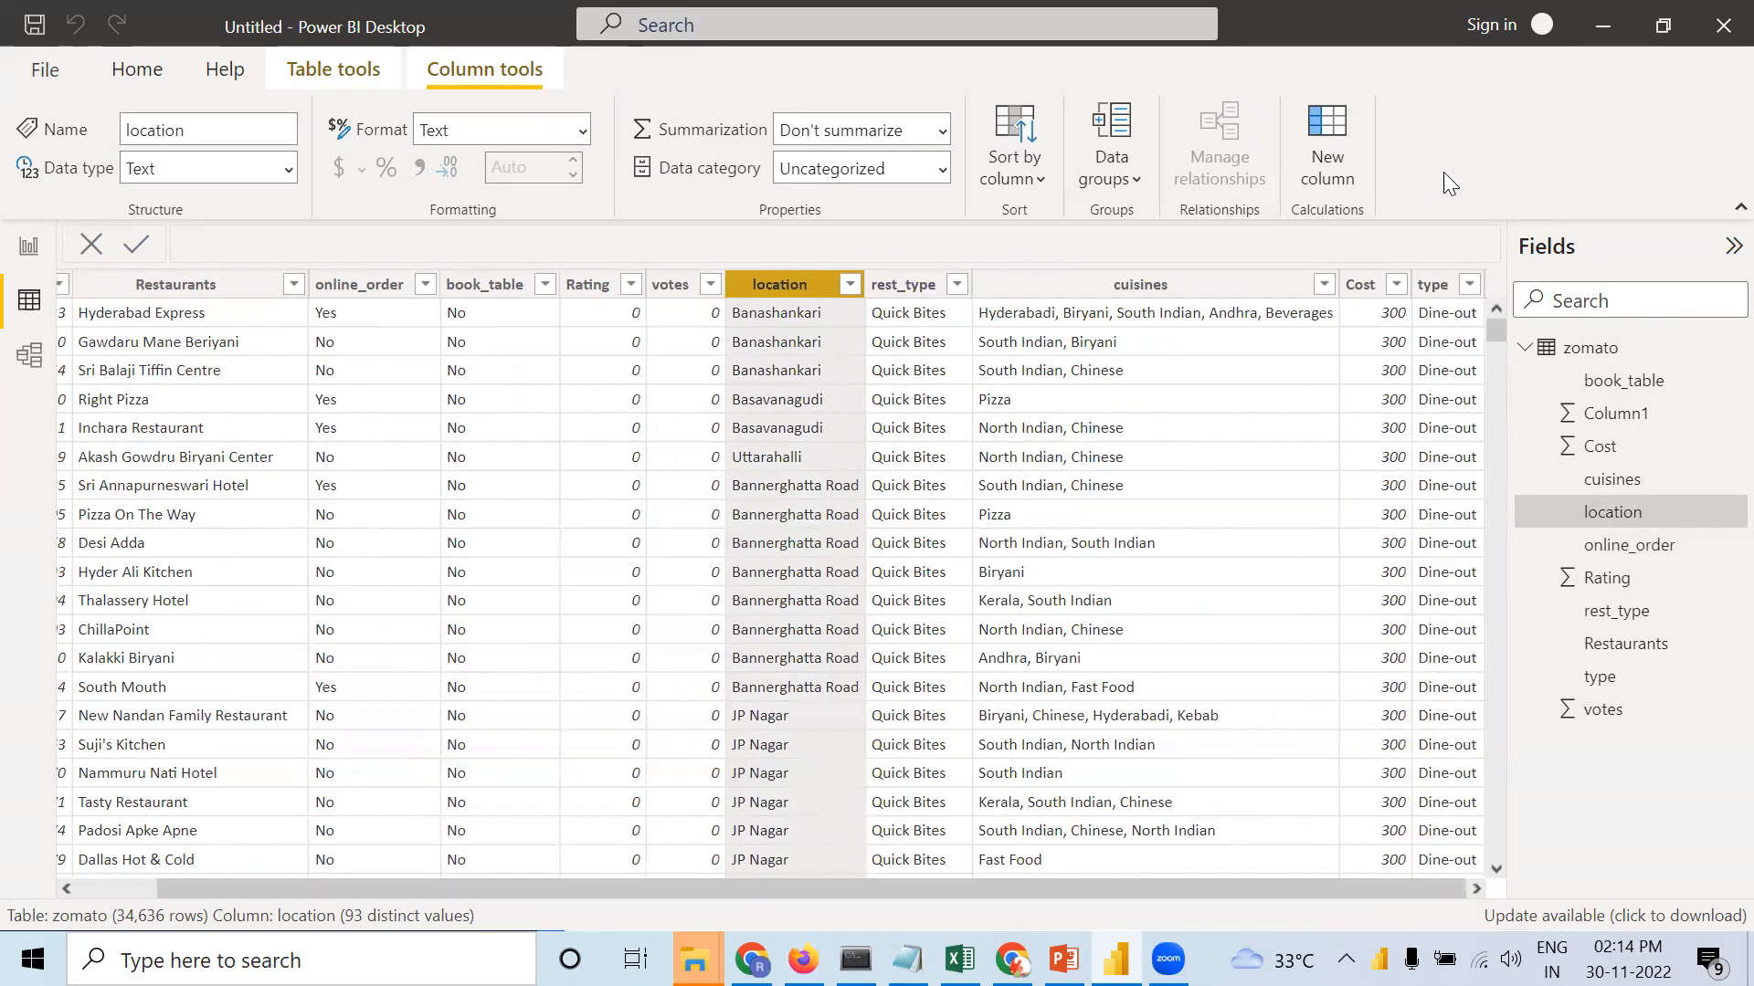
{"action": "left_click", "coordinate": [1468, 287]}
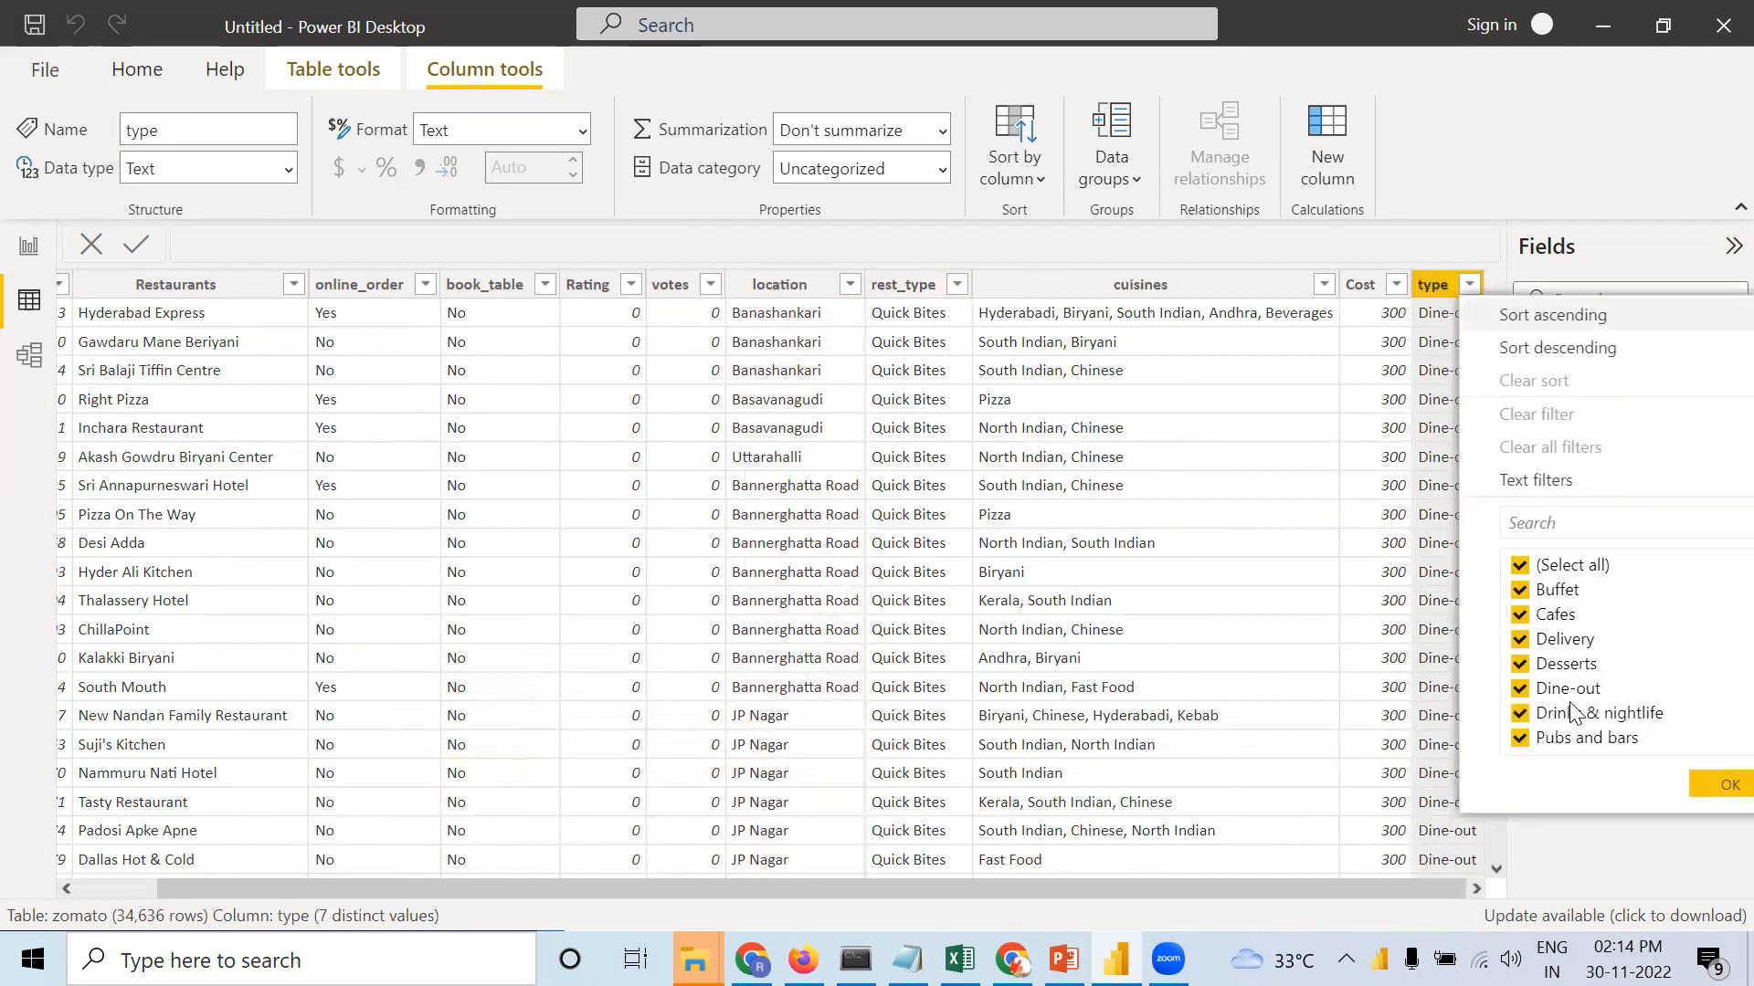
{"action": "left_click", "coordinate": [1395, 284]}
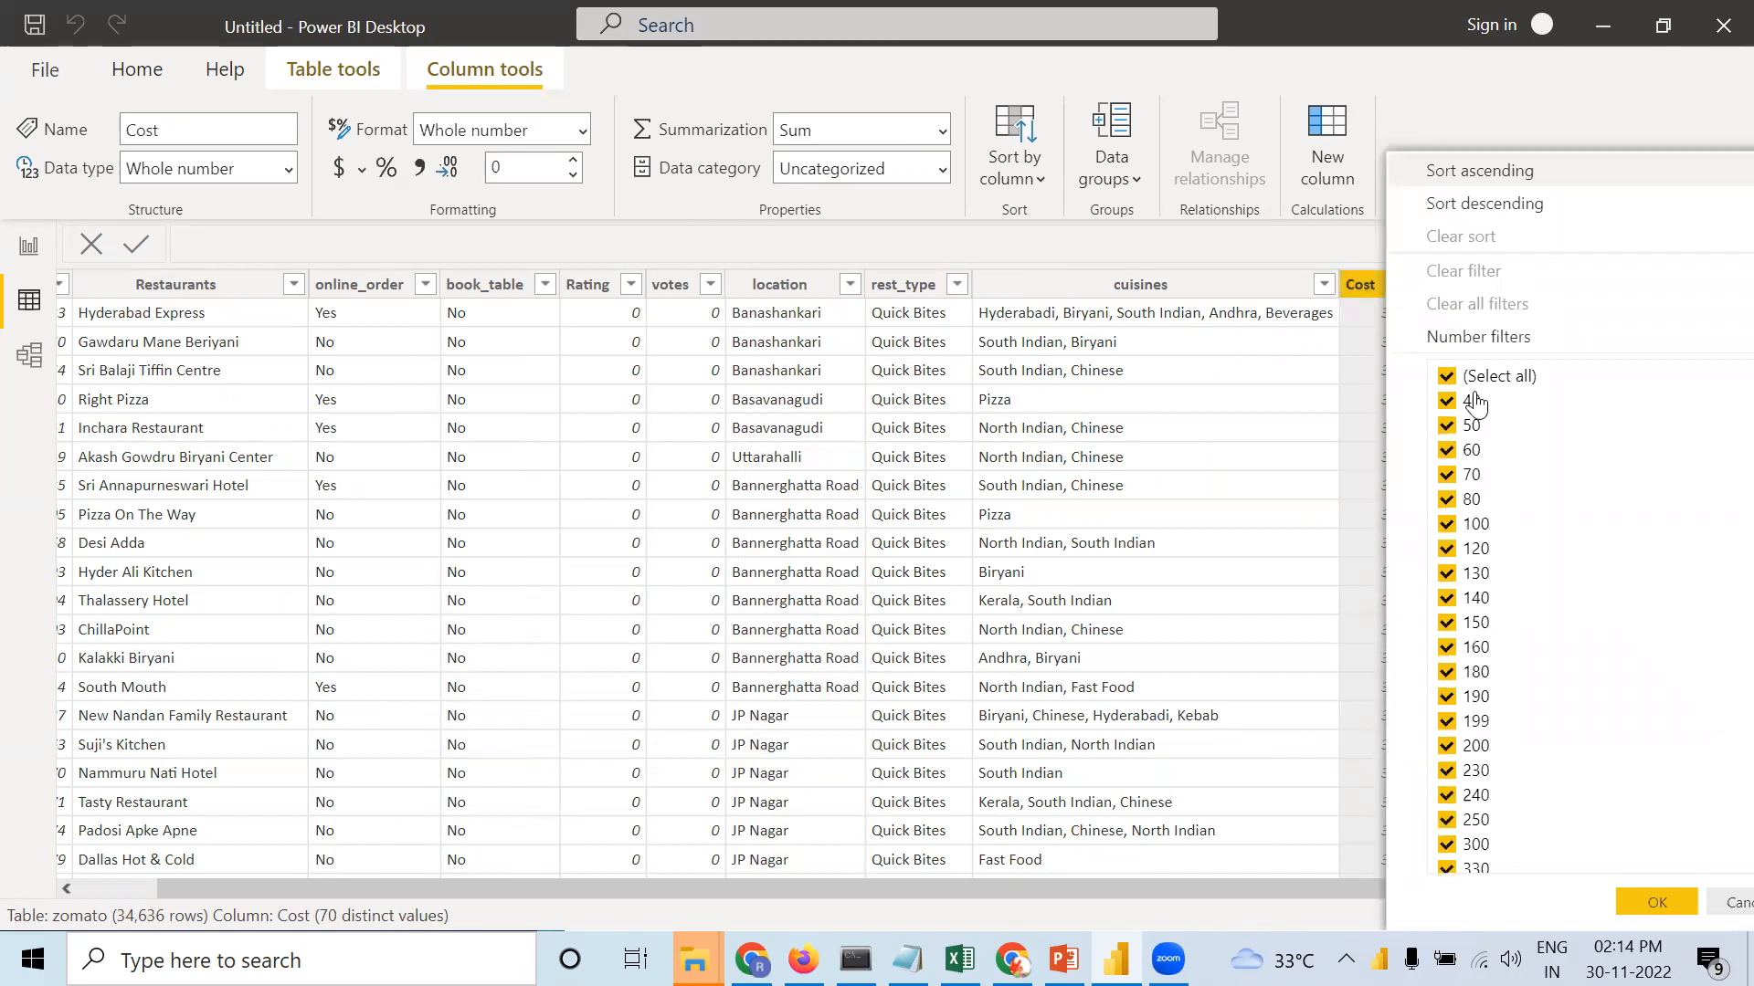
{"action": "scroll", "coordinate": [1473, 411], "scroll_direction": "down", "scroll_amount": 15}
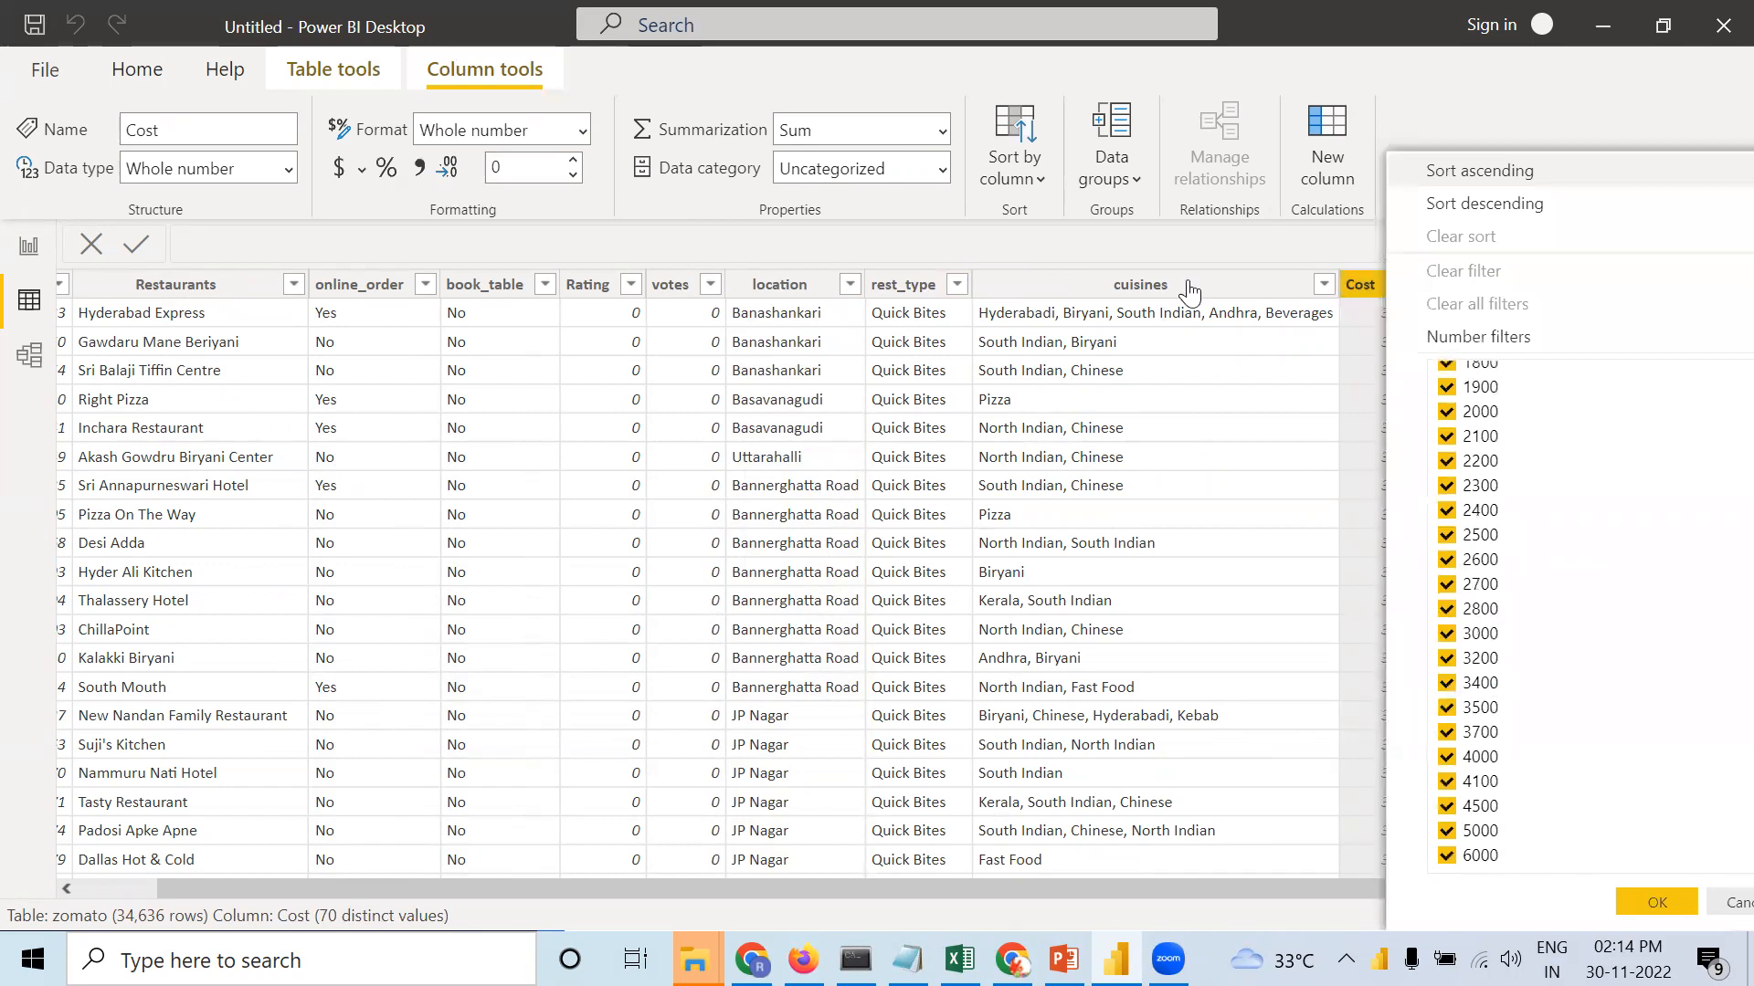
Examine the distinct values of the cuisines and rest_type columns, and check the type column's categories again.
{"action": "left_click", "coordinate": [1303, 290]}
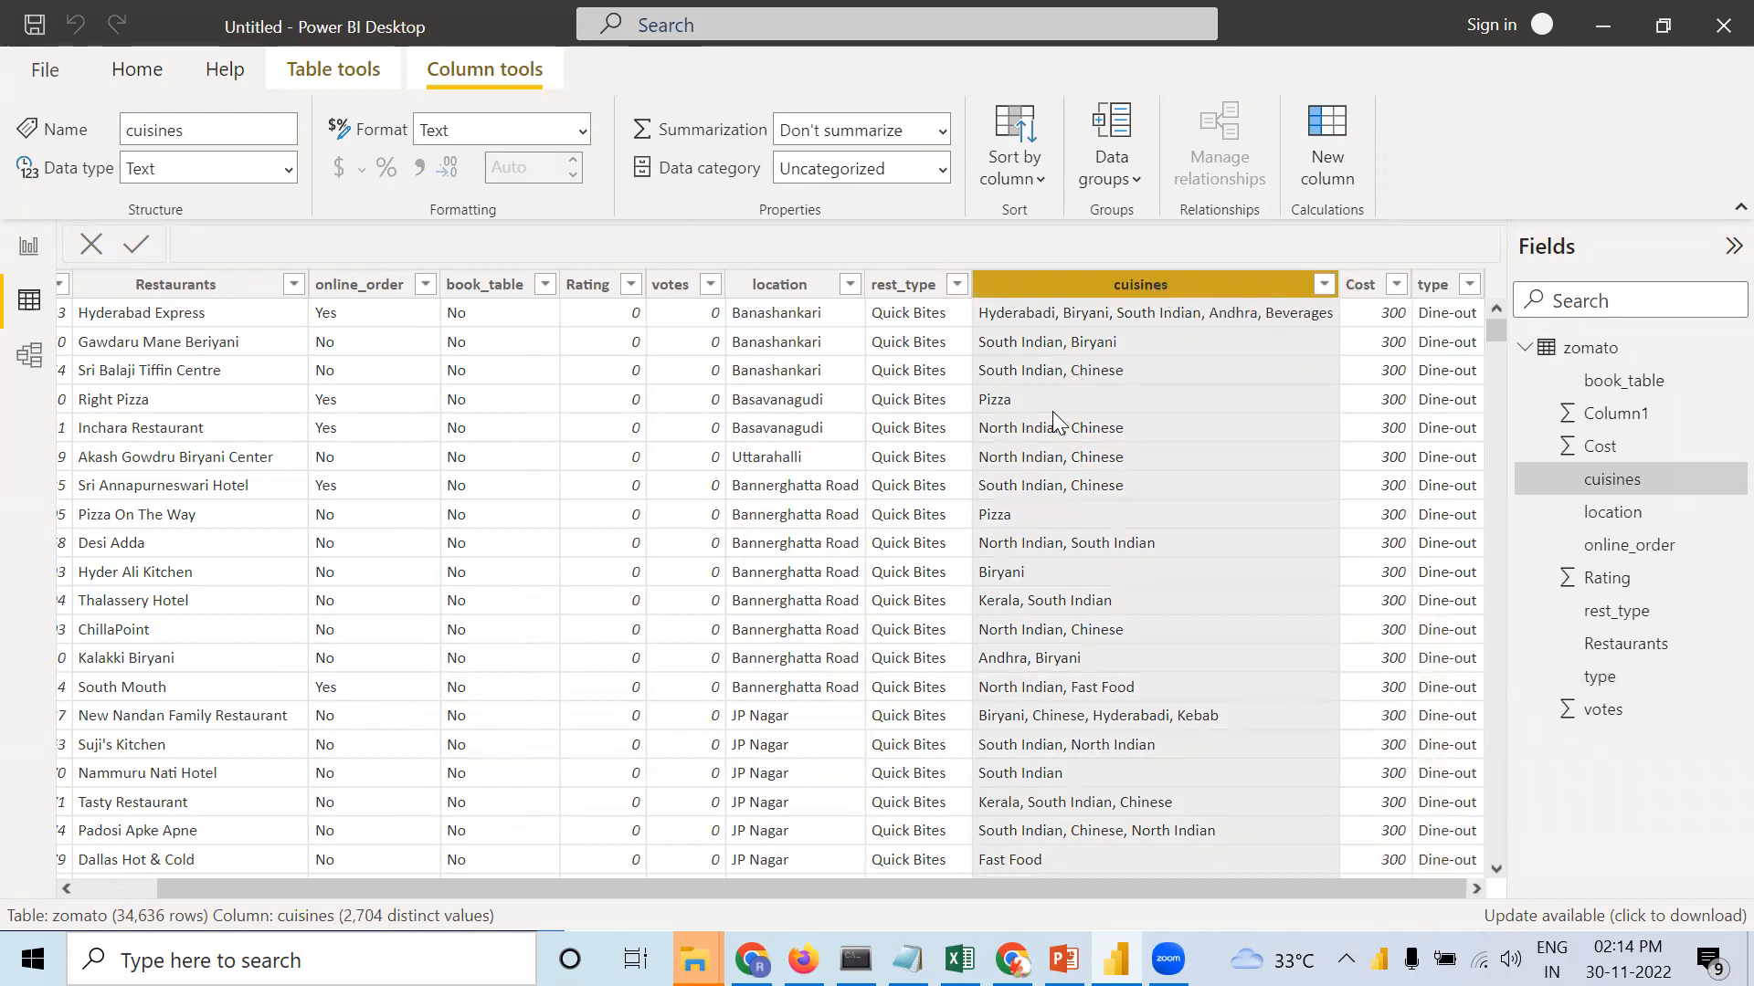
{"action": "left_click", "coordinate": [1324, 286]}
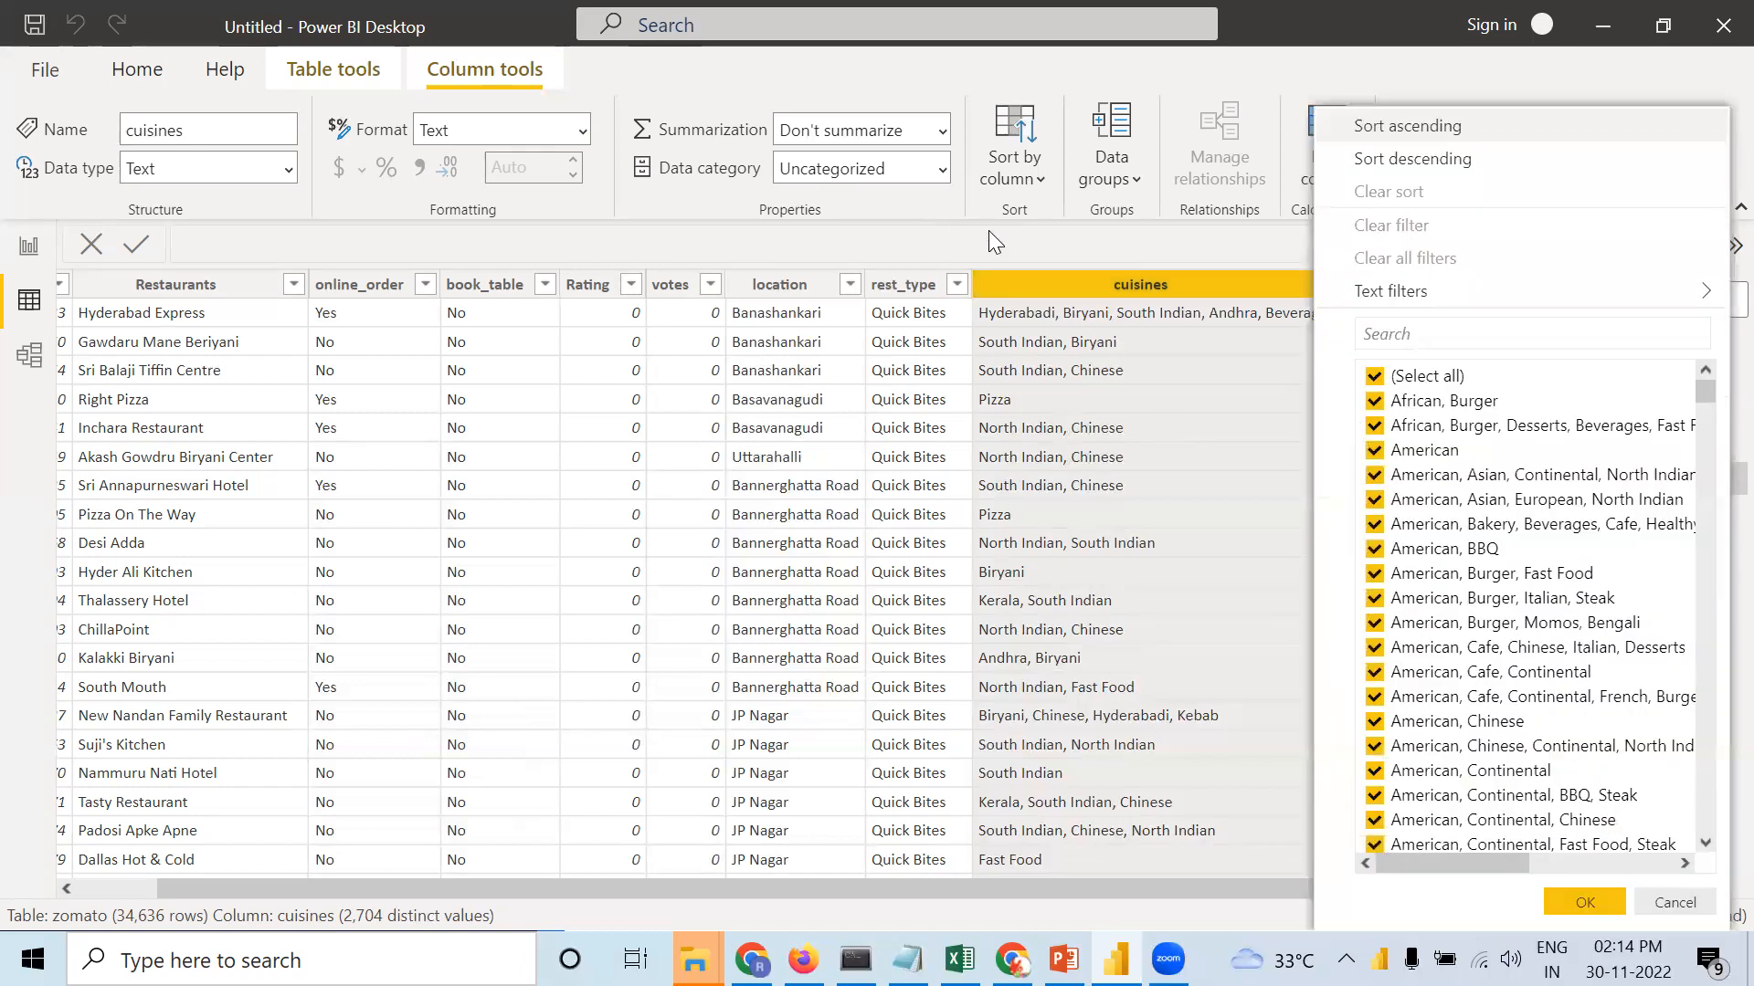
{"action": "left_click", "coordinate": [989, 230]}
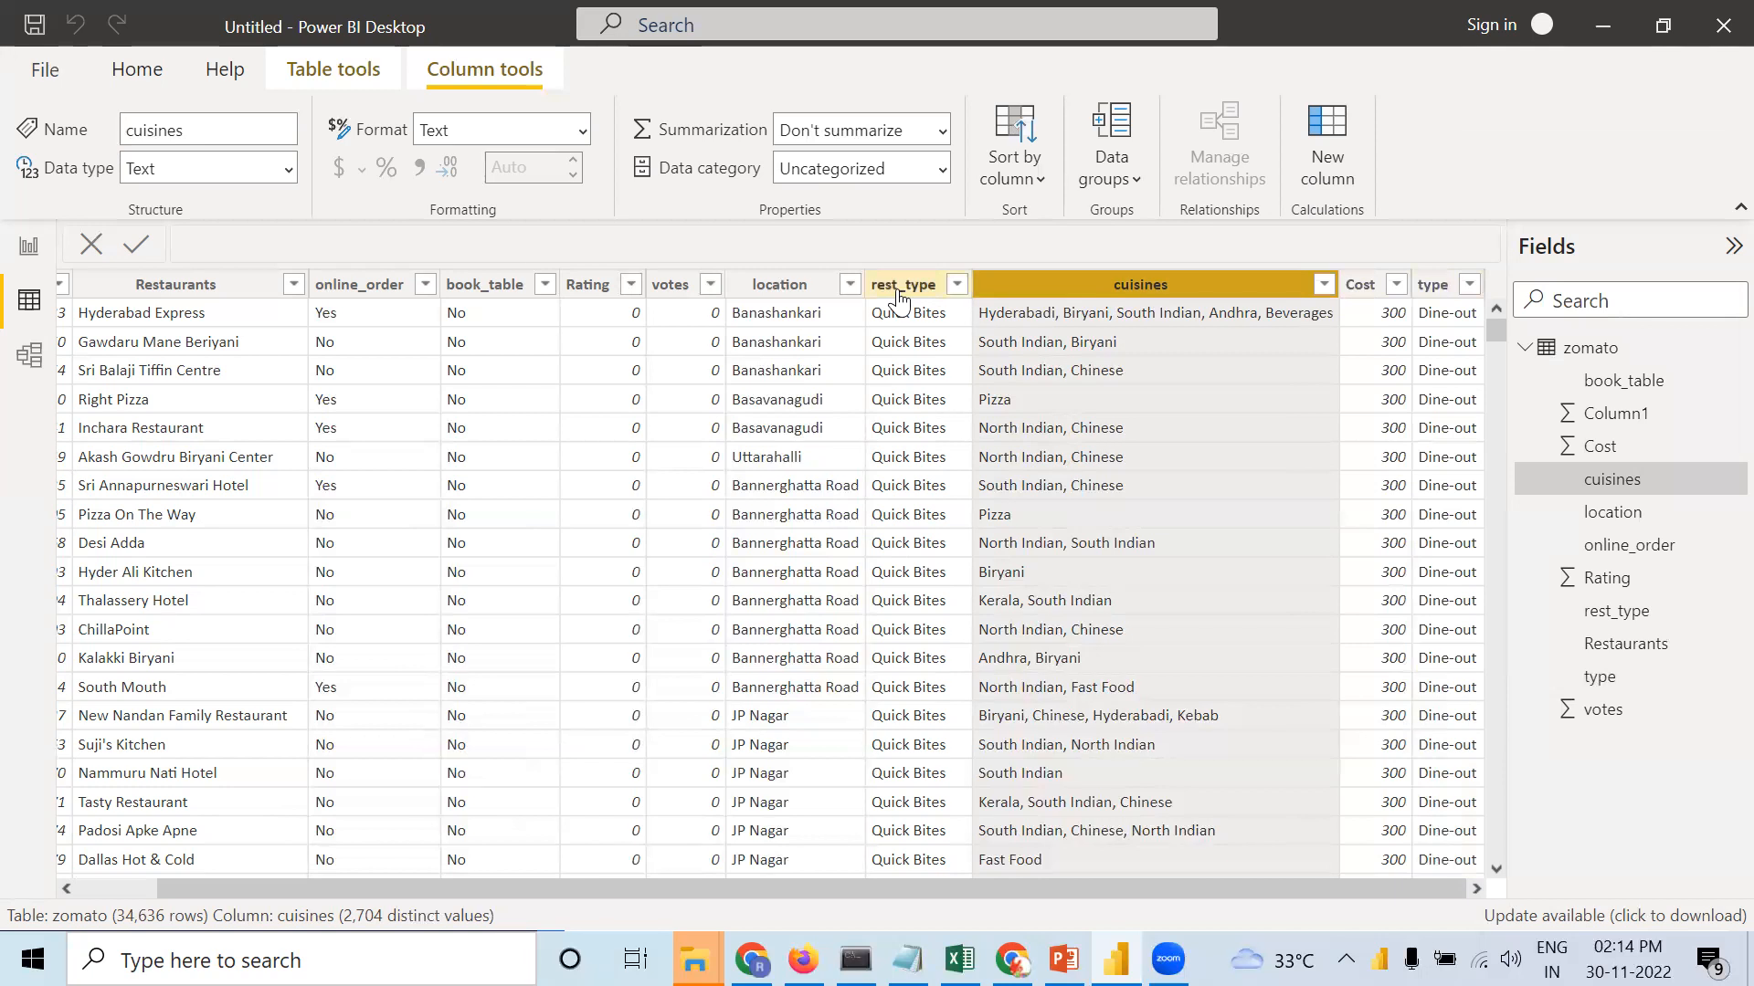
{"action": "left_click", "coordinate": [1473, 287]}
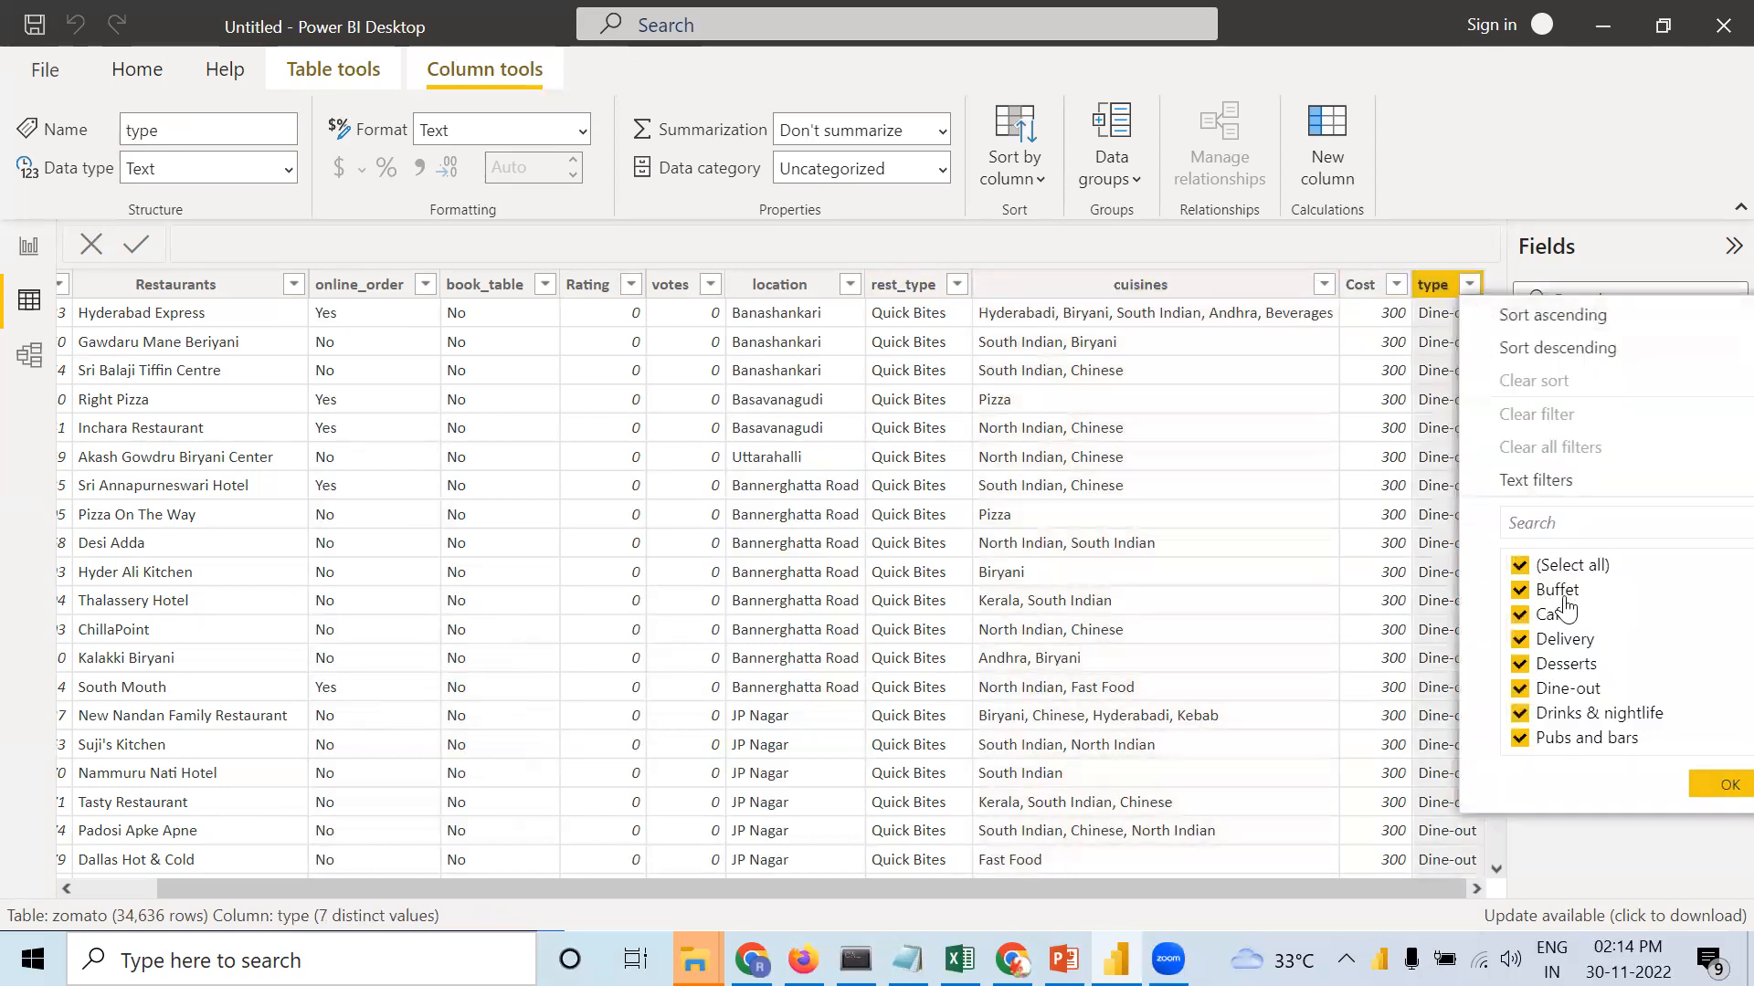
{"action": "left_click", "coordinate": [959, 286]}
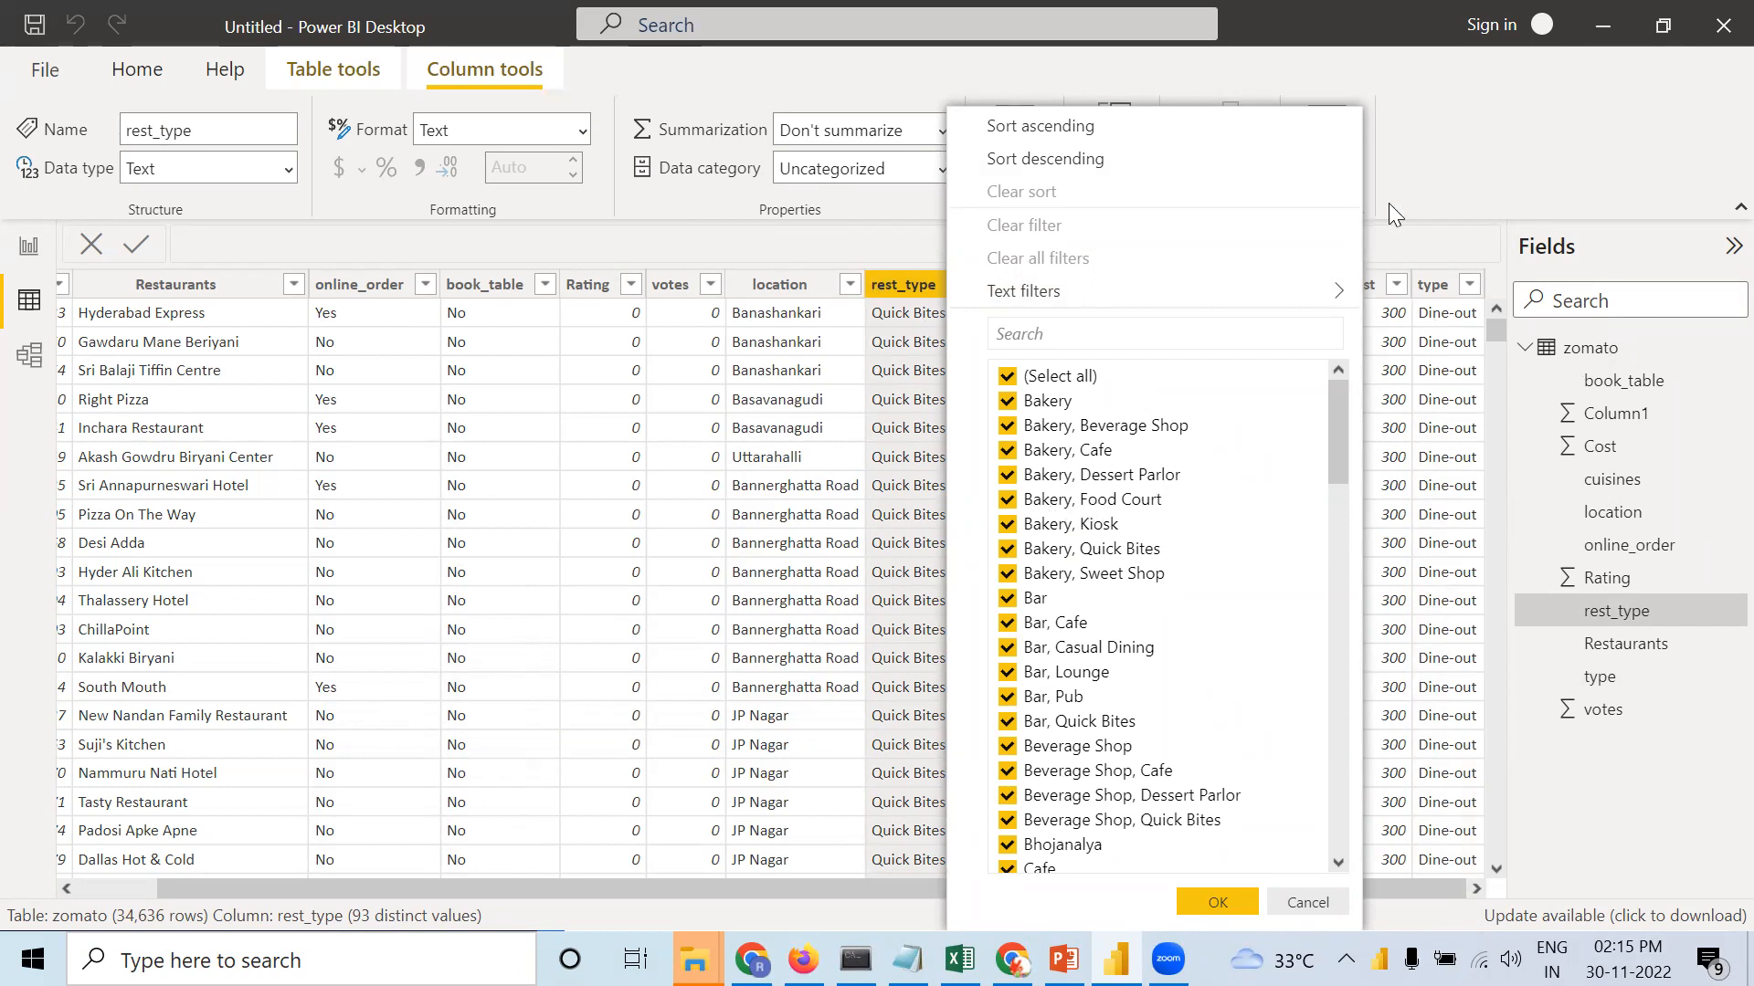
{"action": "left_click", "coordinate": [1443, 179]}
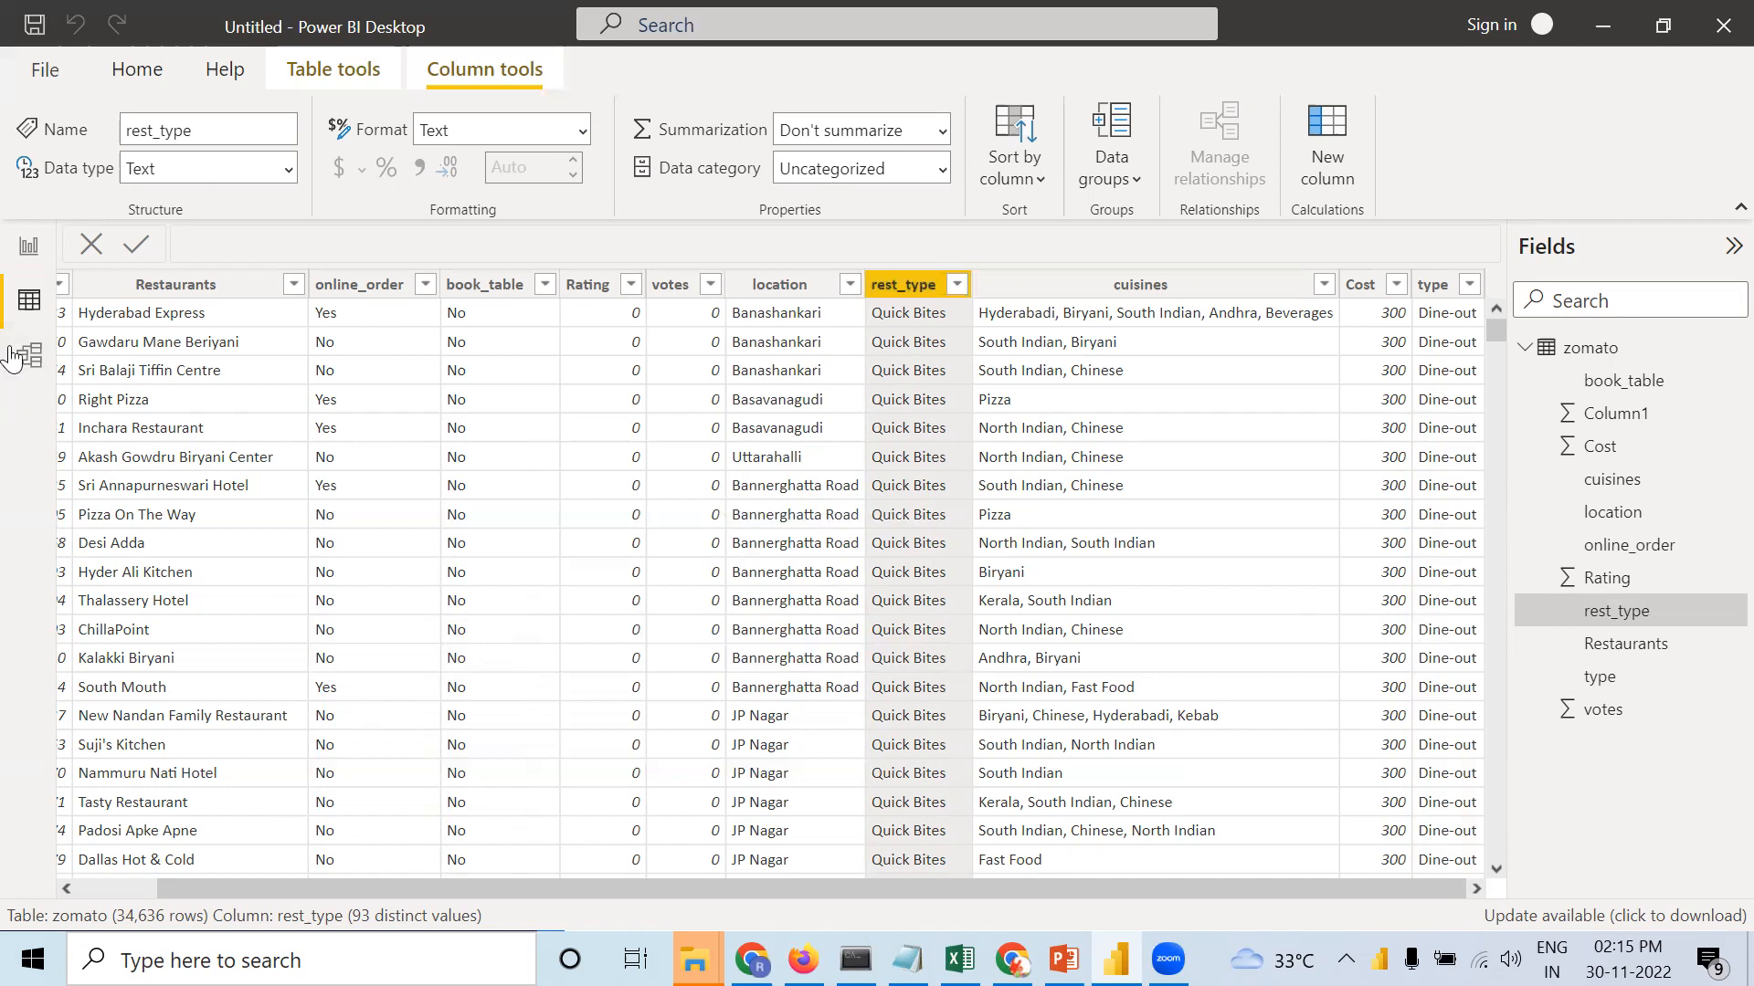
Add an empty treemap to report Page 1 and enlarge it to about half the page's width and most of its height.
{"action": "left_click", "coordinate": [30, 248]}
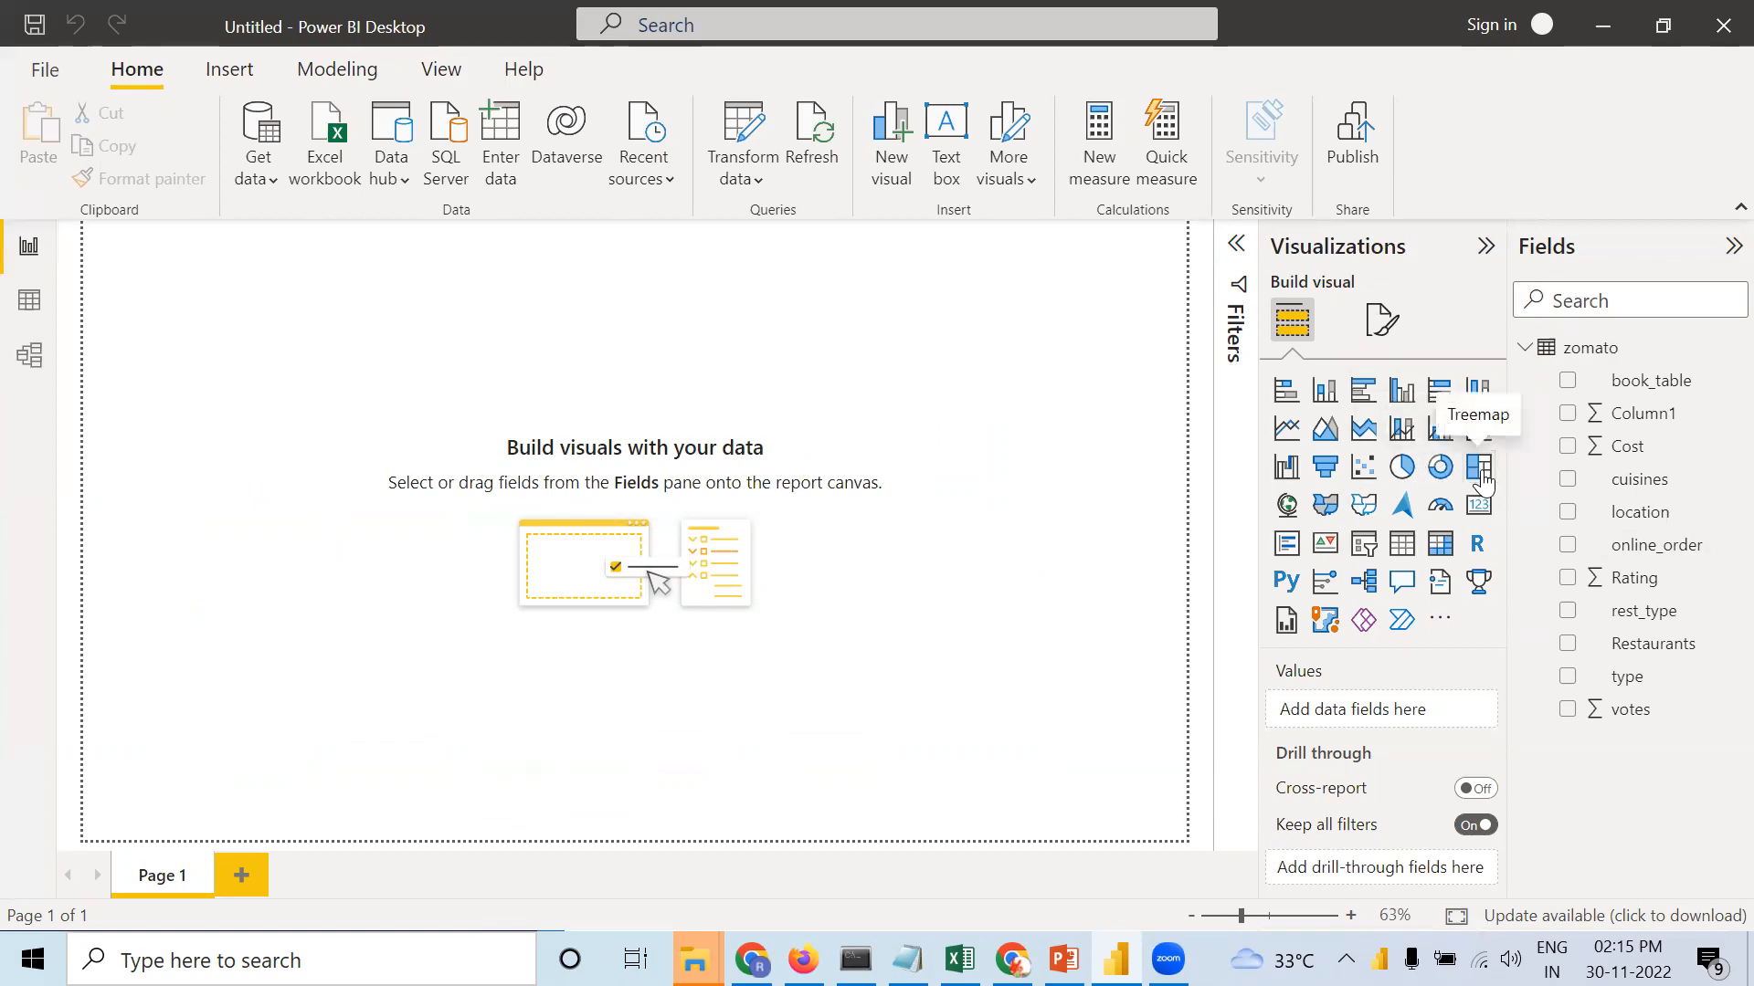
{"action": "left_click", "coordinate": [1479, 468]}
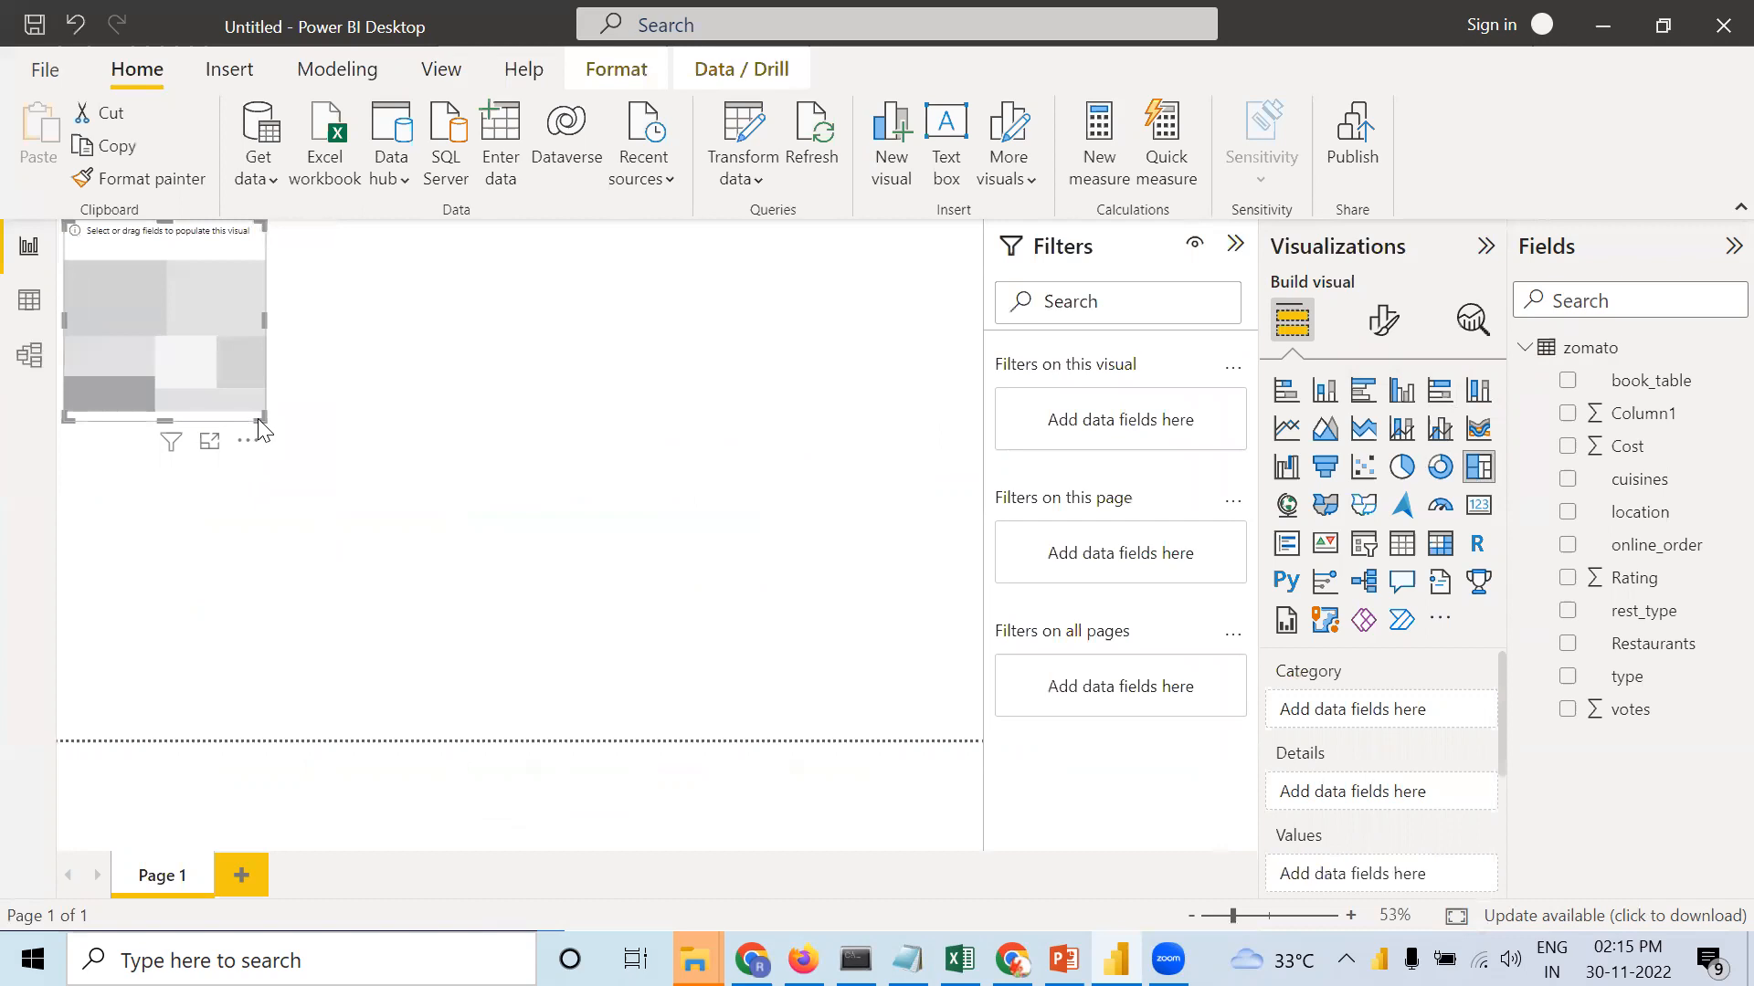
{"action": "left_click_drag", "start_coordinate": [262, 417], "coordinate": [504, 681]}
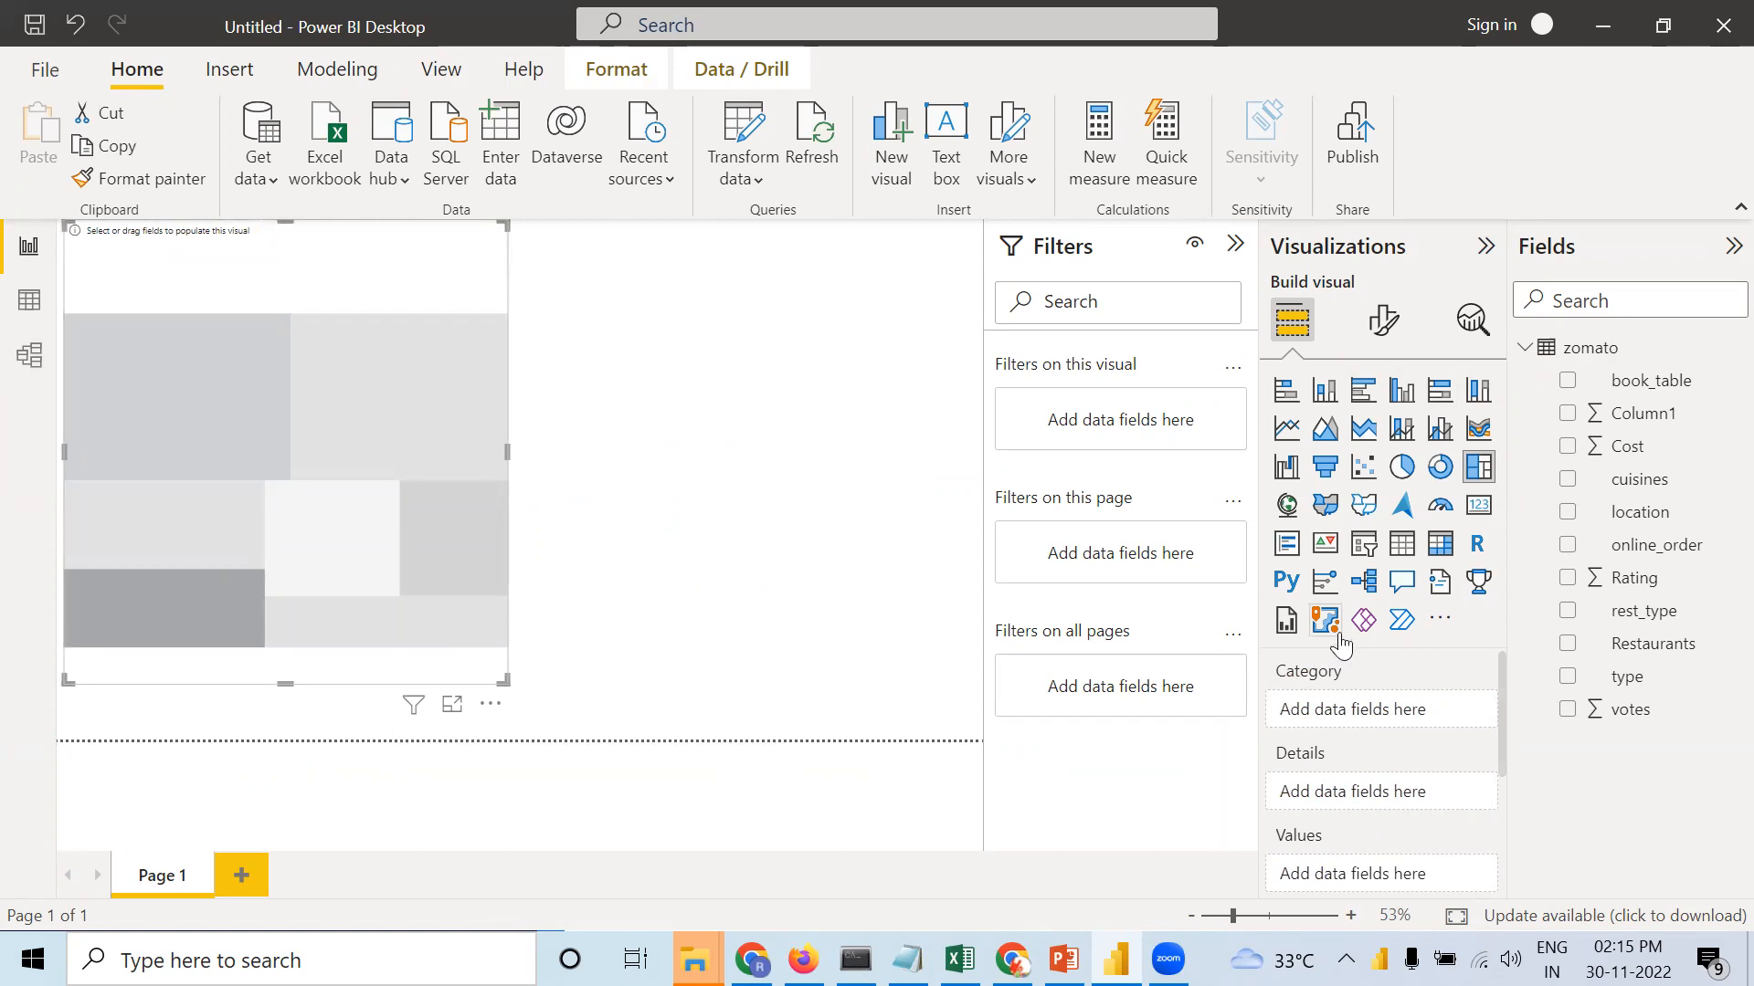
Set location as the treemap's category and the count of location as its values.
{"action": "left_click_drag", "start_coordinate": [1677, 513], "coordinate": [1442, 715]}
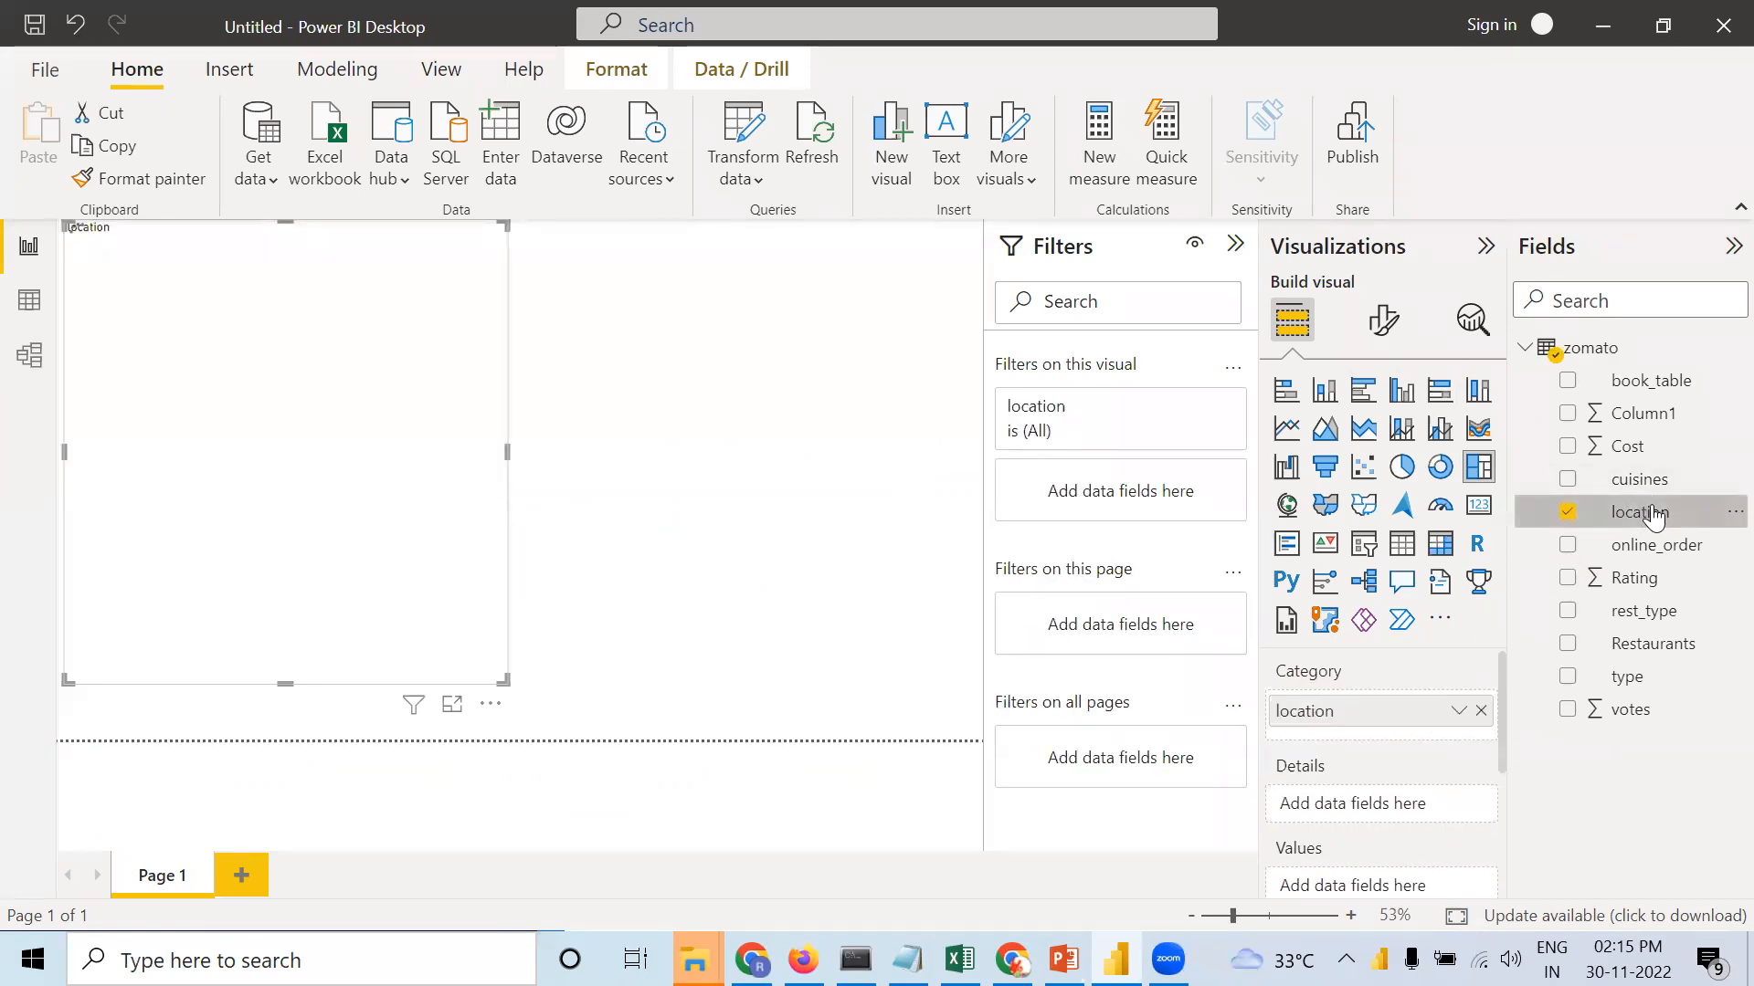
{"action": "left_click_drag", "start_coordinate": [1644, 517], "coordinate": [1398, 811]}
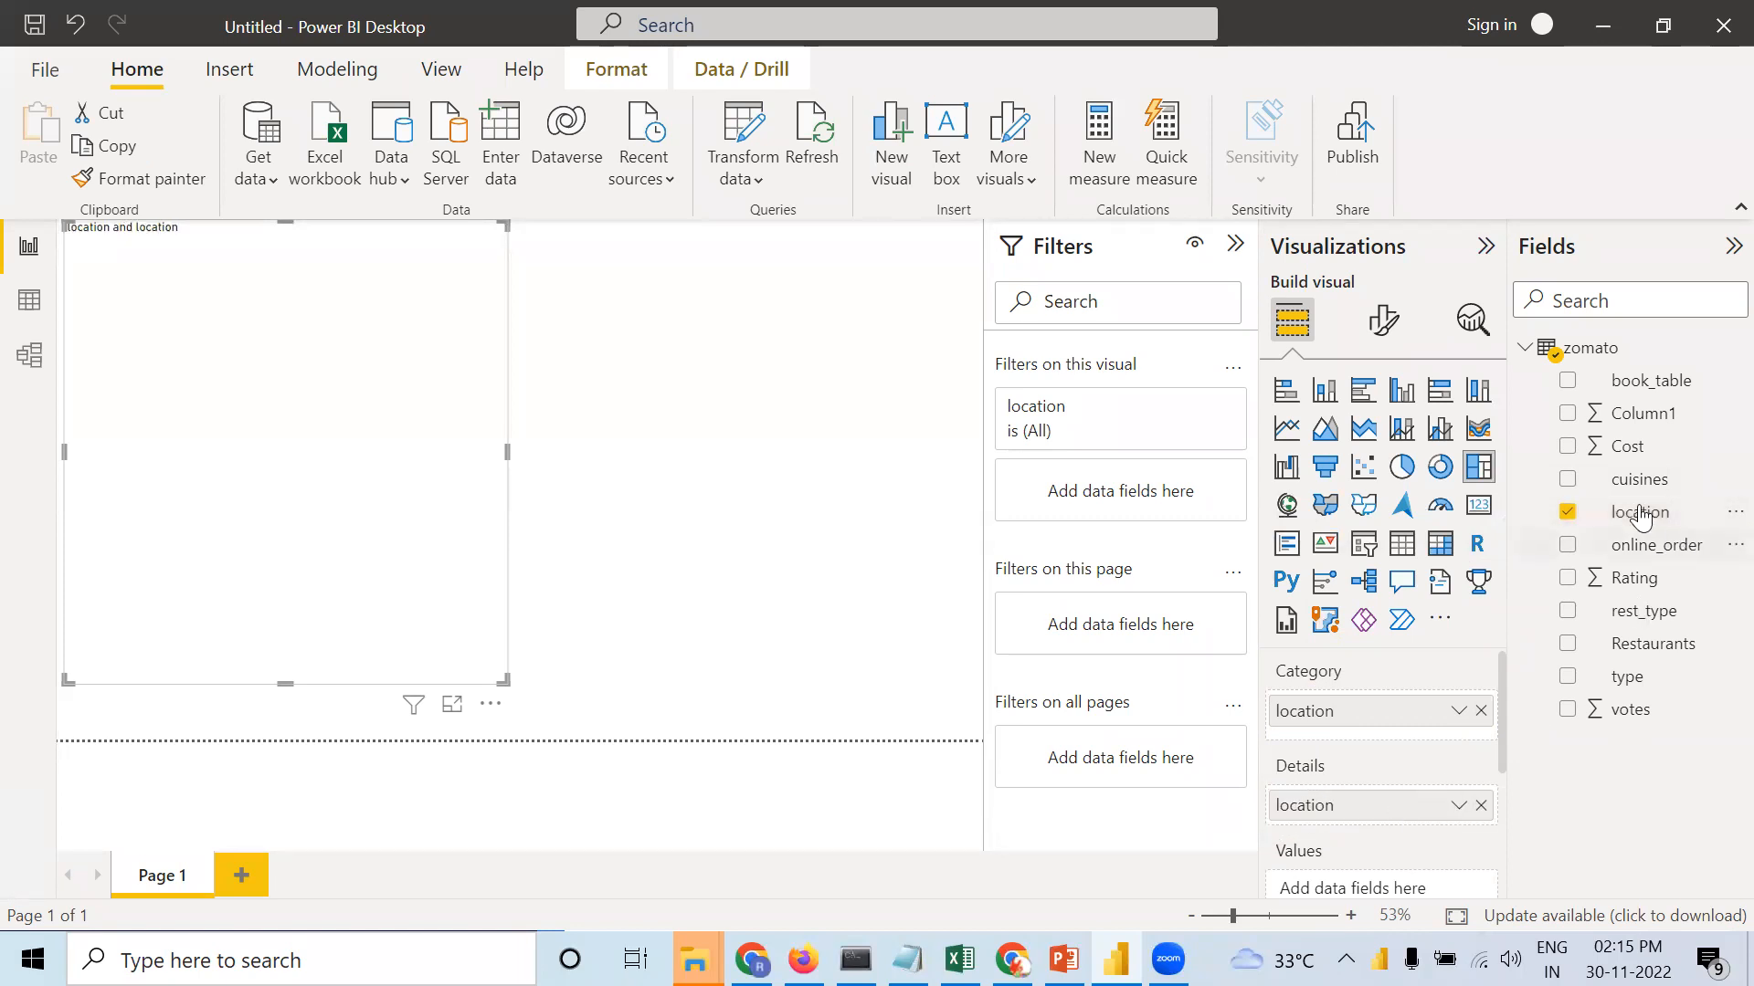
{"action": "left_click_drag", "start_coordinate": [1378, 812], "coordinate": [1383, 899]}
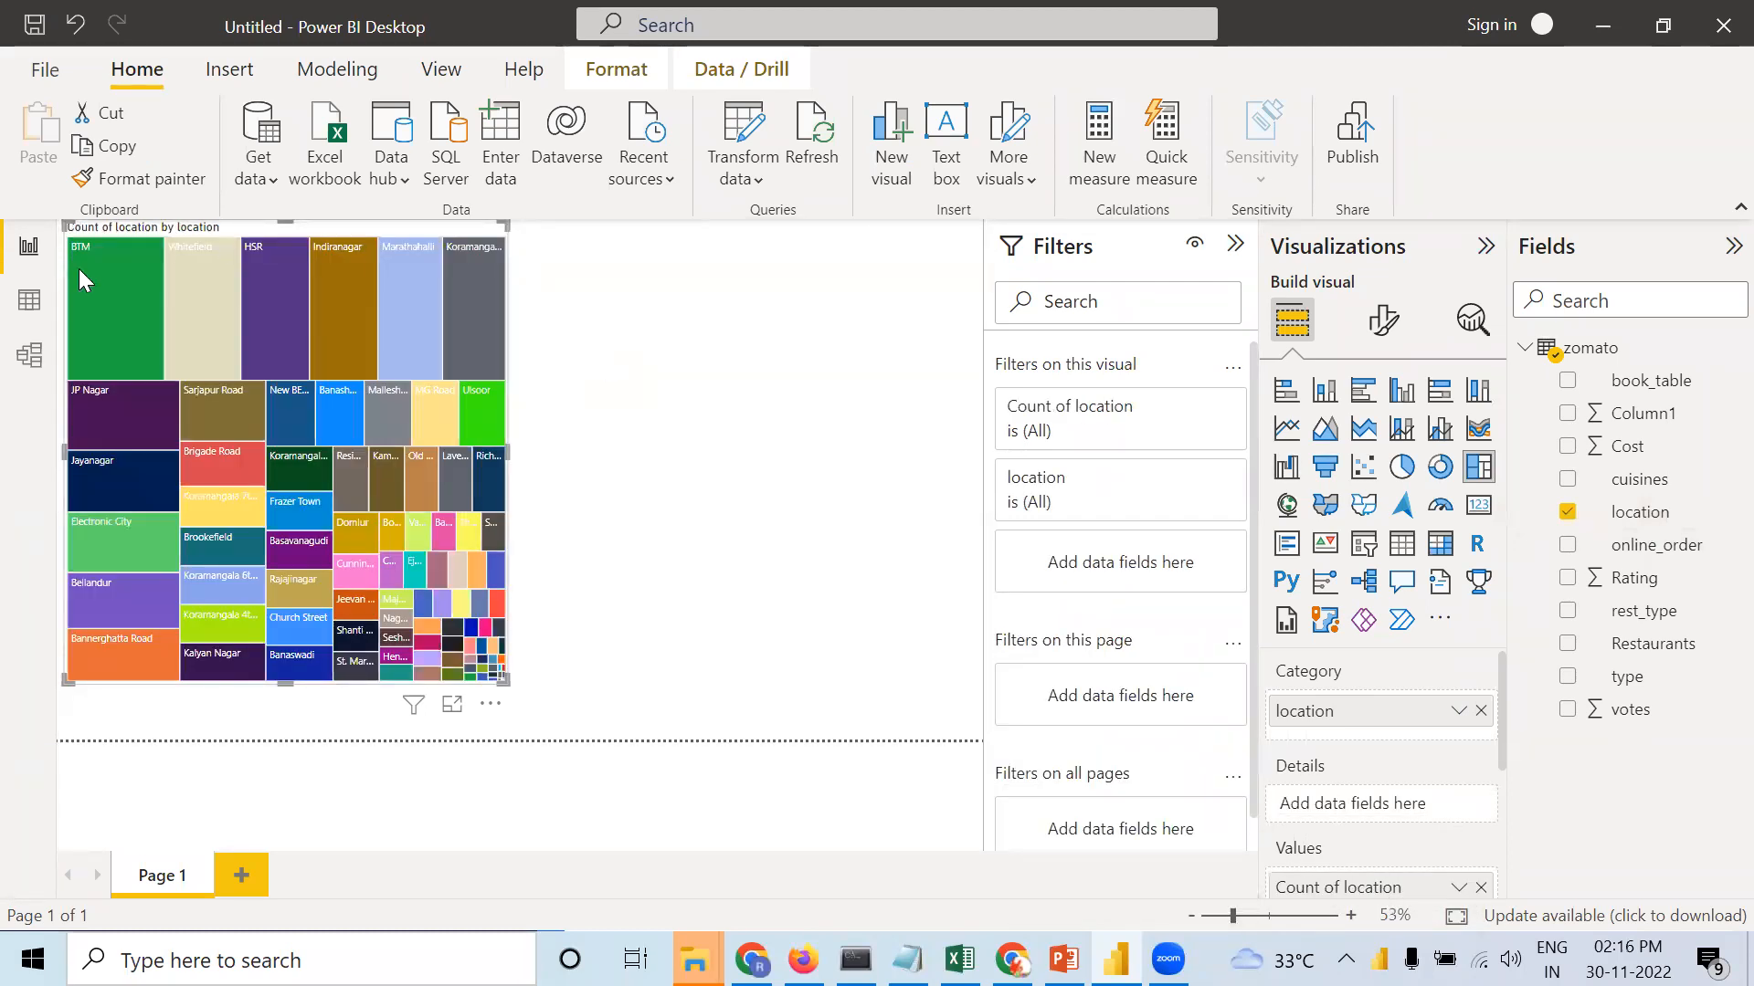
Compare the treemap's BTM tile with the restaurant rows and columns of the zomato table.
{"action": "mouse_move", "coordinate": [118, 268]}
{"action": "left_click", "coordinate": [29, 299]}
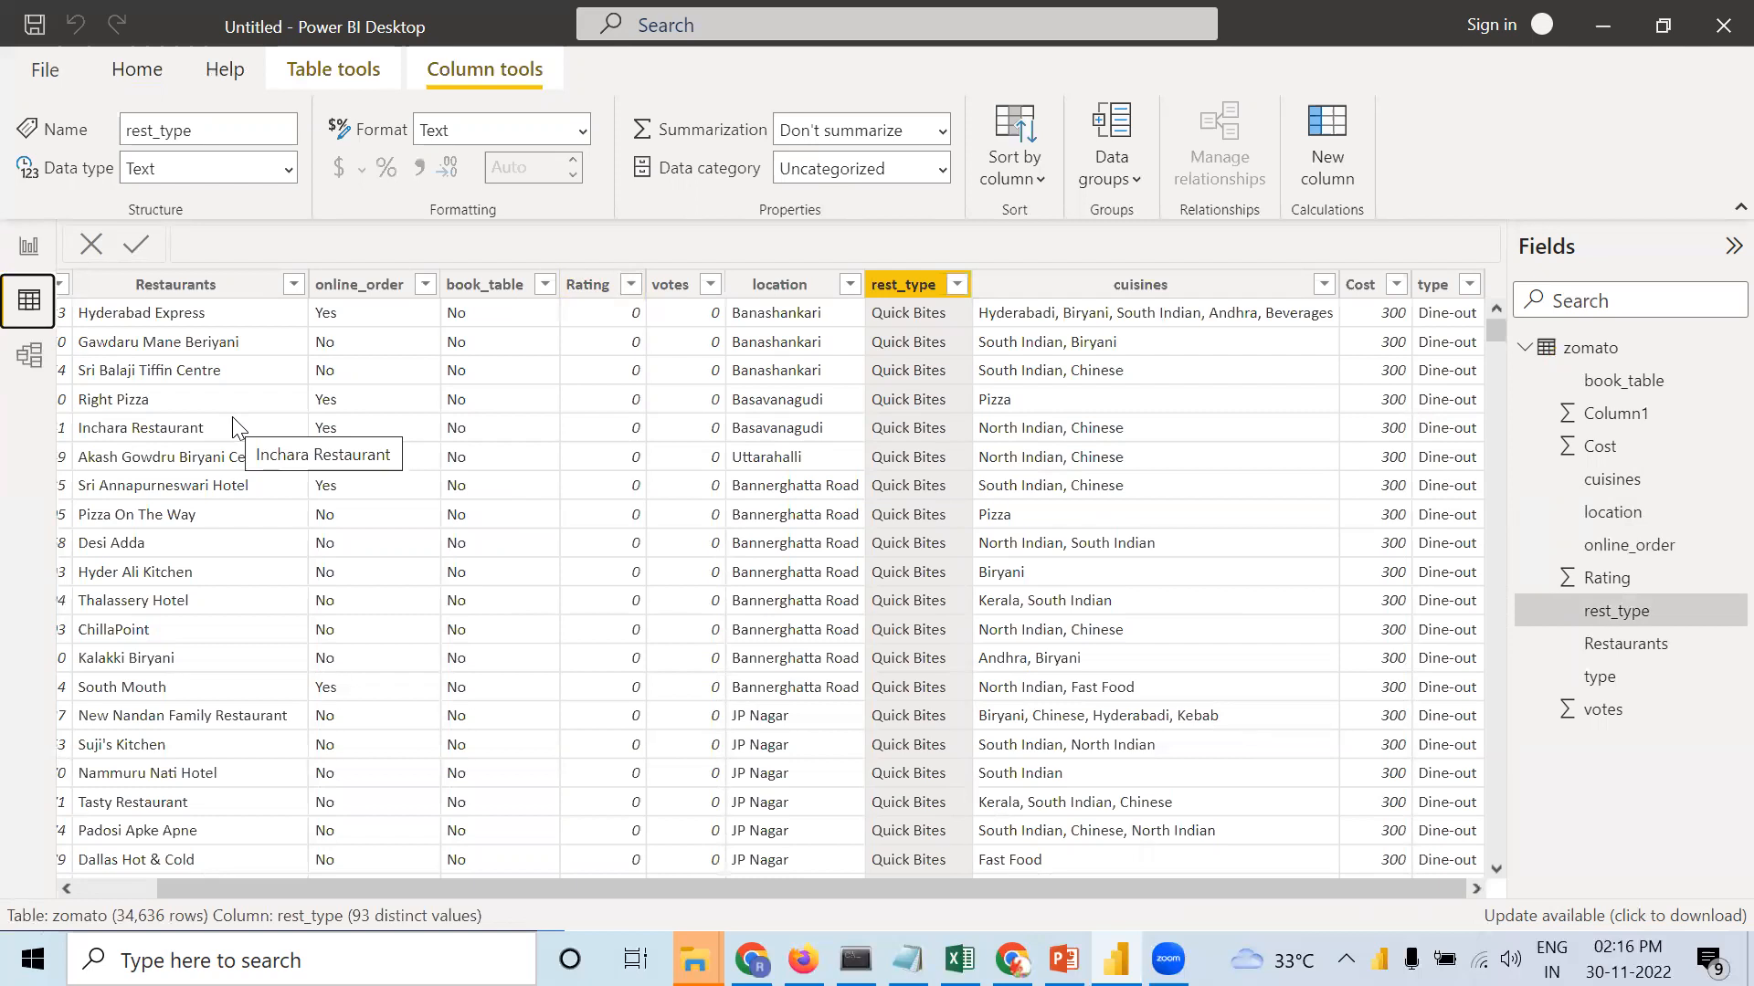
{"action": "left_click", "coordinate": [23, 245]}
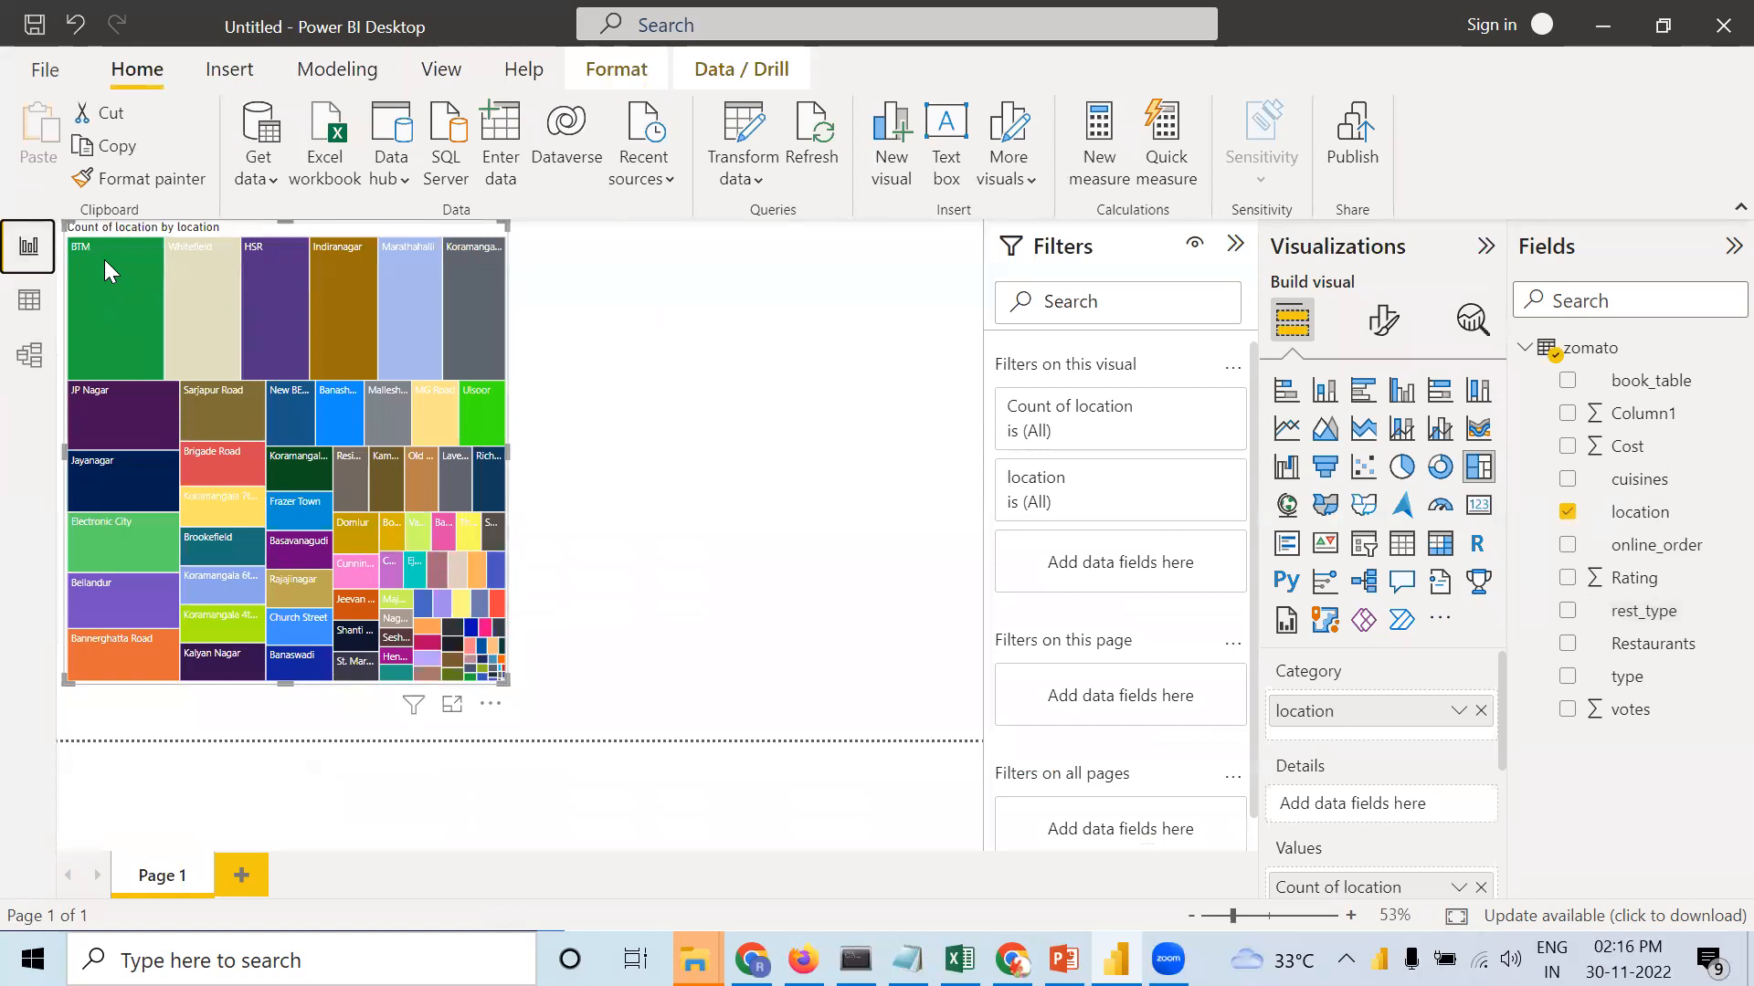
{"action": "mouse_move", "coordinate": [105, 259]}
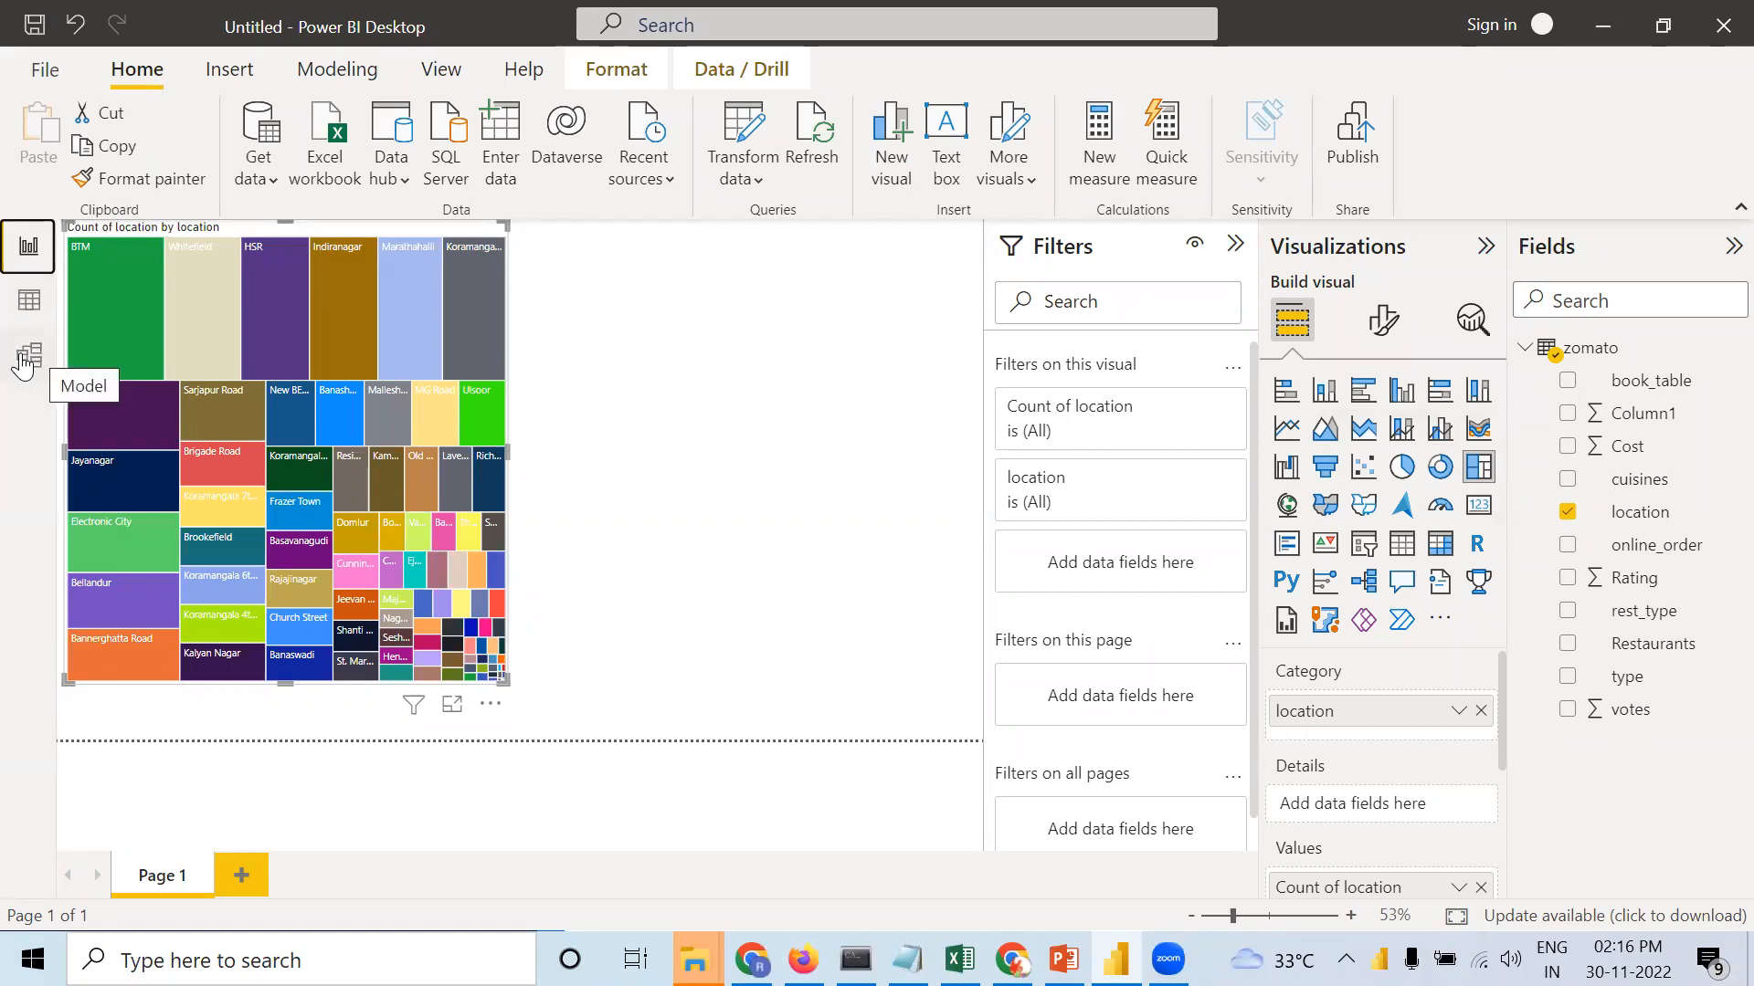
{"action": "left_click", "coordinate": [28, 301]}
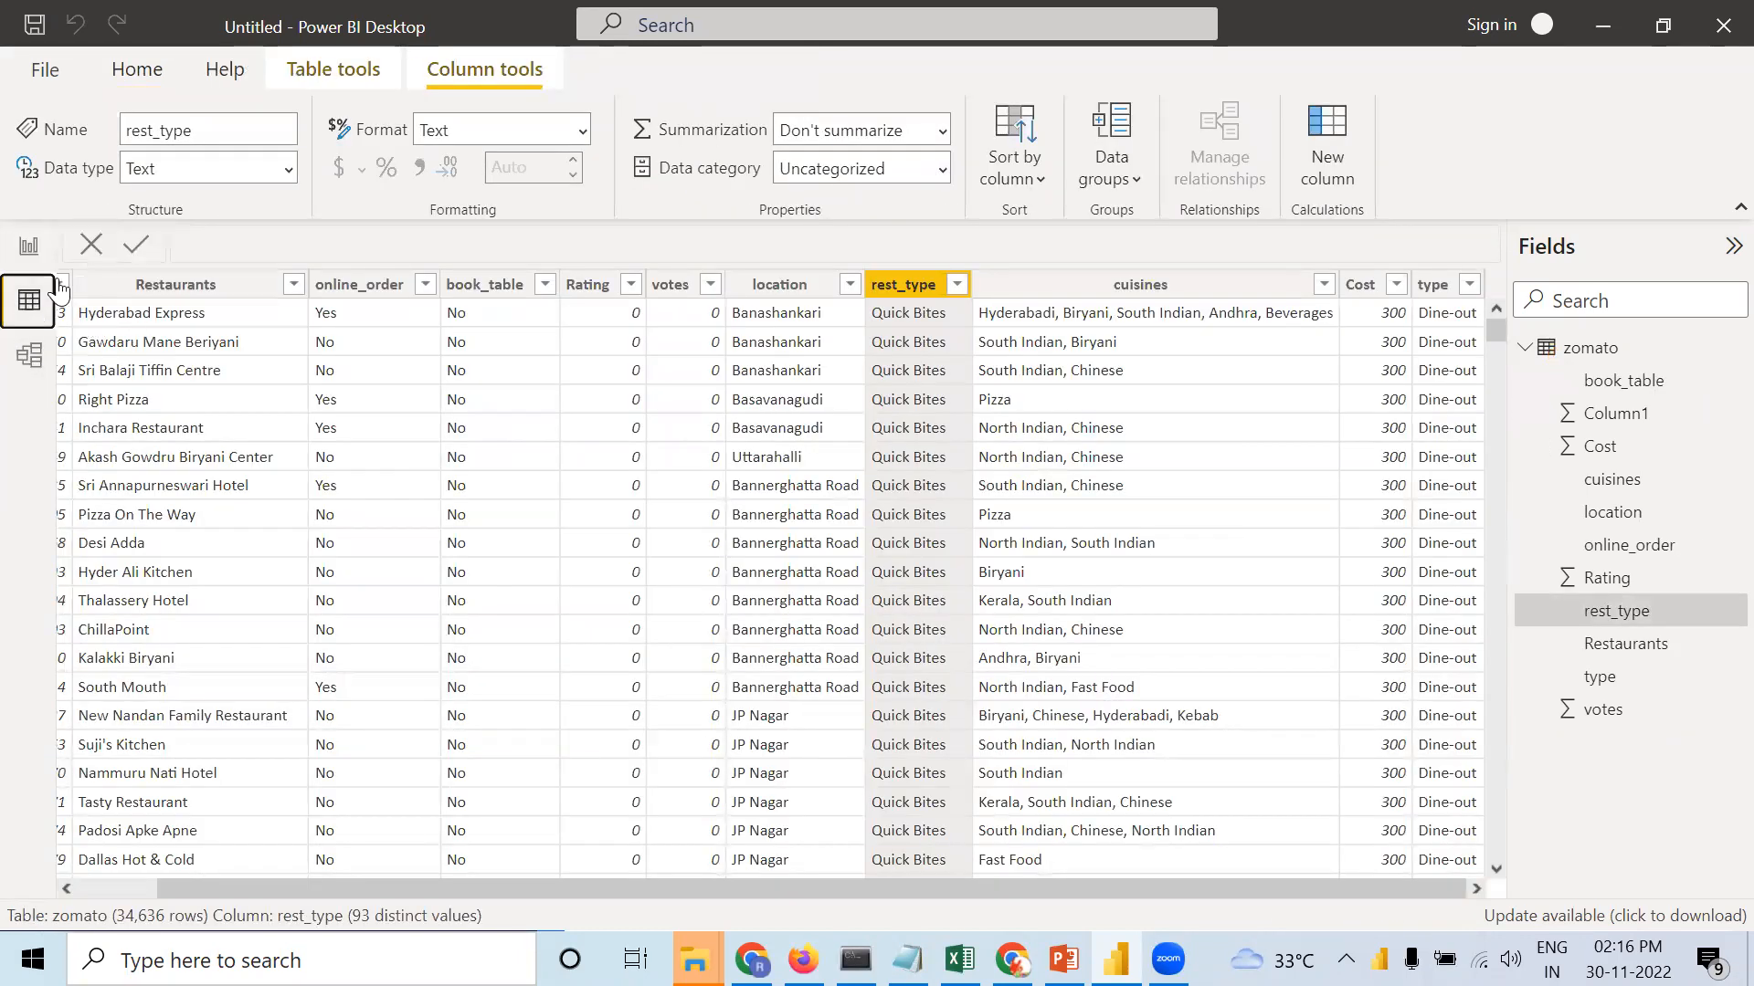
{"action": "left_click_drag", "start_coordinate": [186, 884], "coordinate": [85, 879]}
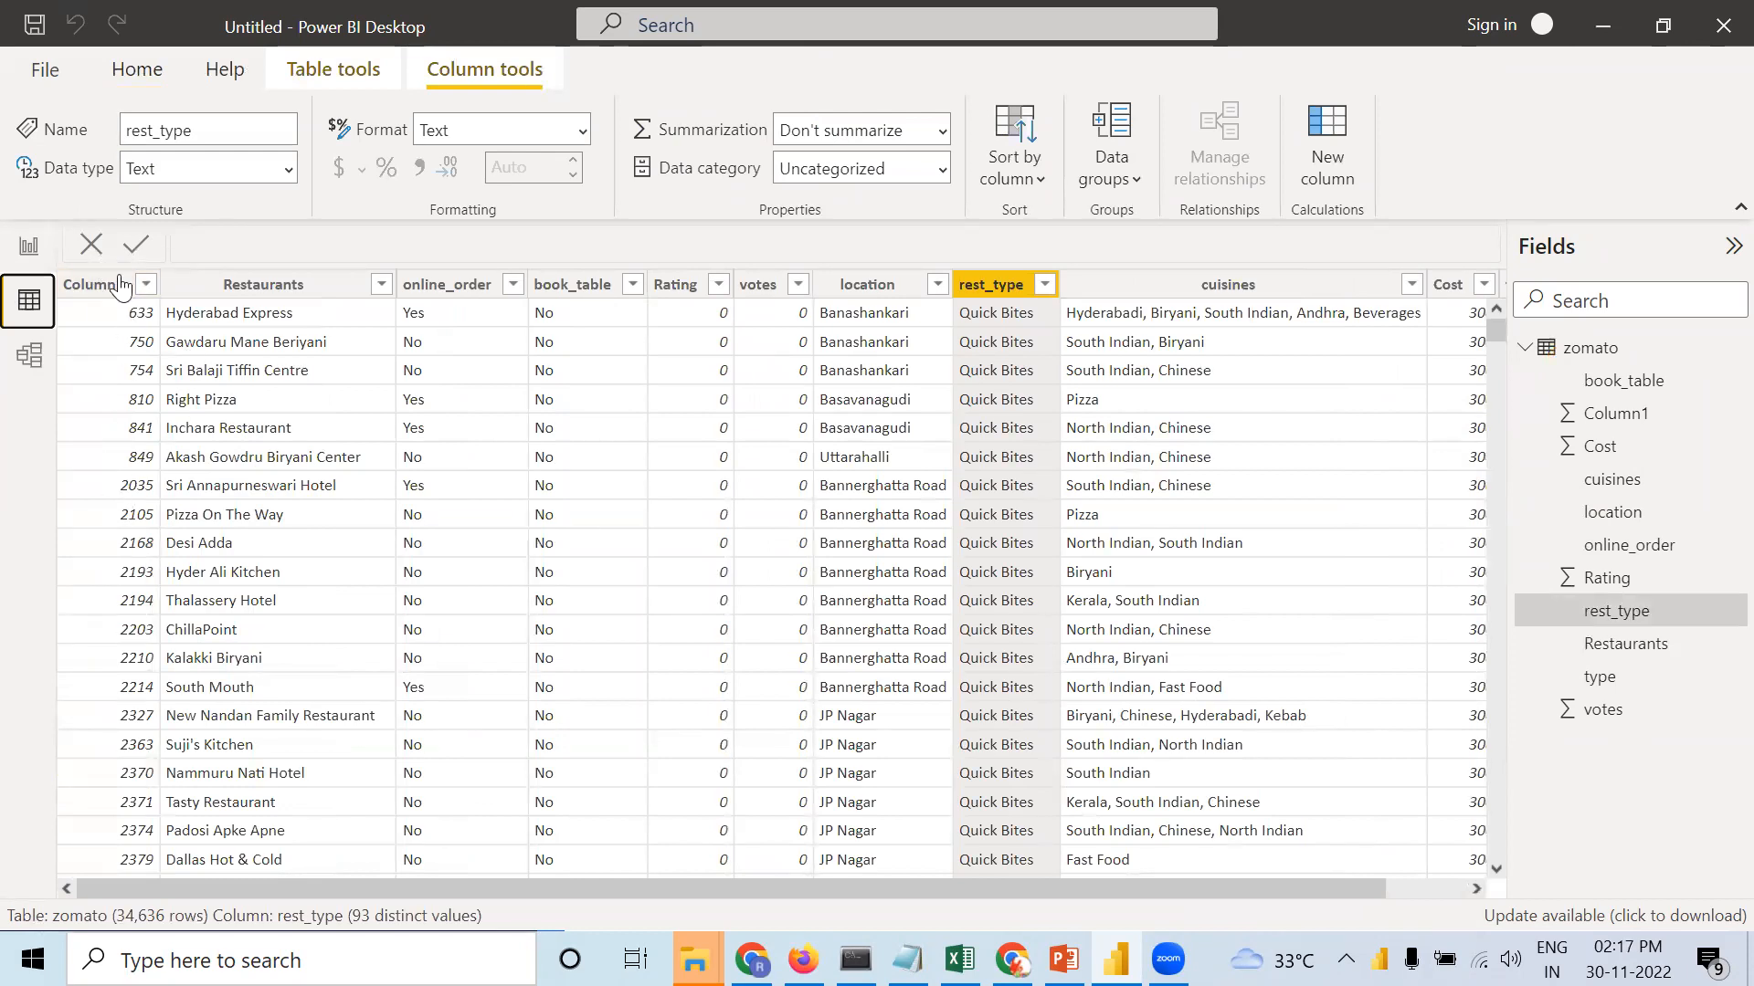
{"action": "left_click", "coordinate": [23, 256]}
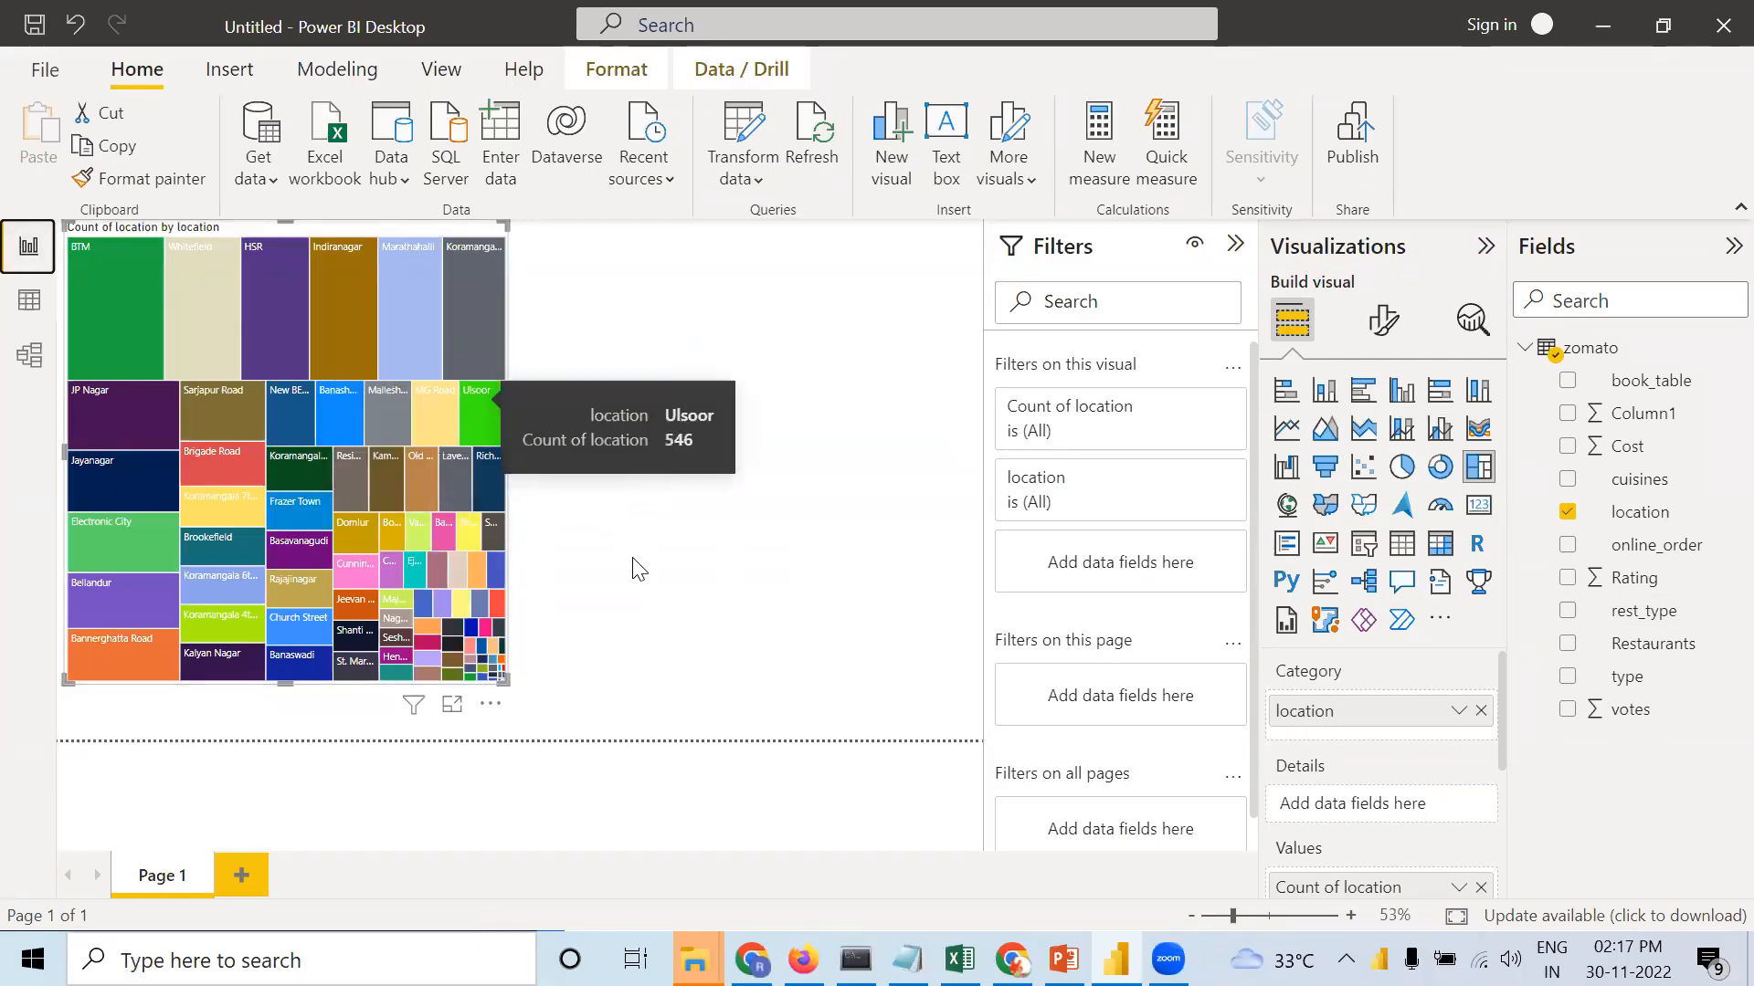
Examine the restaurant counts of individual locations in the treemap, briefly highlighting the Marathahalli tile.
{"action": "mouse_move", "coordinate": [338, 456]}
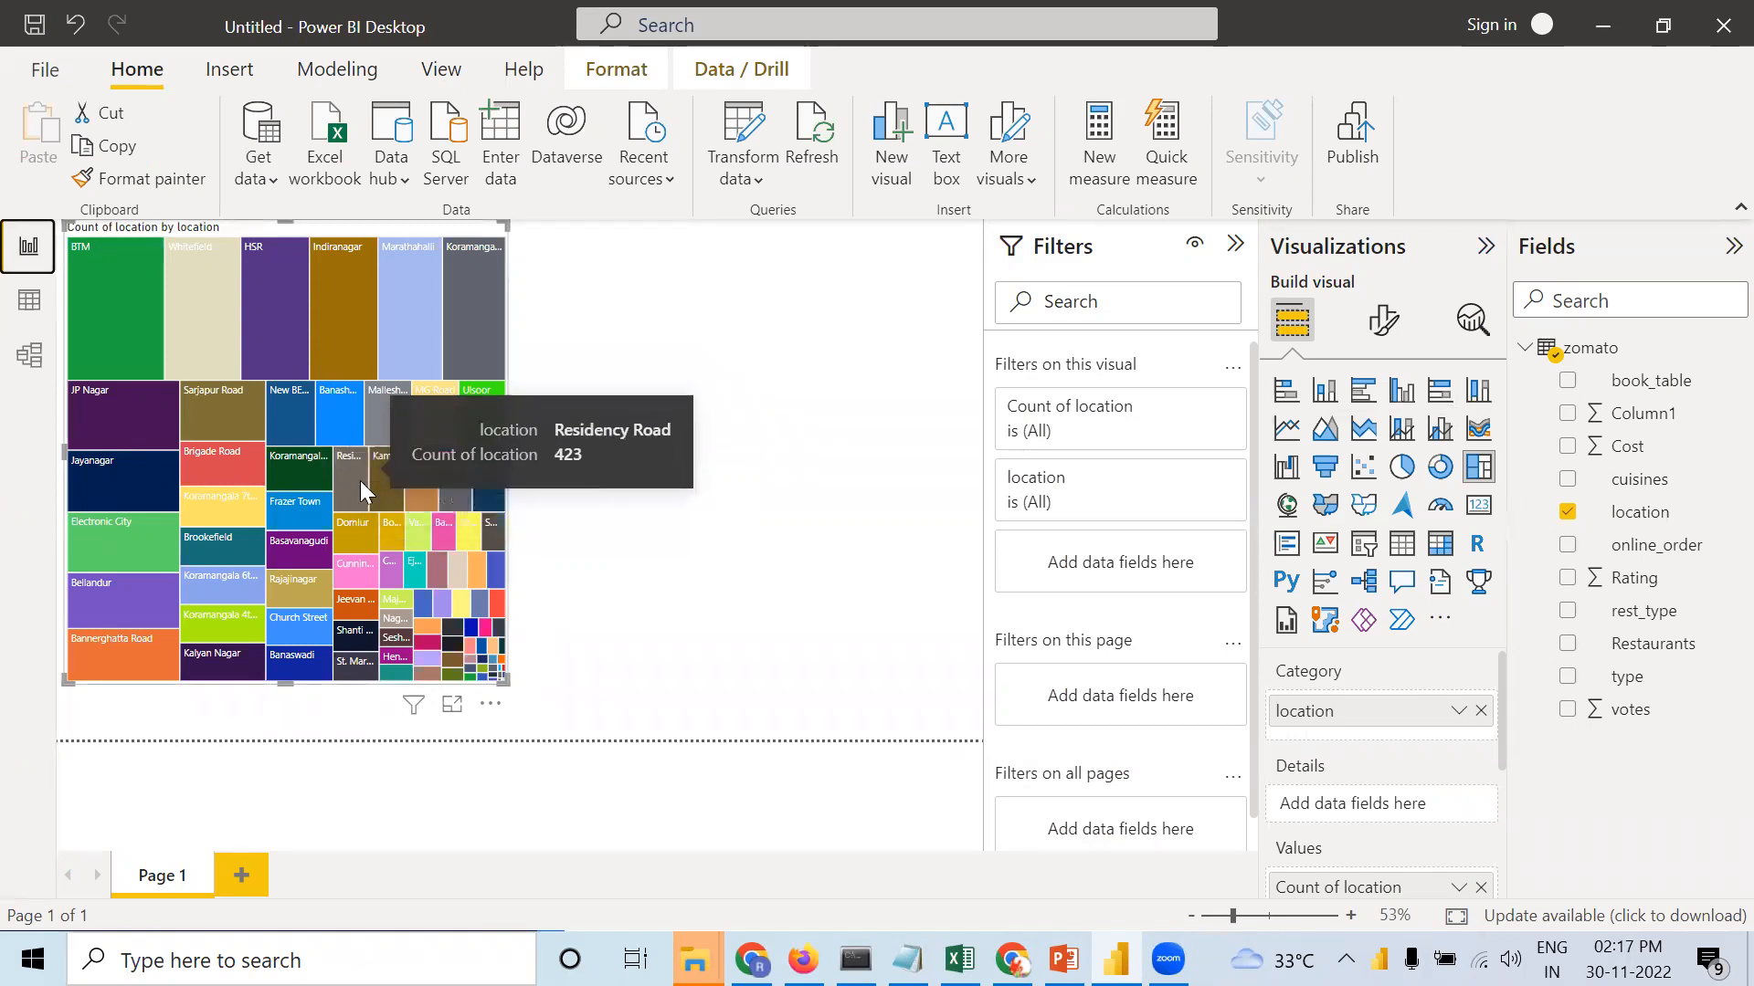
{"action": "mouse_move", "coordinate": [124, 318]}
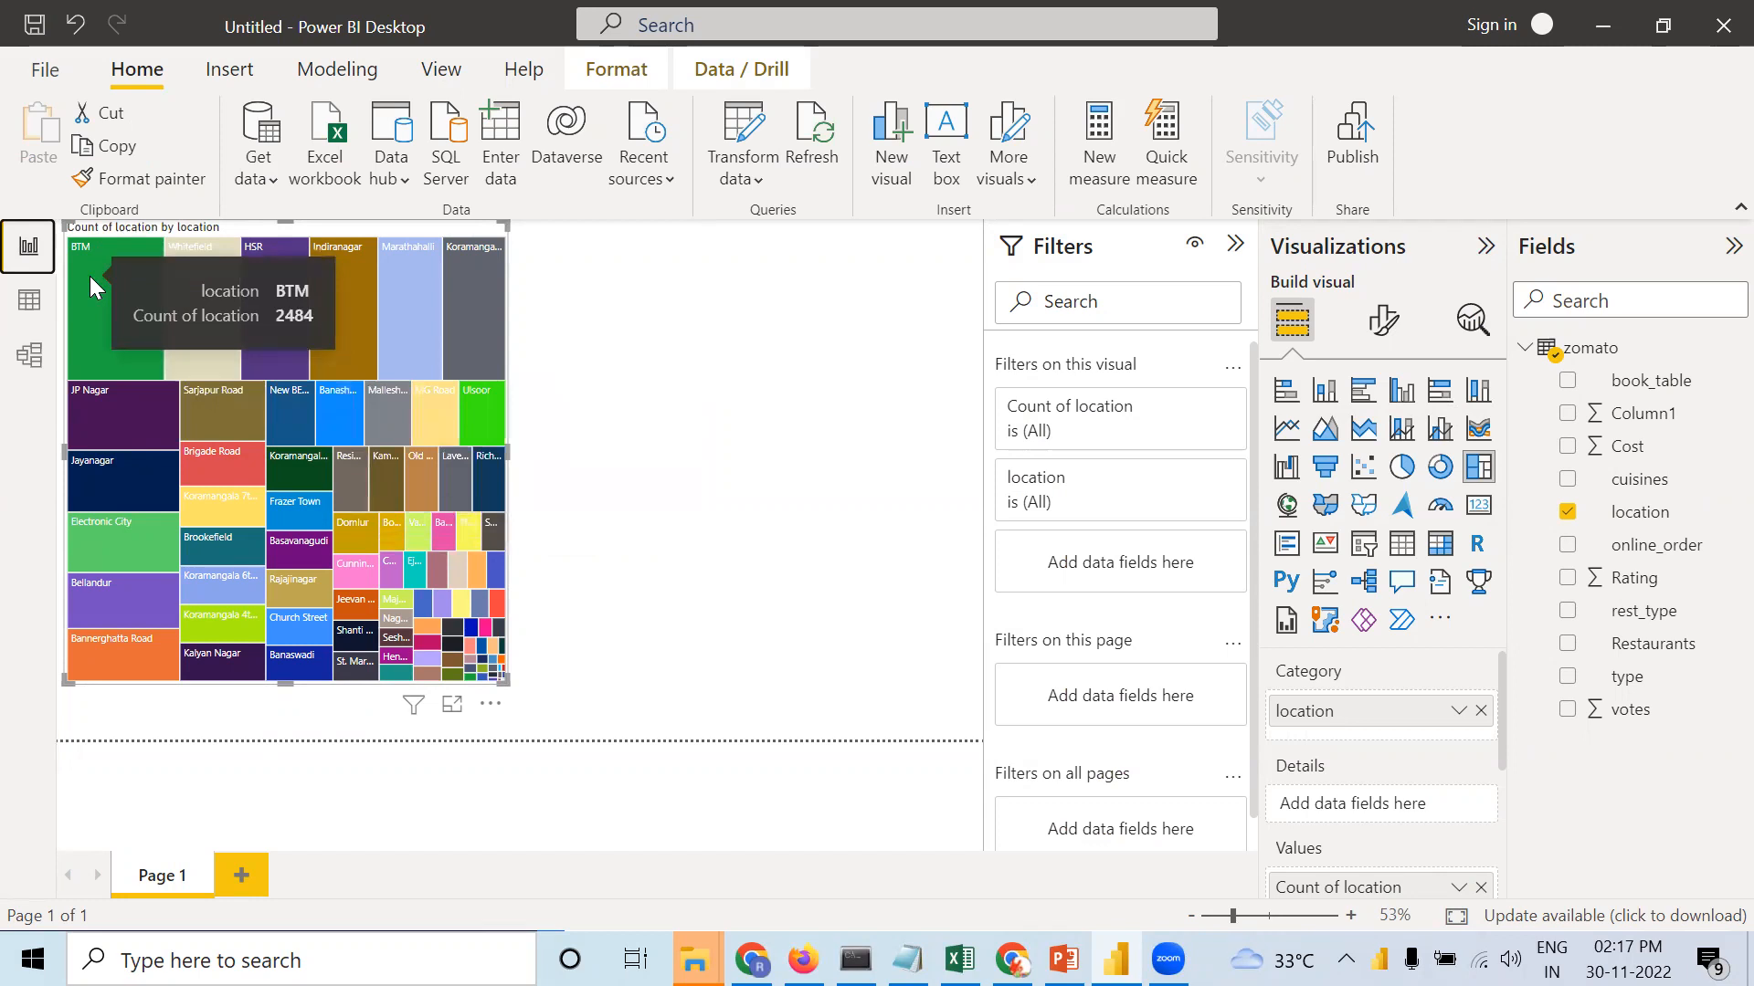
{"action": "left_click", "coordinate": [29, 246]}
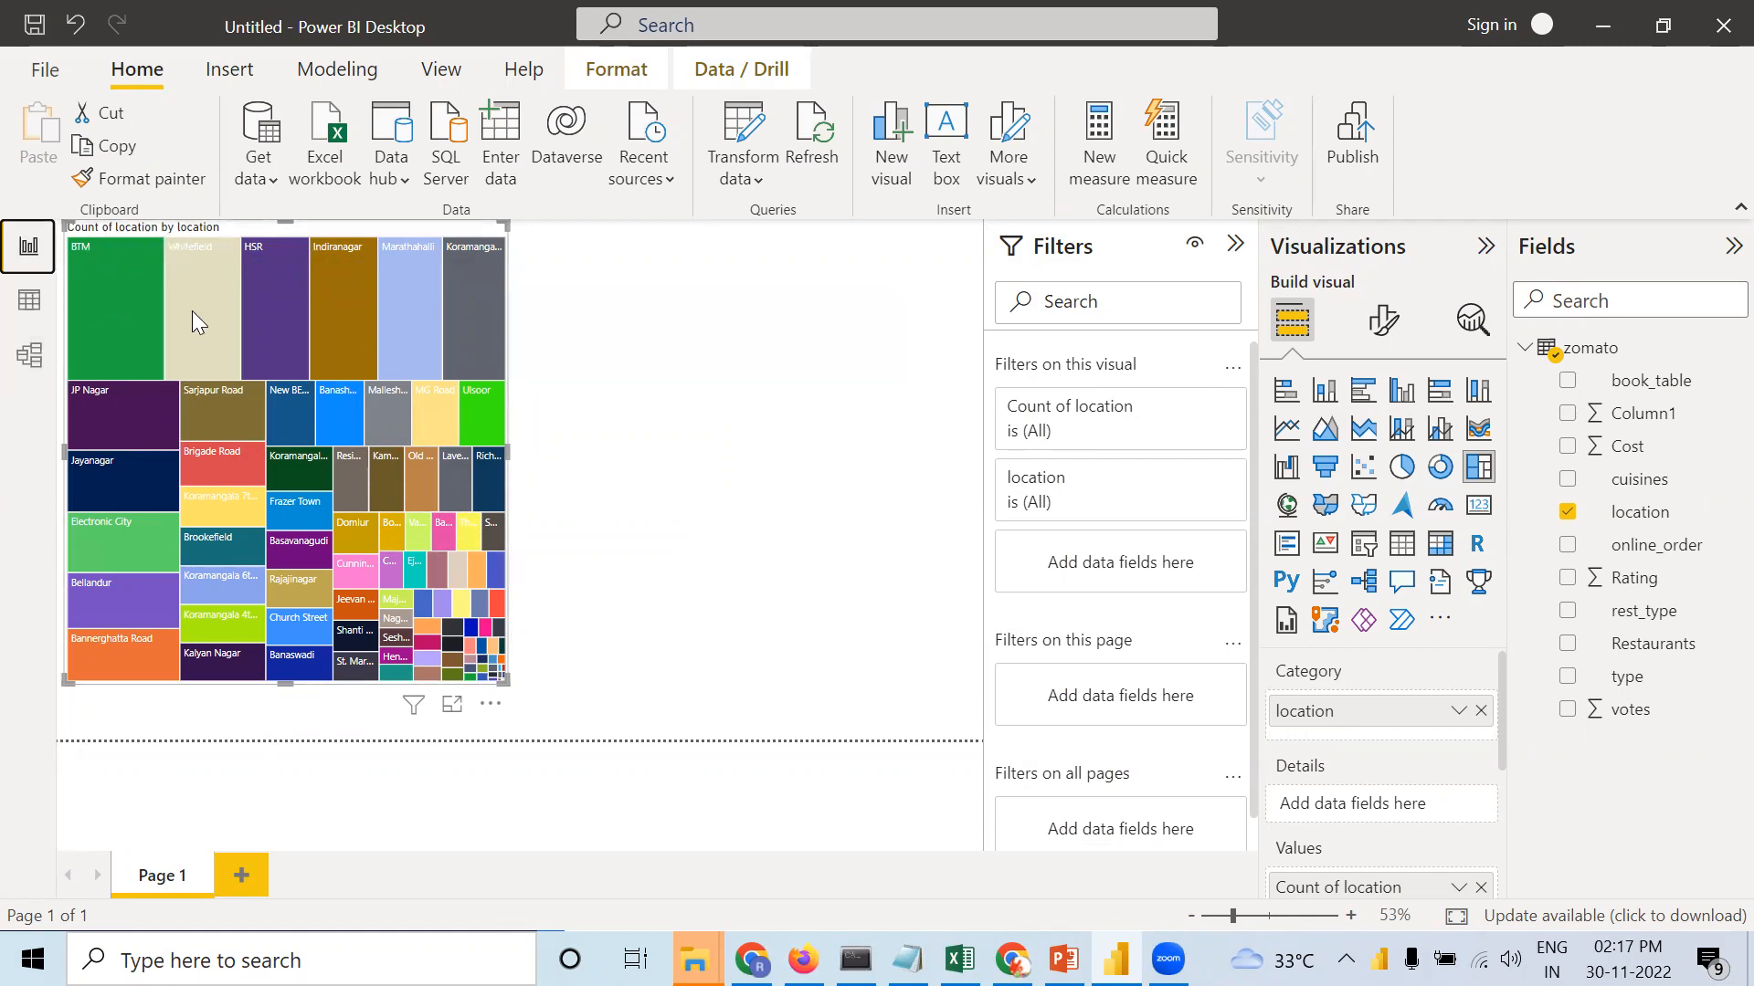
{"action": "mouse_move", "coordinate": [133, 292]}
{"action": "left_click", "coordinate": [402, 309]}
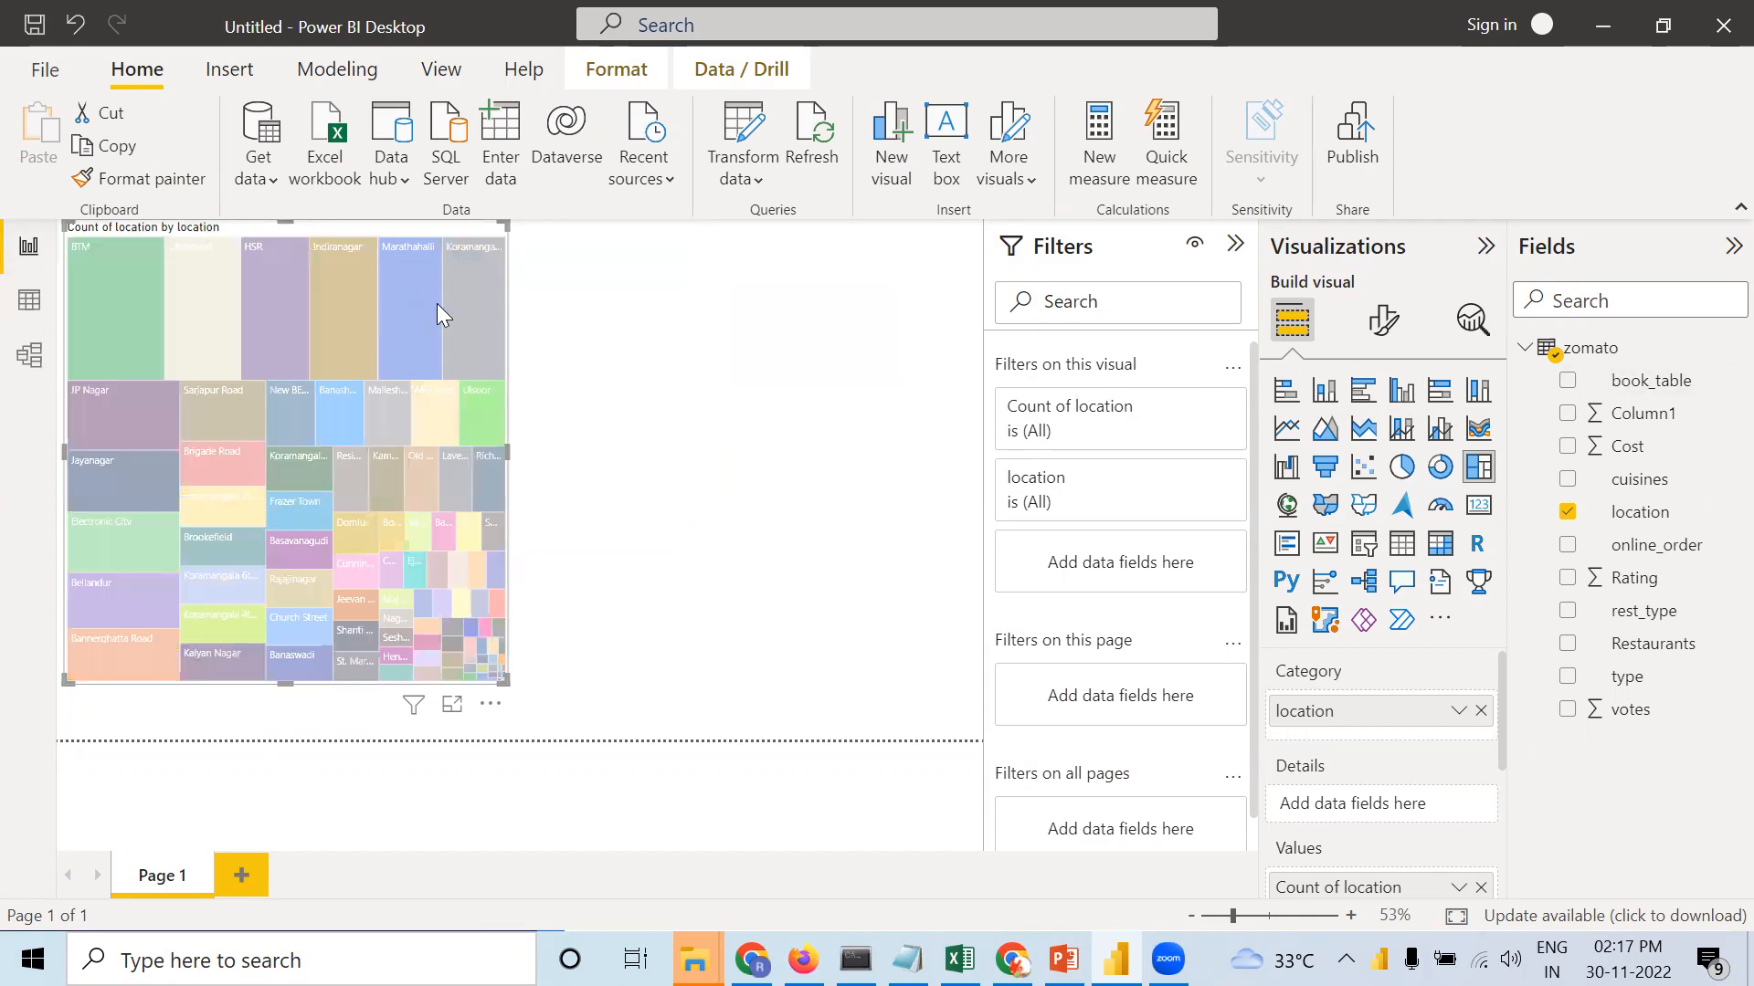
{"action": "left_click", "coordinate": [432, 303]}
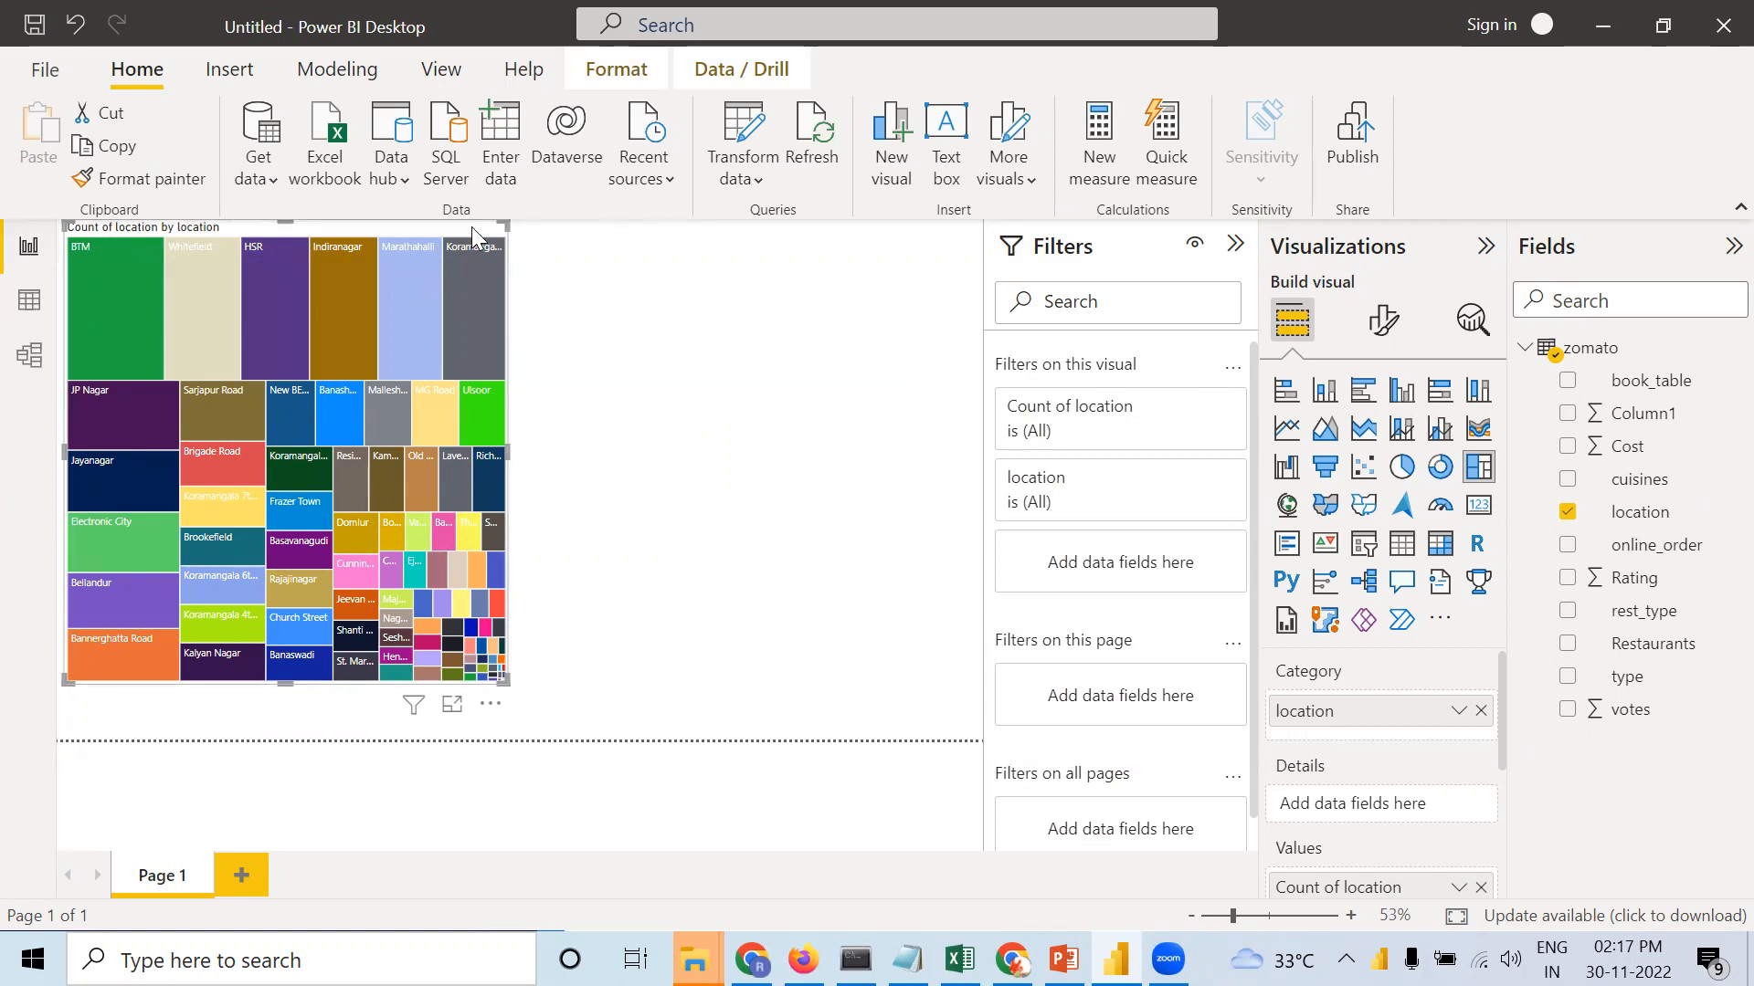
Try the legend on the treemap, turn it back off, and show data labels on the tiles.
{"action": "left_click", "coordinate": [1370, 324]}
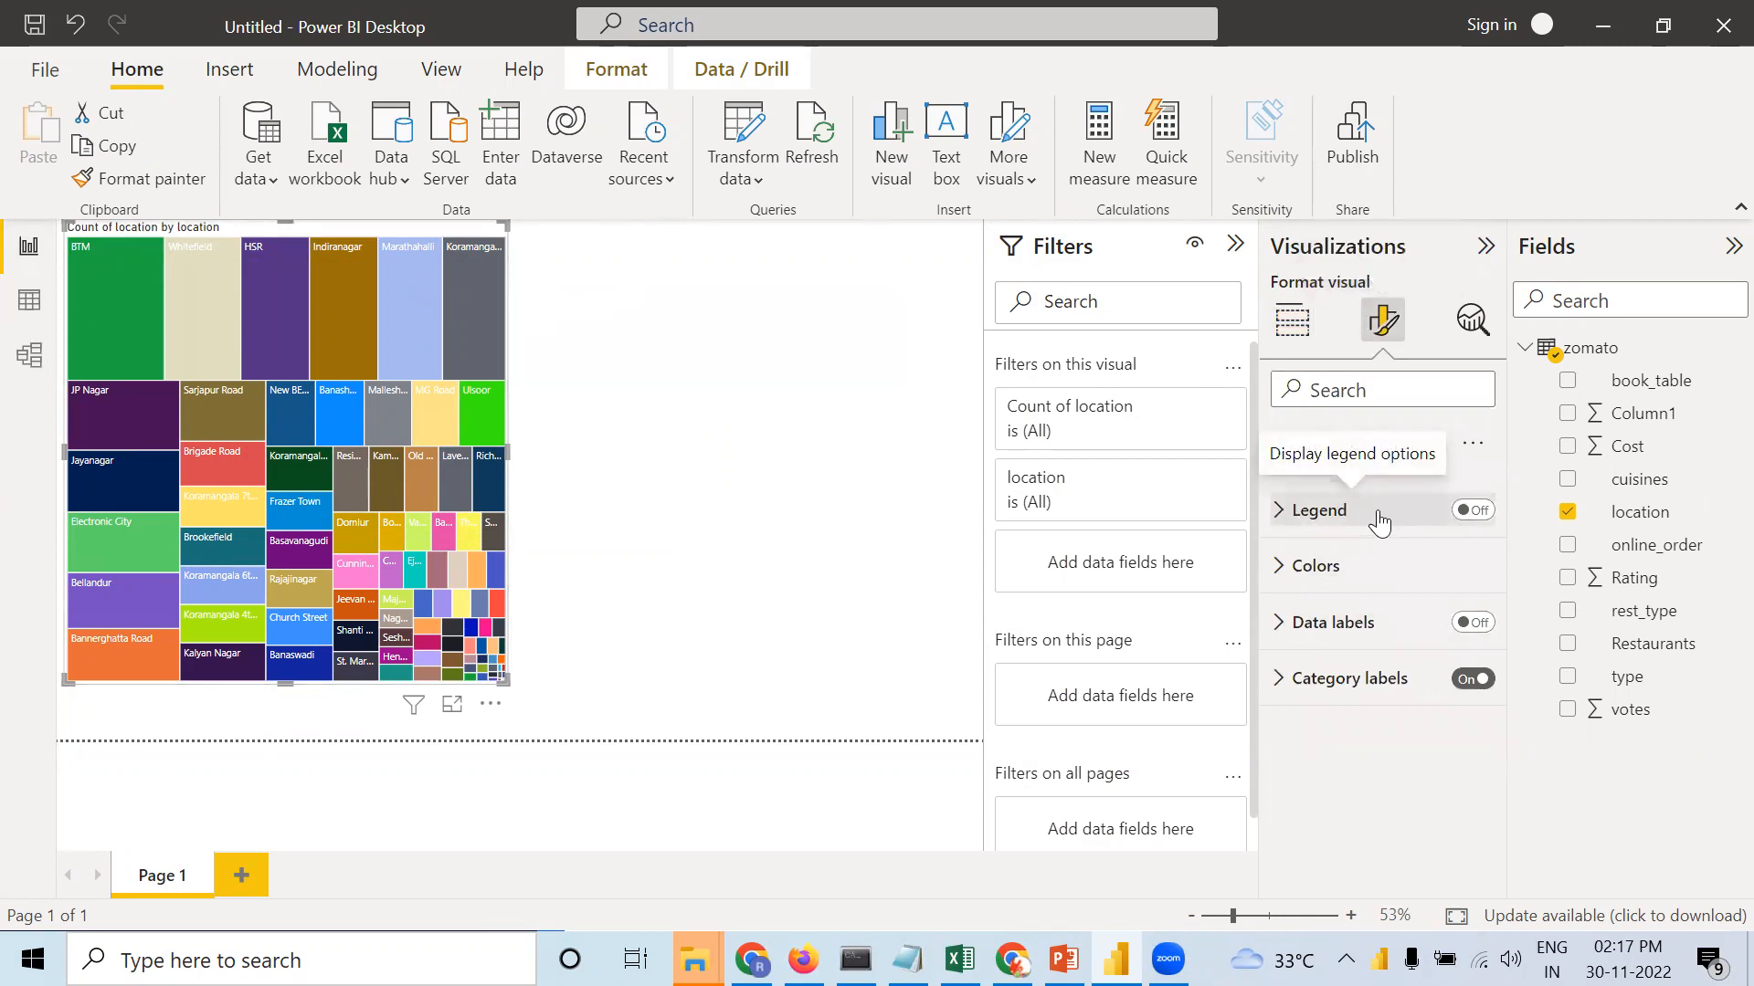
{"action": "left_click", "coordinate": [1484, 514]}
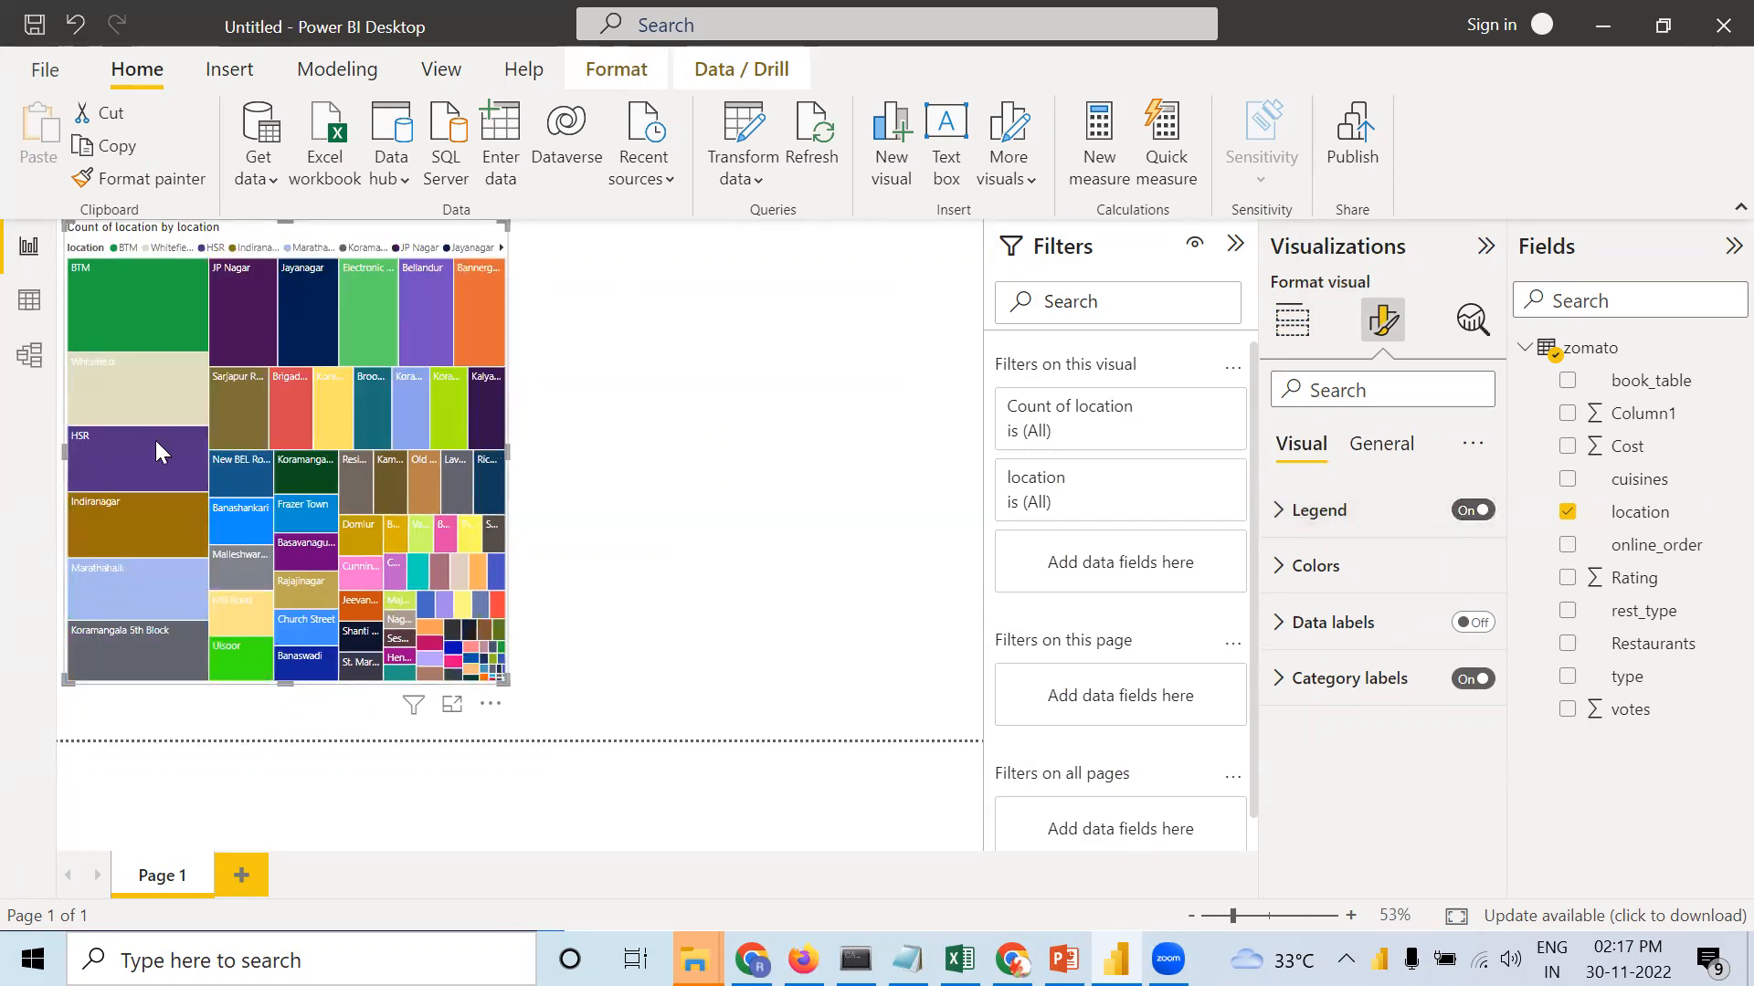
{"action": "left_click", "coordinate": [1474, 510]}
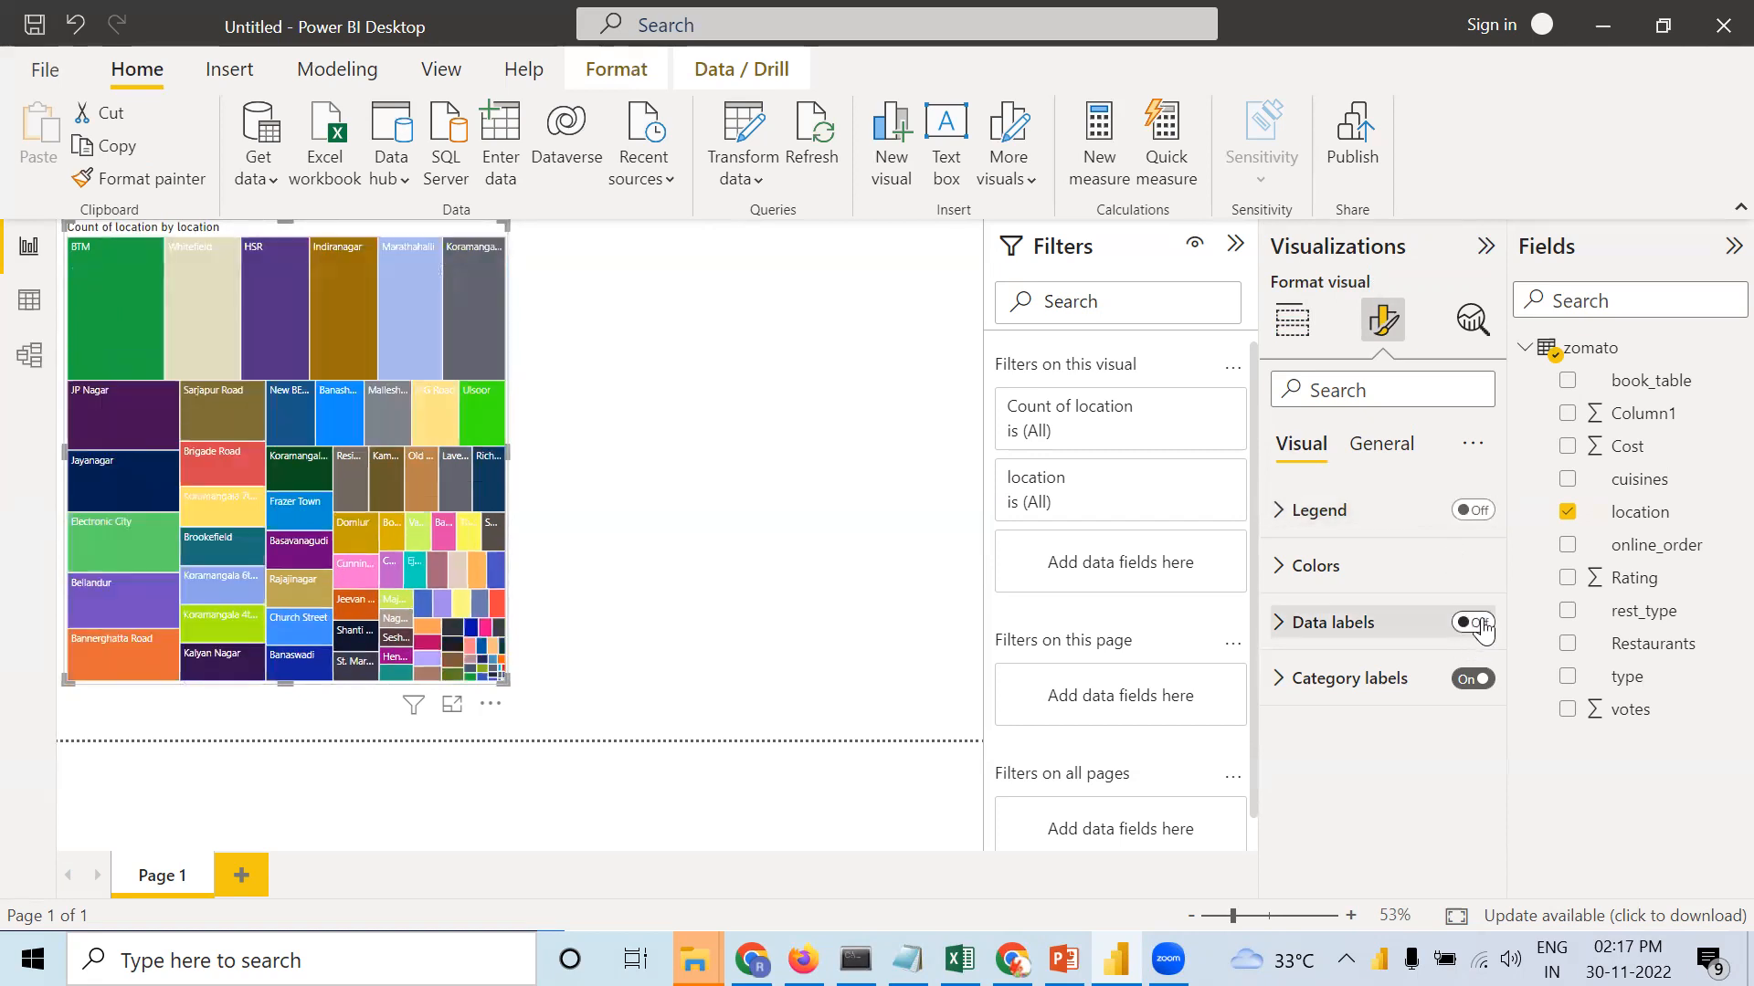
{"action": "left_click", "coordinate": [1480, 624]}
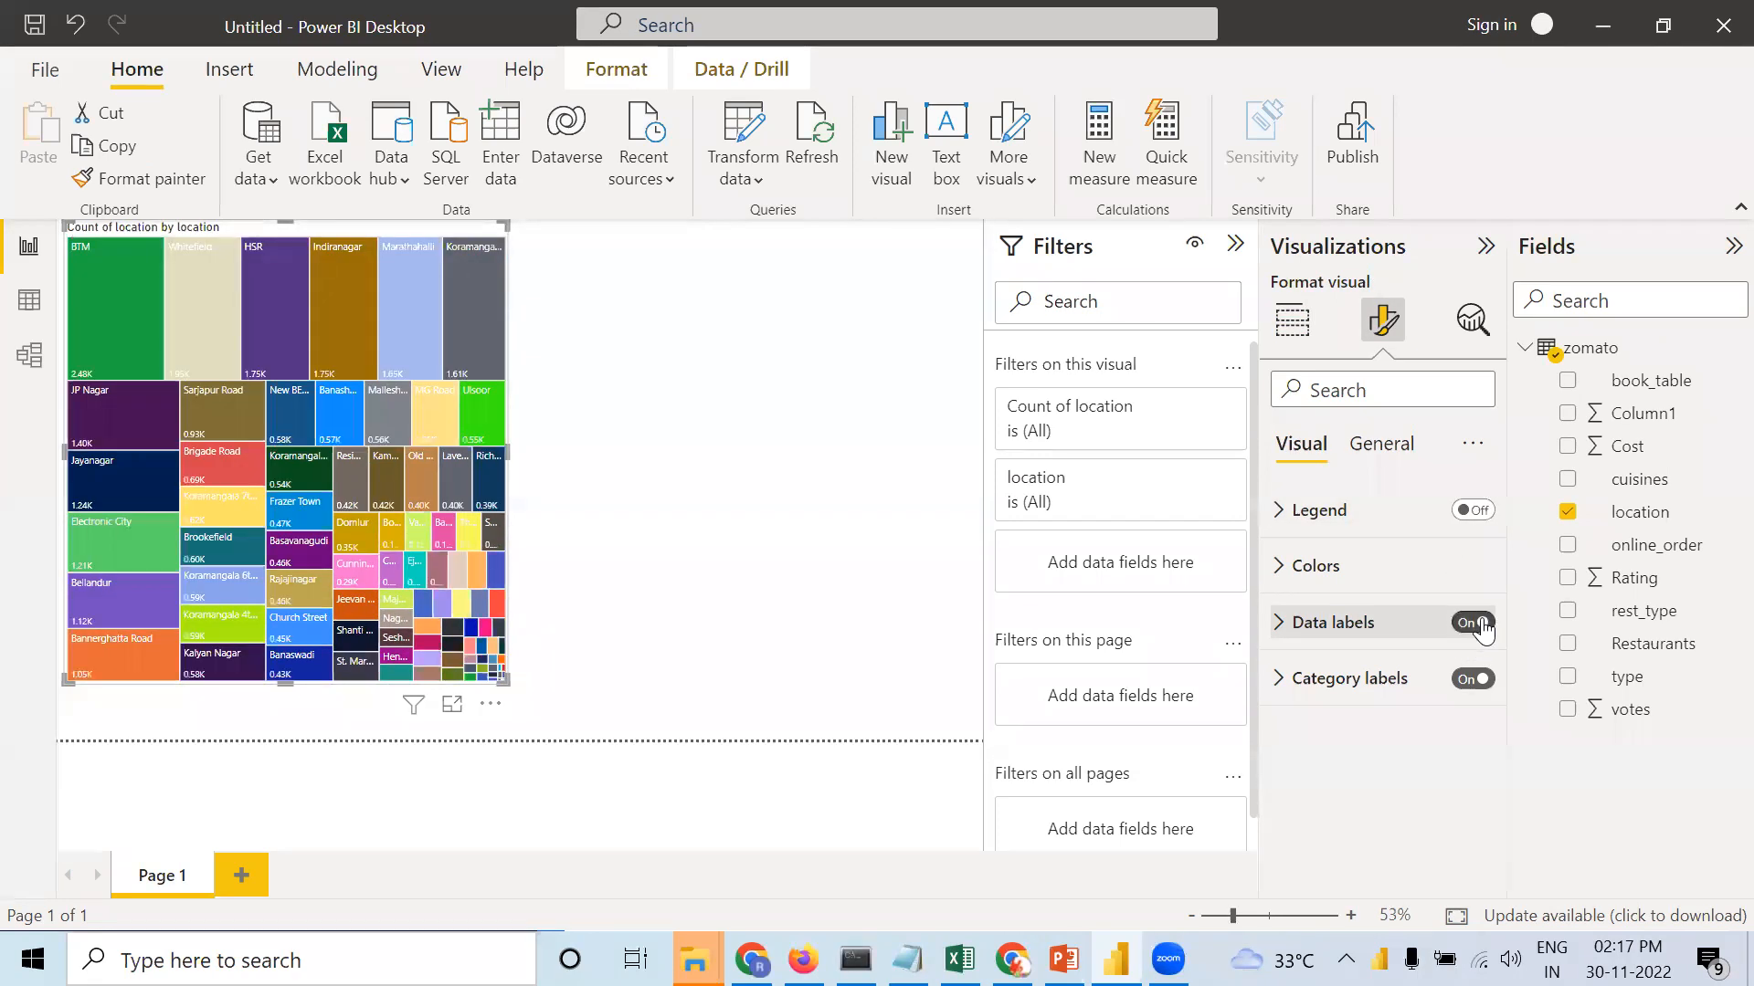
Try the treemap's legend together with the data labels.
{"action": "left_click", "coordinate": [1471, 510]}
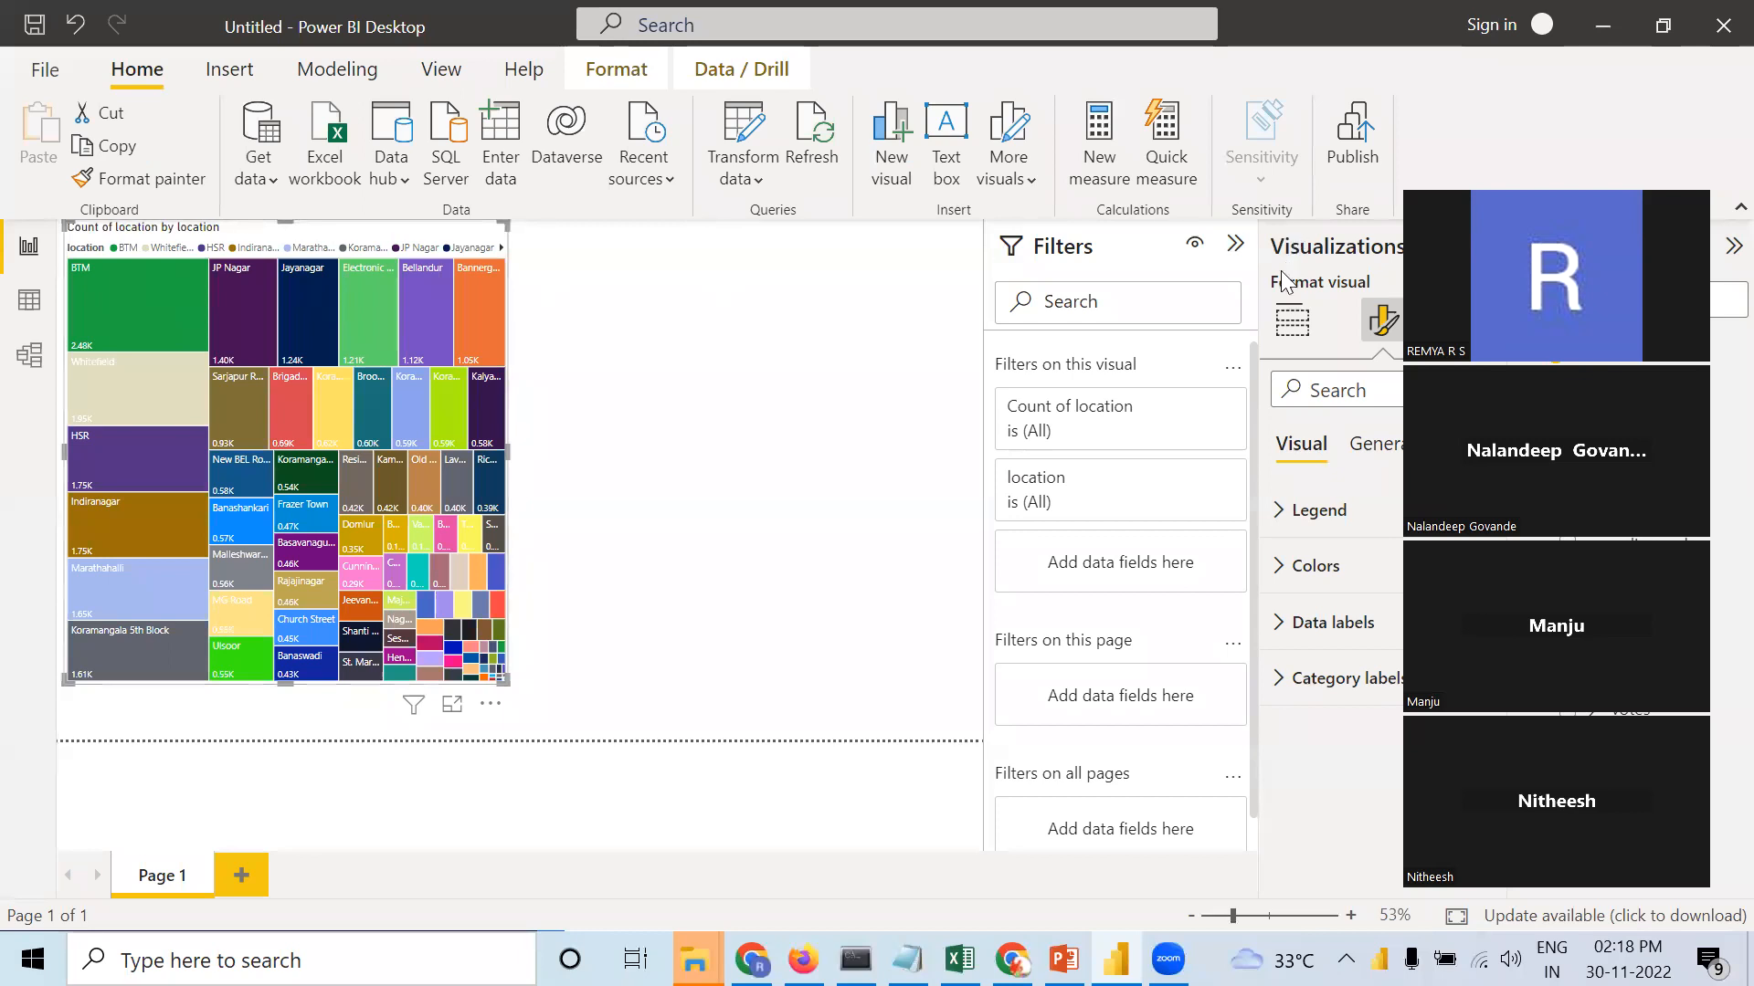
{"action": "left_click", "coordinate": [875, 497]}
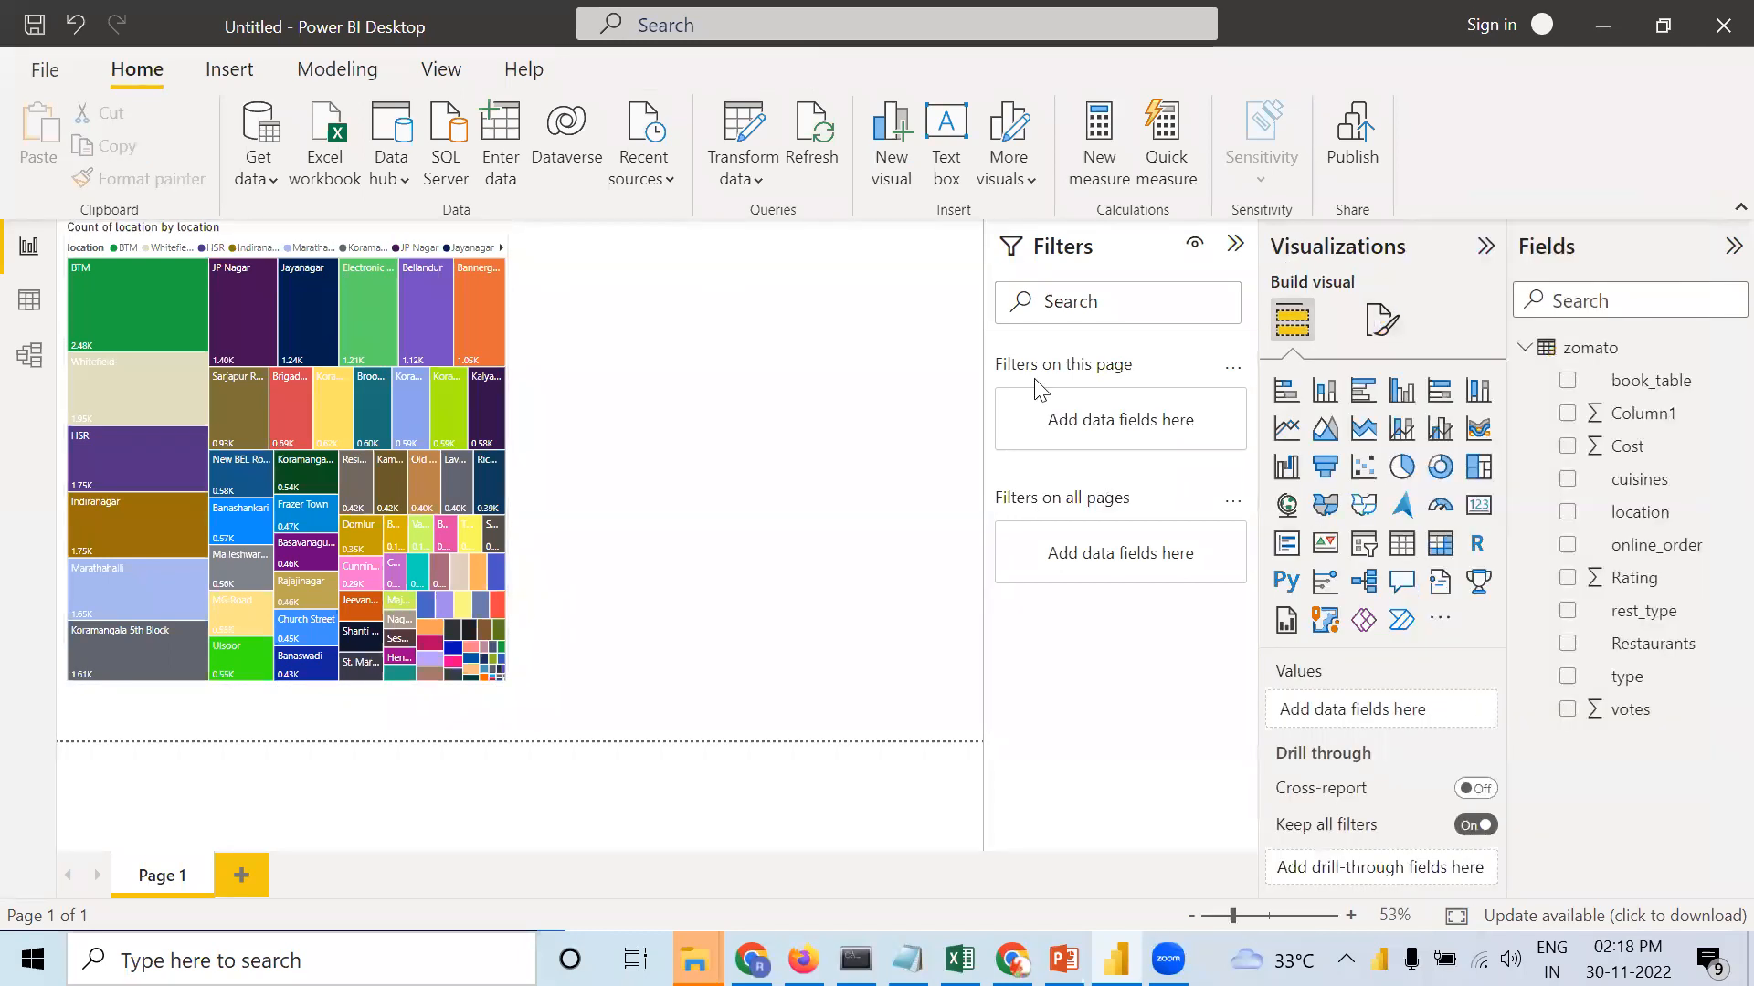
{"action": "left_click", "coordinate": [448, 235]}
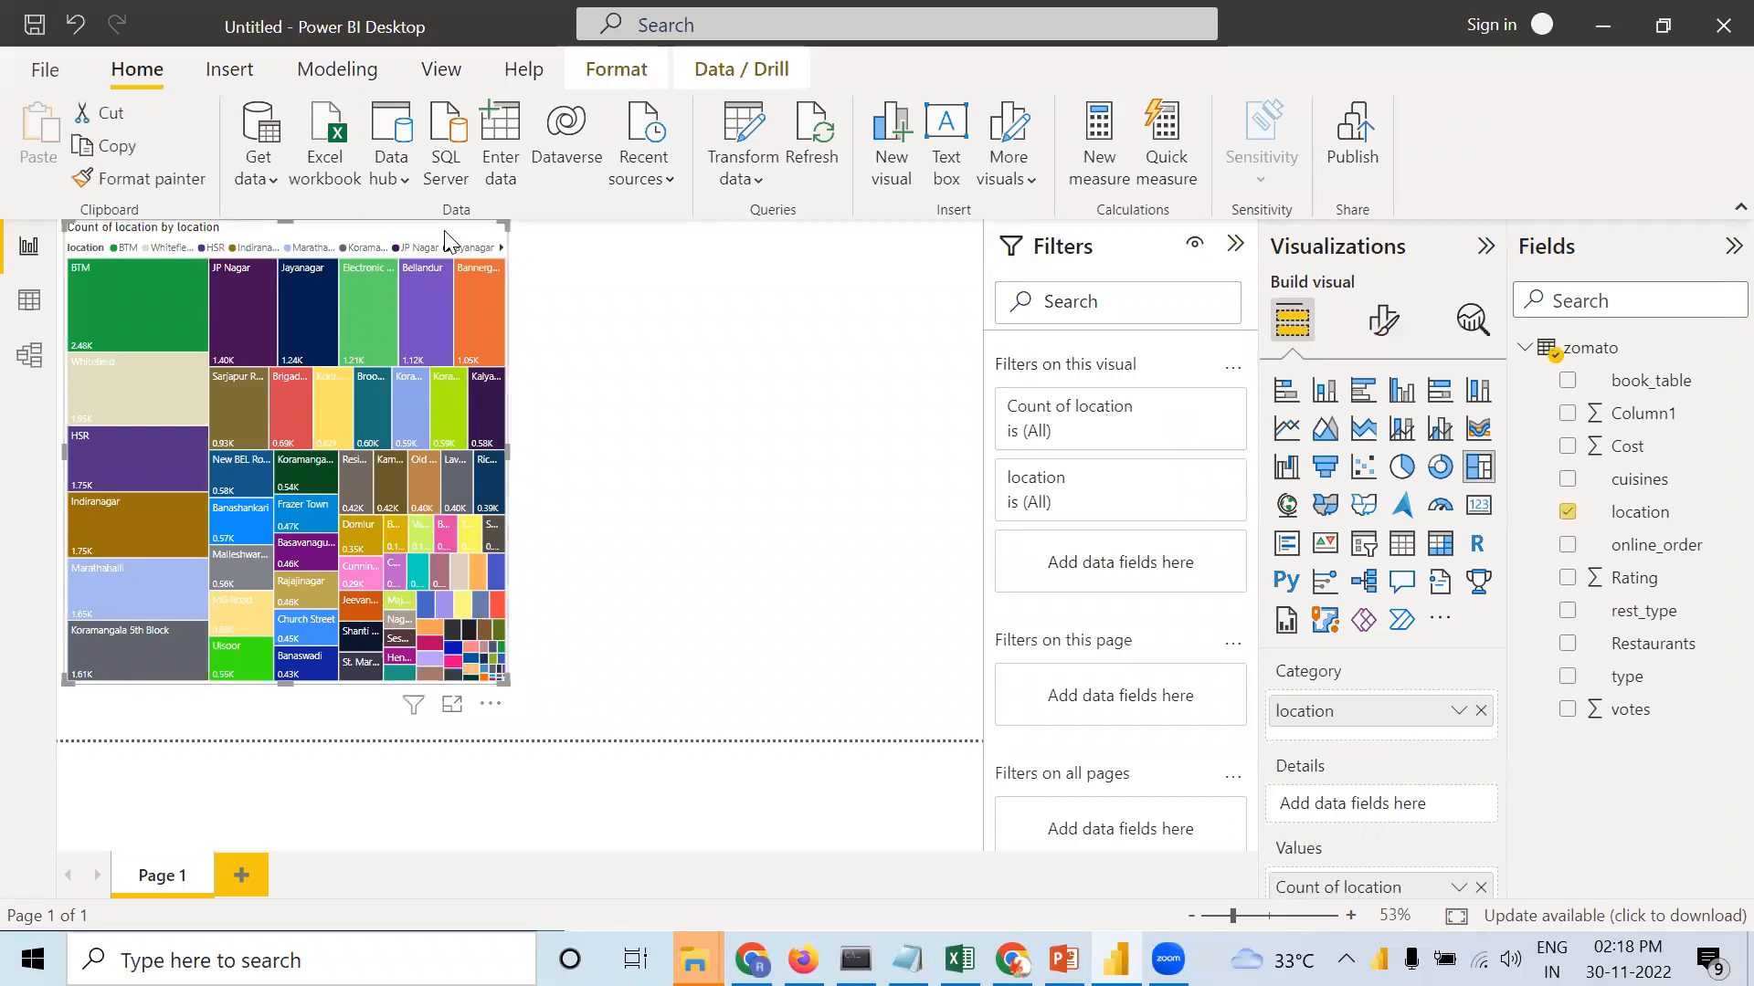
{"action": "left_click", "coordinate": [1383, 320]}
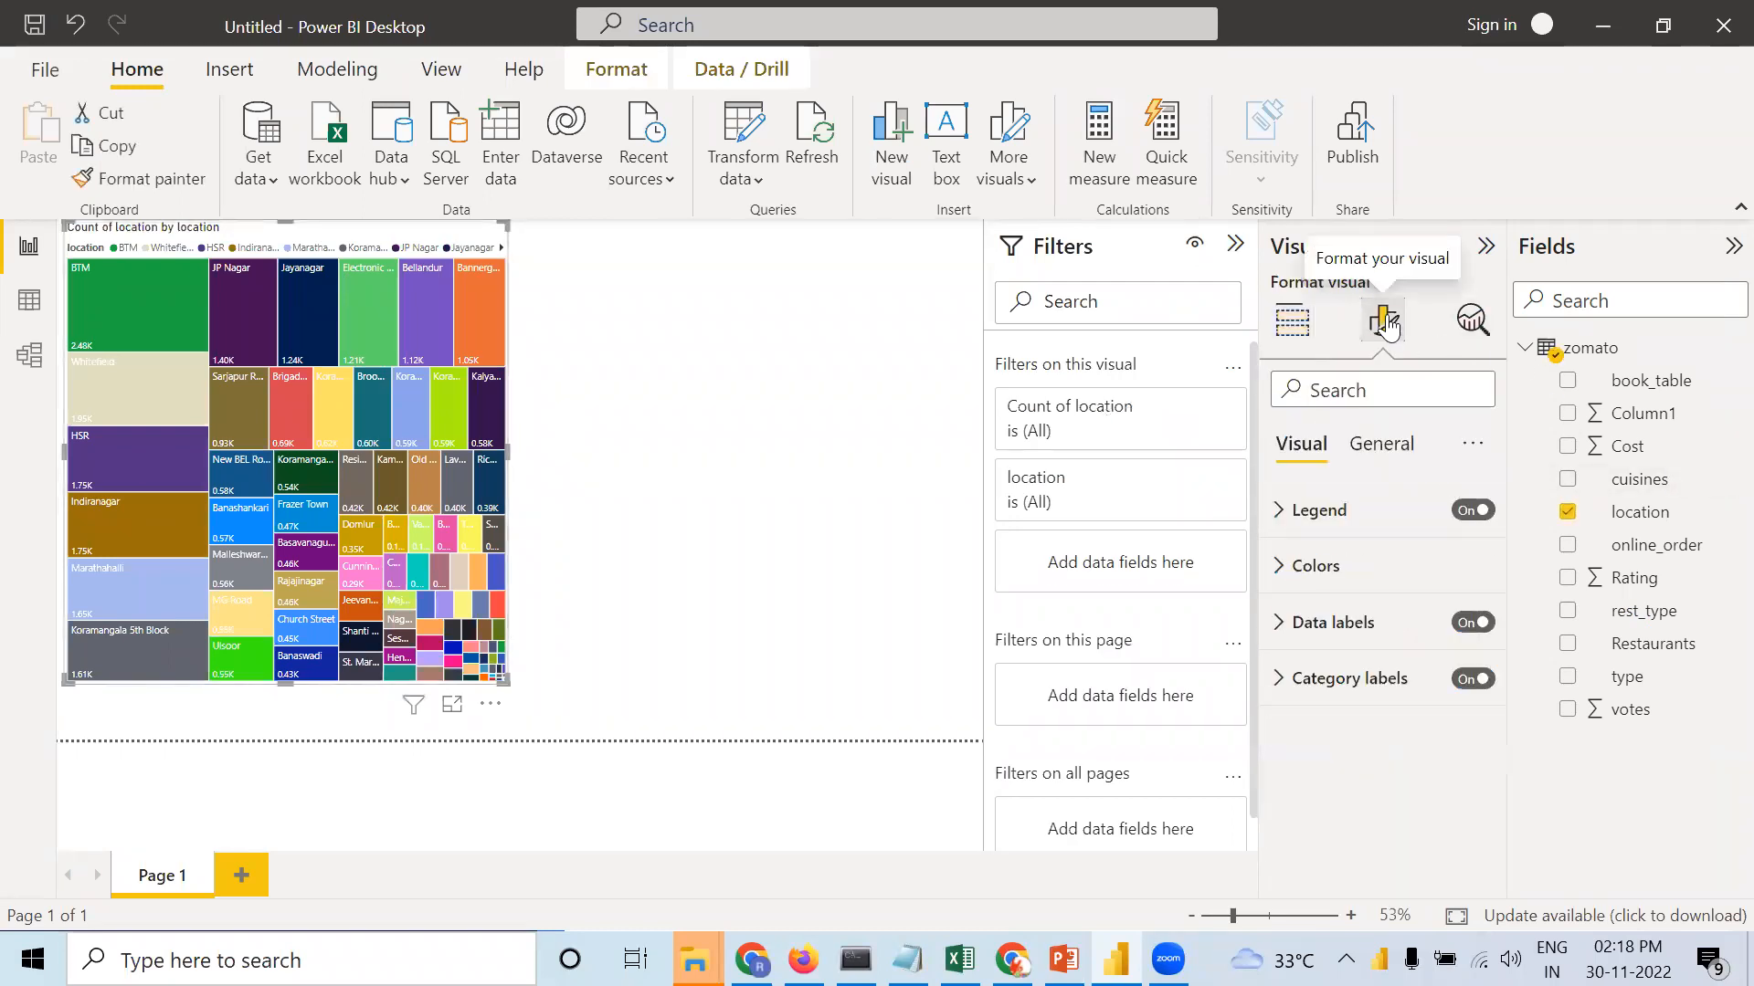
{"action": "left_click", "coordinate": [1474, 512]}
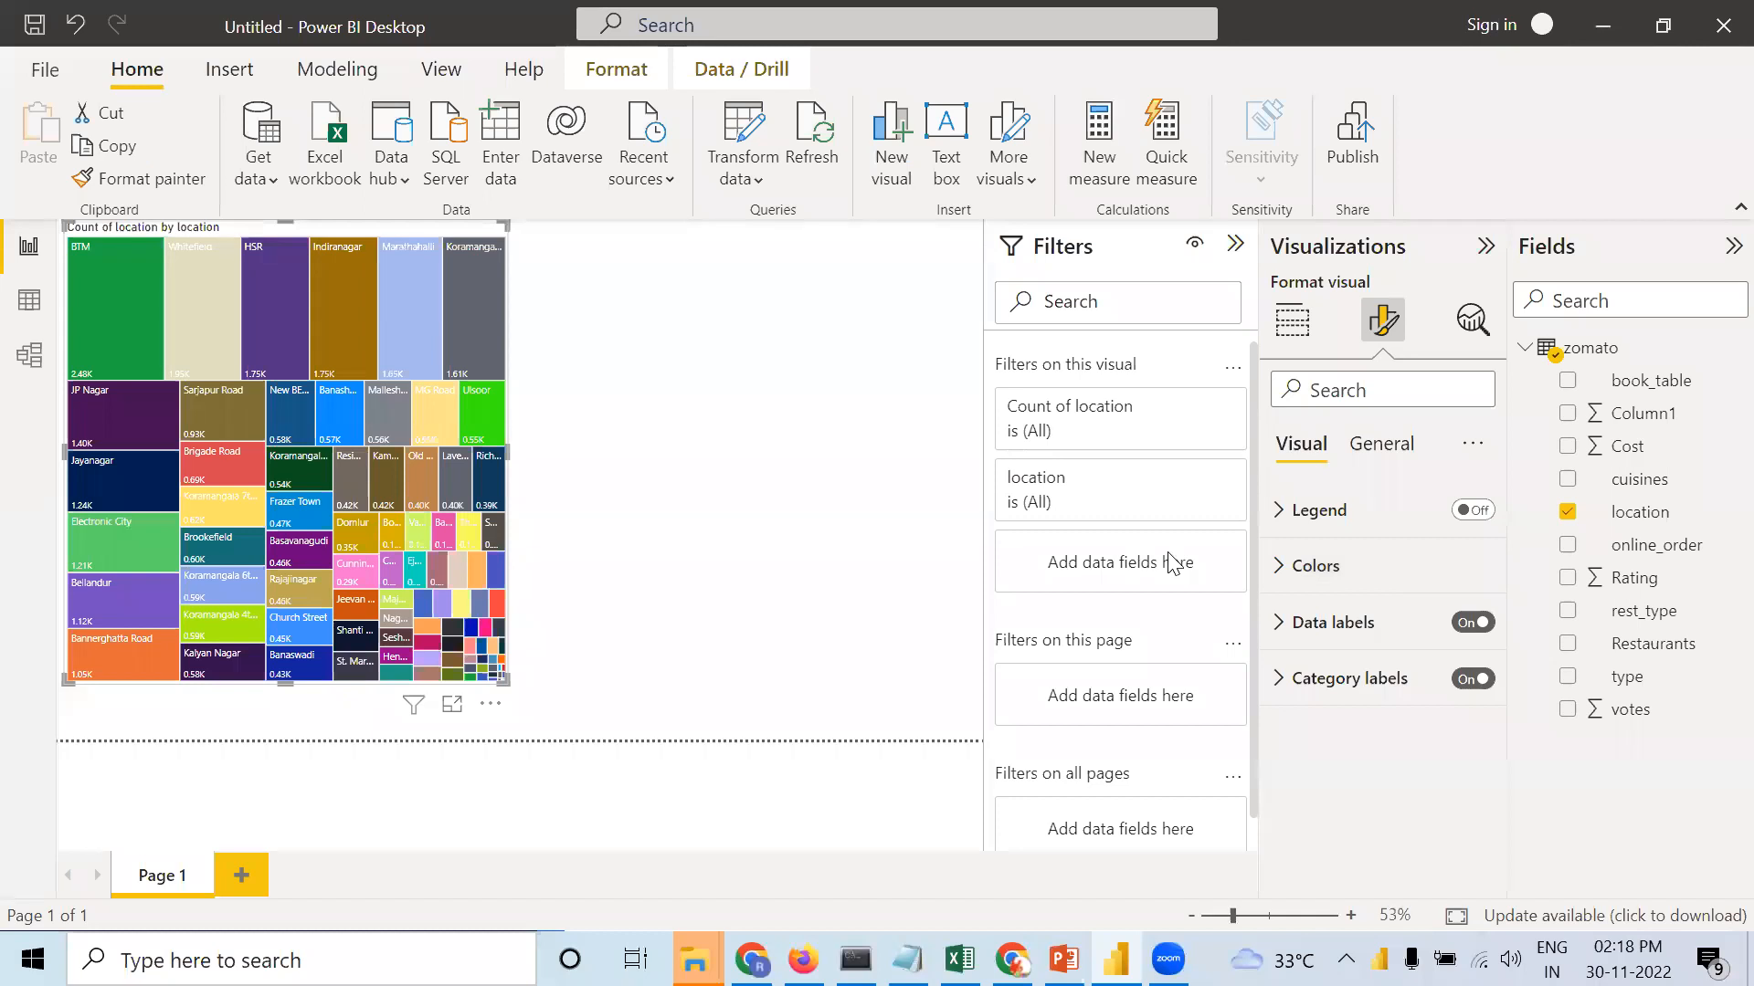
Change the BTM tile's color in the treemap to the custom purple #A04BA0.
{"action": "left_click", "coordinate": [1279, 576]}
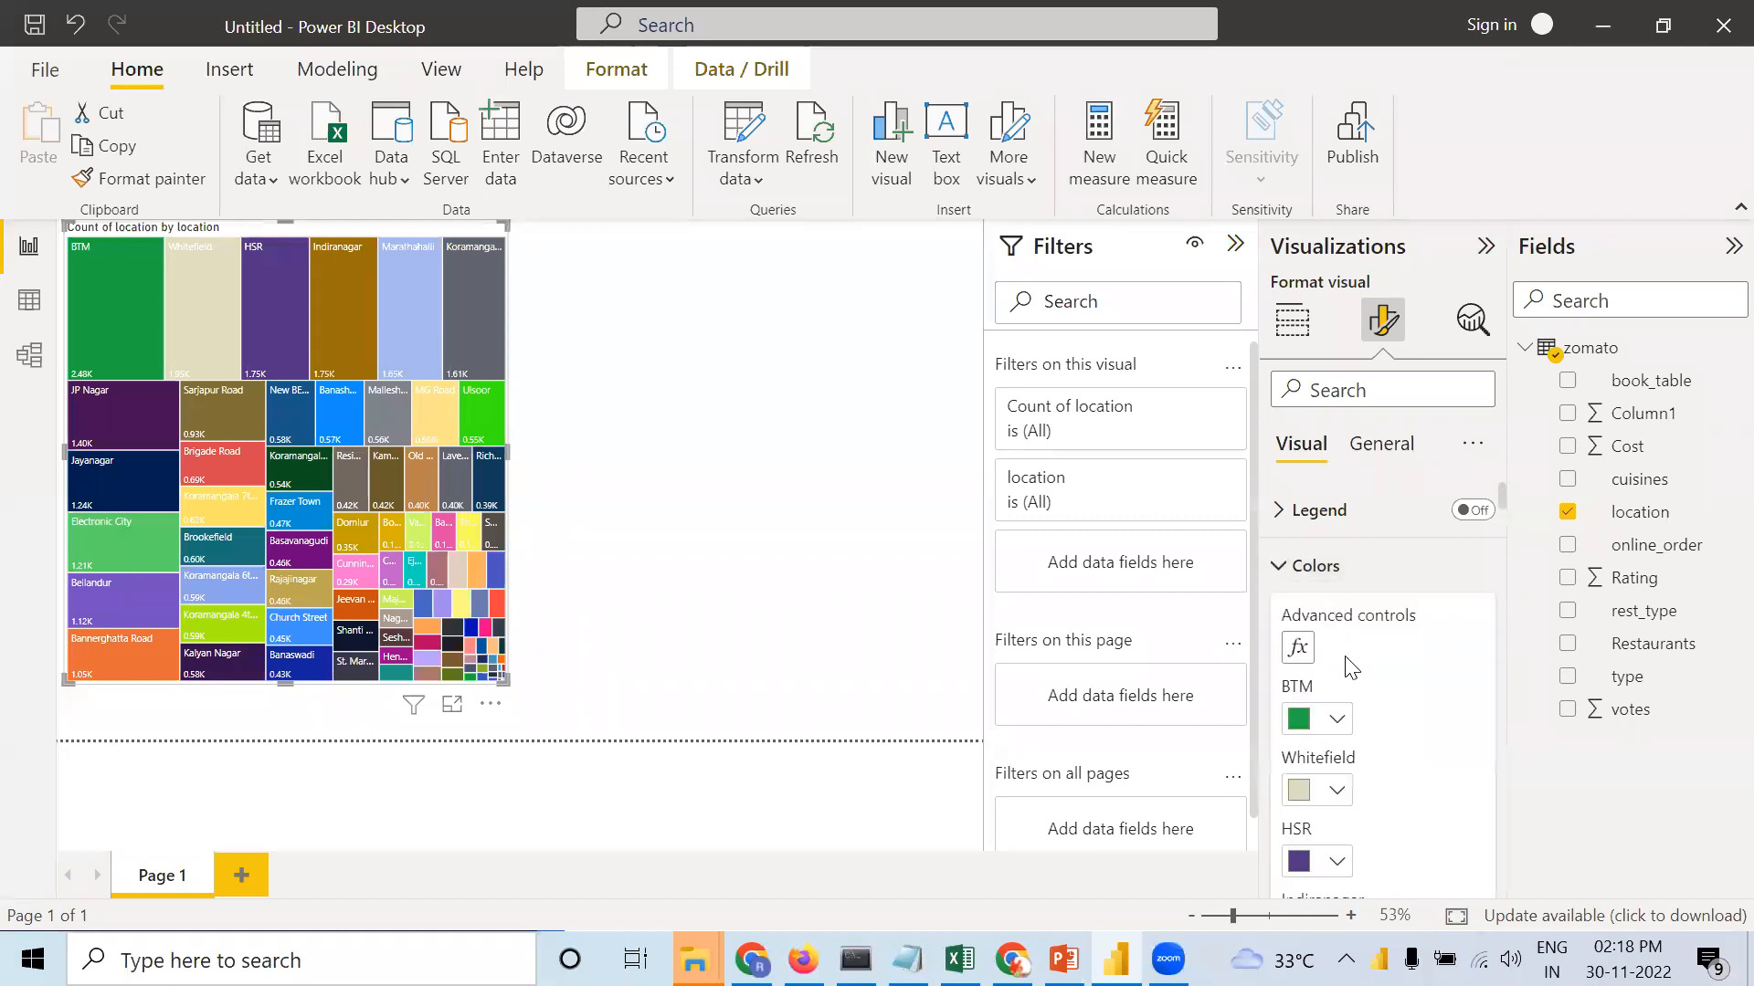
{"action": "left_click", "coordinate": [1338, 720]}
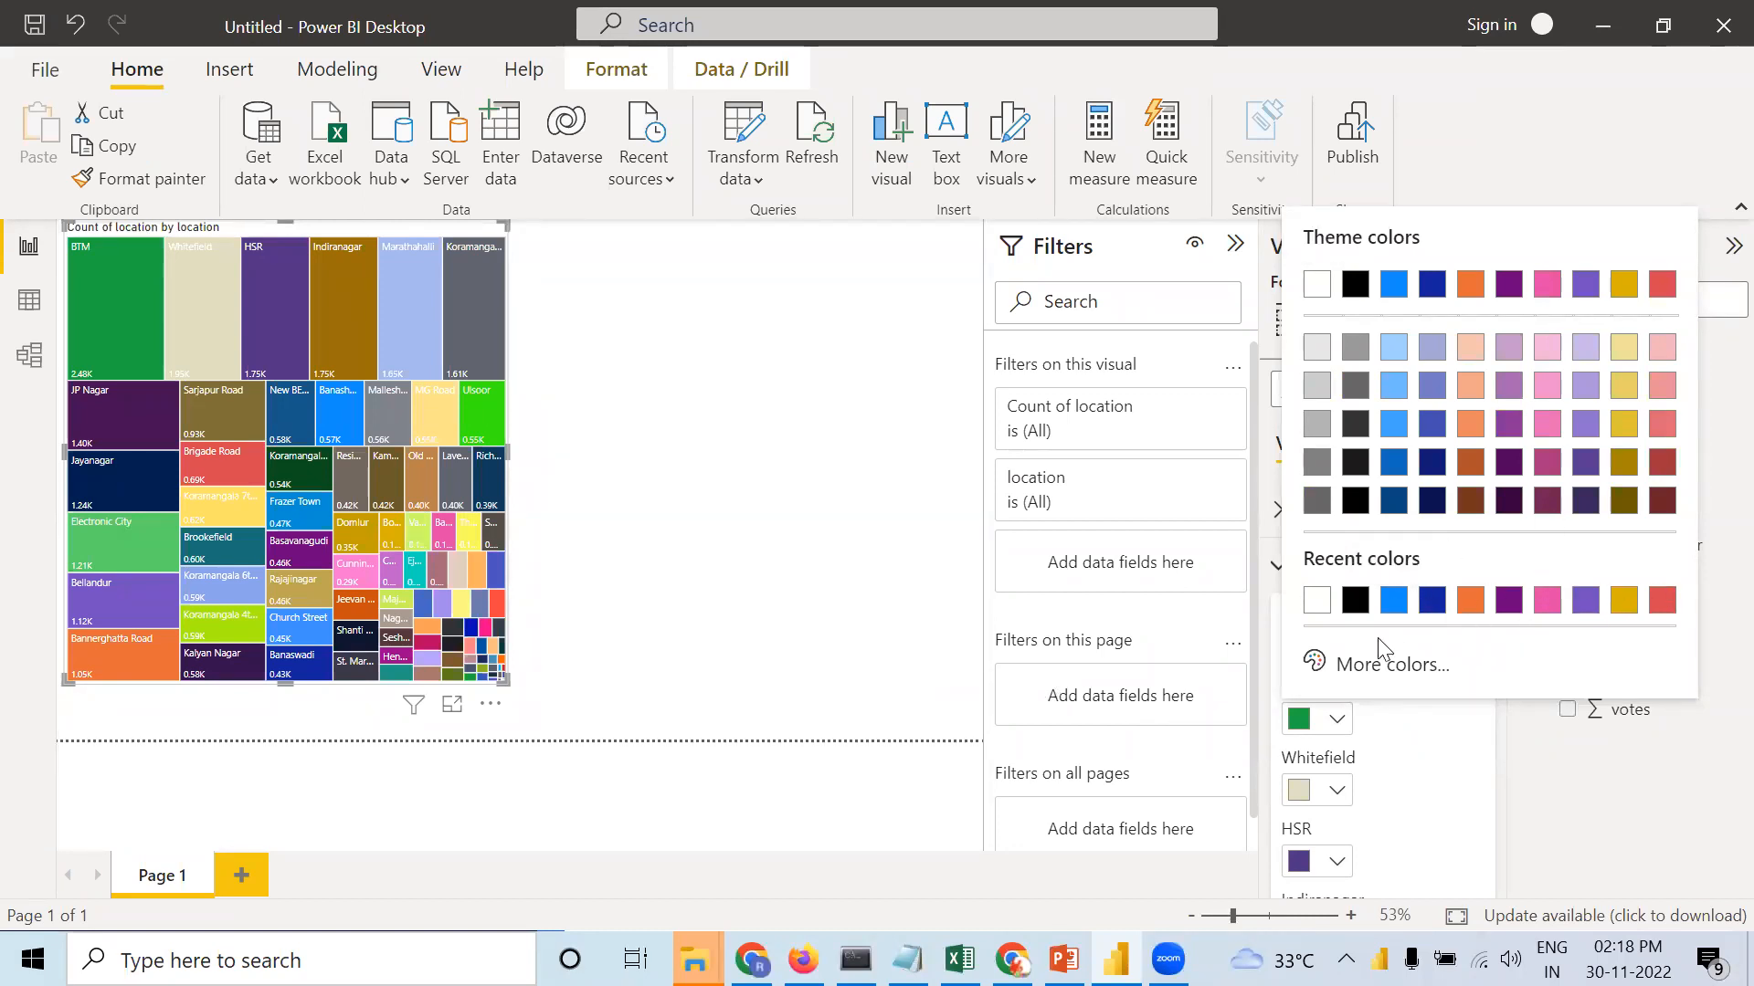
{"action": "left_click", "coordinate": [1356, 671]}
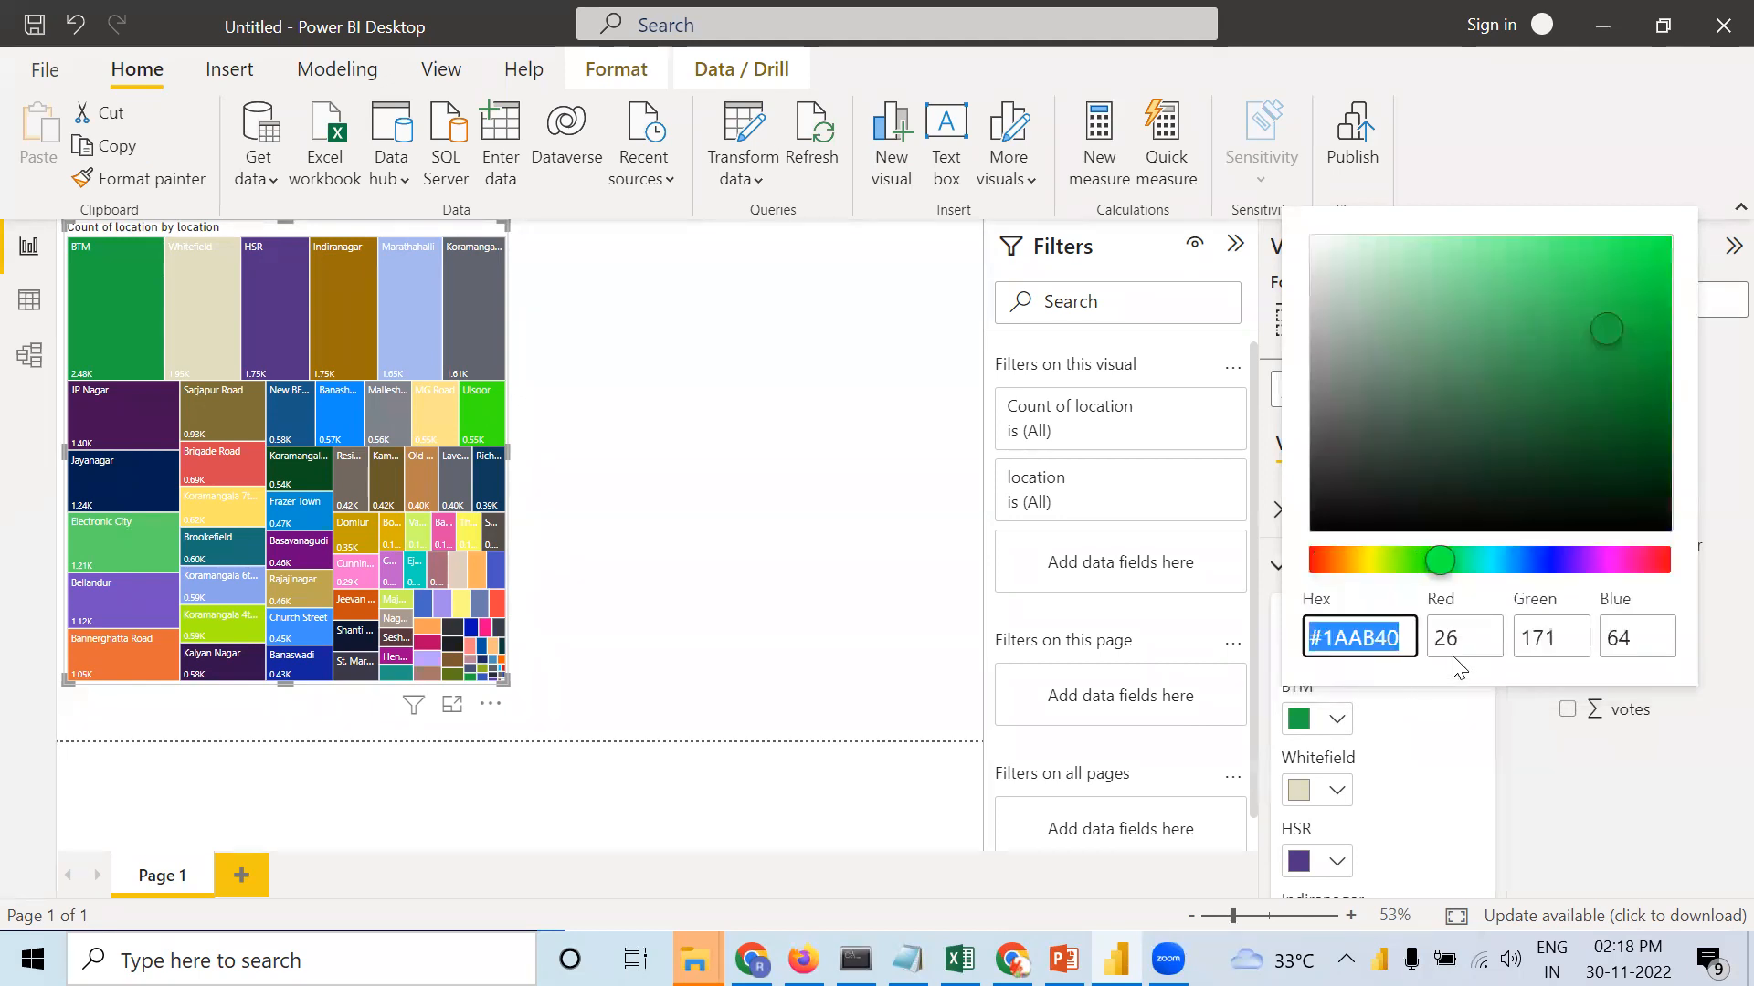
{"action": "left_click", "coordinate": [1611, 560]}
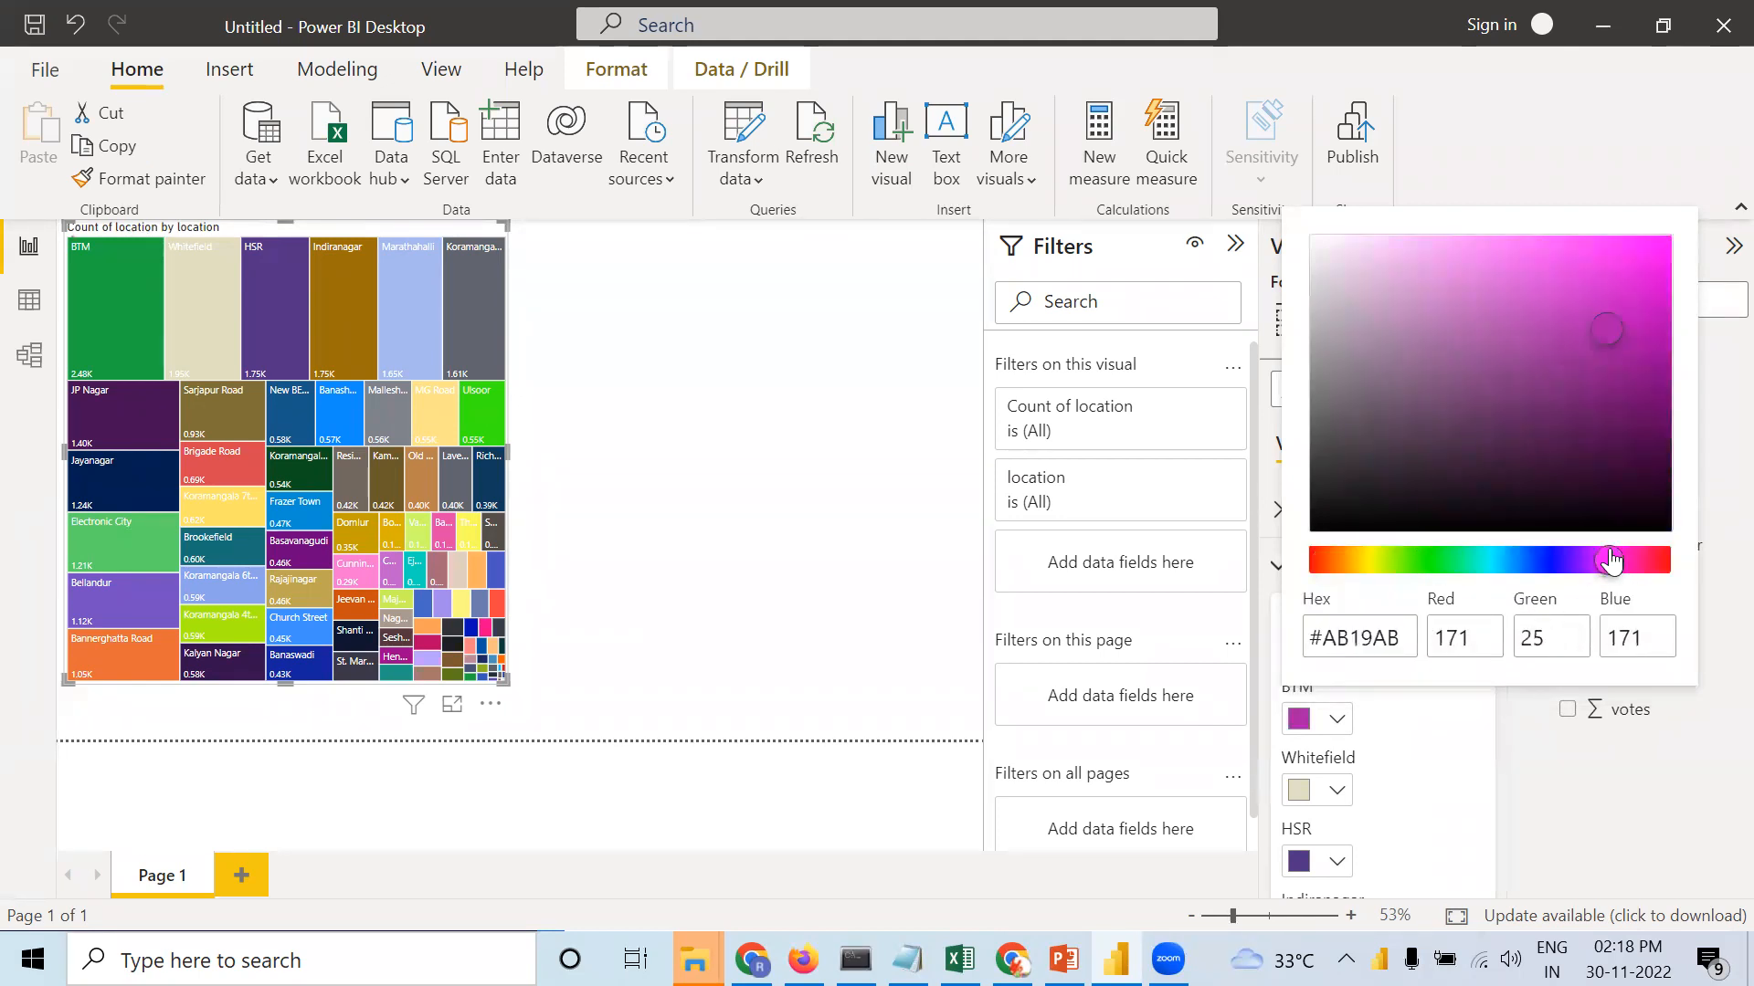
{"action": "left_click_drag", "start_coordinate": [1609, 337], "coordinate": [1492, 342]}
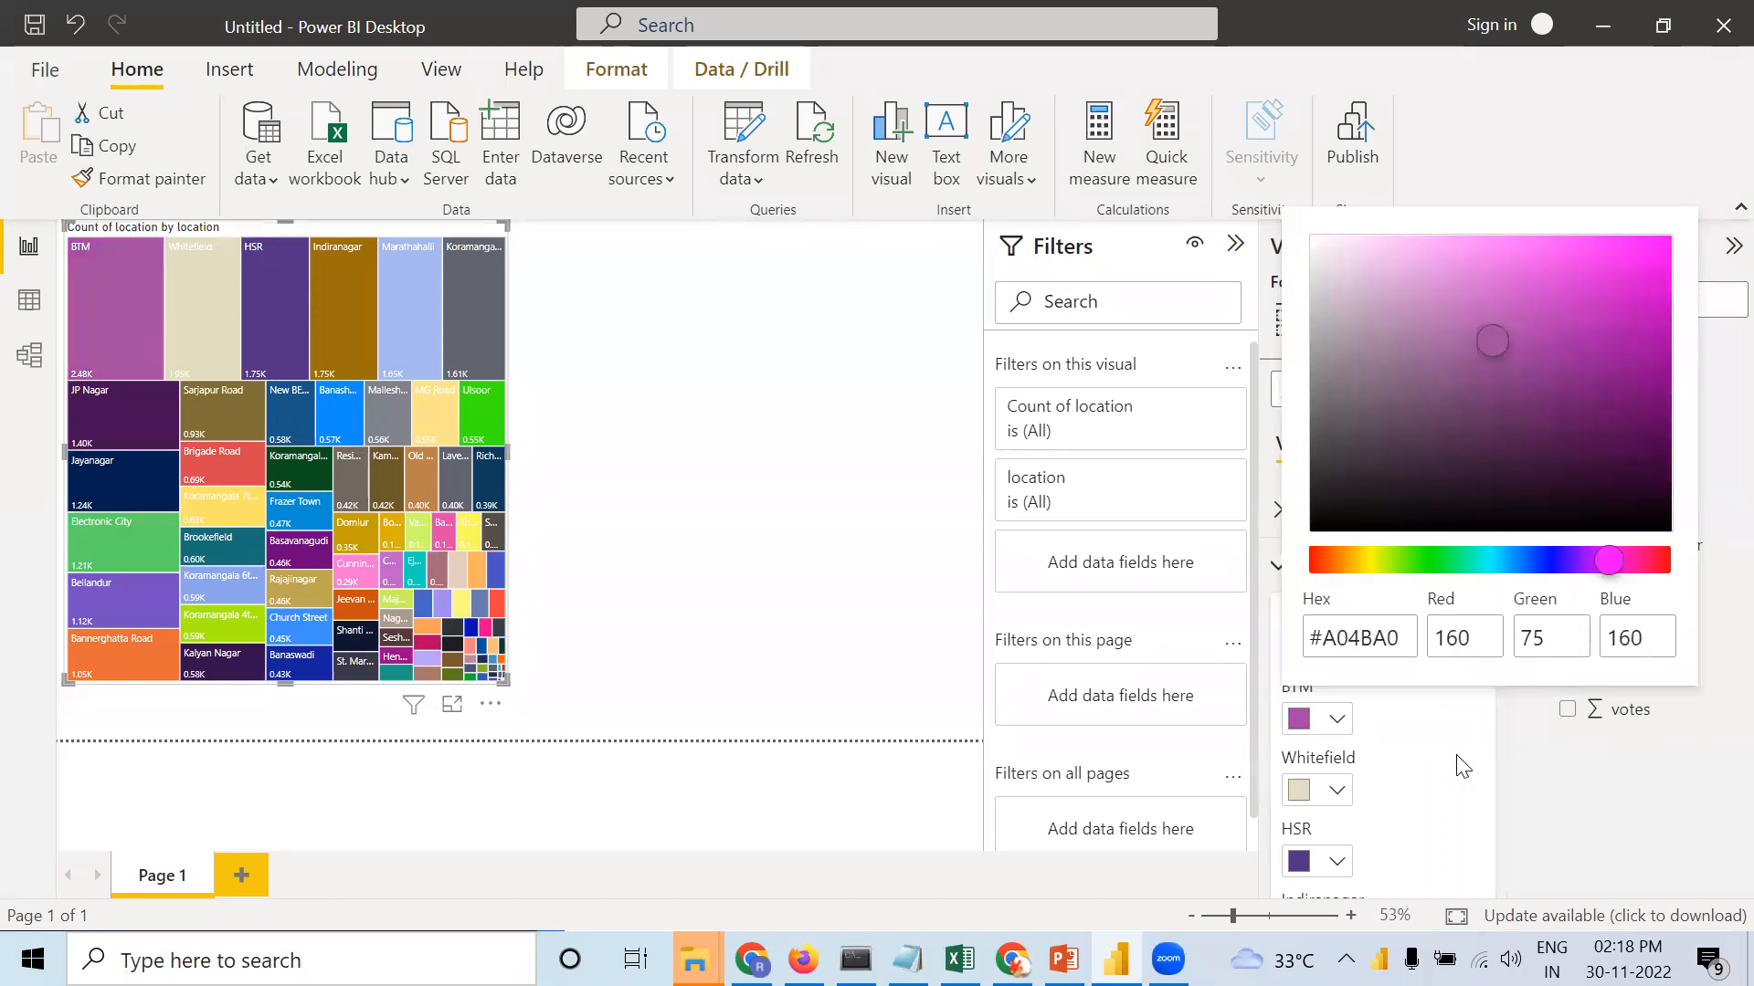
{"action": "left_click", "coordinate": [1459, 758]}
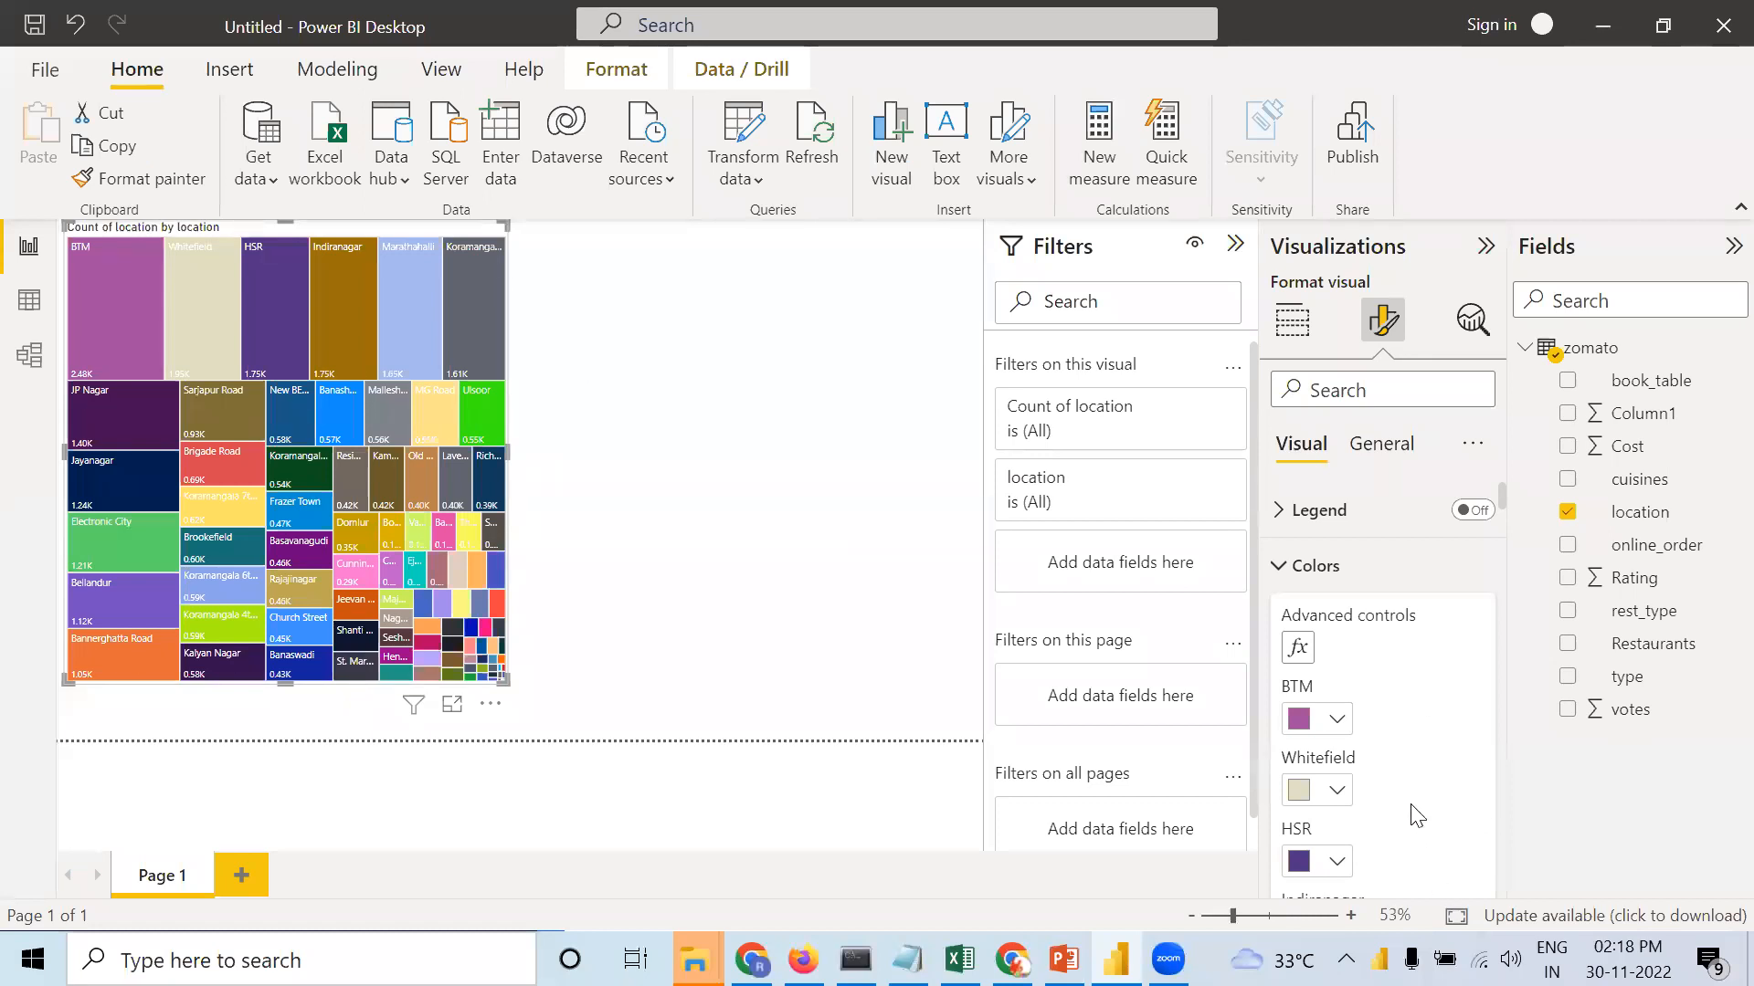
Review the color settings of the other treemap locations, check the Richmond Road tile's details, and reopen the treemap's format options.
{"action": "scroll", "coordinate": [1416, 813], "scroll_direction": "down", "scroll_amount": 7}
{"action": "scroll", "coordinate": [1416, 813], "scroll_direction": "down", "scroll_amount": 20}
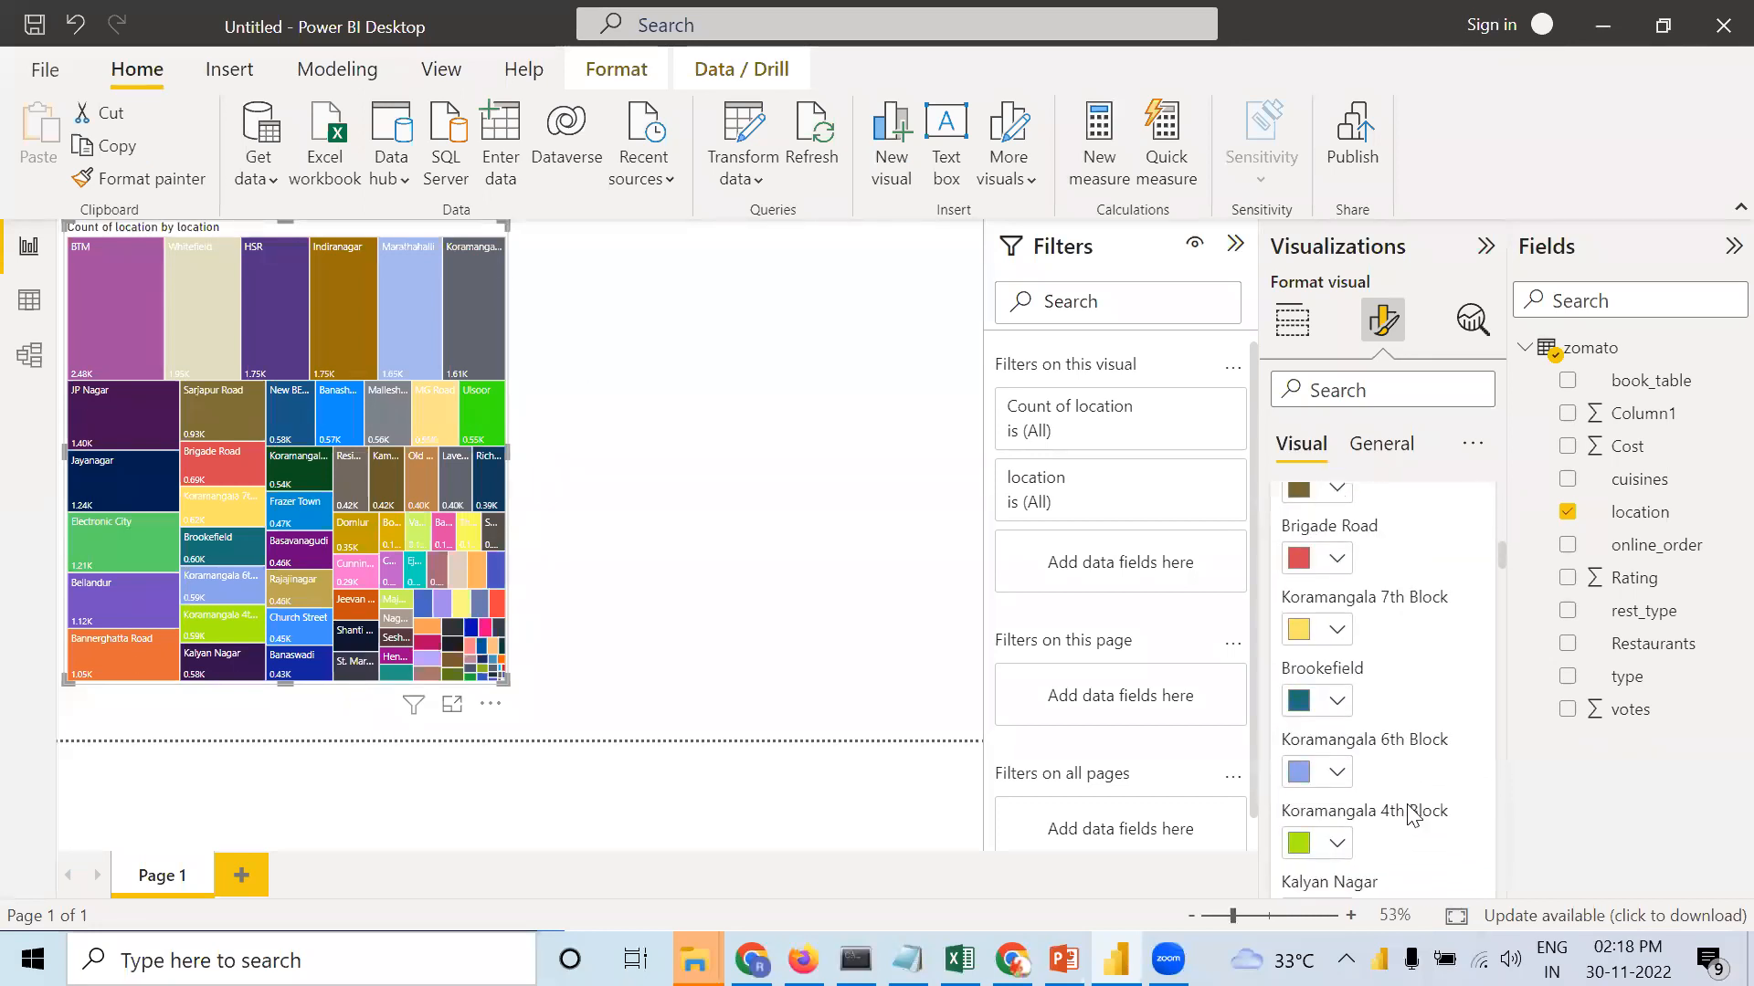
{"action": "scroll", "coordinate": [1407, 822], "scroll_direction": "down", "scroll_amount": 5}
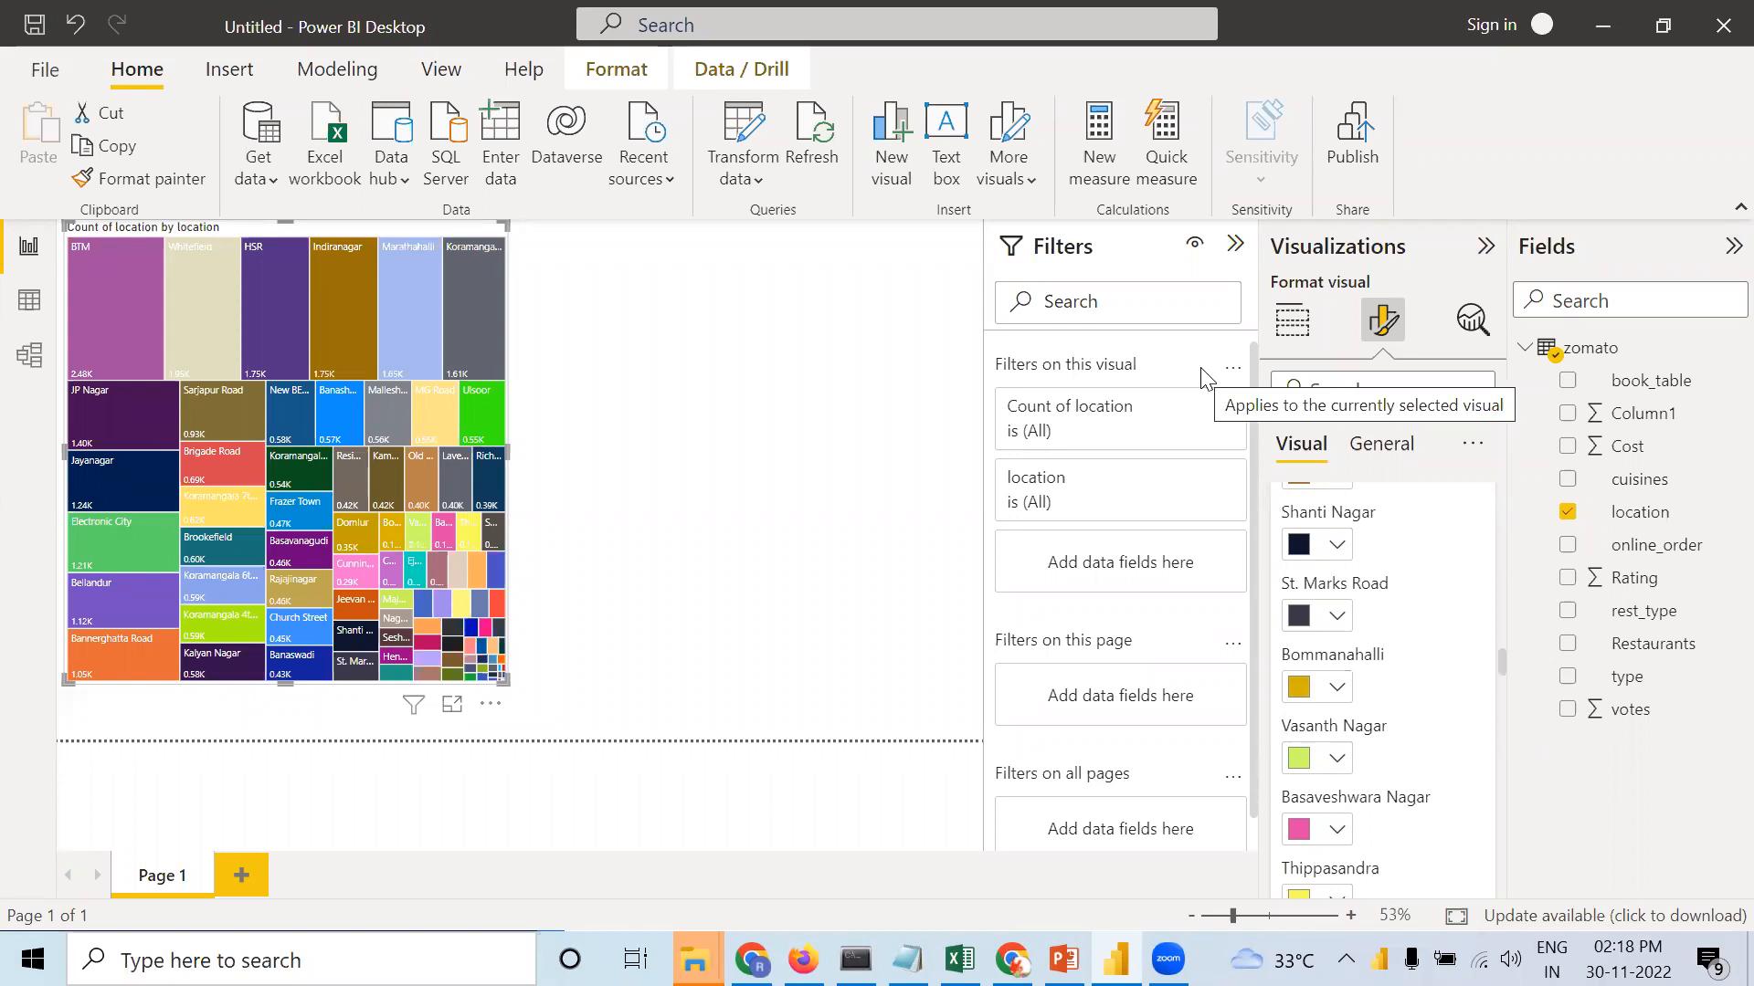
{"action": "left_click", "coordinate": [637, 815]}
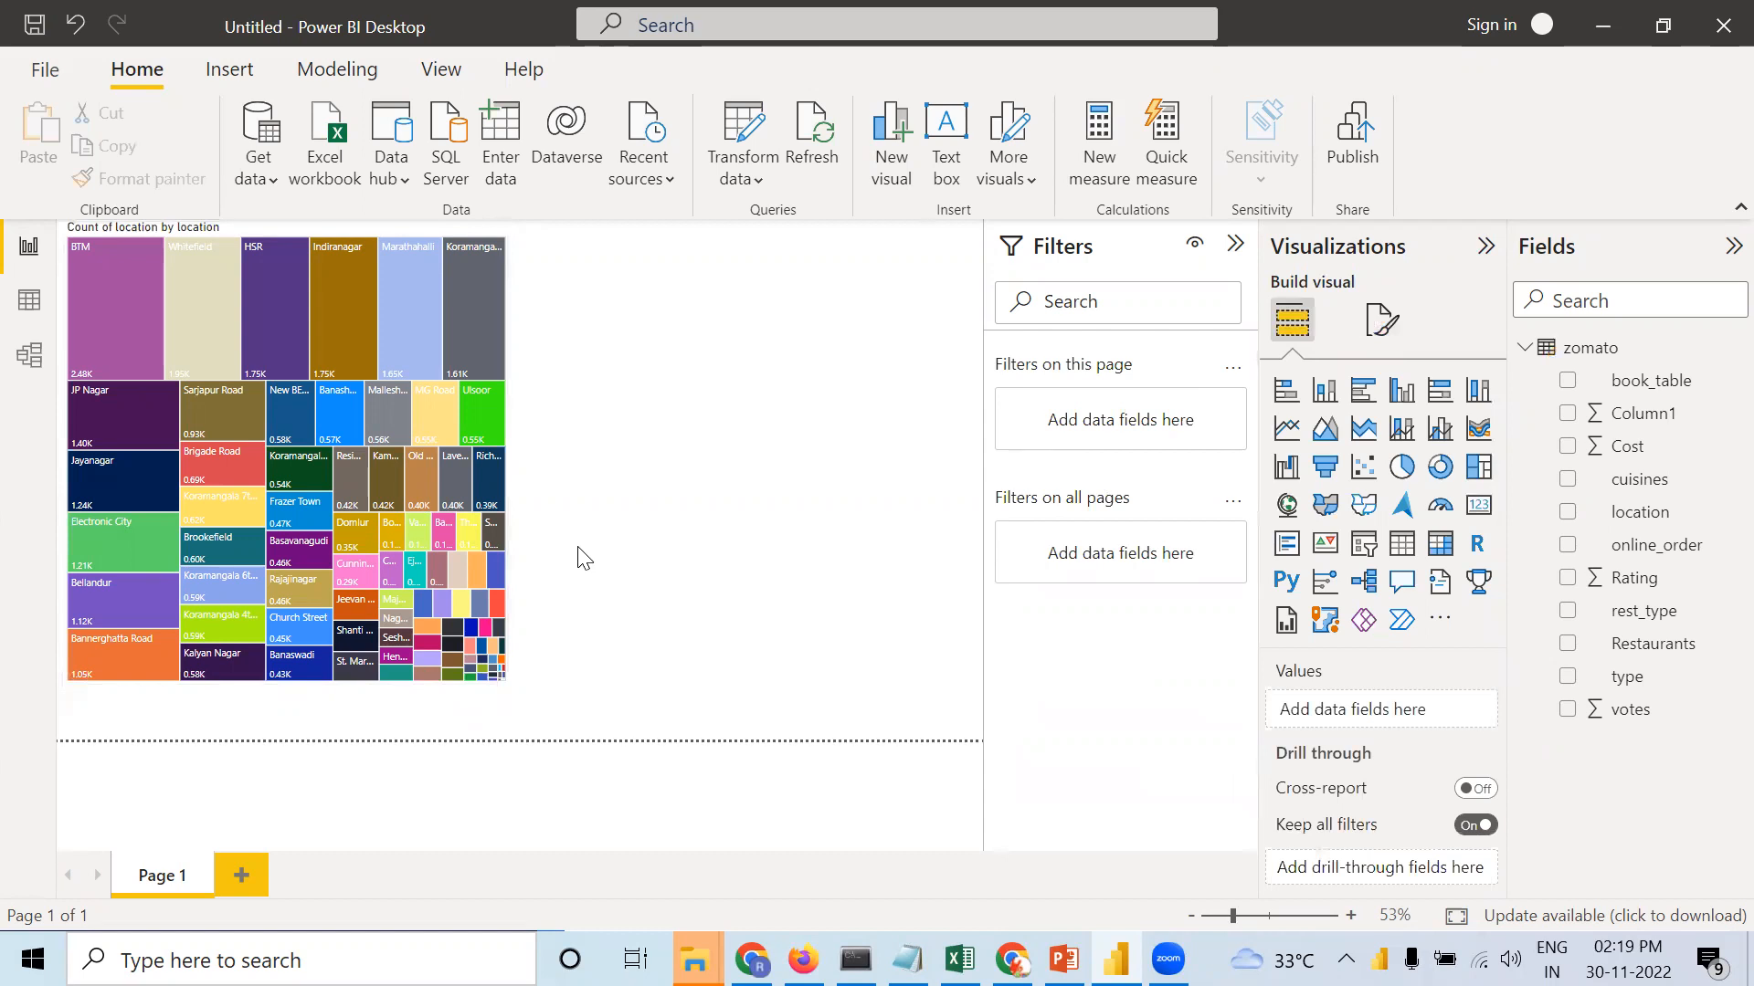
{"action": "mouse_move", "coordinate": [505, 494]}
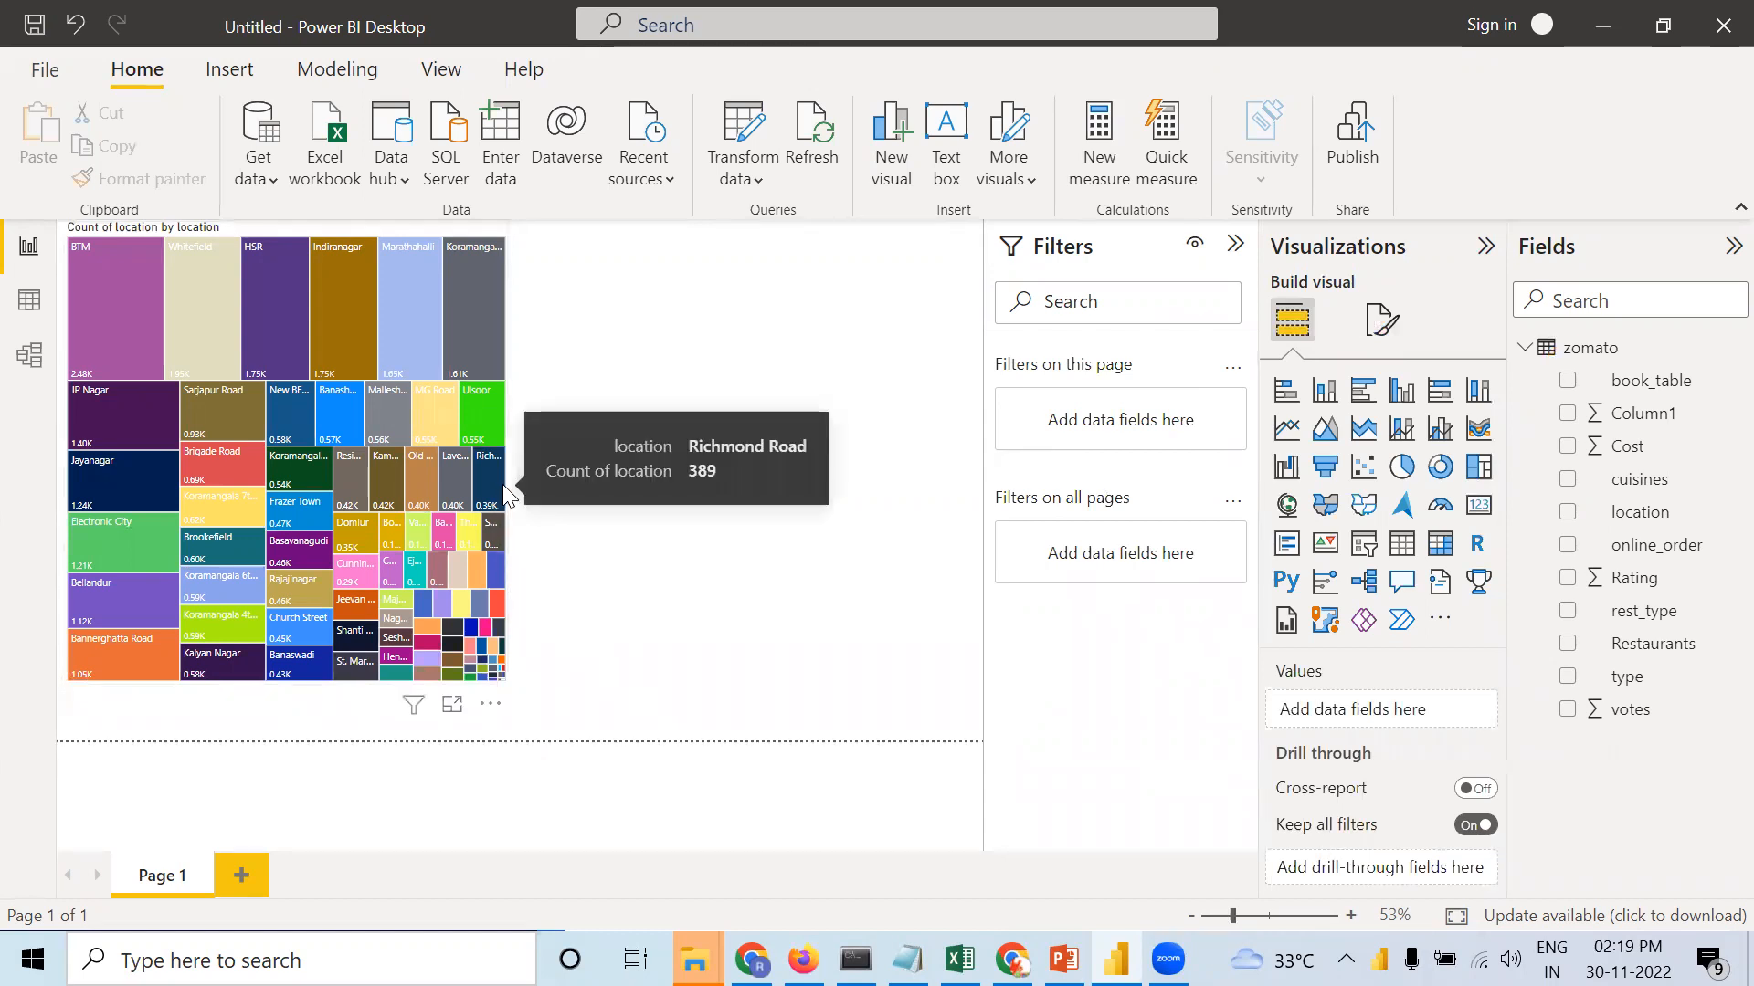
{"action": "left_click", "coordinate": [1380, 319]}
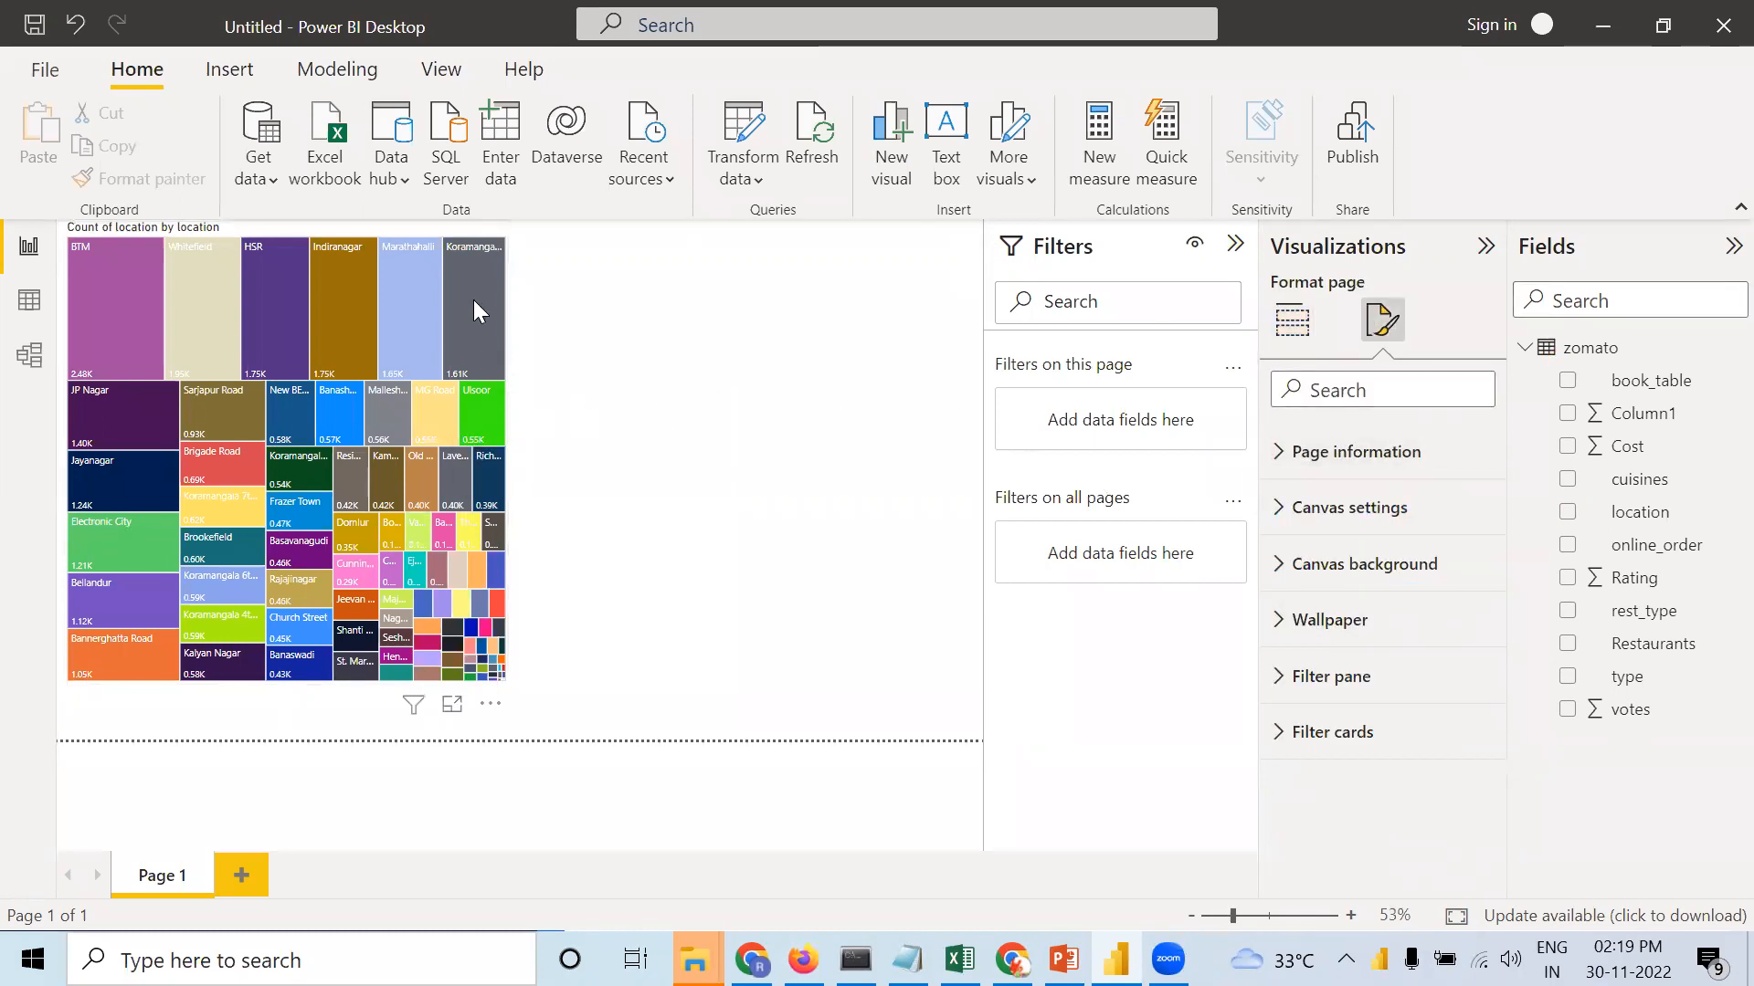
{"action": "left_click", "coordinate": [468, 226]}
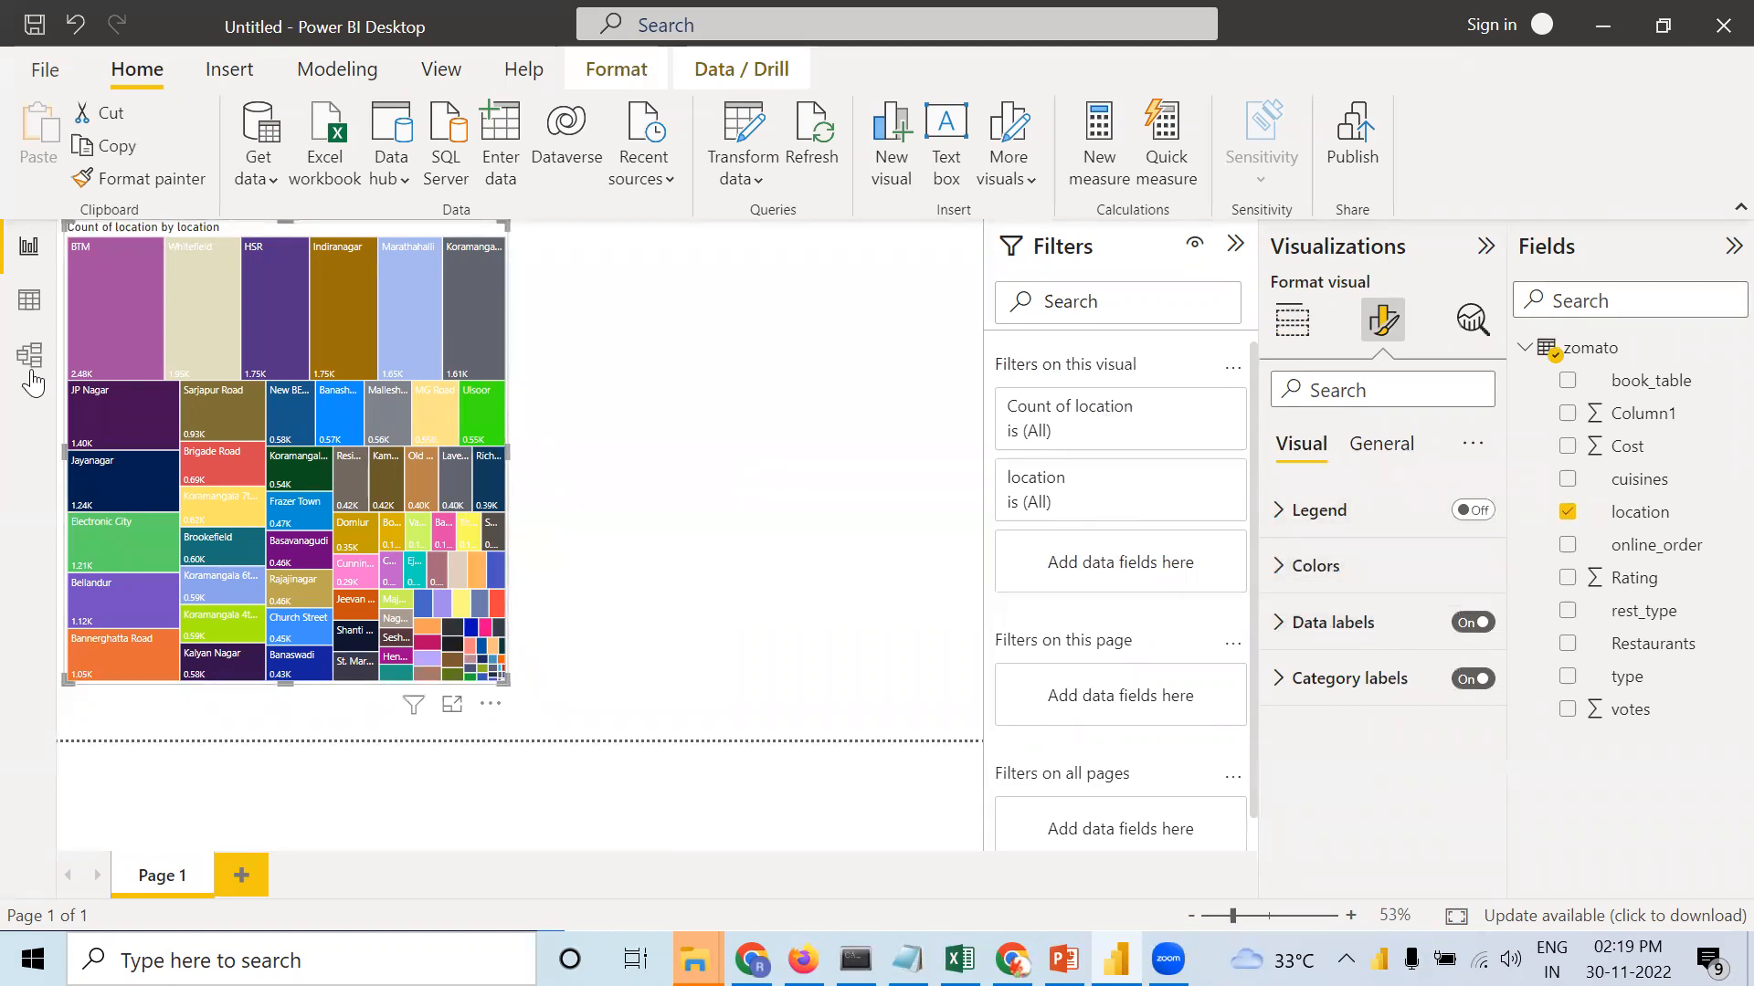
Try the treemap without its data labels and without its category labels, turning each back on.
{"action": "mouse_move", "coordinate": [82, 375]}
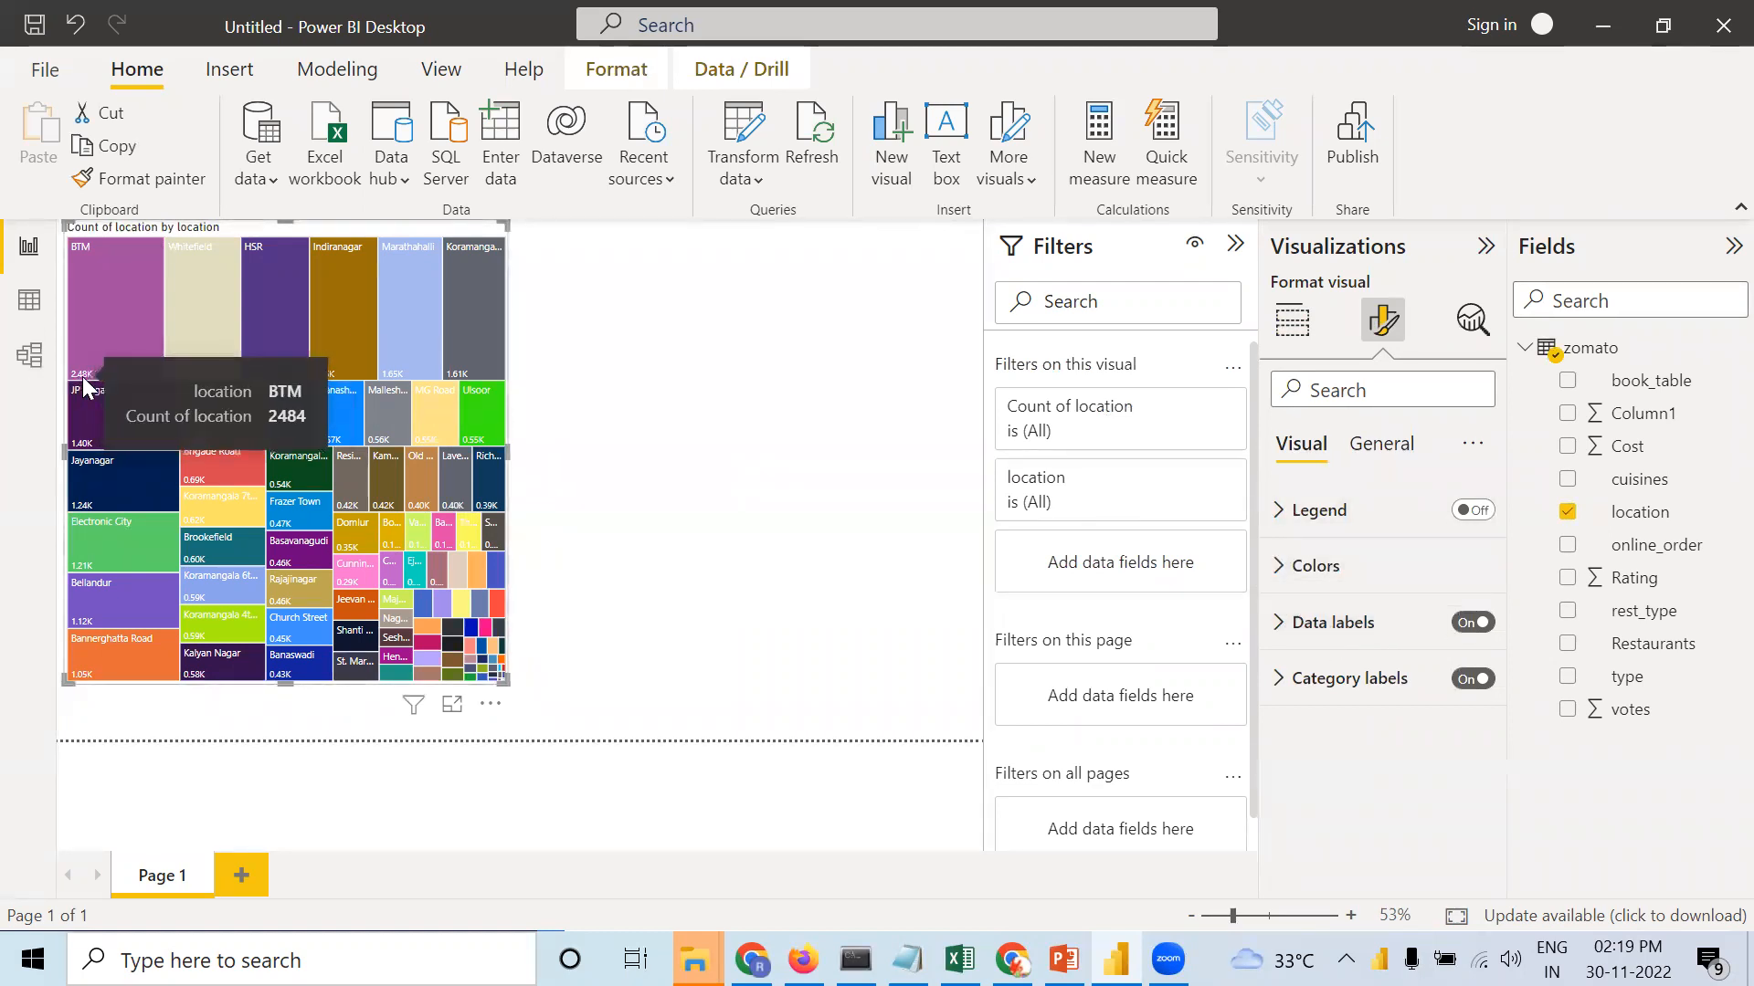
{"action": "left_click", "coordinate": [1470, 623]}
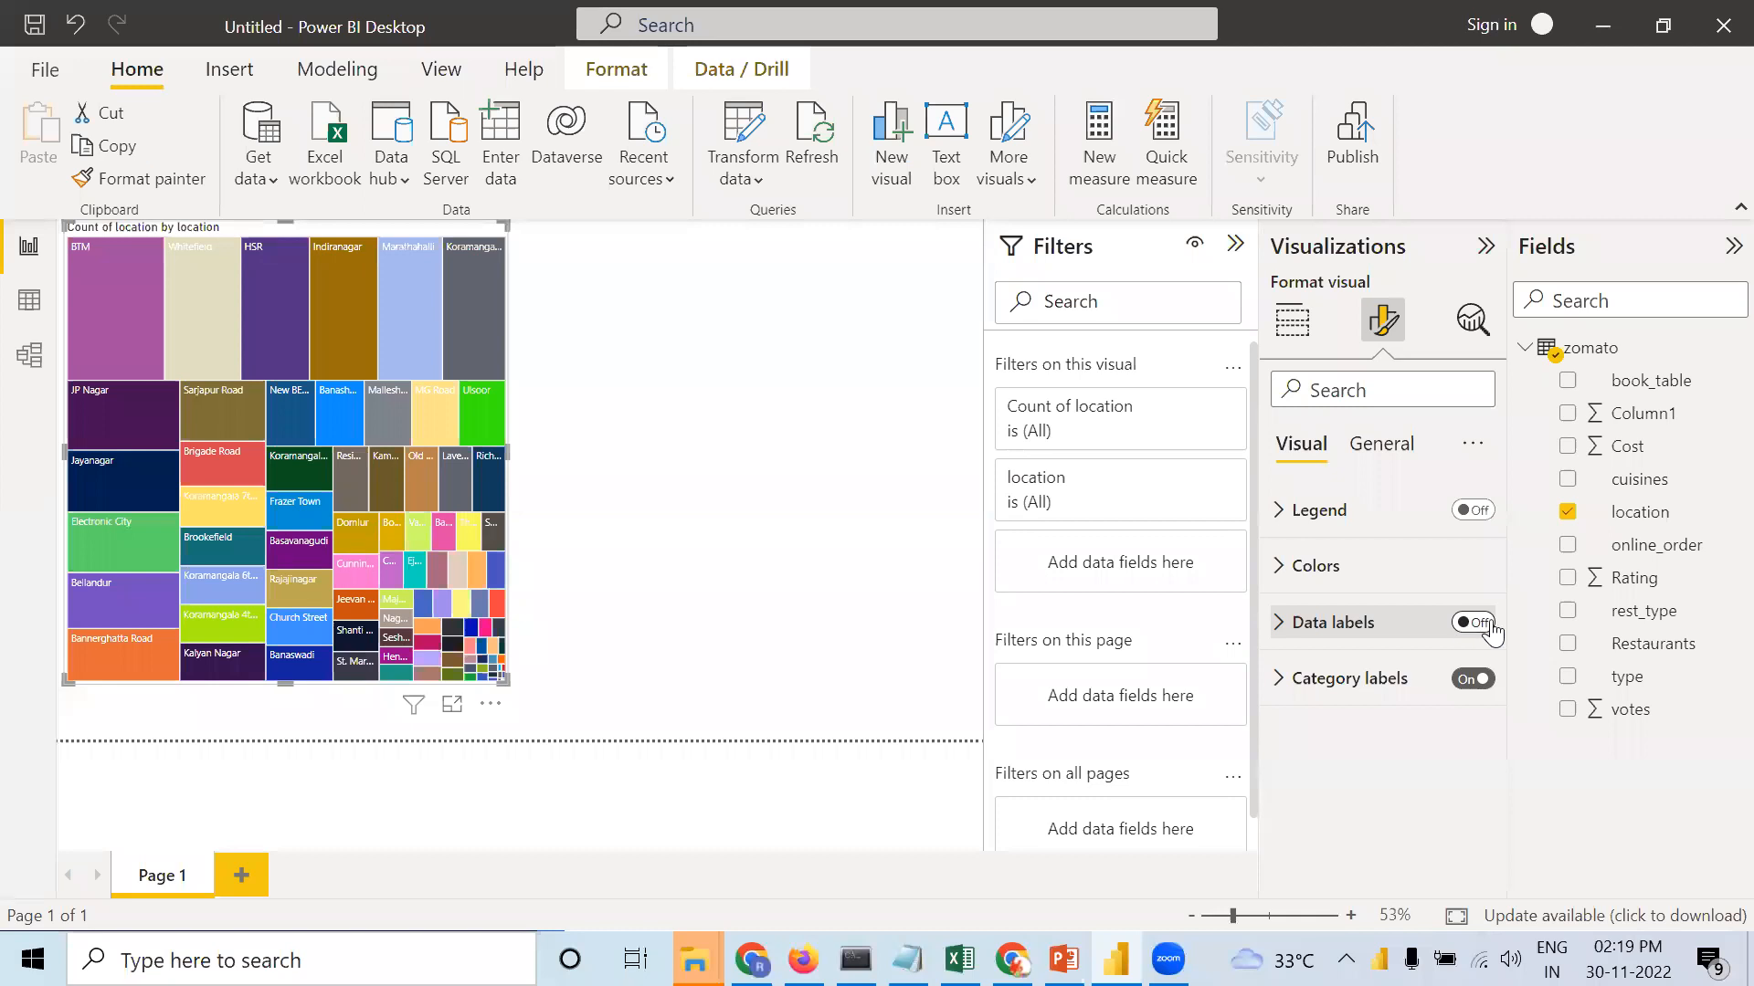
{"action": "left_click", "coordinate": [1489, 629]}
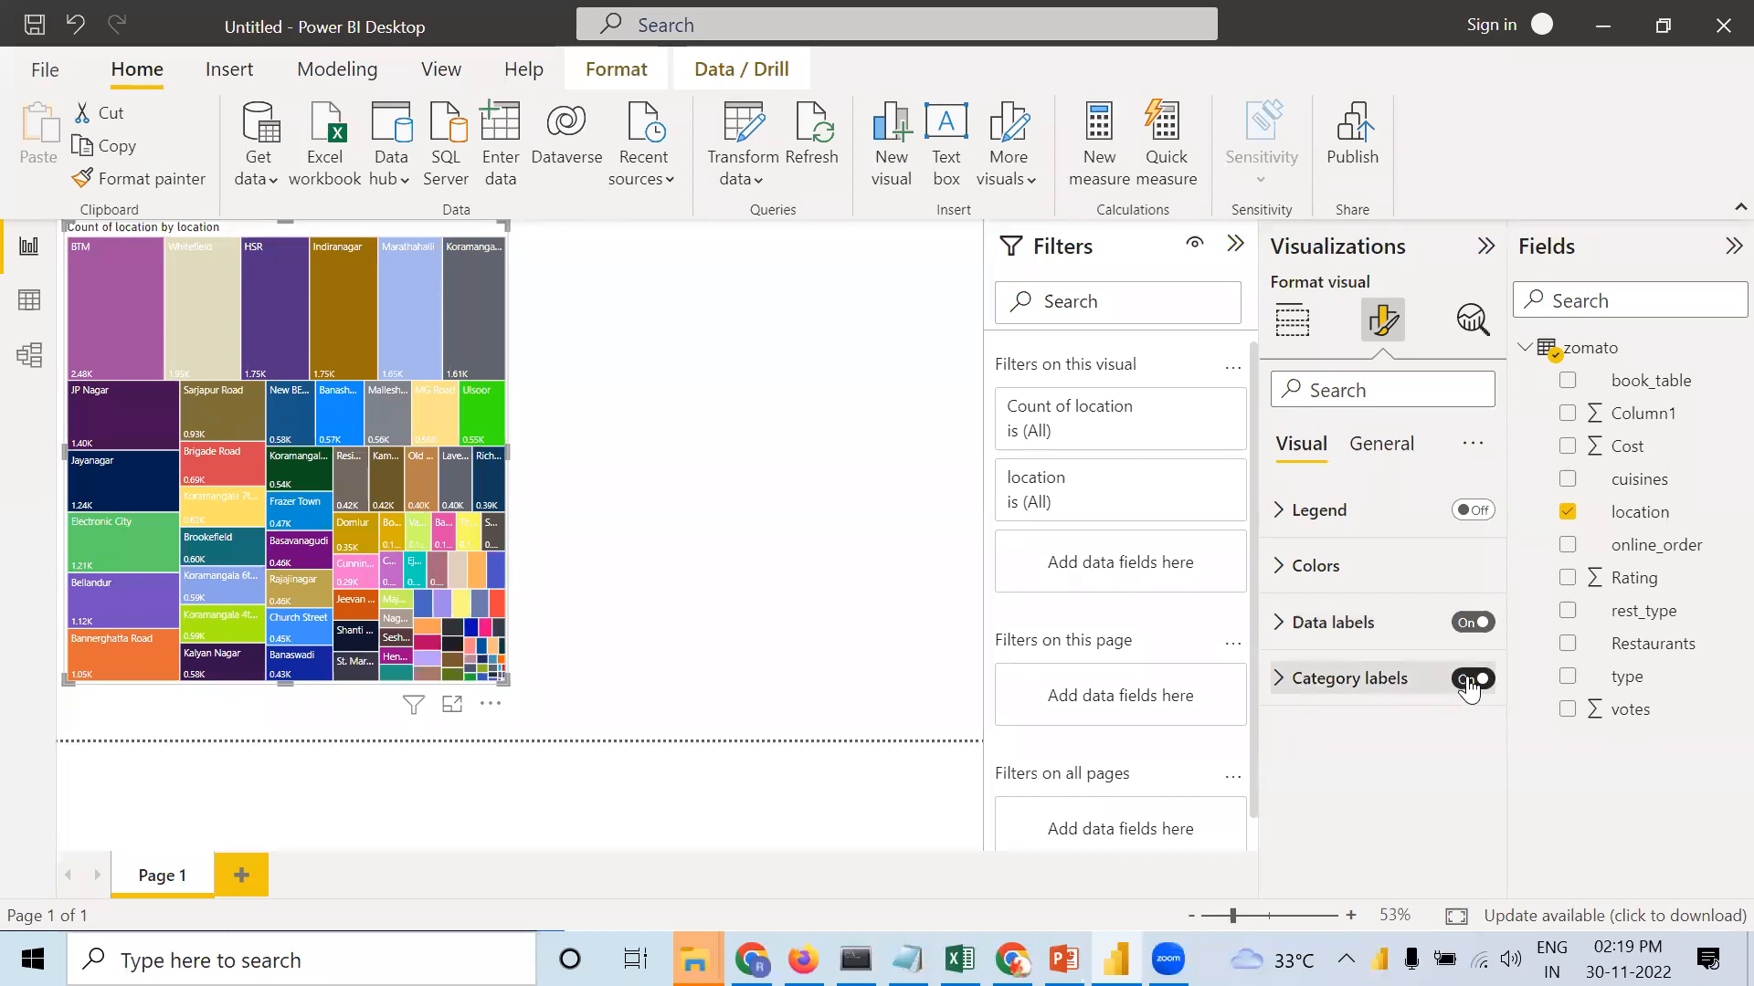
{"action": "left_click", "coordinate": [1469, 686]}
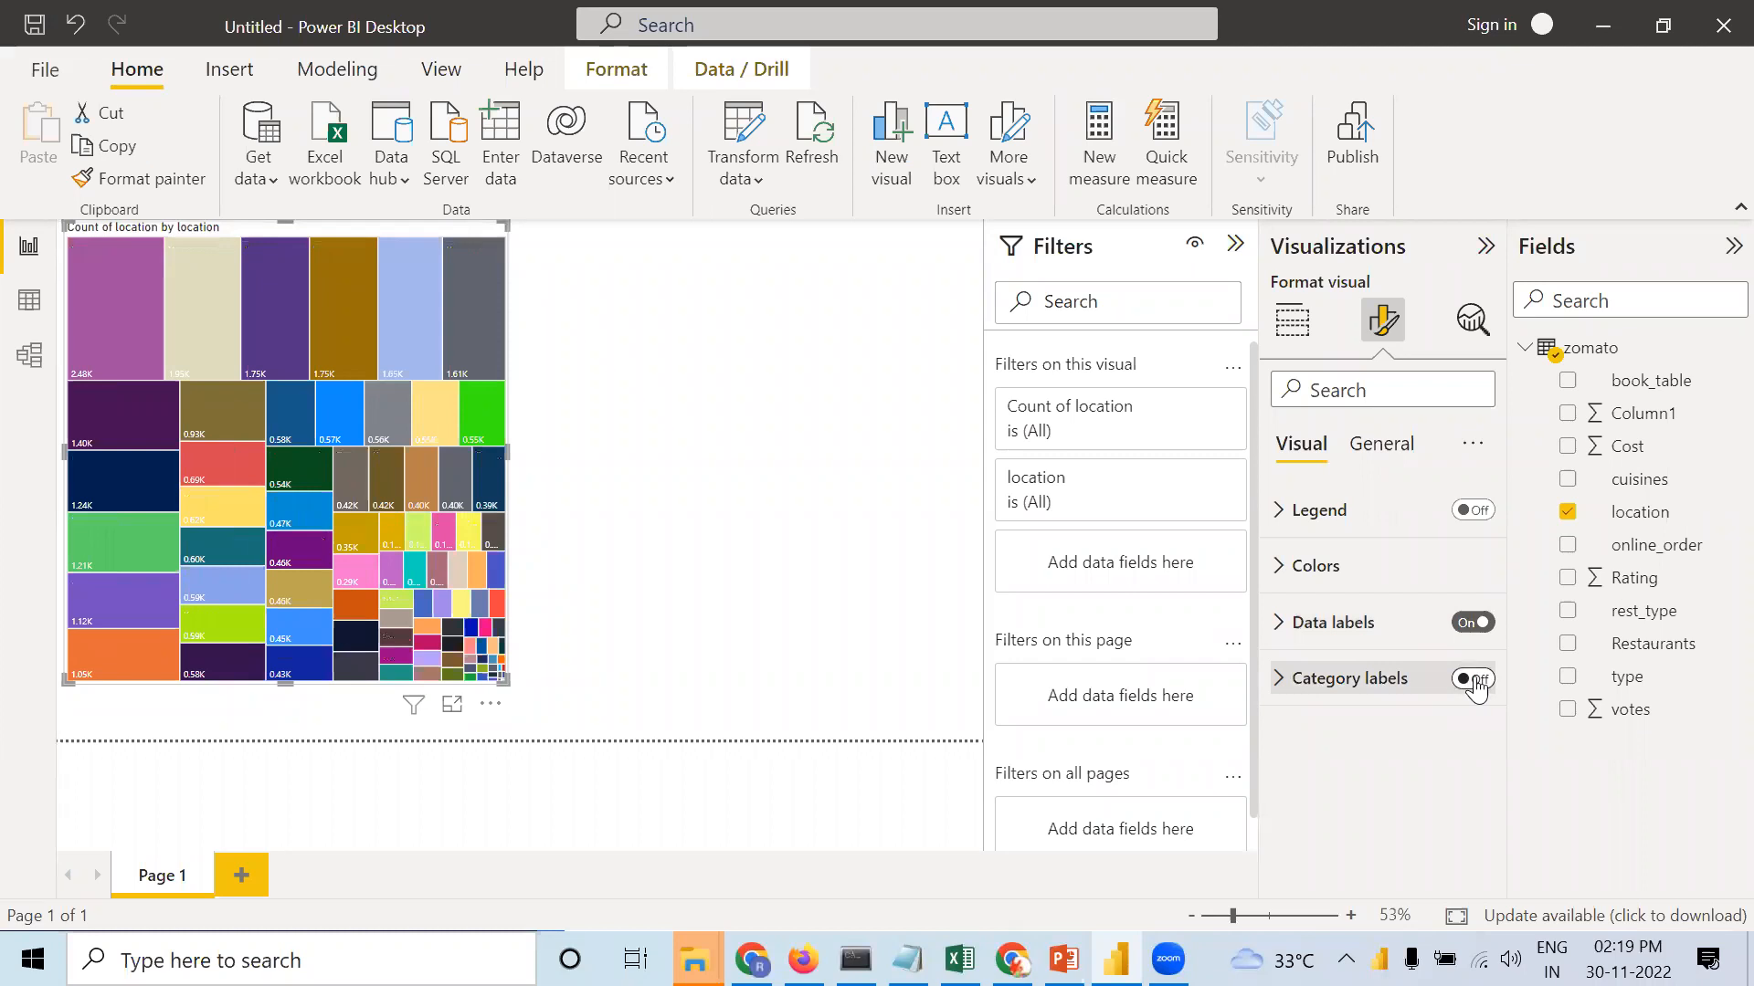
{"action": "left_click", "coordinate": [1481, 681]}
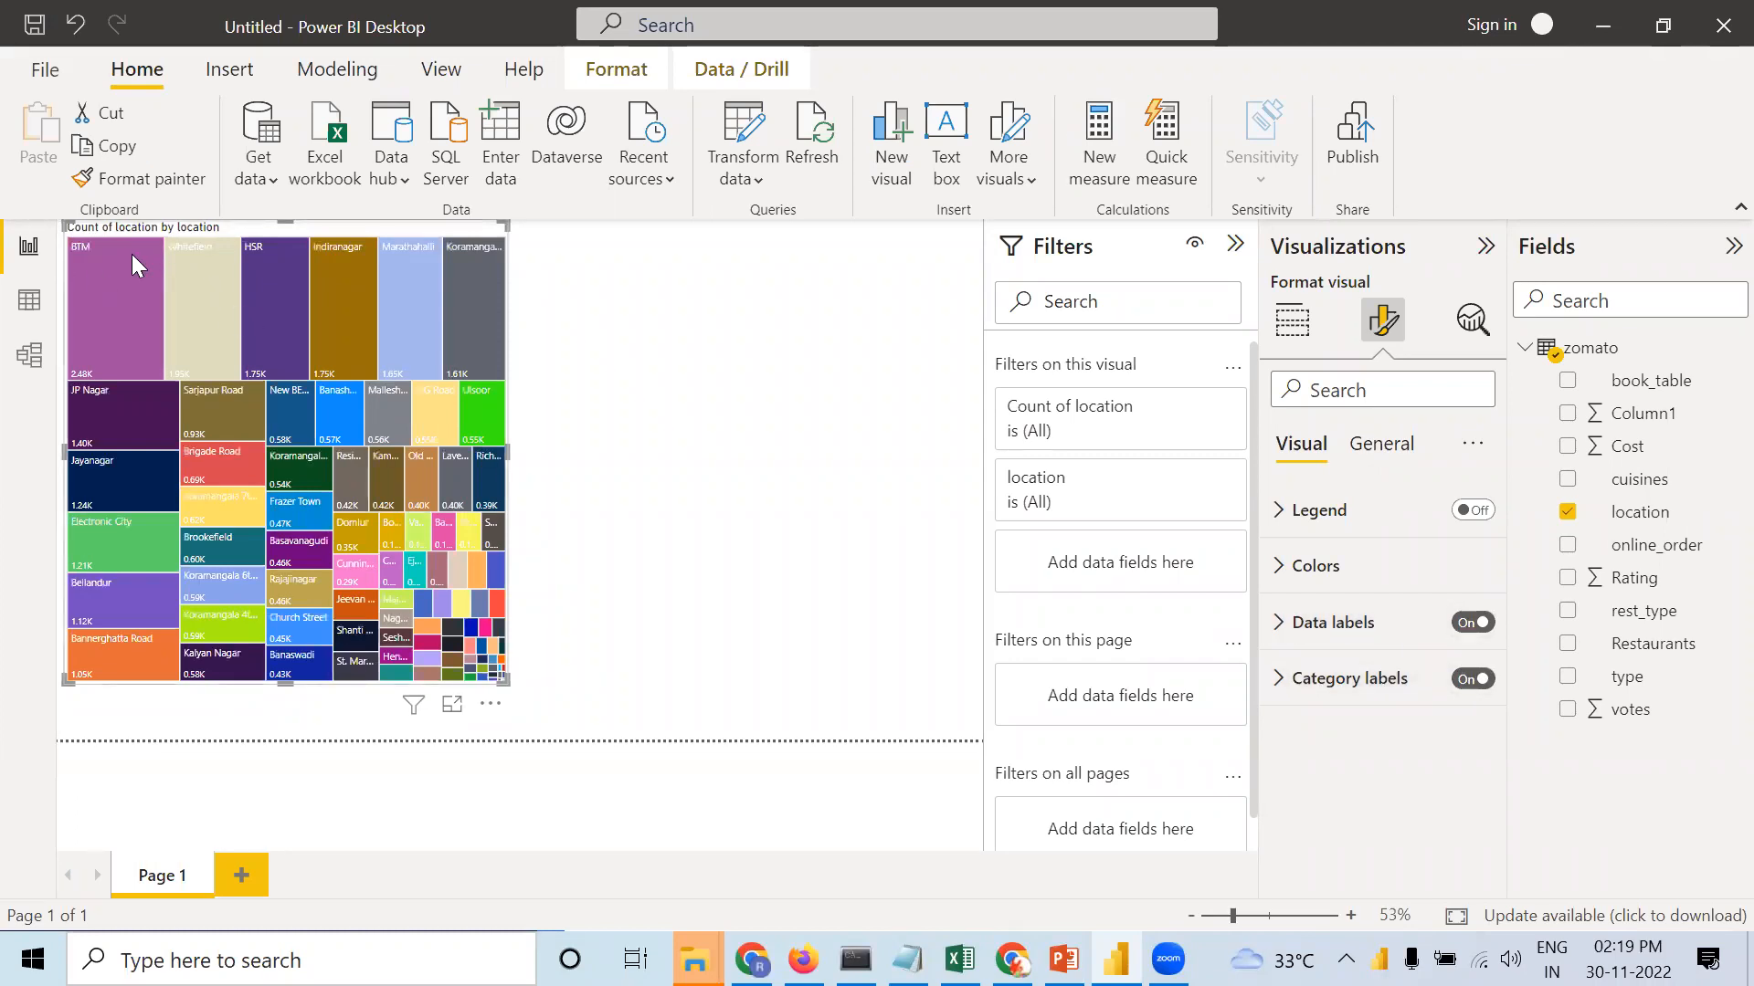
Enlarge the treemap to nearly the full page width and set its category labels' font size to 18.
{"action": "mouse_move", "coordinate": [375, 344]}
{"action": "left_click_drag", "start_coordinate": [501, 676], "coordinate": [953, 721]}
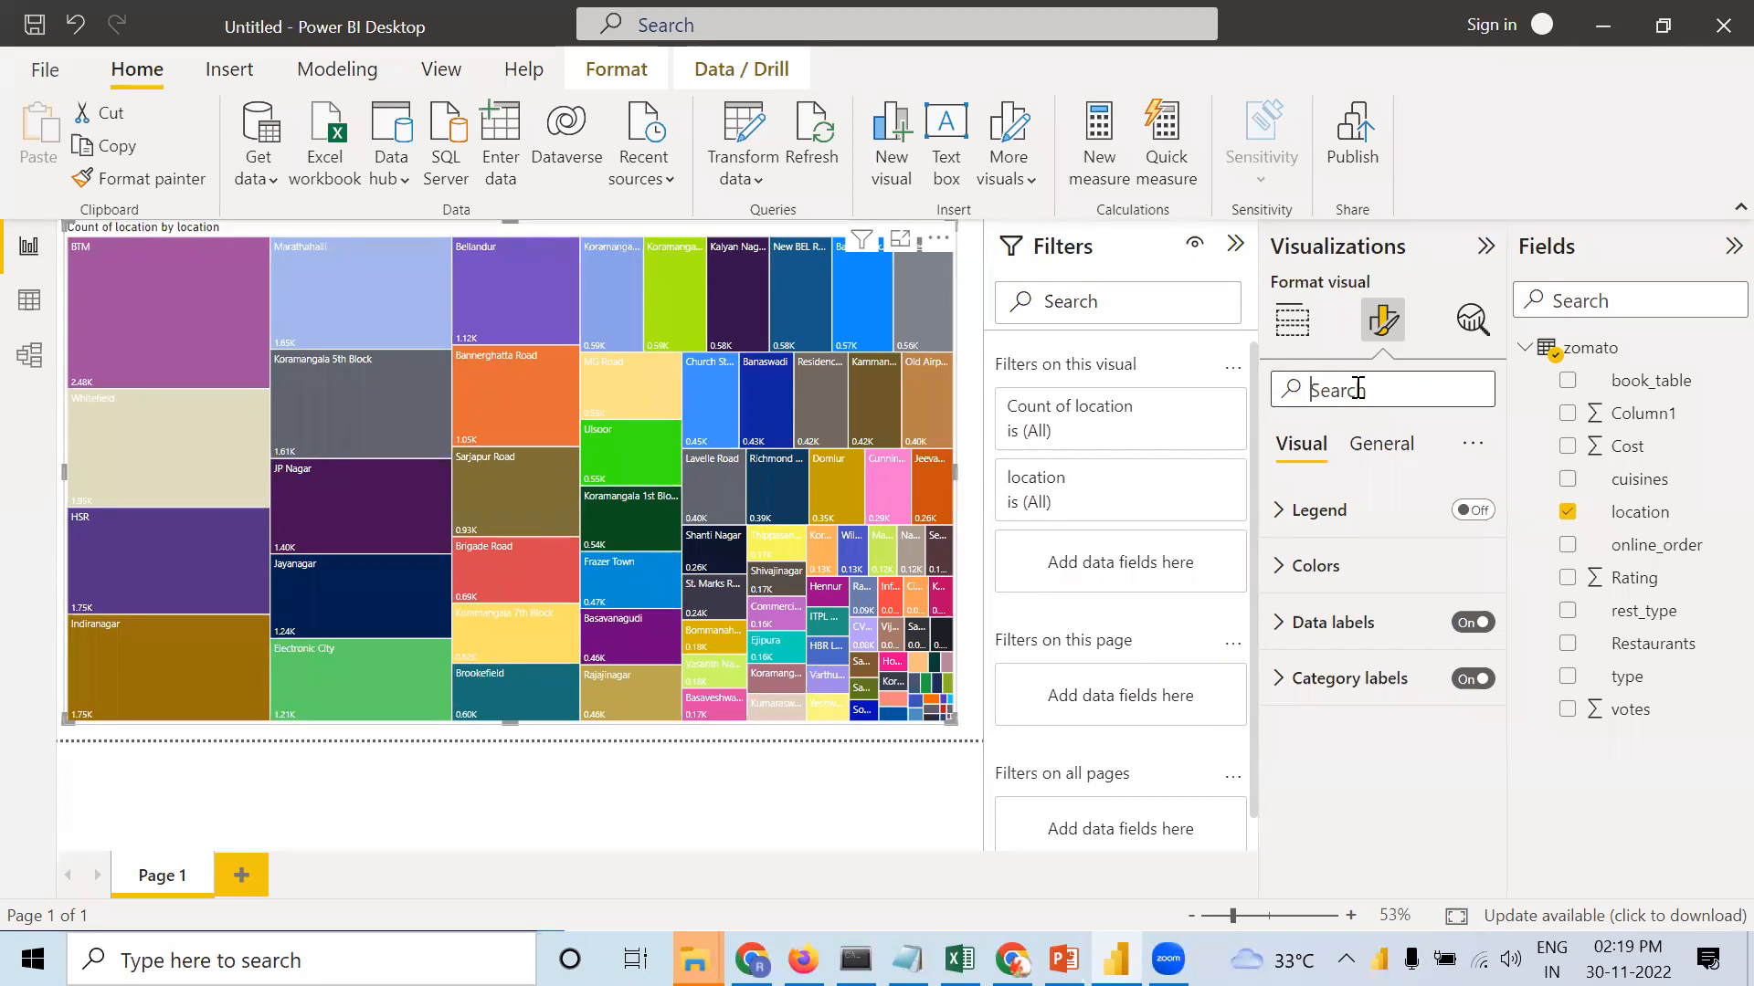
{"action": "type", "text": "size"}
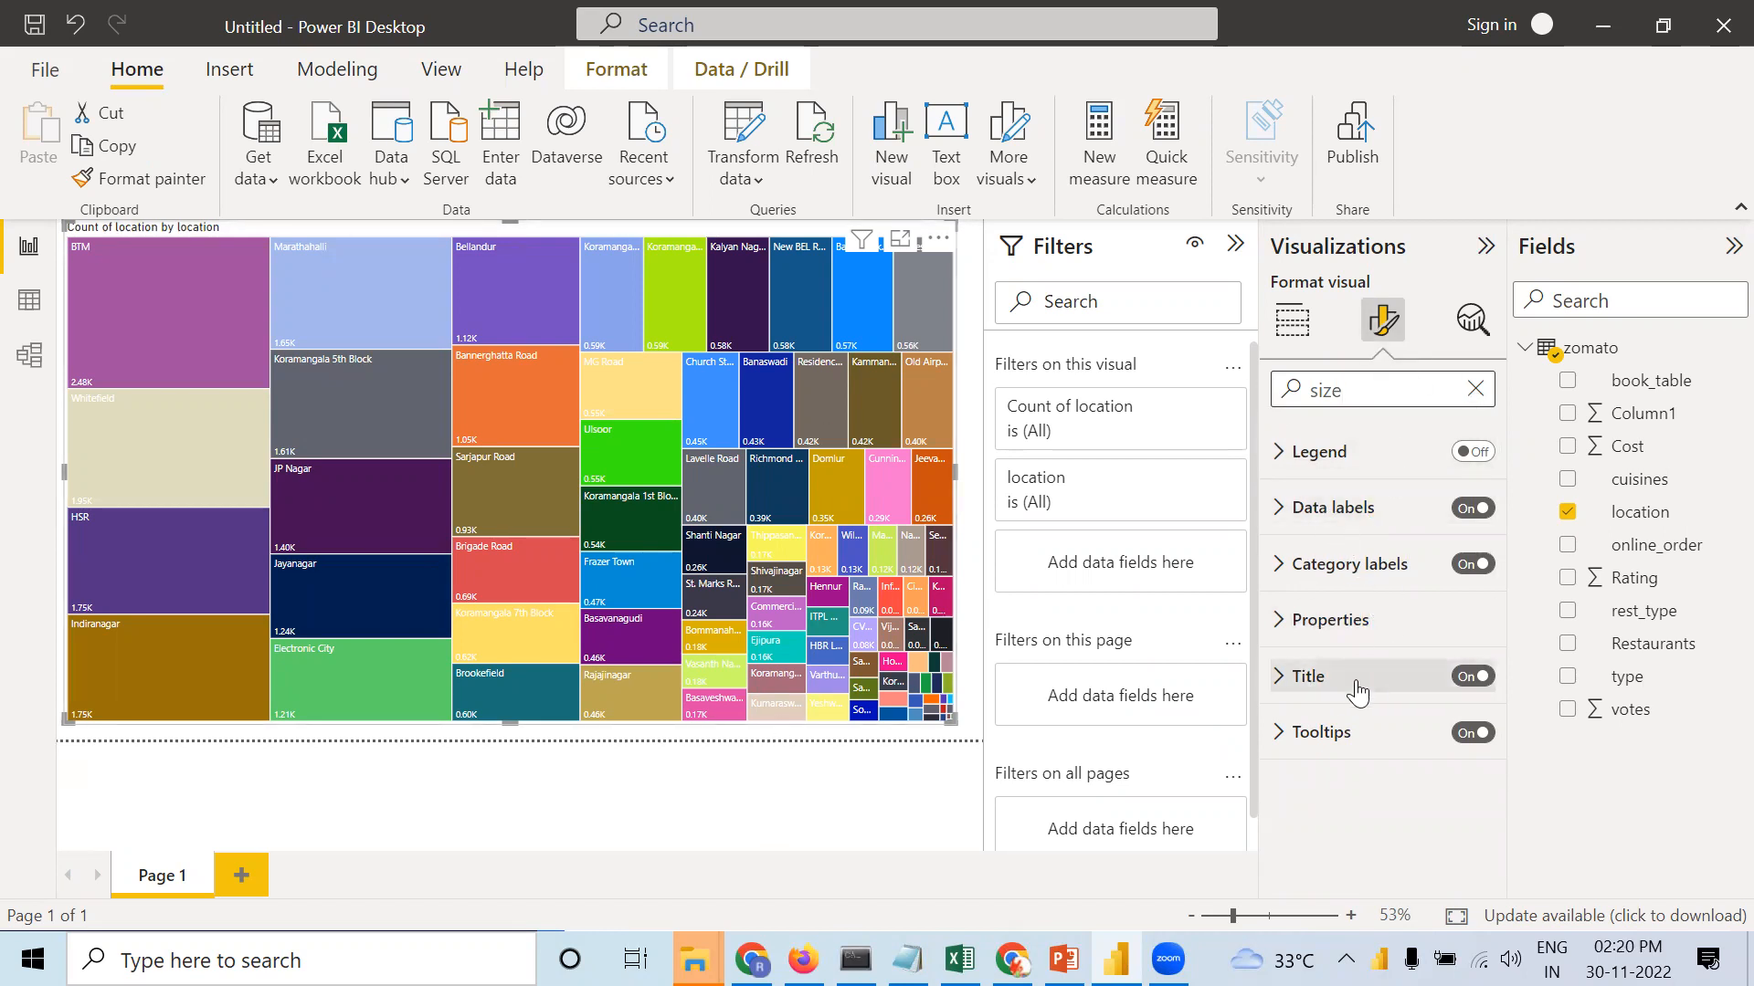
{"action": "left_click", "coordinate": [1277, 566]}
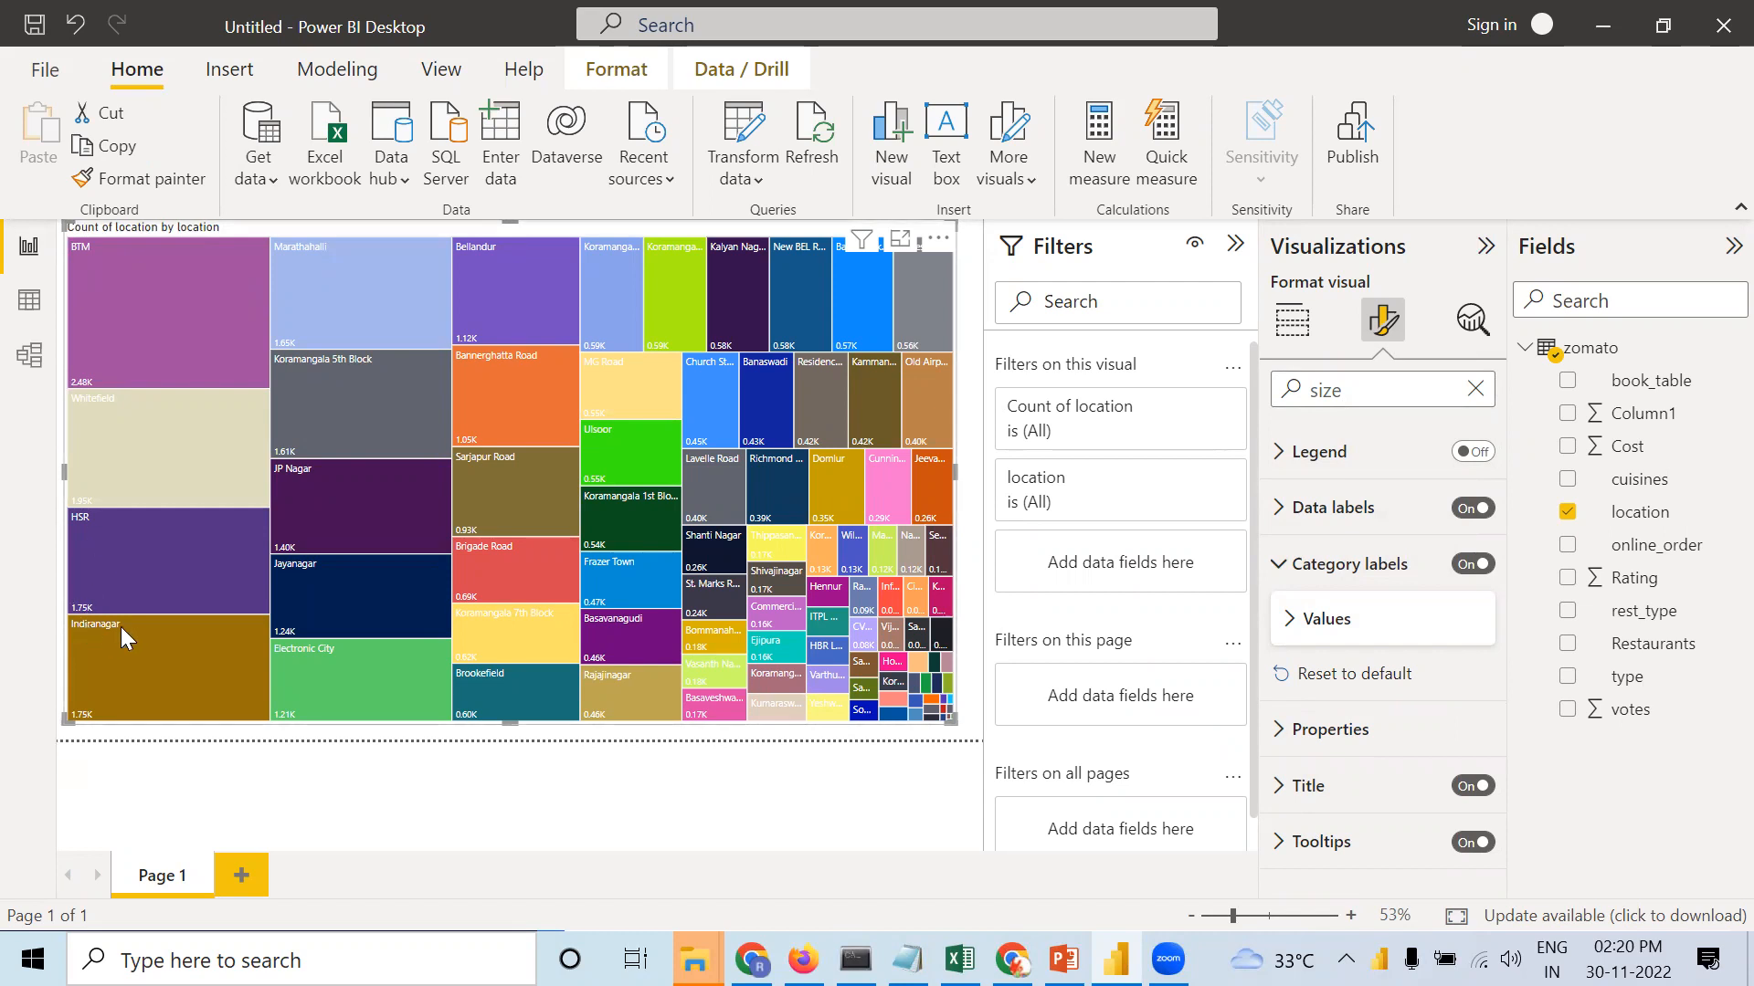
{"action": "left_click", "coordinate": [1289, 624]}
{"action": "left_click", "coordinate": [1471, 683]}
{"action": "left_click", "coordinate": [1472, 683]}
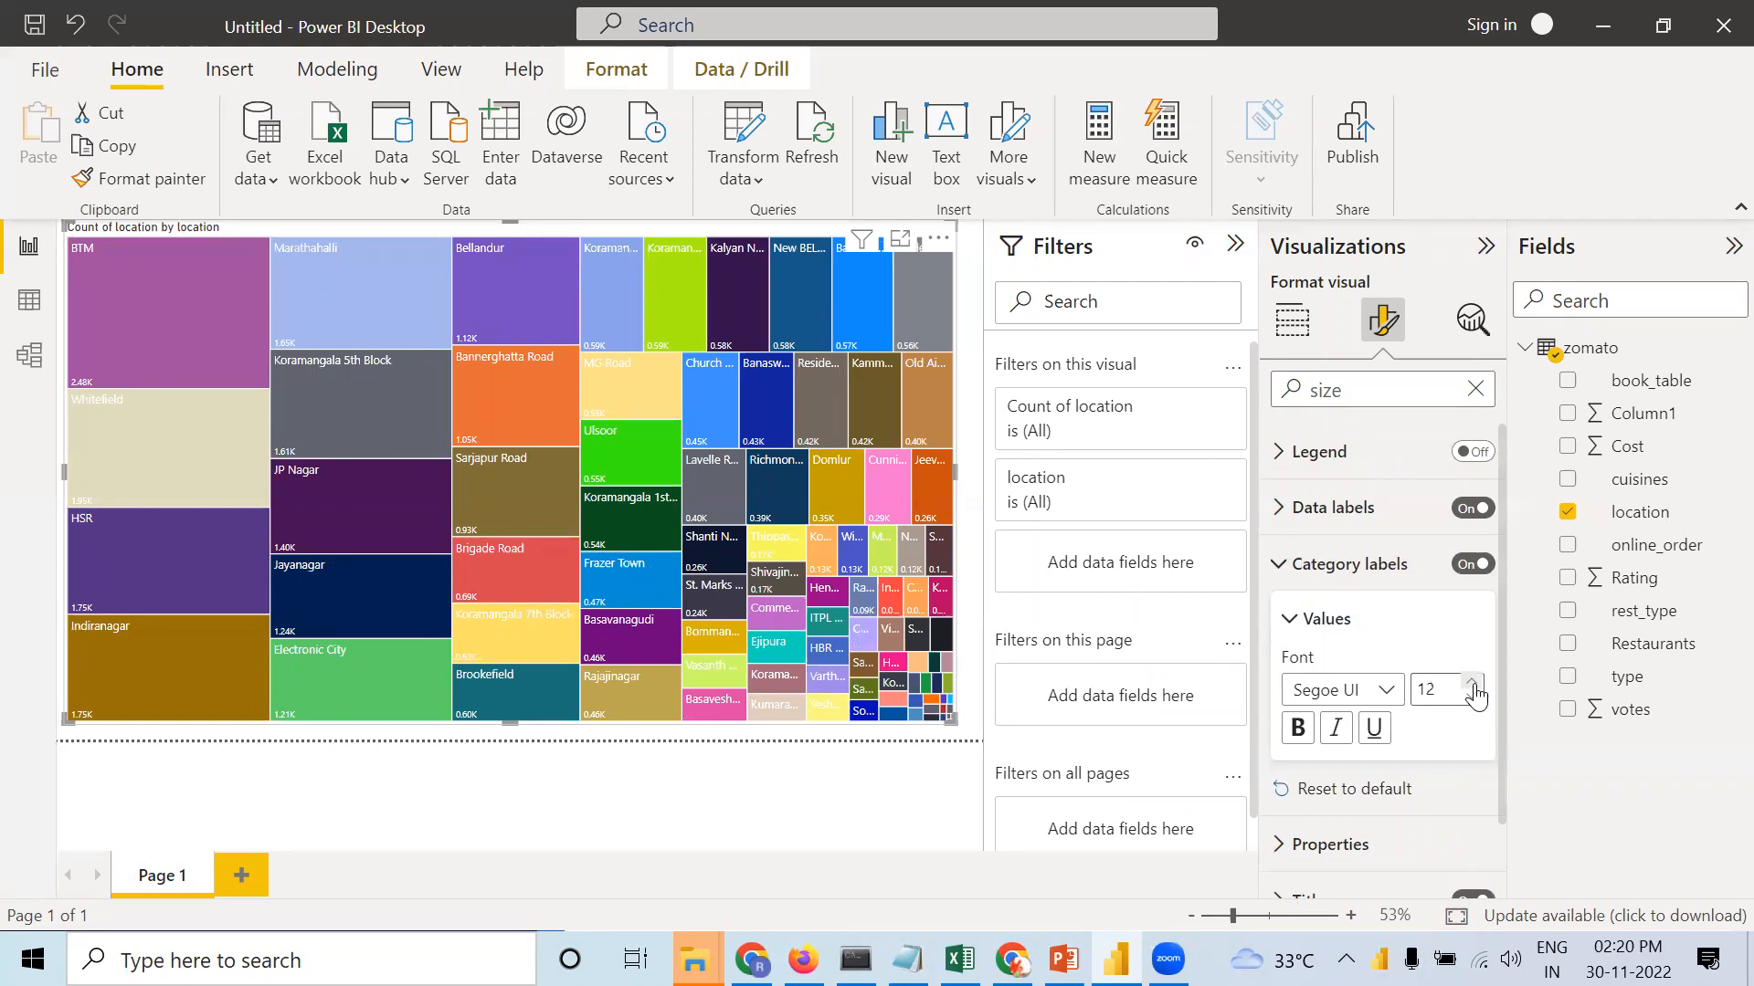
{"action": "left_click", "coordinate": [1471, 683]}
{"action": "left_click", "coordinate": [1472, 683]}
{"action": "left_click", "coordinate": [1471, 684]}
{"action": "left_click", "coordinate": [1472, 683]}
{"action": "left_click", "coordinate": [1472, 683]}
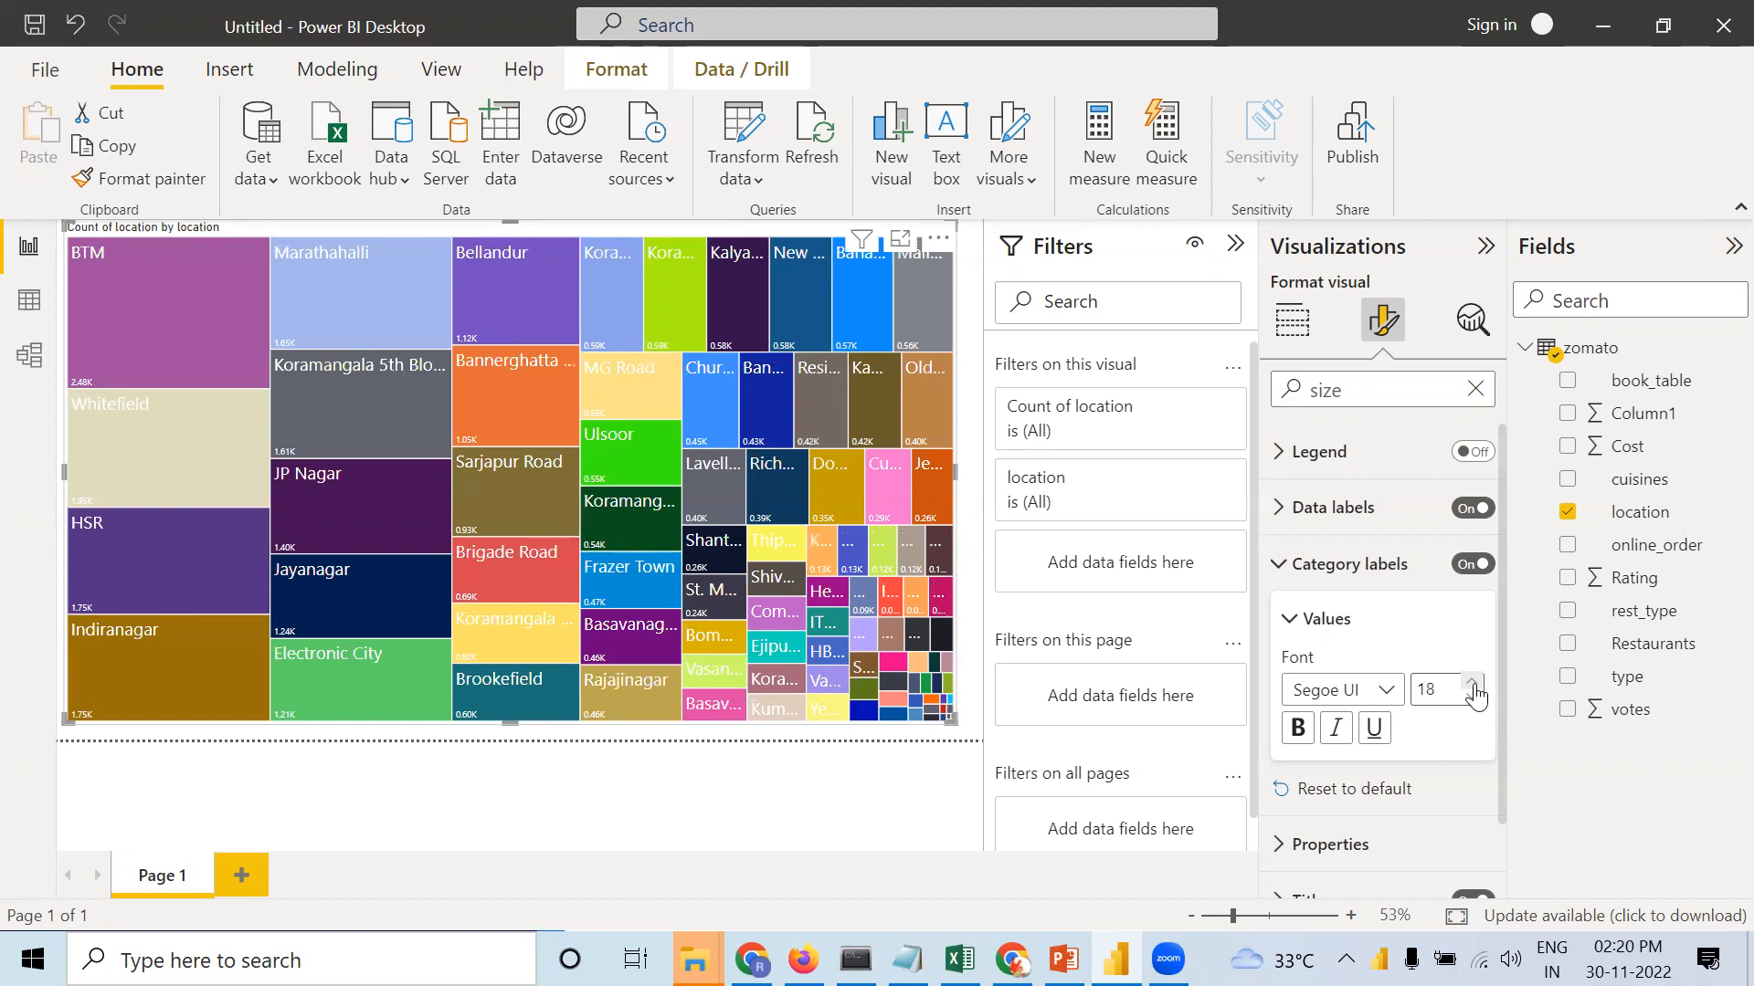
Make the treemap's category labels bold and italic in the Comic Sans MS font.
{"action": "left_click", "coordinate": [1312, 738]}
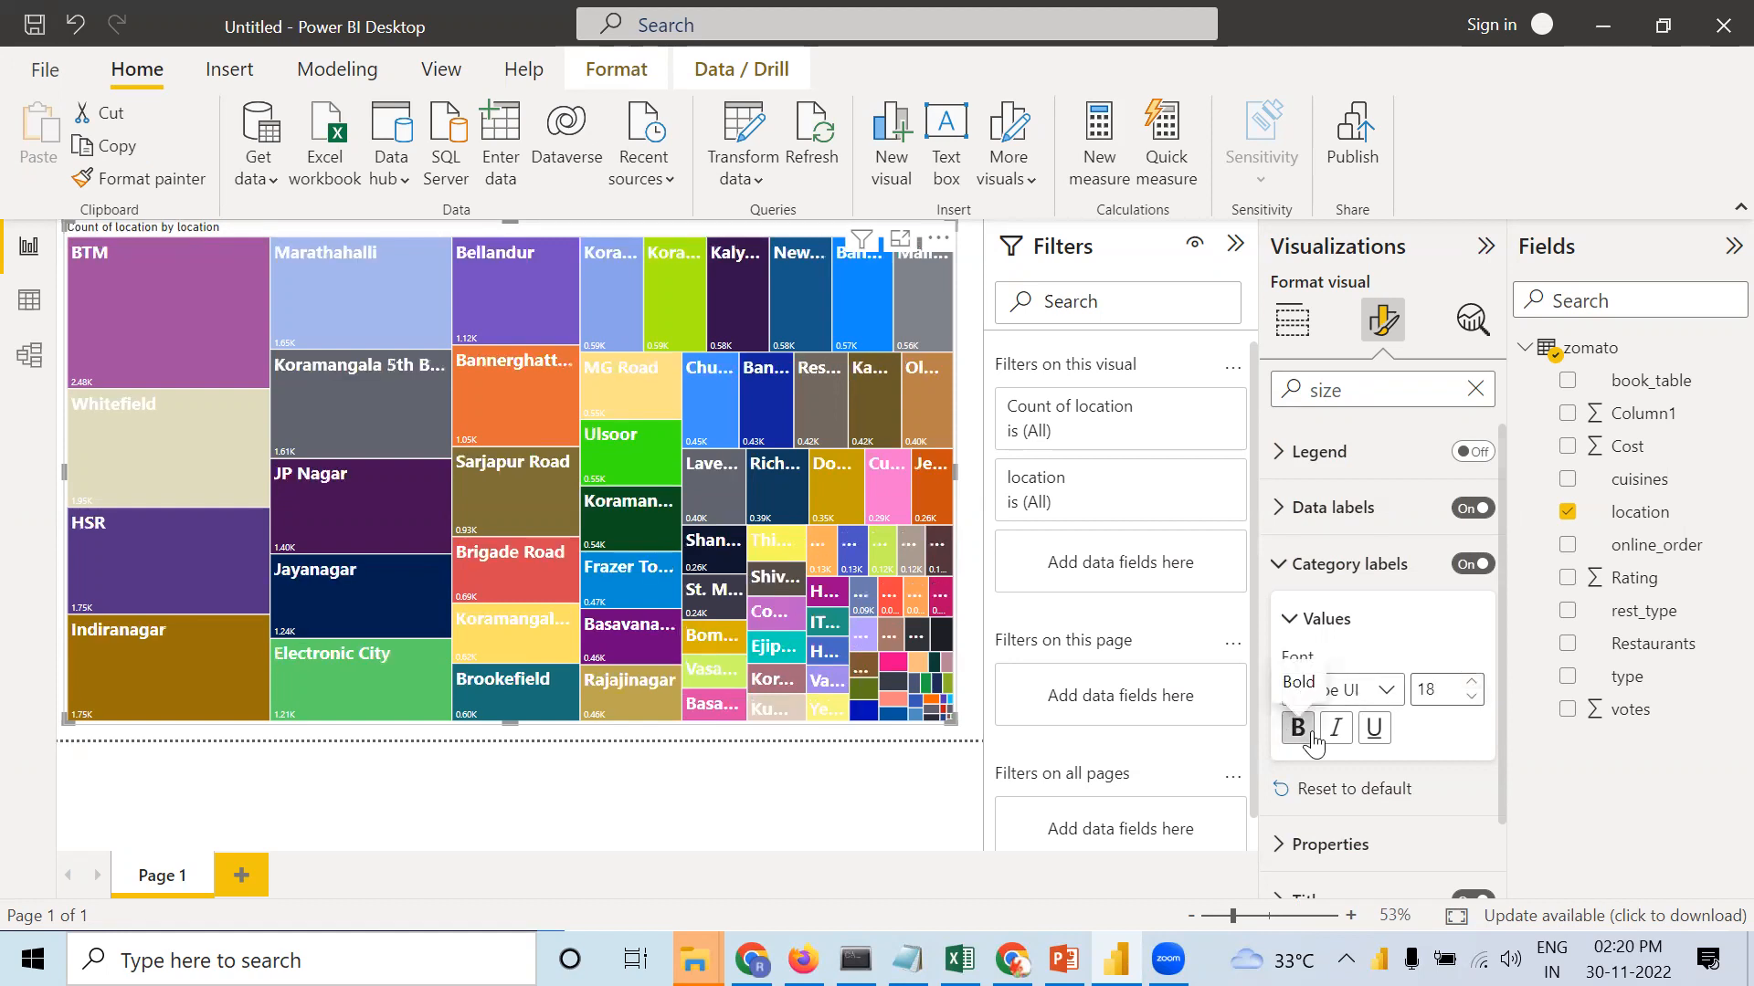
{"action": "left_click", "coordinate": [1335, 731]}
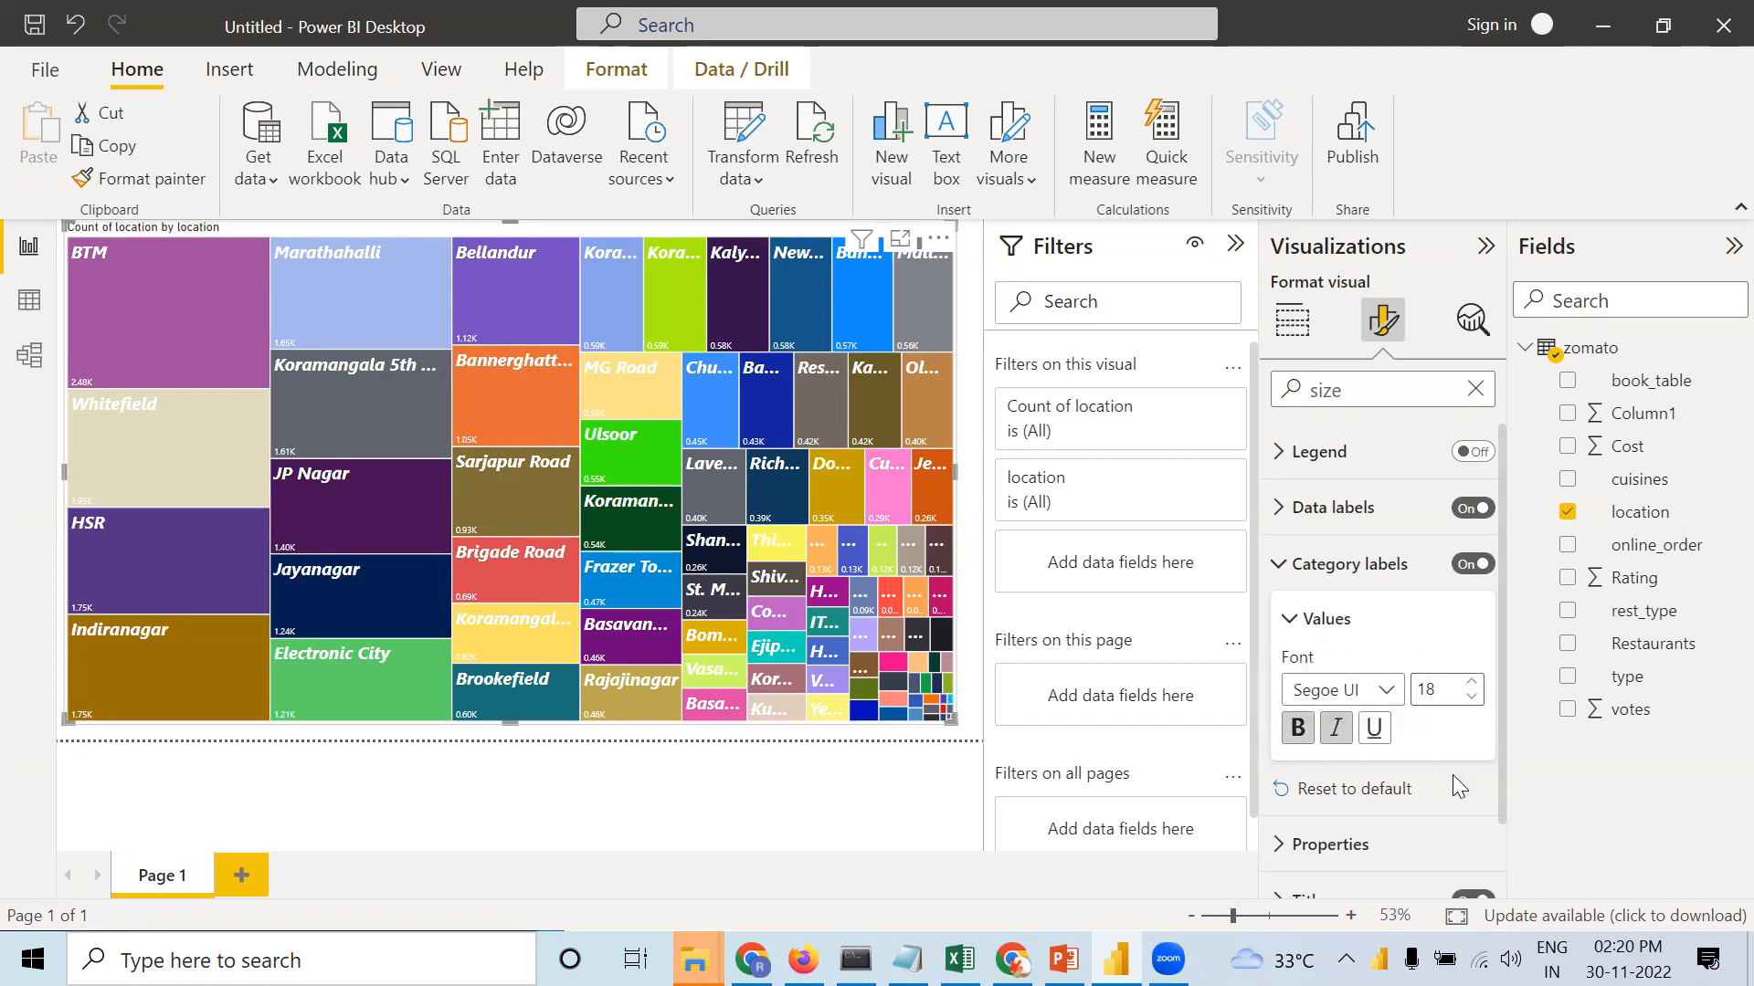
{"action": "left_click", "coordinate": [1387, 689]}
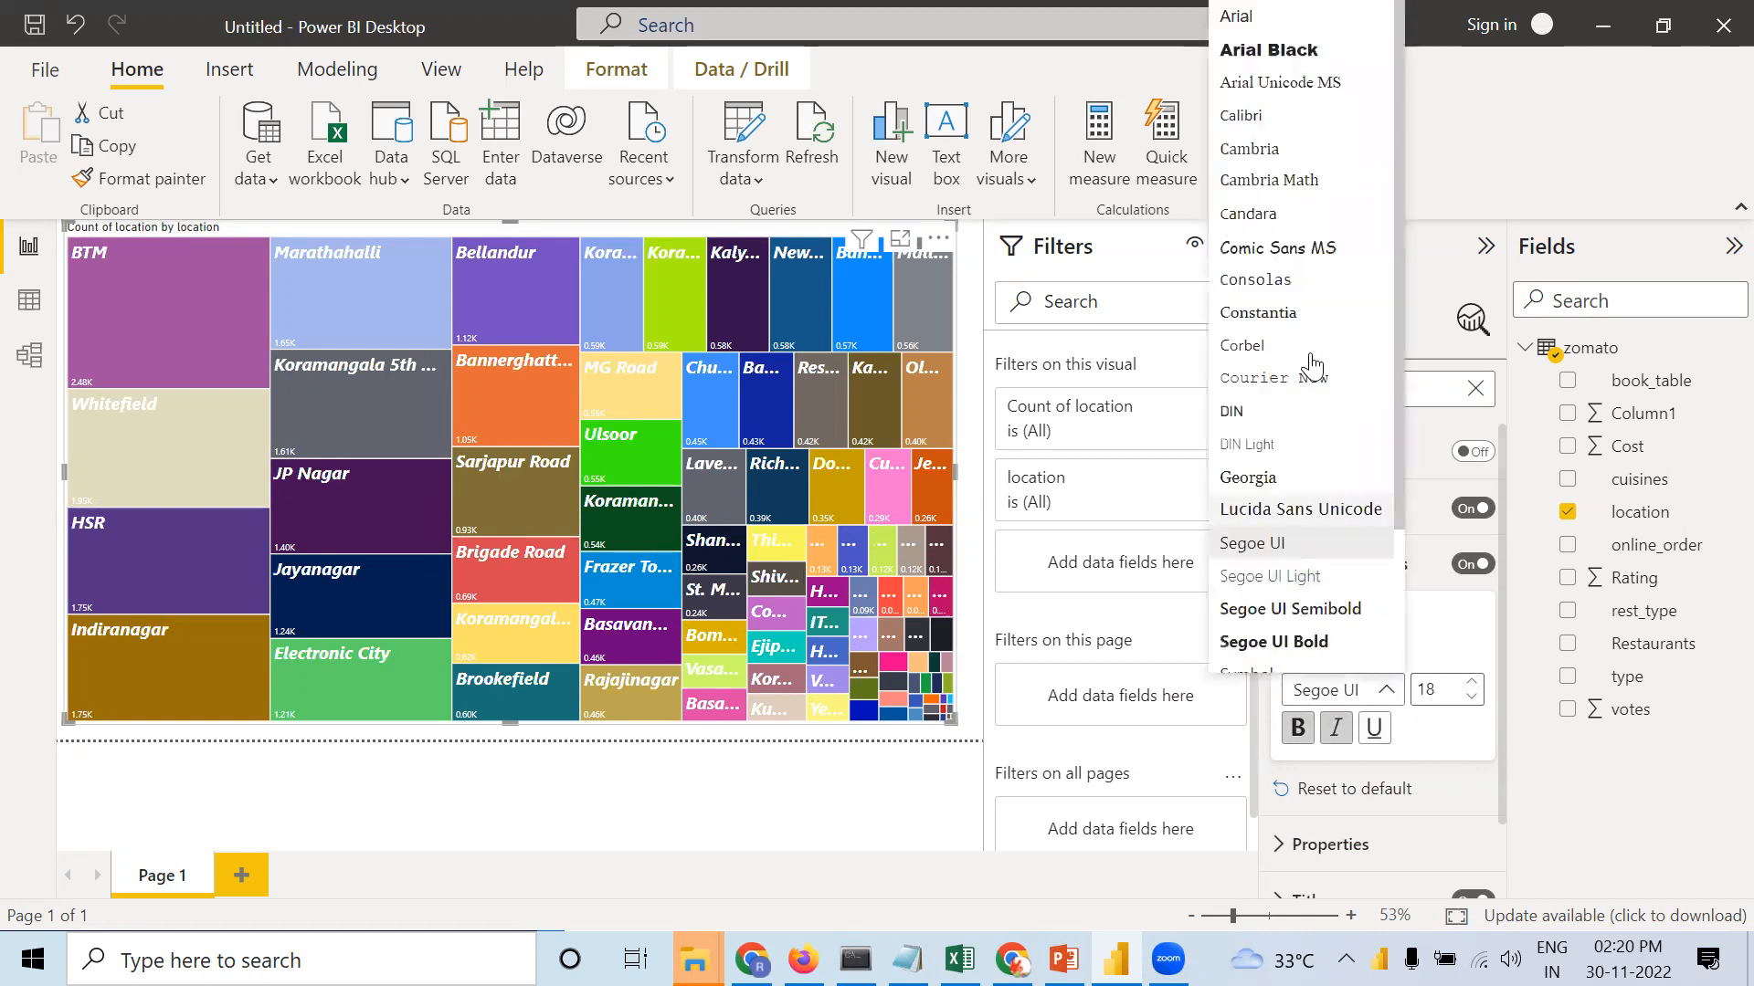
{"action": "left_click", "coordinate": [1268, 248]}
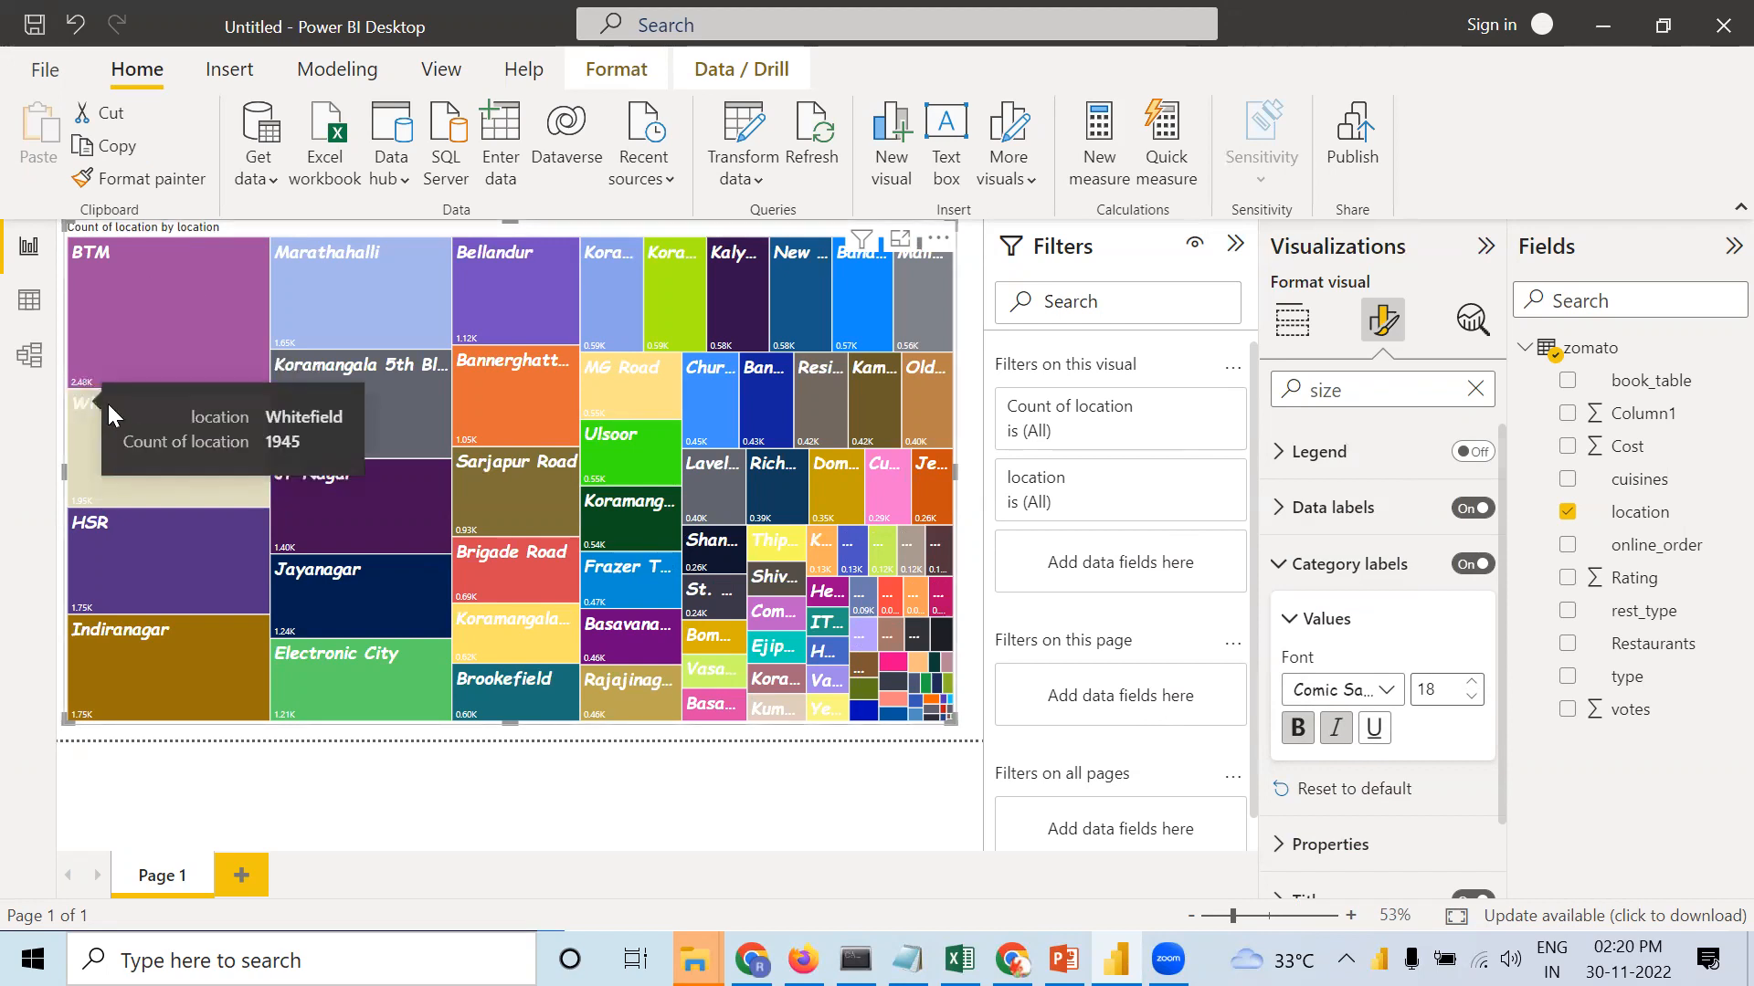
{"action": "mouse_move", "coordinate": [91, 383]}
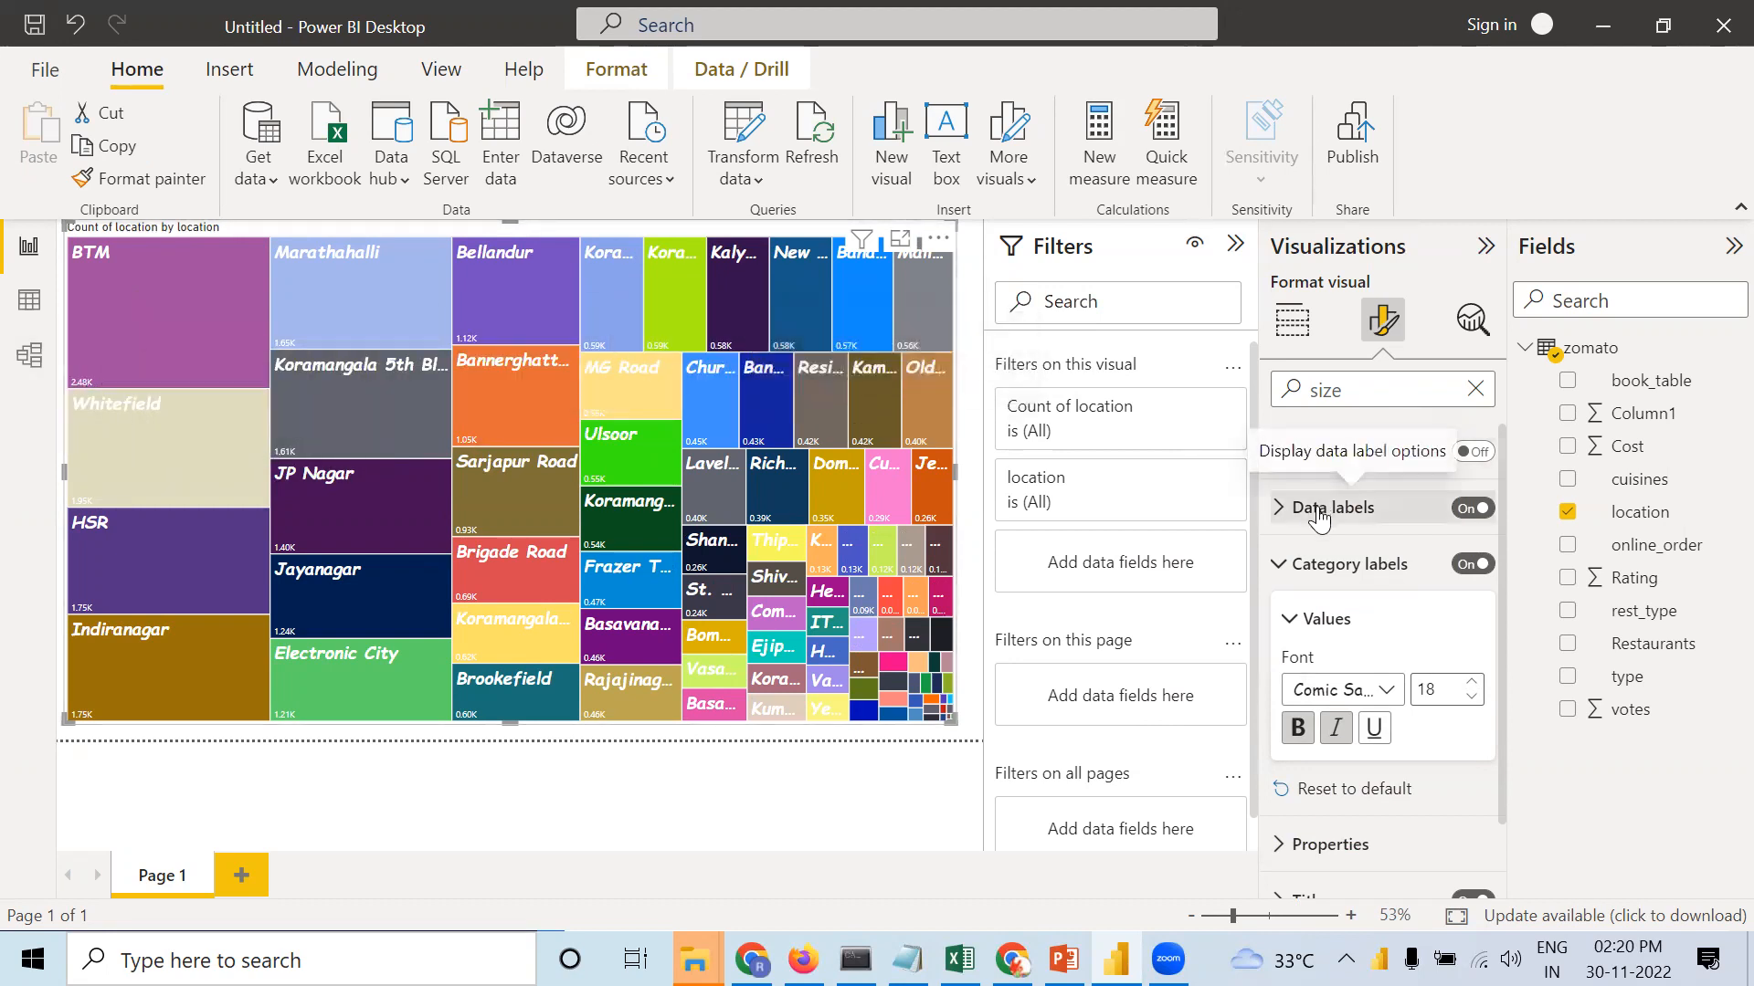
Set the font size of the treemap's data labels to 17.
{"action": "left_click", "coordinate": [1278, 568]}
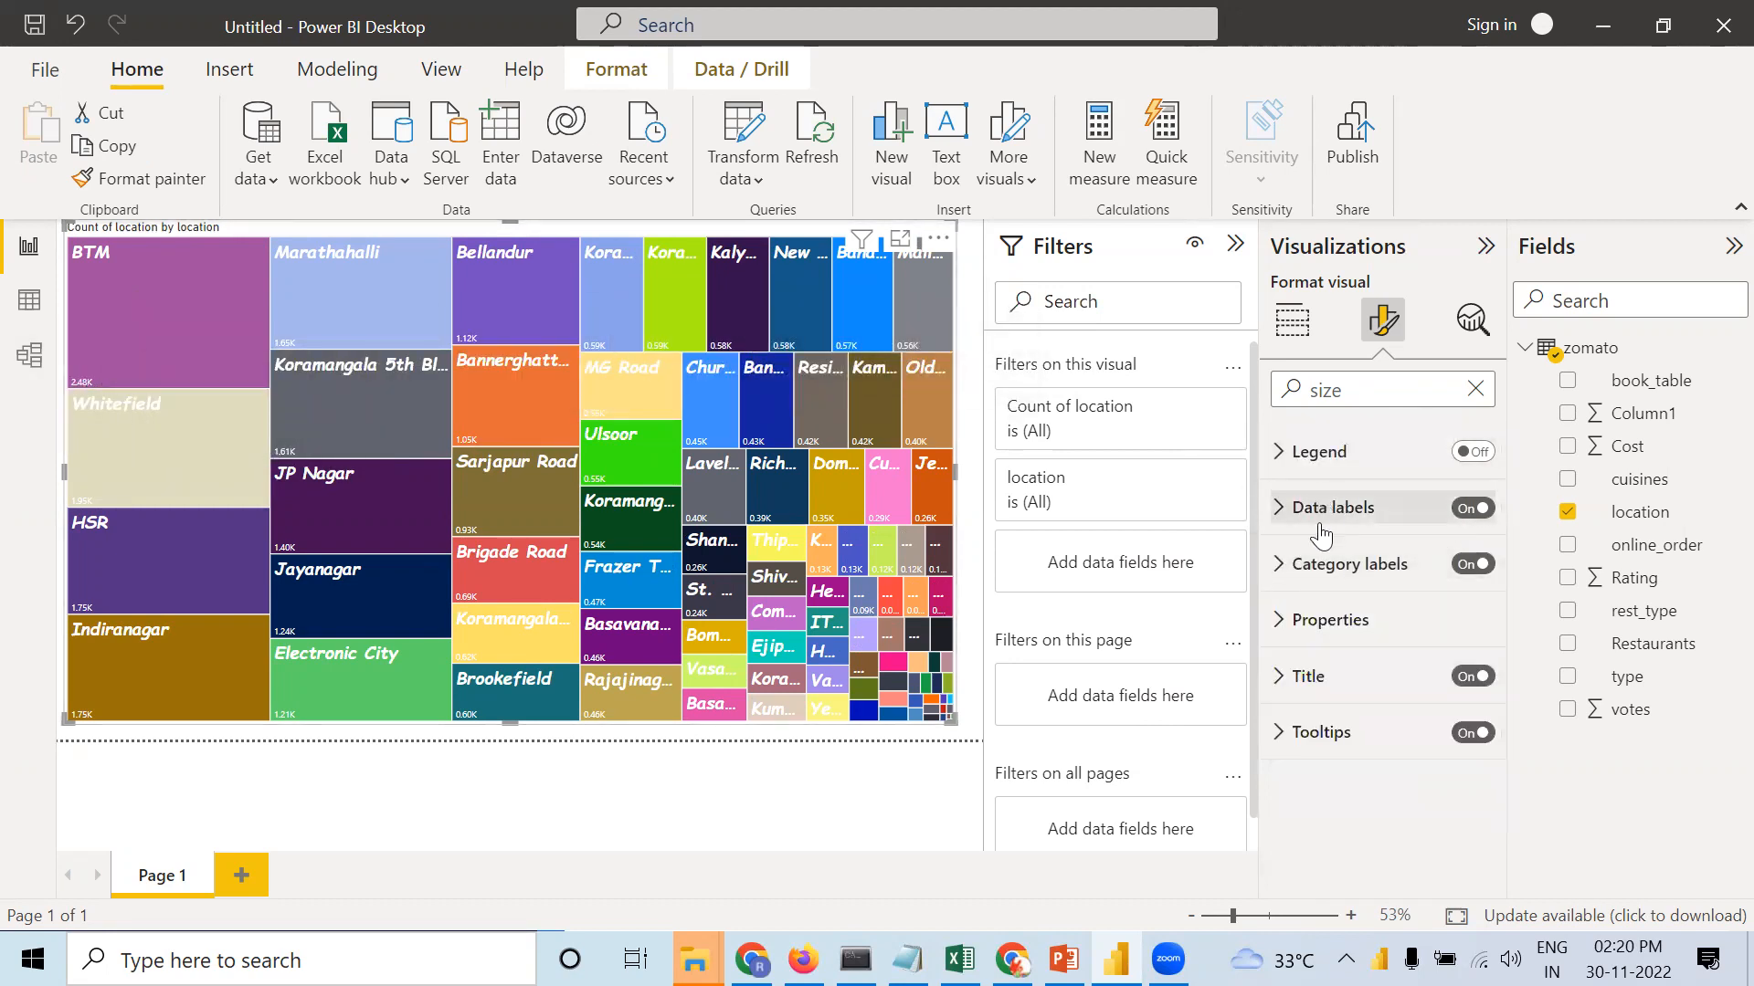
{"action": "left_click", "coordinate": [1287, 509]}
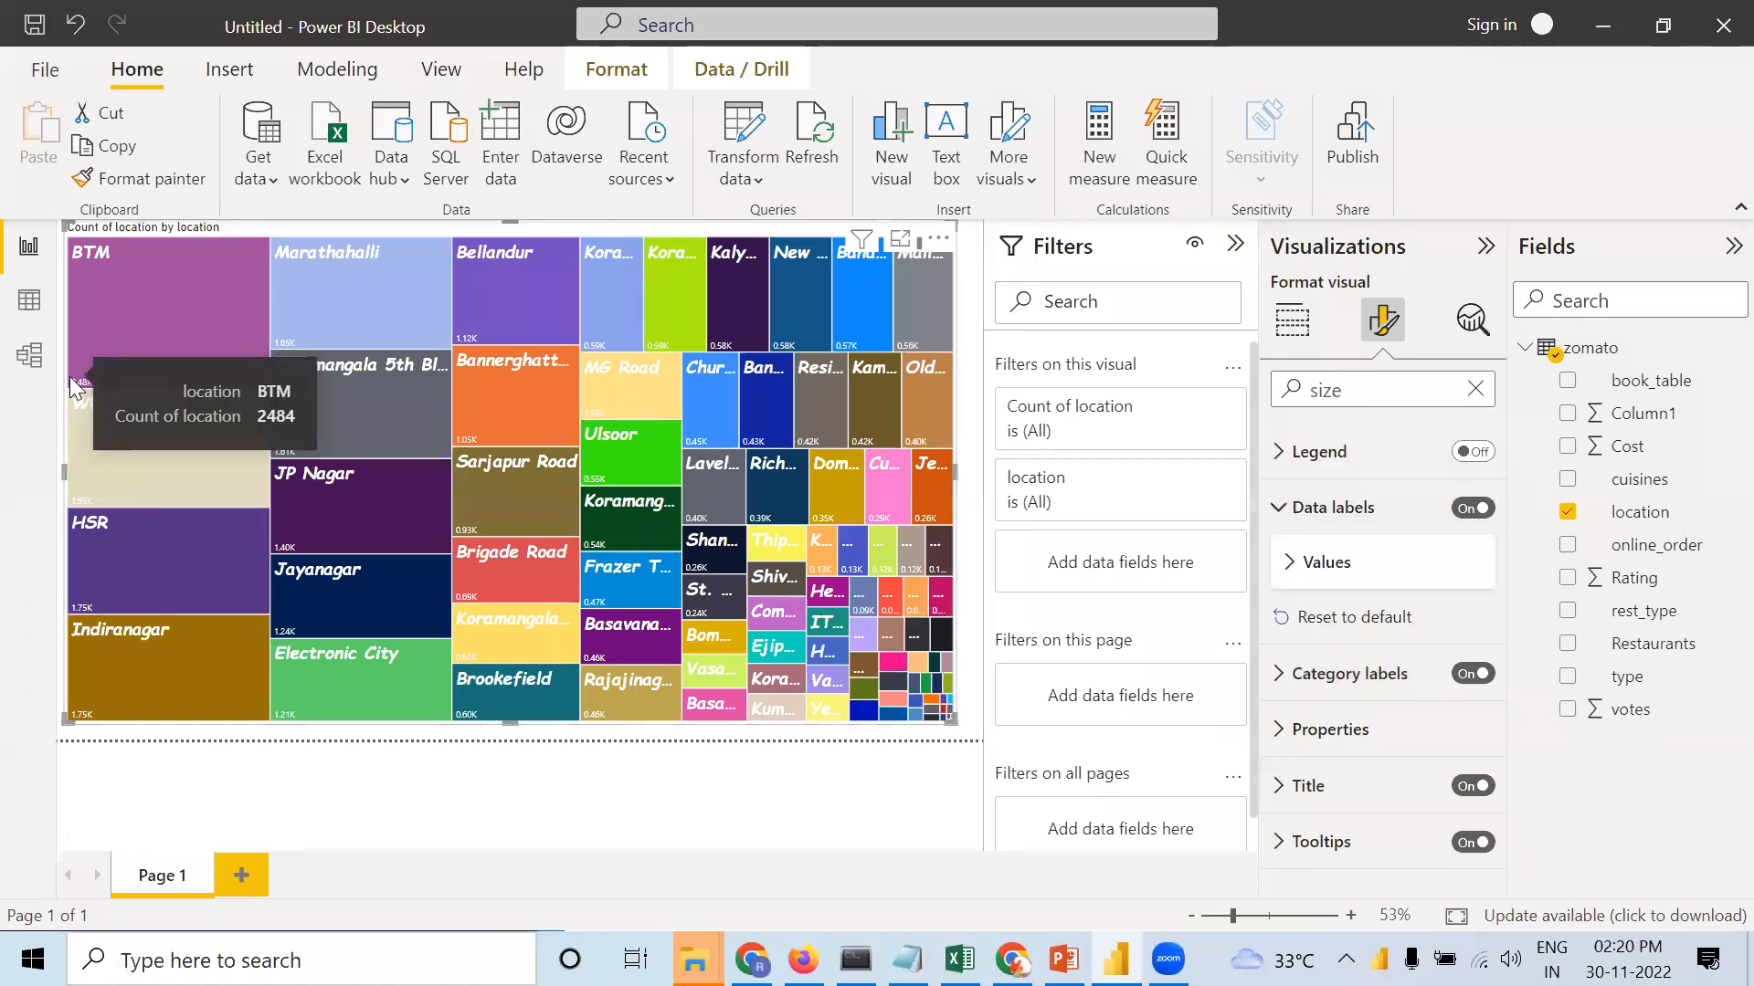
{"action": "left_click", "coordinate": [1290, 562]}
{"action": "left_click", "coordinate": [1471, 627]}
{"action": "left_click", "coordinate": [1471, 627]}
{"action": "left_click", "coordinate": [1470, 627]}
{"action": "left_click", "coordinate": [1472, 627]}
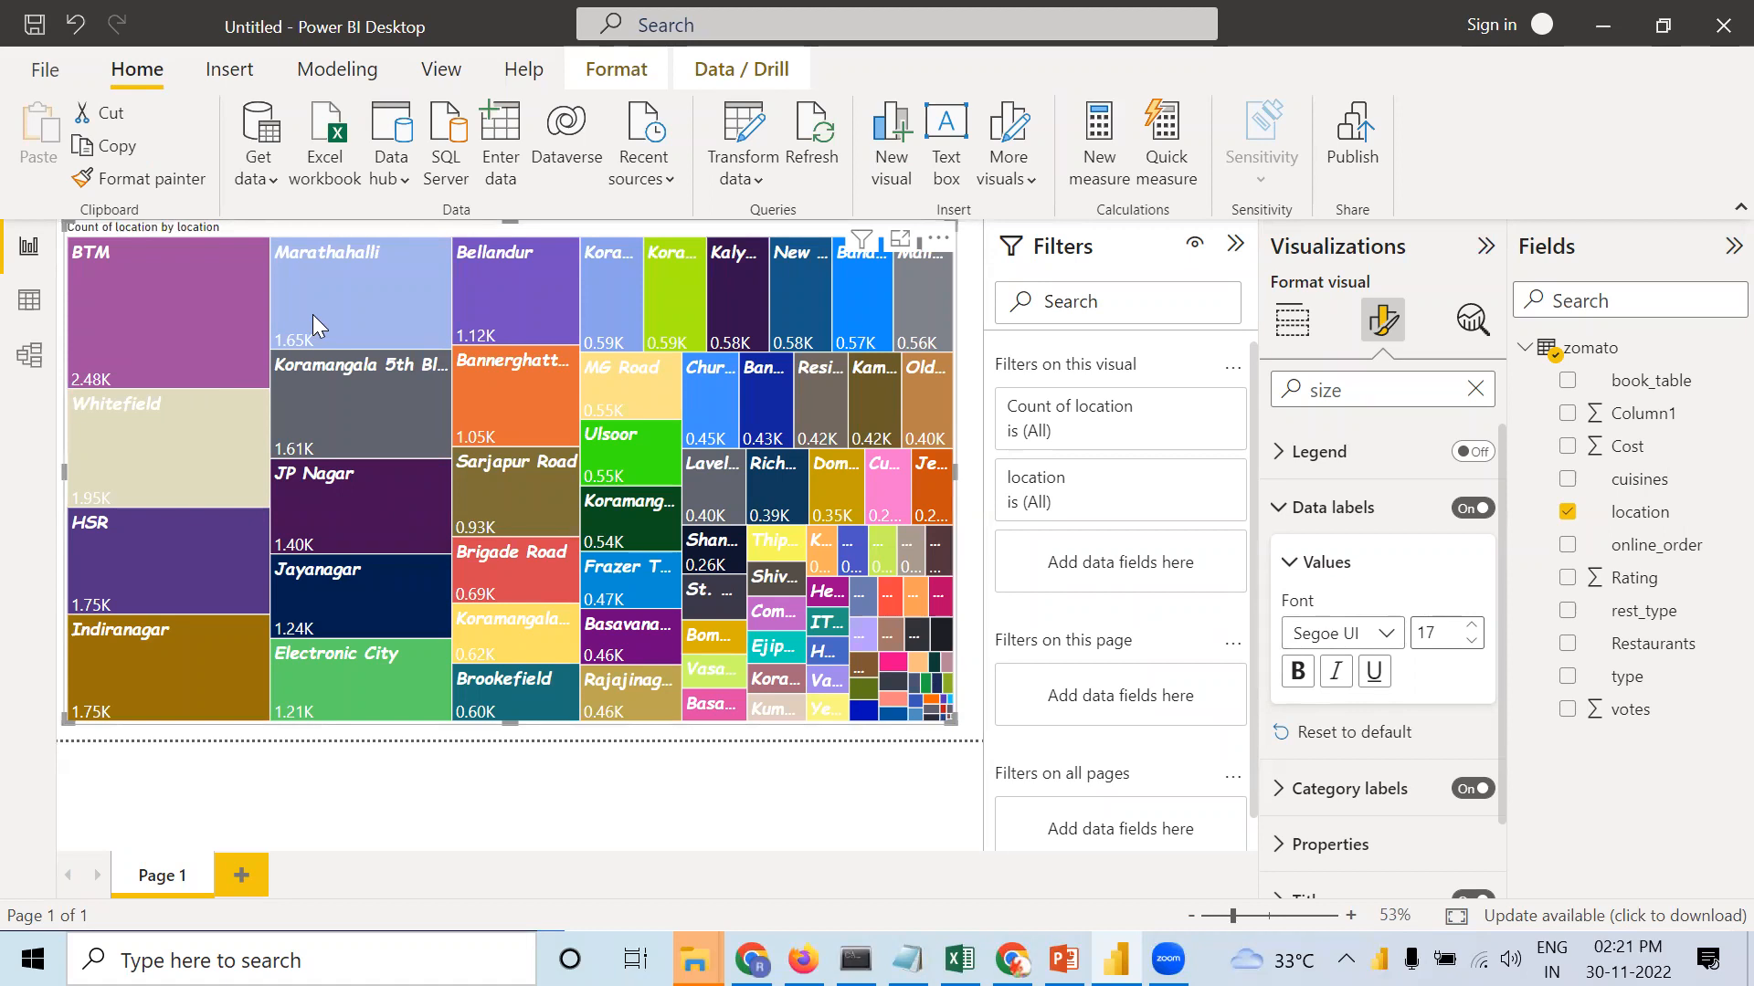
{"action": "mouse_move", "coordinate": [312, 324]}
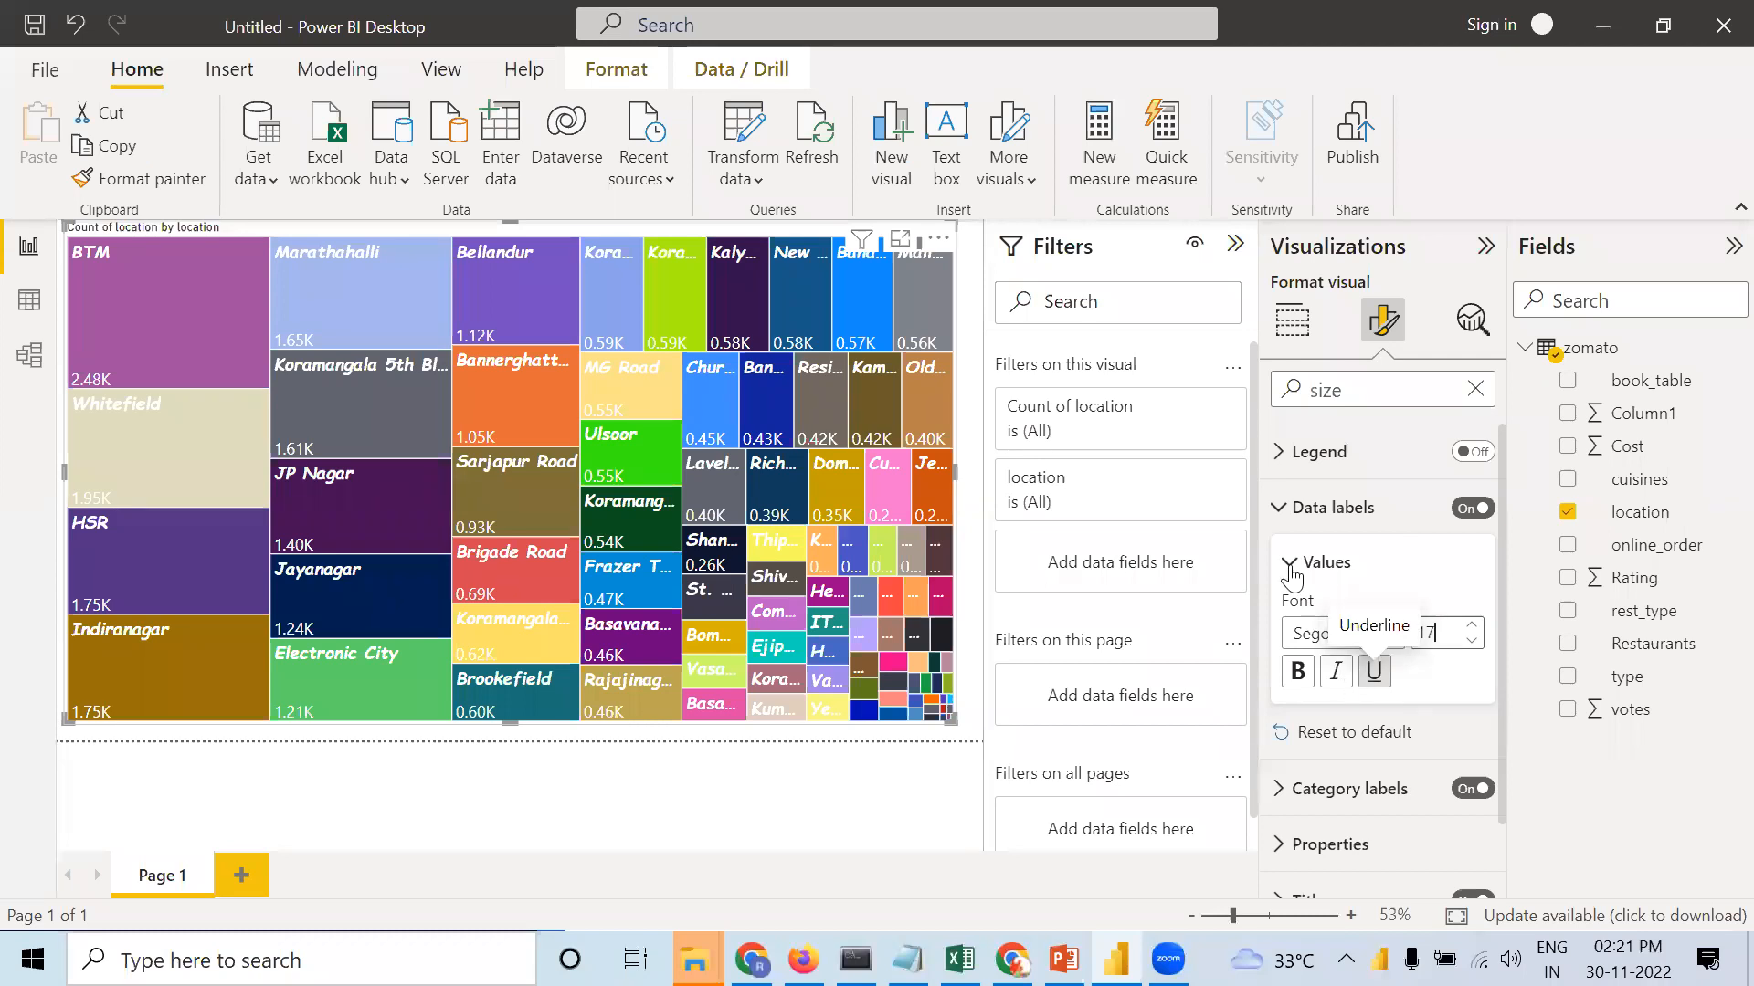
{"action": "left_click", "coordinate": [1278, 507]}
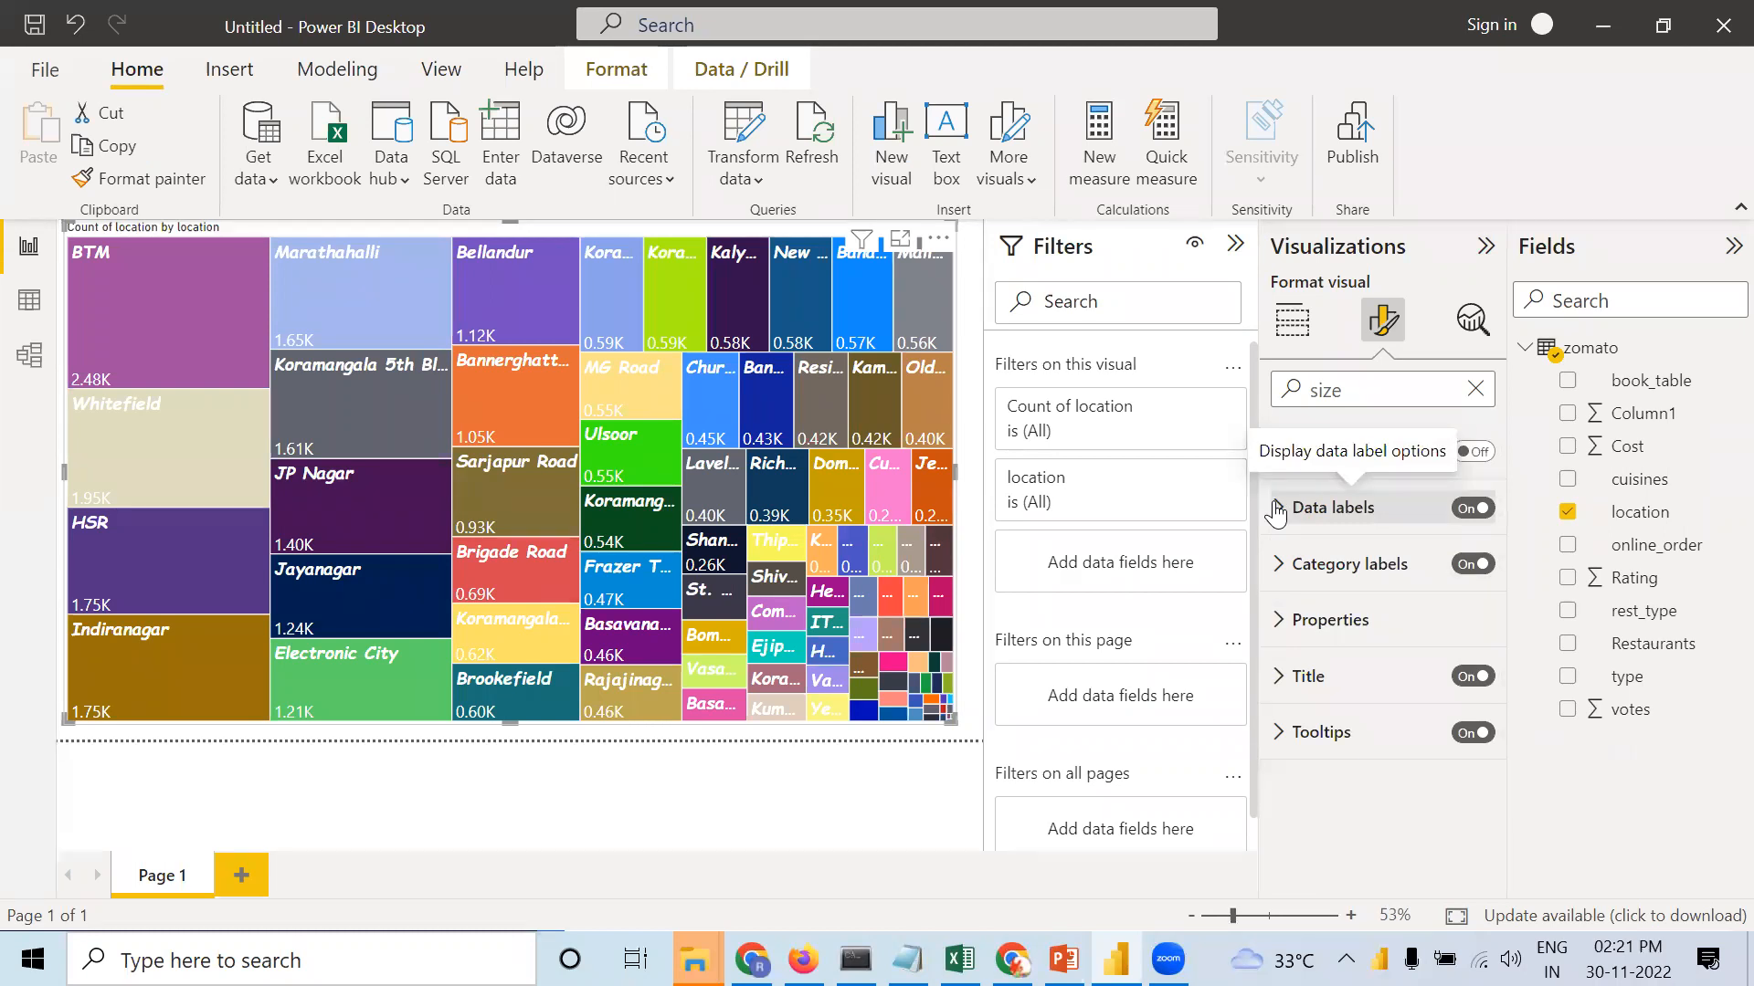
Build an enlarged treemap on a new report page with location as the category and the count of location as values.
{"action": "left_click", "coordinate": [239, 875]}
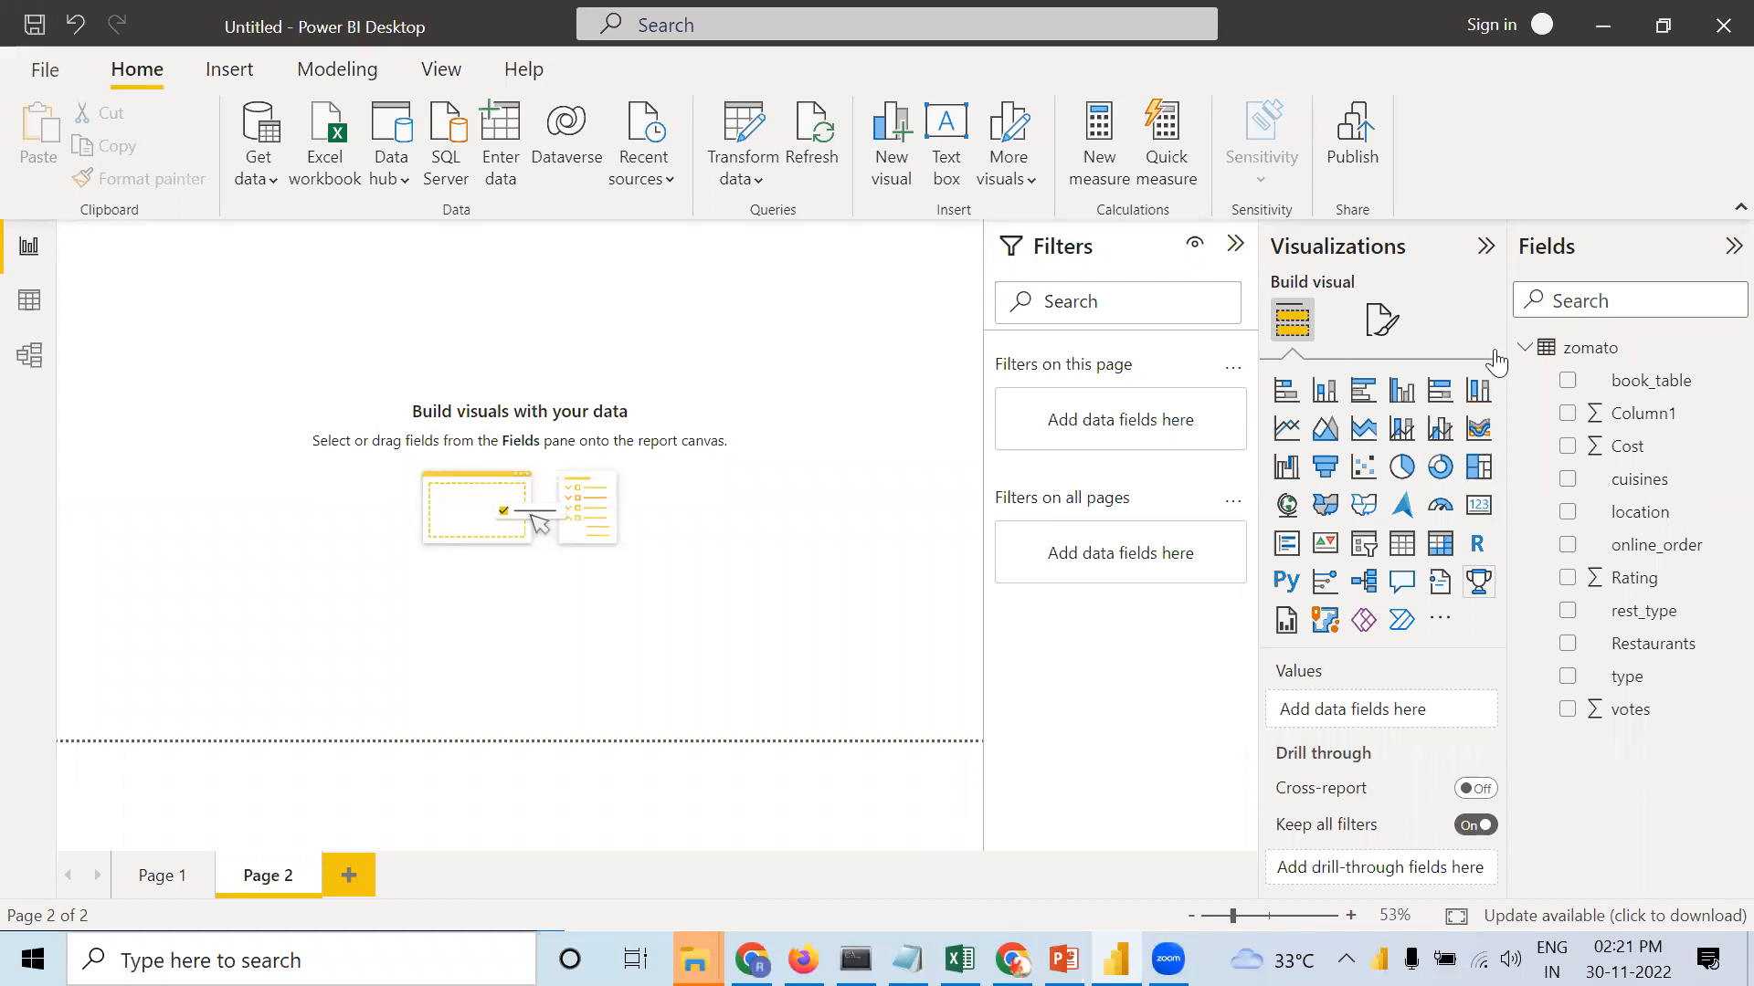
{"action": "left_click", "coordinate": [1479, 467]}
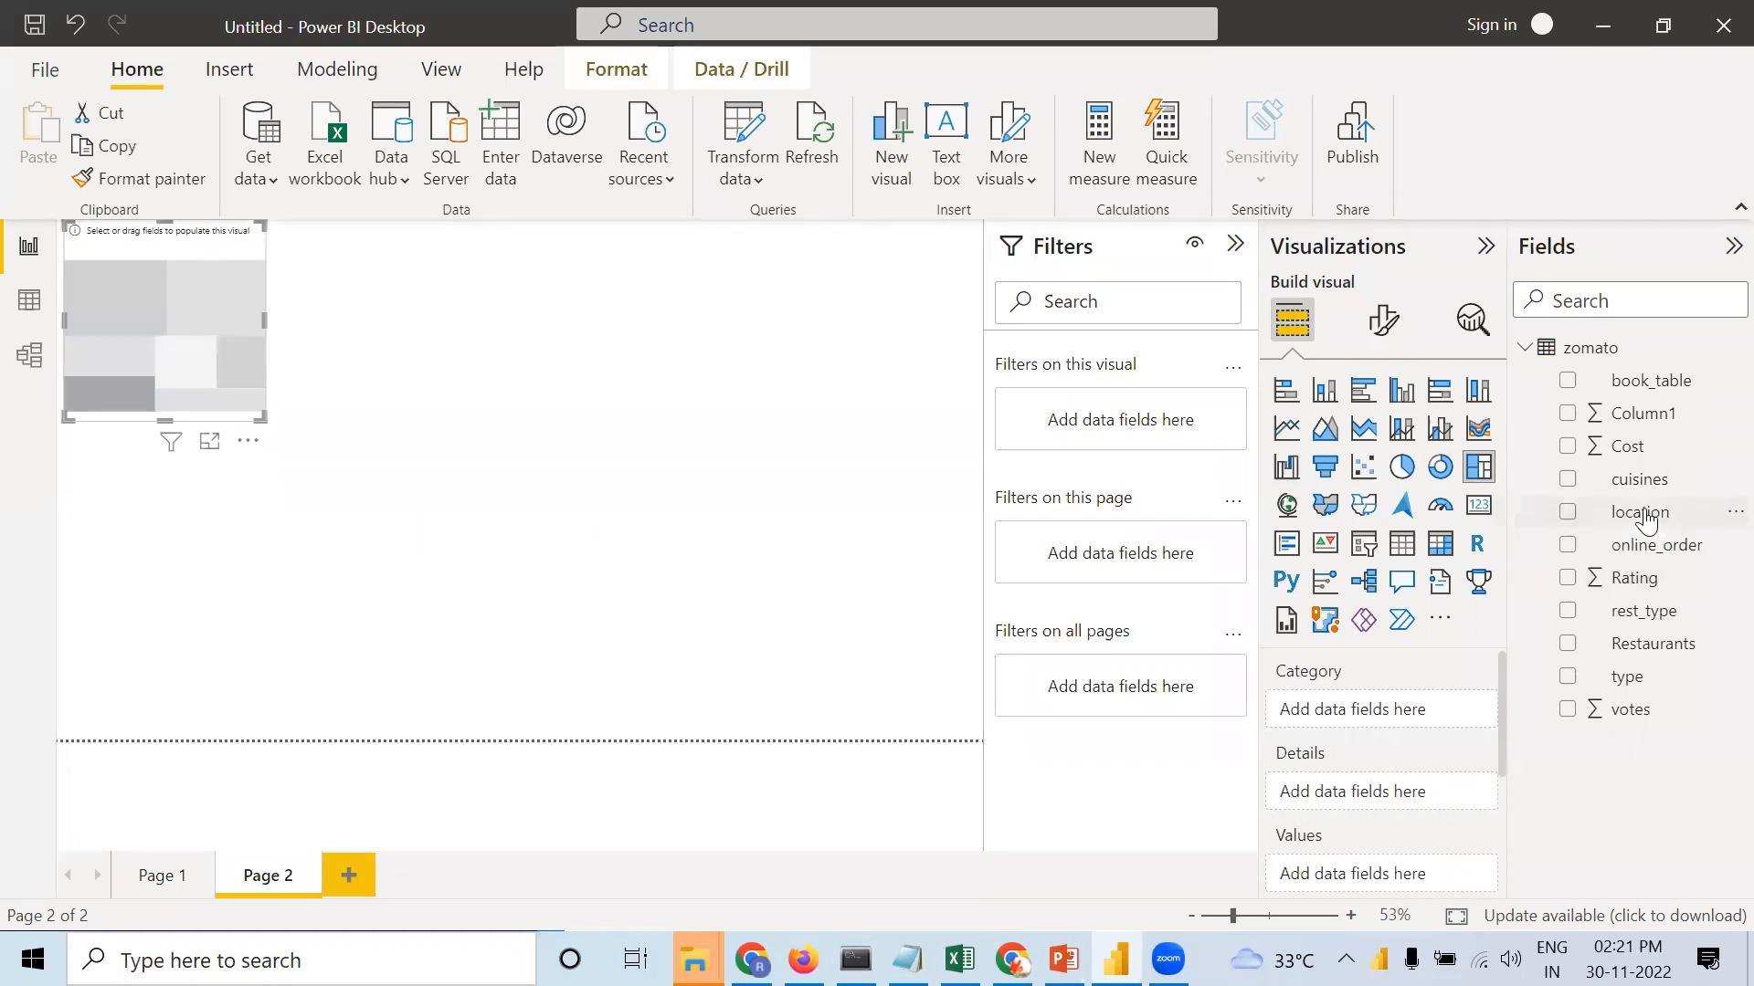
{"action": "left_click_drag", "start_coordinate": [1647, 519], "coordinate": [1382, 712]}
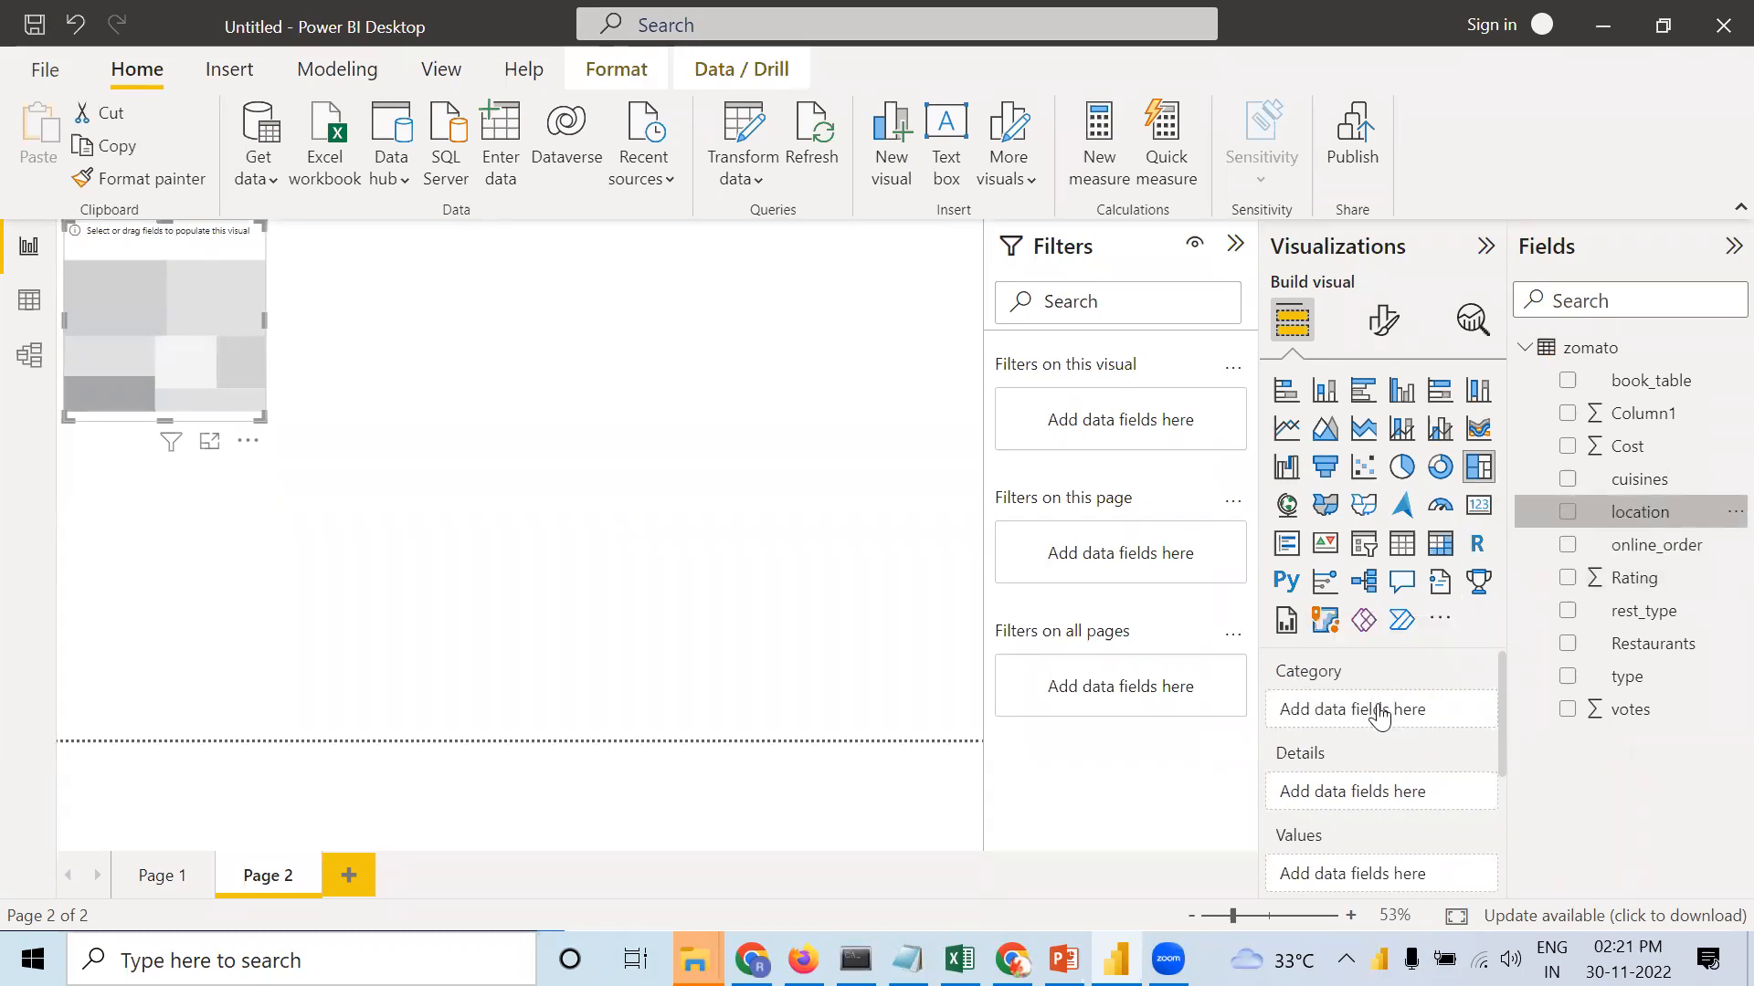
{"action": "left_click", "coordinate": [1679, 516]}
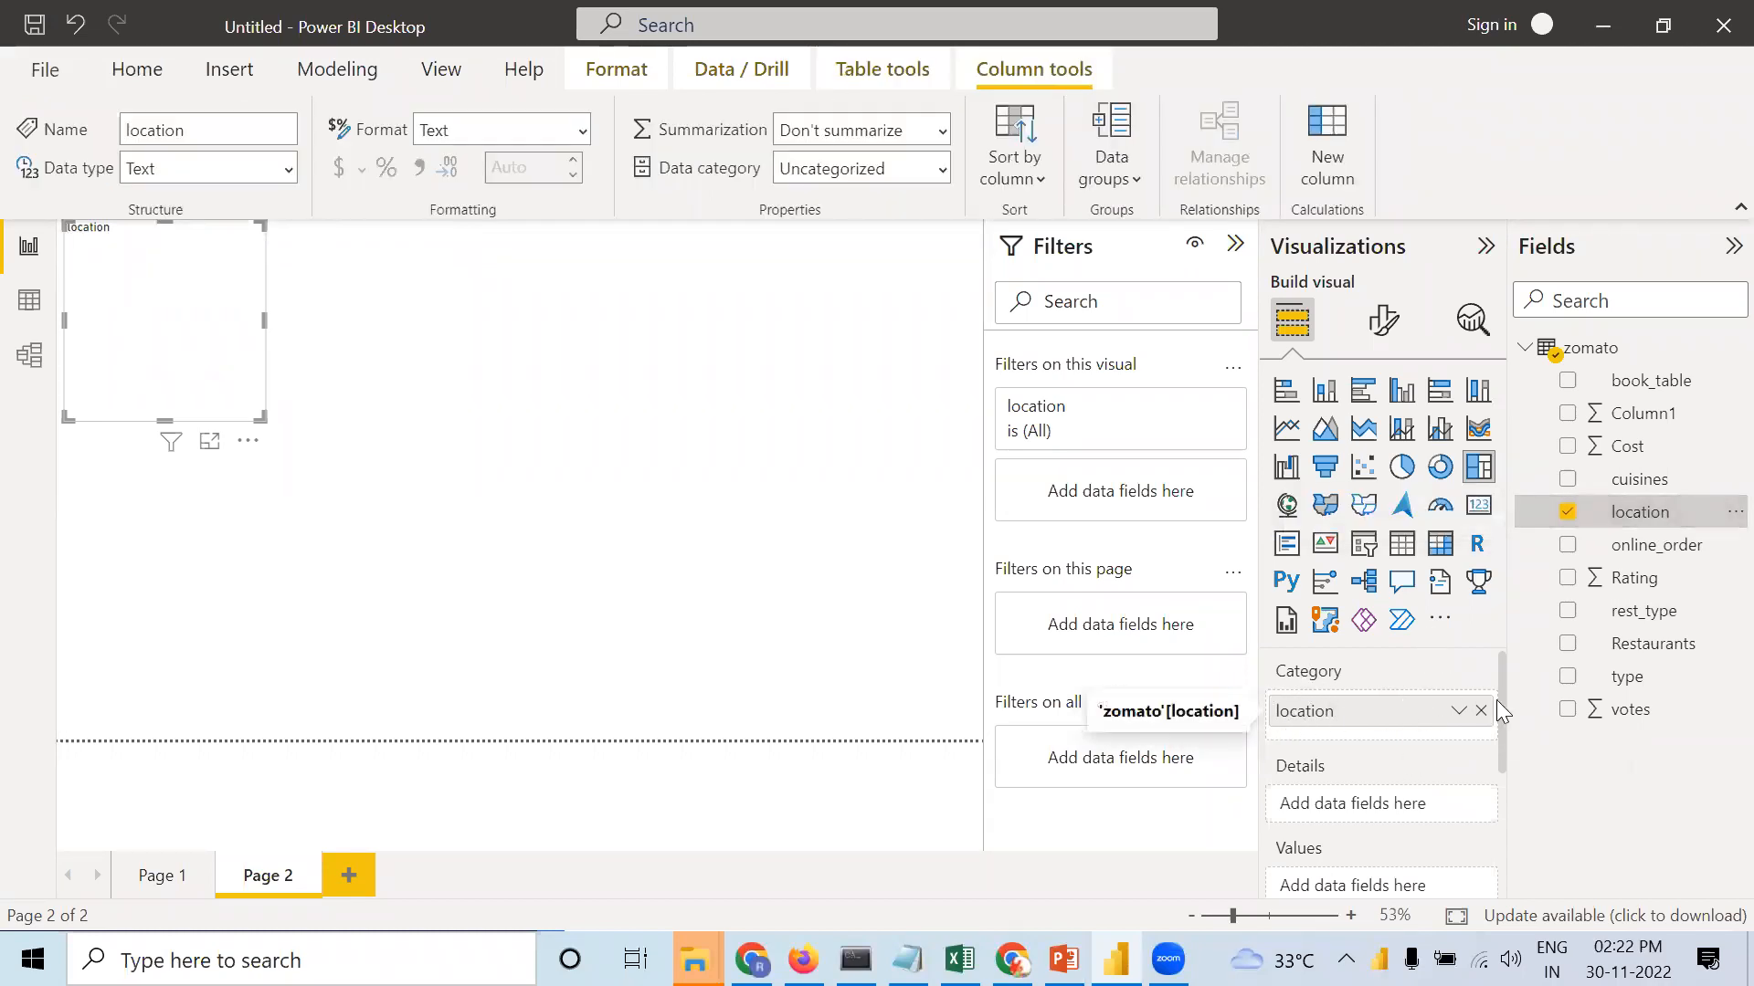
{"action": "mouse_move", "coordinate": [1501, 711]}
{"action": "left_mouse_down"}
{"action": "mouse_move", "coordinate": [1504, 749]}
{"action": "mouse_move", "coordinate": [1503, 734]}
{"action": "left_mouse_up"}
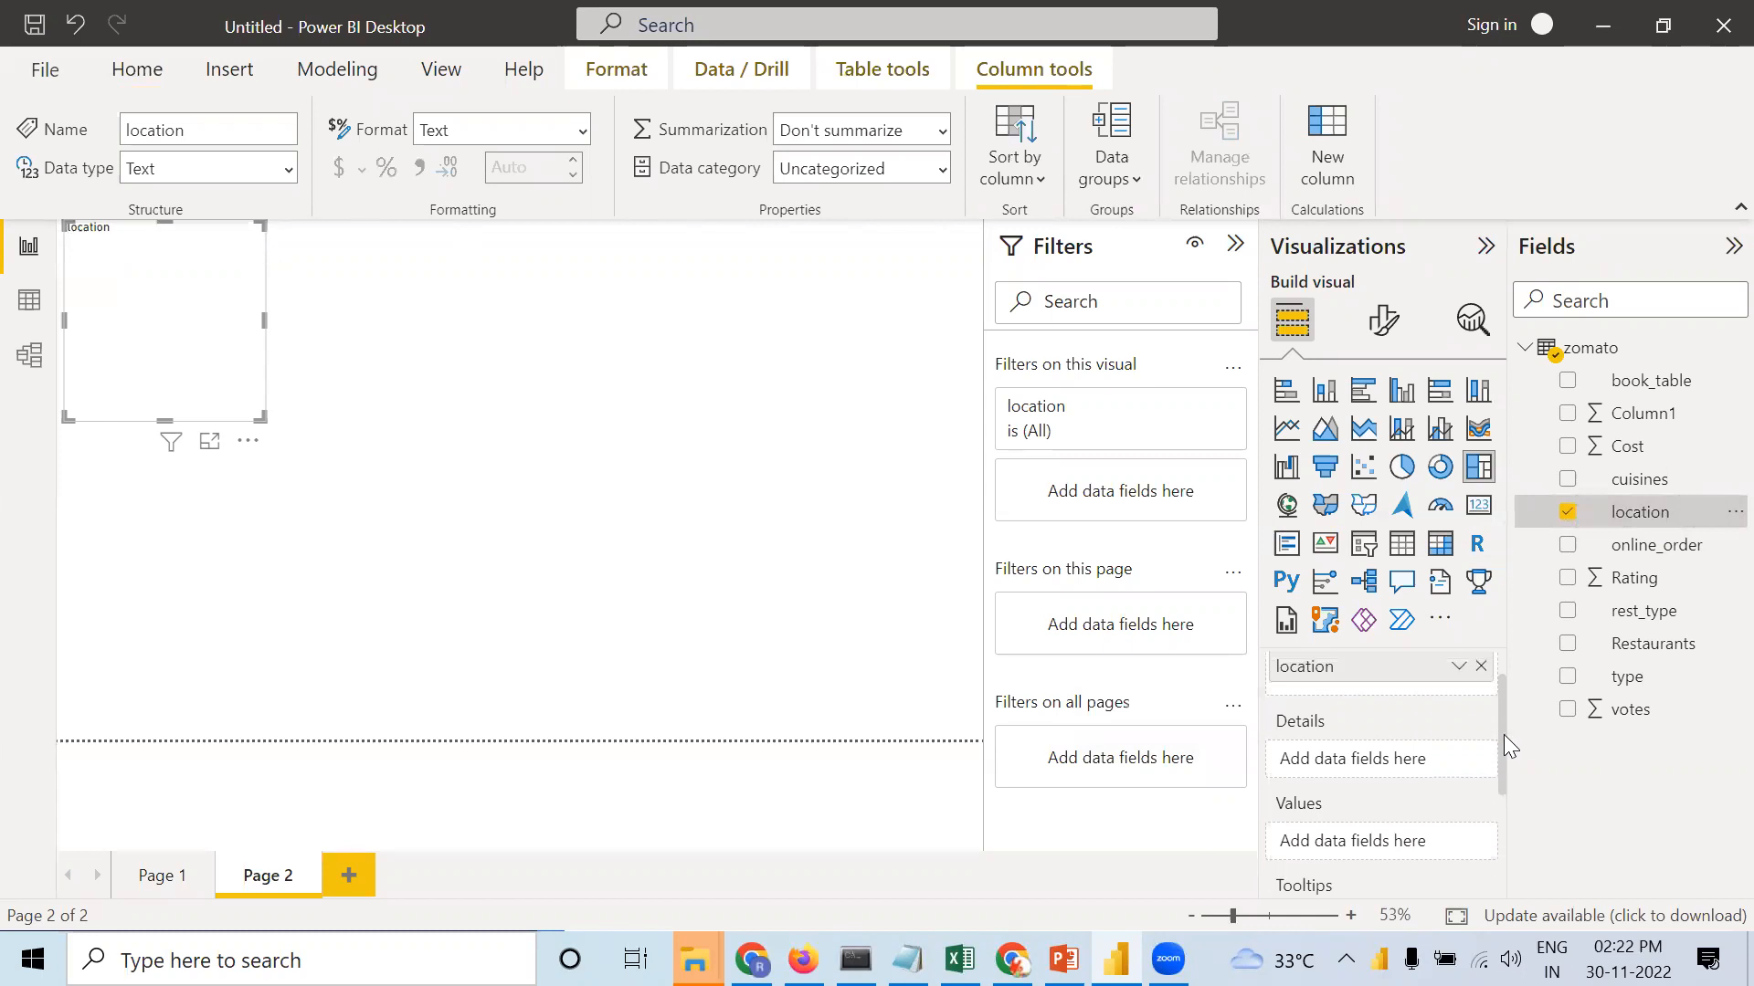
{"action": "left_click_drag", "start_coordinate": [1635, 513], "coordinate": [1324, 835]}
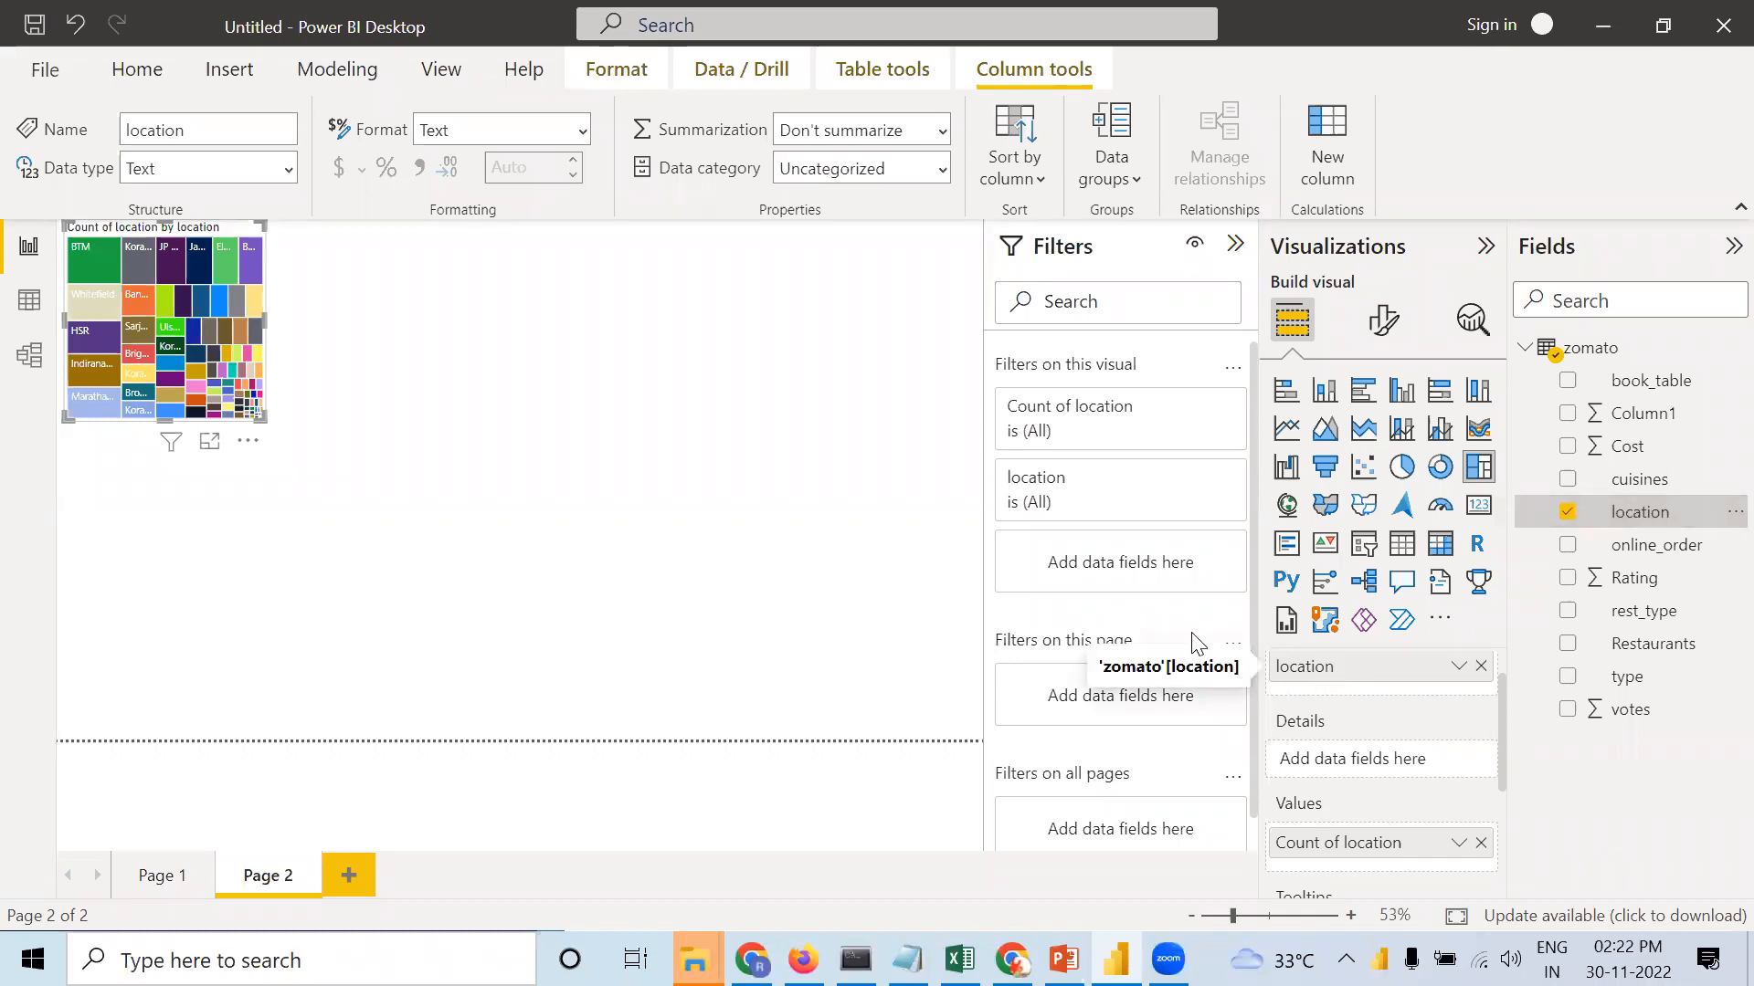
{"action": "left_click_drag", "start_coordinate": [260, 416], "coordinate": [881, 738]}
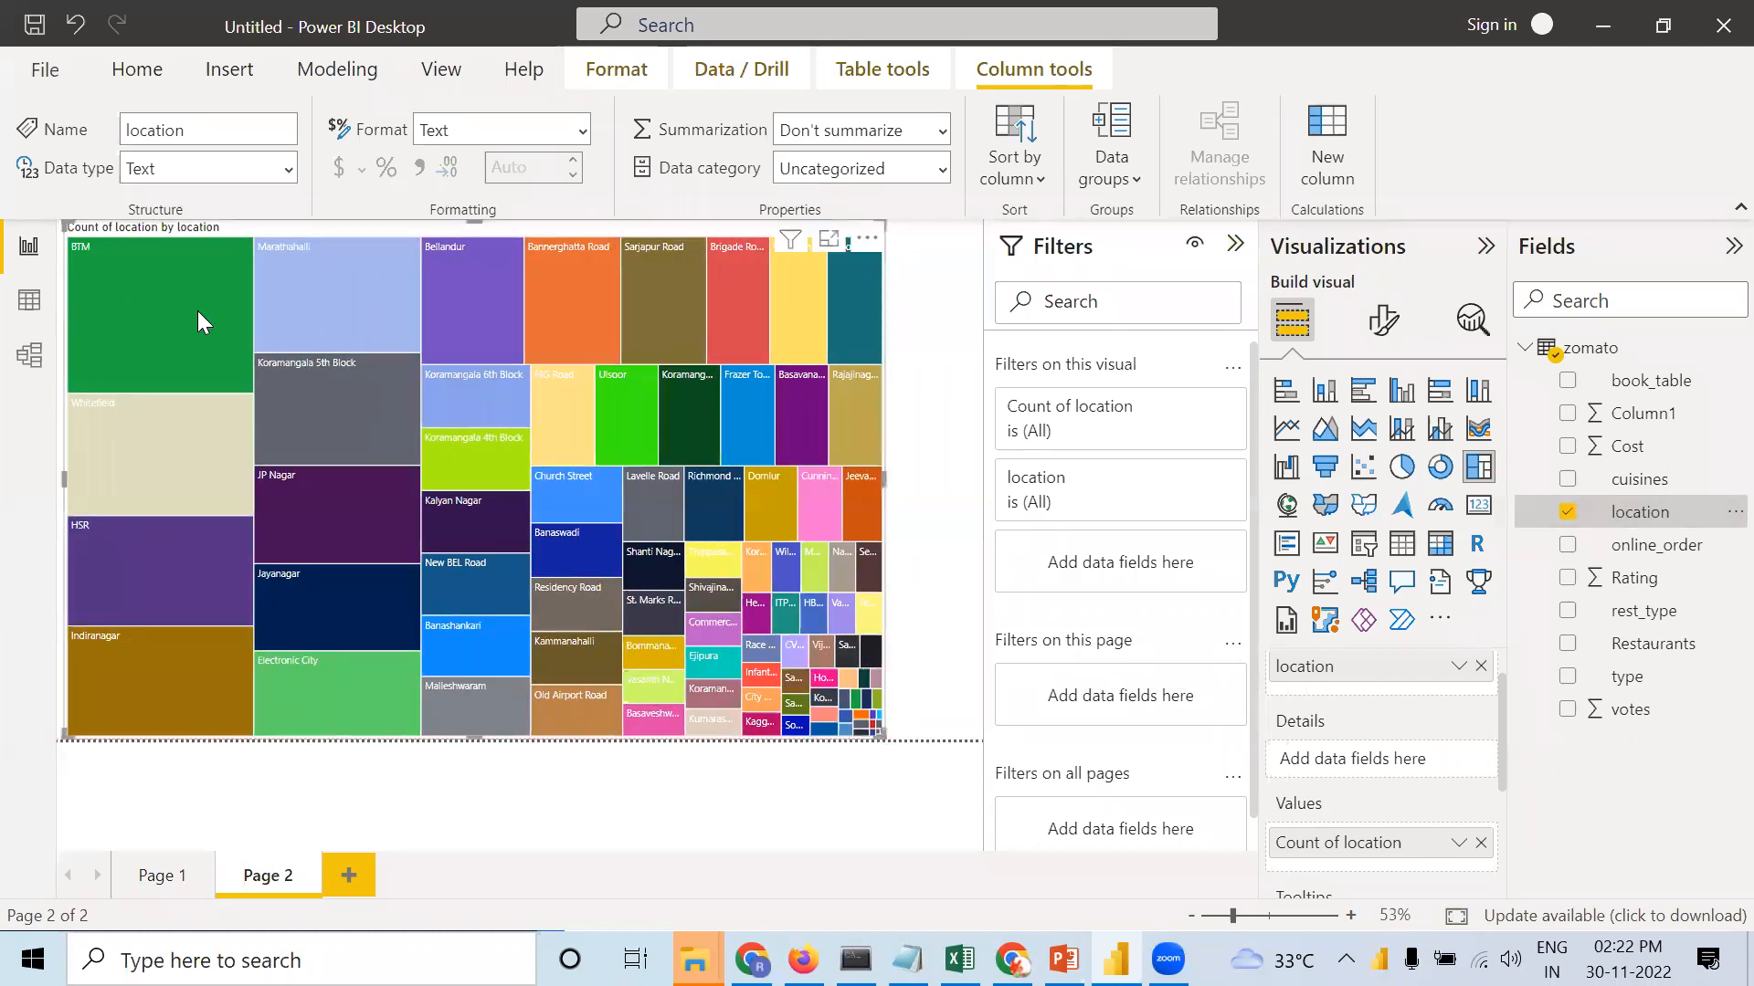
Compare the second page's treemap with Page 1 and delete the second report page.
{"action": "mouse_move", "coordinate": [150, 333]}
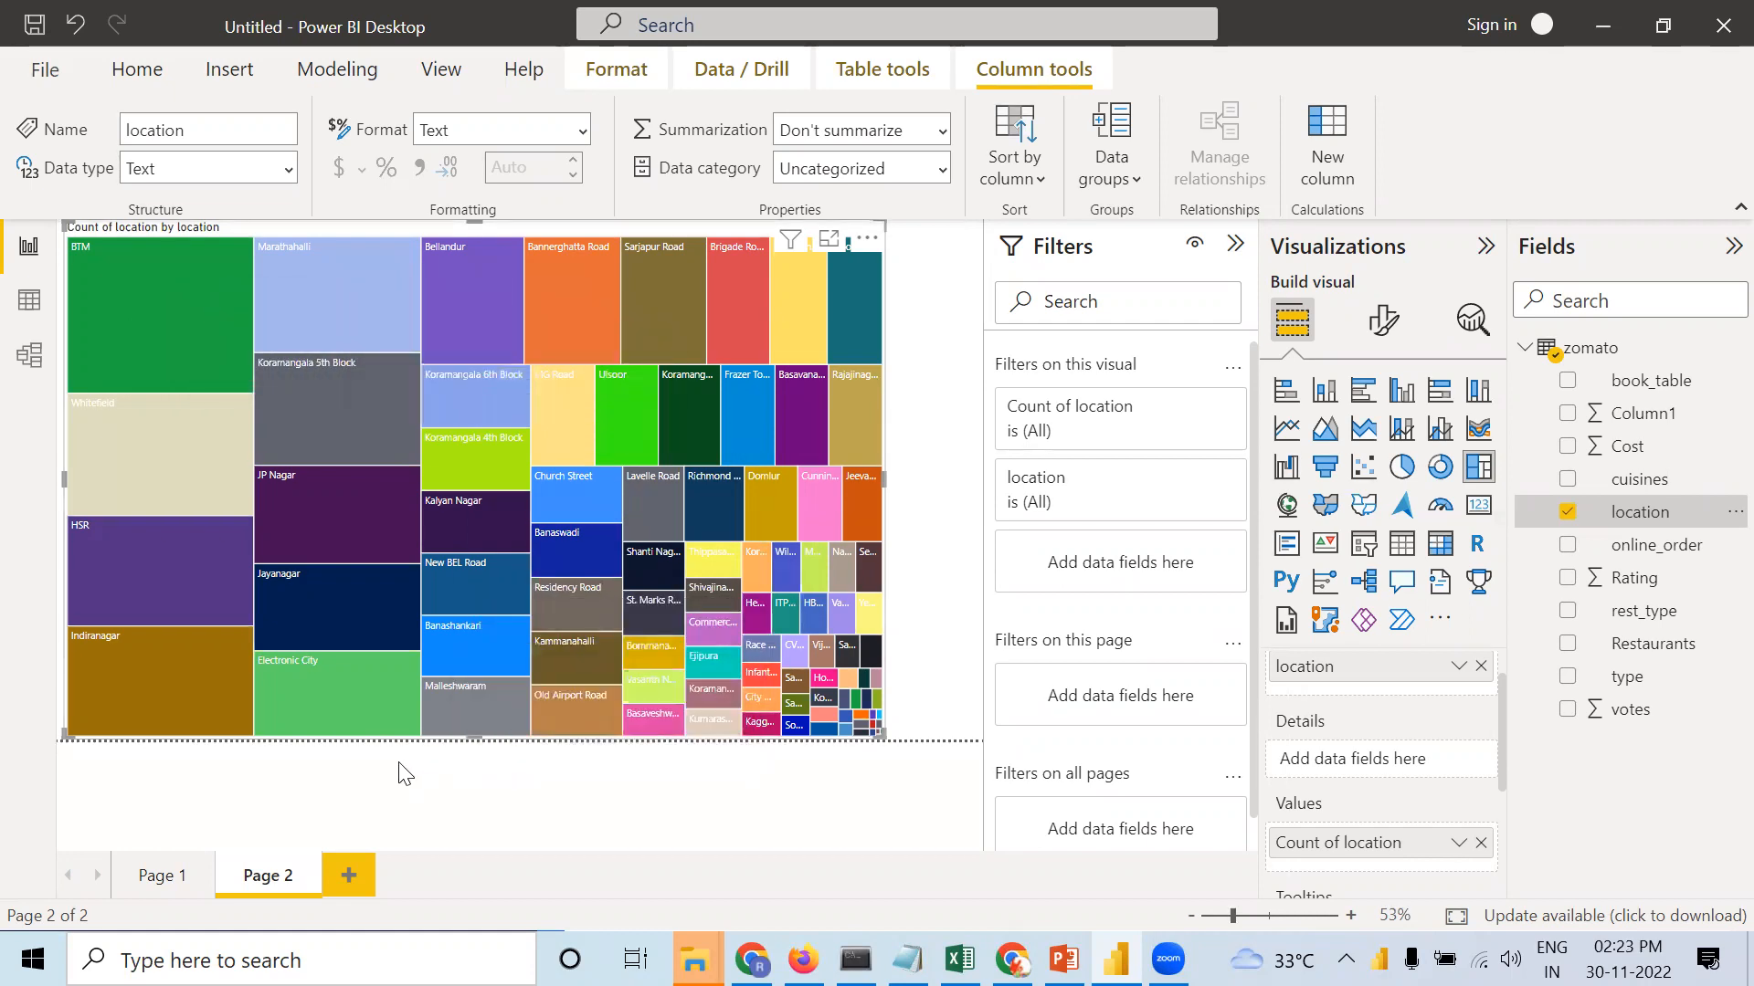
{"action": "left_click", "coordinate": [940, 648]}
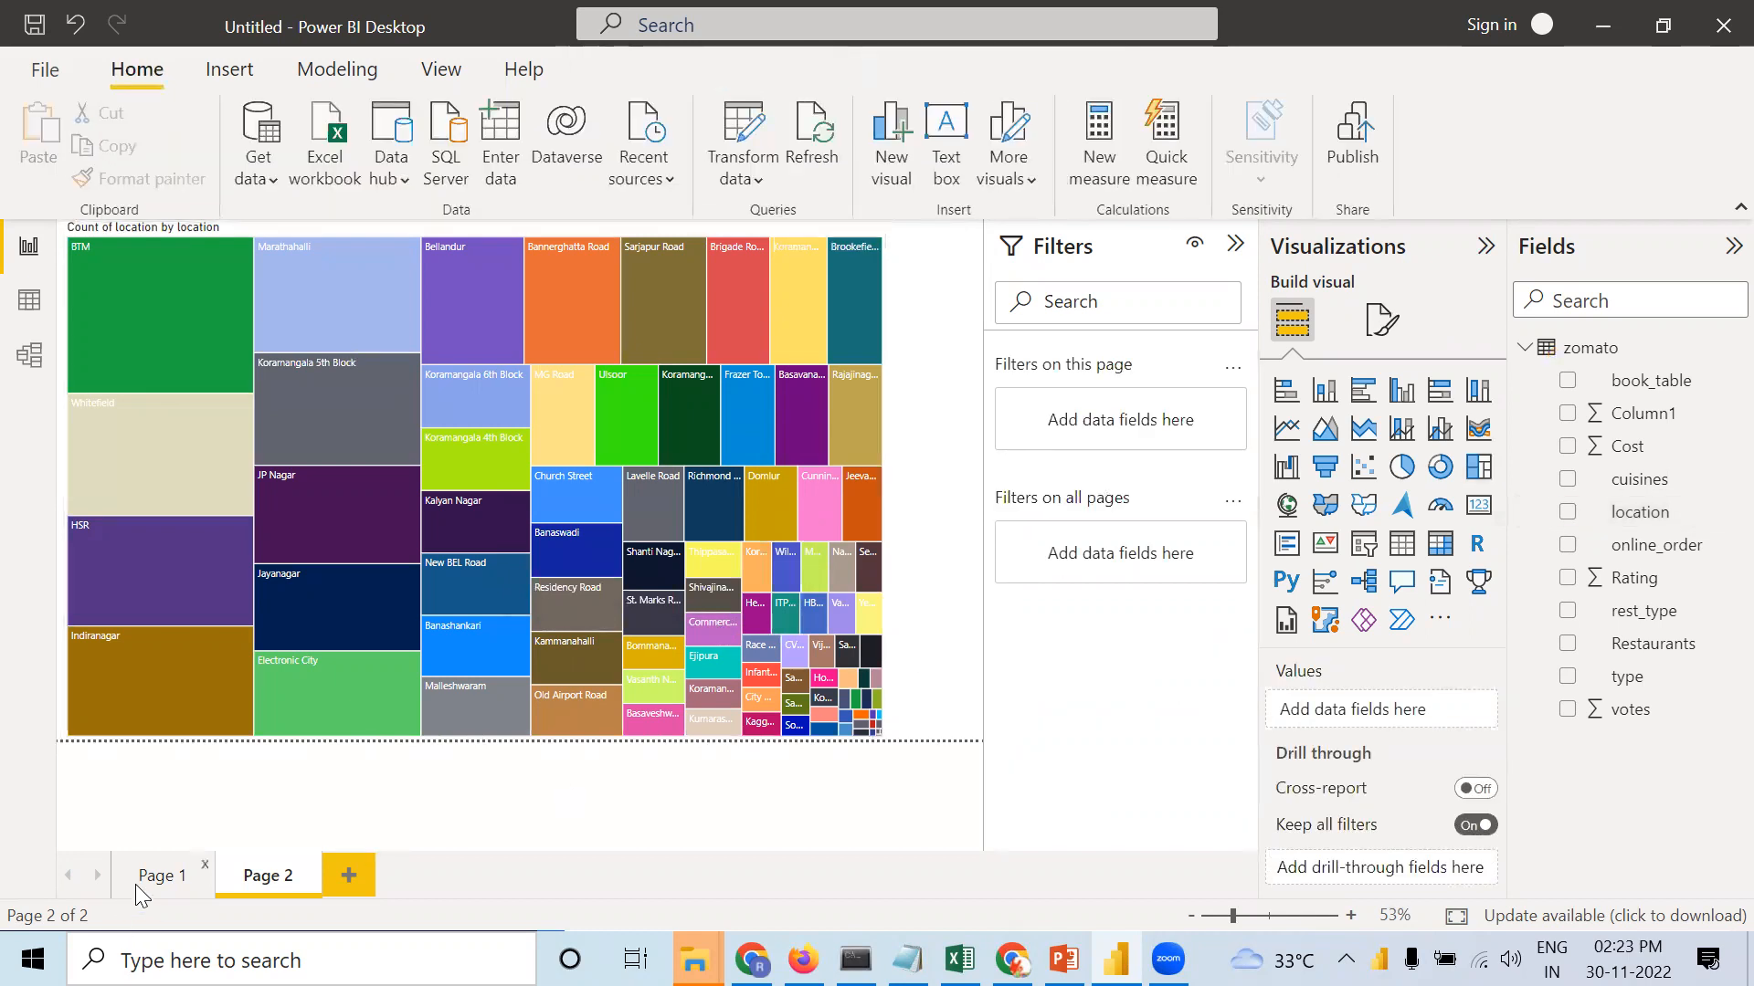
{"action": "left_click", "coordinate": [157, 875]}
{"action": "left_click", "coordinate": [274, 878]}
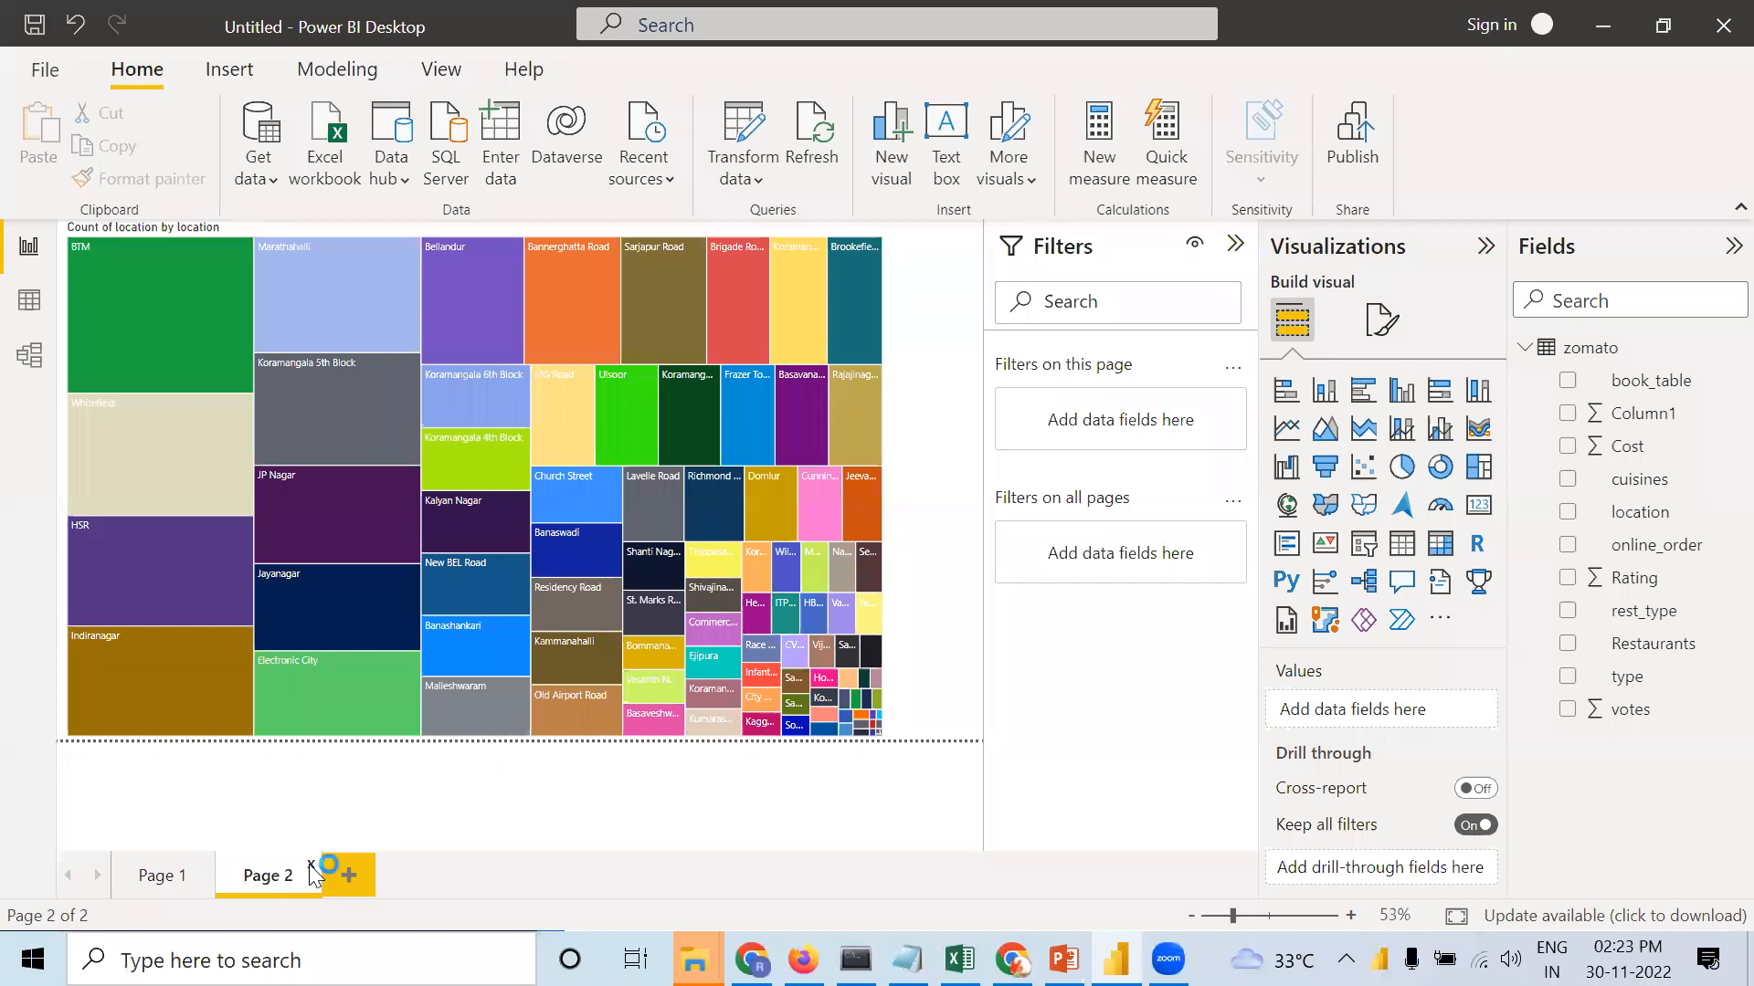
{"action": "left_click", "coordinate": [311, 865]}
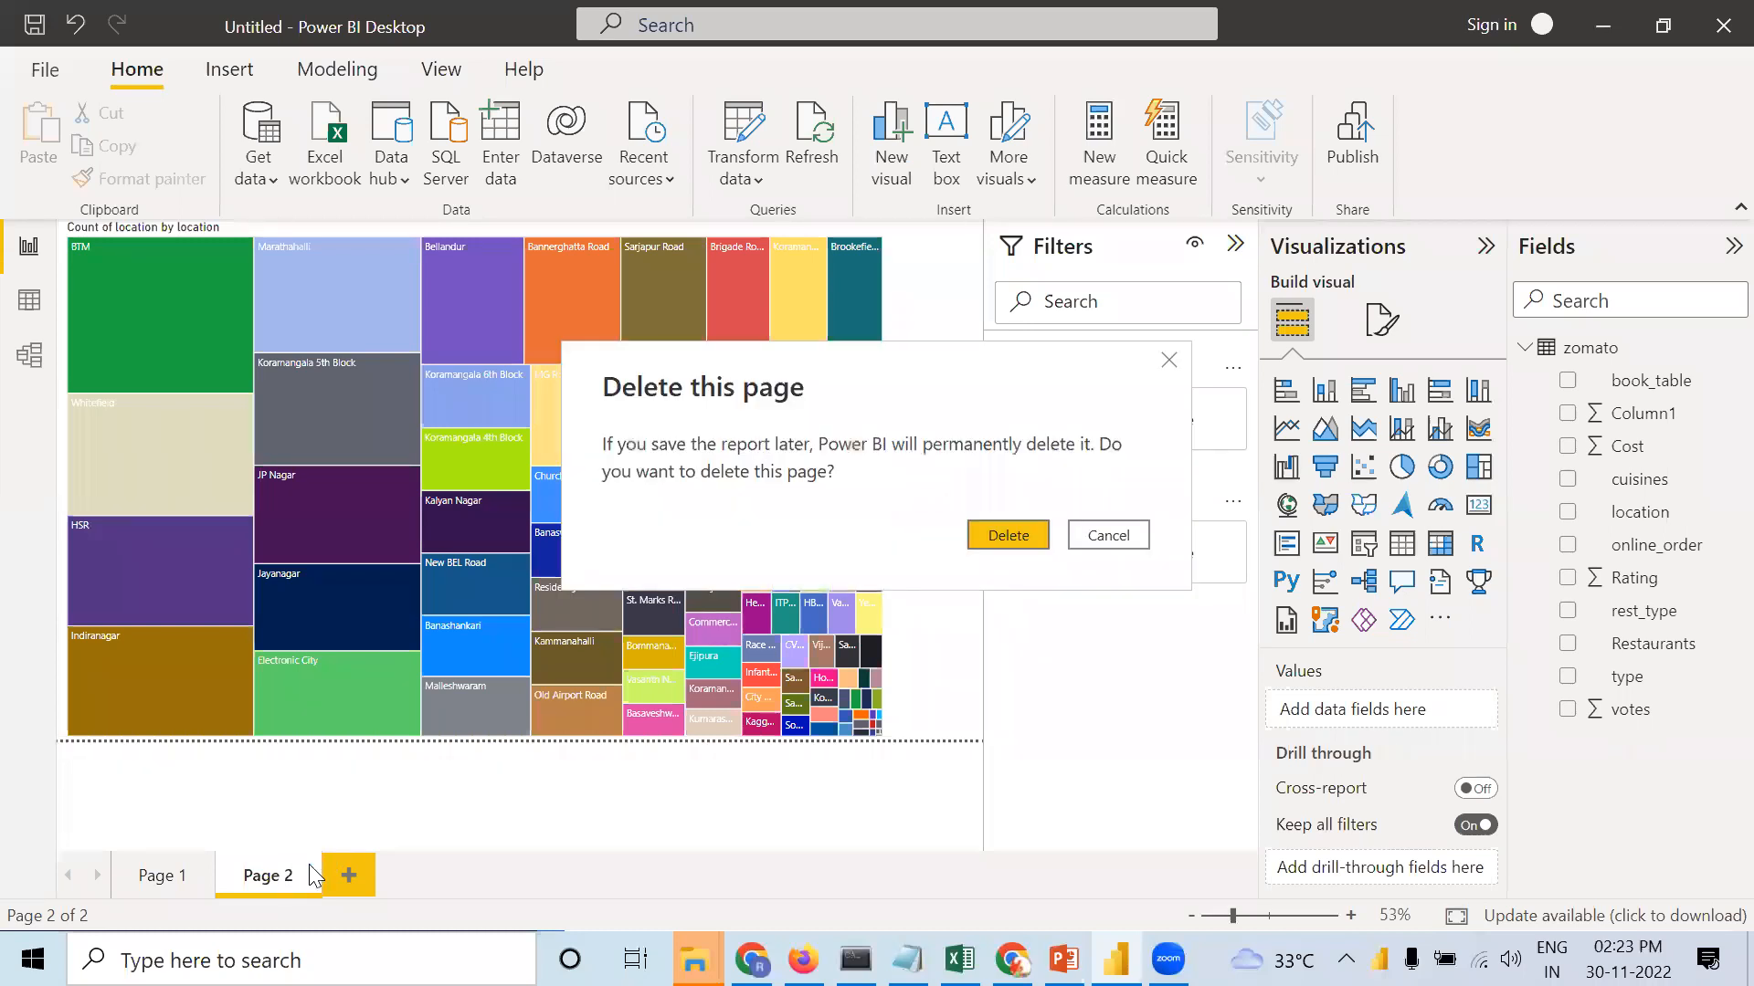
{"action": "left_click", "coordinate": [1016, 540]}
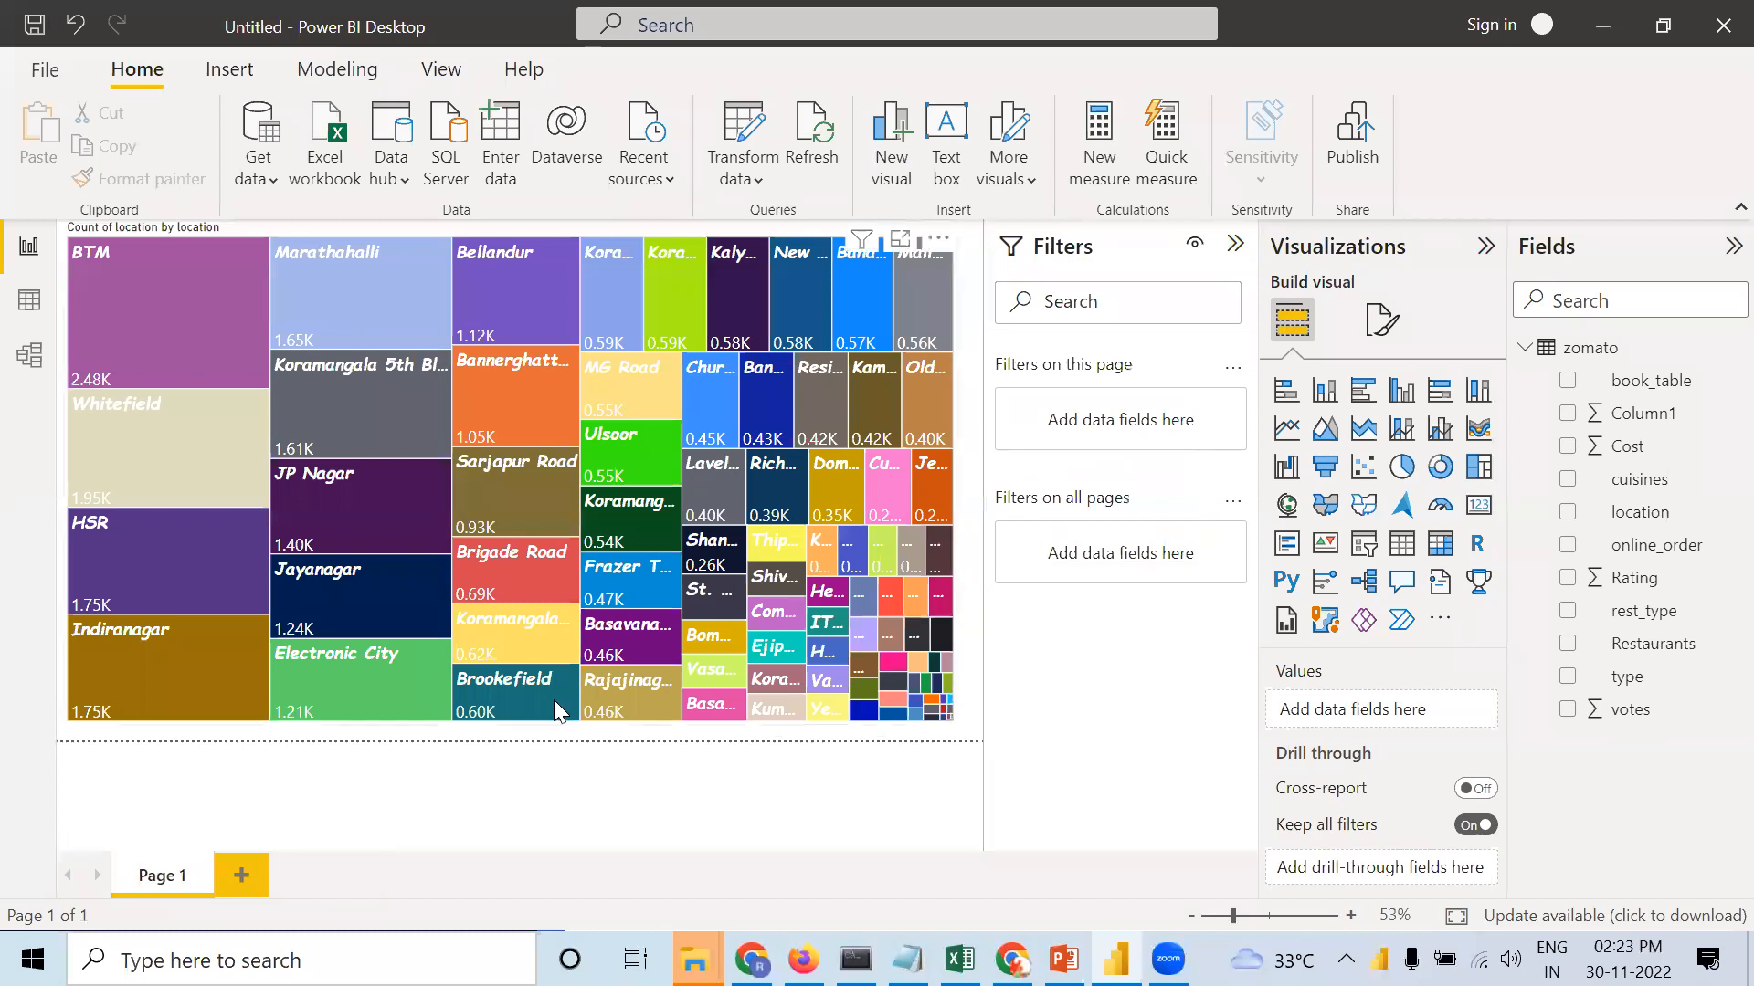
Add a new blank report page, review the treemap on Page 1, and return to the blank page.
{"action": "left_click", "coordinate": [238, 875]}
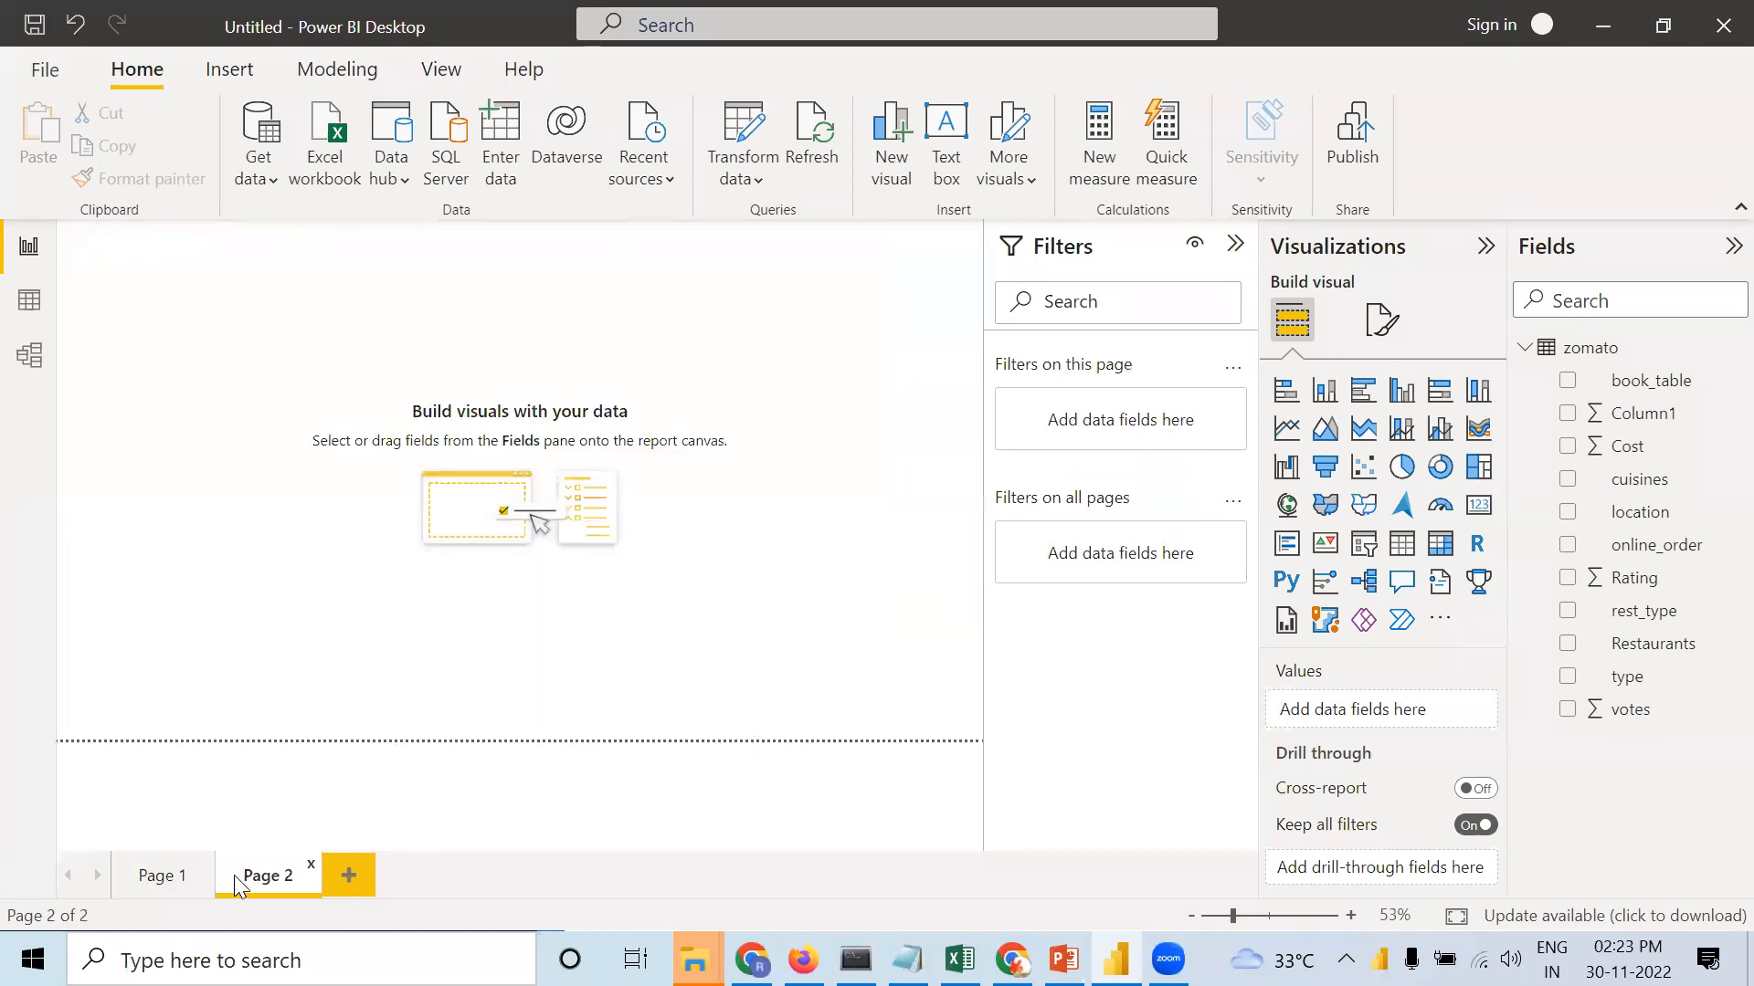
{"action": "left_click", "coordinate": [153, 877]}
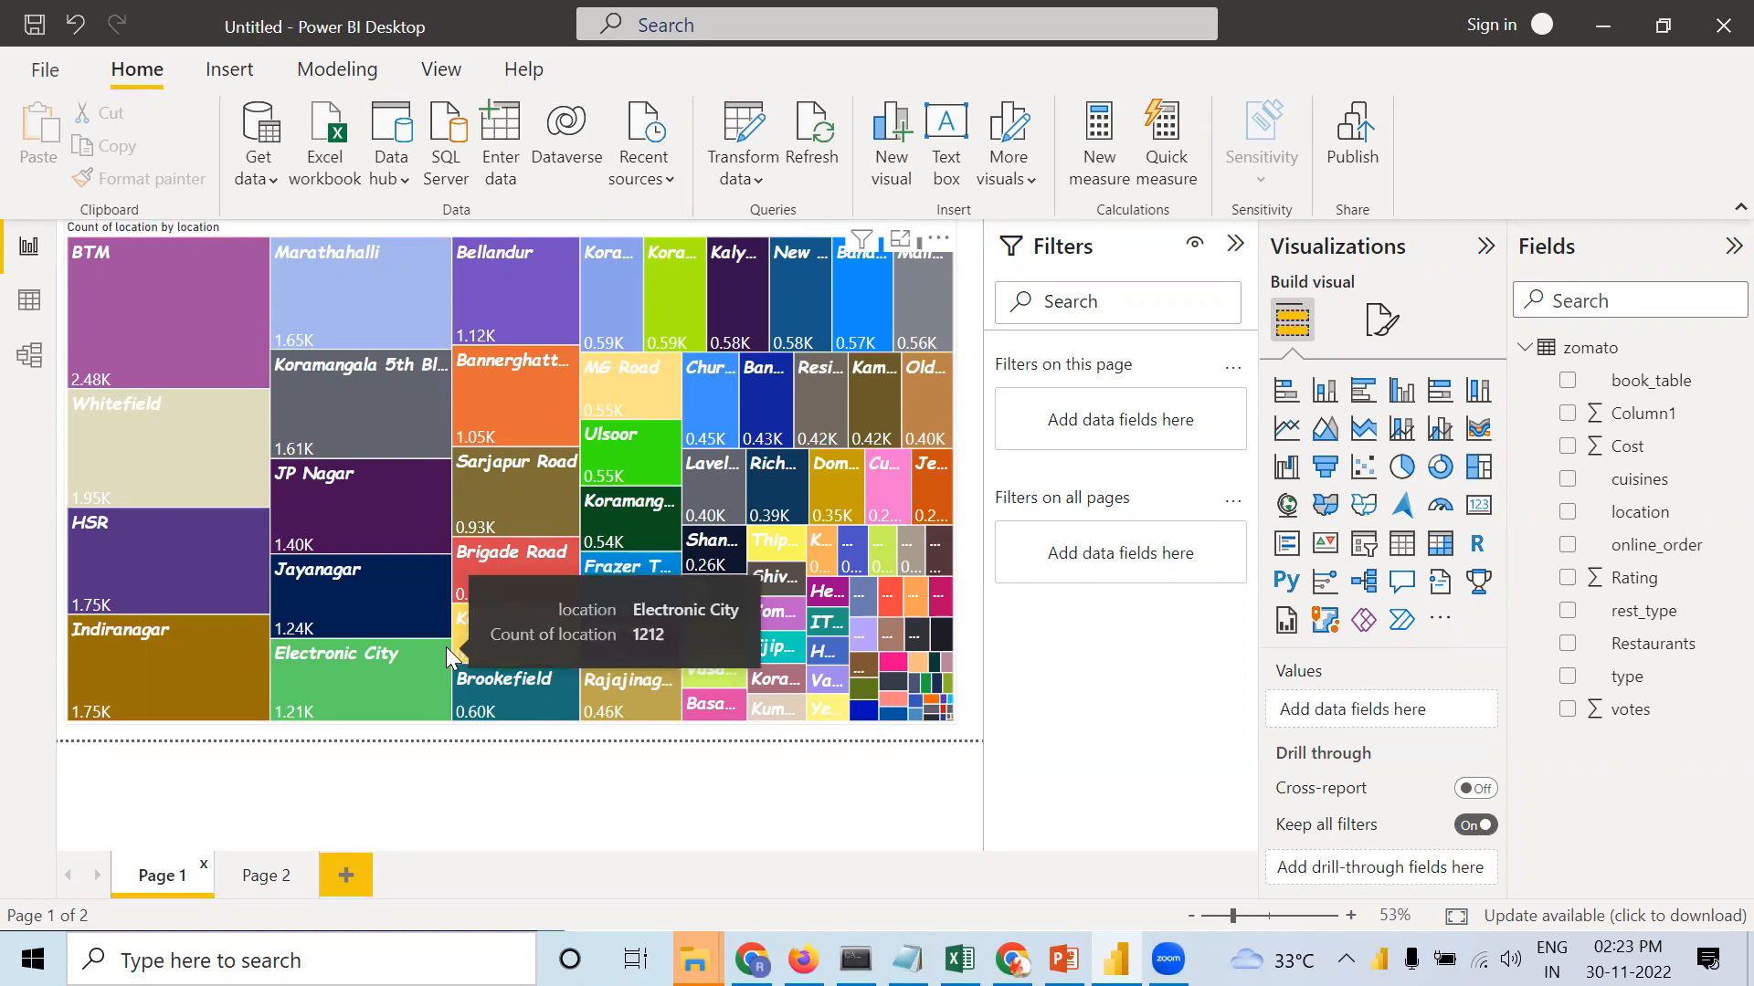
{"action": "left_click", "coordinate": [252, 872]}
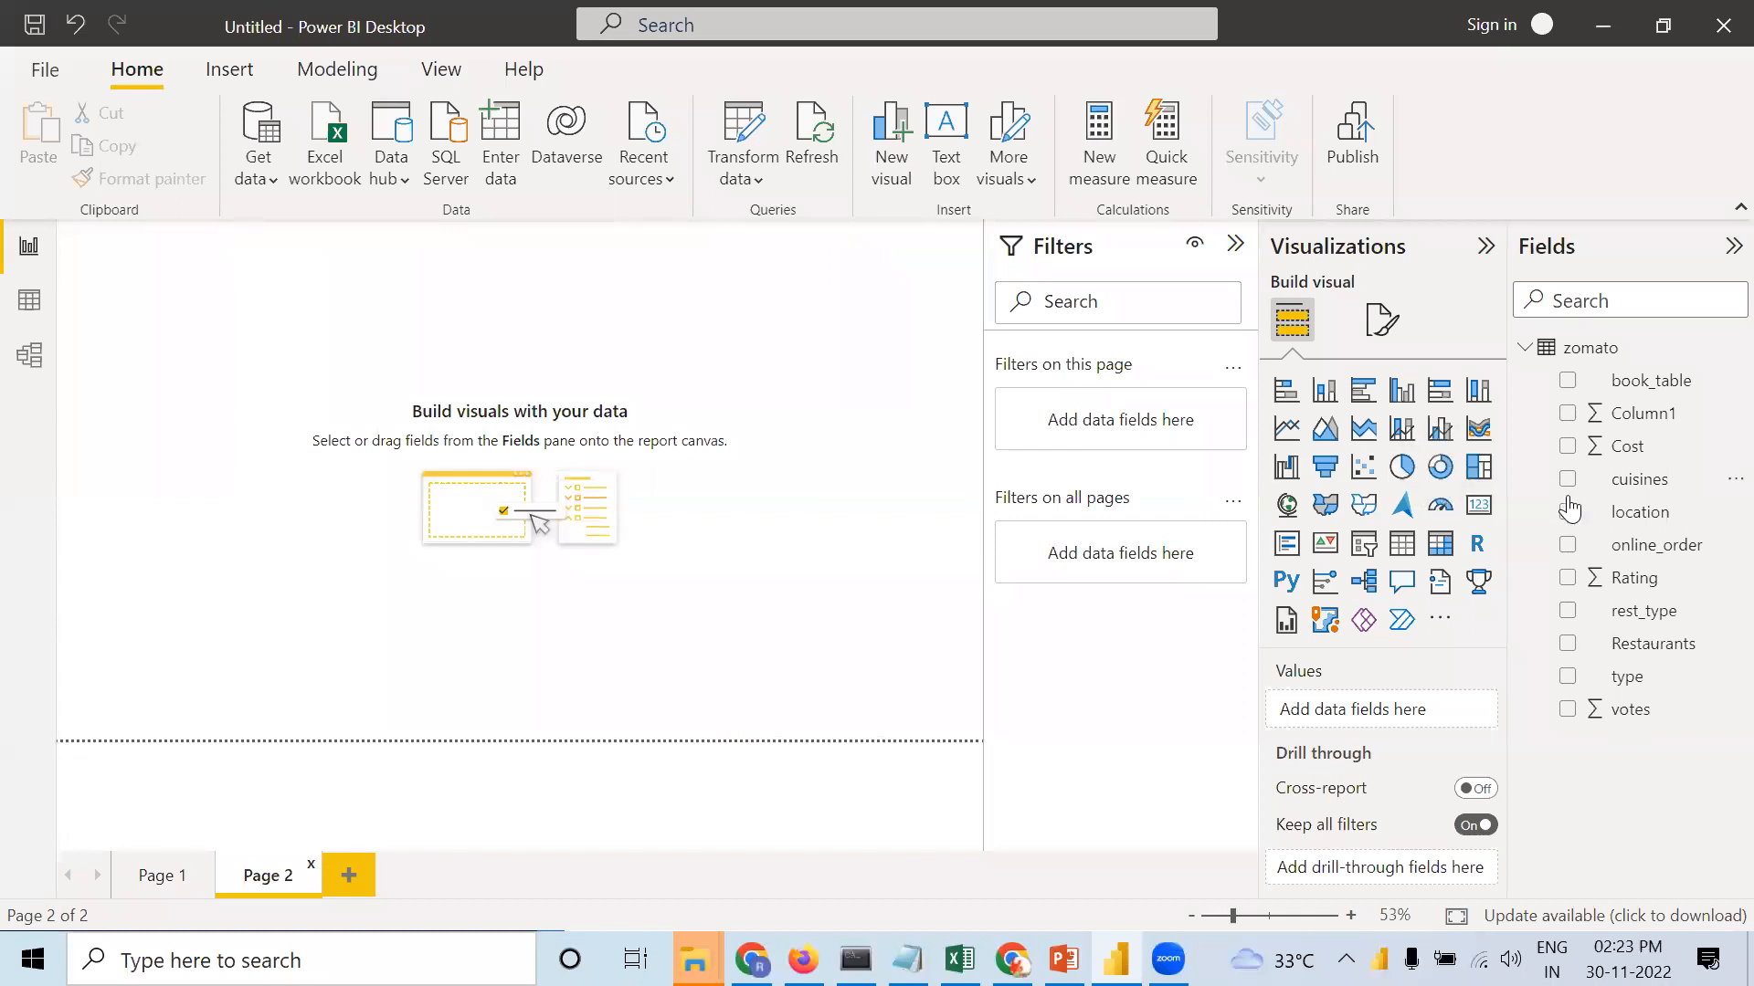
Build an enlarged pie chart on Page 2 with type as the legend and Rating as the values, and narrow it slightly.
{"action": "left_click", "coordinate": [1402, 468]}
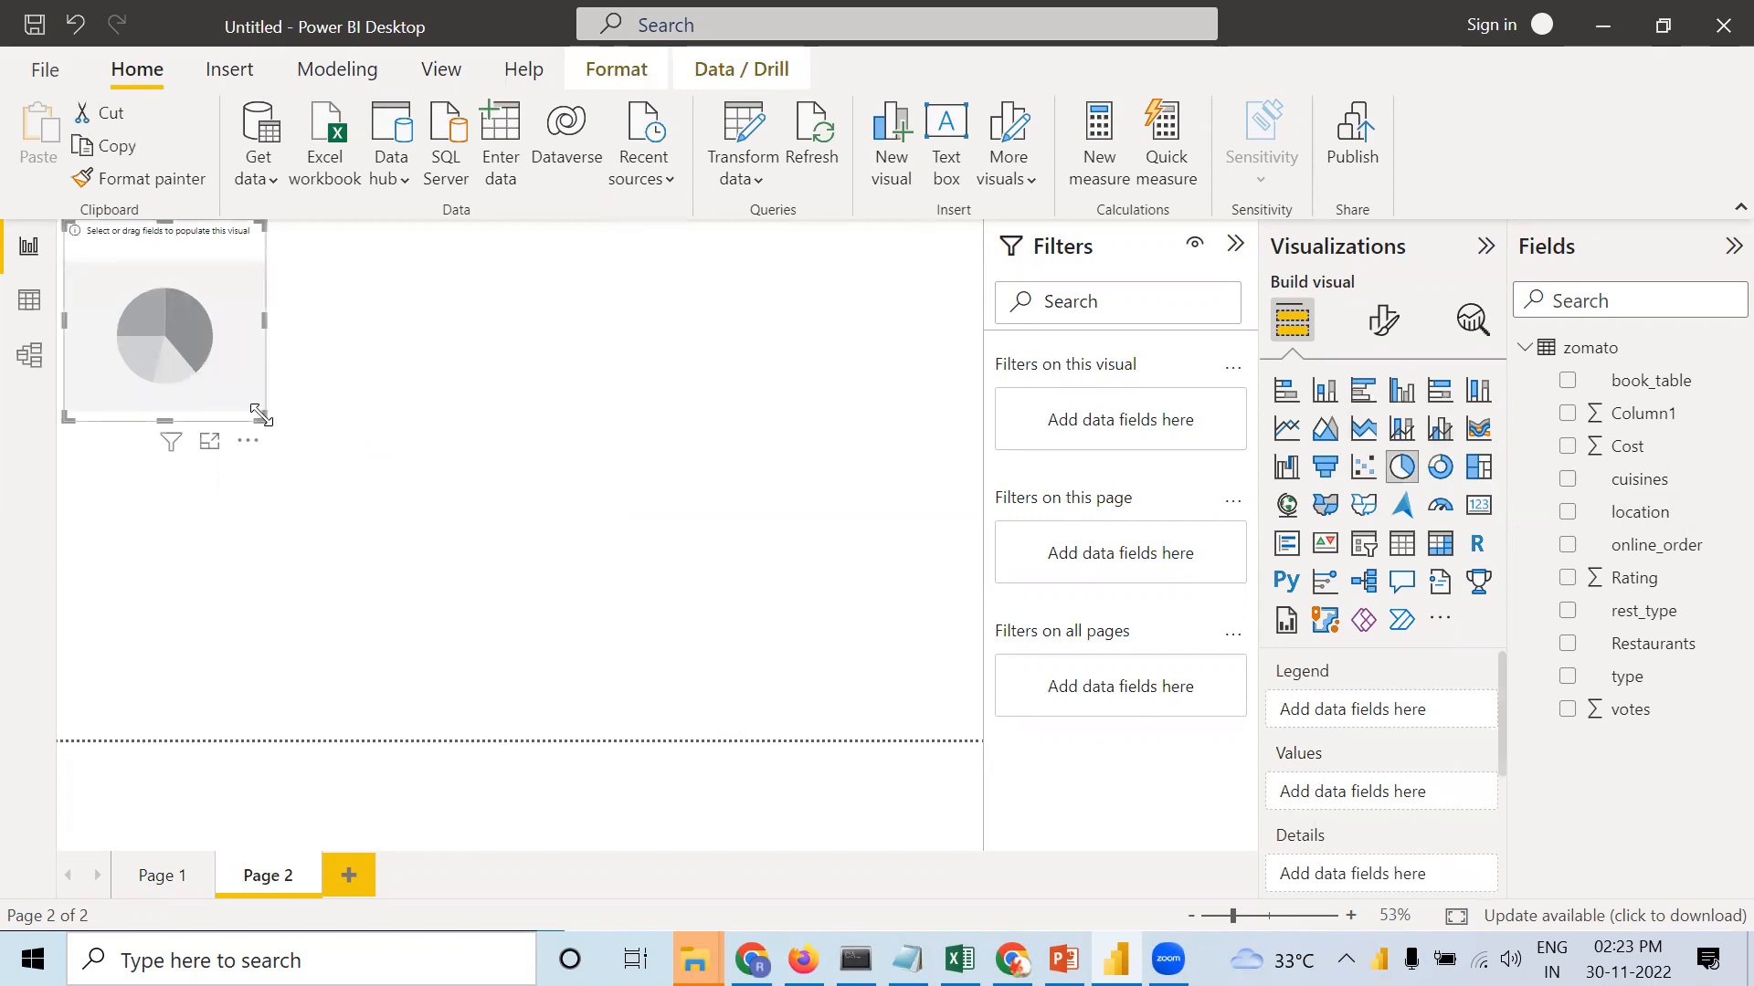
{"action": "left_click_drag", "start_coordinate": [261, 418], "coordinate": [673, 658]}
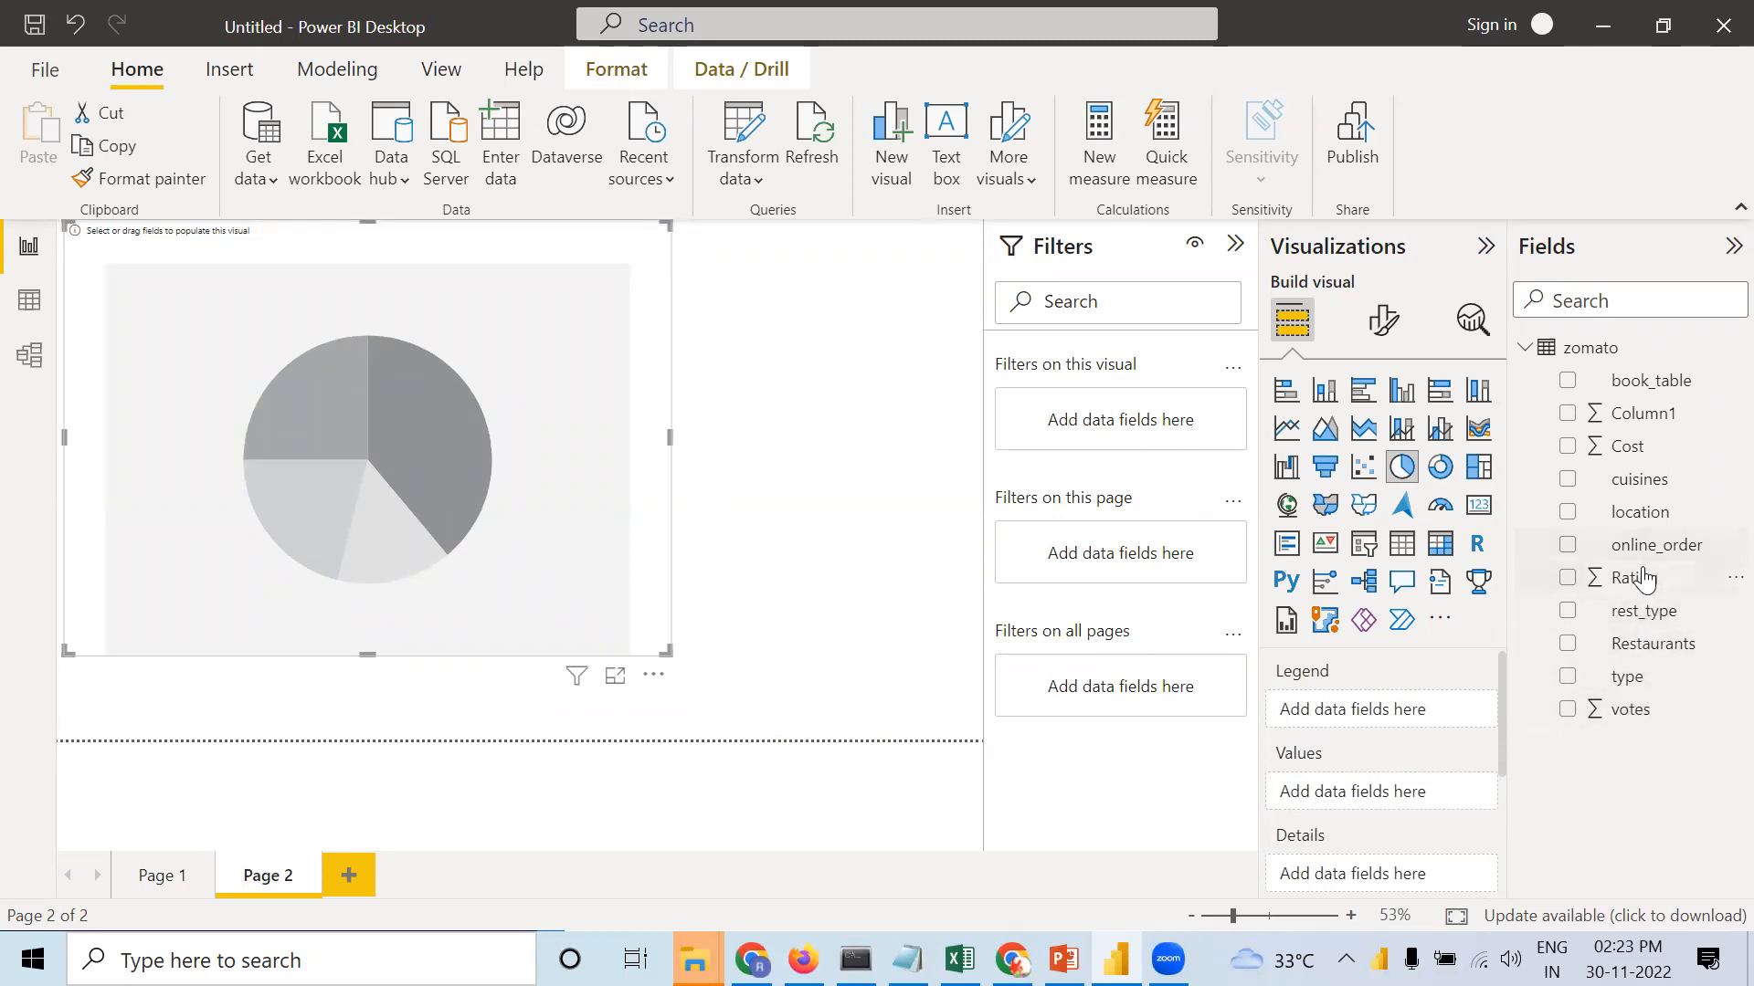
{"action": "left_click_drag", "start_coordinate": [1649, 681], "coordinate": [1402, 705]}
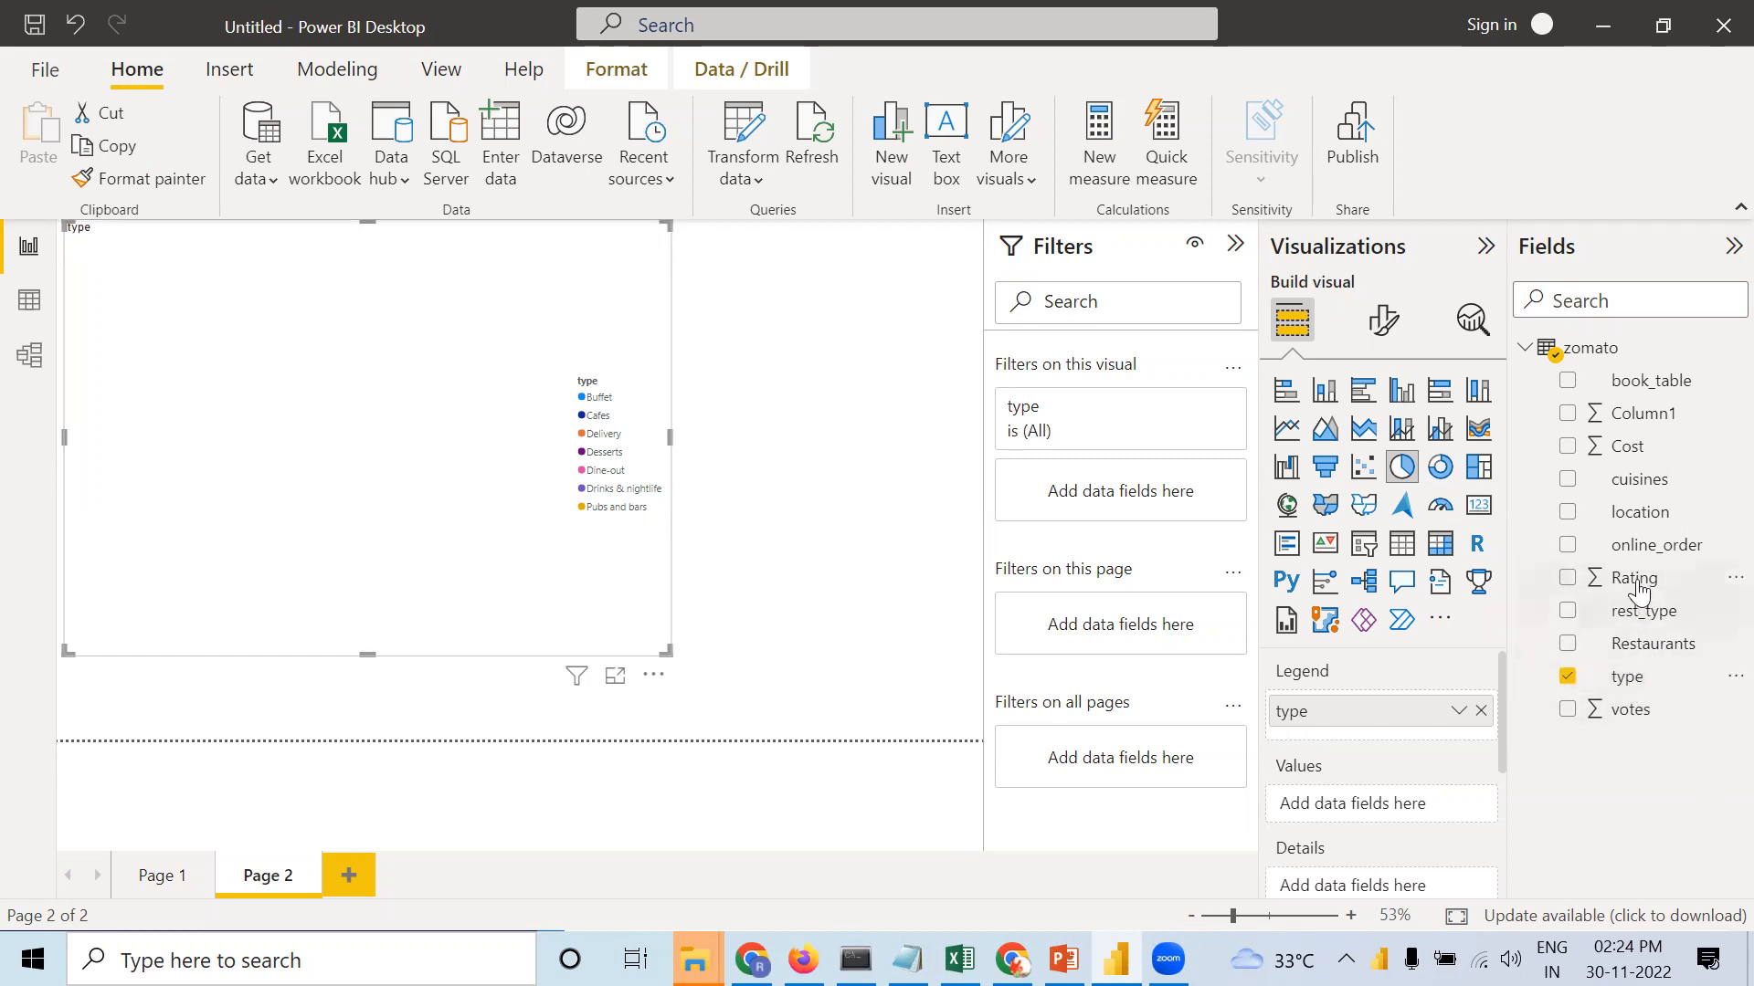
{"action": "left_click_drag", "start_coordinate": [1639, 591], "coordinate": [1384, 809]}
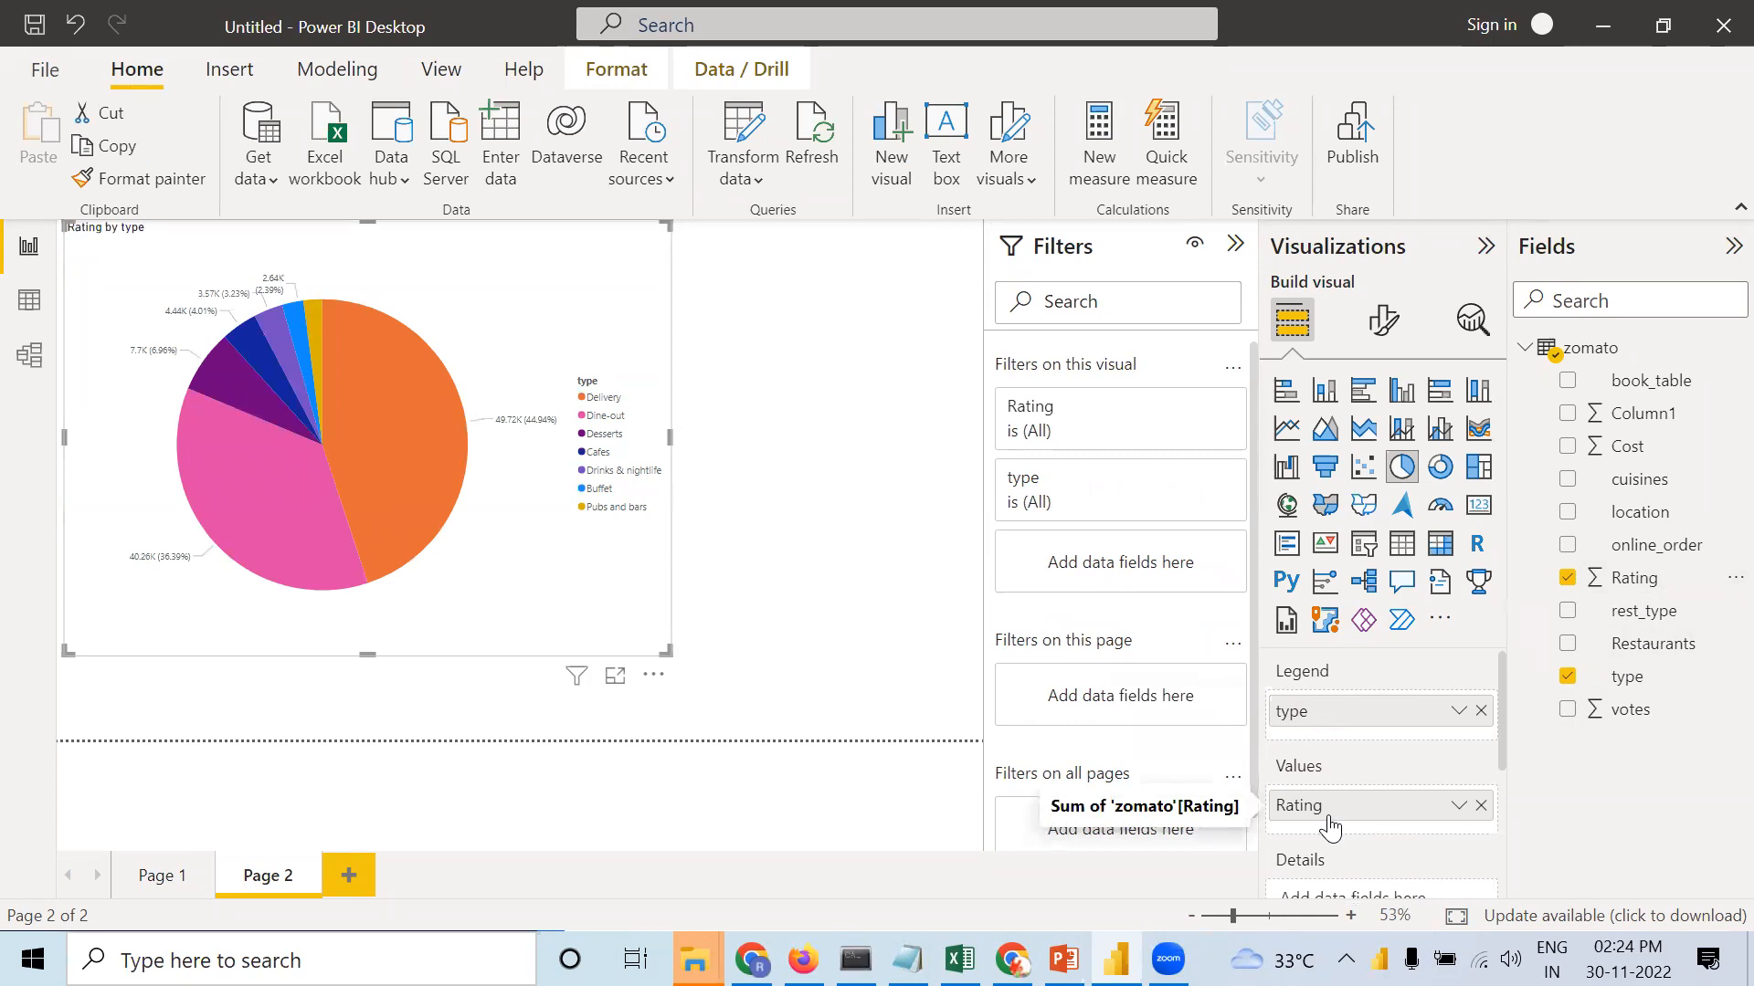
{"action": "mouse_move", "coordinate": [403, 444]}
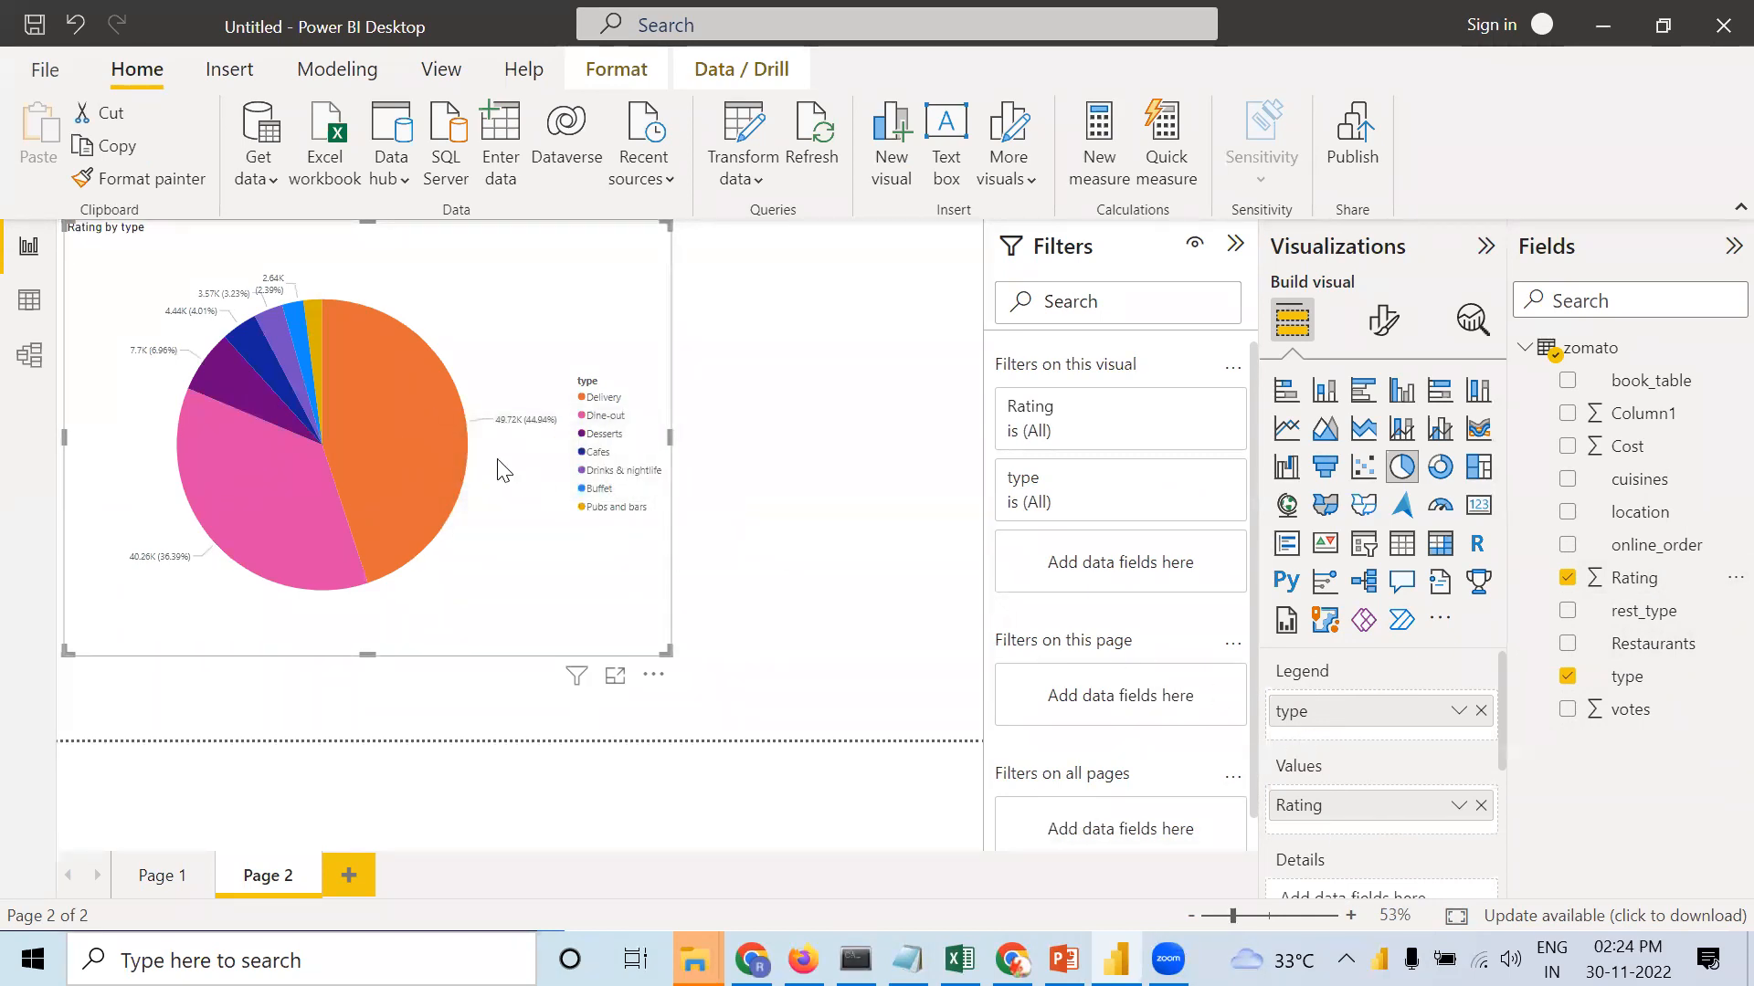
{"action": "left_click_drag", "start_coordinate": [669, 438], "coordinate": [622, 448]}
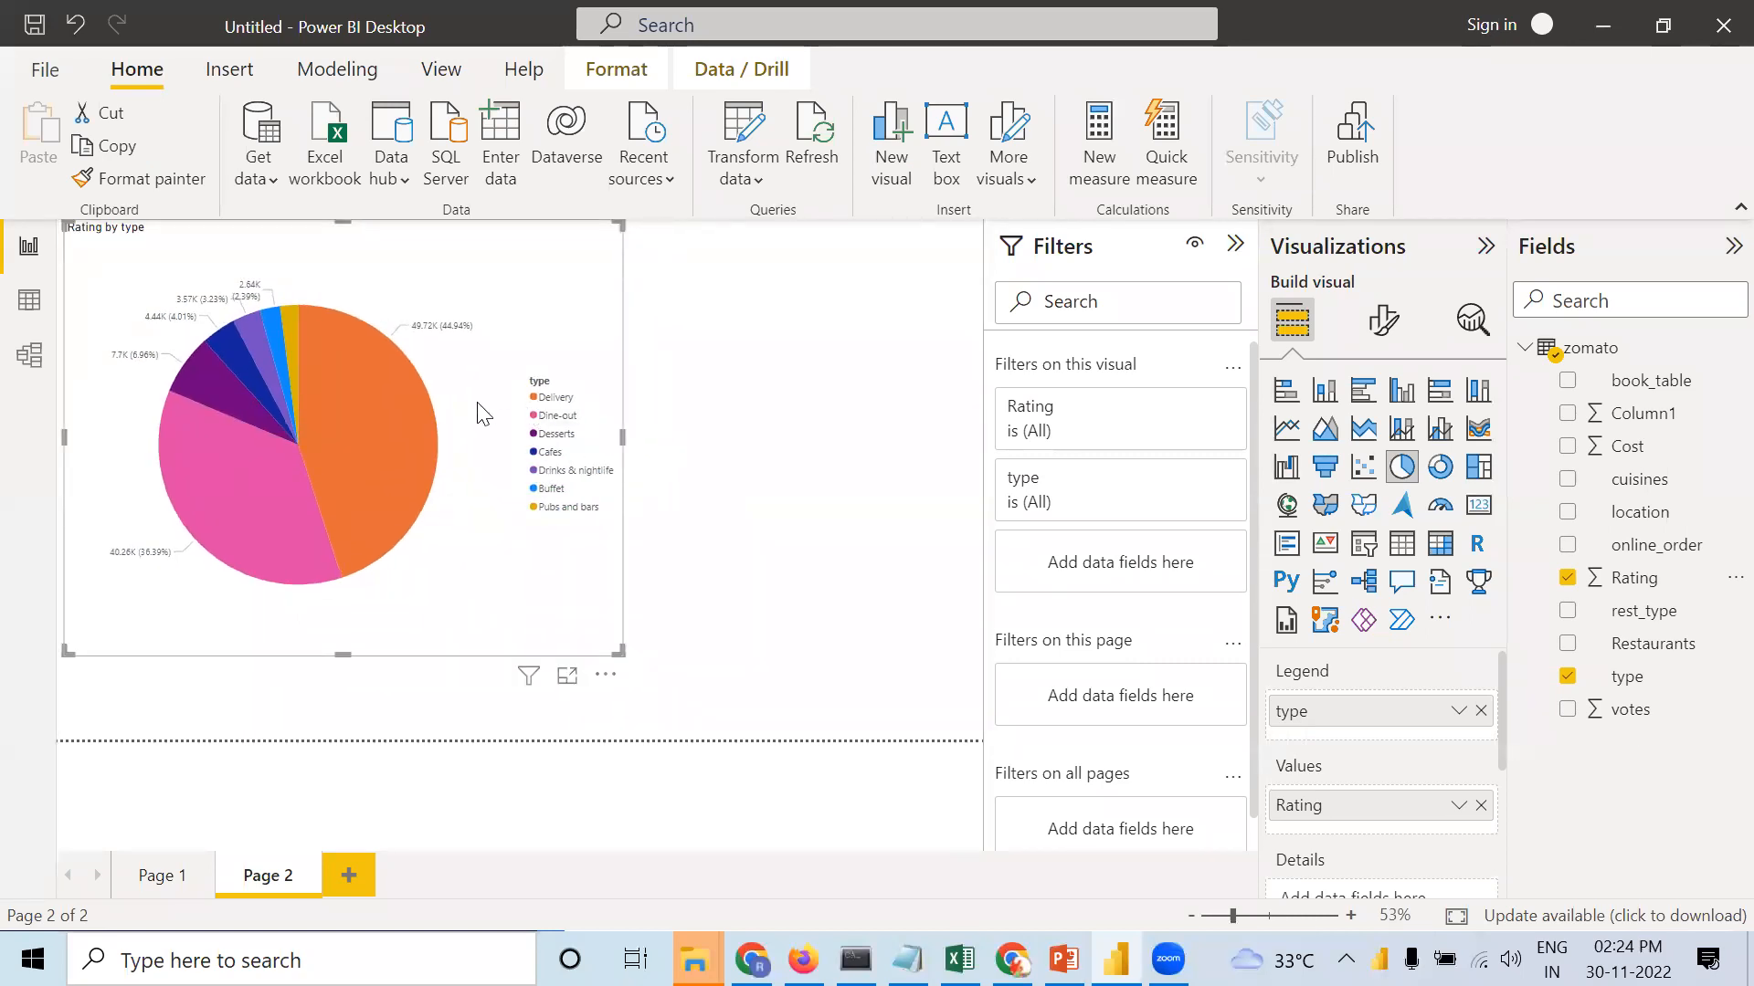
{"action": "mouse_move", "coordinate": [329, 413]}
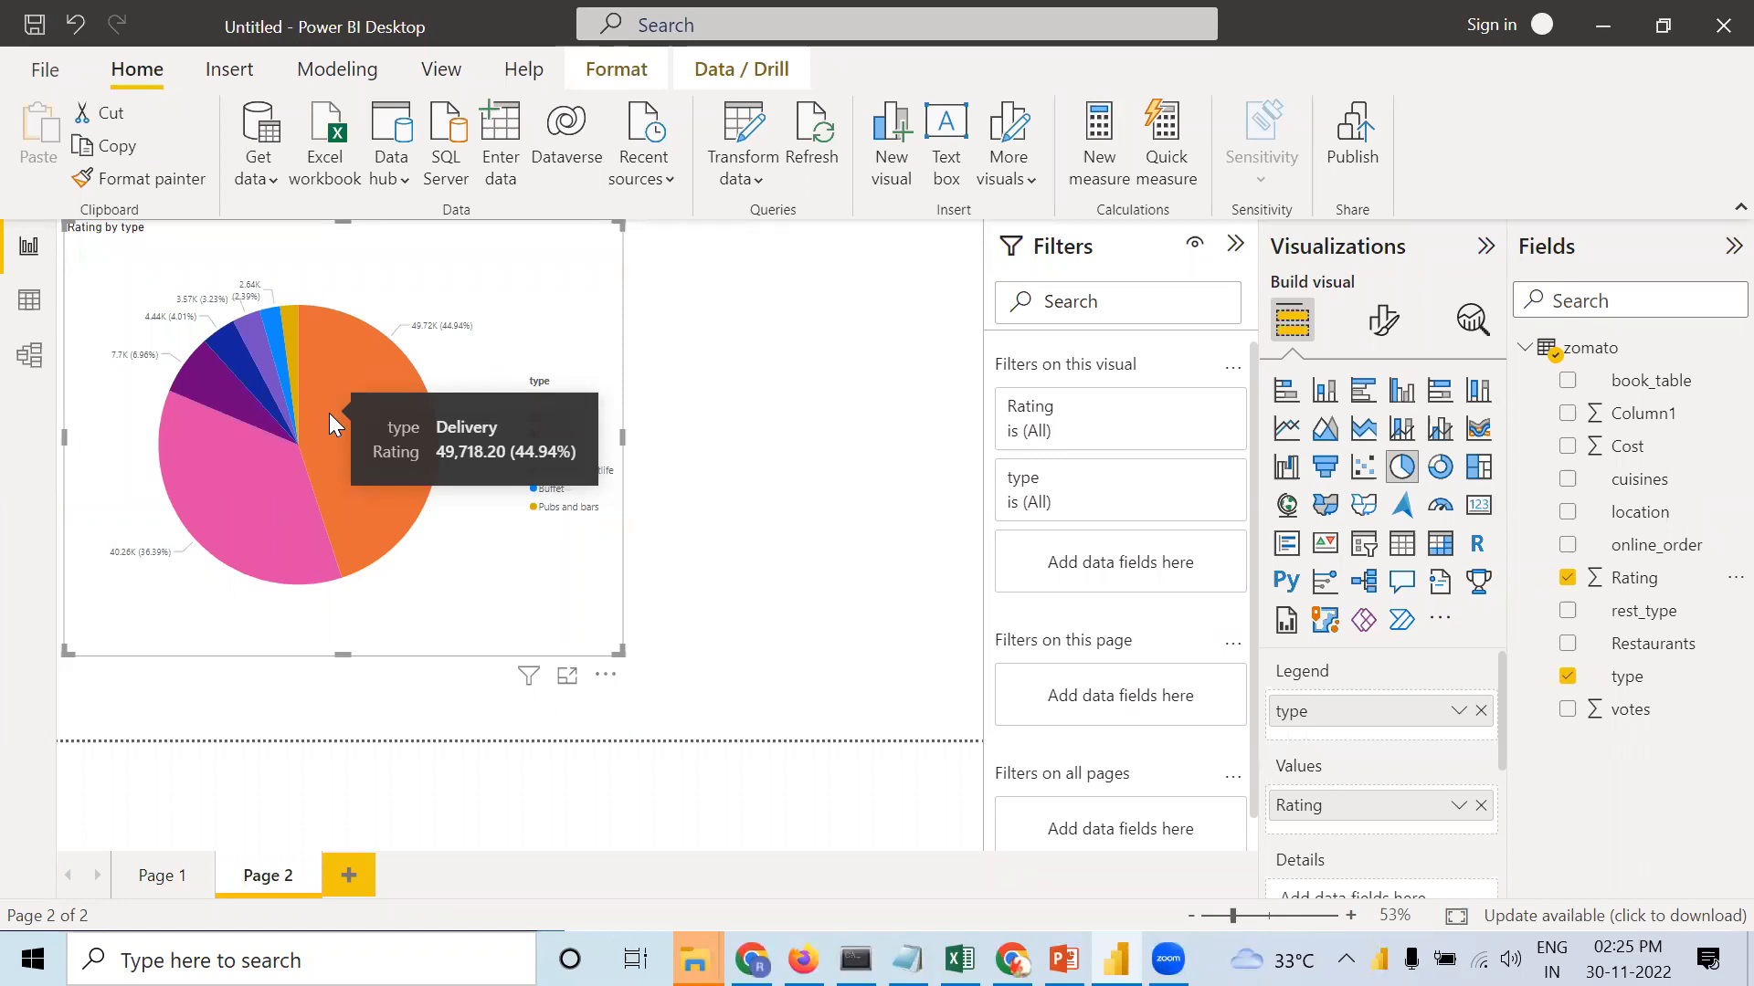
Aggregate the pie chart's Rating values by average, narrow the chart further and deselect it.
{"action": "right_click", "coordinate": [1341, 808]}
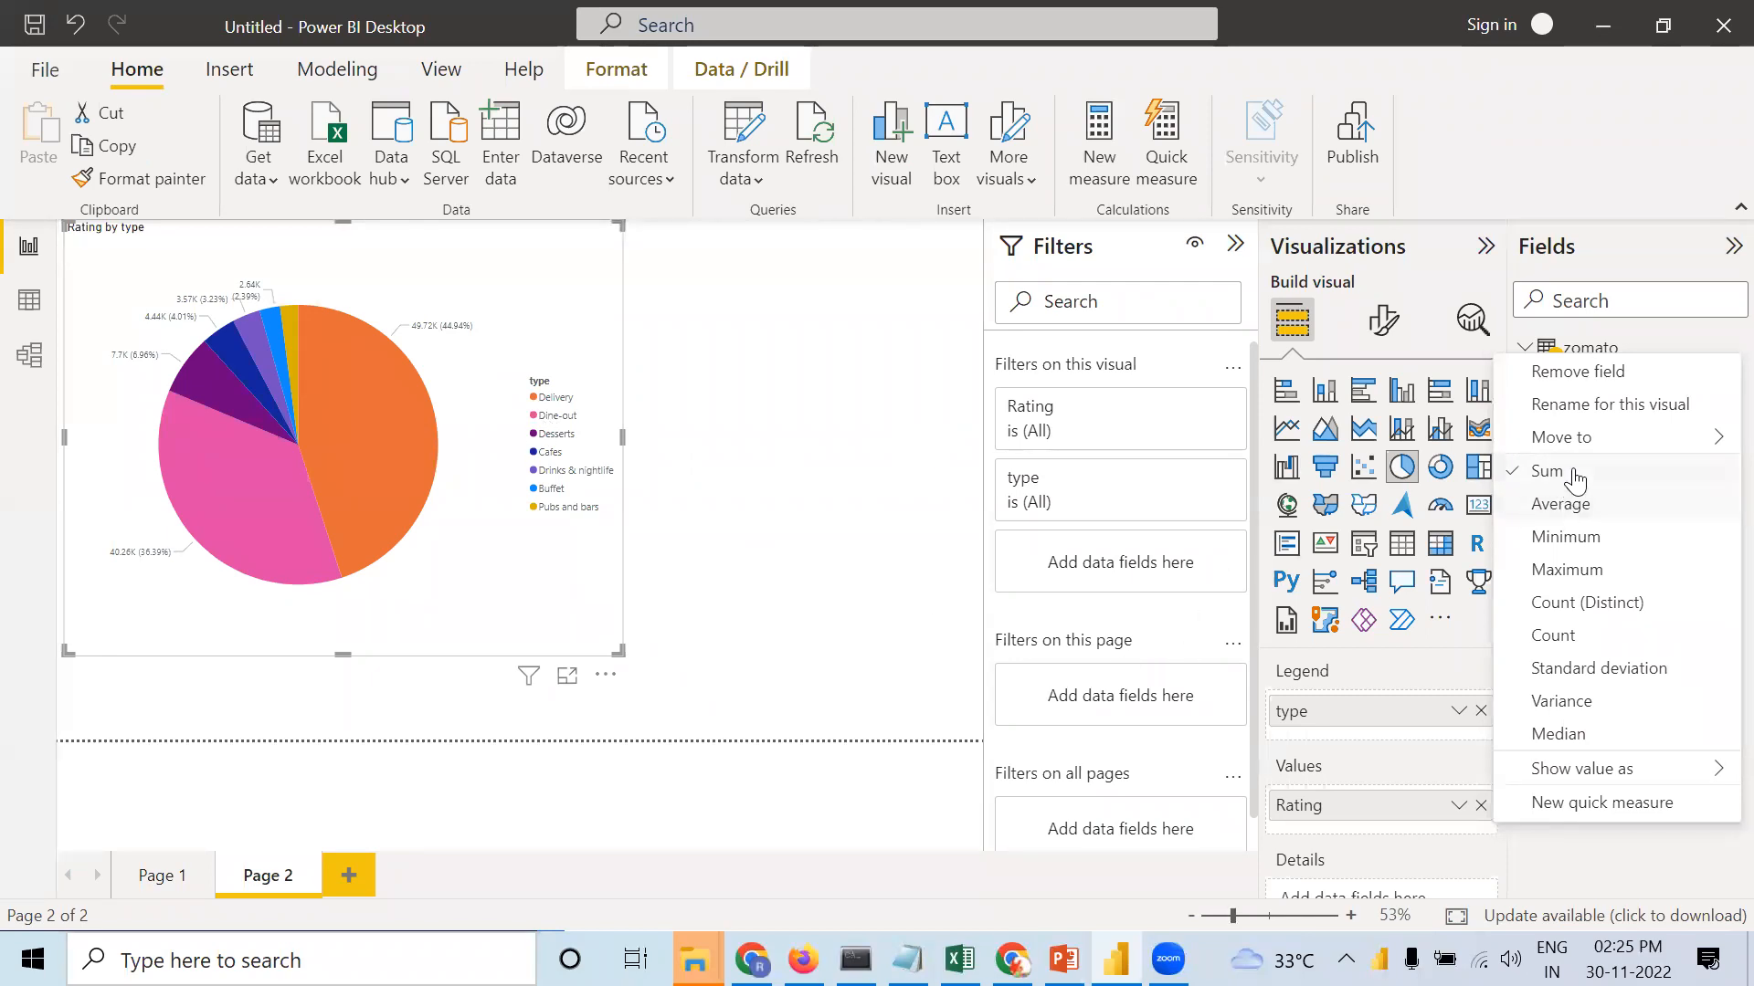
{"action": "left_click", "coordinate": [1564, 505]}
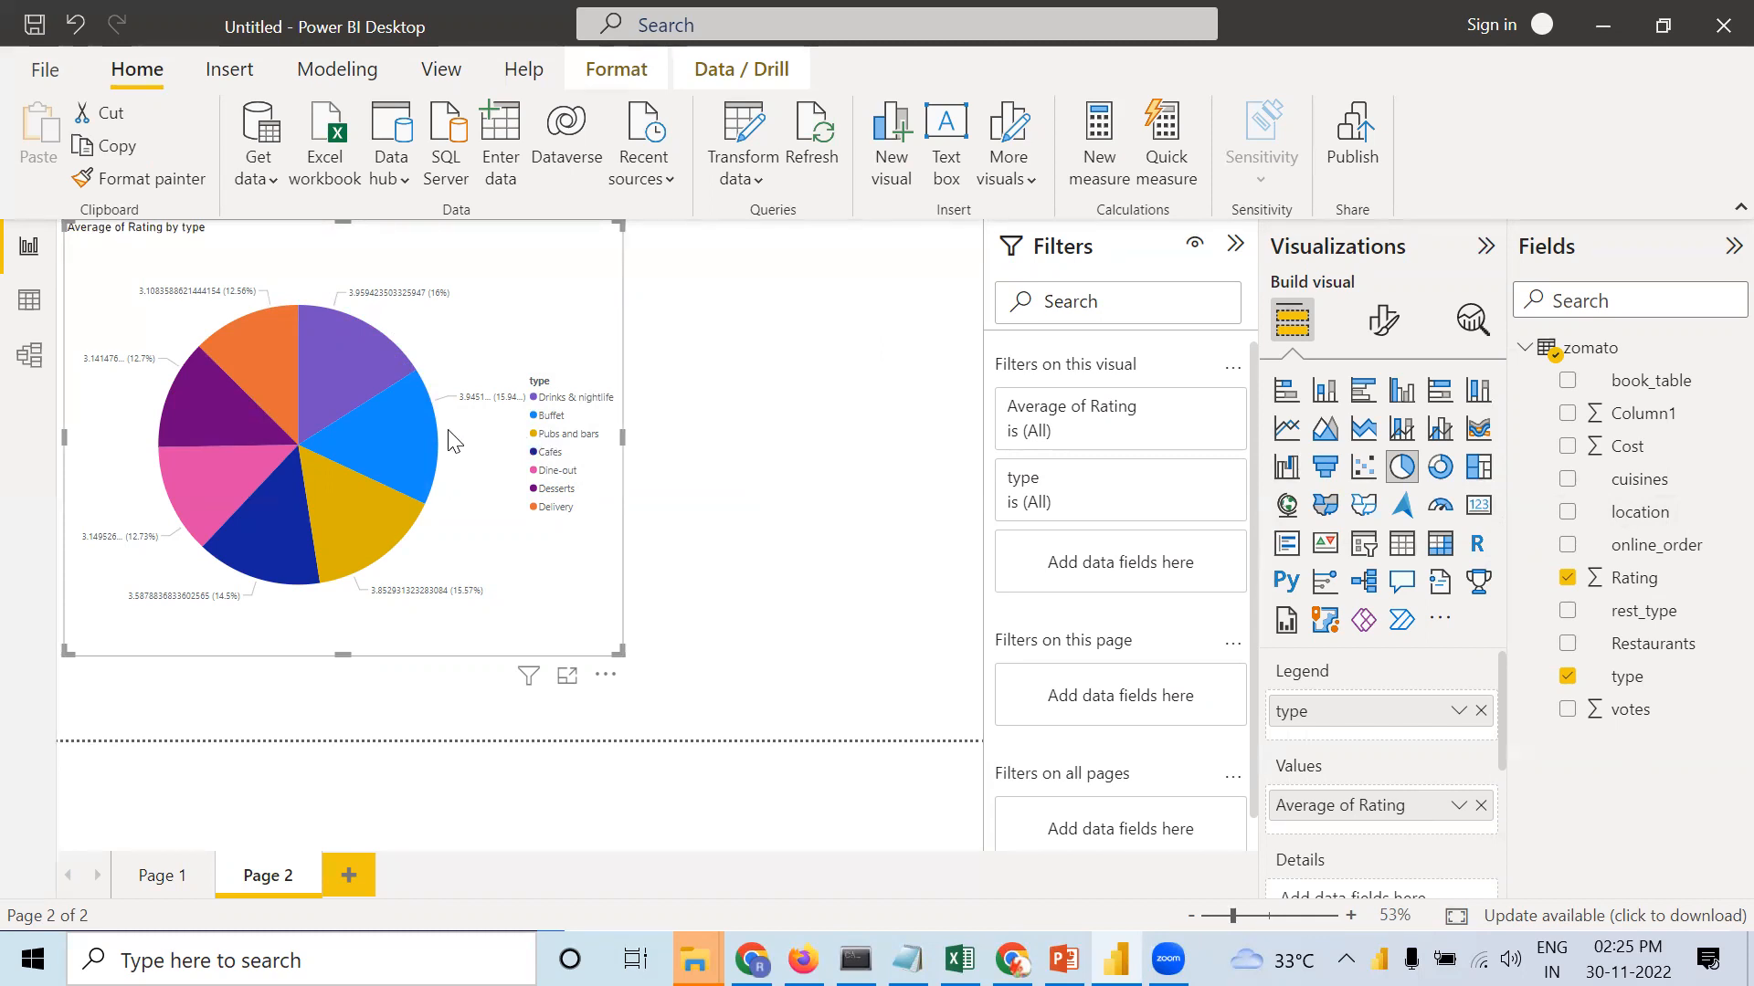
{"action": "left_click_drag", "start_coordinate": [618, 439], "coordinate": [559, 442]}
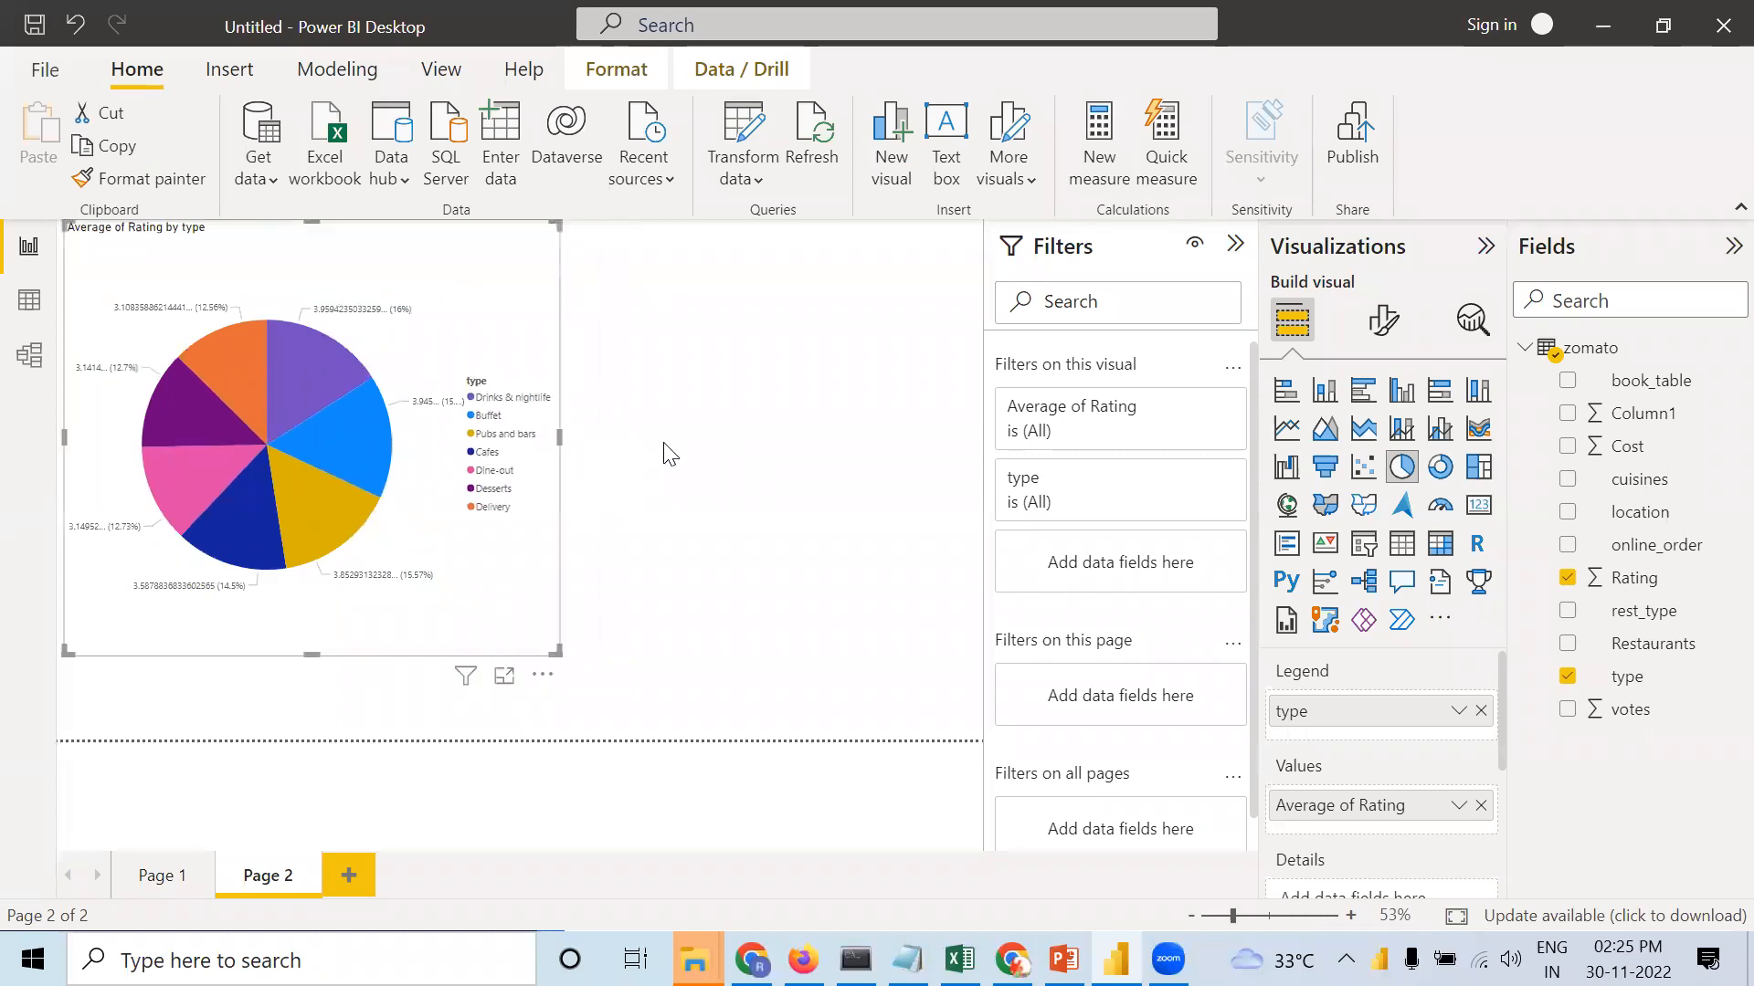
{"action": "left_click", "coordinate": [732, 455]}
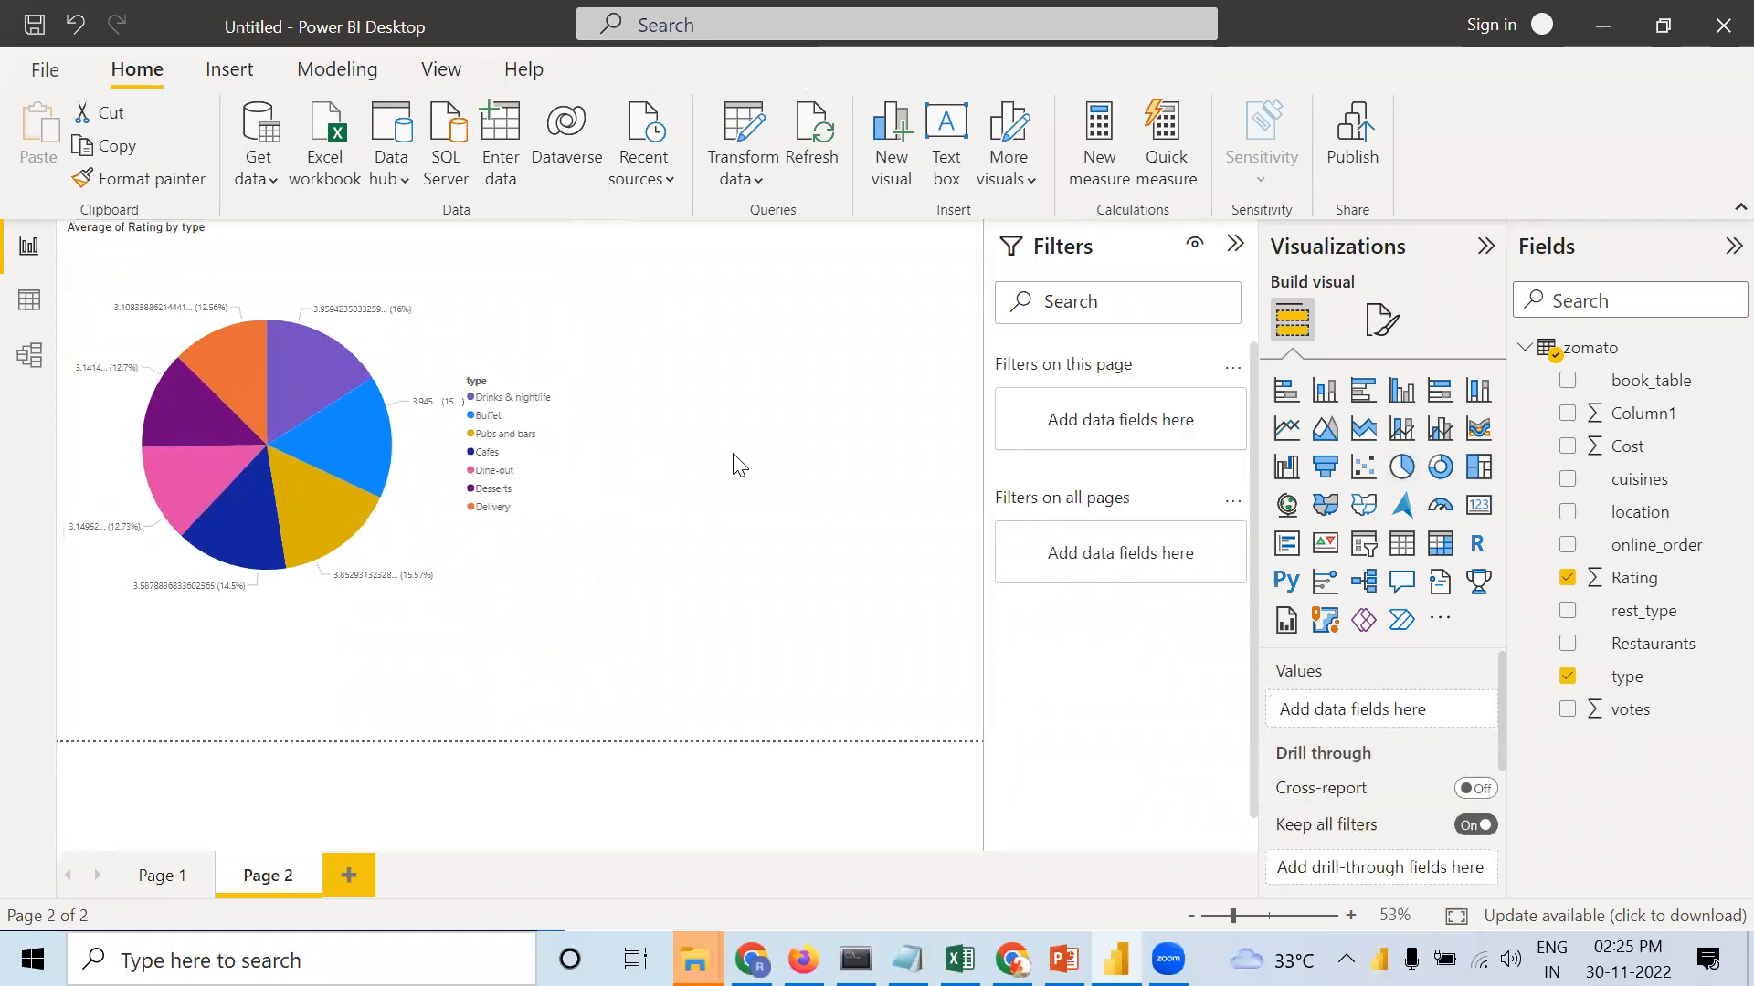
{"action": "left_click", "coordinate": [509, 576]}
{"action": "left_click", "coordinate": [736, 568]}
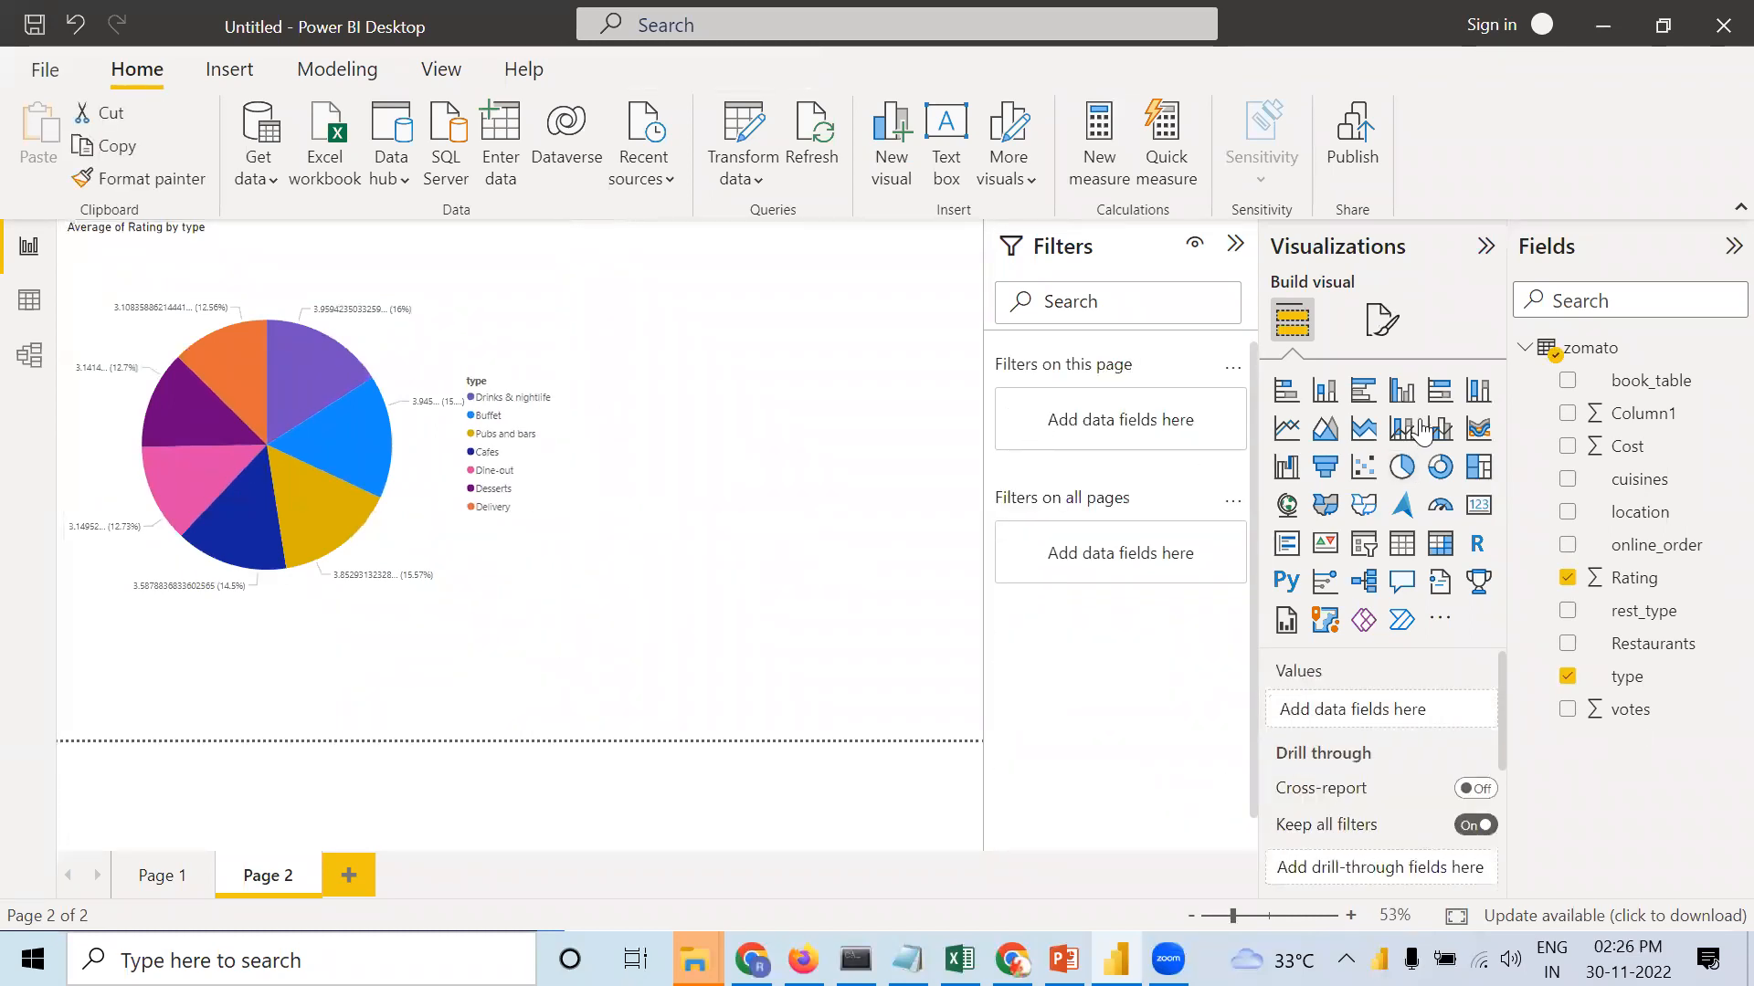
Add a column chart beside the pie chart with type on the X-axis and the count of type on the Y-axis.
{"action": "left_click", "coordinate": [1326, 402]}
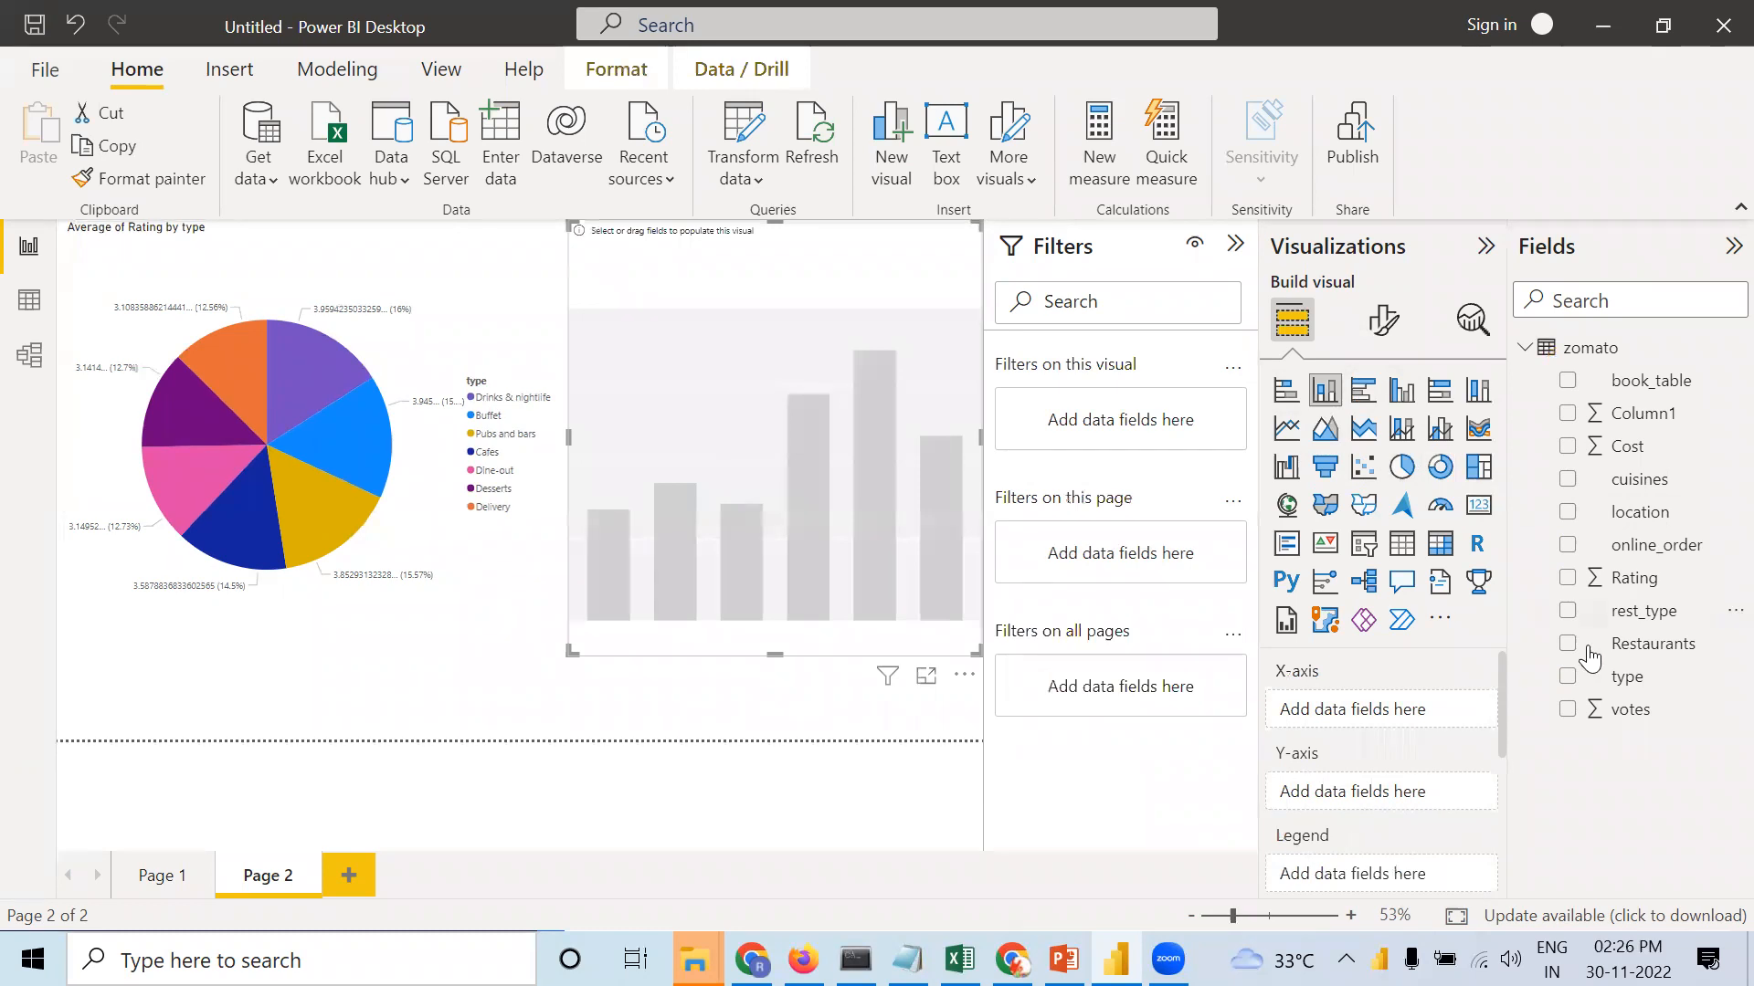
{"action": "left_click_drag", "start_coordinate": [1622, 678], "coordinate": [1372, 703]}
{"action": "left_click_drag", "start_coordinate": [1625, 678], "coordinate": [1355, 799]}
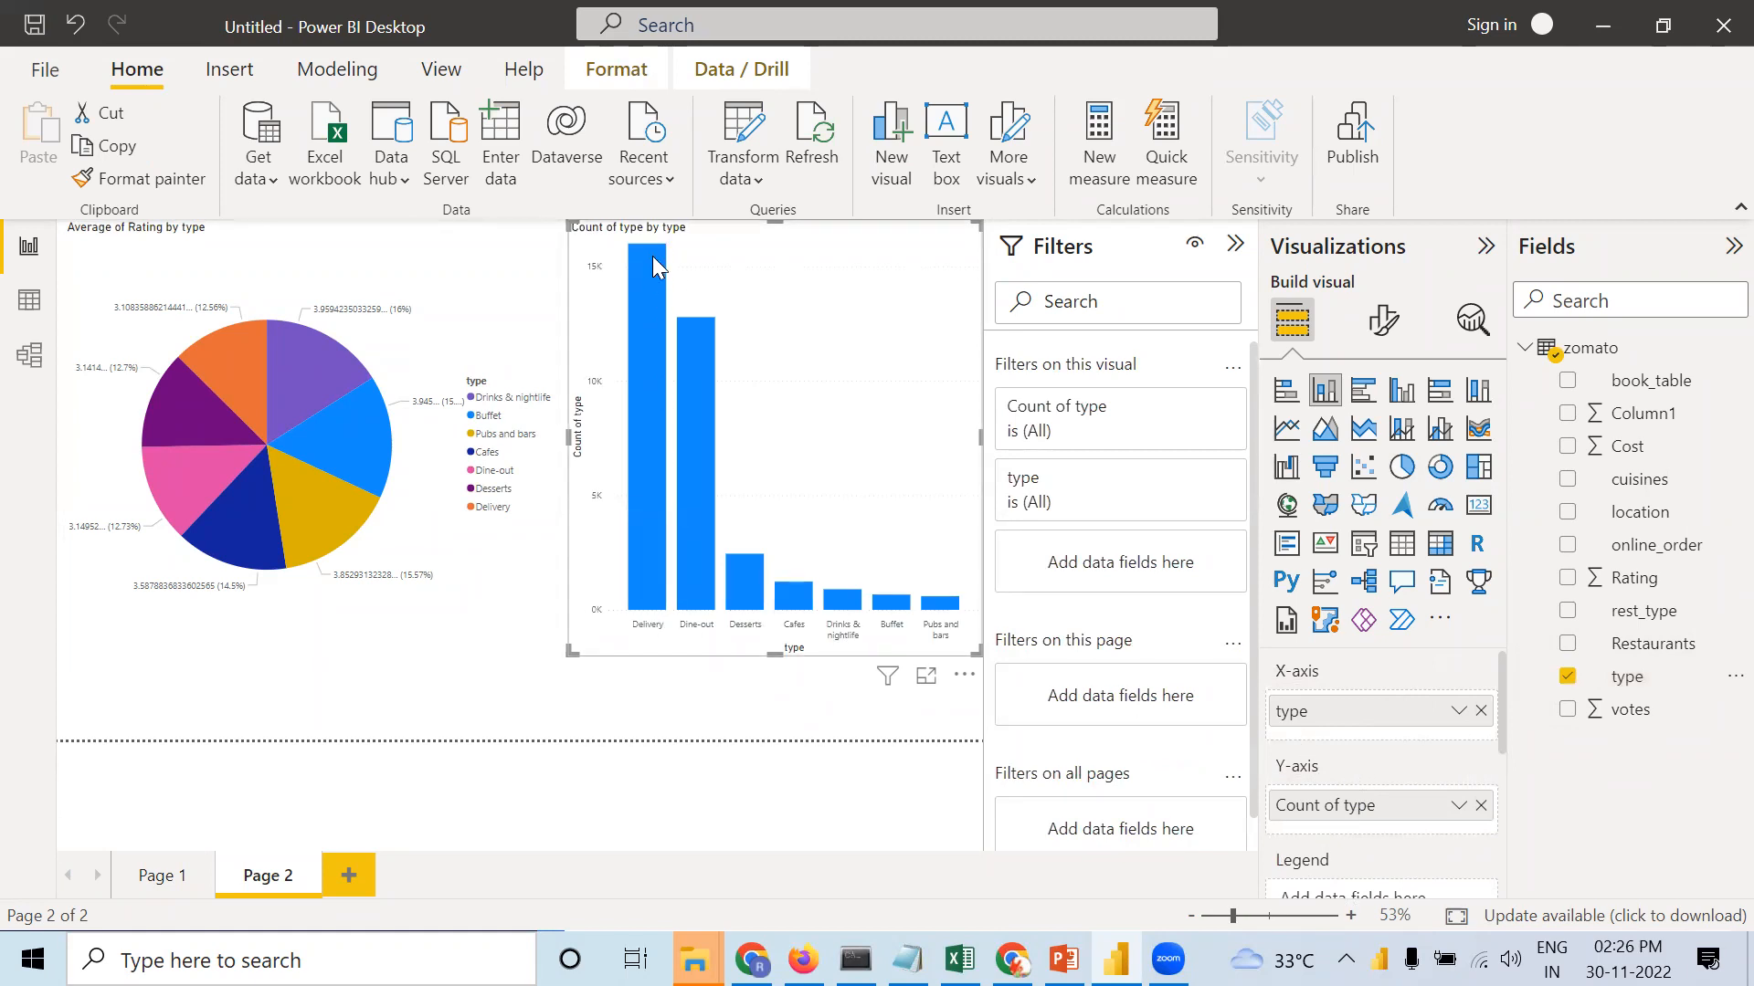
{"action": "mouse_move", "coordinate": [654, 247]}
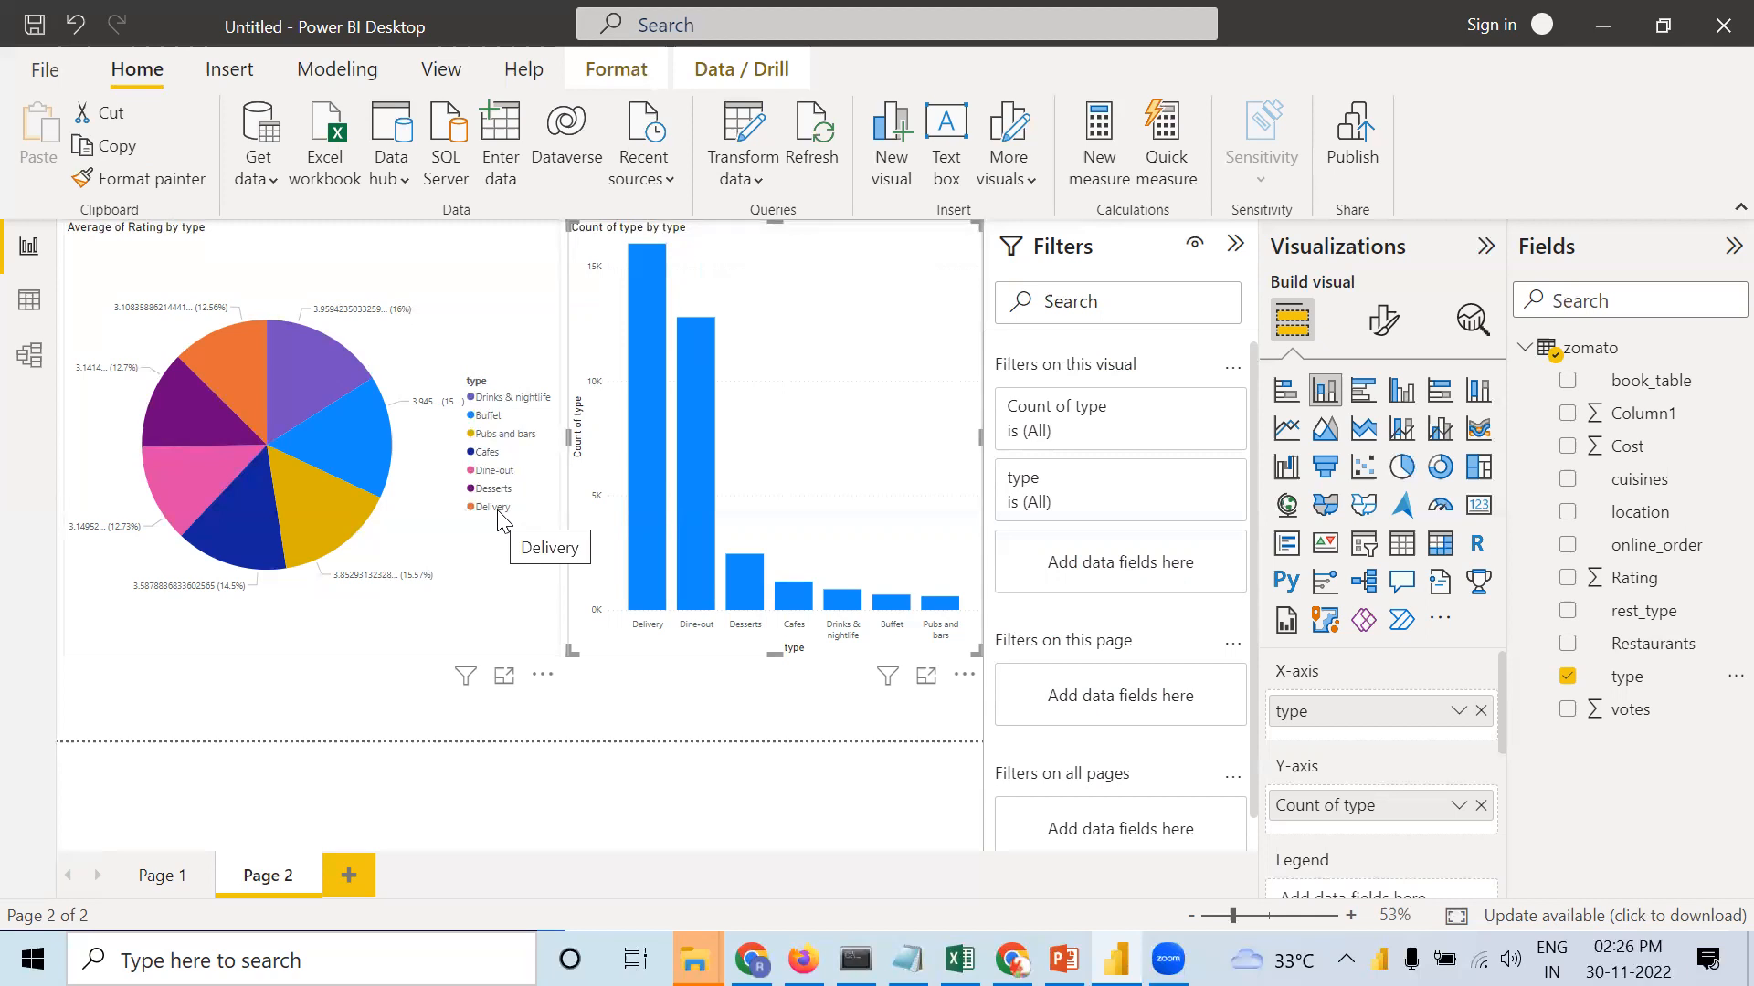
Try hiding the pie chart's legend and its detail labels, switching each back on.
{"action": "left_click", "coordinate": [500, 587]}
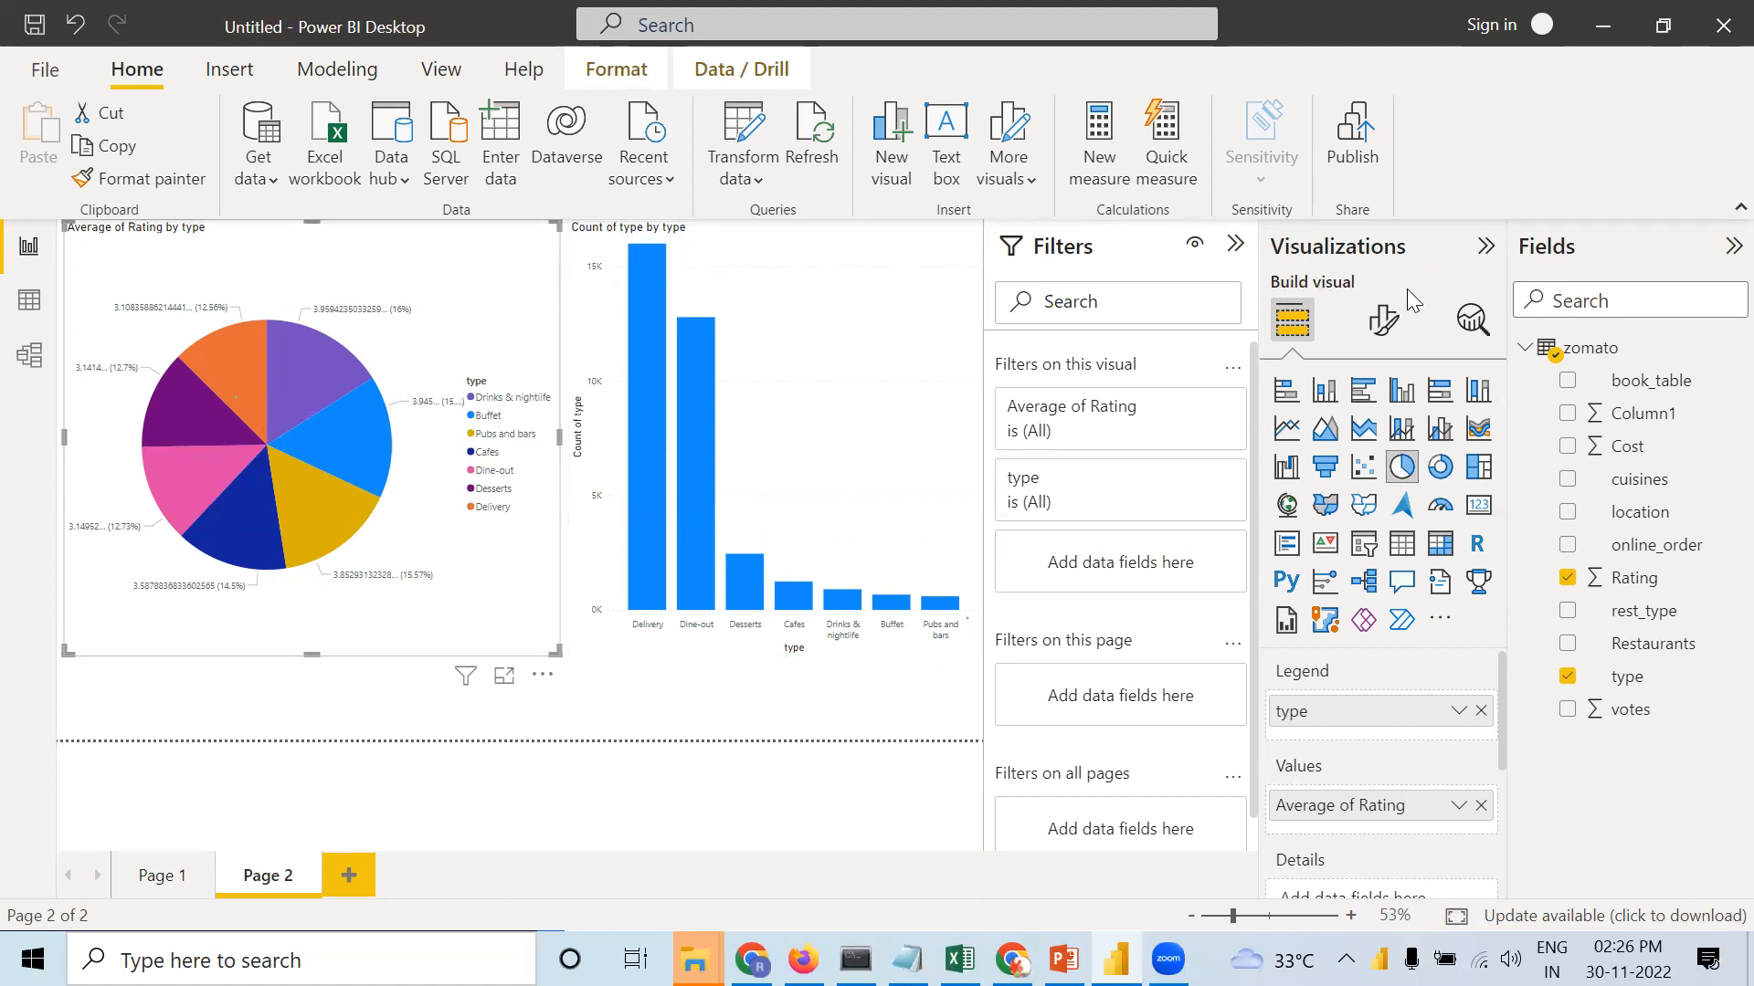
{"action": "left_click", "coordinate": [1381, 322]}
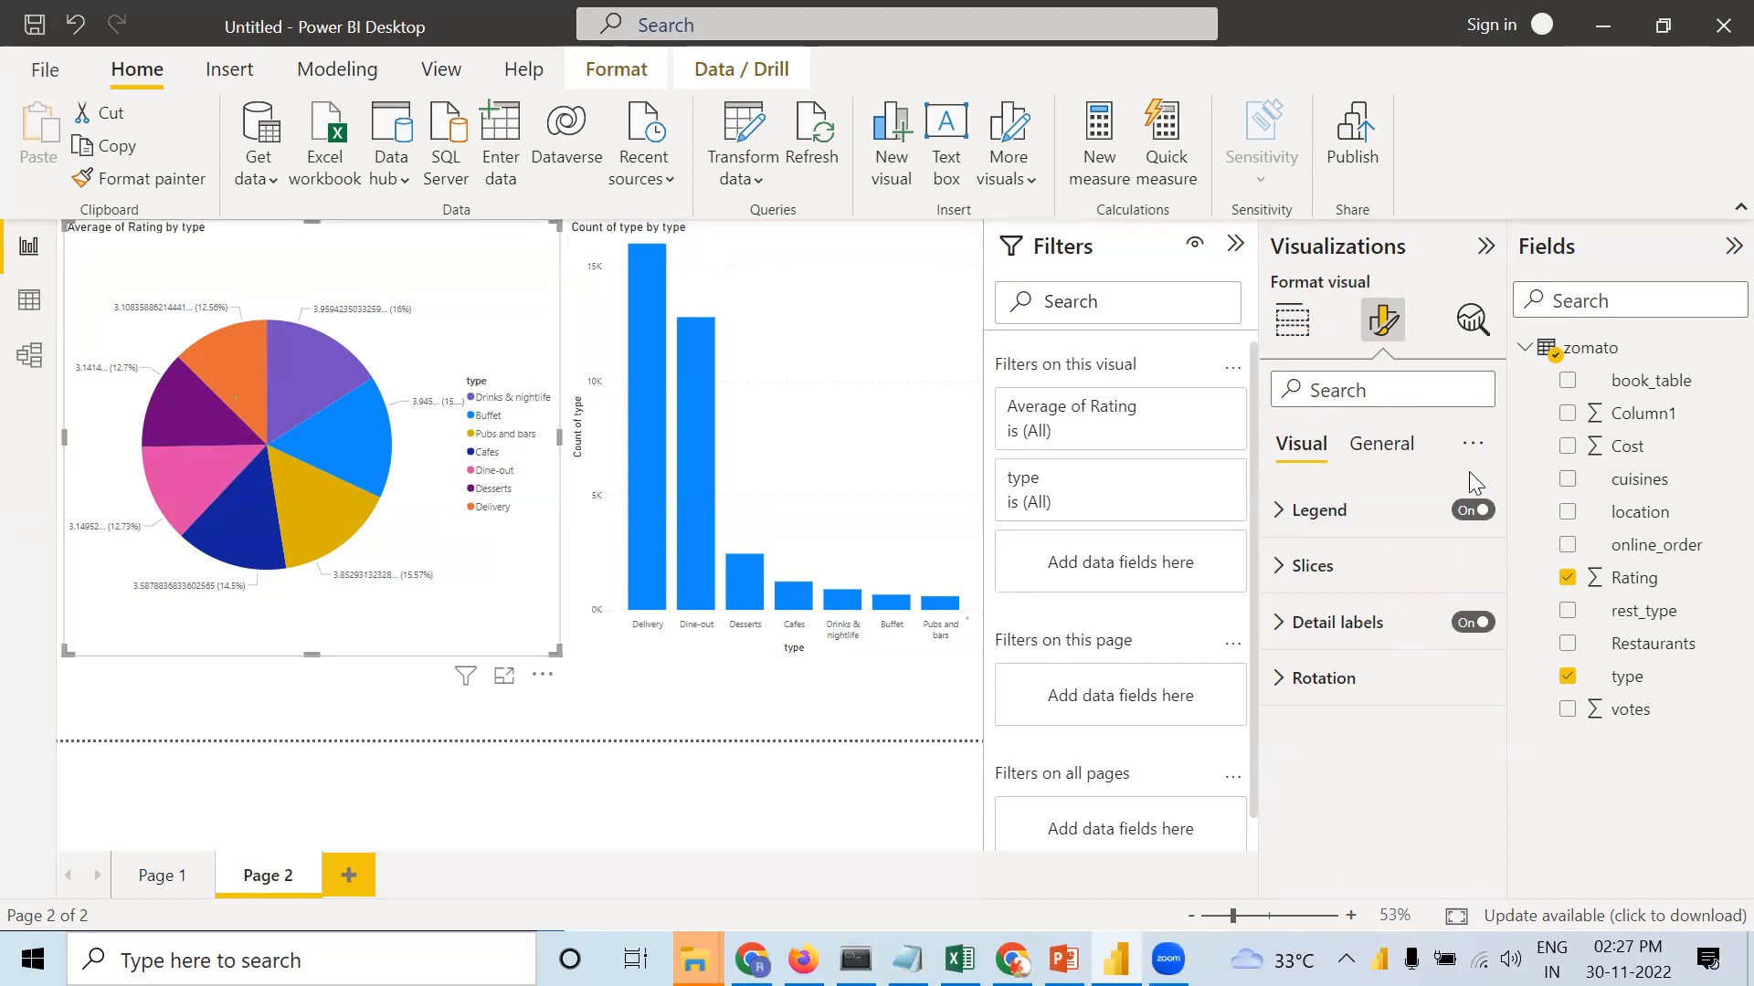
{"action": "left_click", "coordinate": [1471, 514]}
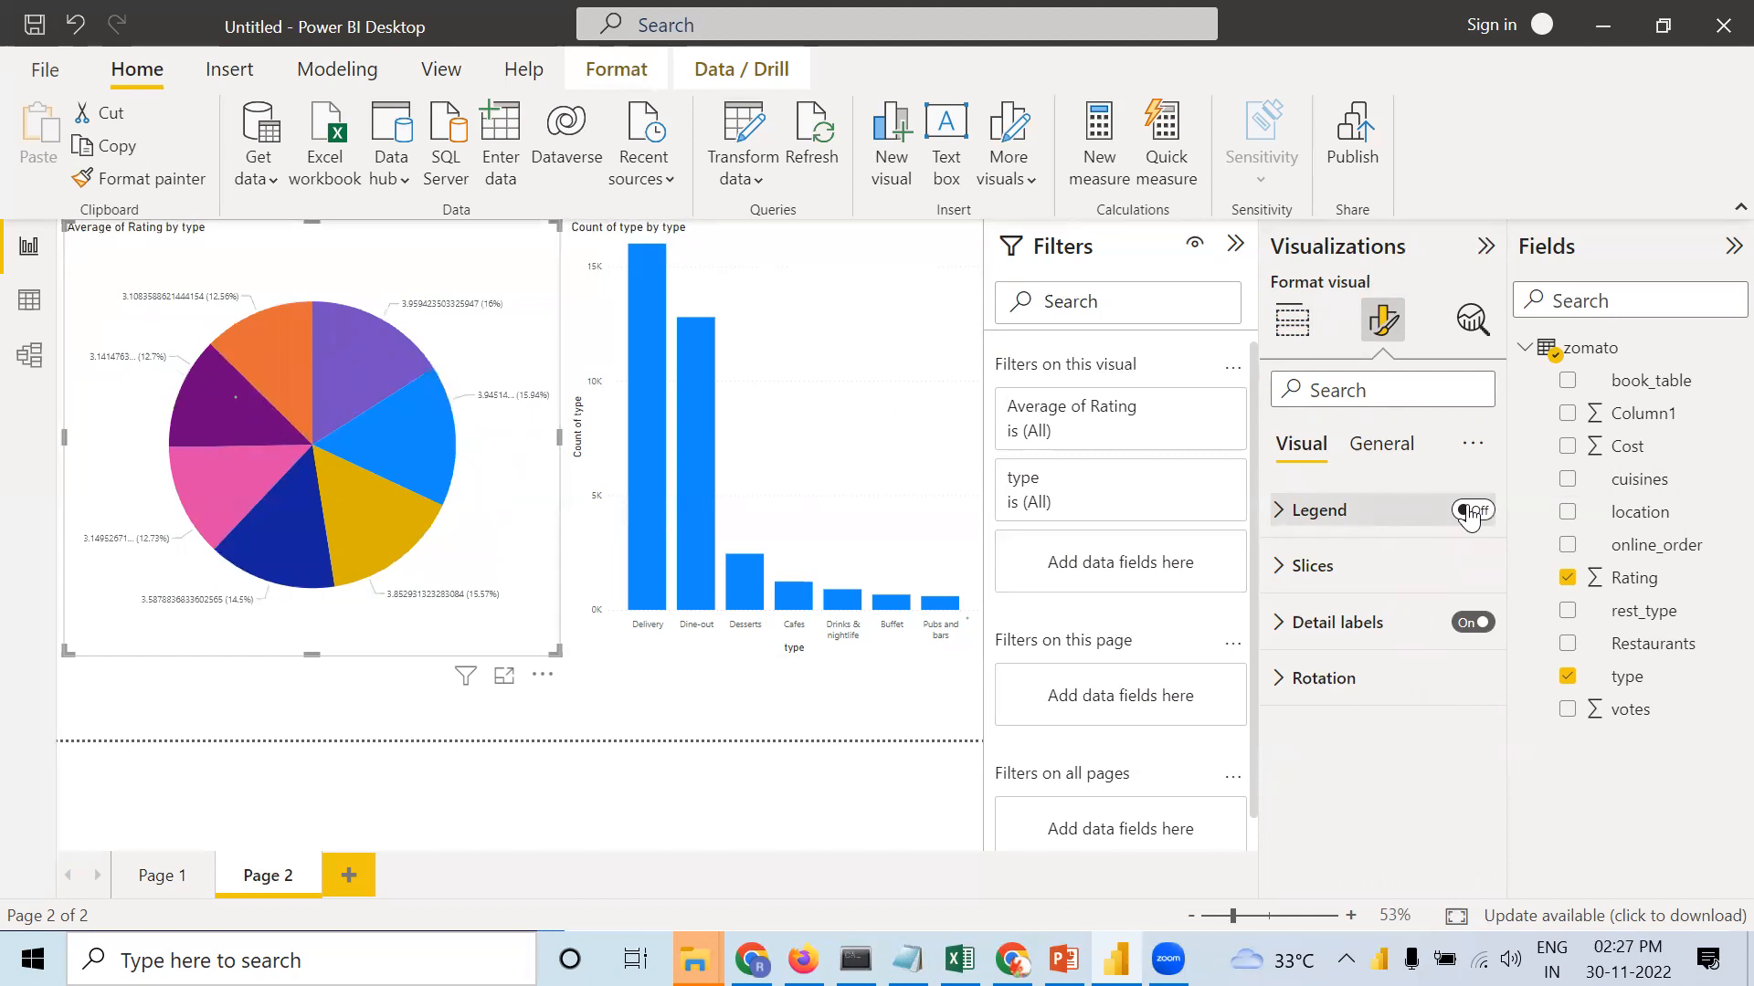
{"action": "left_click", "coordinate": [1471, 513]}
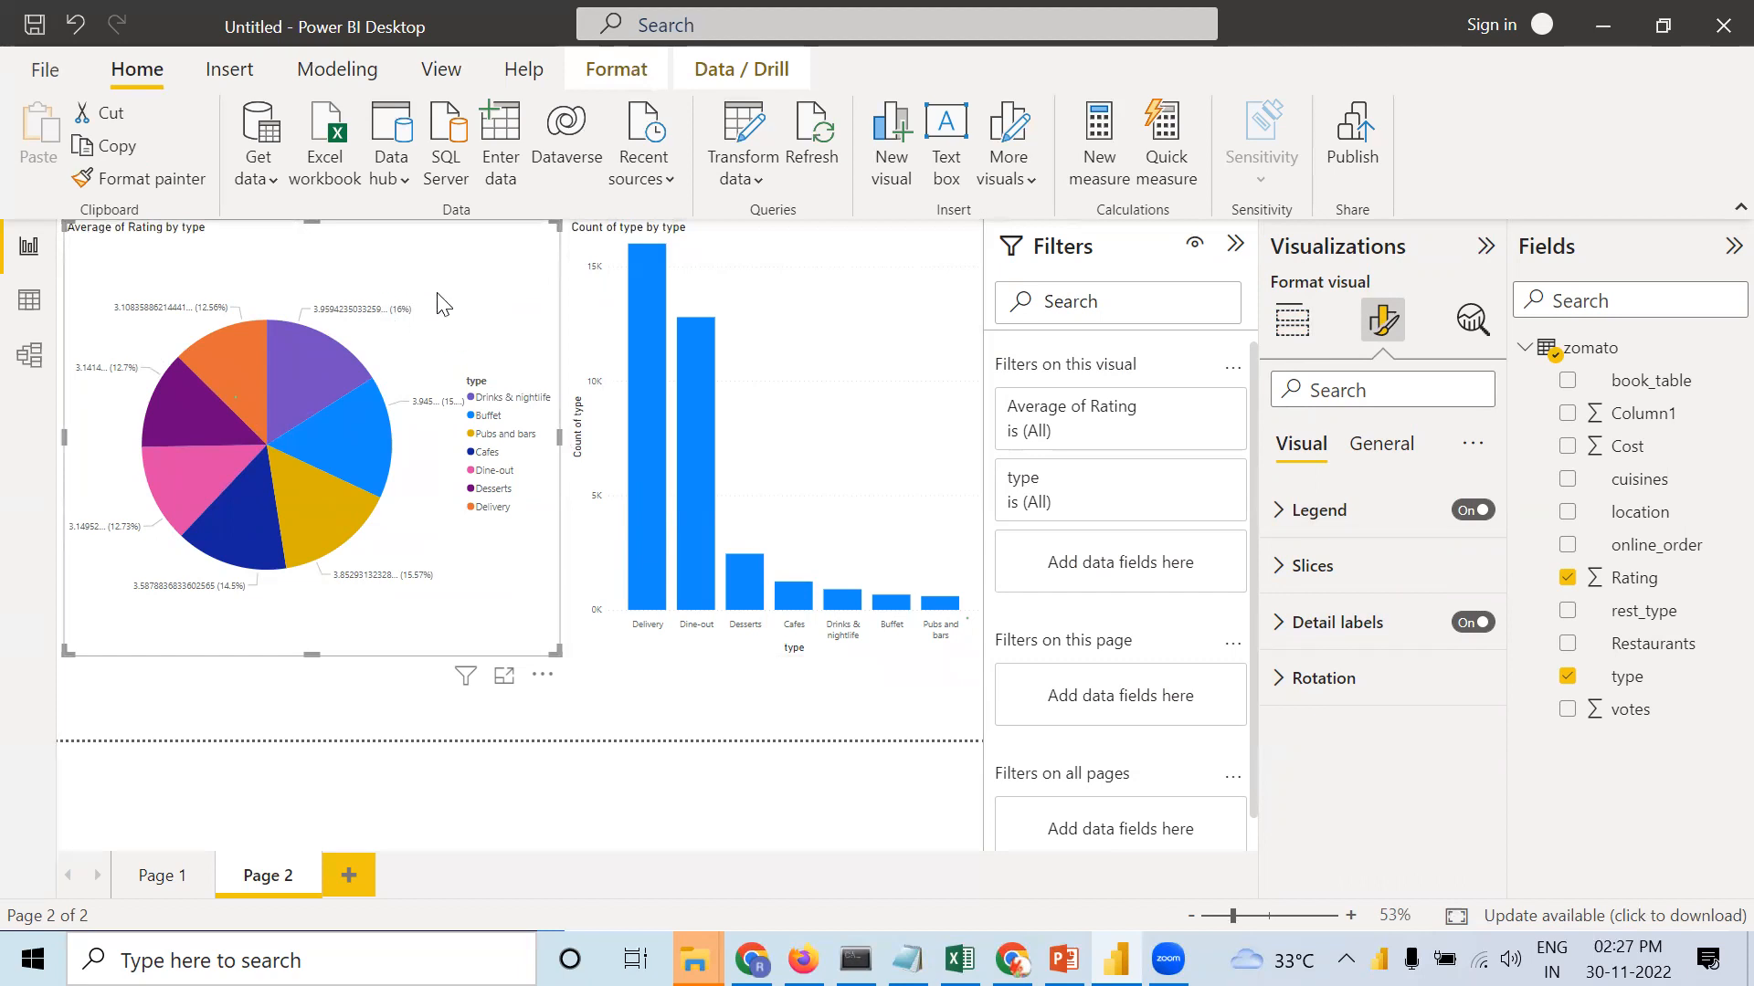
{"action": "left_click", "coordinate": [1464, 625]}
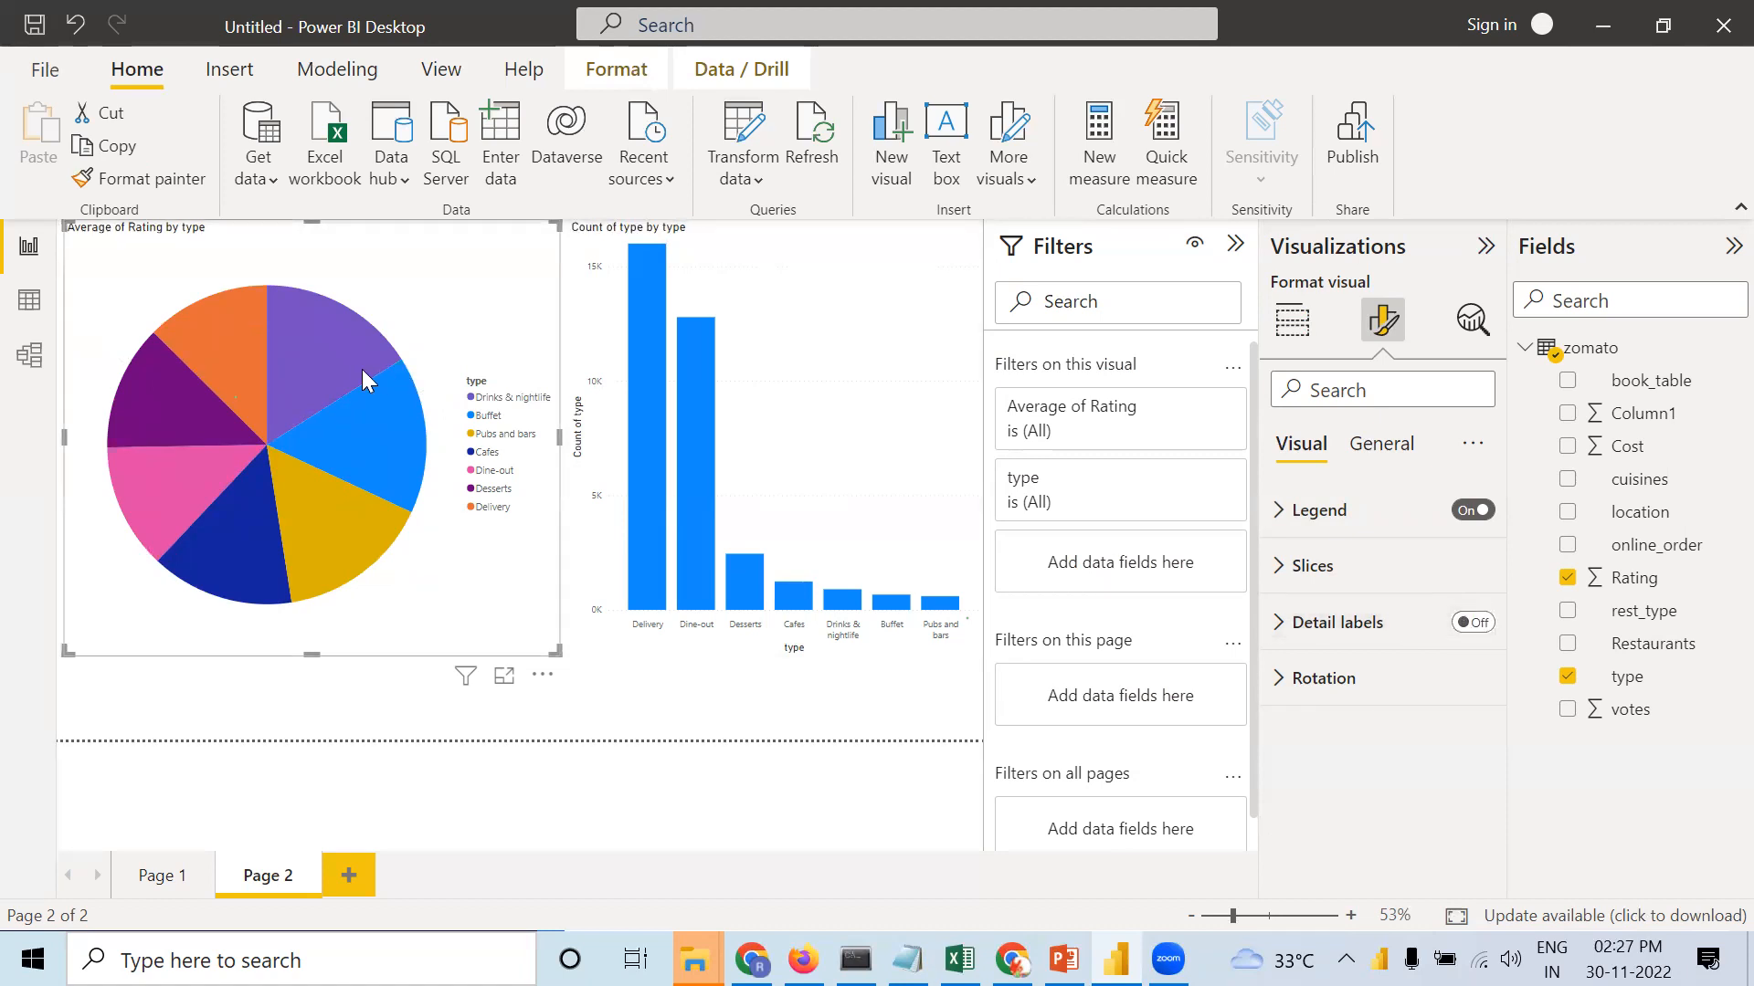
{"action": "mouse_move", "coordinate": [320, 355]}
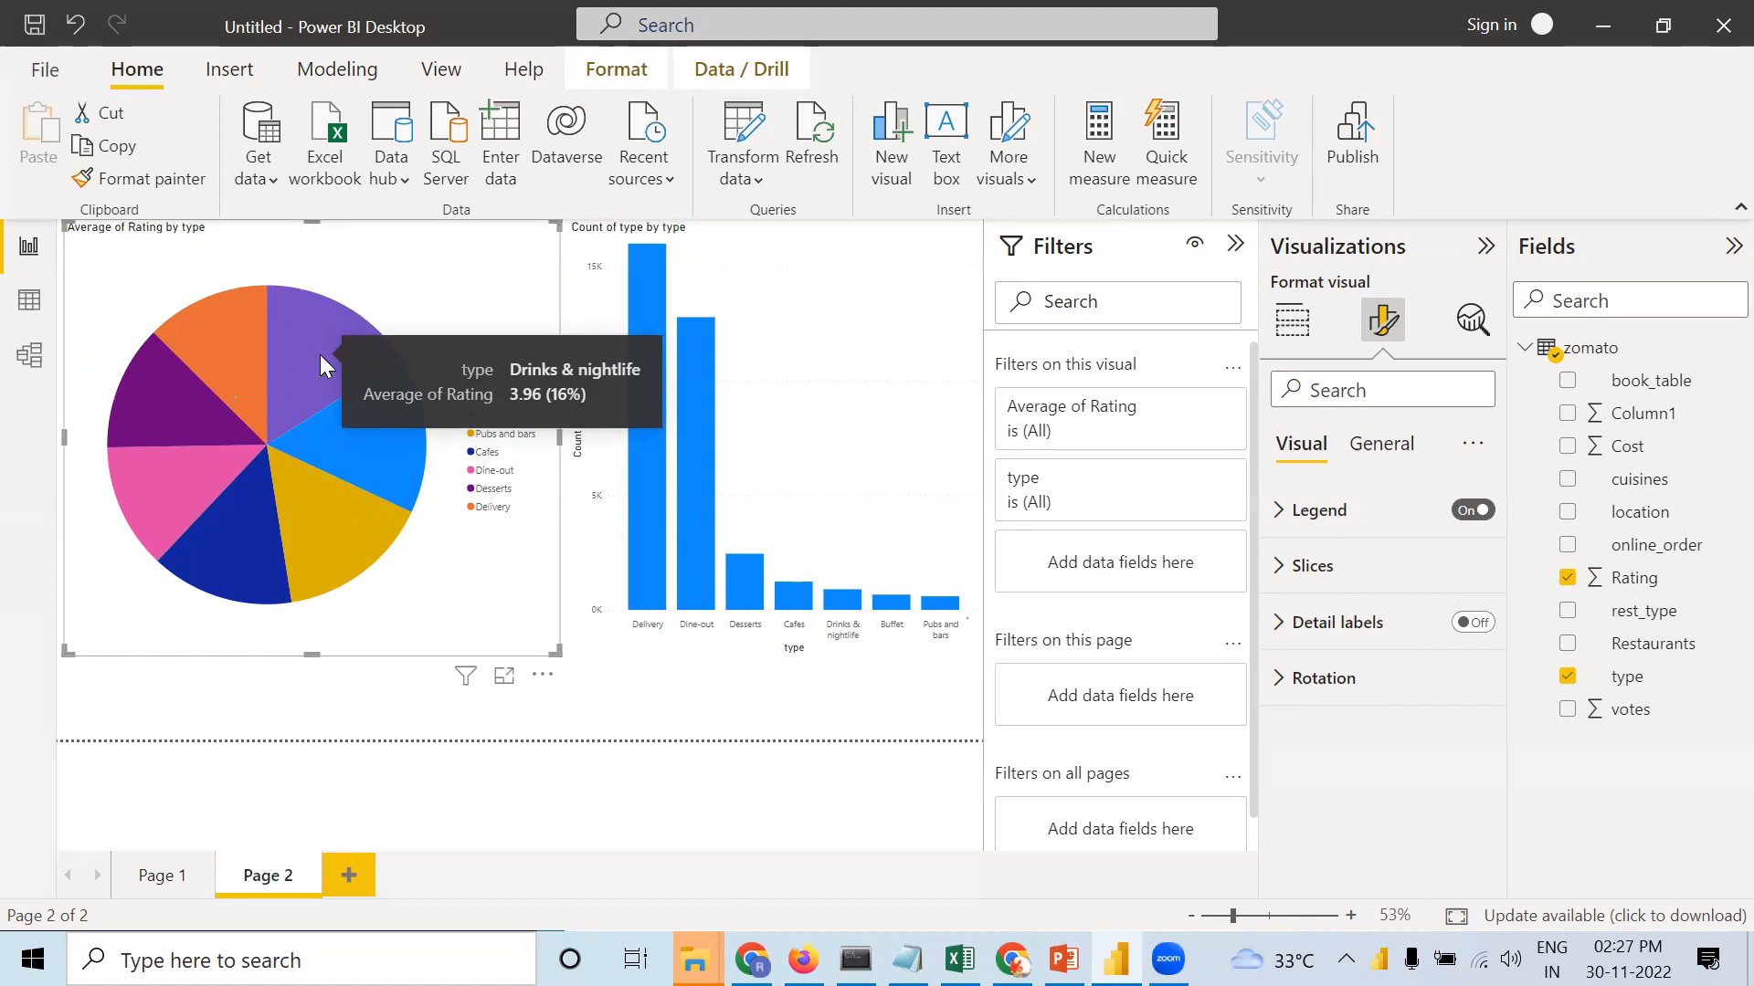
{"action": "left_click", "coordinate": [1482, 624]}
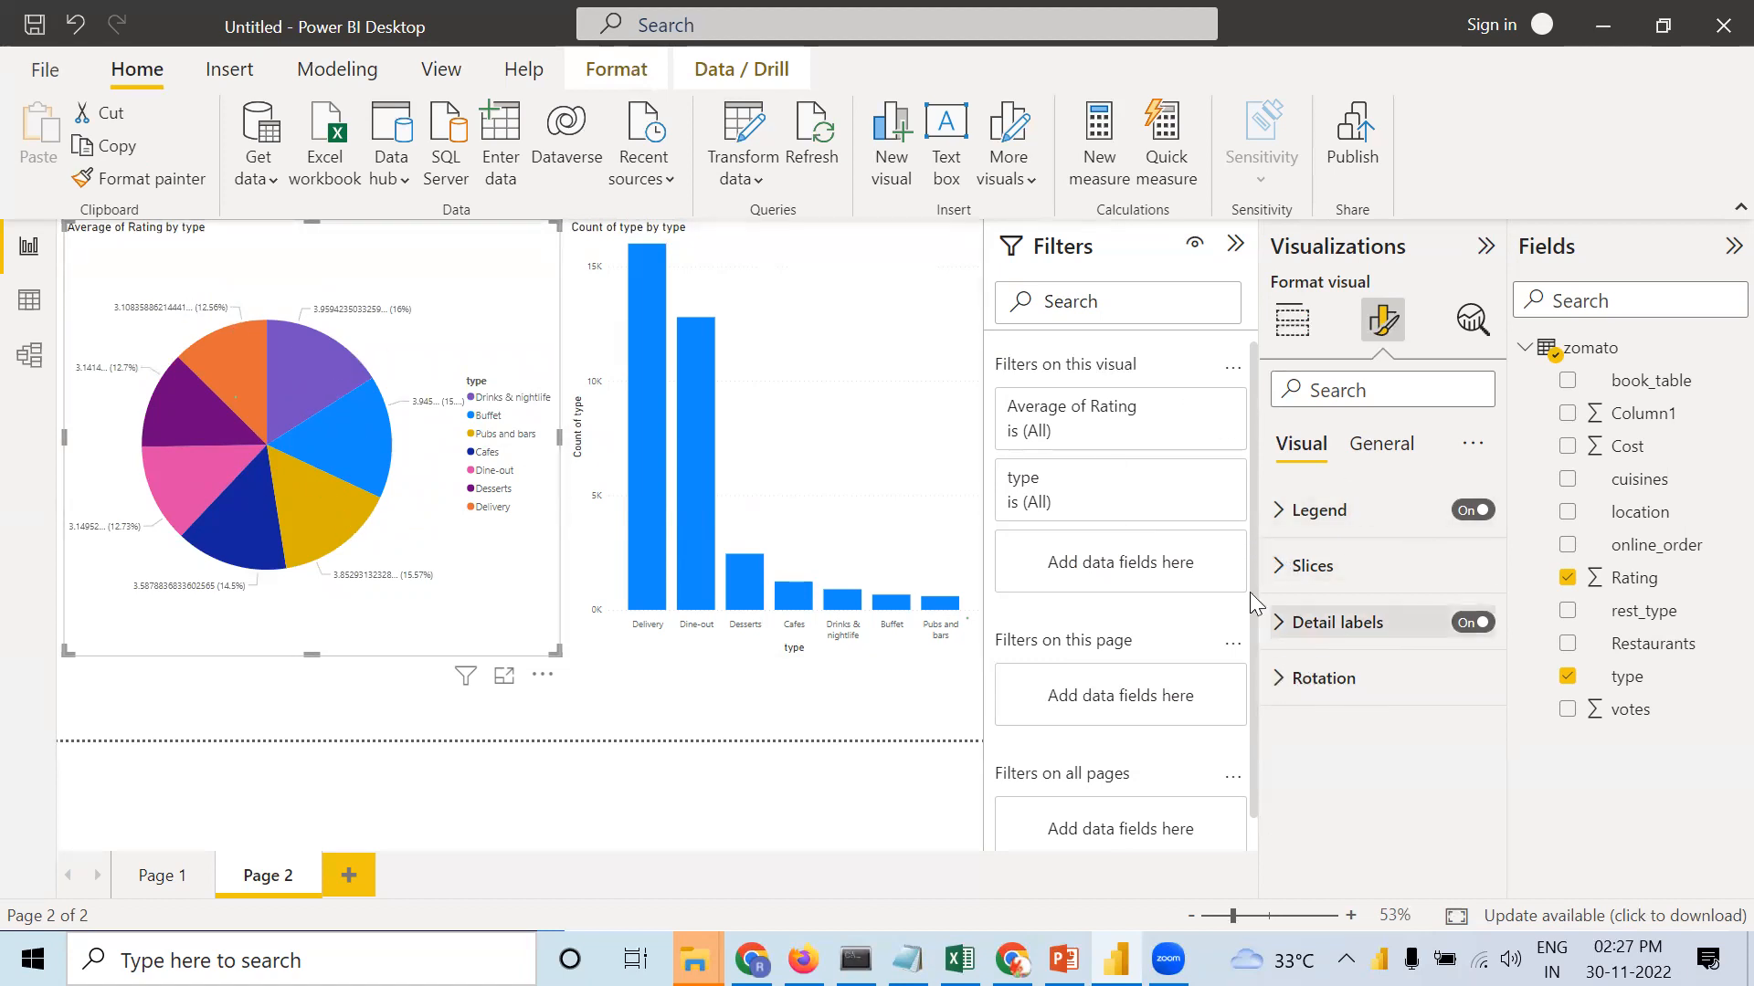
Color the pie chart's Drinks & nightlife slice black.
{"action": "left_click", "coordinate": [1281, 566]}
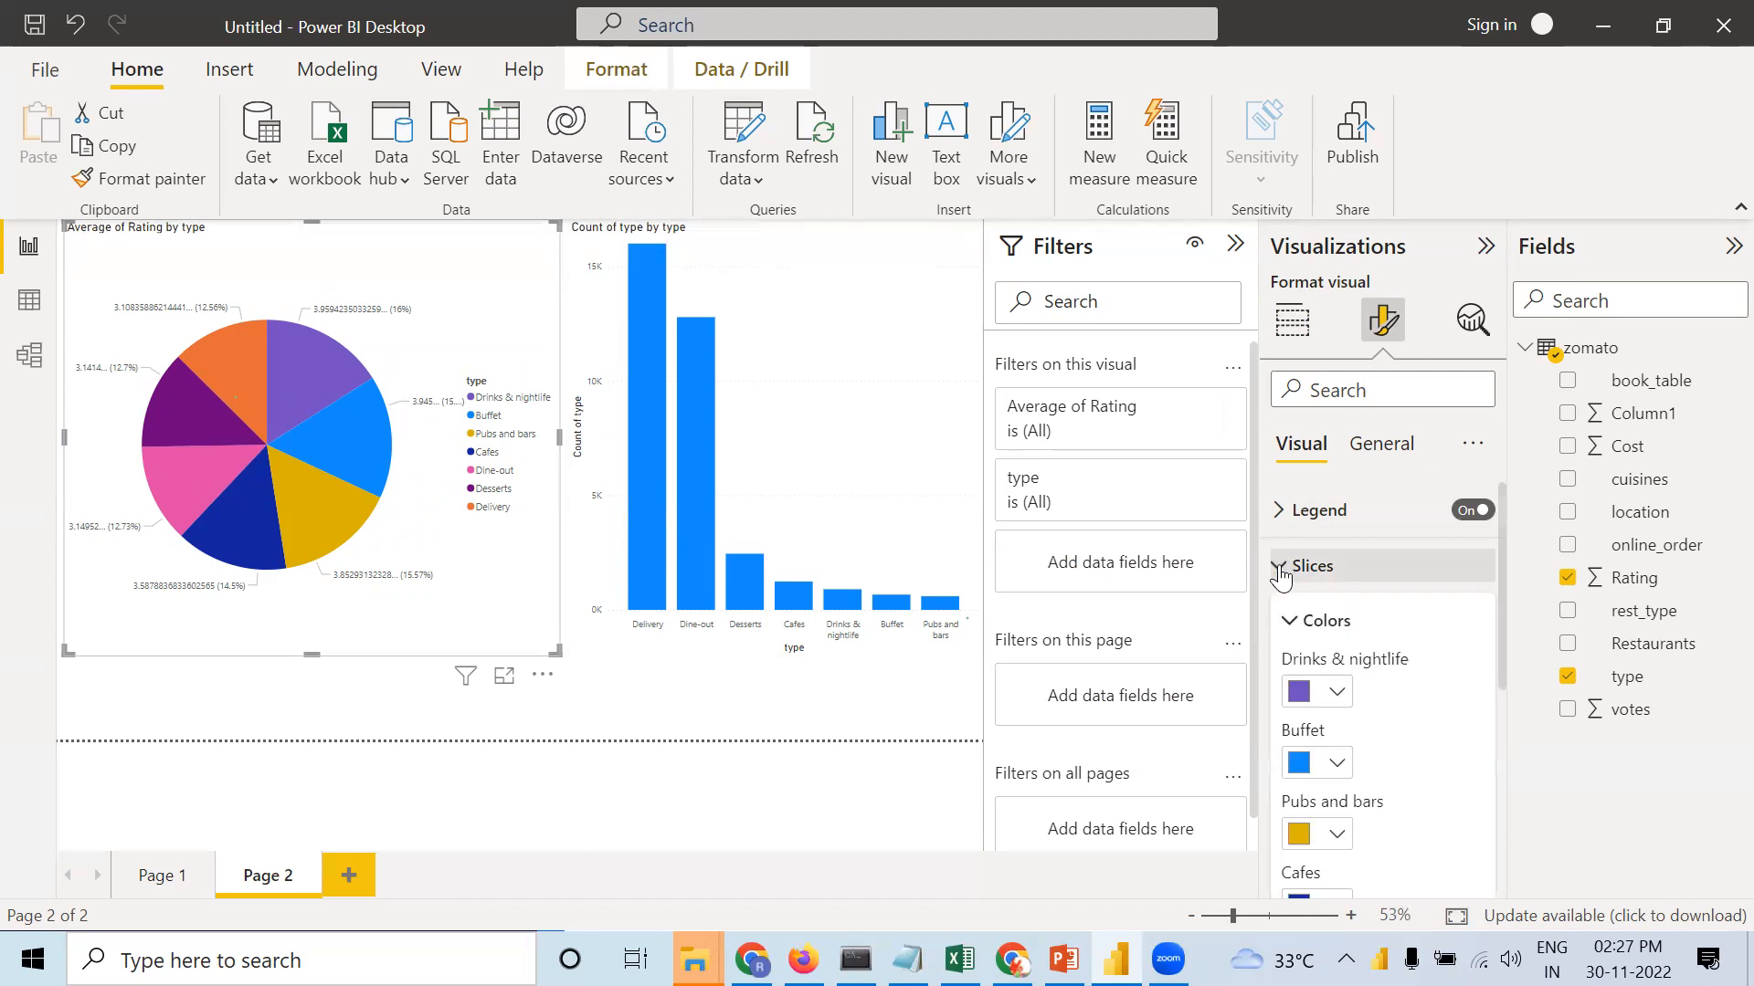
{"action": "left_click", "coordinate": [1336, 694]}
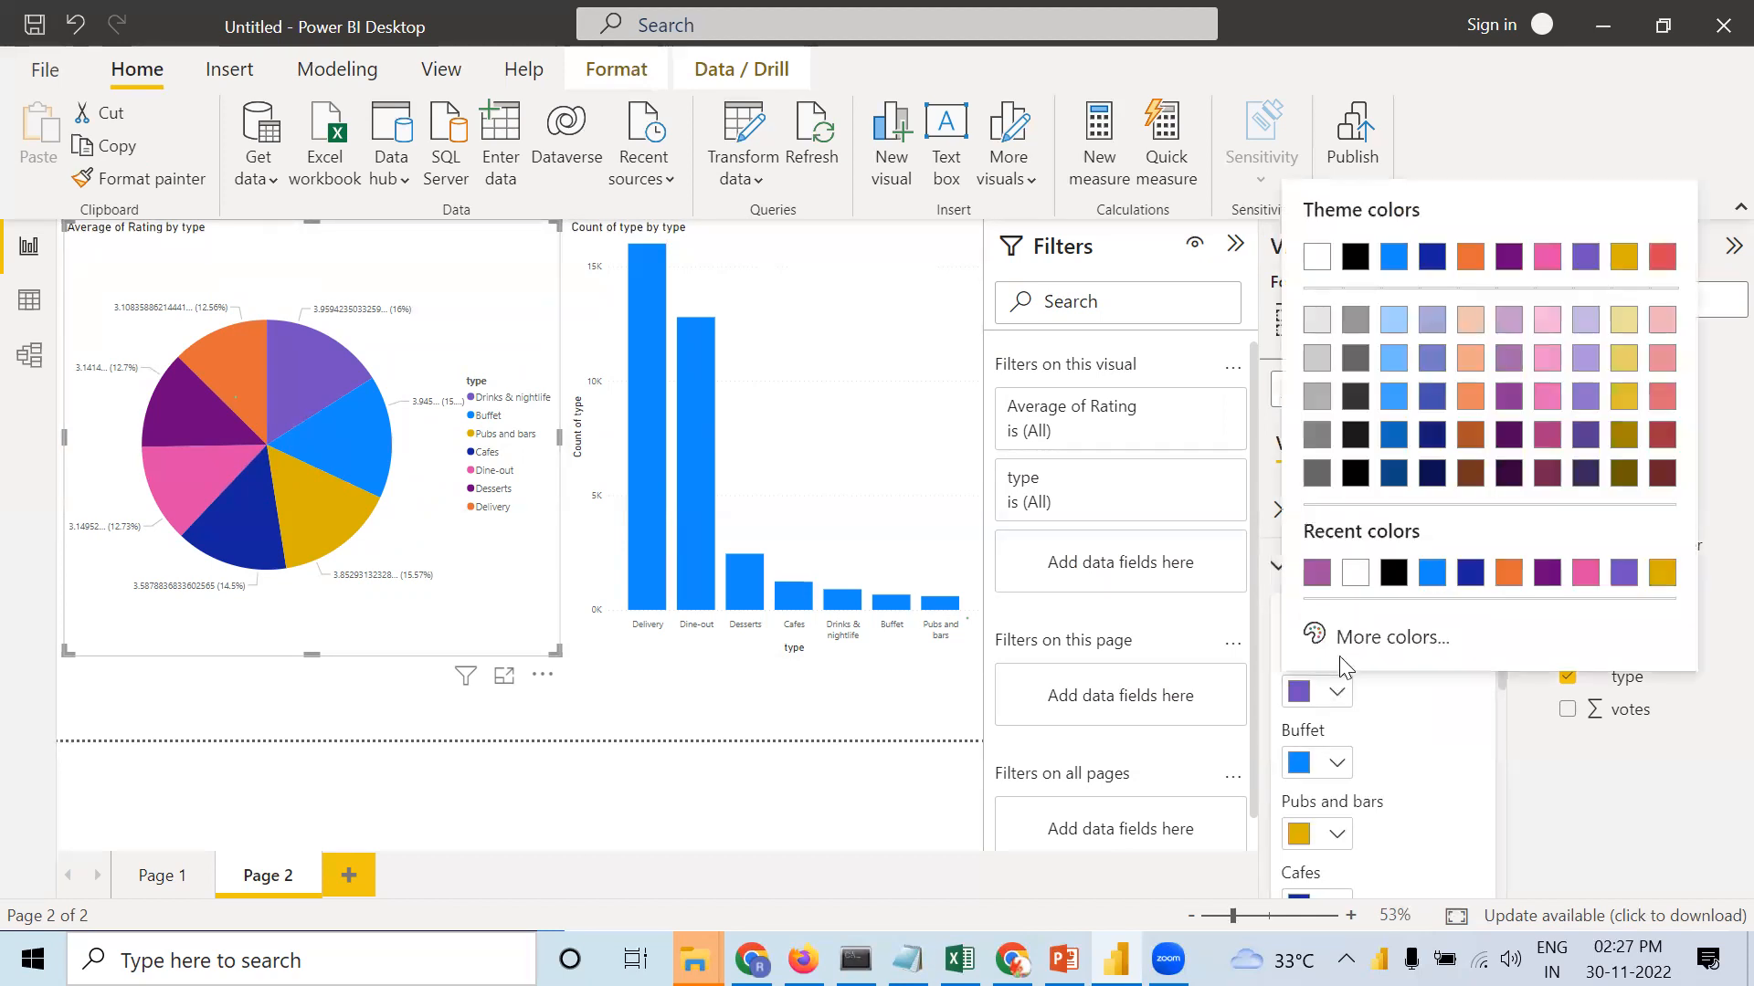
{"action": "left_click", "coordinate": [1394, 572]}
Give the pie chart's Pubs and bars slice a custom green color.
{"action": "scroll", "coordinate": [1400, 708], "scroll_direction": "down", "scroll_amount": 3}
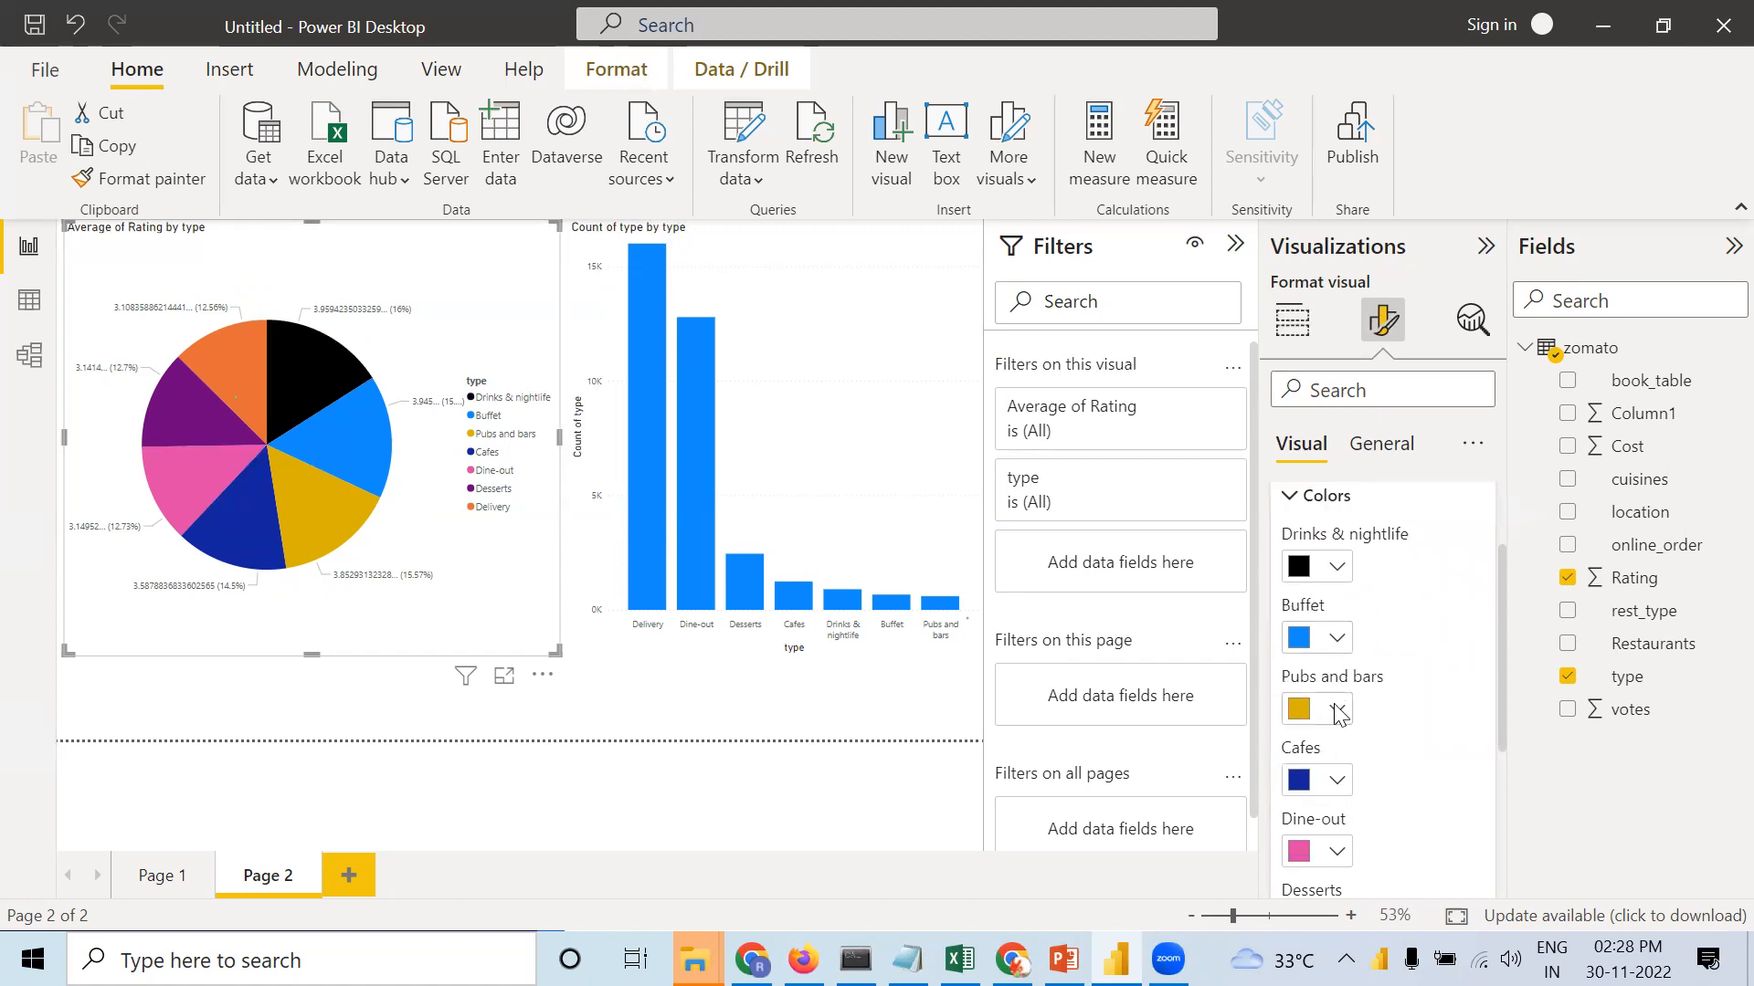
{"action": "left_click", "coordinate": [1337, 710]}
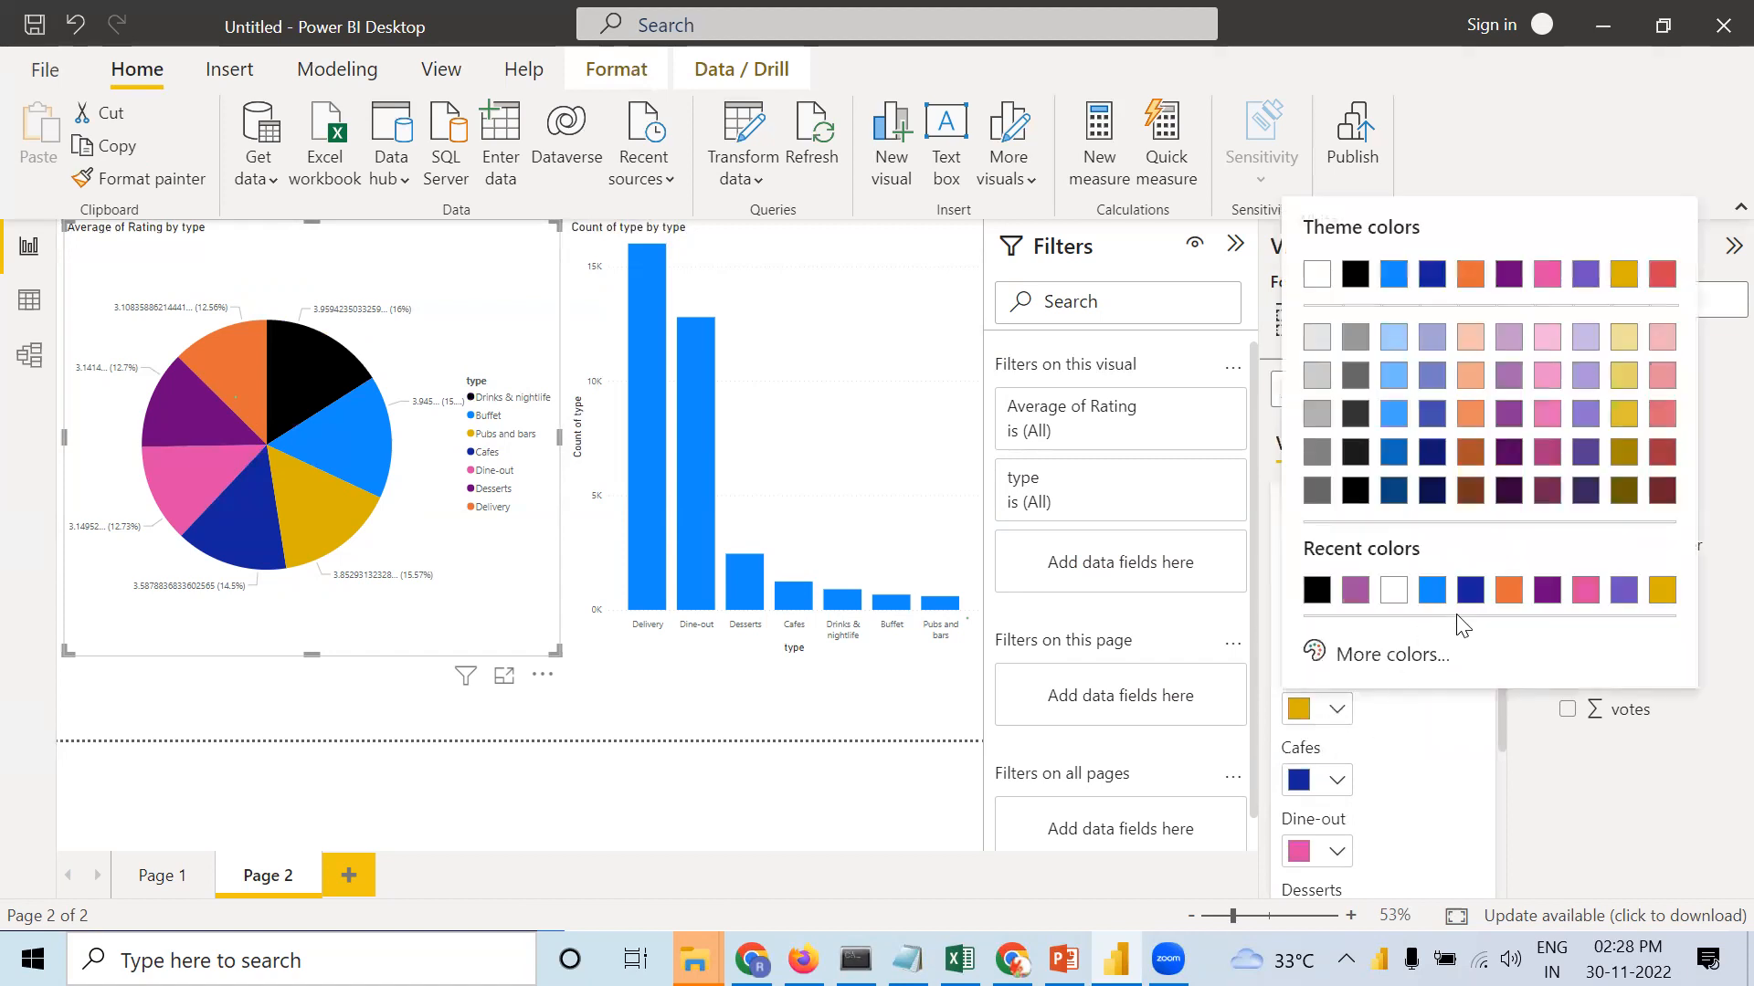
{"action": "left_click", "coordinate": [1370, 658]}
{"action": "left_click", "coordinate": [1412, 550]}
{"action": "left_click", "coordinate": [1547, 319]}
{"action": "left_click", "coordinate": [1435, 725]}
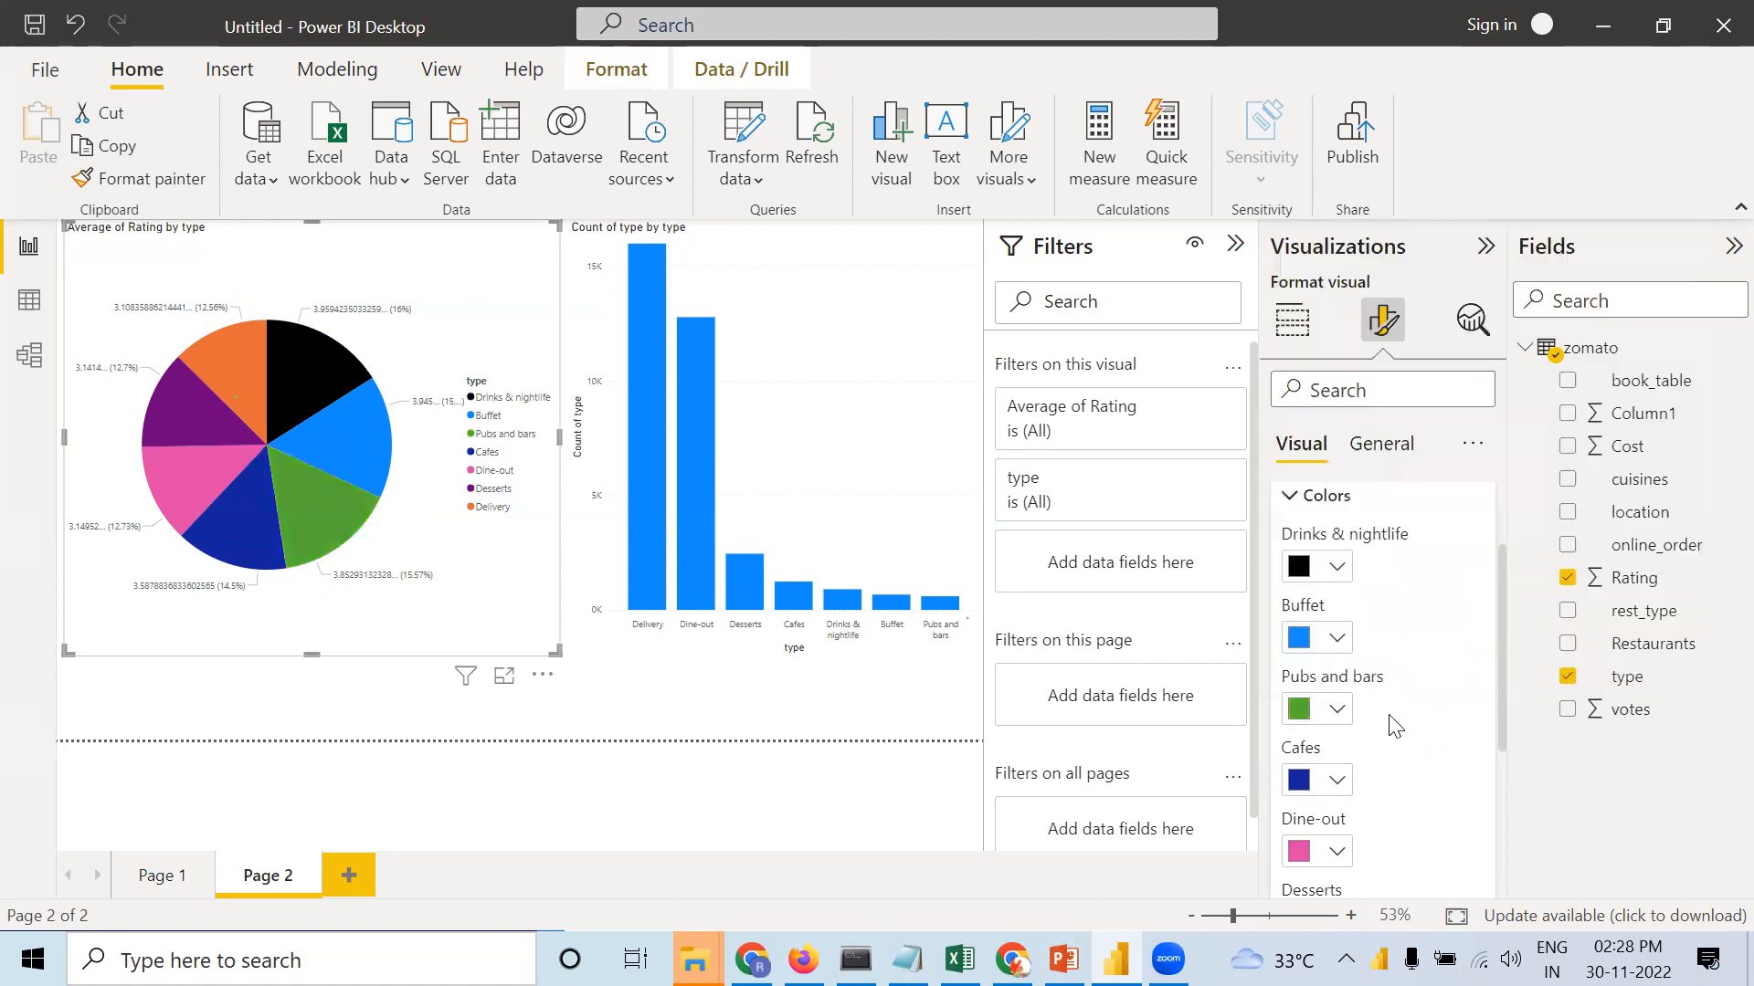
Try rotating the pie chart's slices to 204° and return the rotation to 0°.
{"action": "scroll", "coordinate": [1324, 821], "scroll_direction": "down", "scroll_amount": 5}
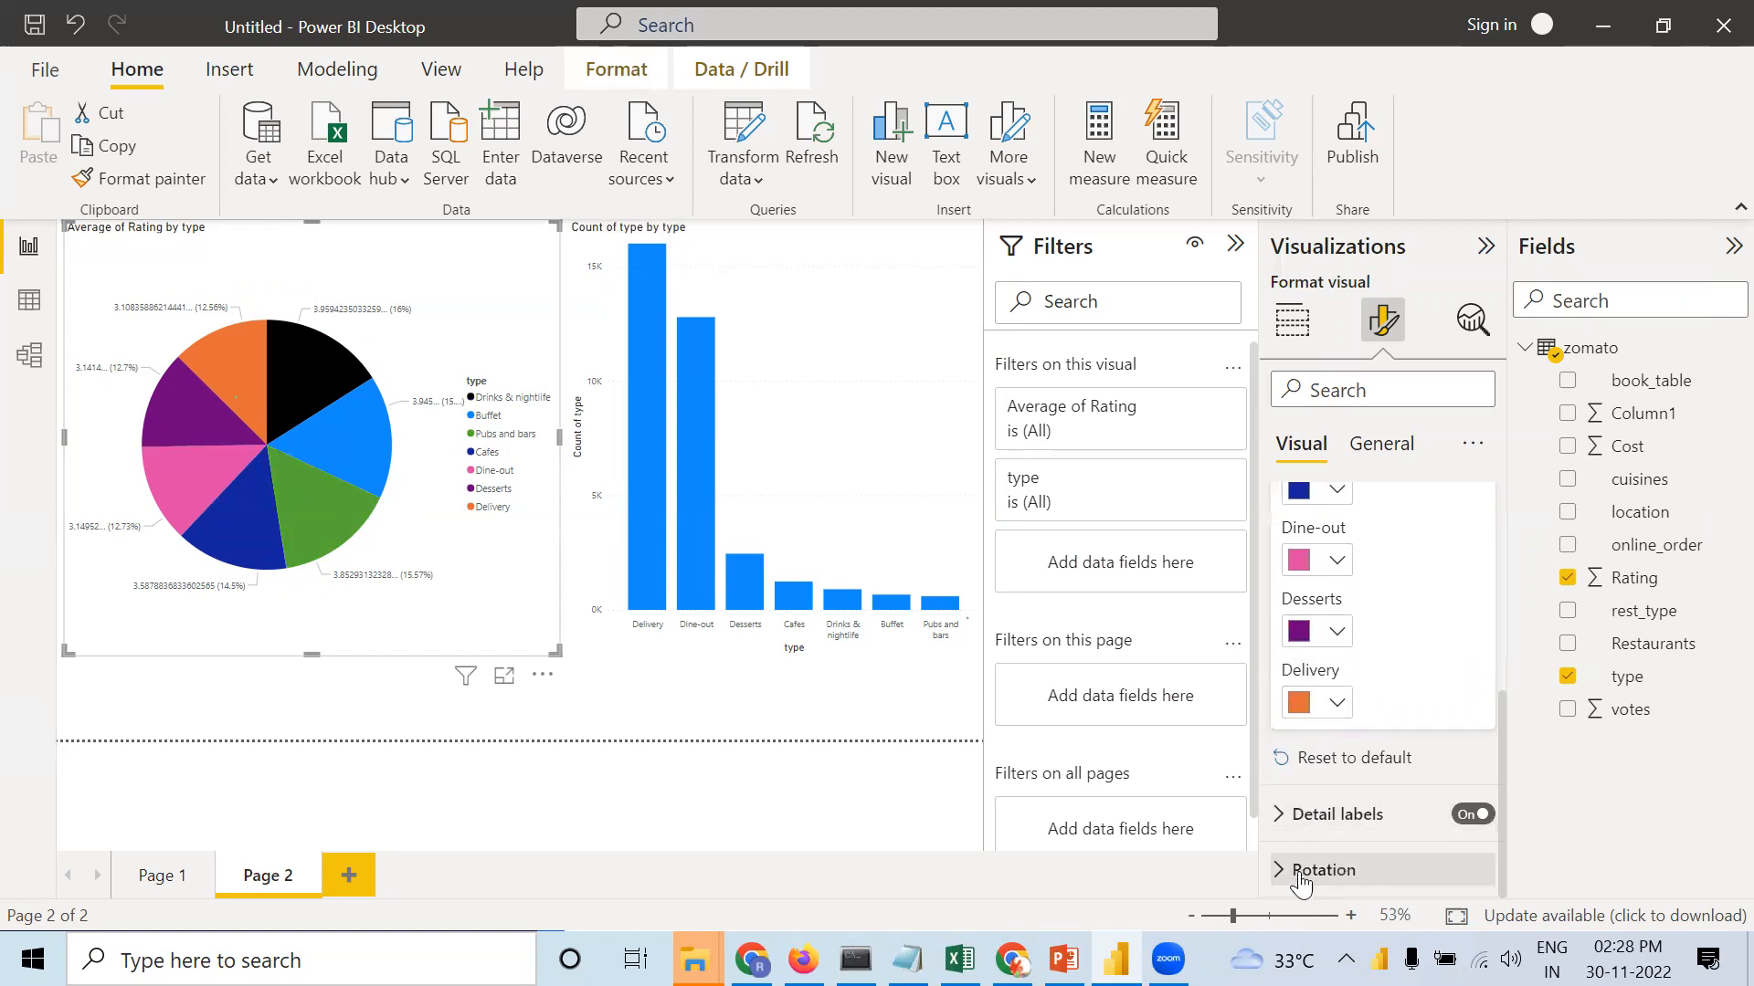
{"action": "left_click", "coordinate": [1315, 870]}
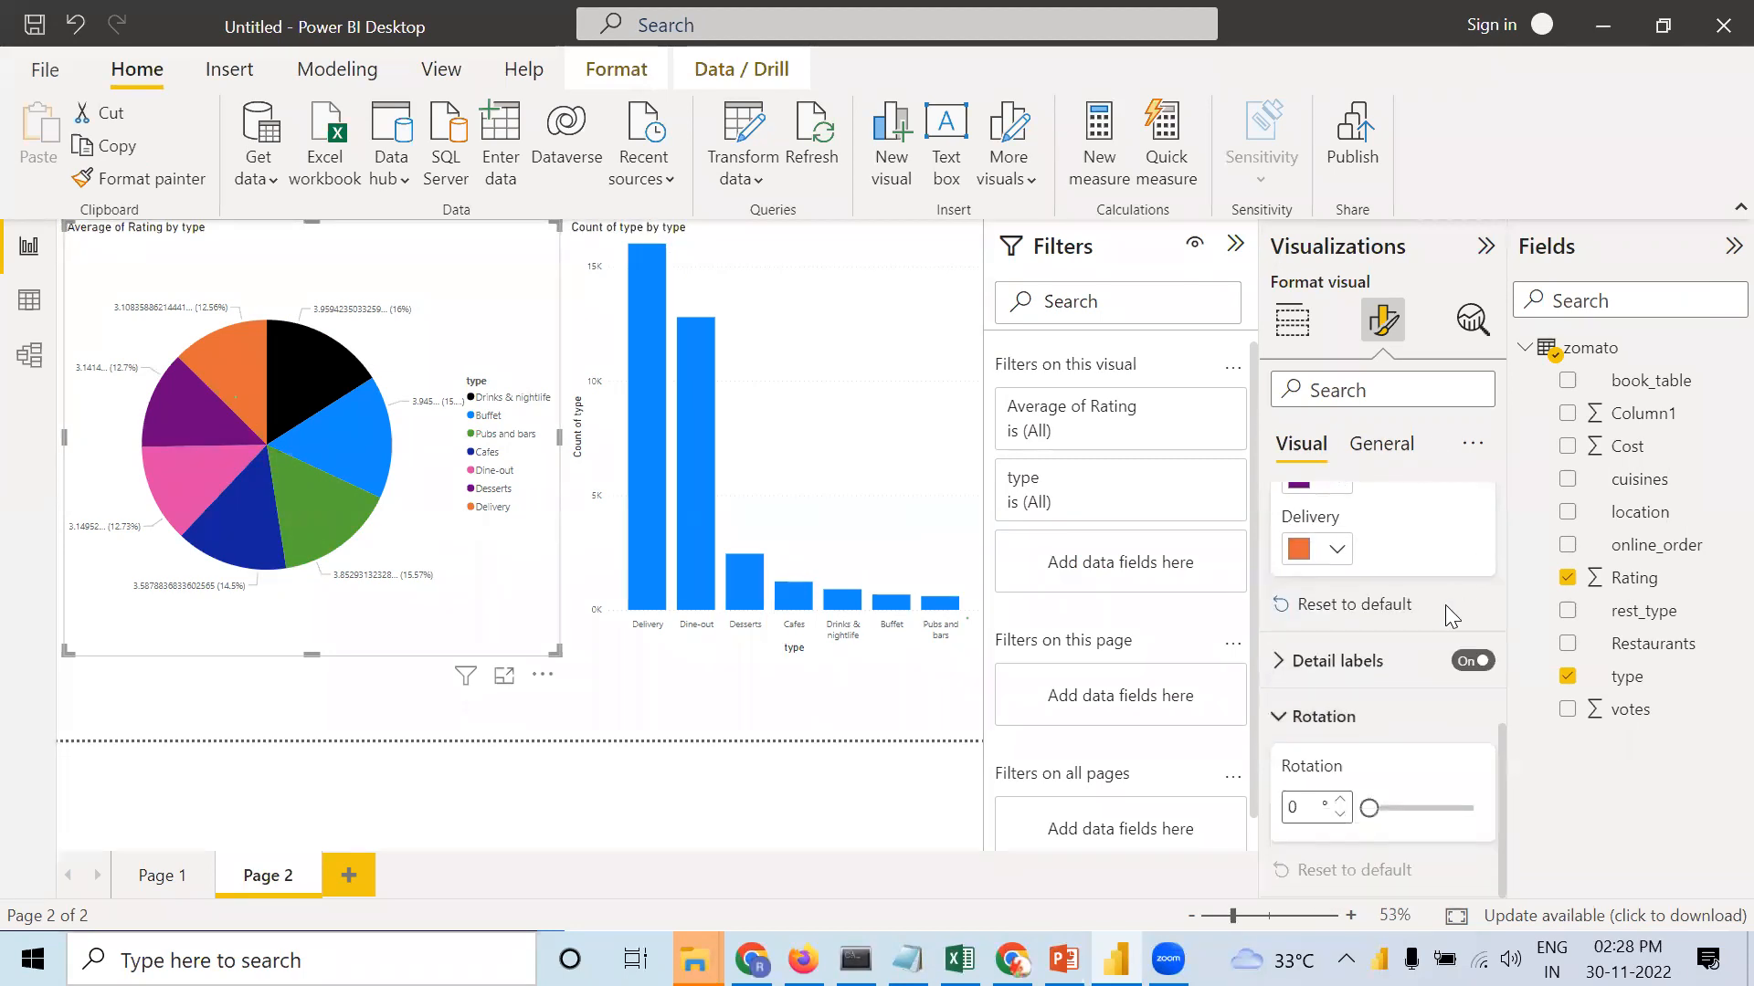
{"action": "left_click_drag", "start_coordinate": [1369, 807], "coordinate": [1426, 810]}
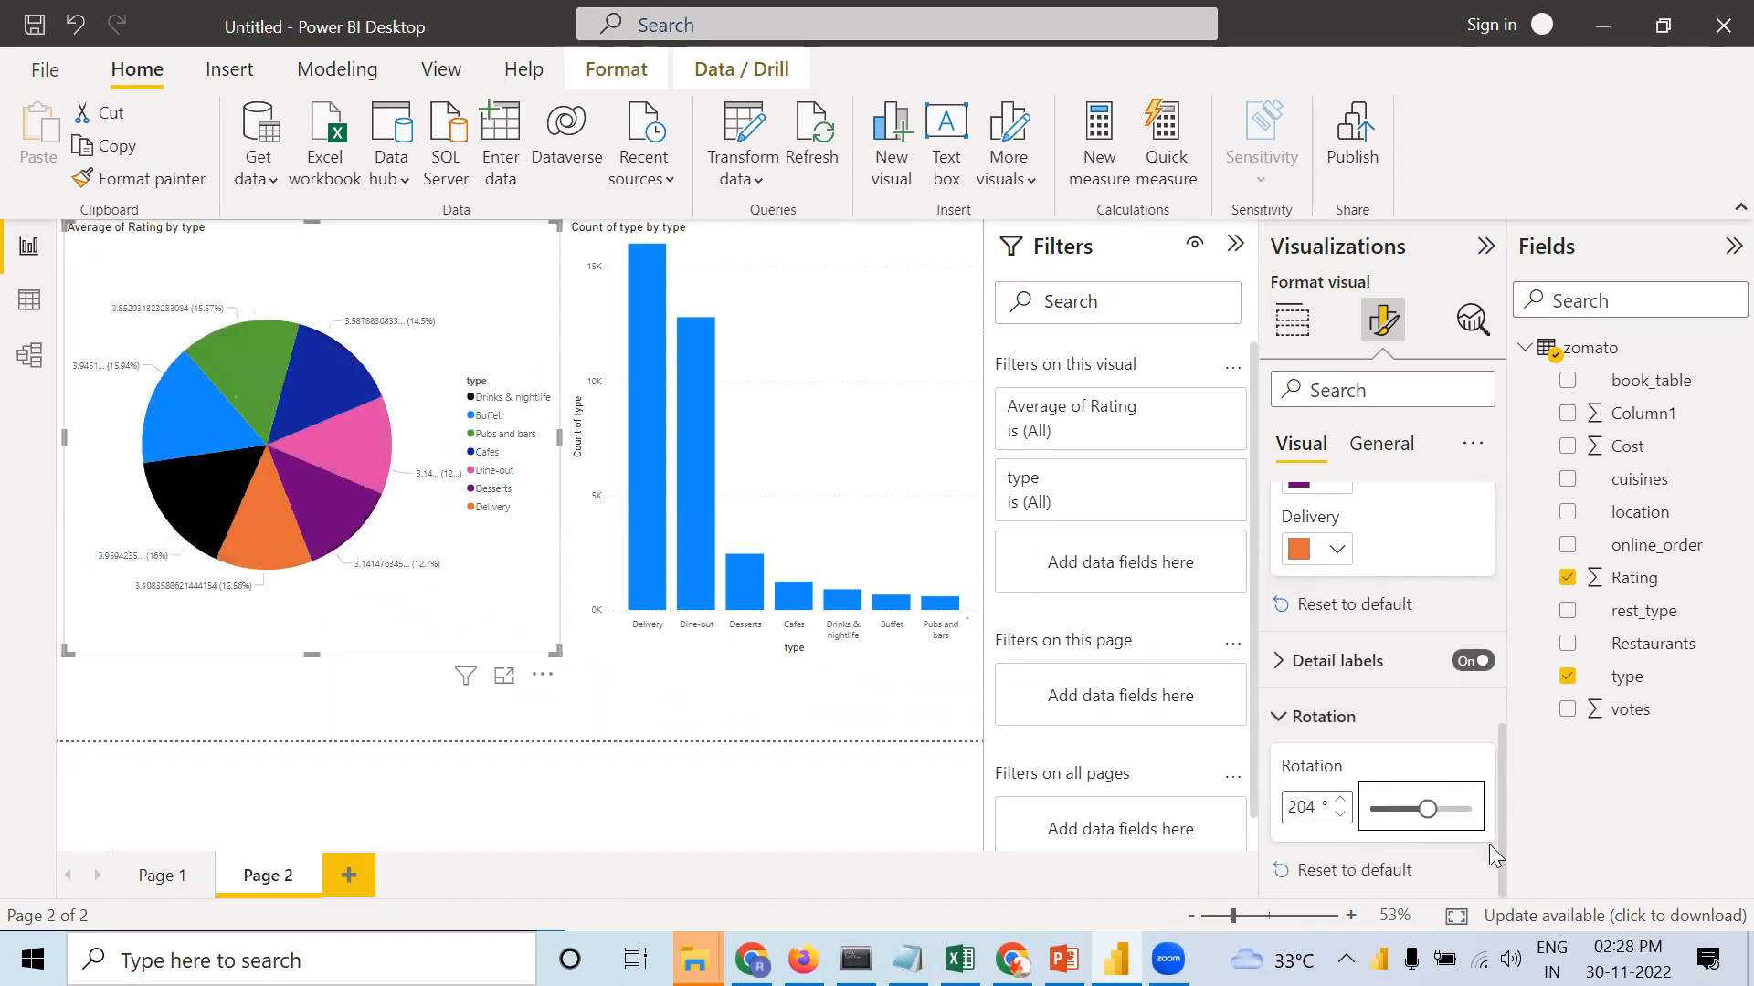
{"action": "left_click_drag", "start_coordinate": [1428, 810], "coordinate": [1365, 808]}
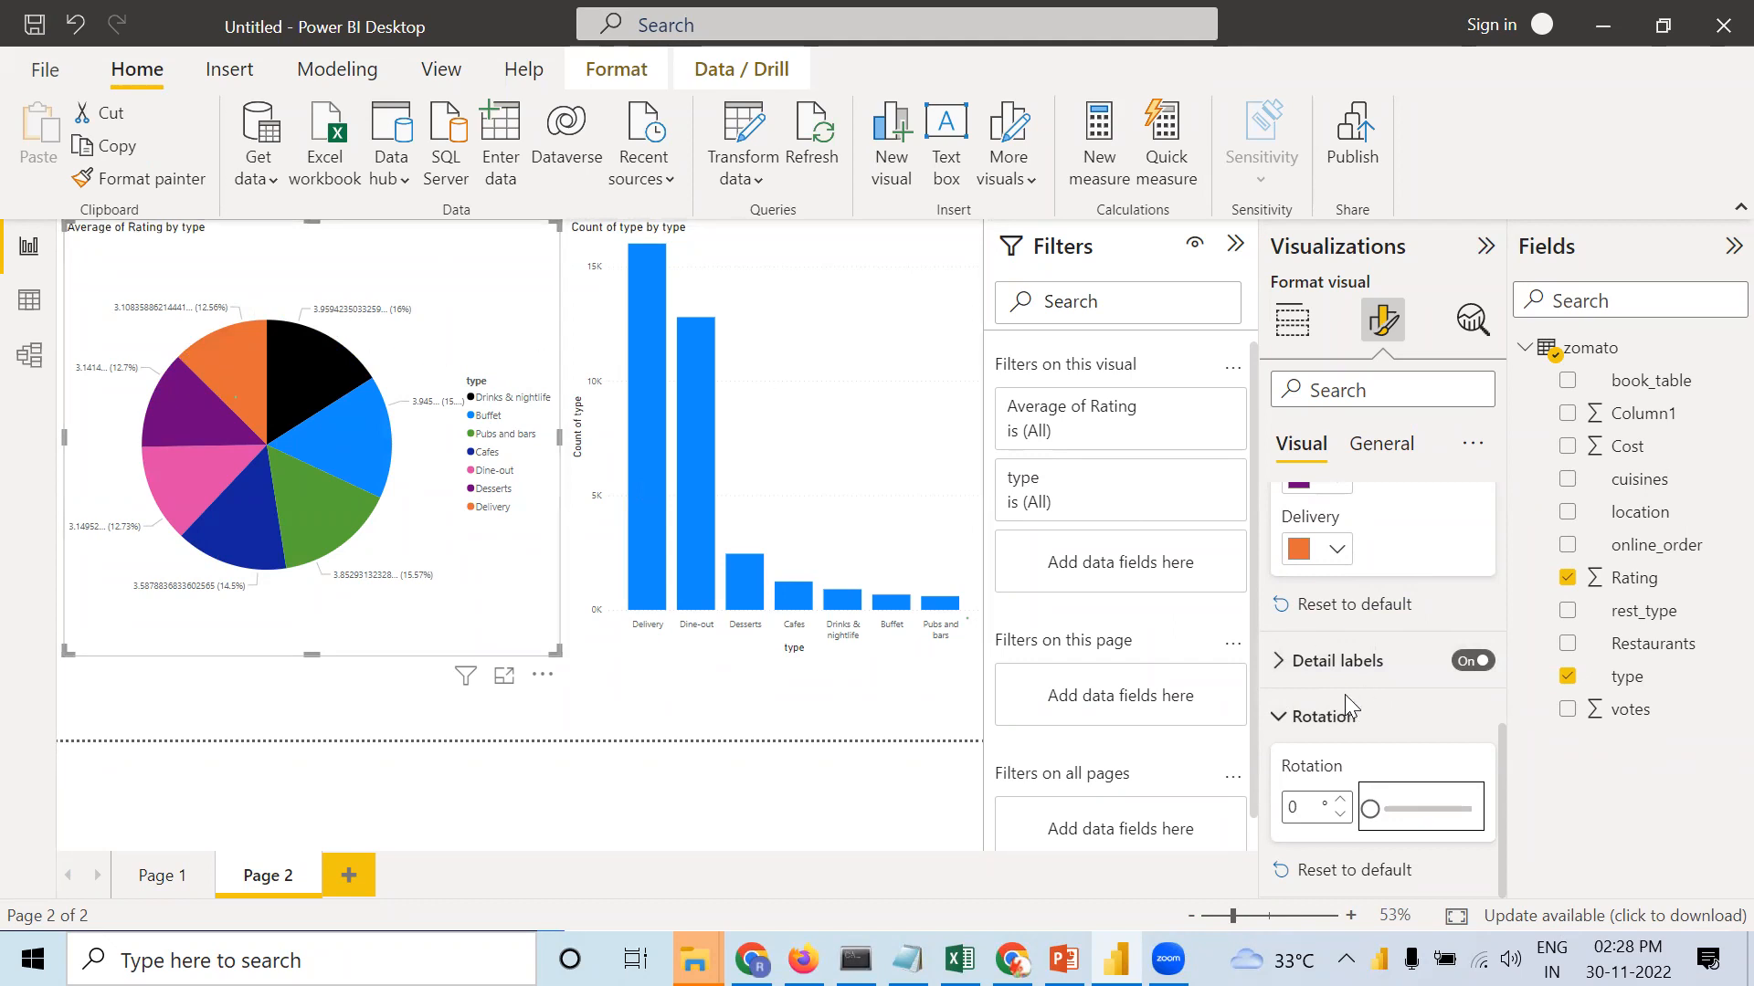
Increase the font size of the pie chart's detail label values to 12.
{"action": "left_click", "coordinate": [1297, 662]}
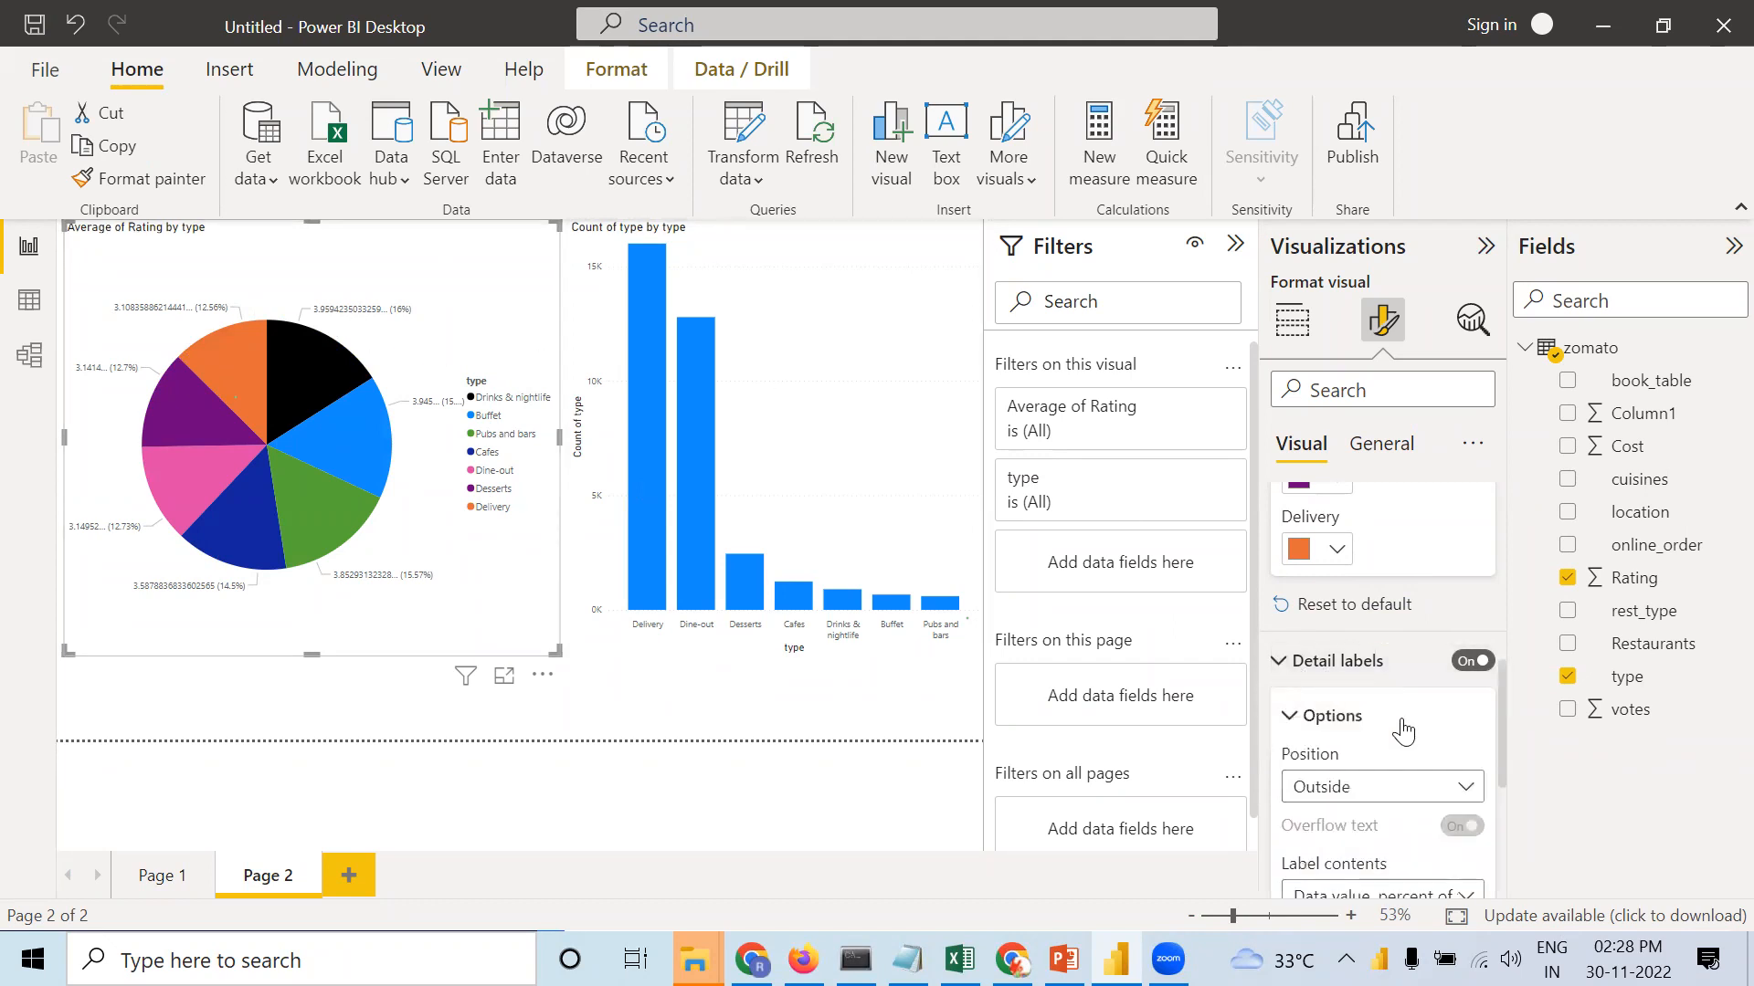
{"action": "scroll", "coordinate": [1404, 731], "scroll_direction": "down", "scroll_amount": 3}
{"action": "left_click", "coordinate": [1288, 713]}
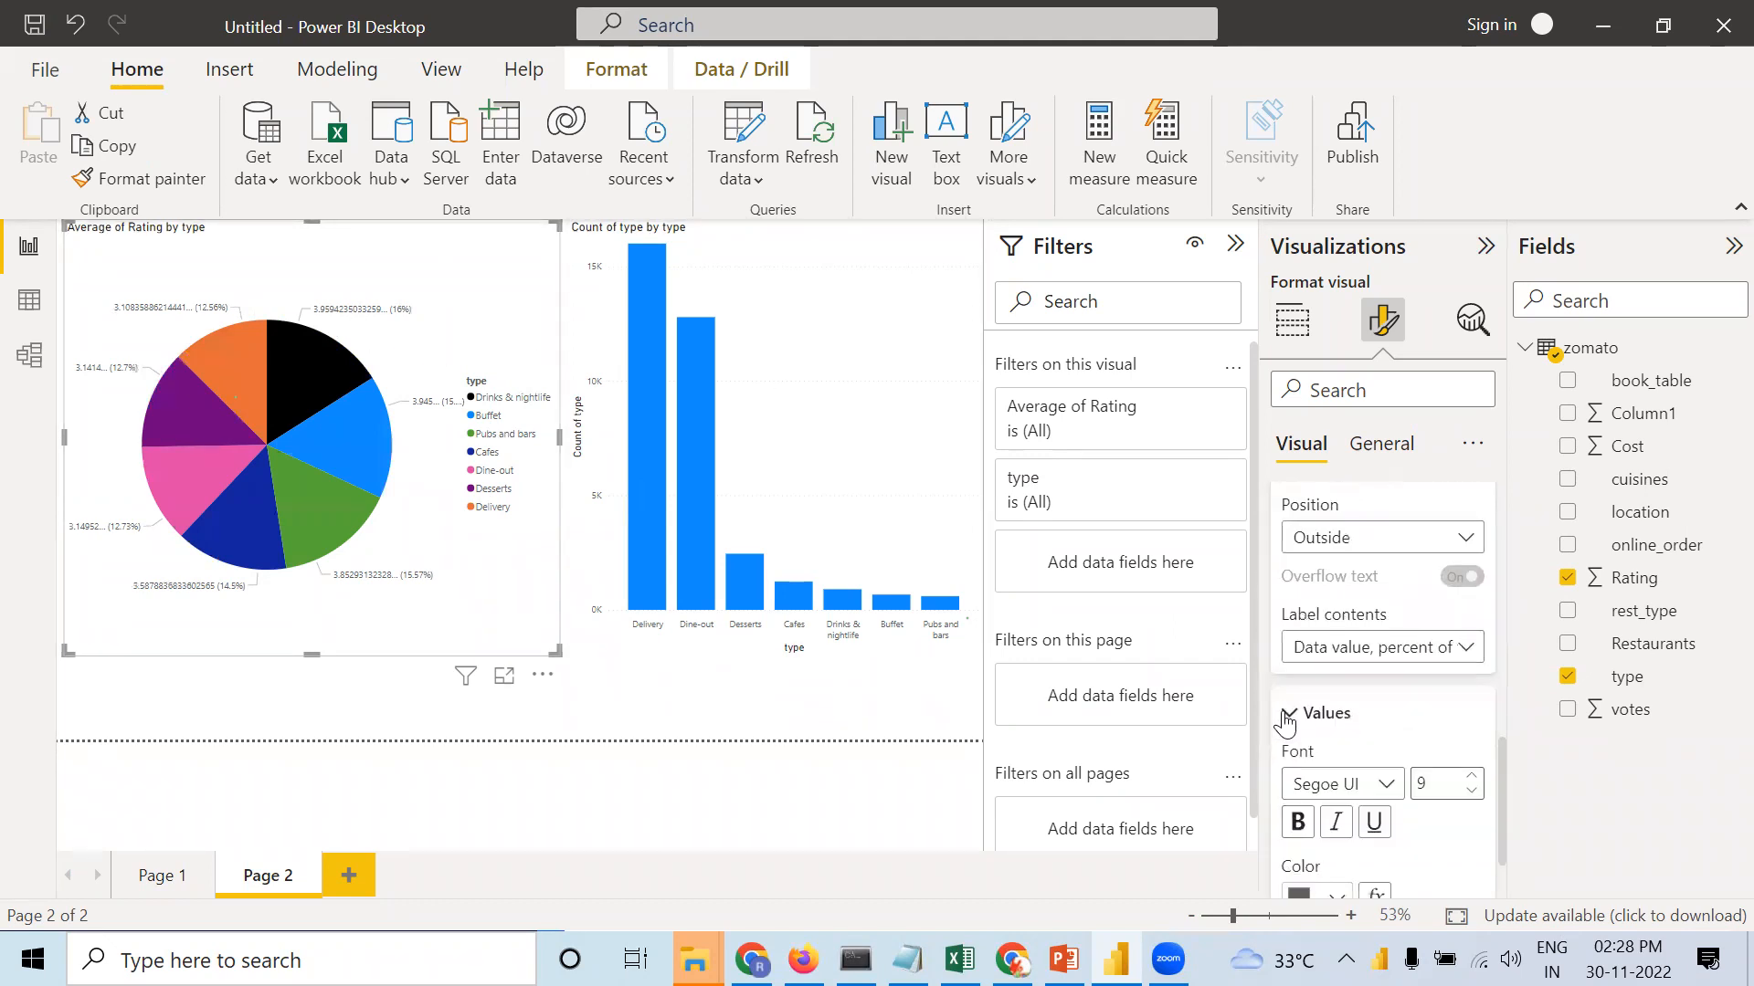
{"action": "double_click", "coordinate": [1474, 776]}
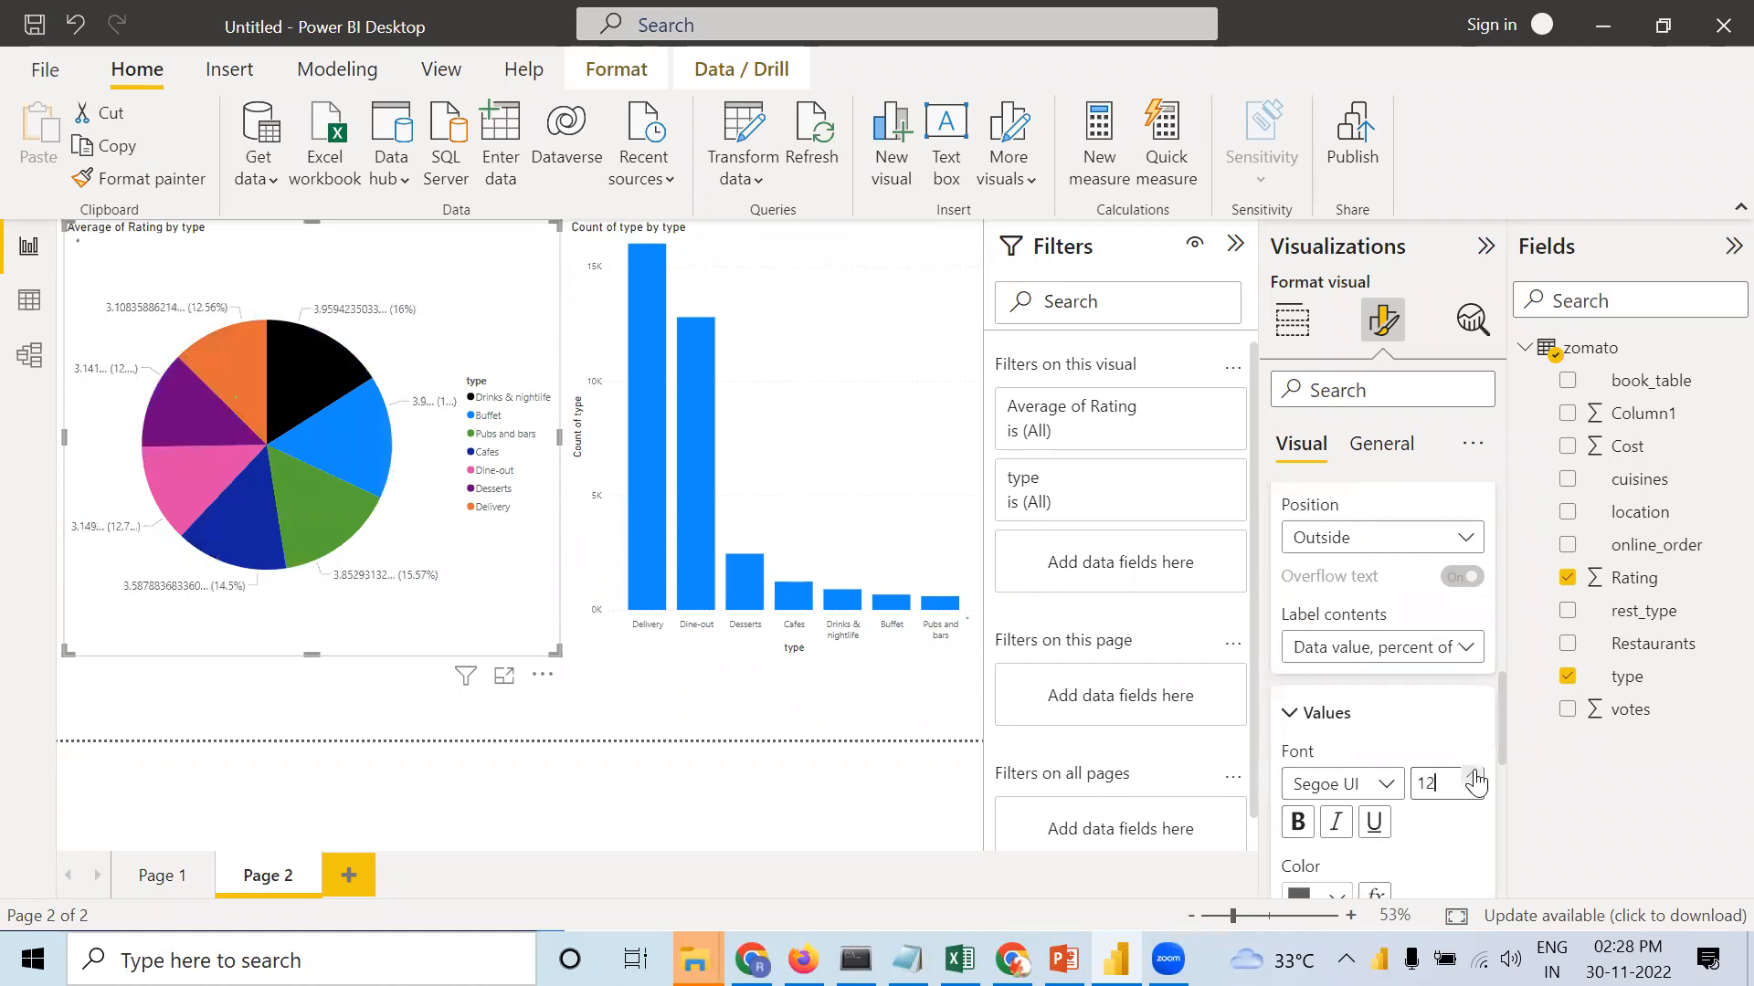
{"action": "left_click", "coordinate": [1474, 775]}
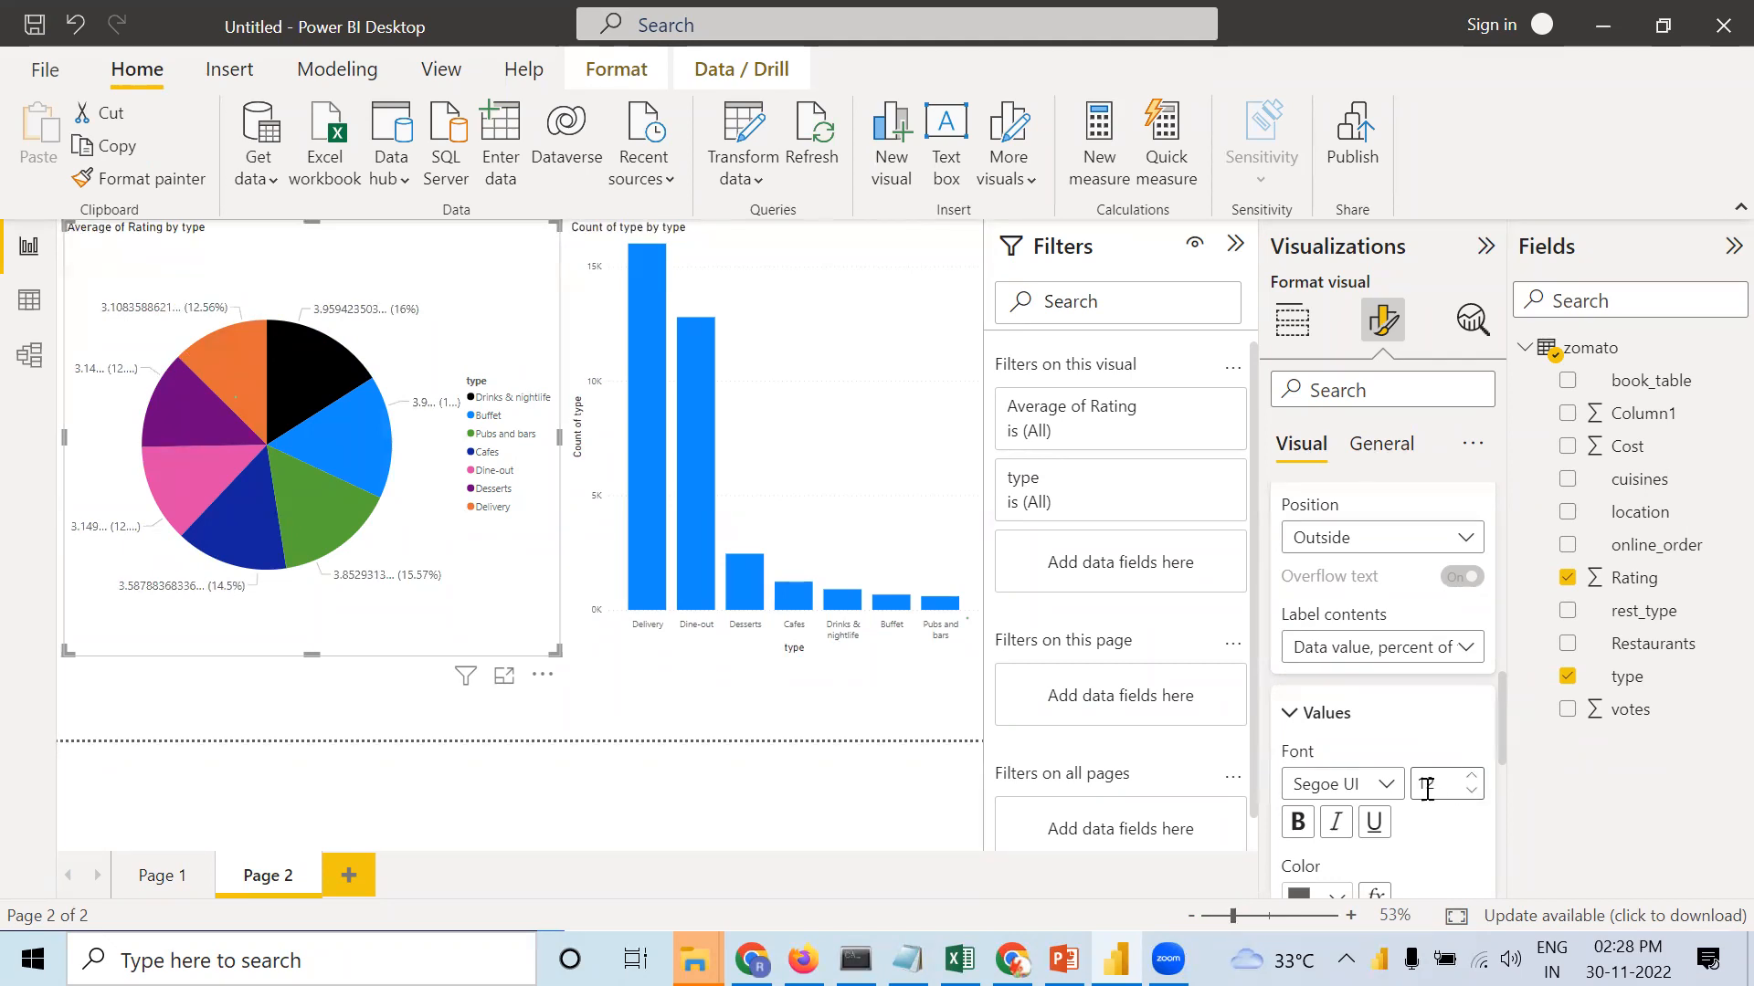
Increase the font size of the pie chart's legend text to 17.
{"action": "scroll", "coordinate": [1353, 750], "scroll_direction": "up", "scroll_amount": 2}
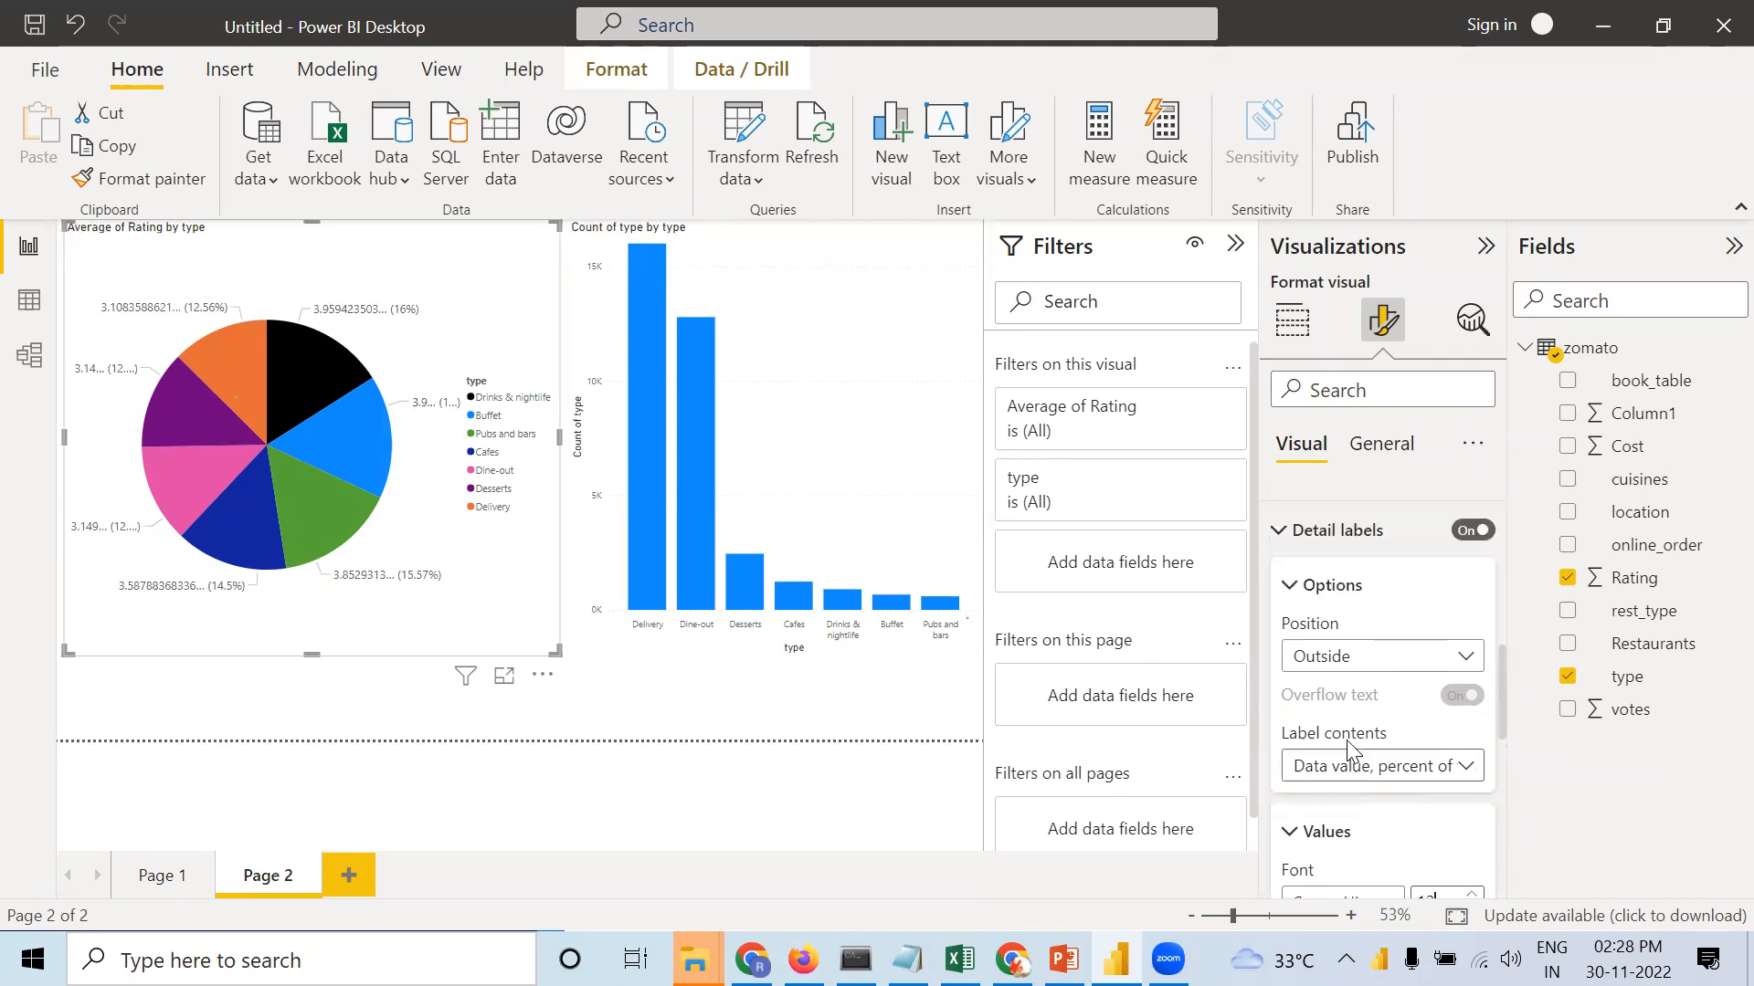
{"action": "scroll", "coordinate": [1350, 731], "scroll_direction": "up", "scroll_amount": 10}
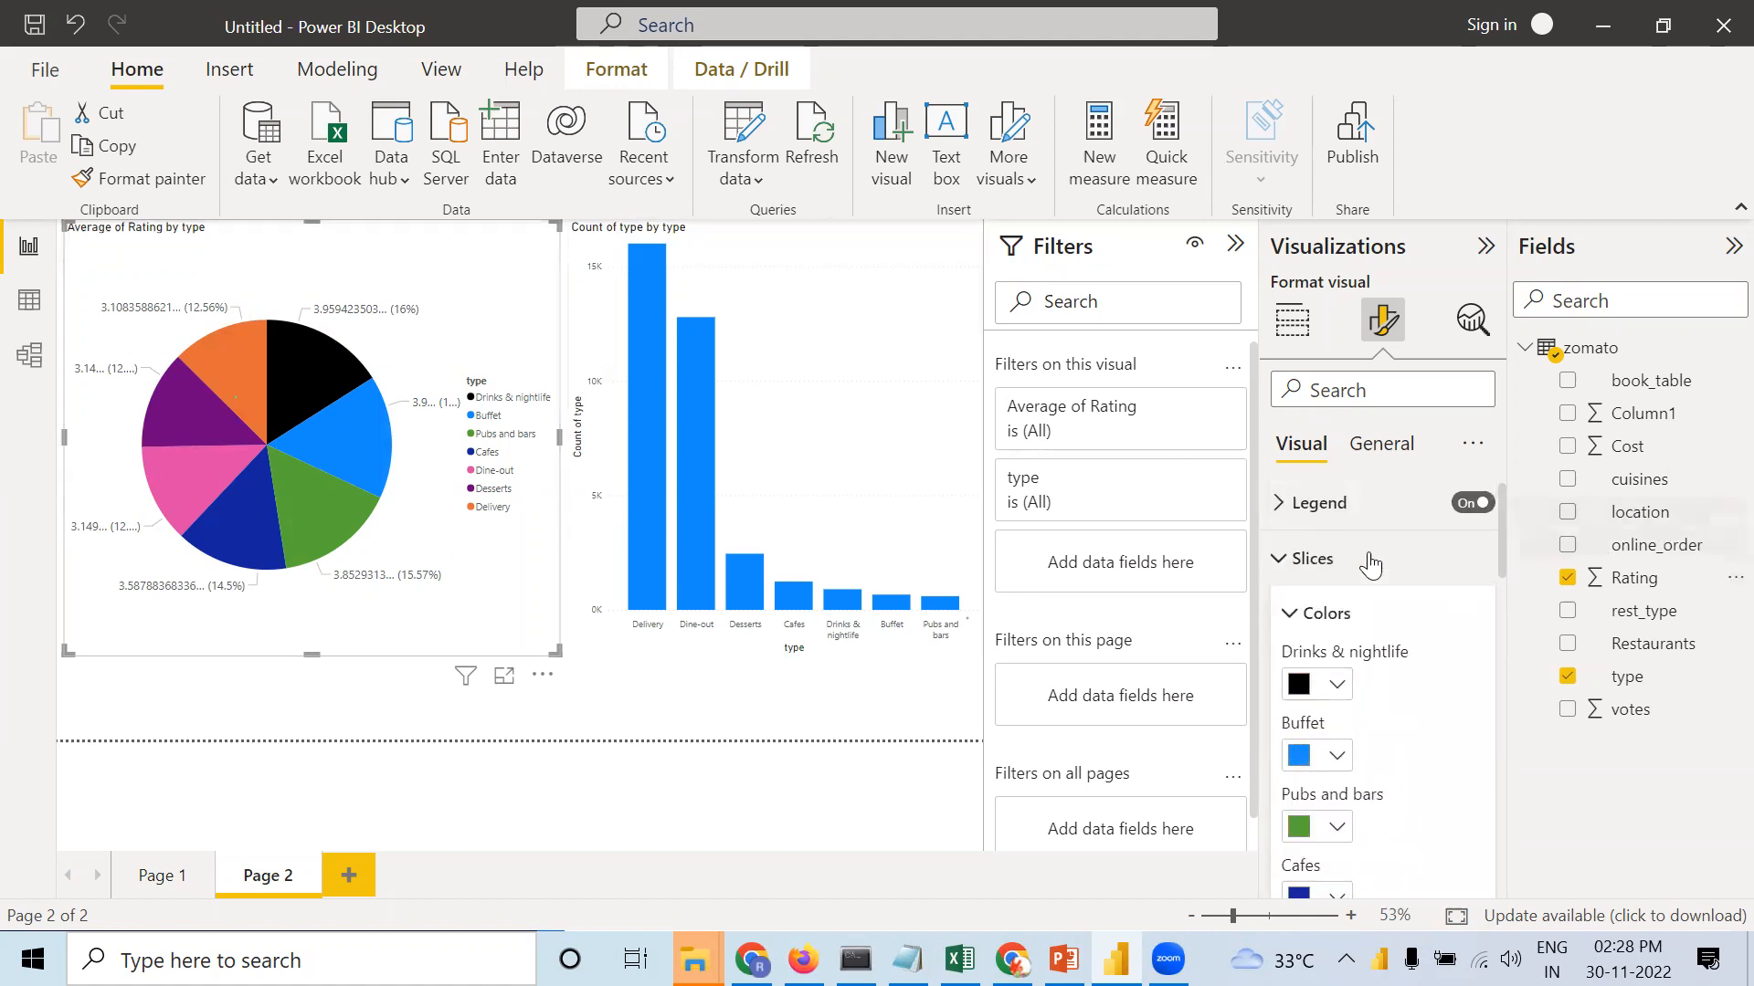
{"action": "left_click", "coordinate": [1273, 505]}
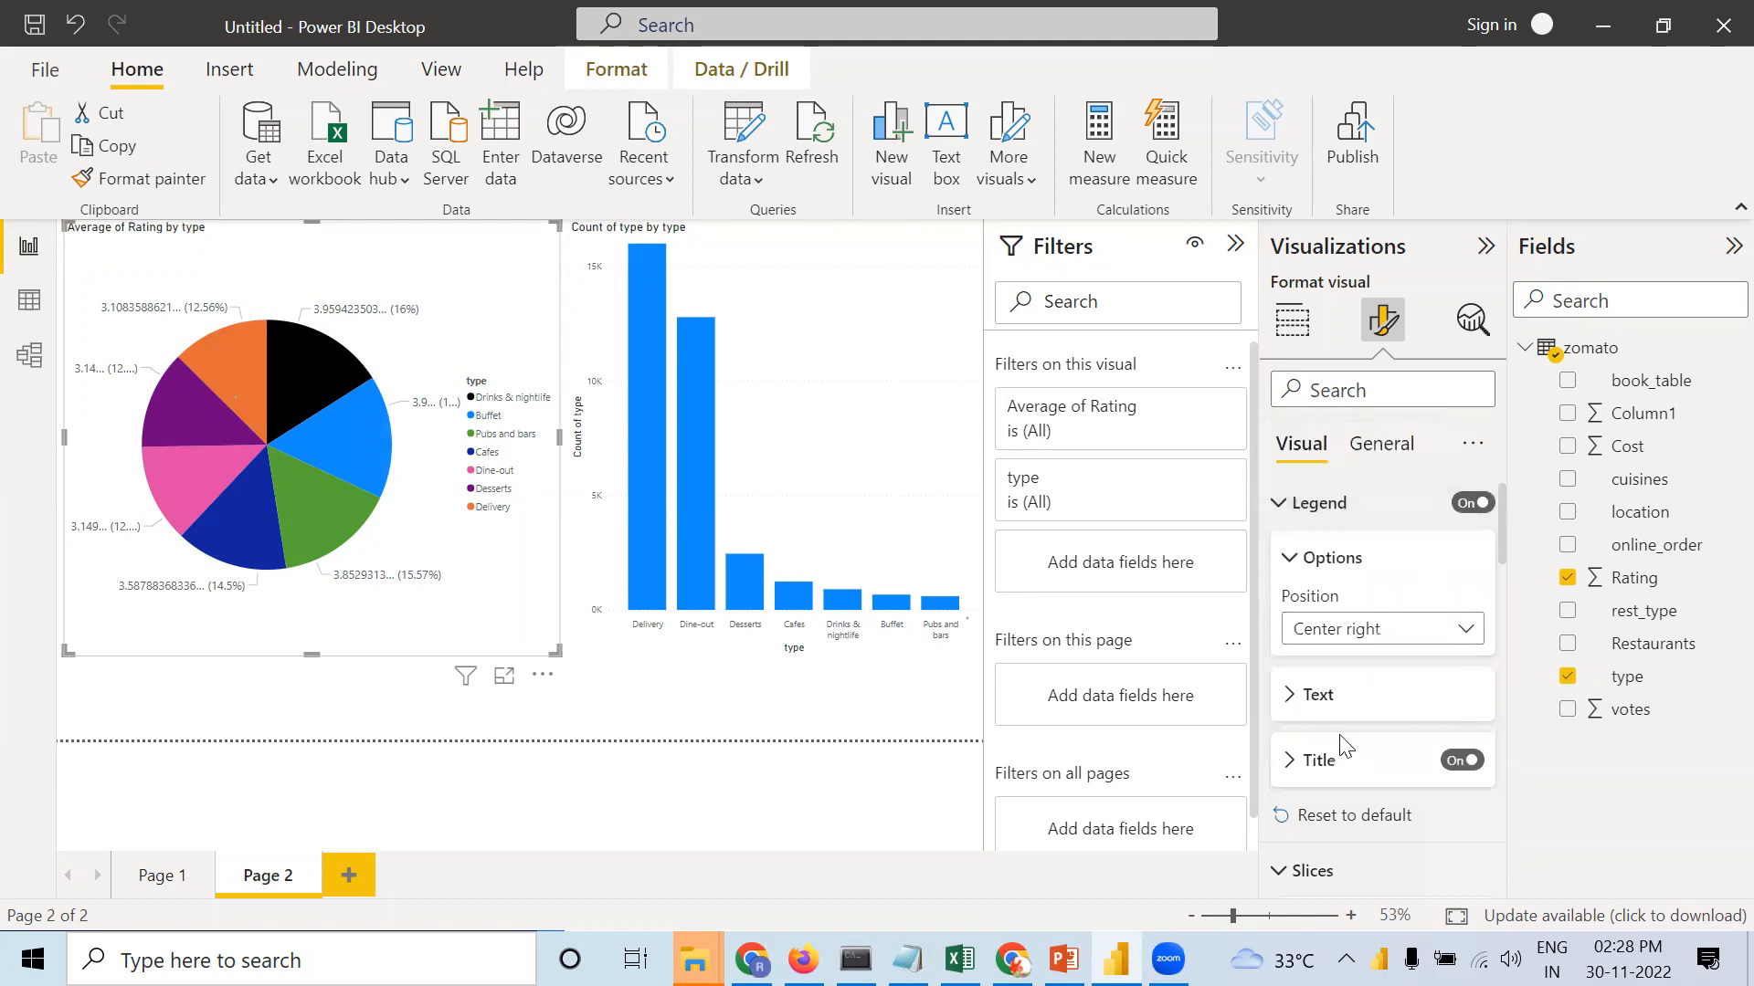
{"action": "left_click", "coordinate": [1290, 696]}
{"action": "scroll", "coordinate": [1379, 703], "scroll_direction": "down", "scroll_amount": 1}
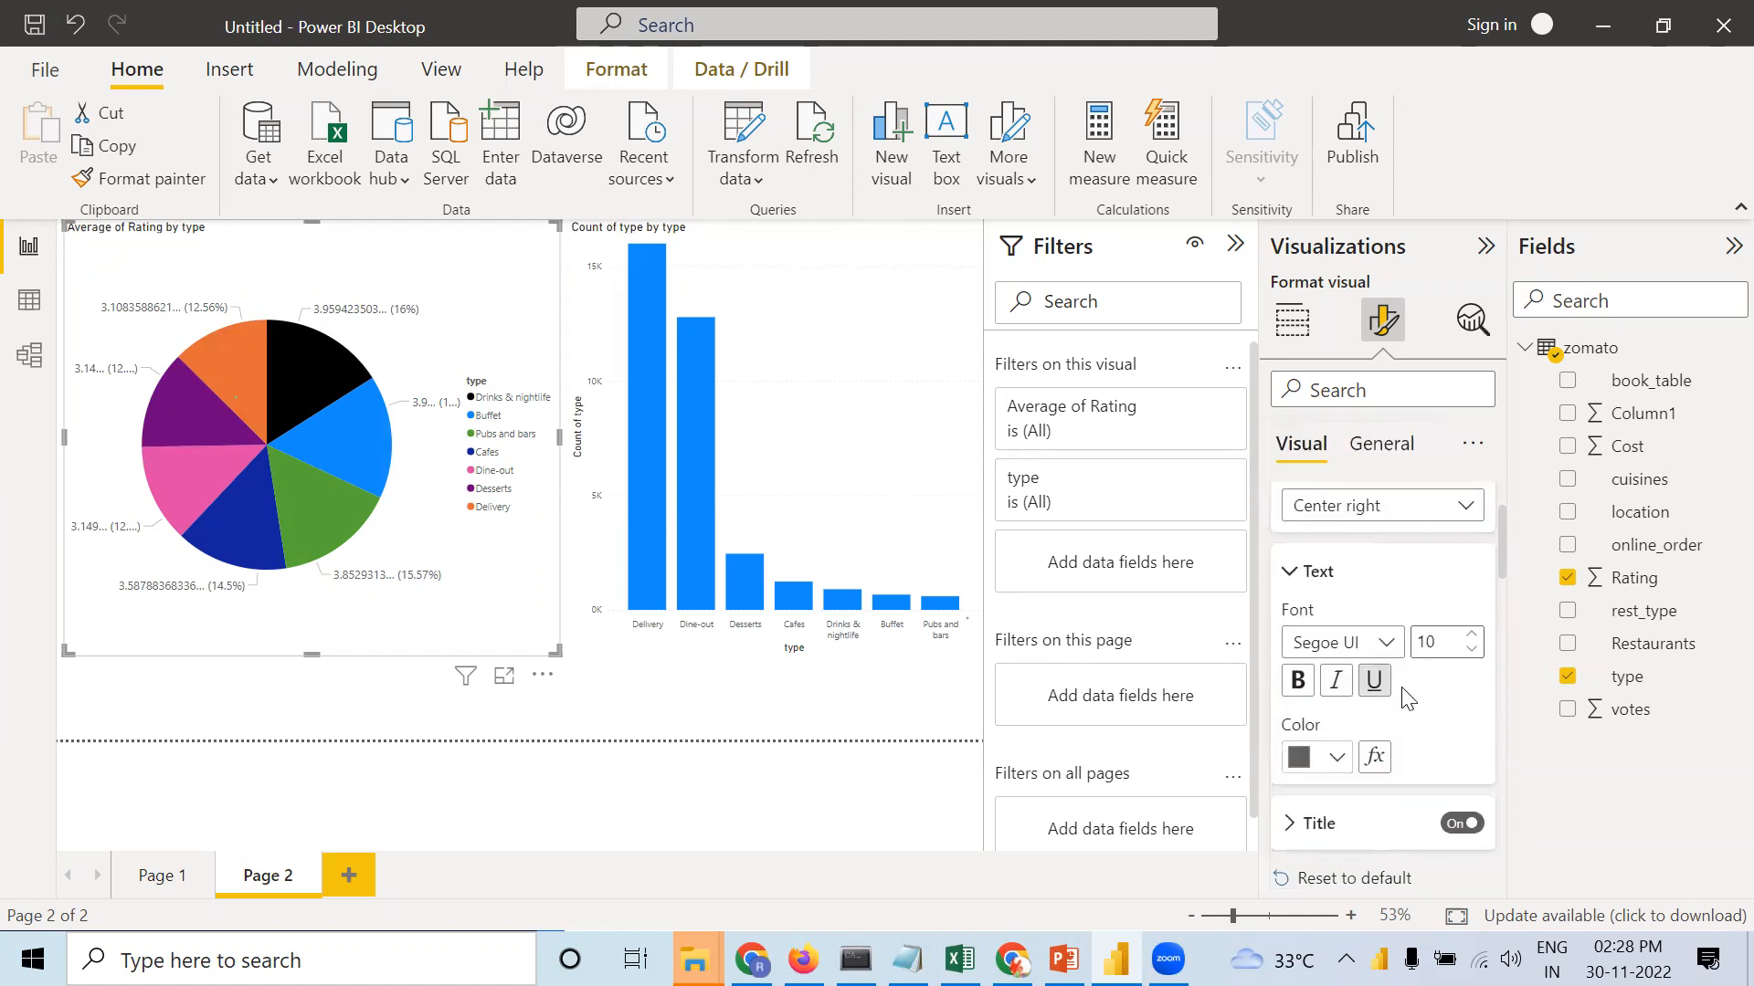
{"action": "left_click", "coordinate": [1469, 634]}
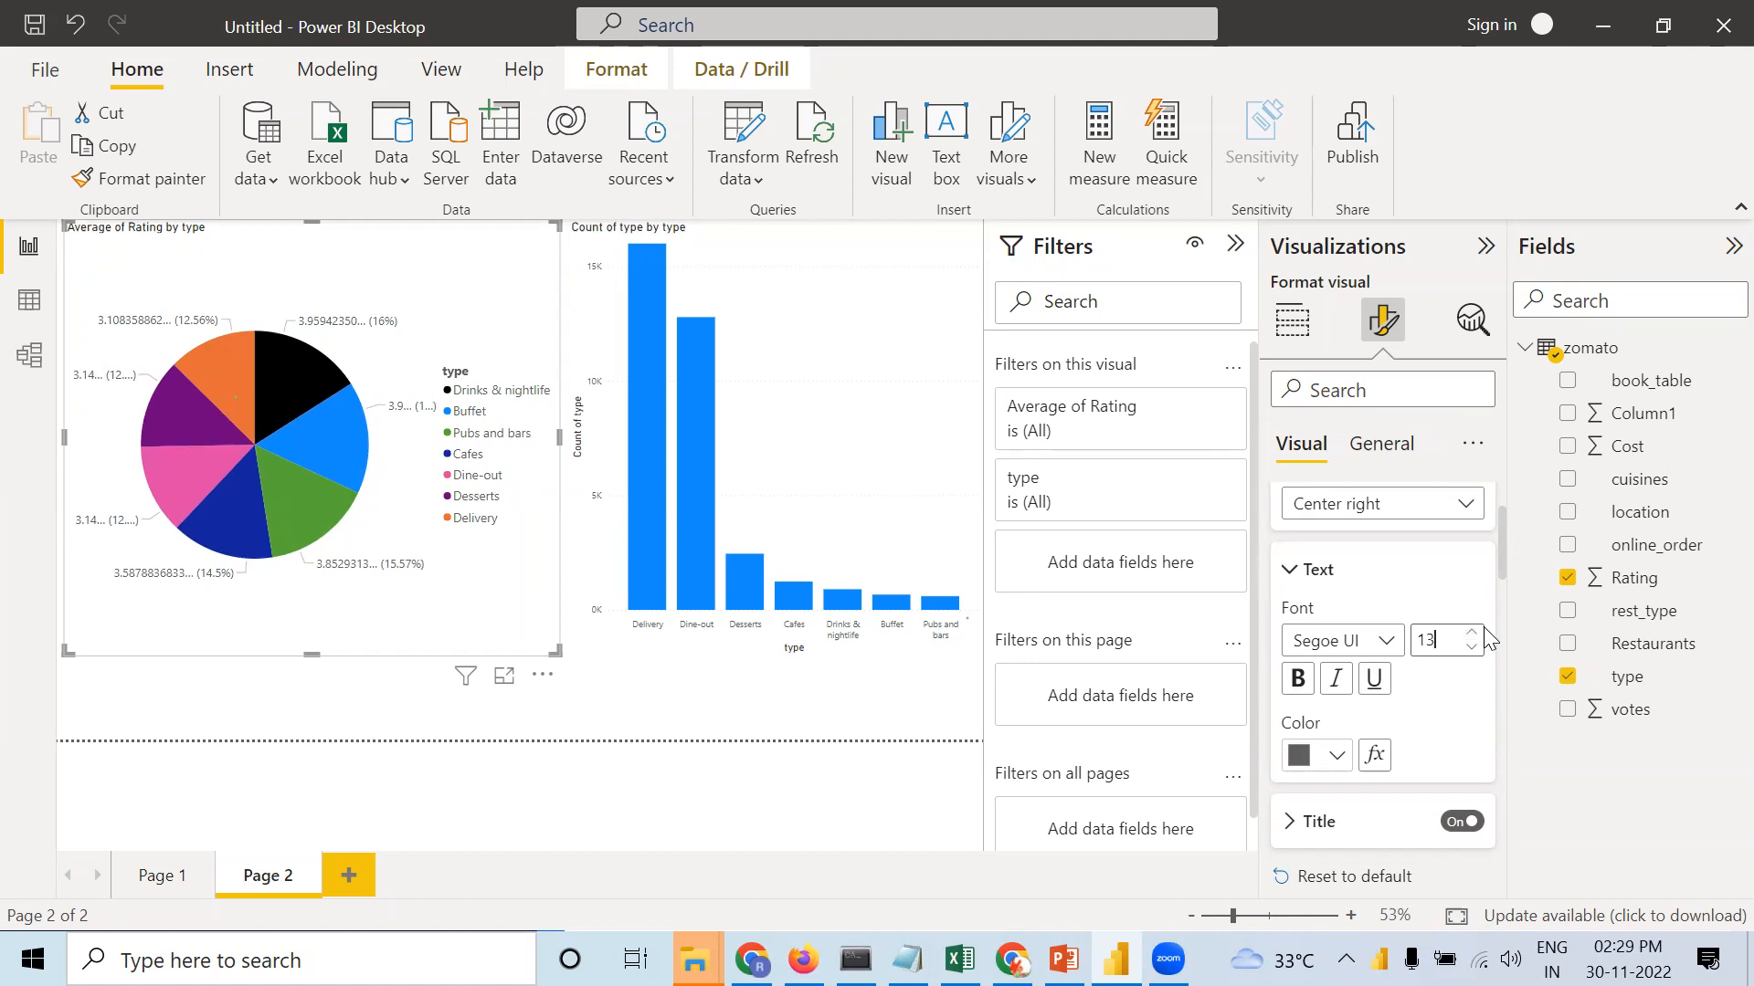
{"action": "left_click", "coordinate": [1471, 632]}
{"action": "left_click", "coordinate": [1470, 633]}
{"action": "left_click", "coordinate": [1471, 633]}
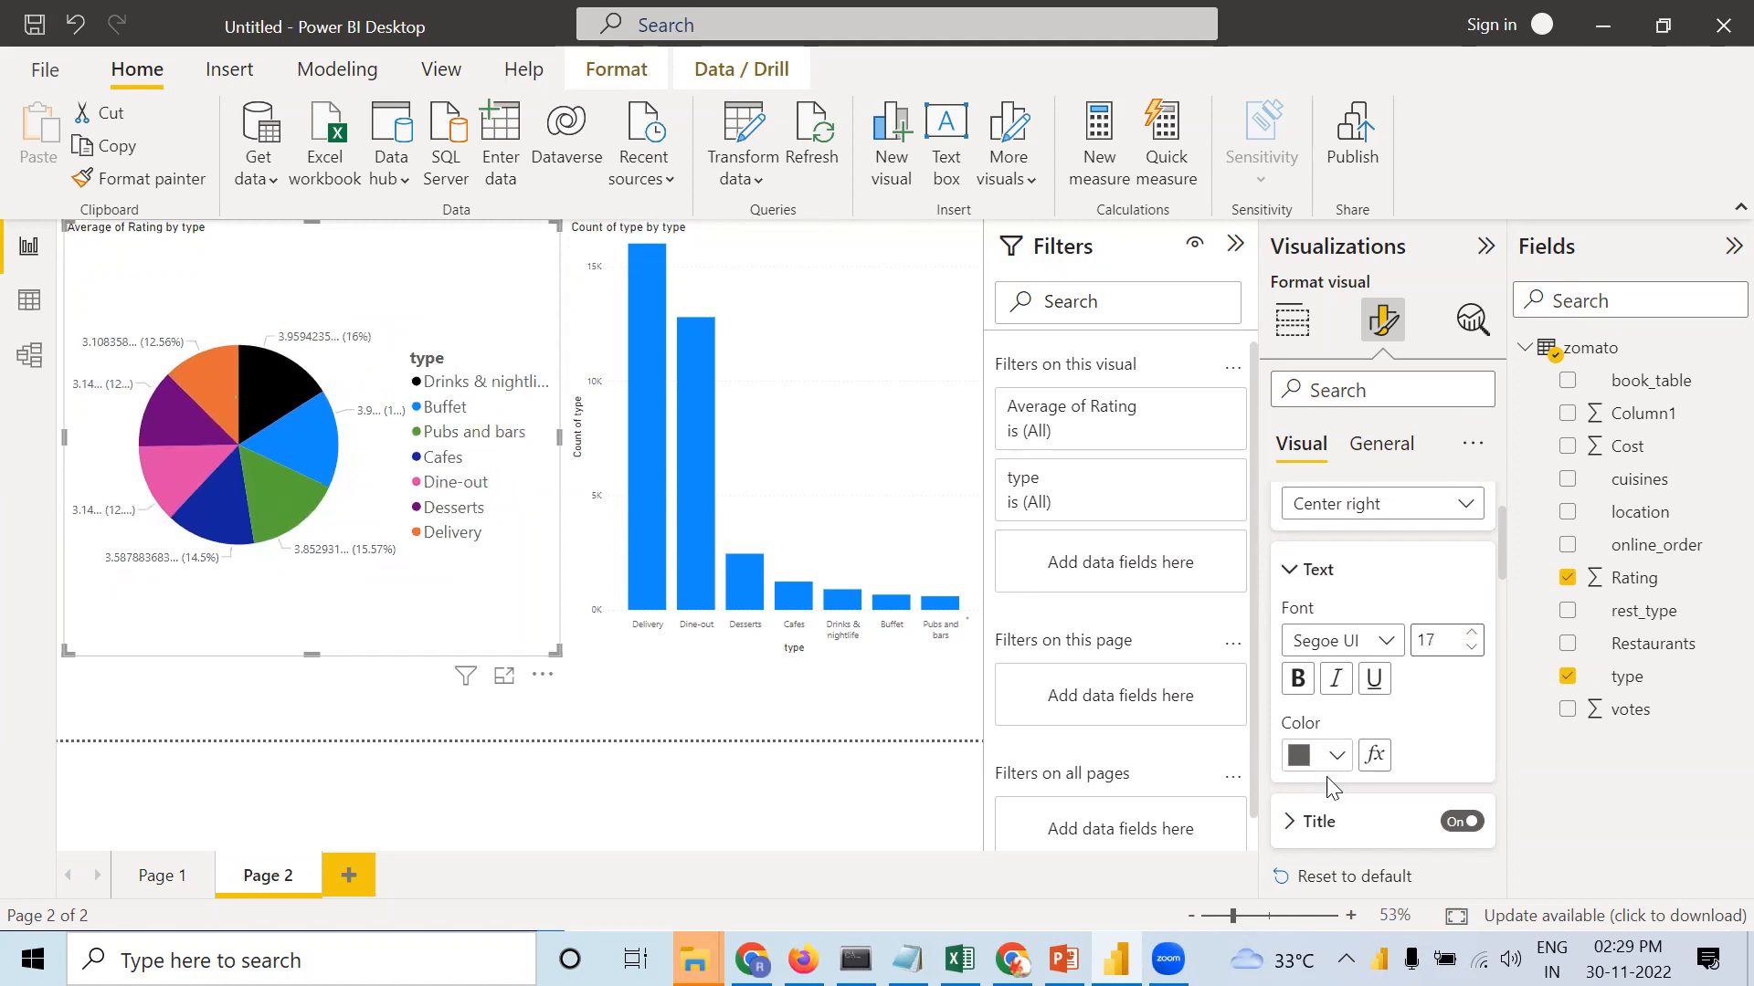
Change the pie chart's legend title to "type of resutaurant".
{"action": "scroll", "coordinate": [1347, 787], "scroll_direction": "down", "scroll_amount": 1}
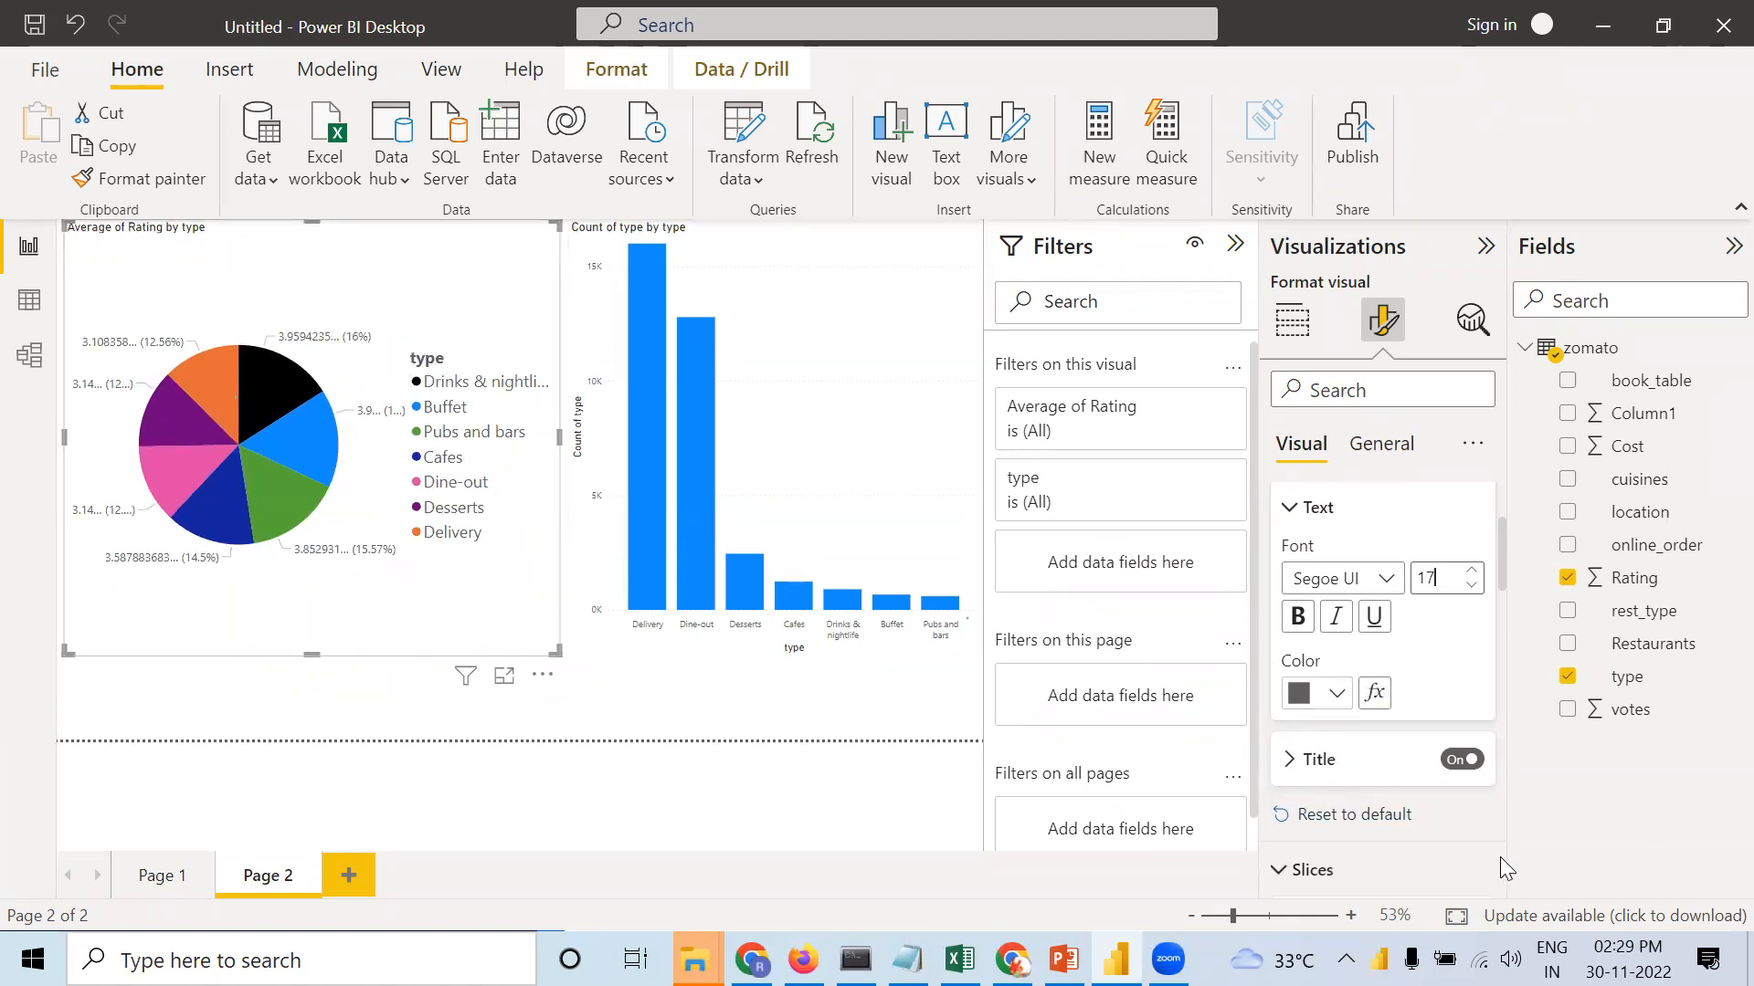
{"action": "left_click", "coordinate": [1290, 759]}
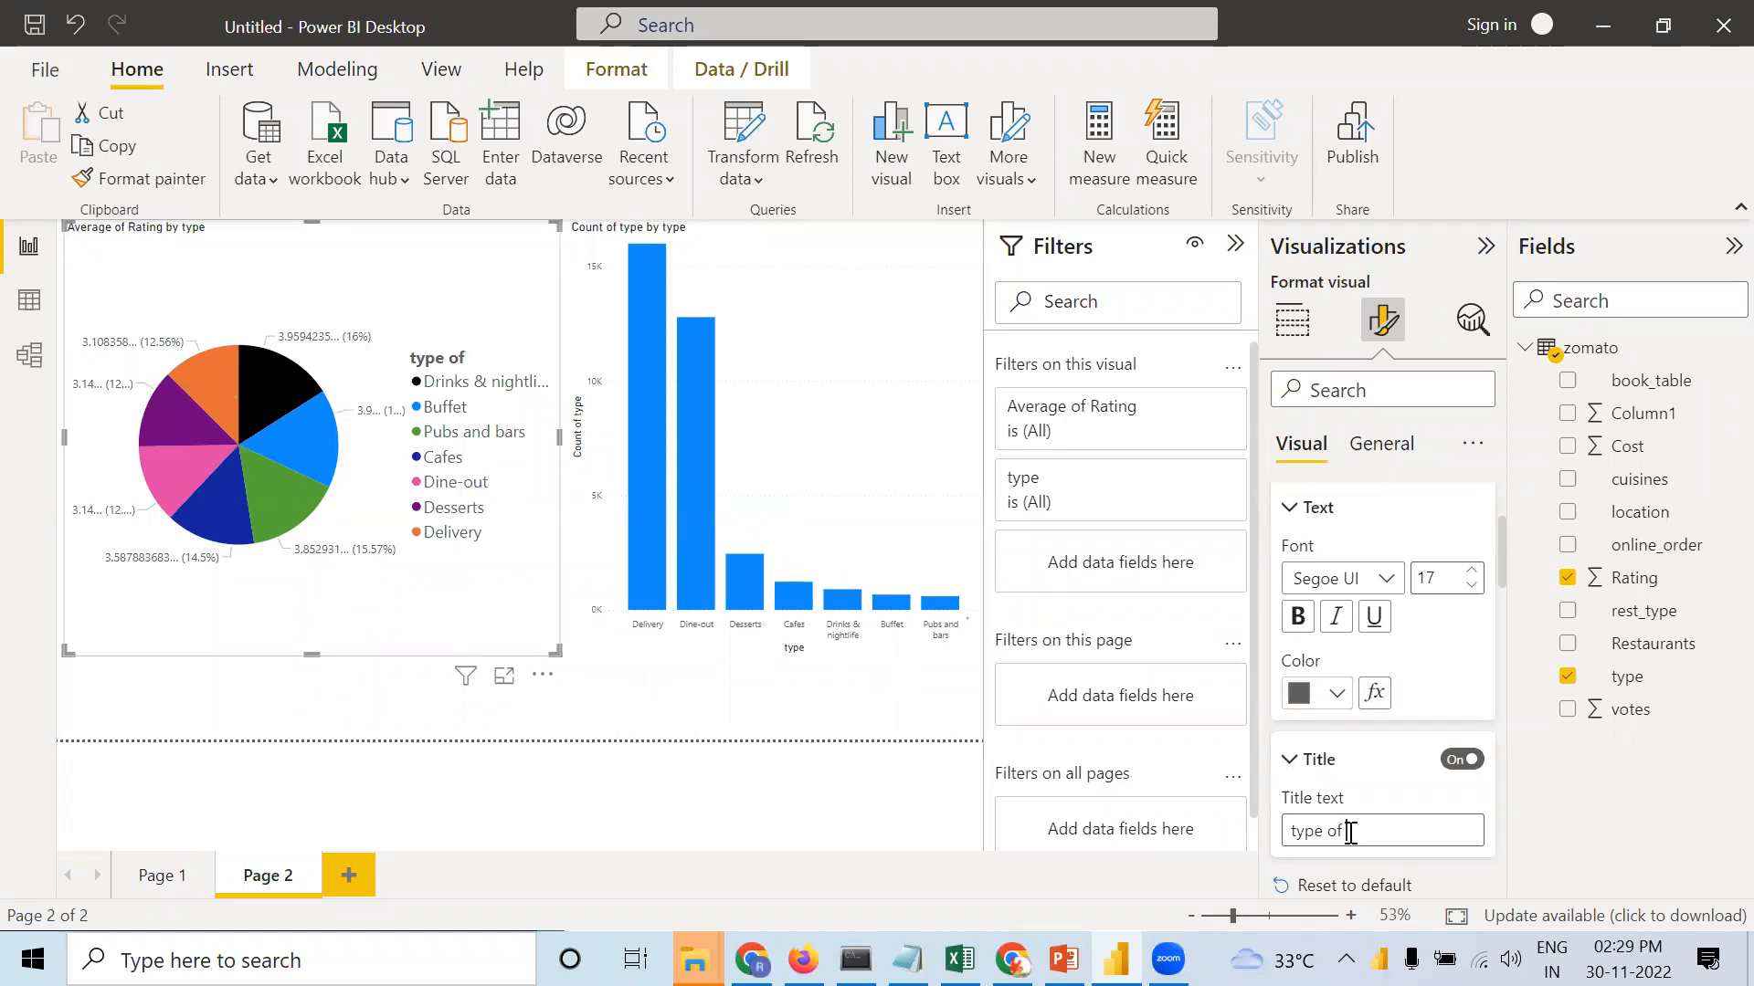
{"action": "key", "text": "BackSpace"}
{"action": "type", "text": "utaurant"}
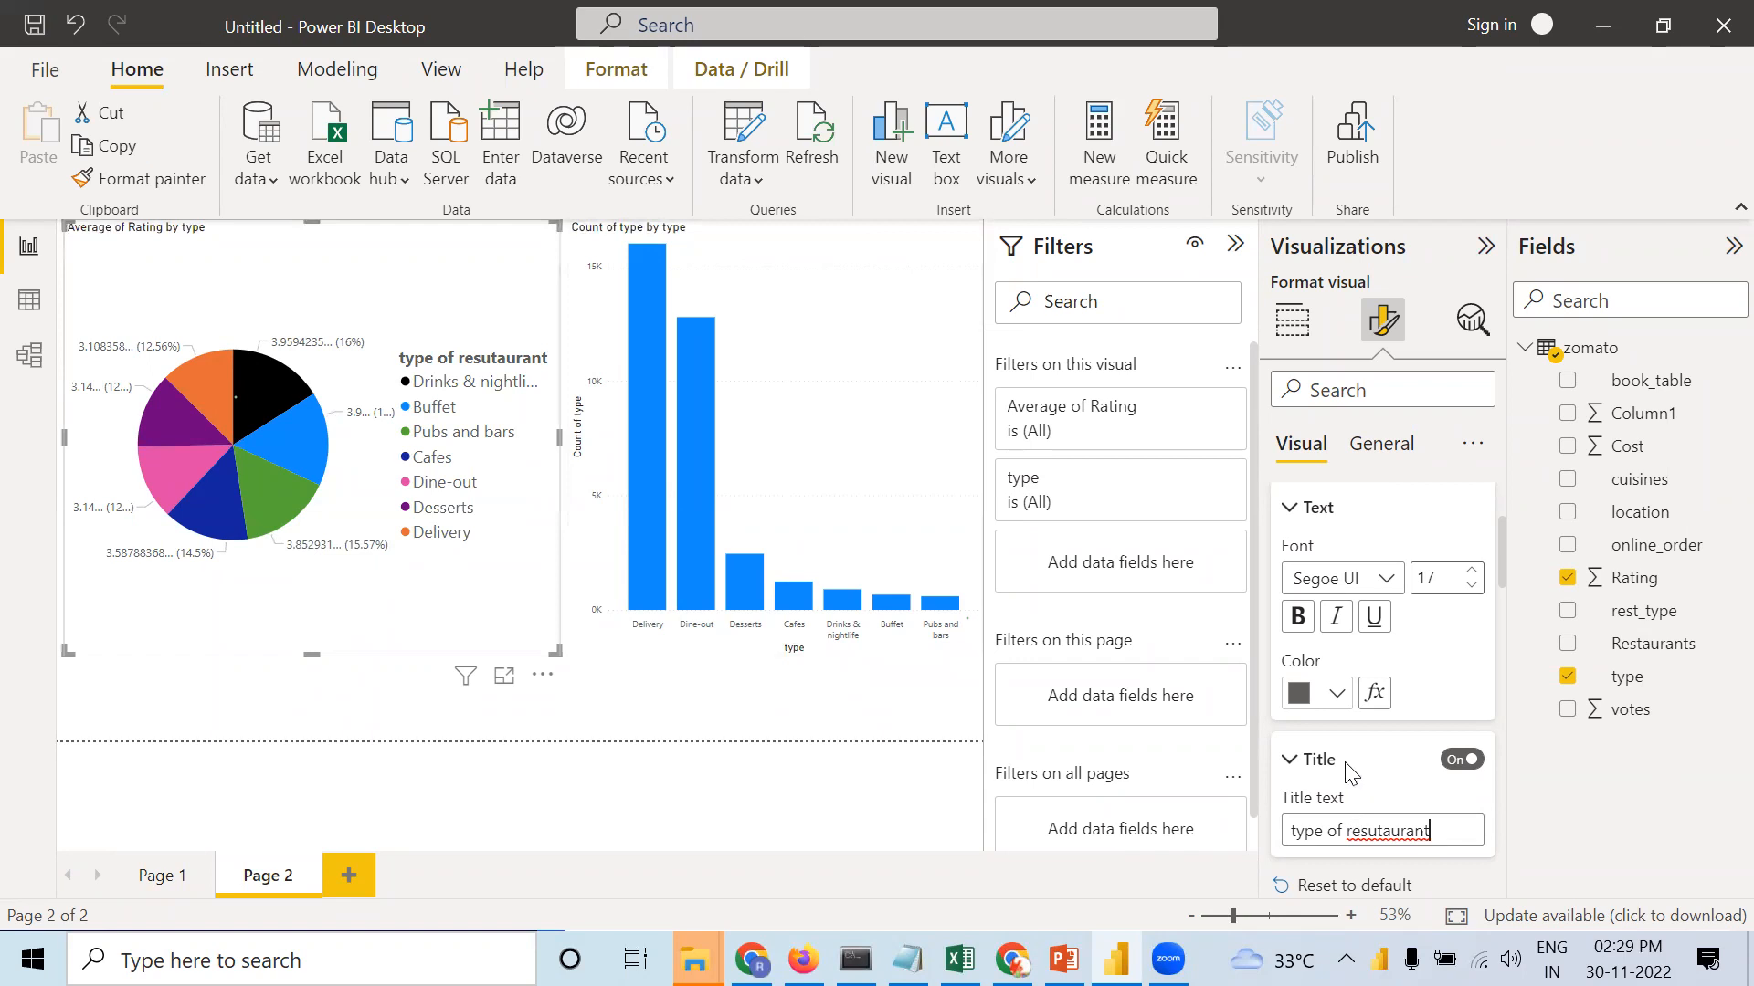
{"action": "scroll", "coordinate": [1350, 772], "scroll_direction": "down", "scroll_amount": 2}
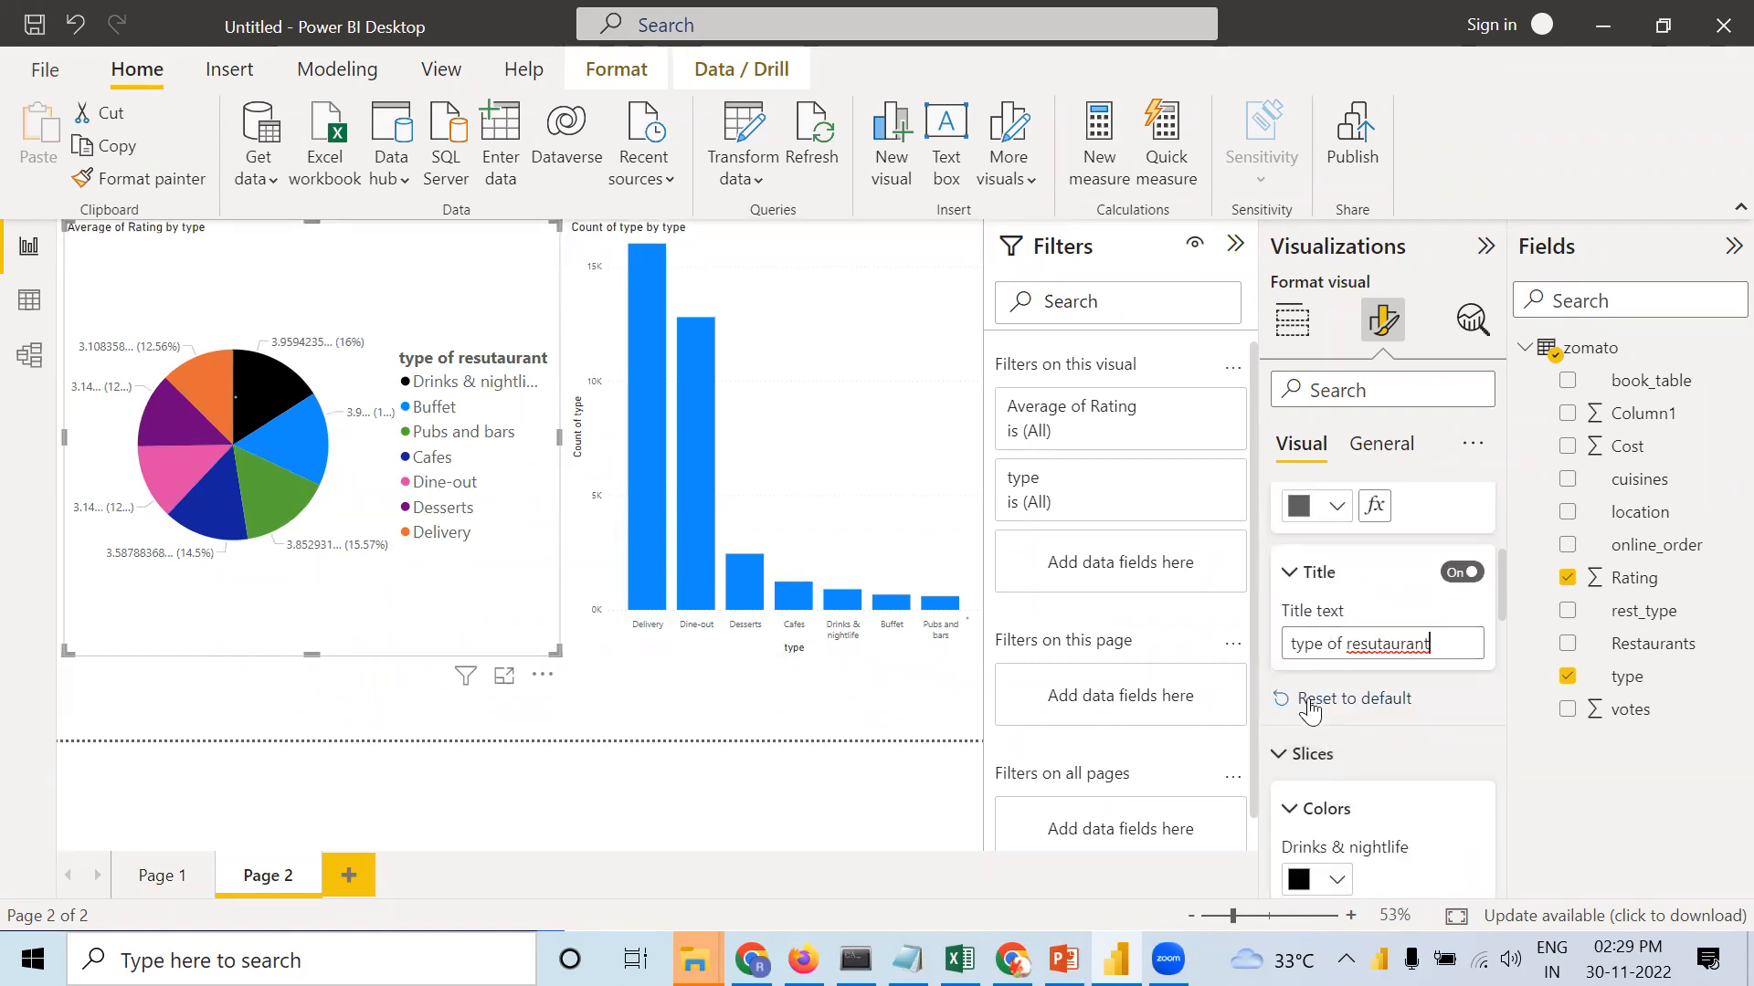
{"action": "scroll", "coordinate": [1308, 703], "scroll_direction": "up", "scroll_amount": 2}
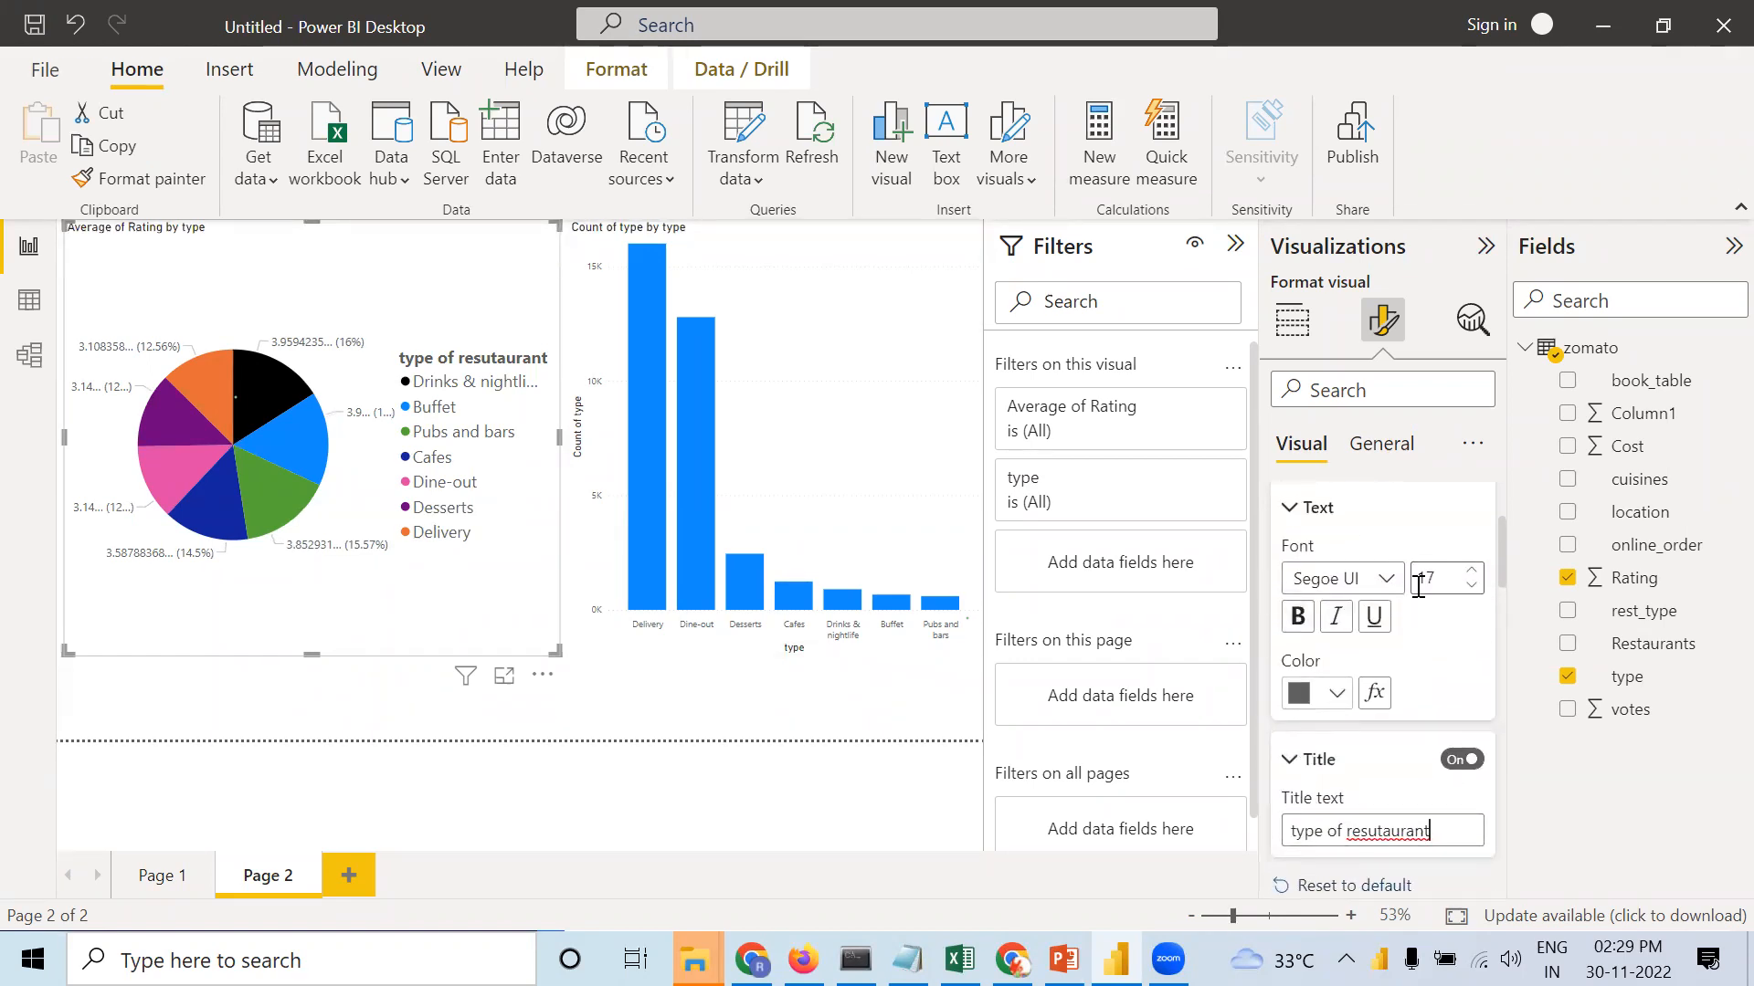
{"action": "scroll", "coordinate": [1297, 758], "scroll_direction": "down", "scroll_amount": 3}
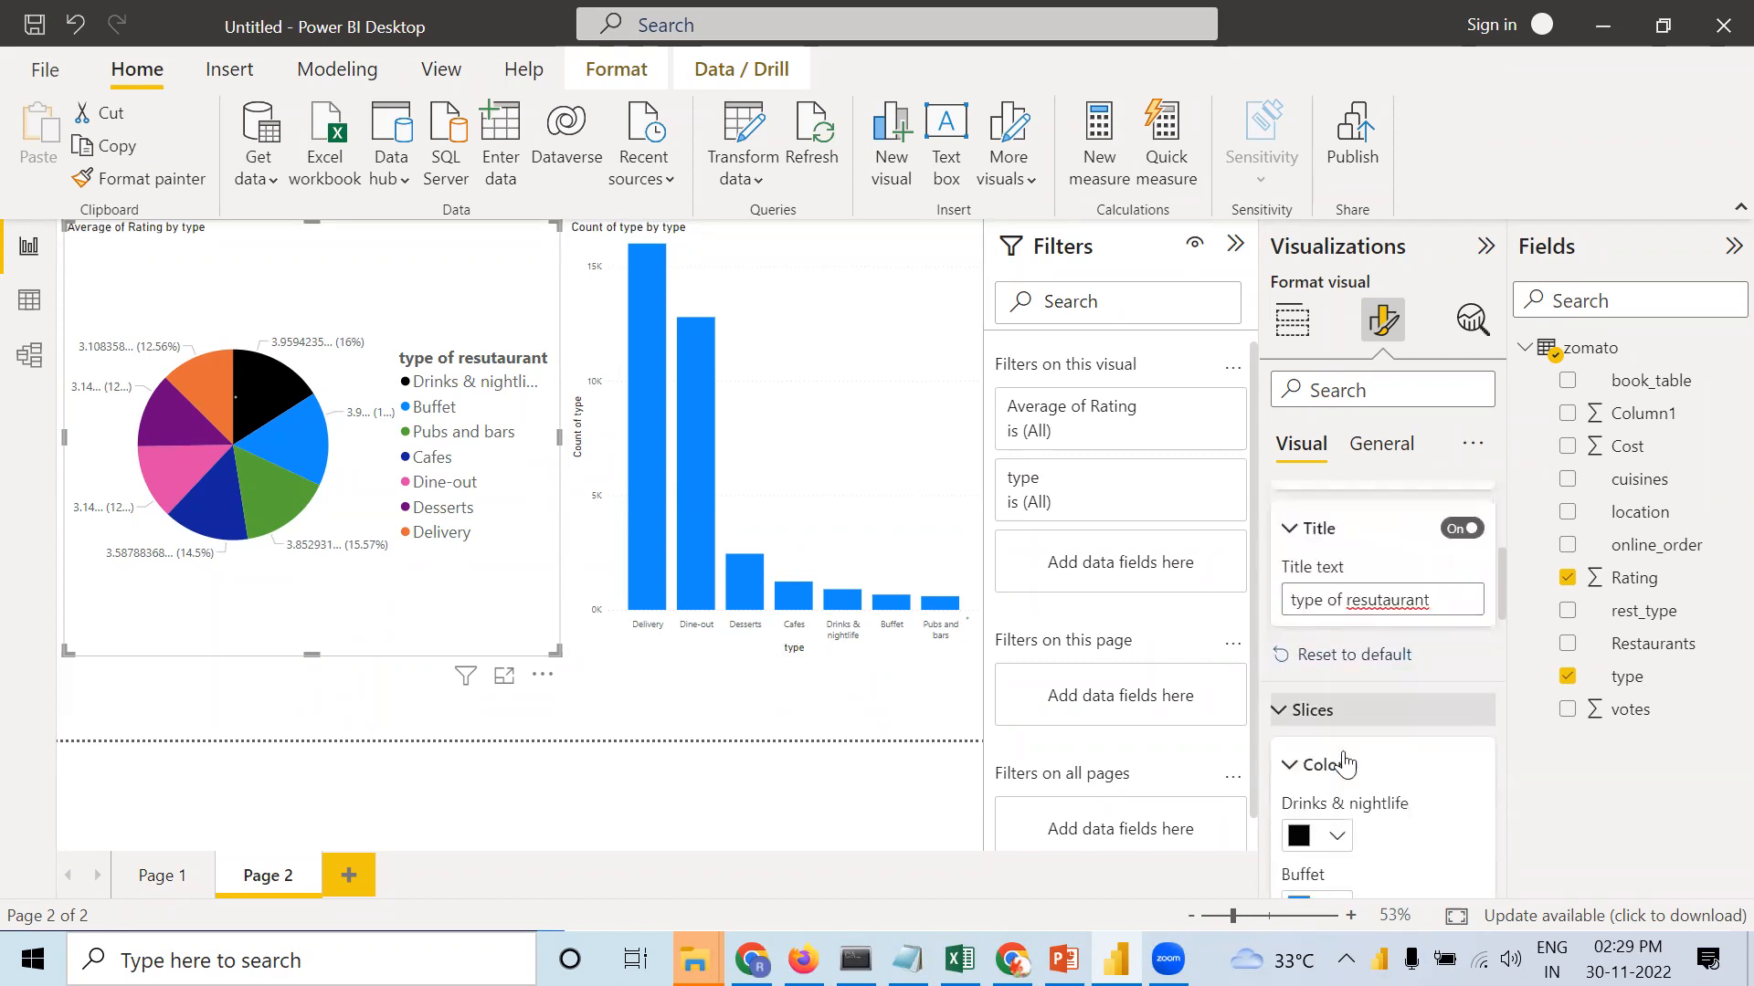
Increase the font size of the pie chart's "Average of Rating by type" title to 21.
{"action": "left_click", "coordinate": [1381, 448]}
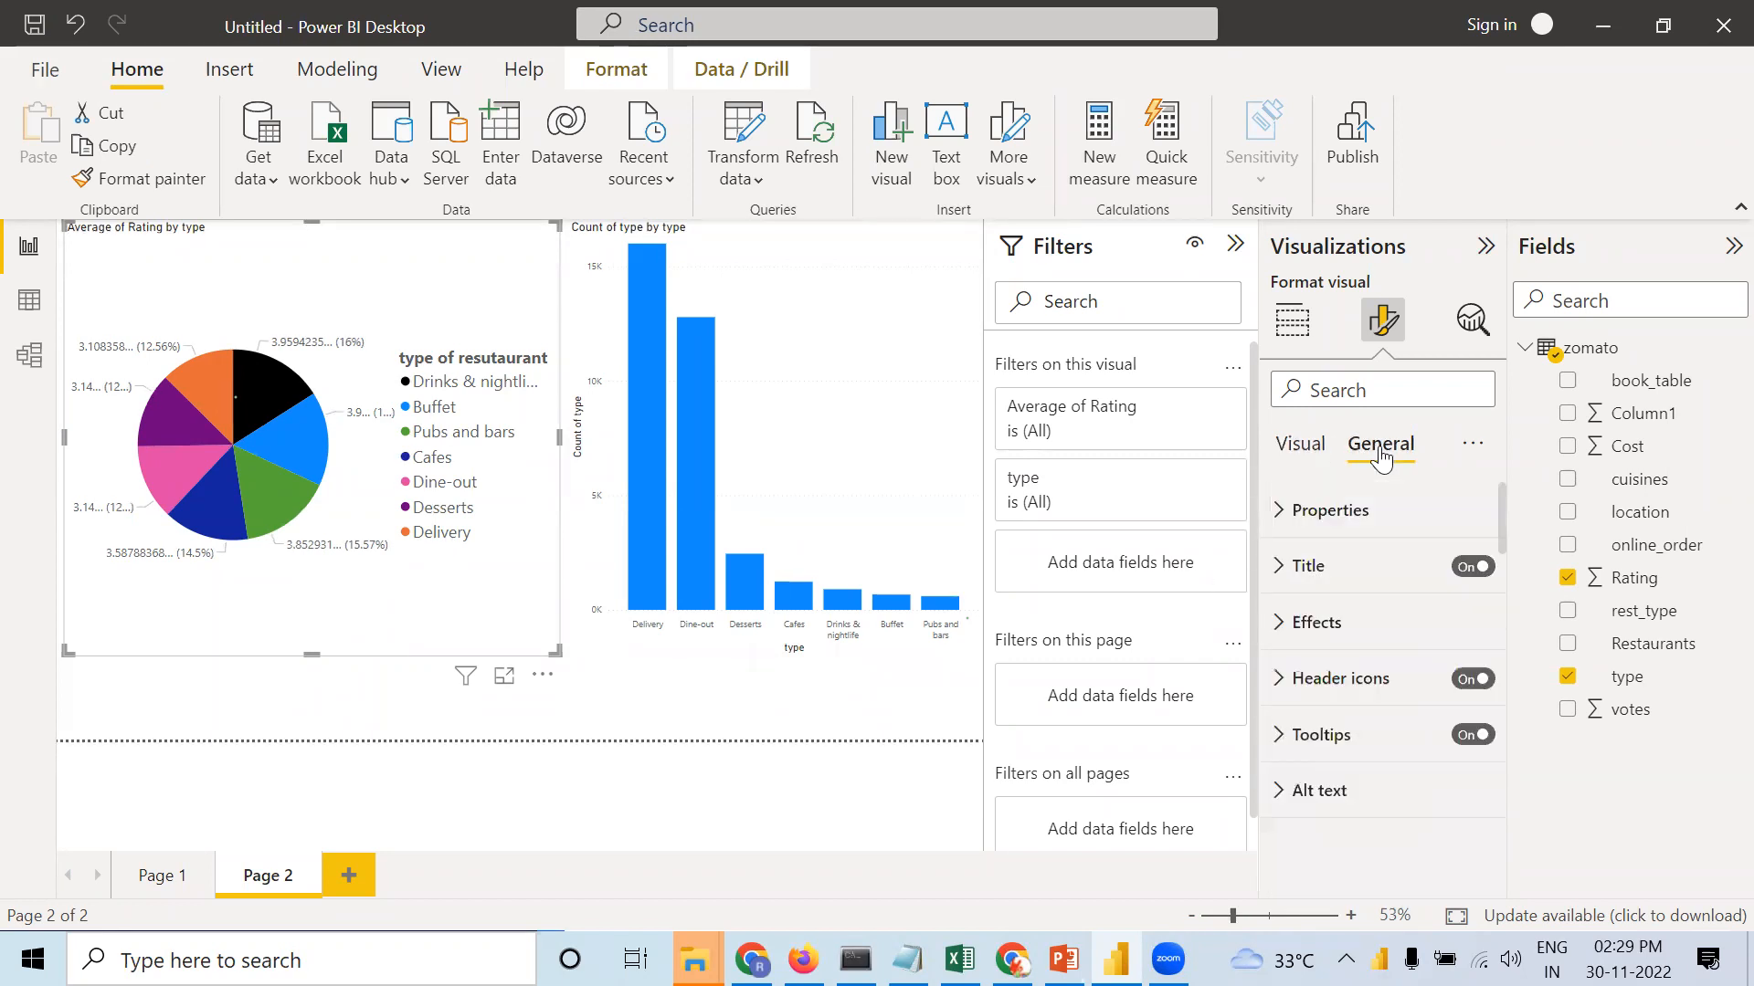
{"action": "left_click", "coordinate": [1275, 576]}
{"action": "left_click", "coordinate": [1470, 783]}
{"action": "left_click", "coordinate": [1471, 783]}
{"action": "left_click", "coordinate": [1470, 784]}
{"action": "left_click", "coordinate": [1471, 783]}
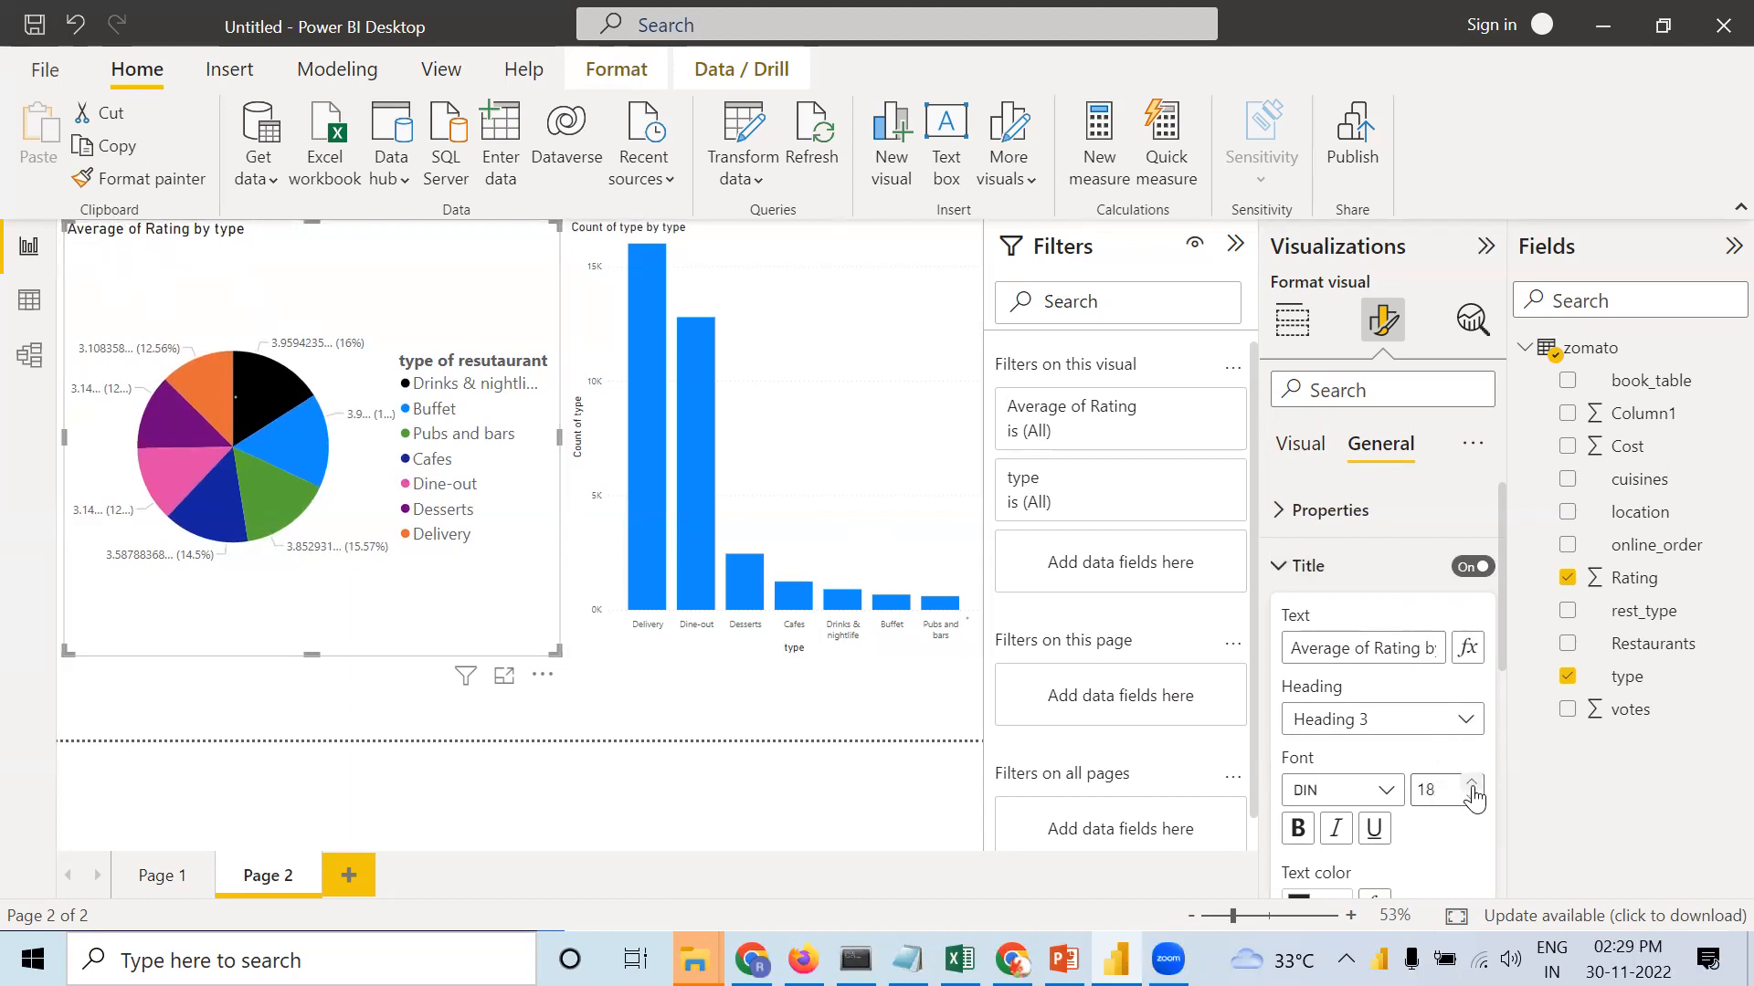
{"action": "left_click", "coordinate": [1471, 784]}
{"action": "left_click", "coordinate": [1470, 784]}
{"action": "left_click", "coordinate": [1470, 783]}
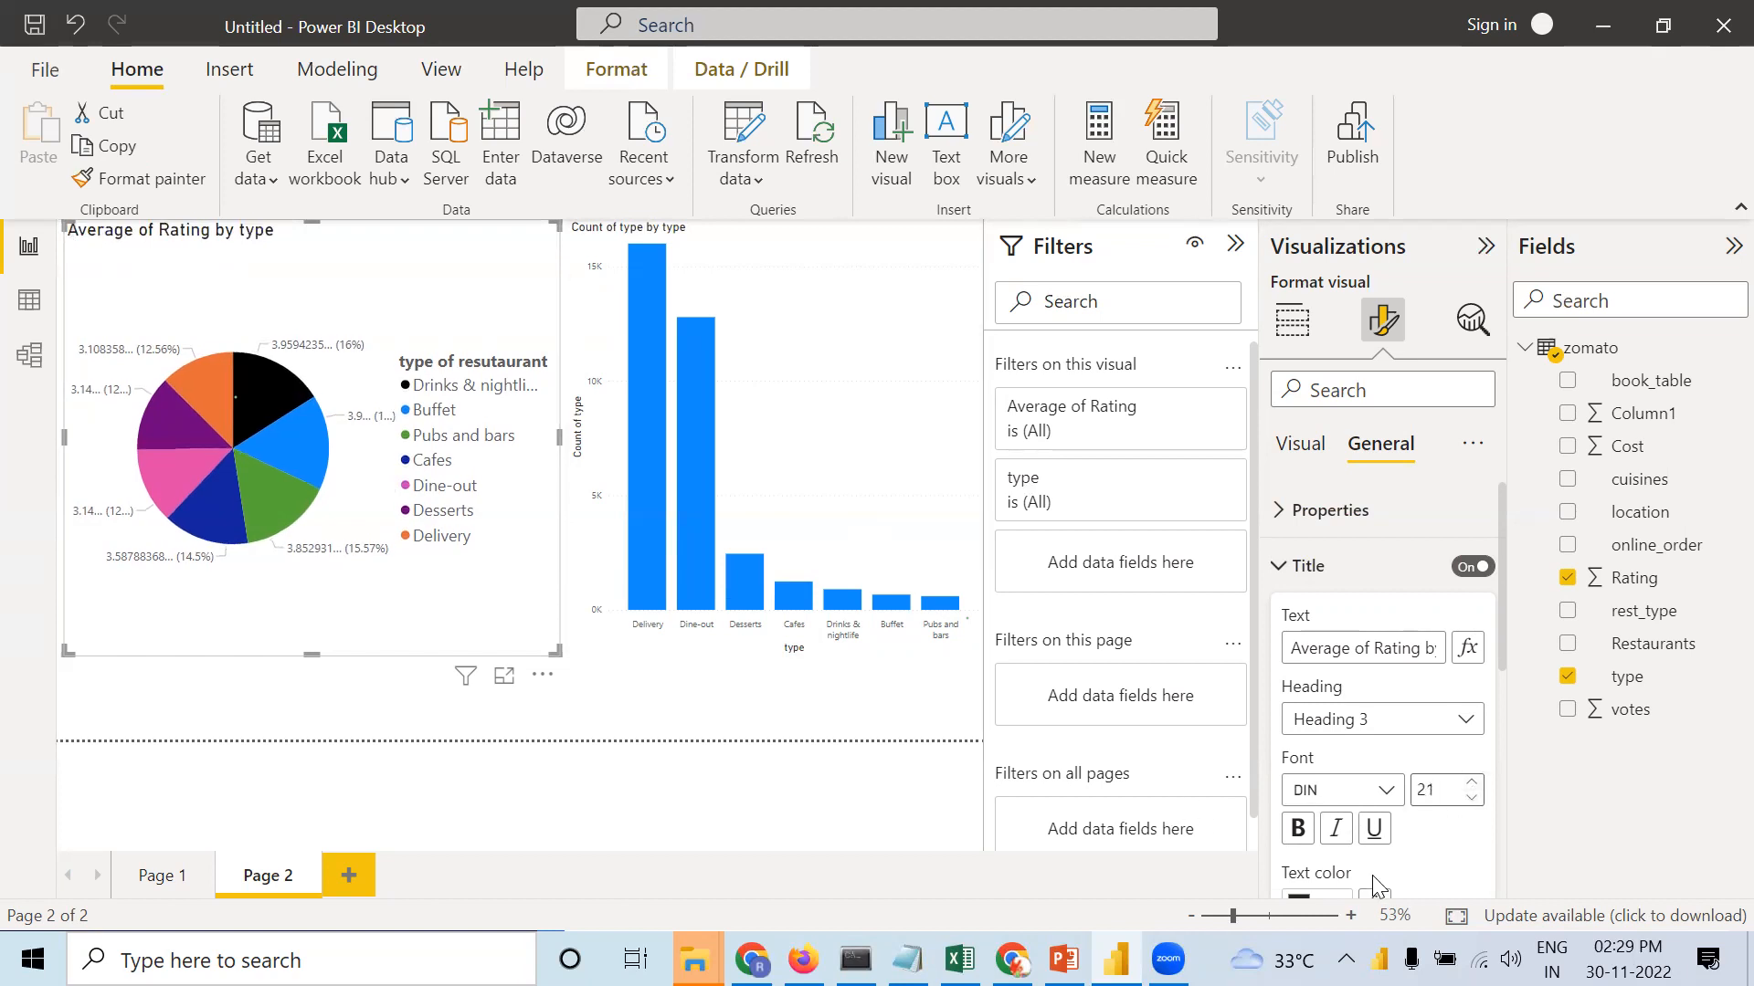
{"action": "scroll", "coordinate": [1358, 786], "scroll_direction": "down", "scroll_amount": 6}
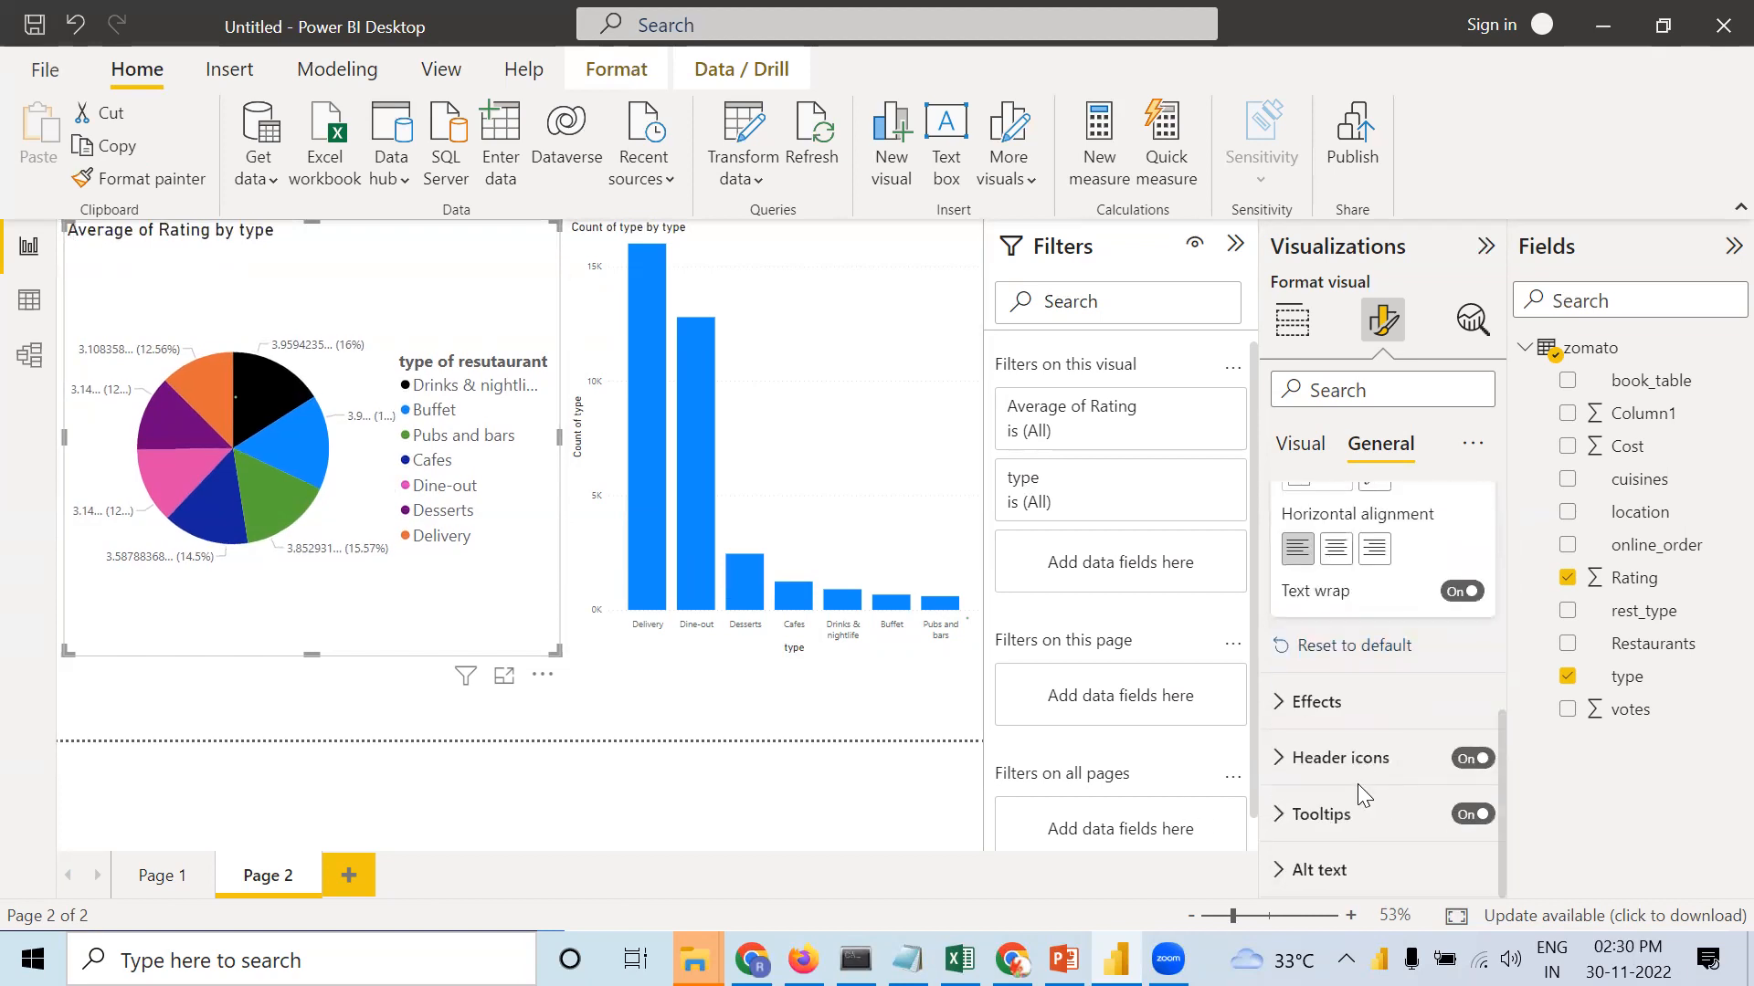
{"action": "scroll", "coordinate": [1357, 777], "scroll_direction": "up", "scroll_amount": 5}
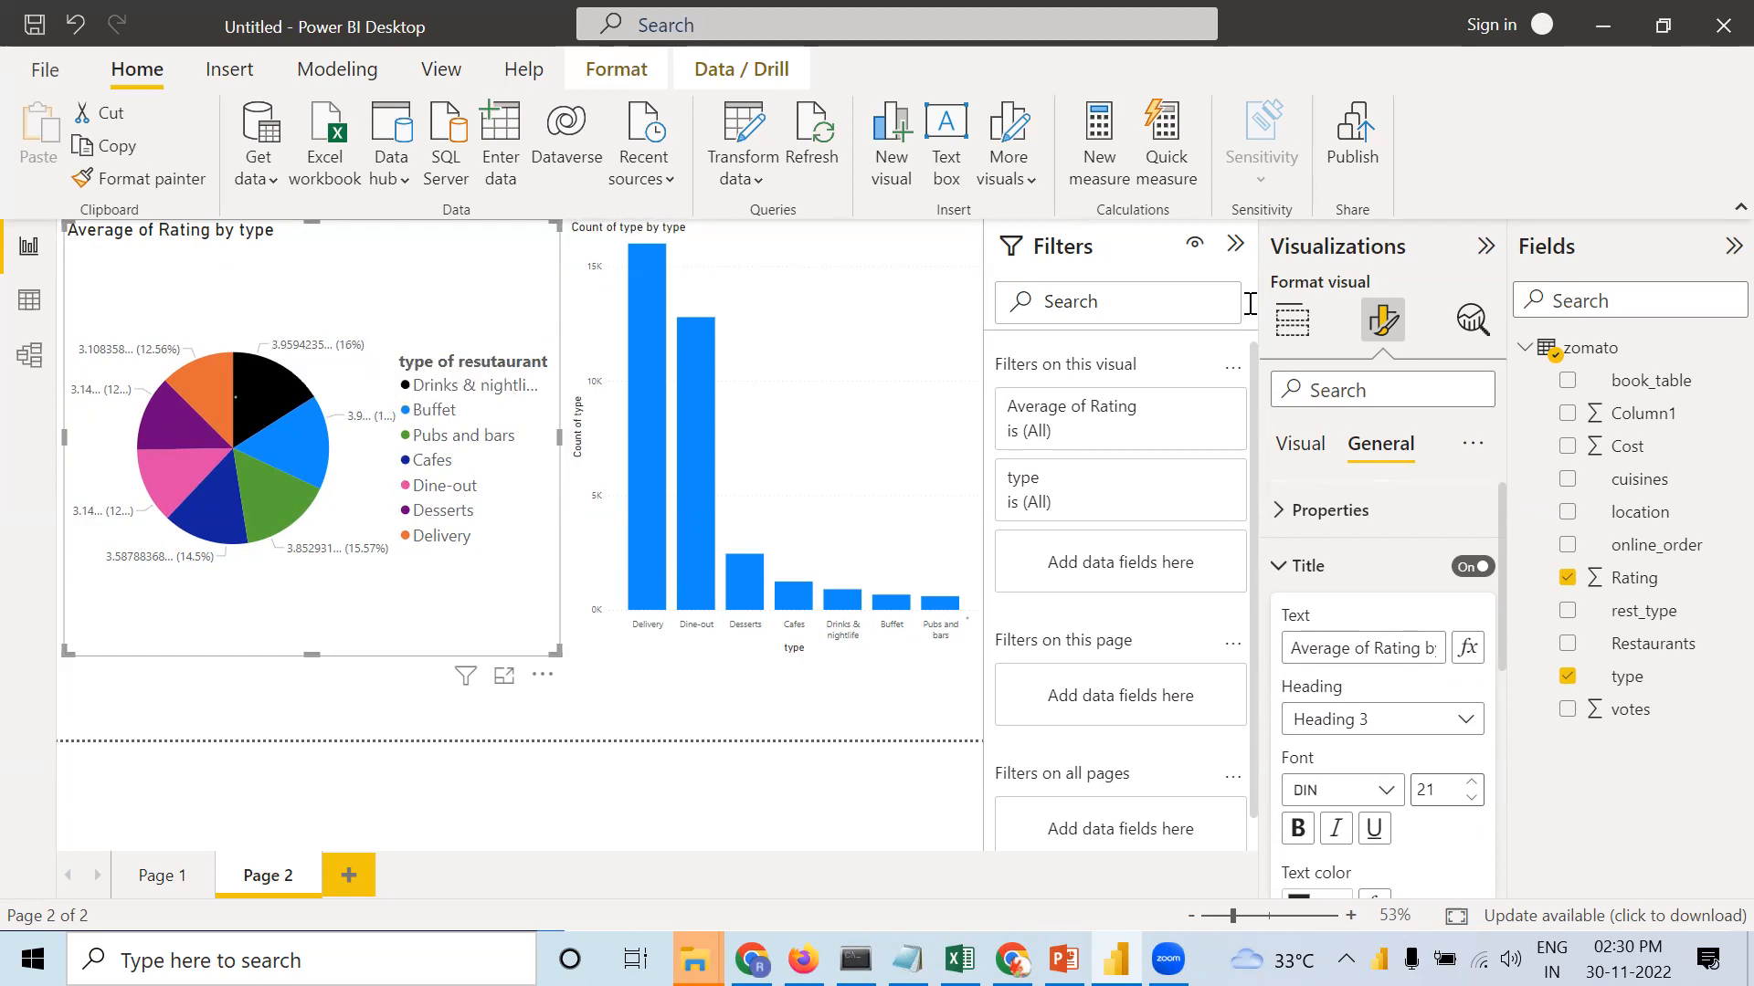
{"action": "left_click", "coordinate": [1276, 577]}
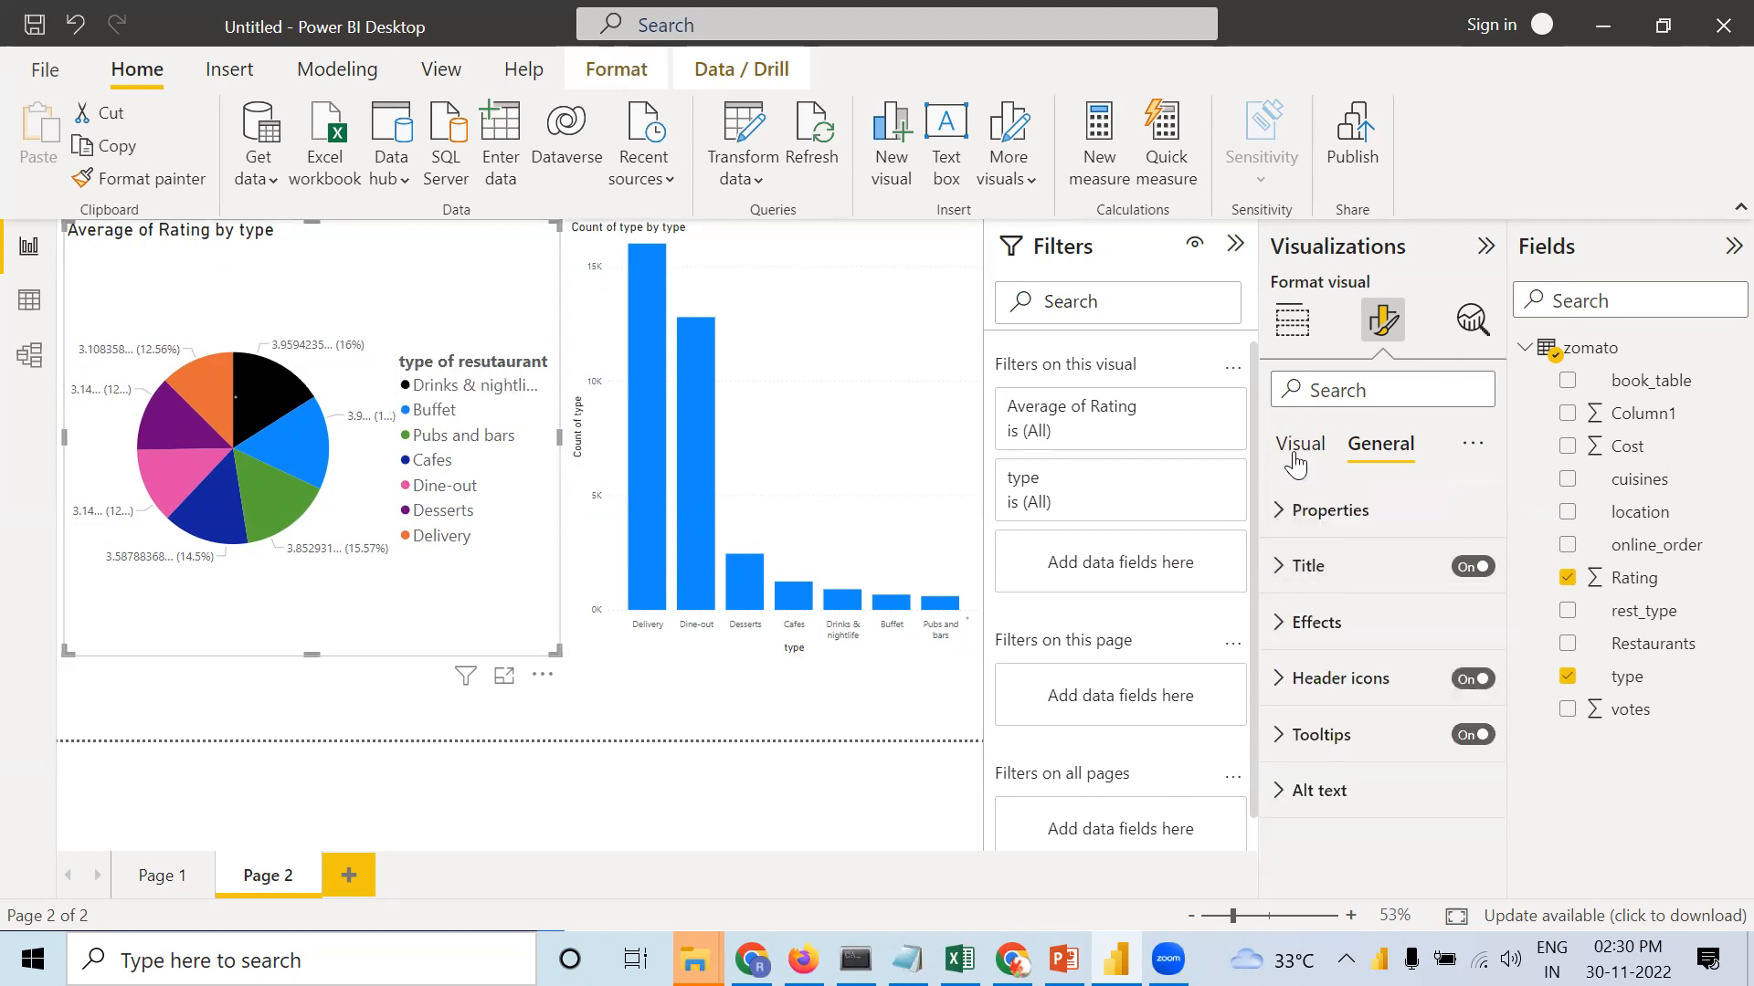
Collapse the pie chart's Legend, Slices, Detail labels and Rotation format settings.
{"action": "left_click", "coordinate": [1301, 444]}
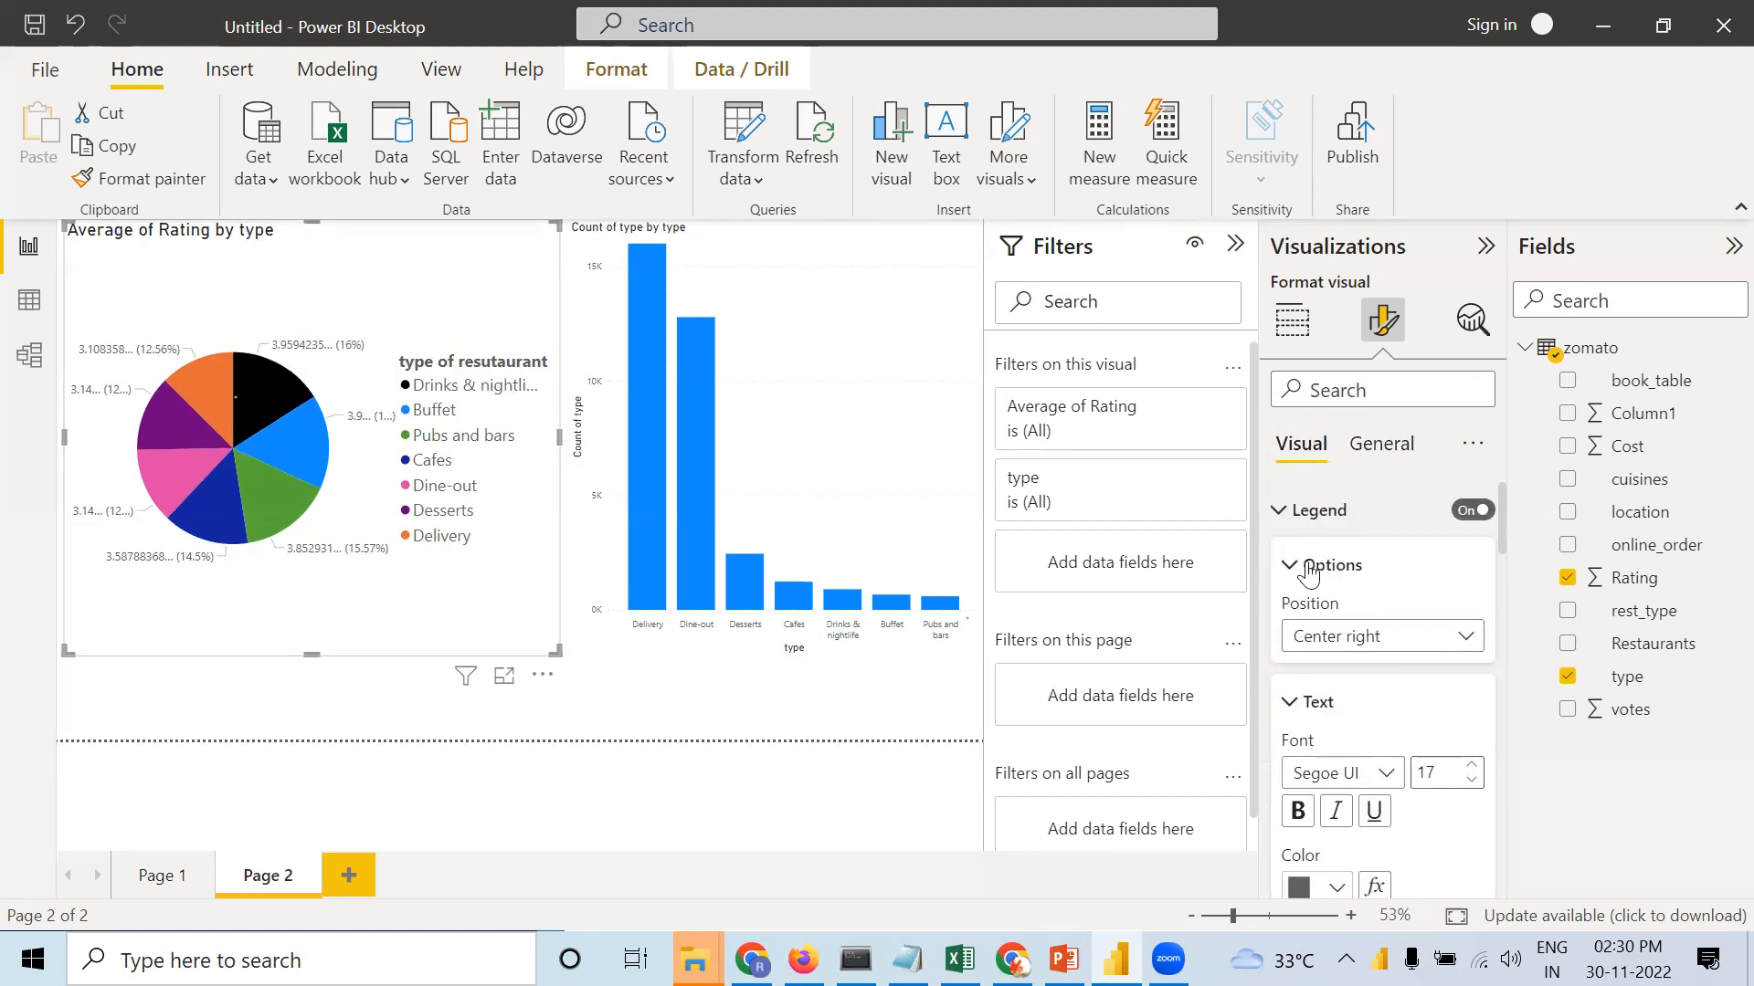
{"action": "left_click", "coordinate": [1281, 509]}
{"action": "left_click", "coordinate": [1287, 619]}
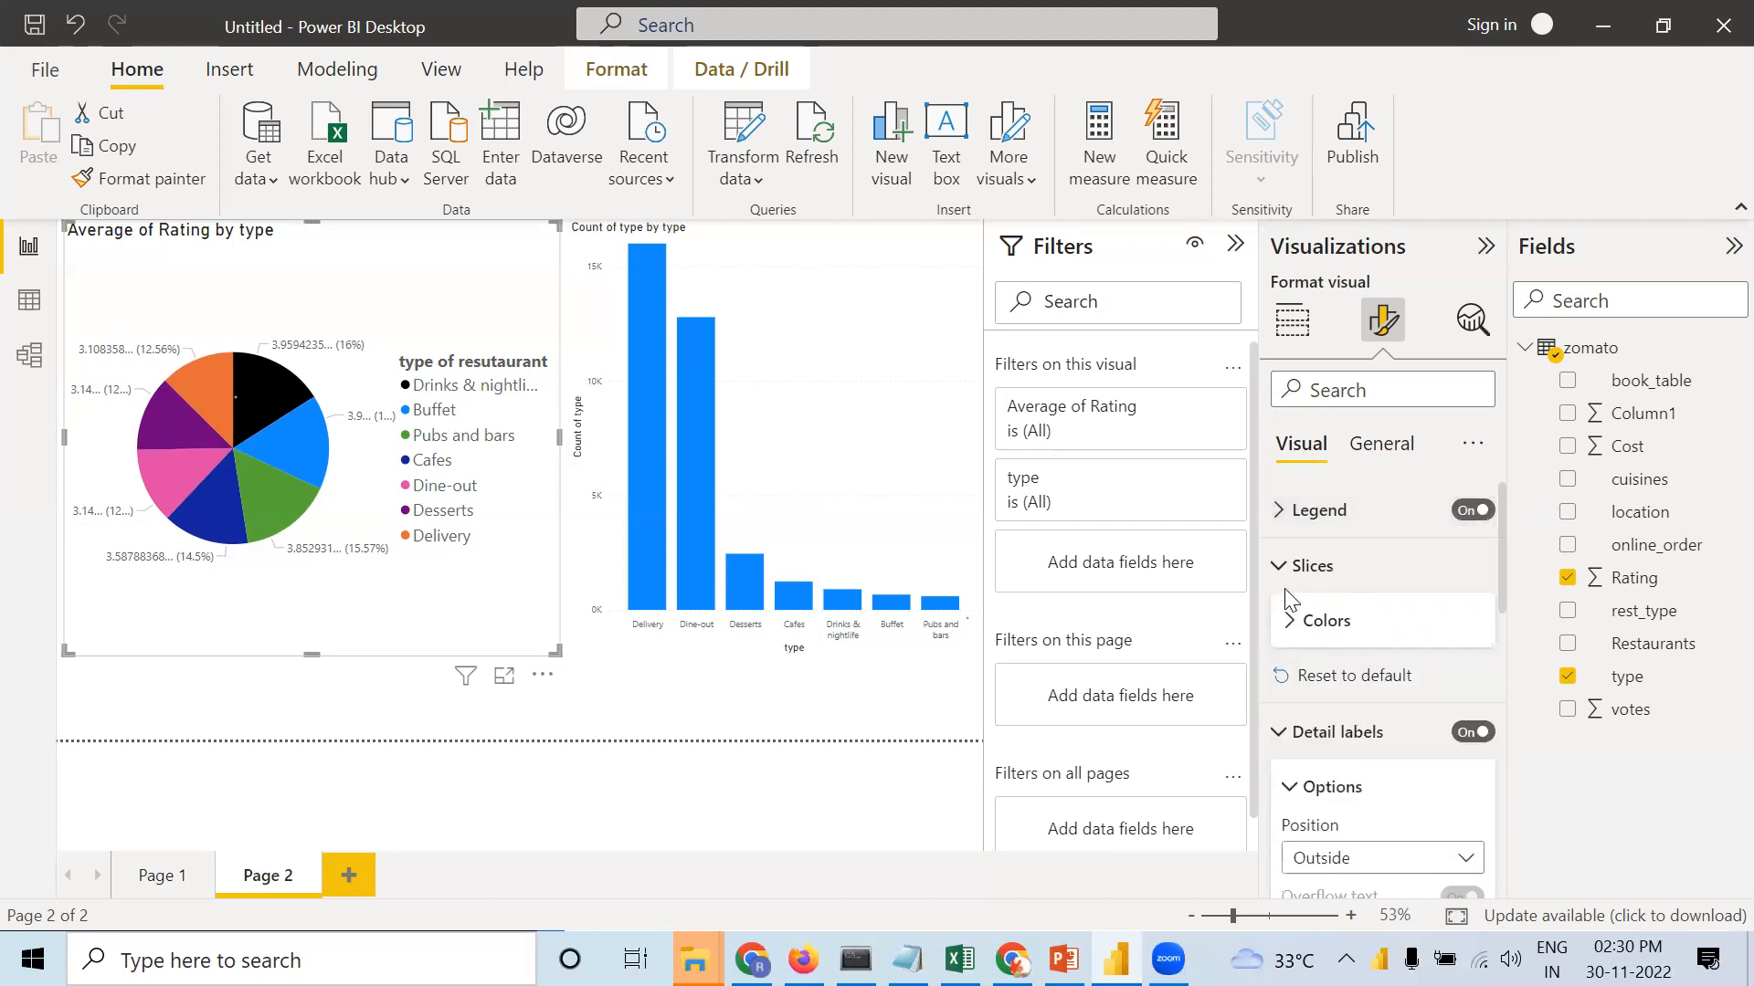
{"action": "left_click", "coordinate": [1282, 567]}
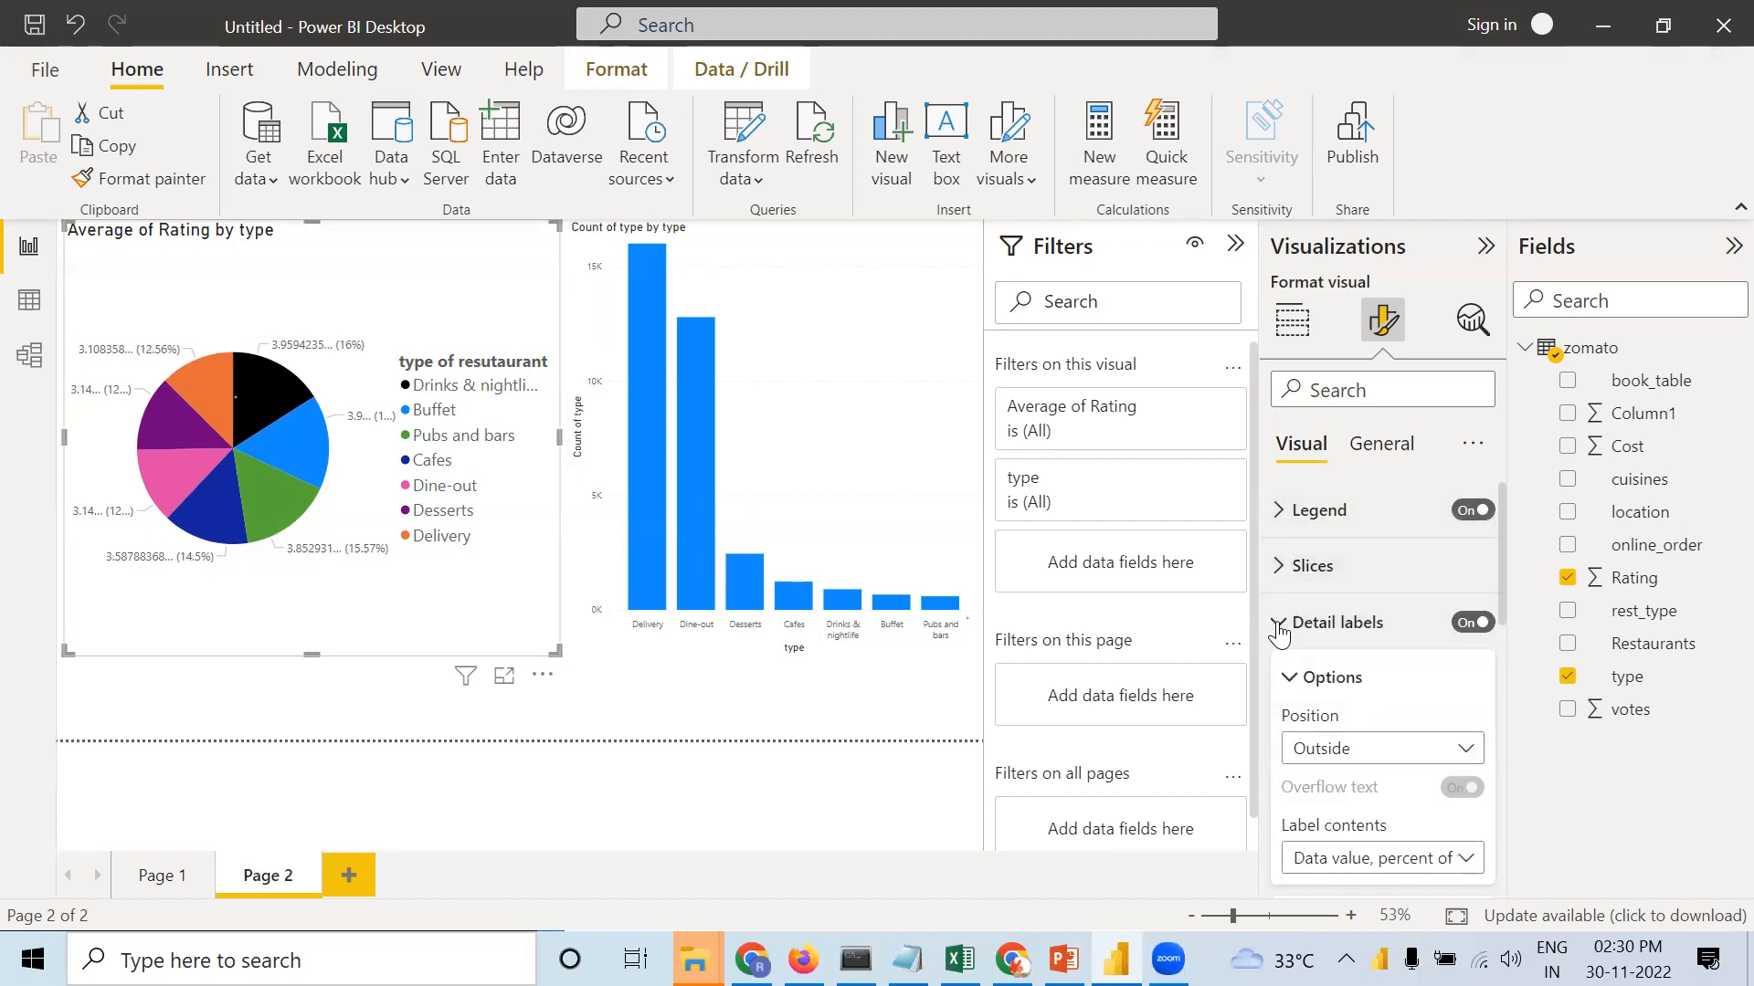
{"action": "left_click", "coordinate": [1275, 631]}
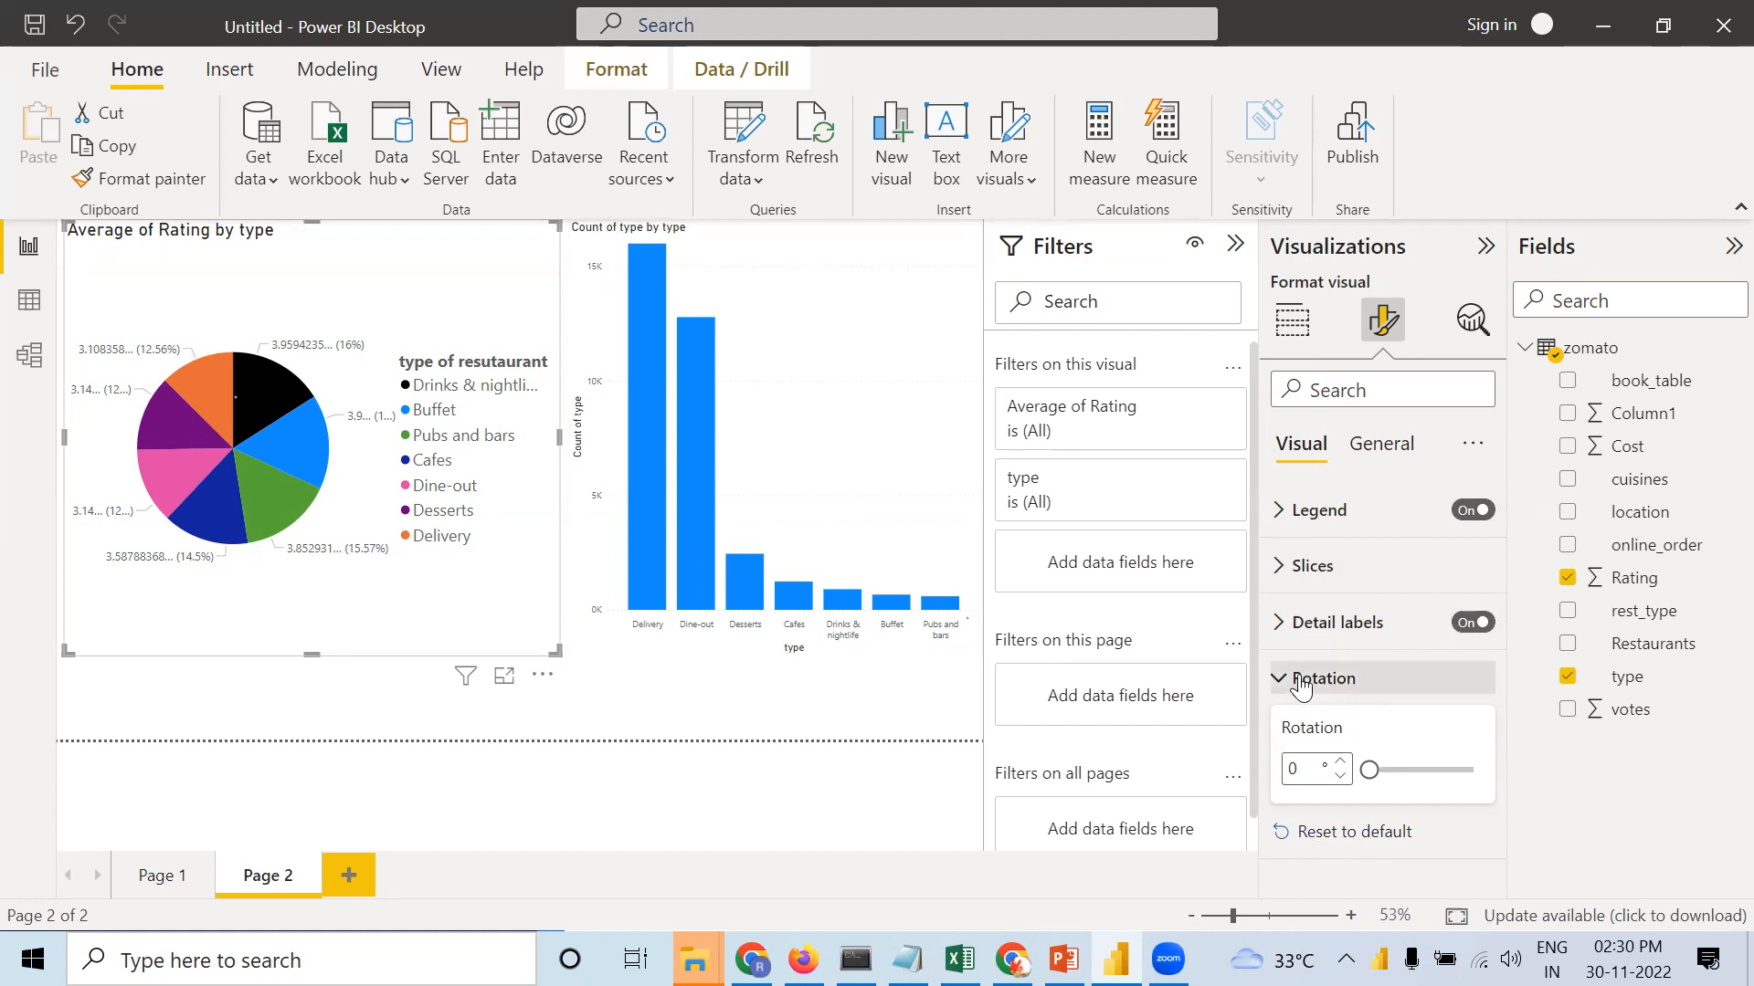
{"action": "left_click", "coordinate": [1302, 685]}
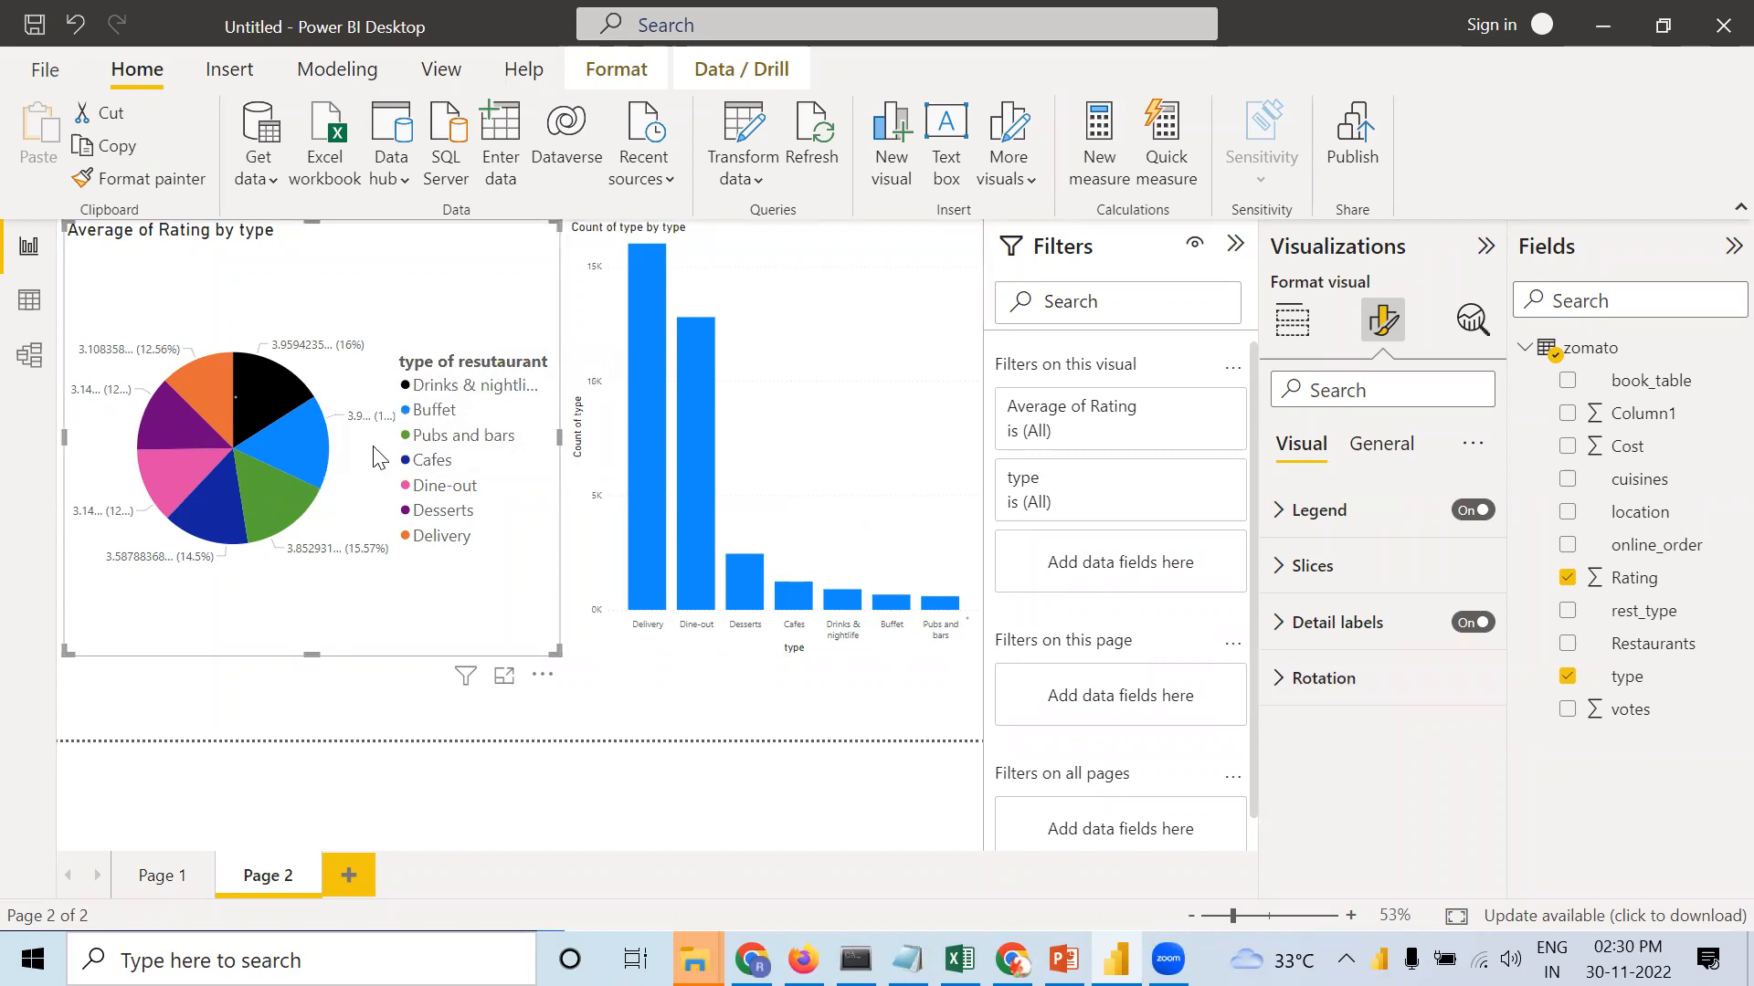
Convert the Average of Rating by type pie chart into a donut chart.
{"action": "left_click", "coordinate": [1289, 321]}
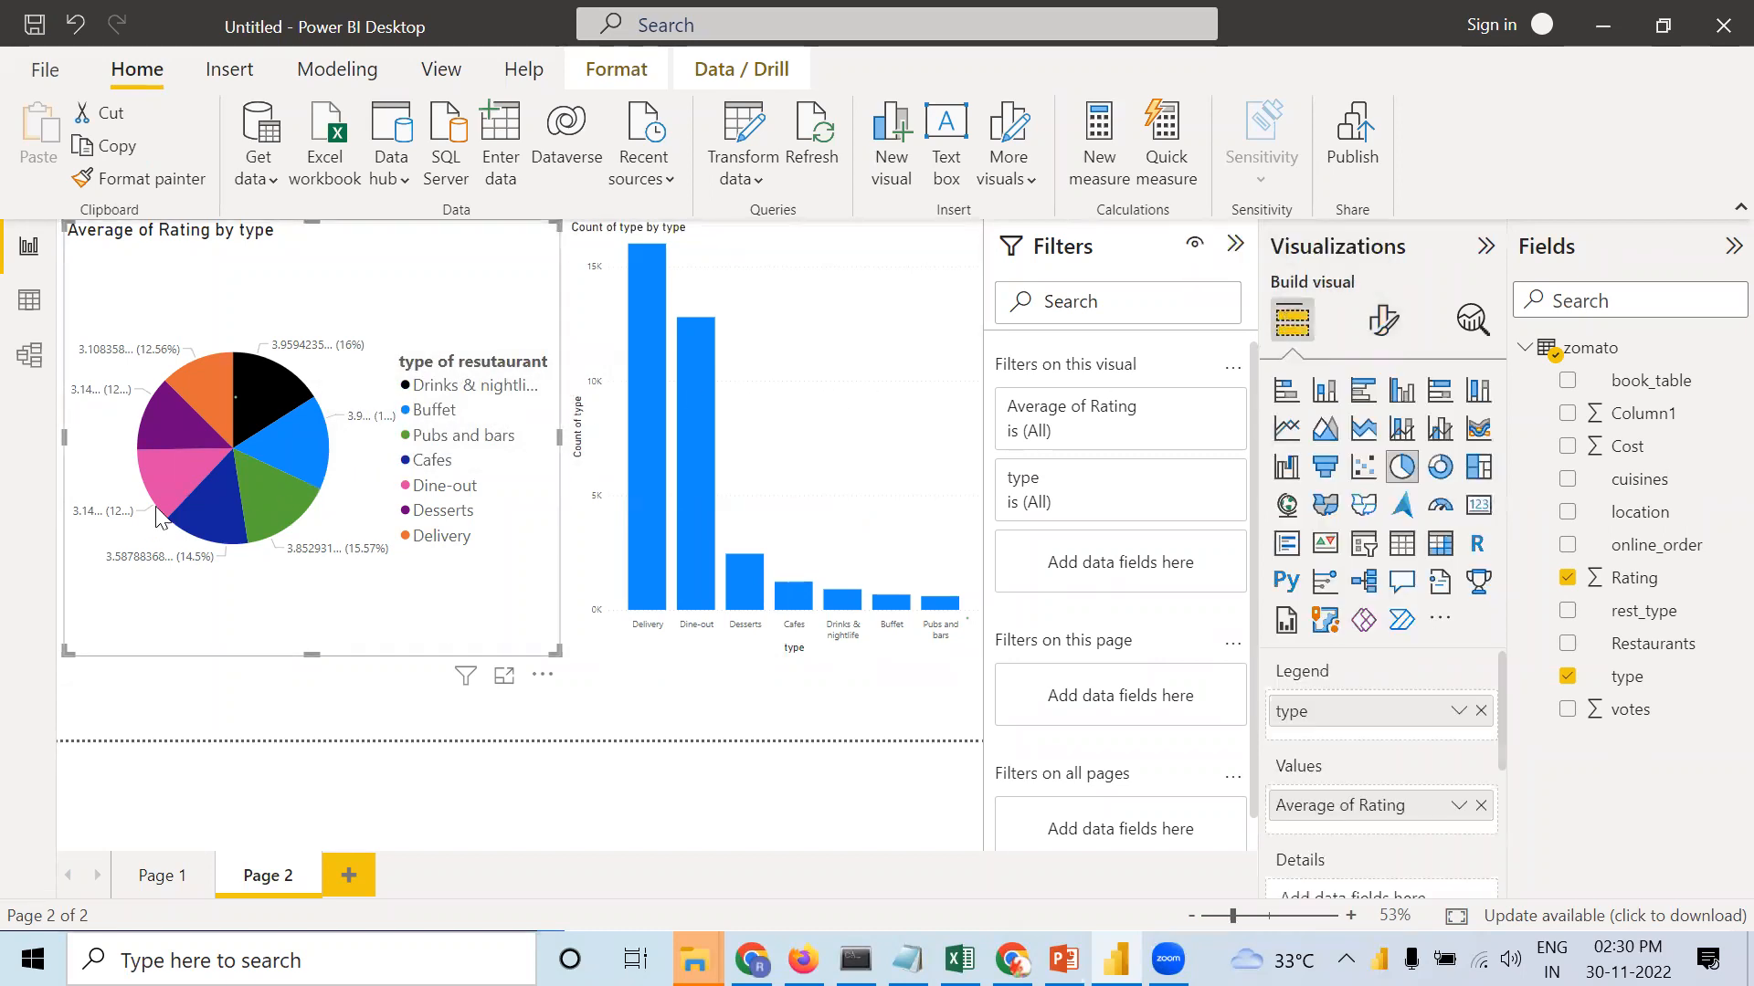
{"action": "mouse_move", "coordinate": [190, 422]}
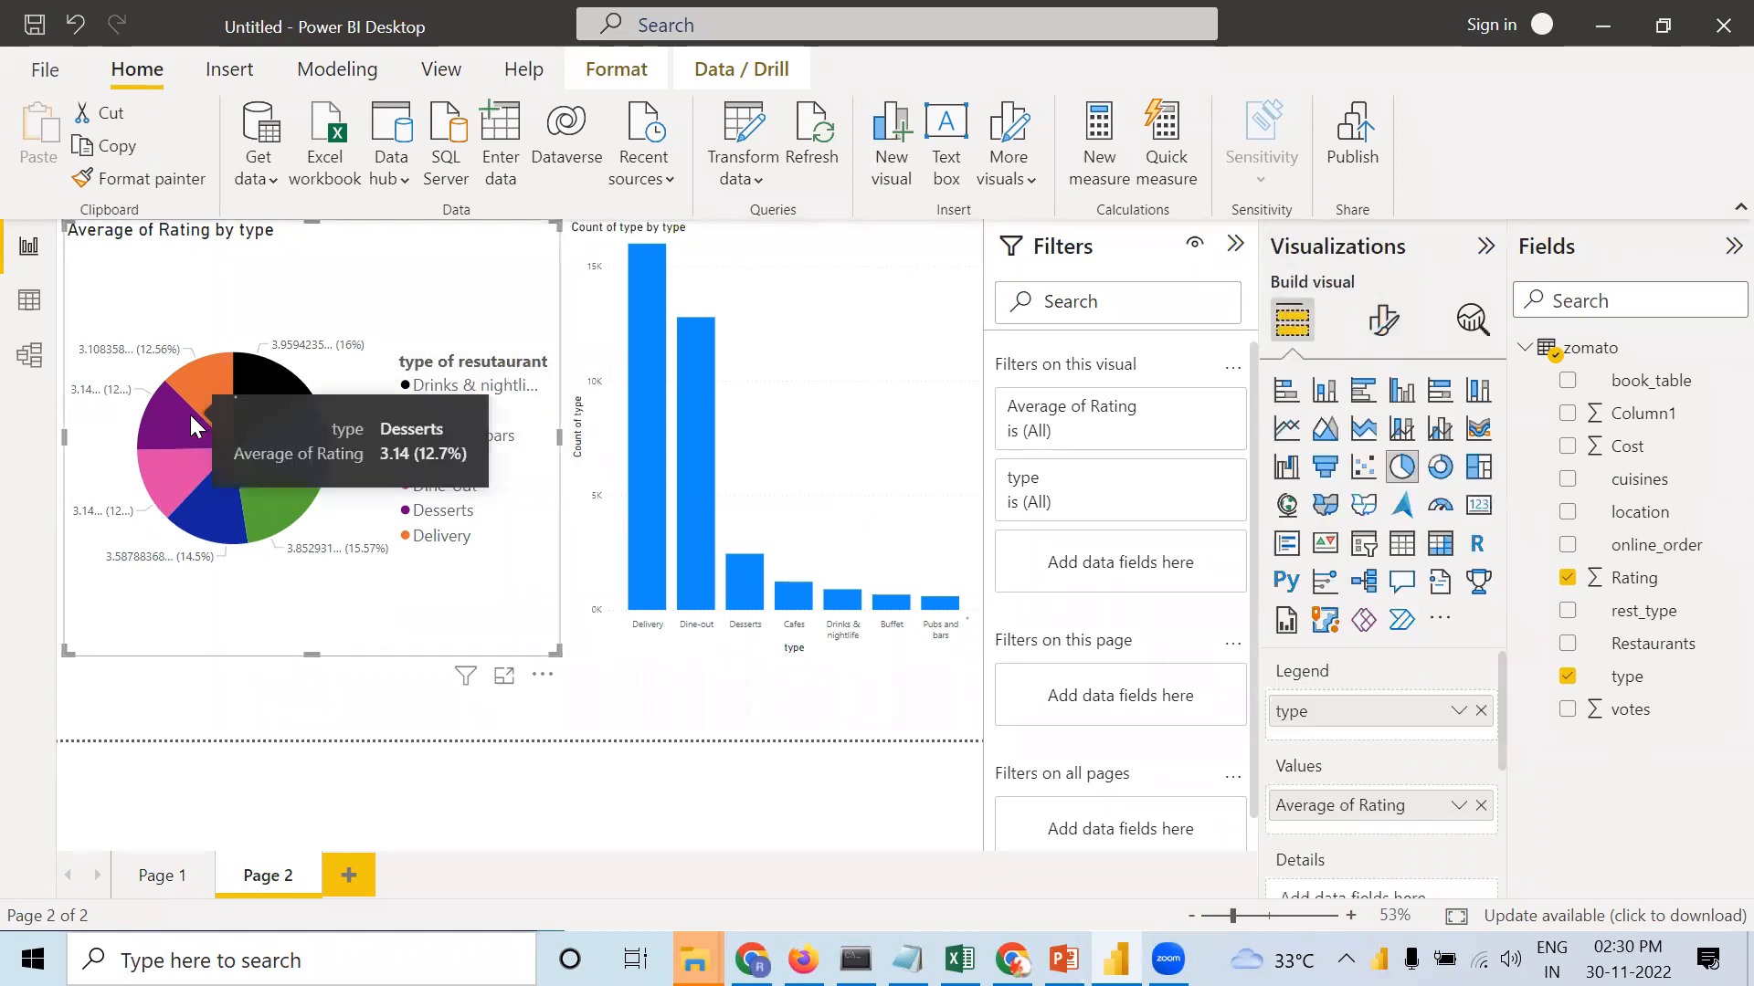
{"action": "left_click", "coordinate": [1441, 468]}
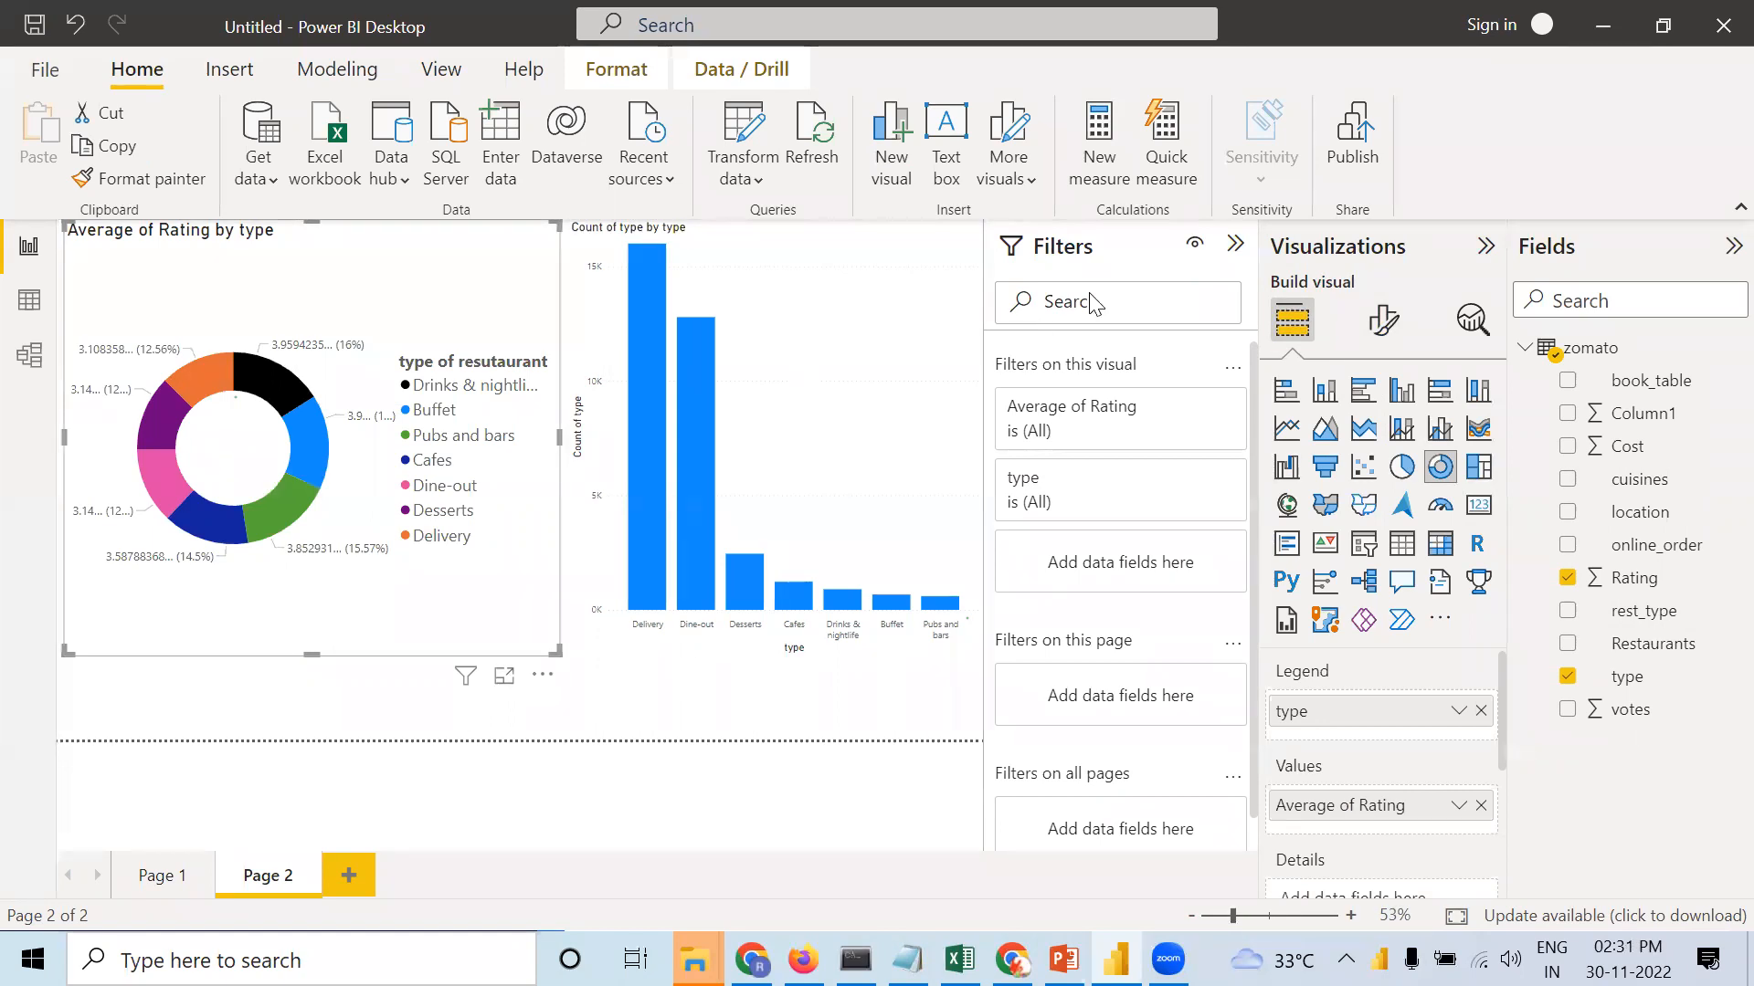
Look through the format settings available for the donut chart, including its legend, slices, detail labels and rotation.
{"action": "left_click", "coordinate": [1379, 324]}
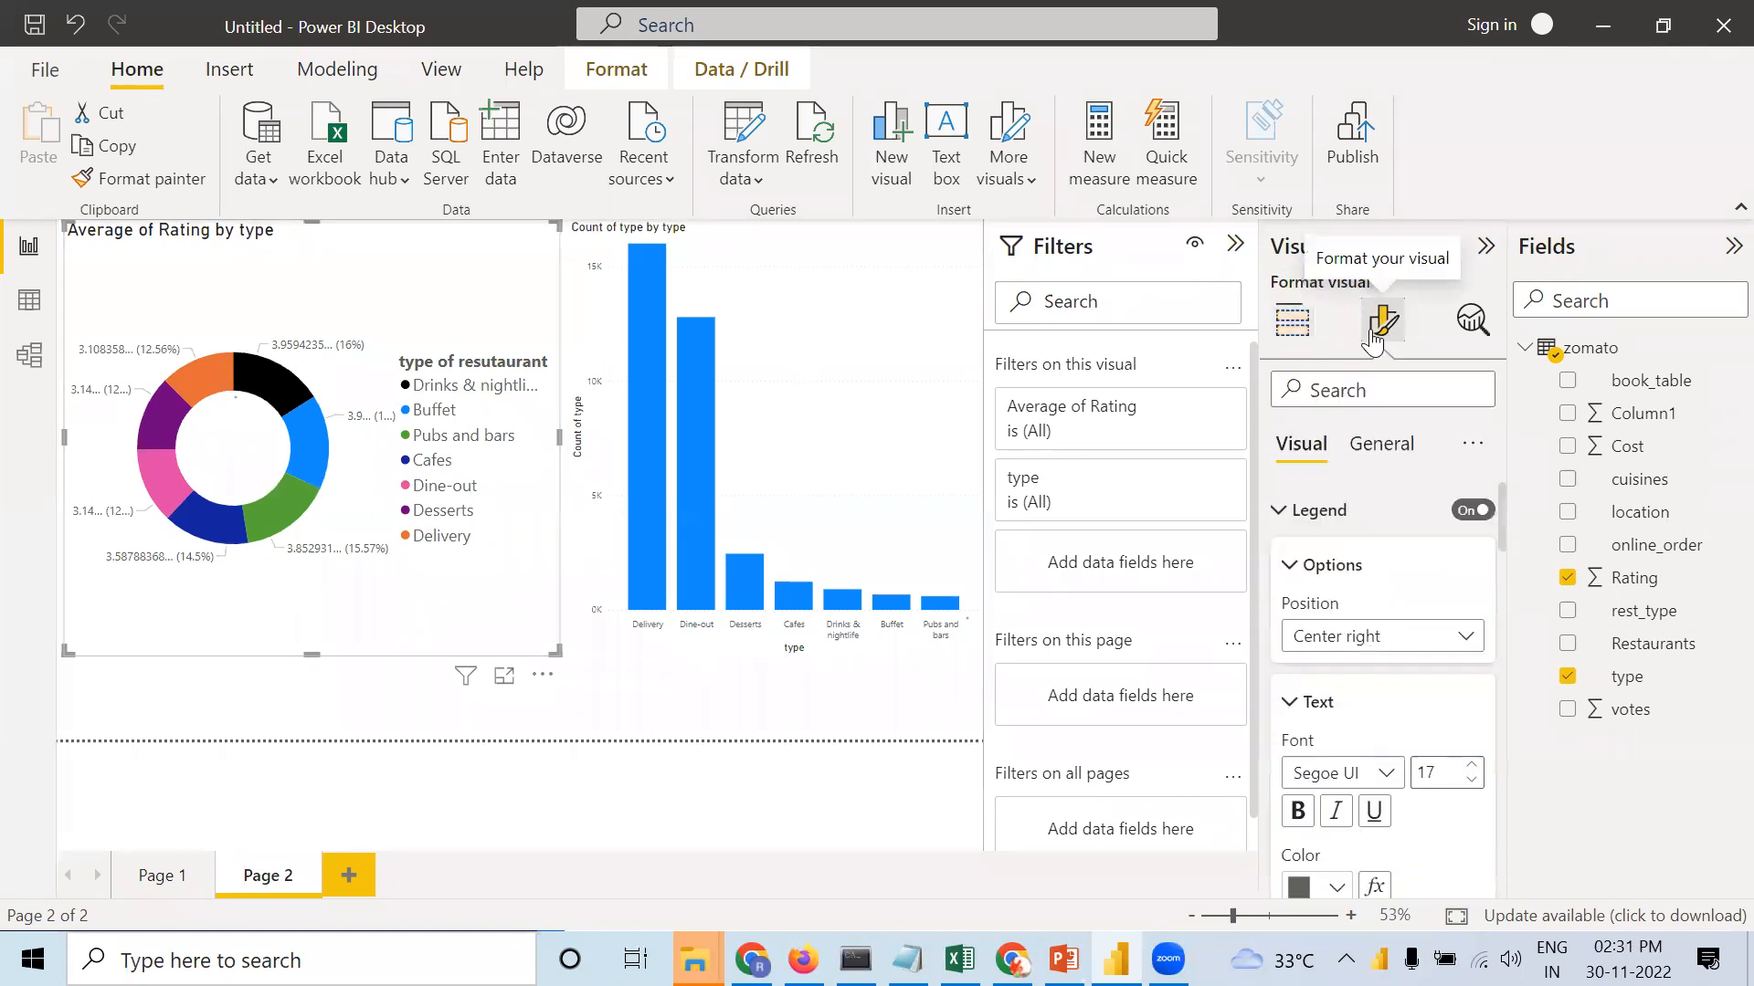
{"action": "left_click", "coordinate": [1284, 528]}
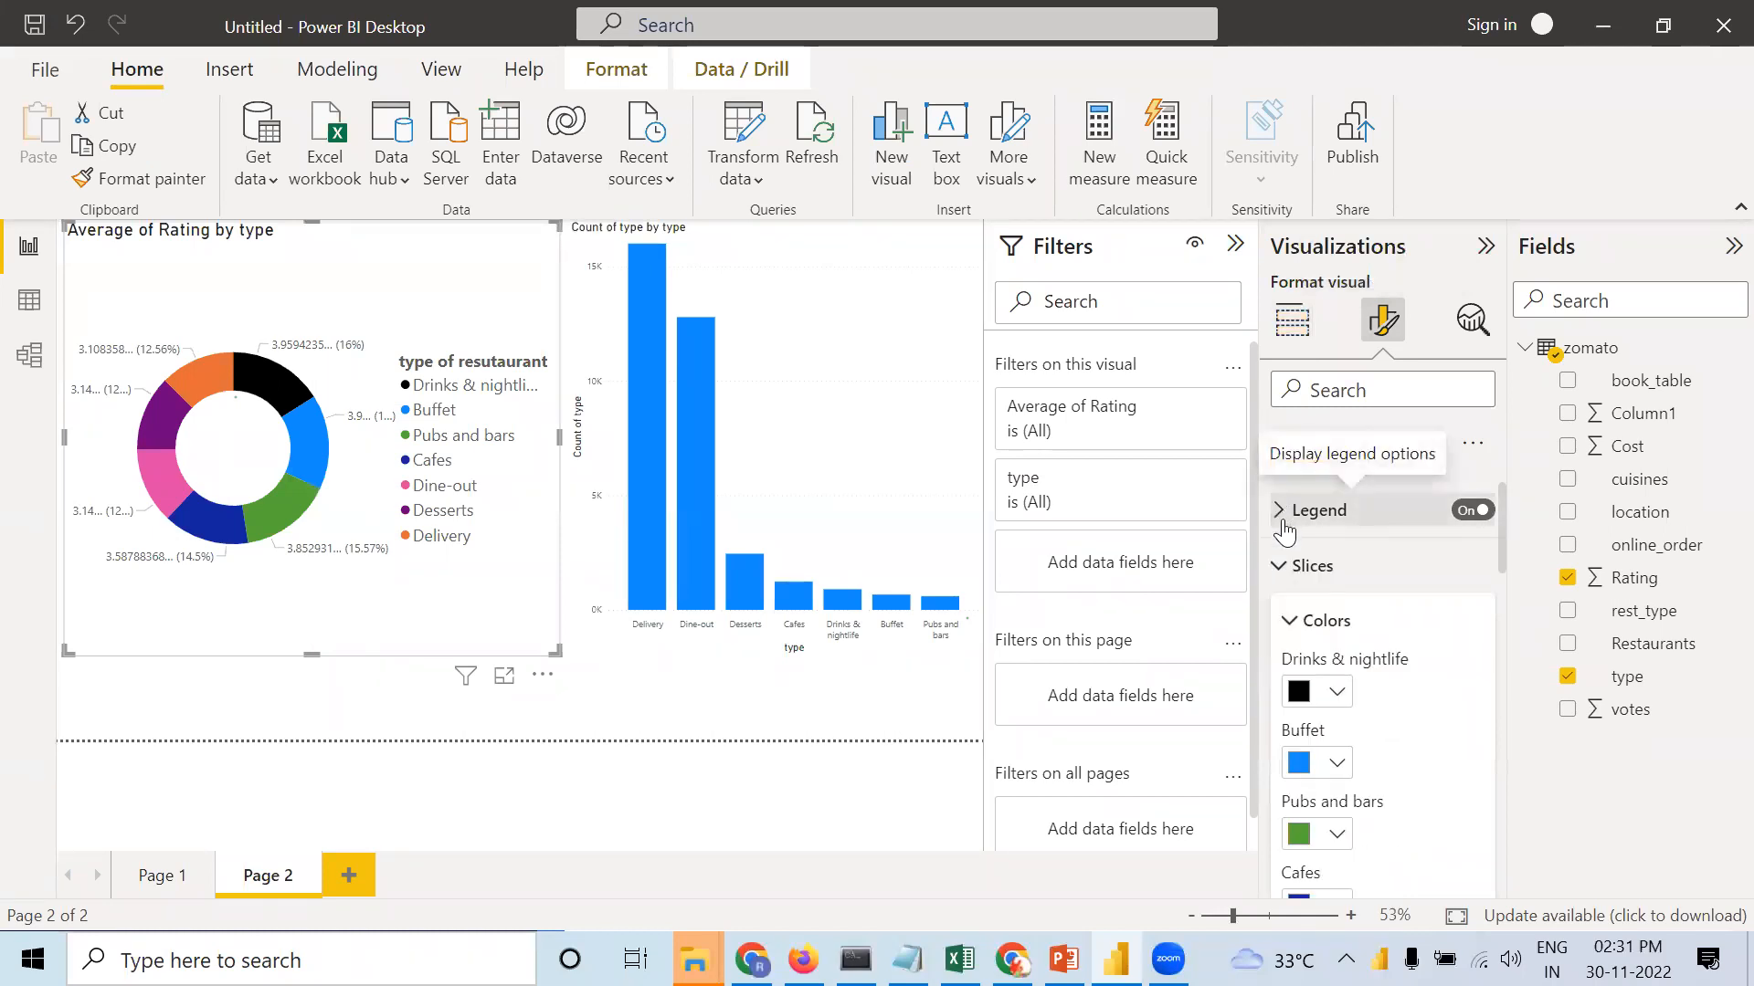
{"action": "left_click", "coordinate": [1279, 568]}
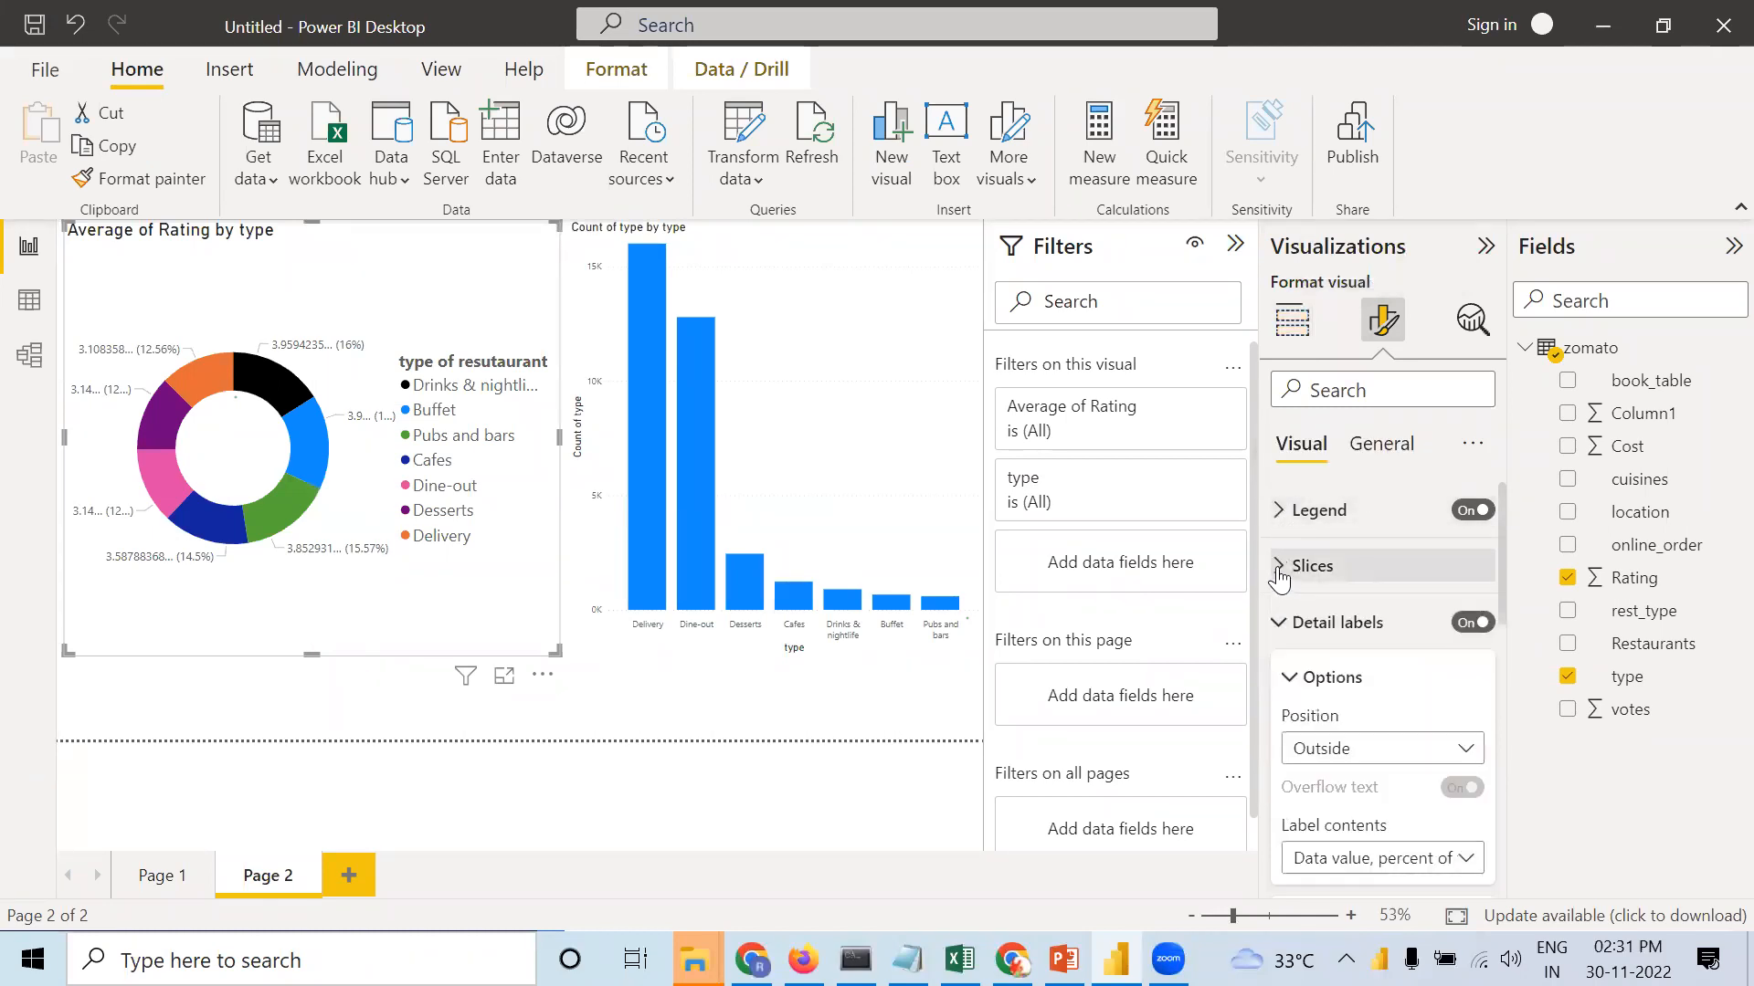
{"action": "left_click", "coordinate": [1280, 623]}
{"action": "left_click", "coordinate": [1297, 677]}
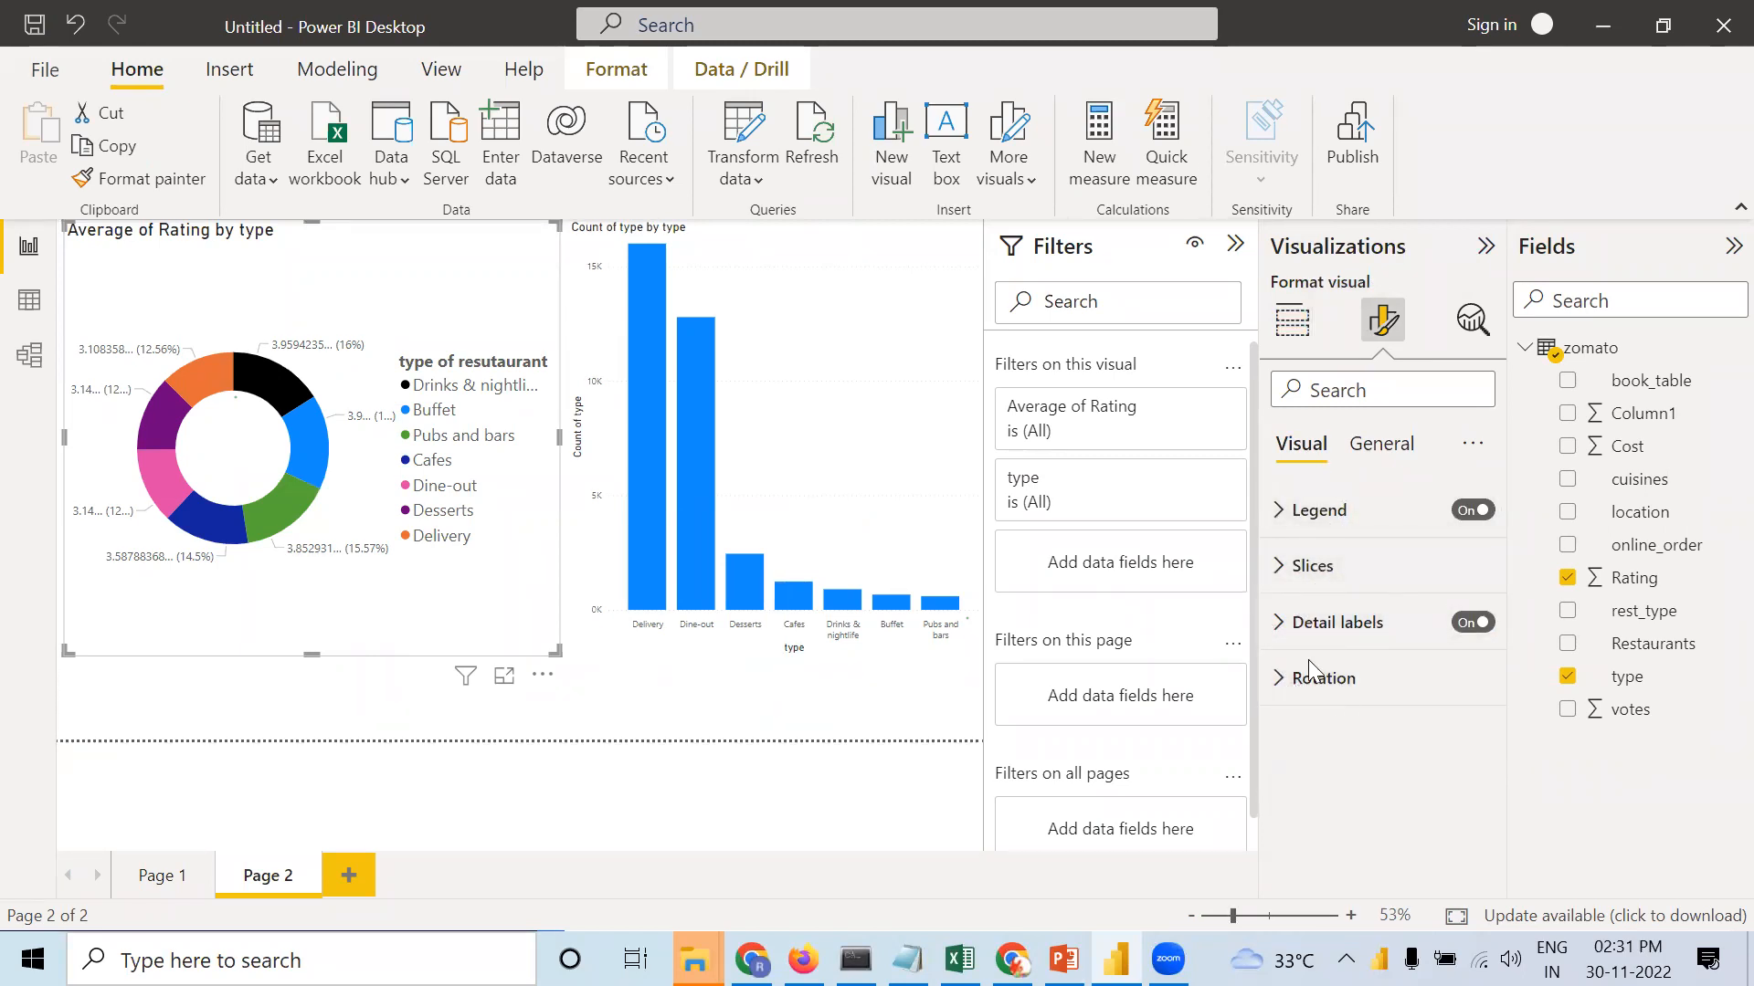
{"action": "left_click", "coordinate": [1279, 565]}
{"action": "scroll", "coordinate": [1416, 676], "scroll_direction": "down", "scroll_amount": 4}
{"action": "scroll", "coordinate": [1406, 672], "scroll_direction": "up", "scroll_amount": 5}
{"action": "left_click", "coordinate": [1282, 570]}
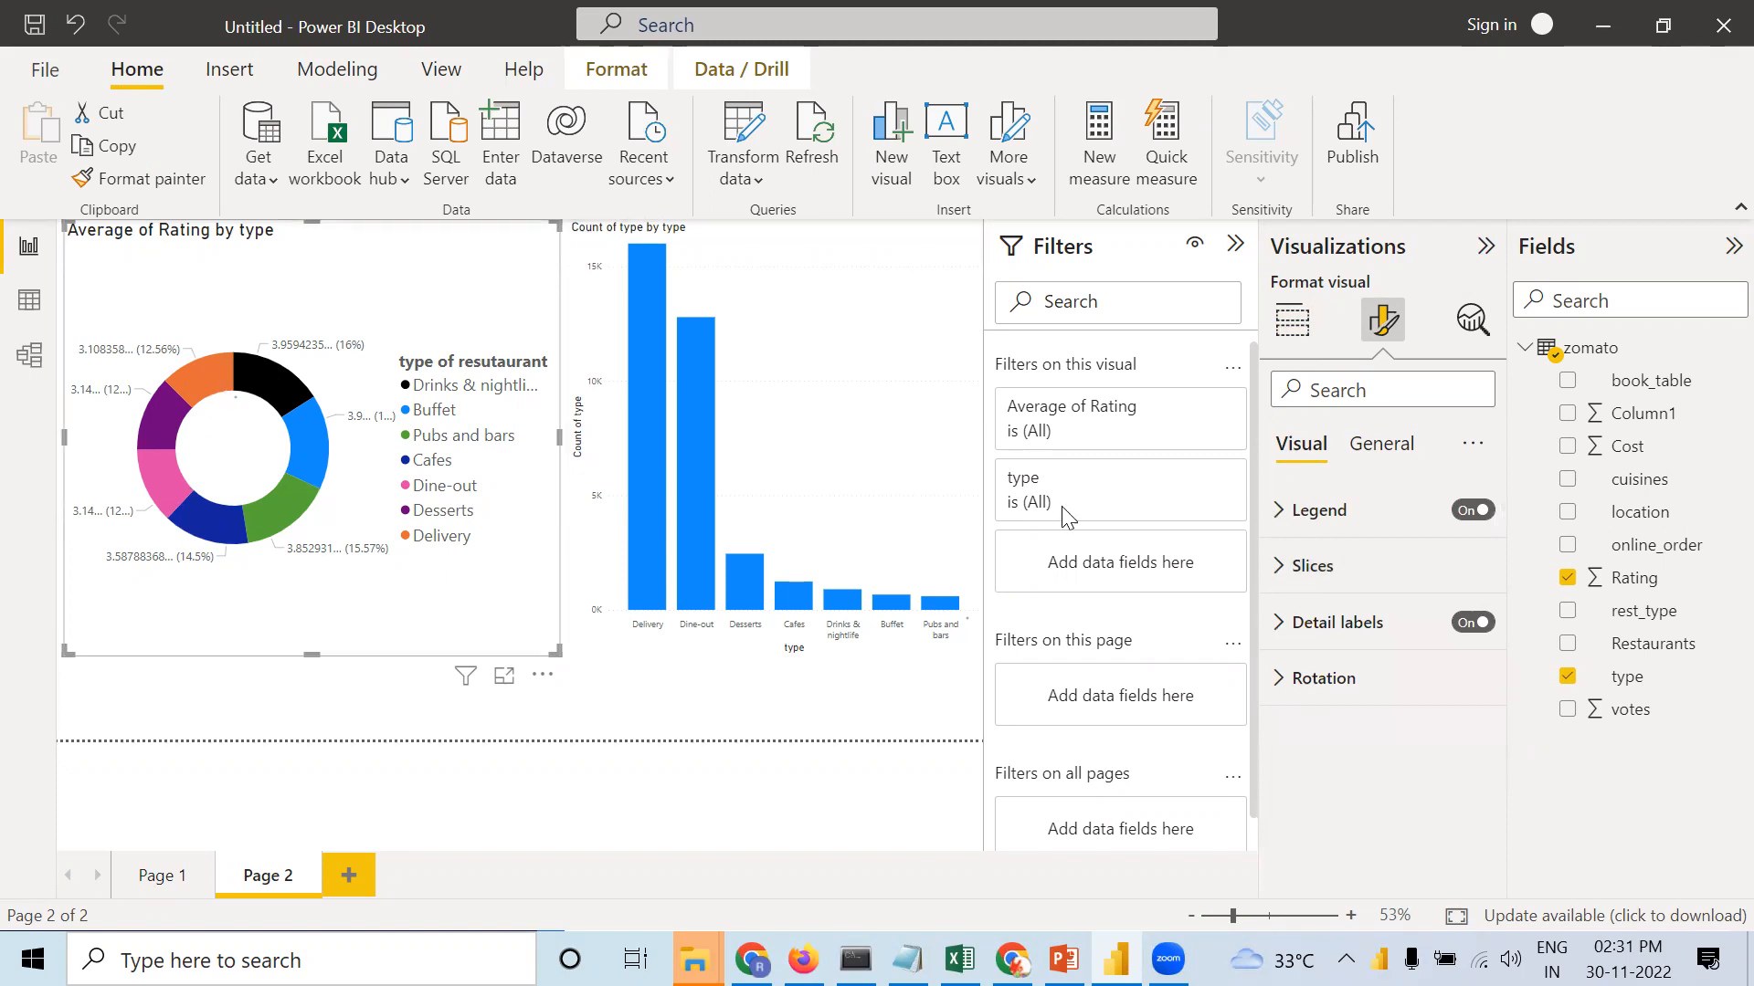
Try turning off the donut chart's tooltips and turn them back on.
{"action": "left_click", "coordinate": [1379, 448]}
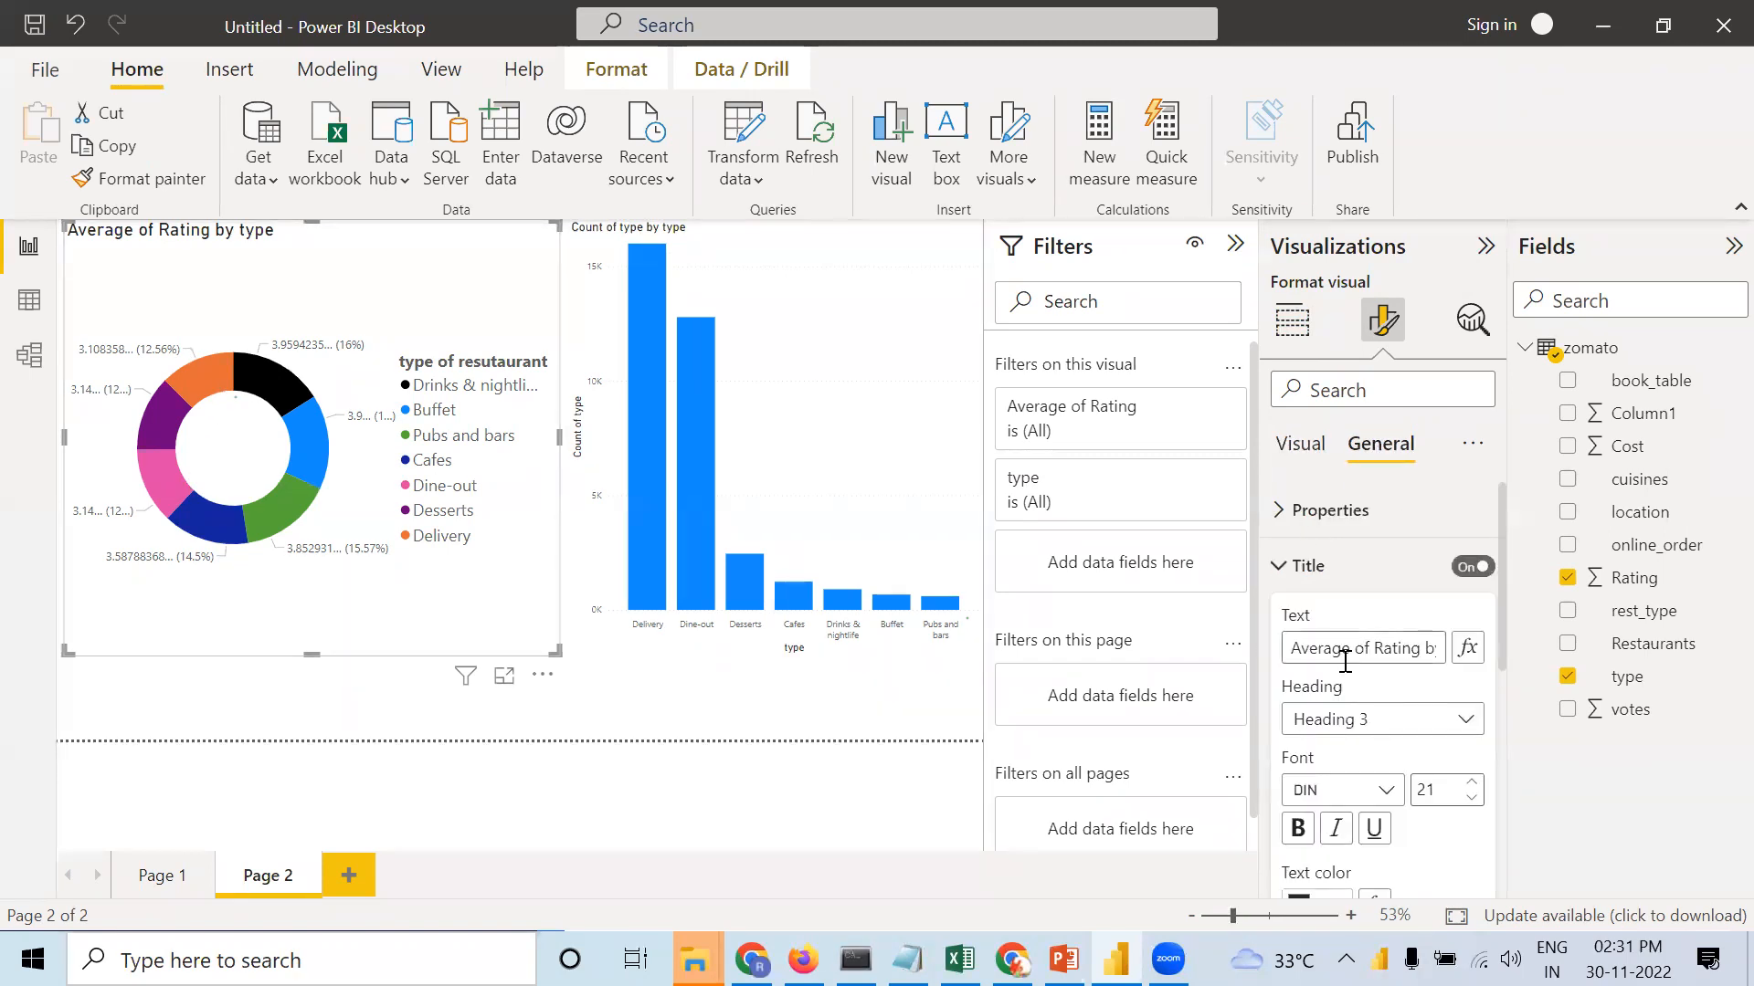
{"action": "scroll", "coordinate": [1343, 661], "scroll_direction": "down", "scroll_amount": 5}
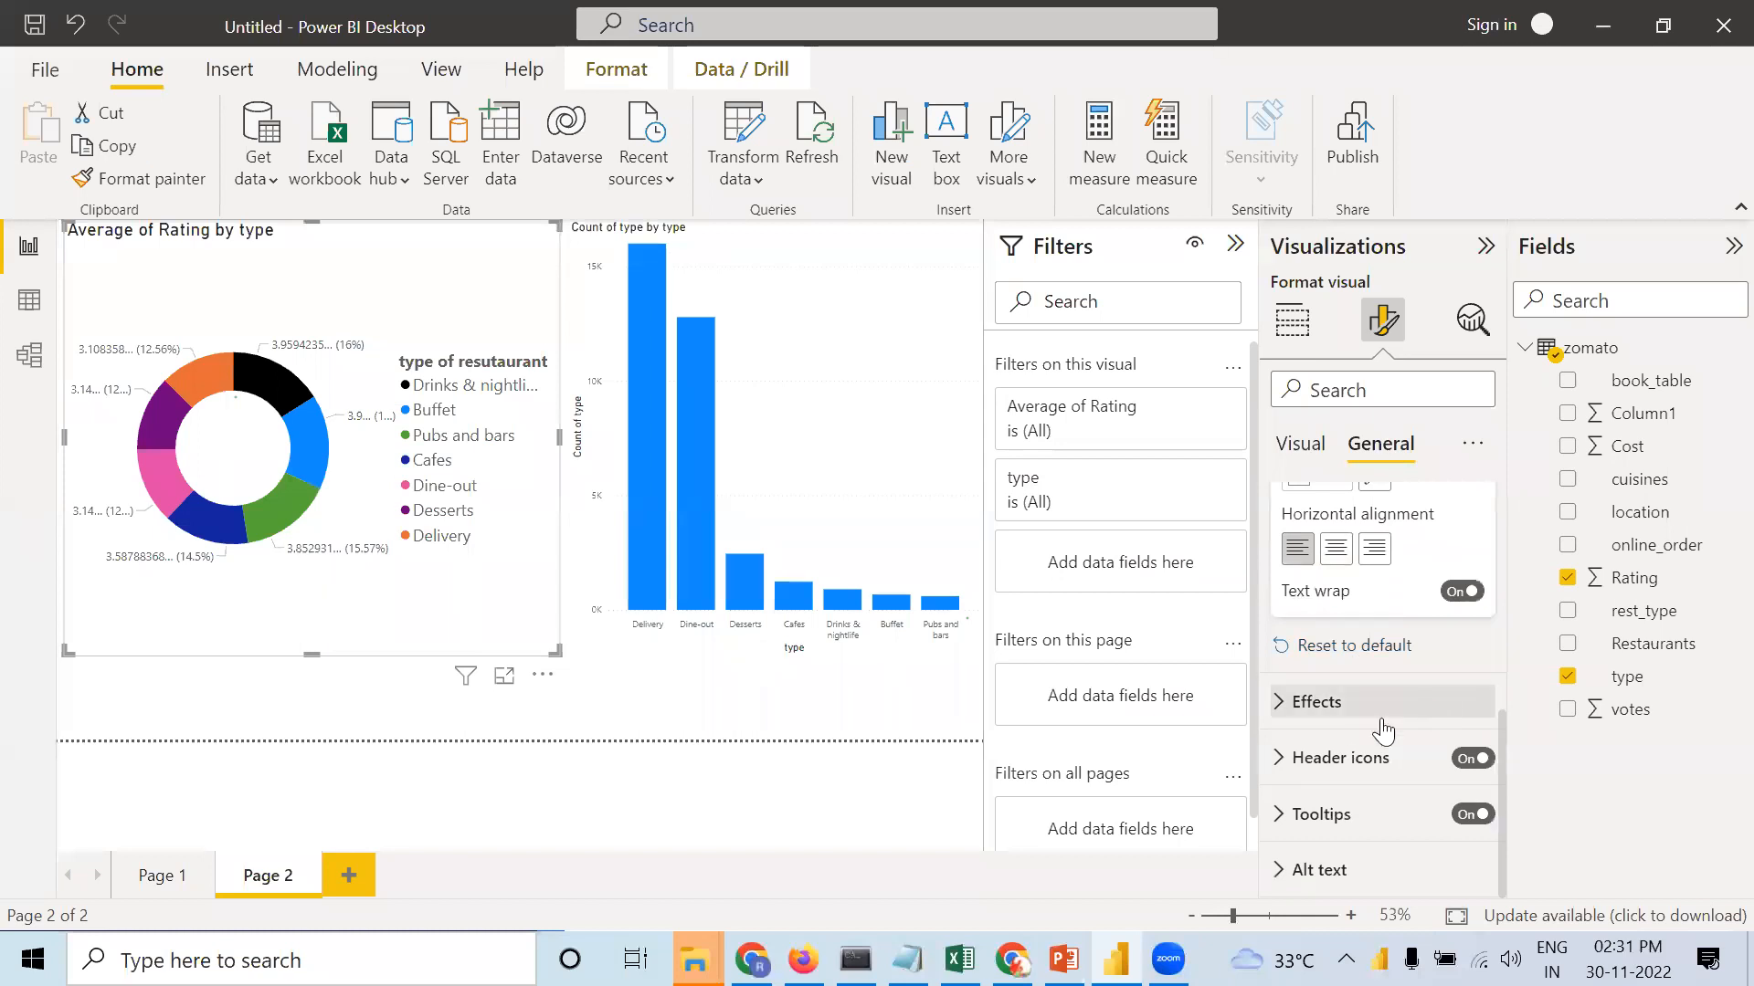
{"action": "left_click", "coordinate": [1470, 815]}
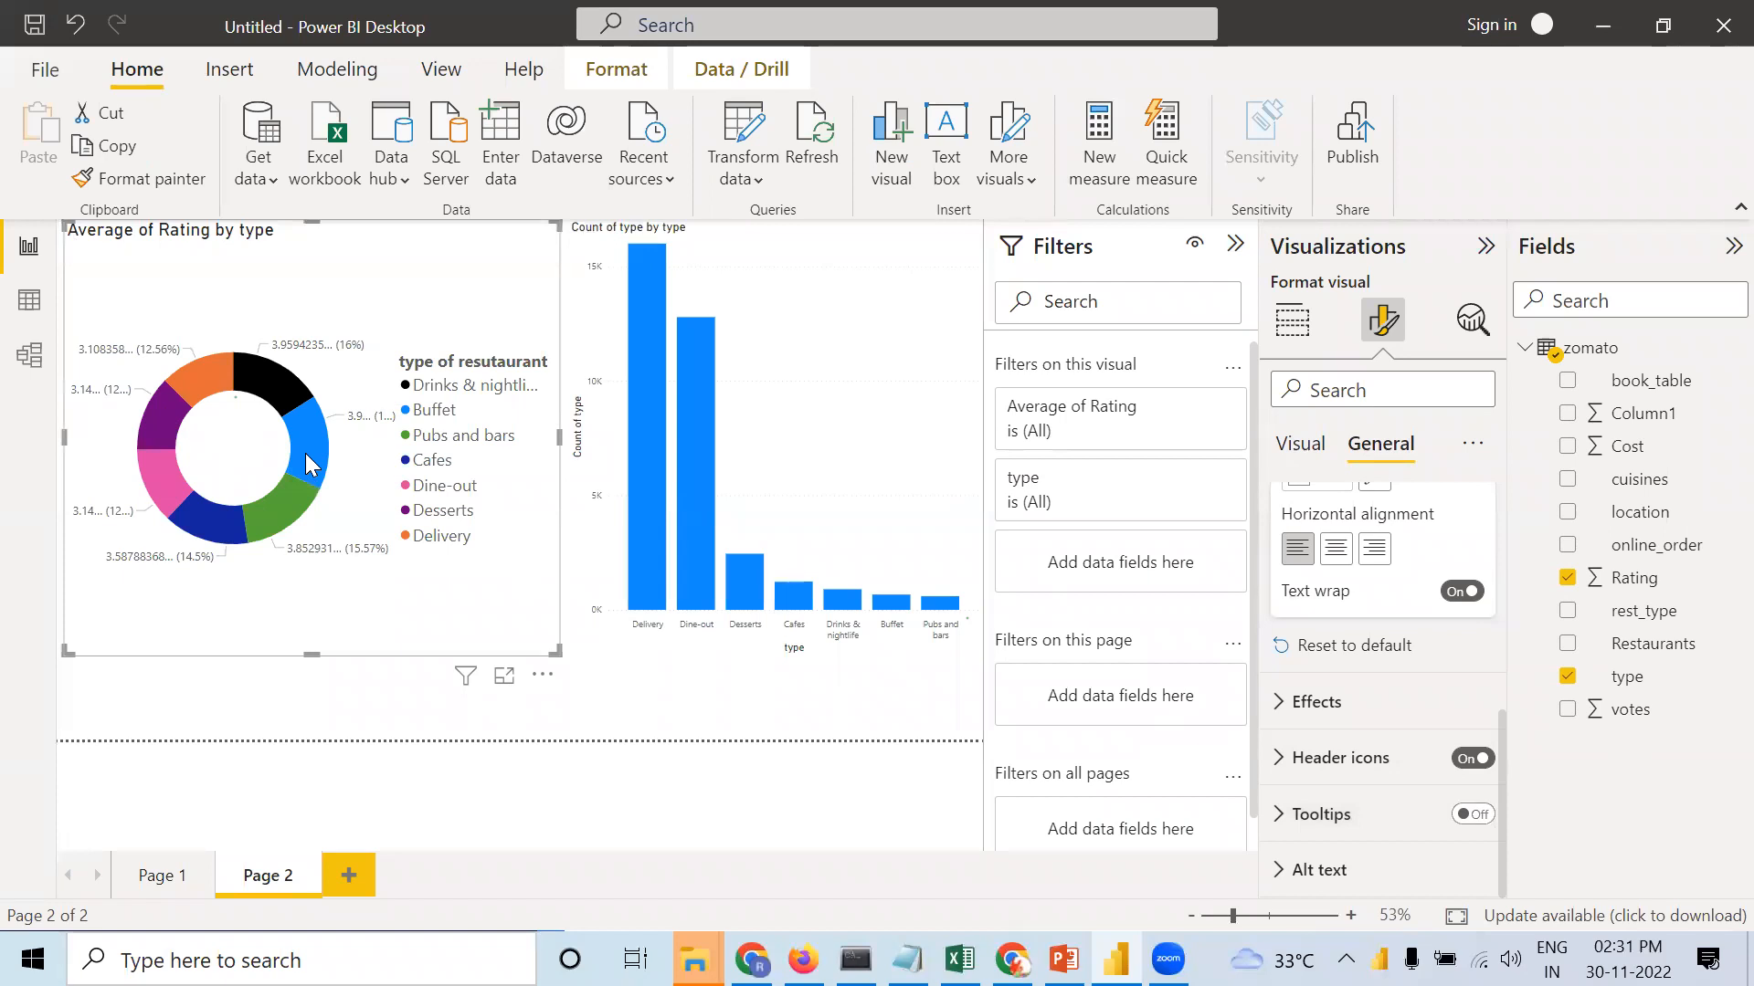
{"action": "left_click", "coordinate": [1480, 815]}
{"action": "mouse_move", "coordinate": [300, 453]}
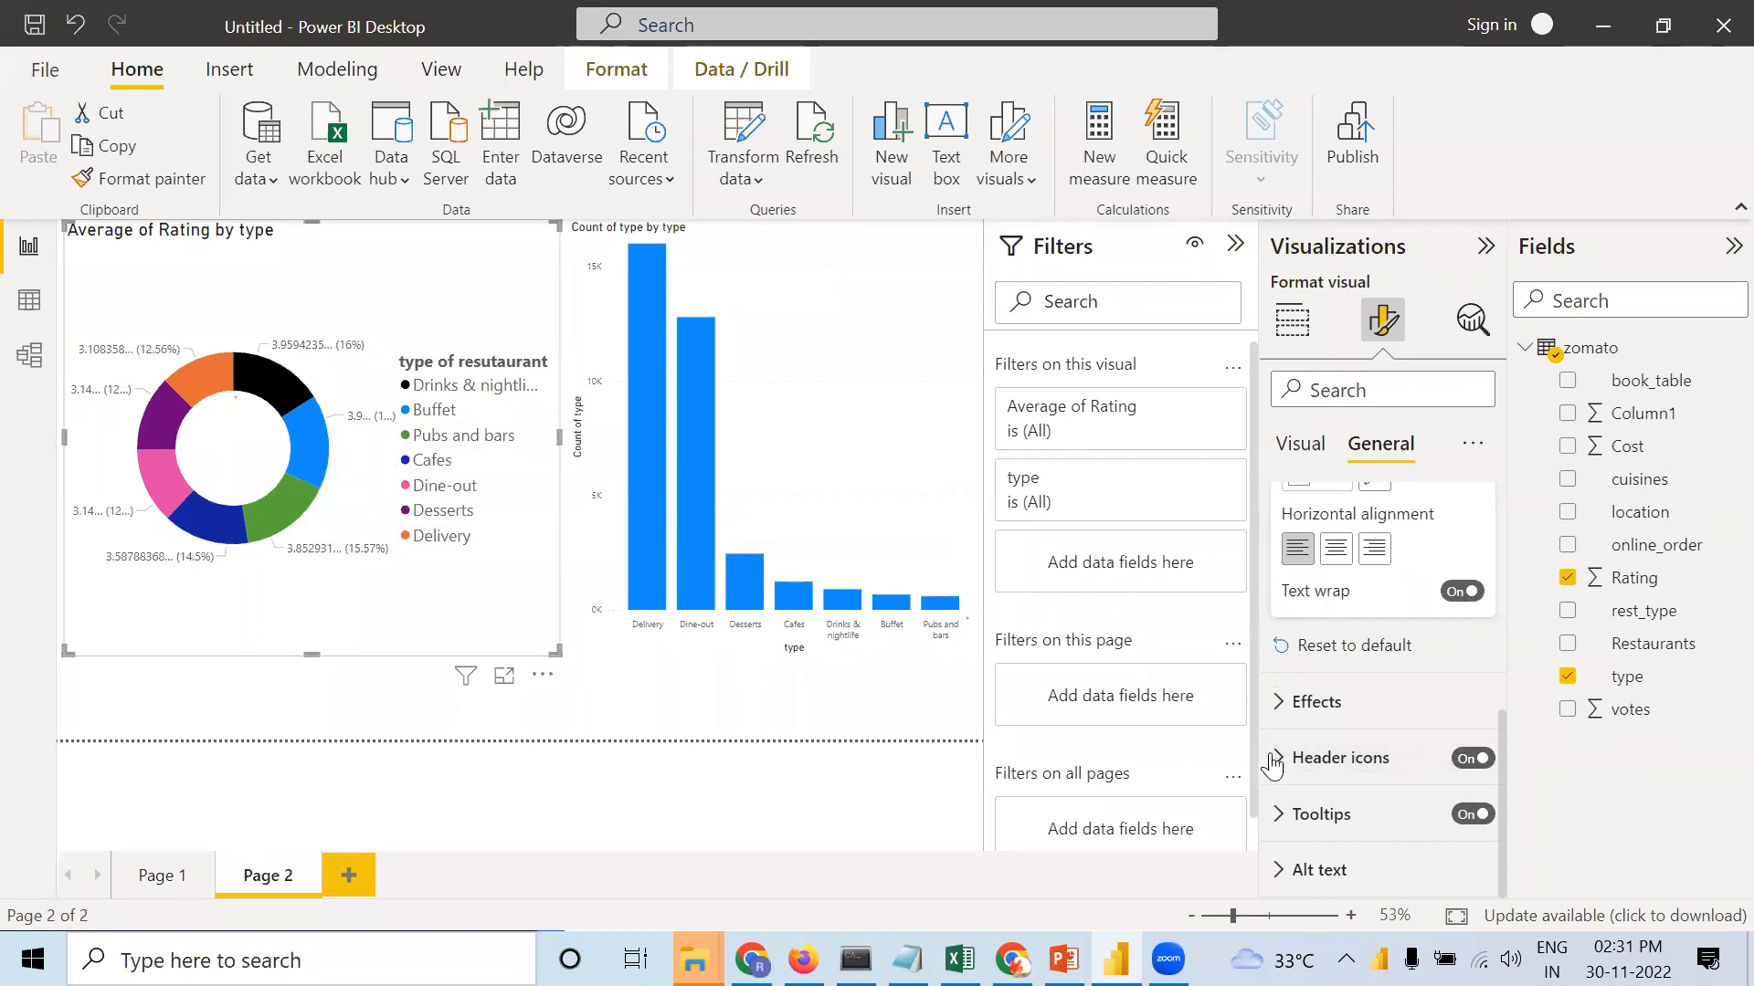
Give the donut chart a light blue background at 72% transparency.
{"action": "left_click", "coordinate": [1289, 703]}
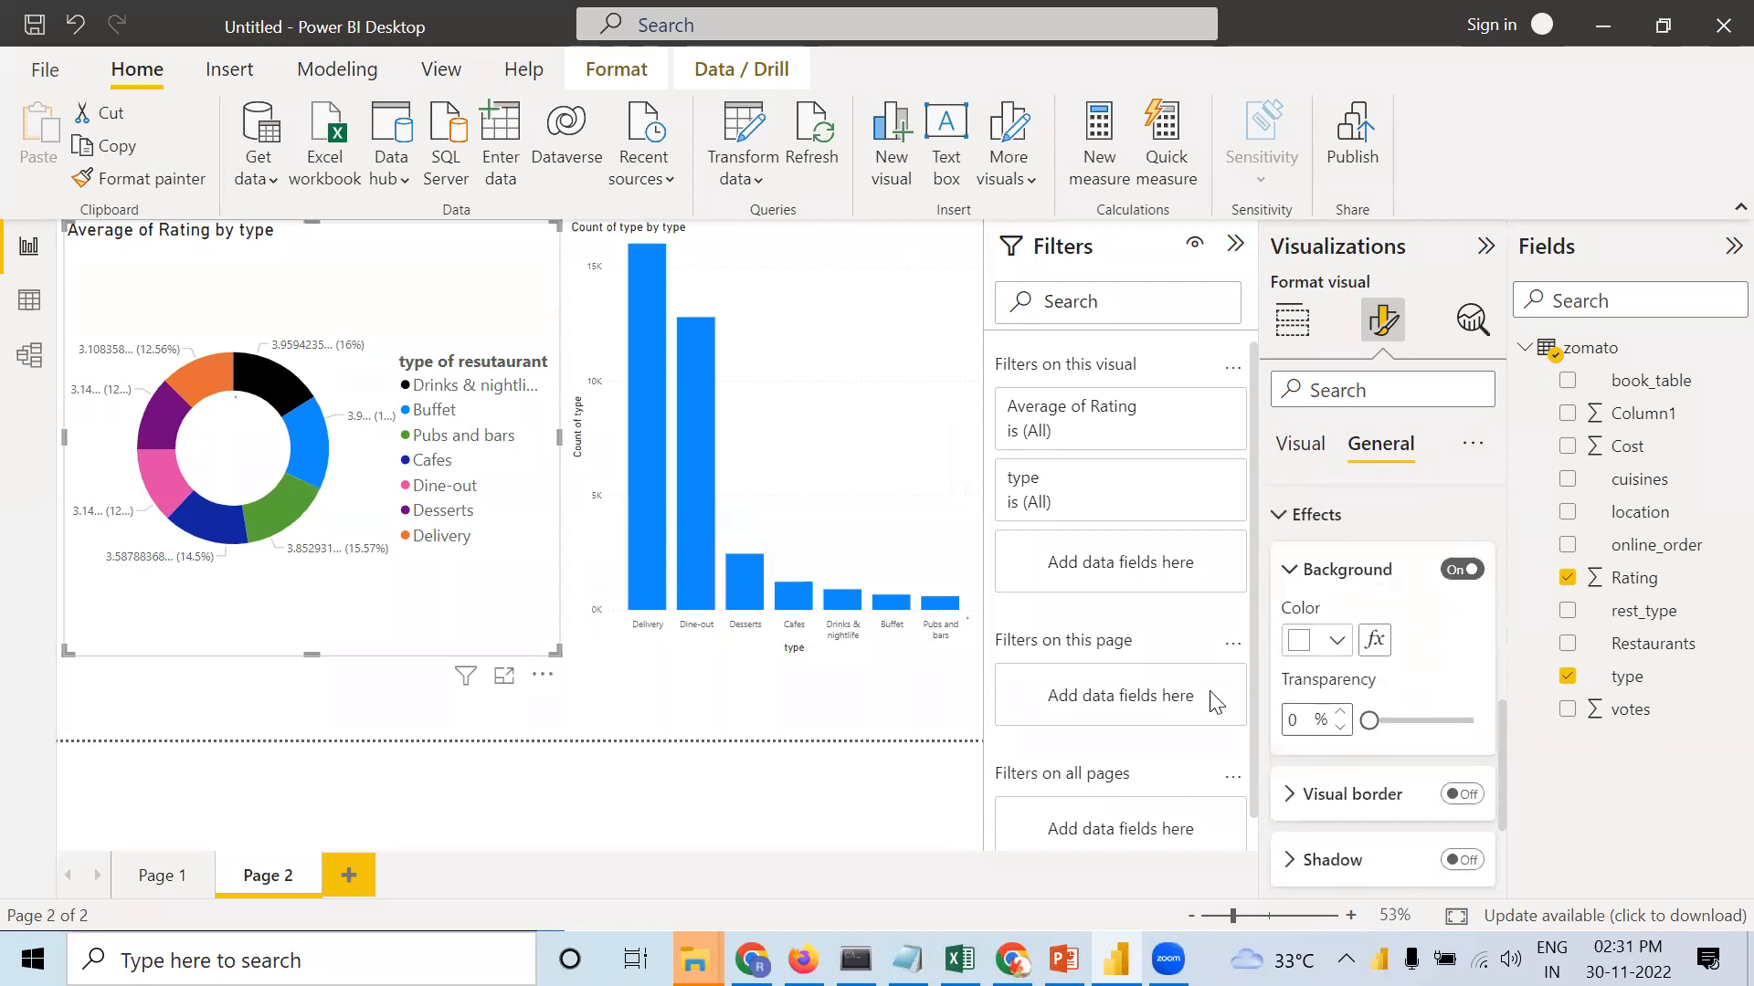
{"action": "left_click", "coordinate": [1338, 642]}
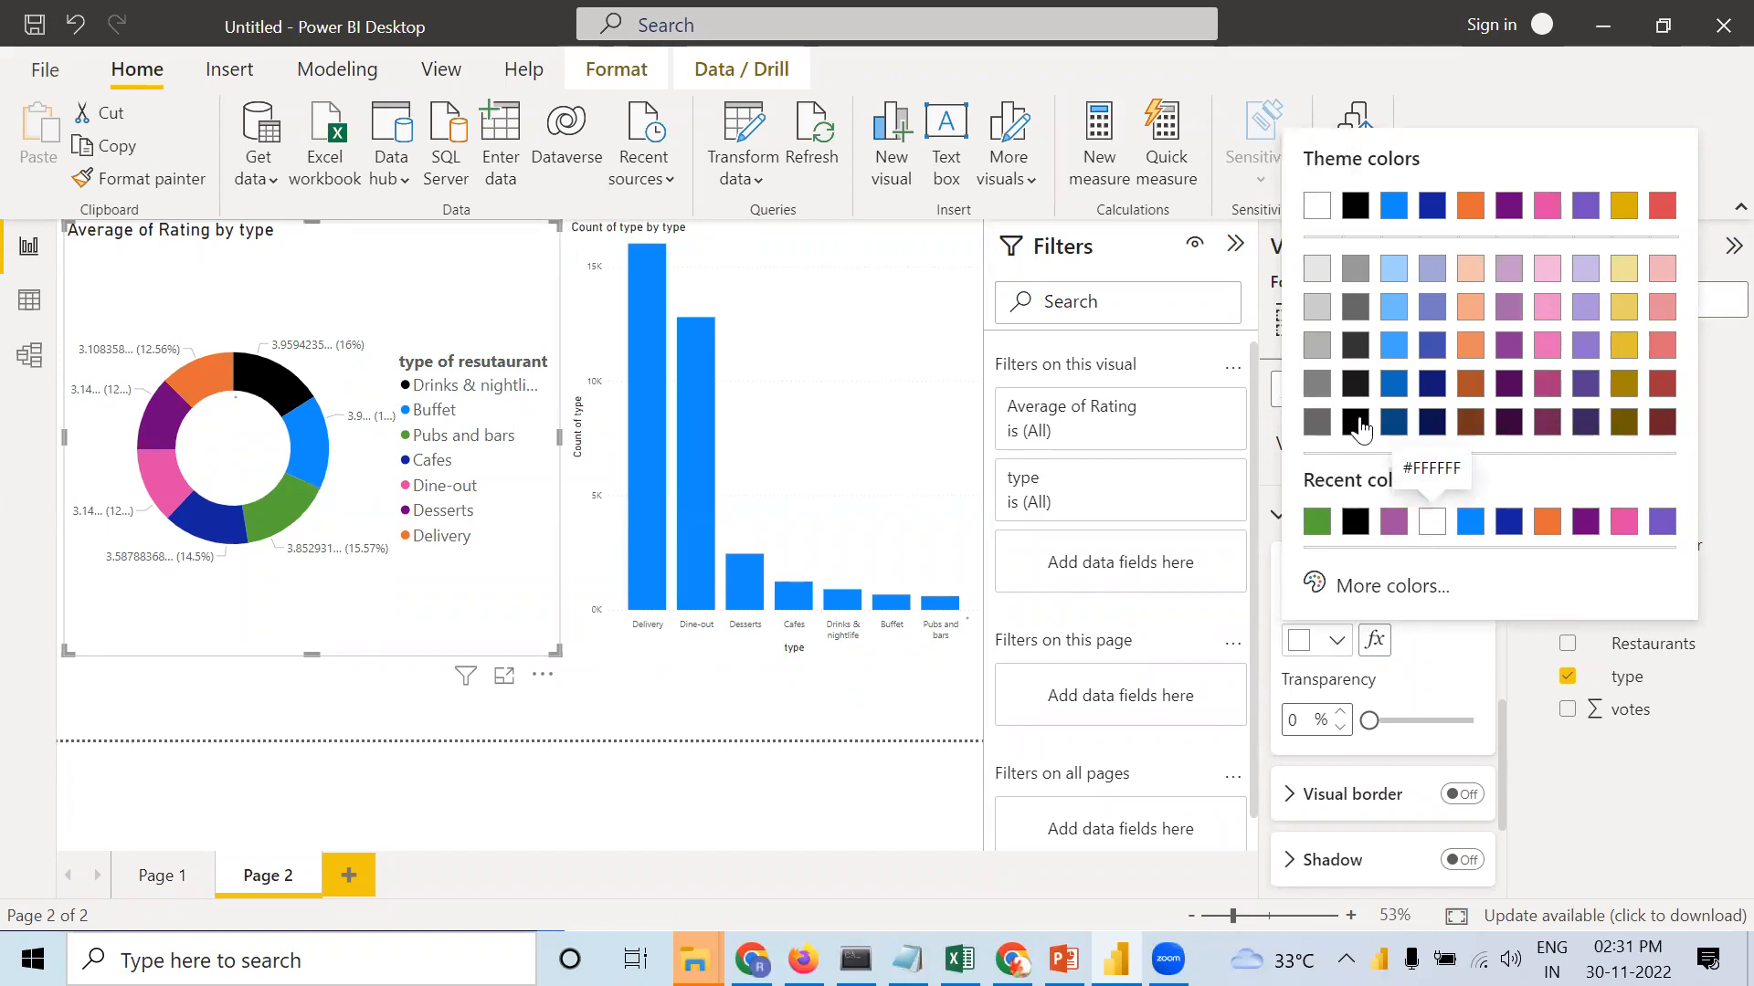
{"action": "left_click", "coordinate": [1392, 269]}
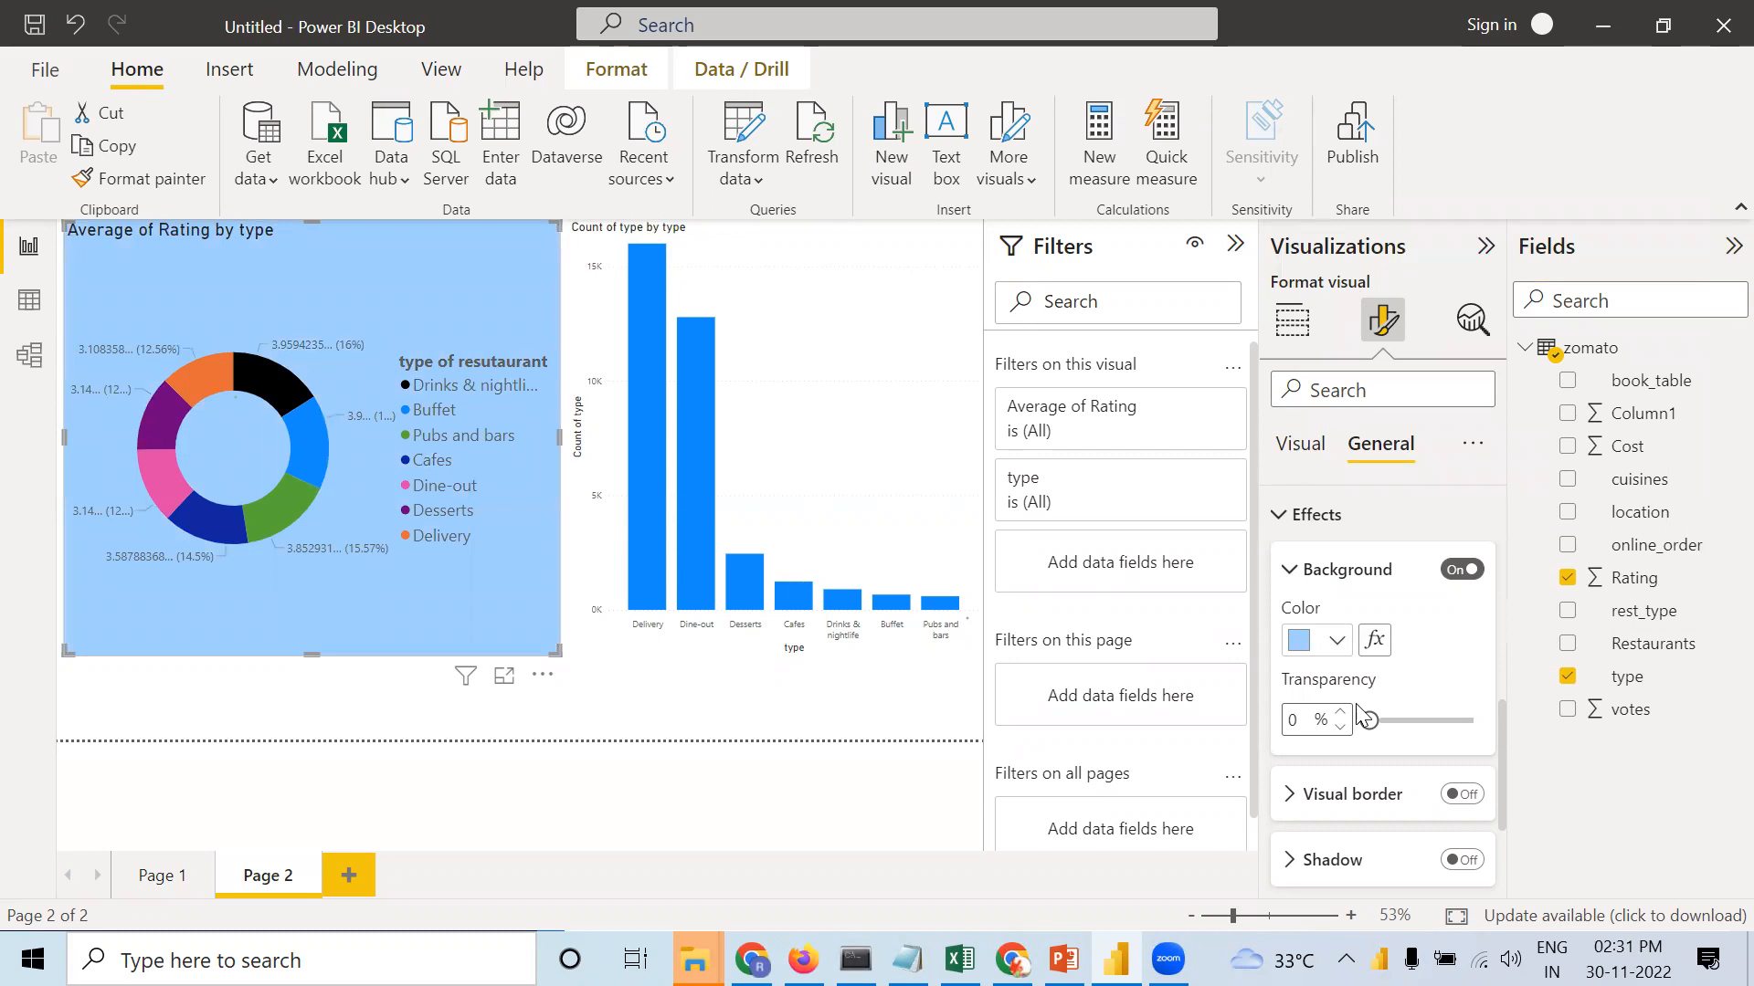
{"action": "left_click_drag", "start_coordinate": [1370, 723], "coordinate": [1443, 723]}
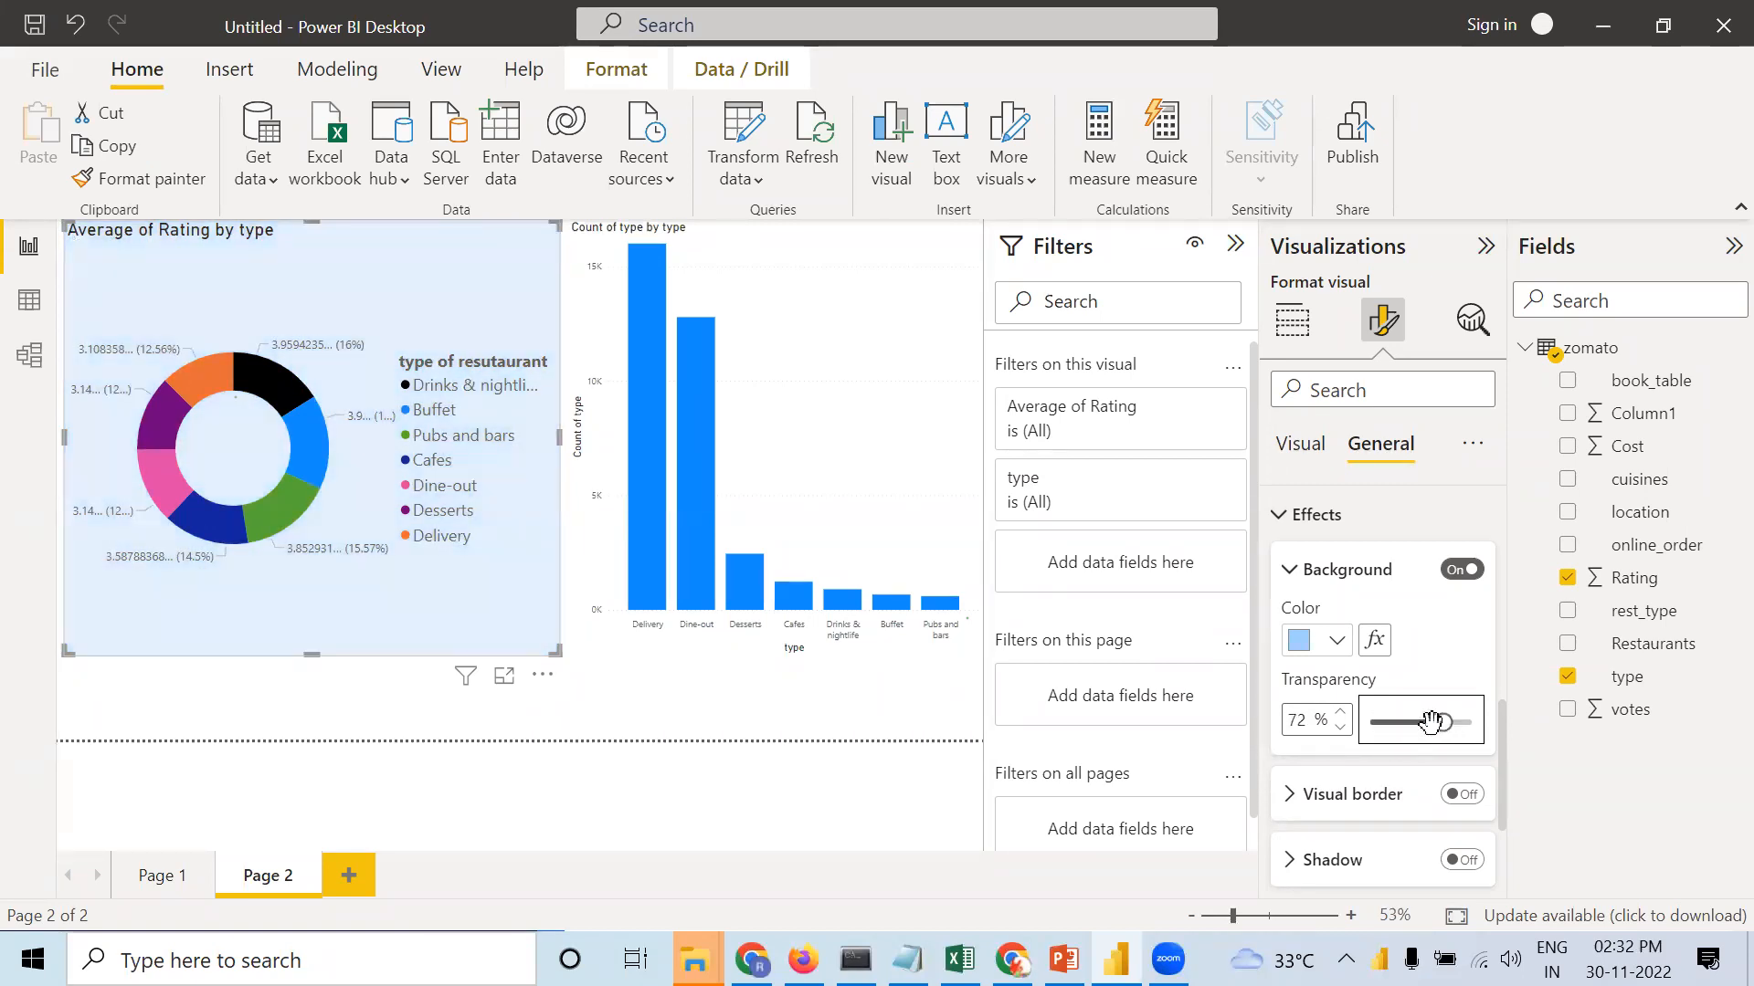
Turn on the donut chart's visual border and set its rounded corners to 9 px.
{"action": "left_click", "coordinate": [1472, 797]}
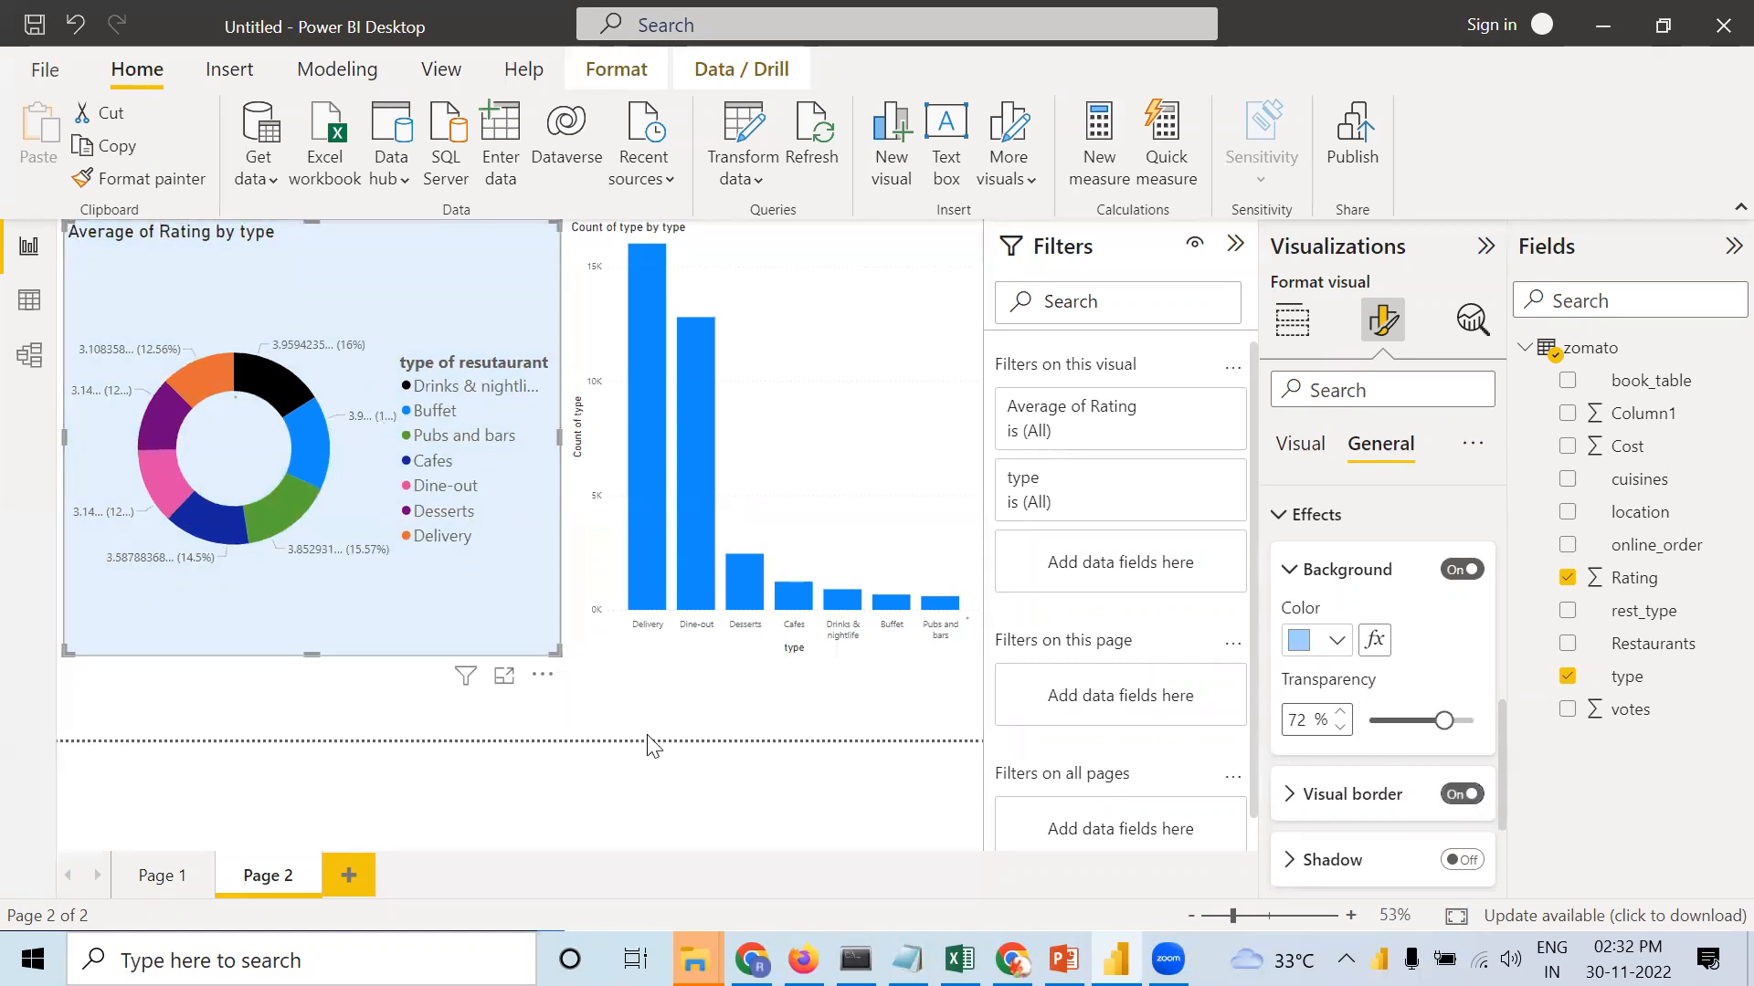
{"action": "left_click", "coordinate": [614, 715]}
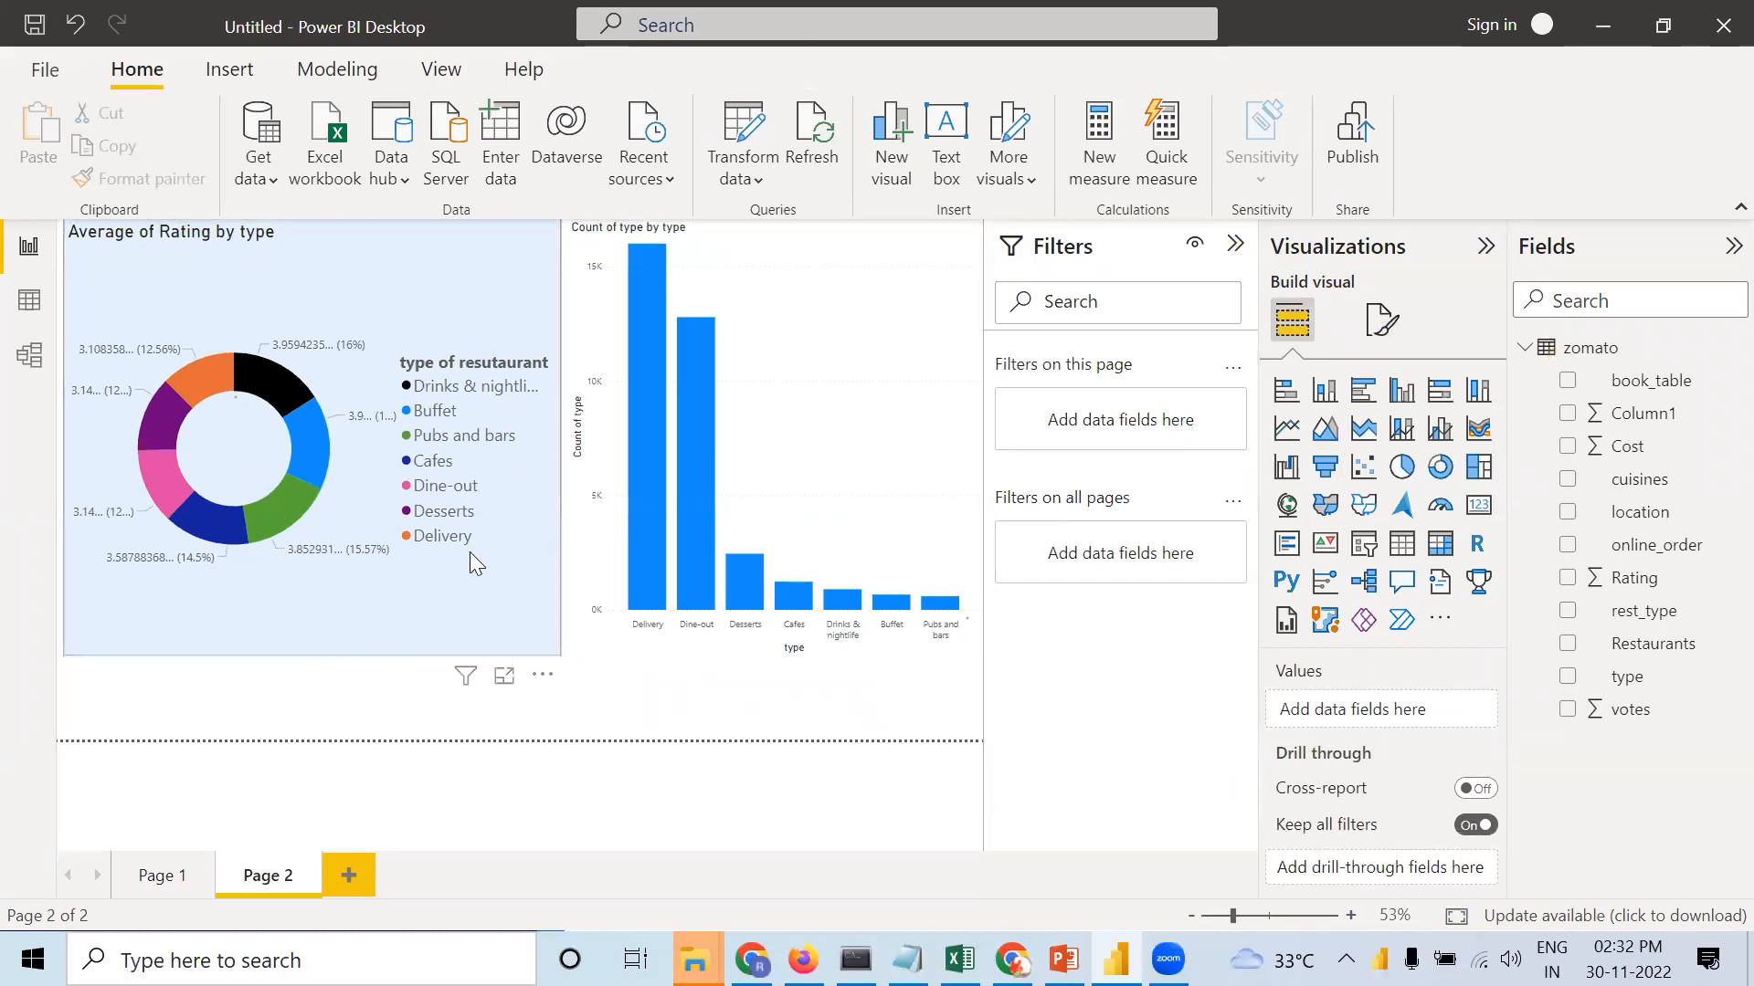
{"action": "left_click", "coordinate": [1382, 319]}
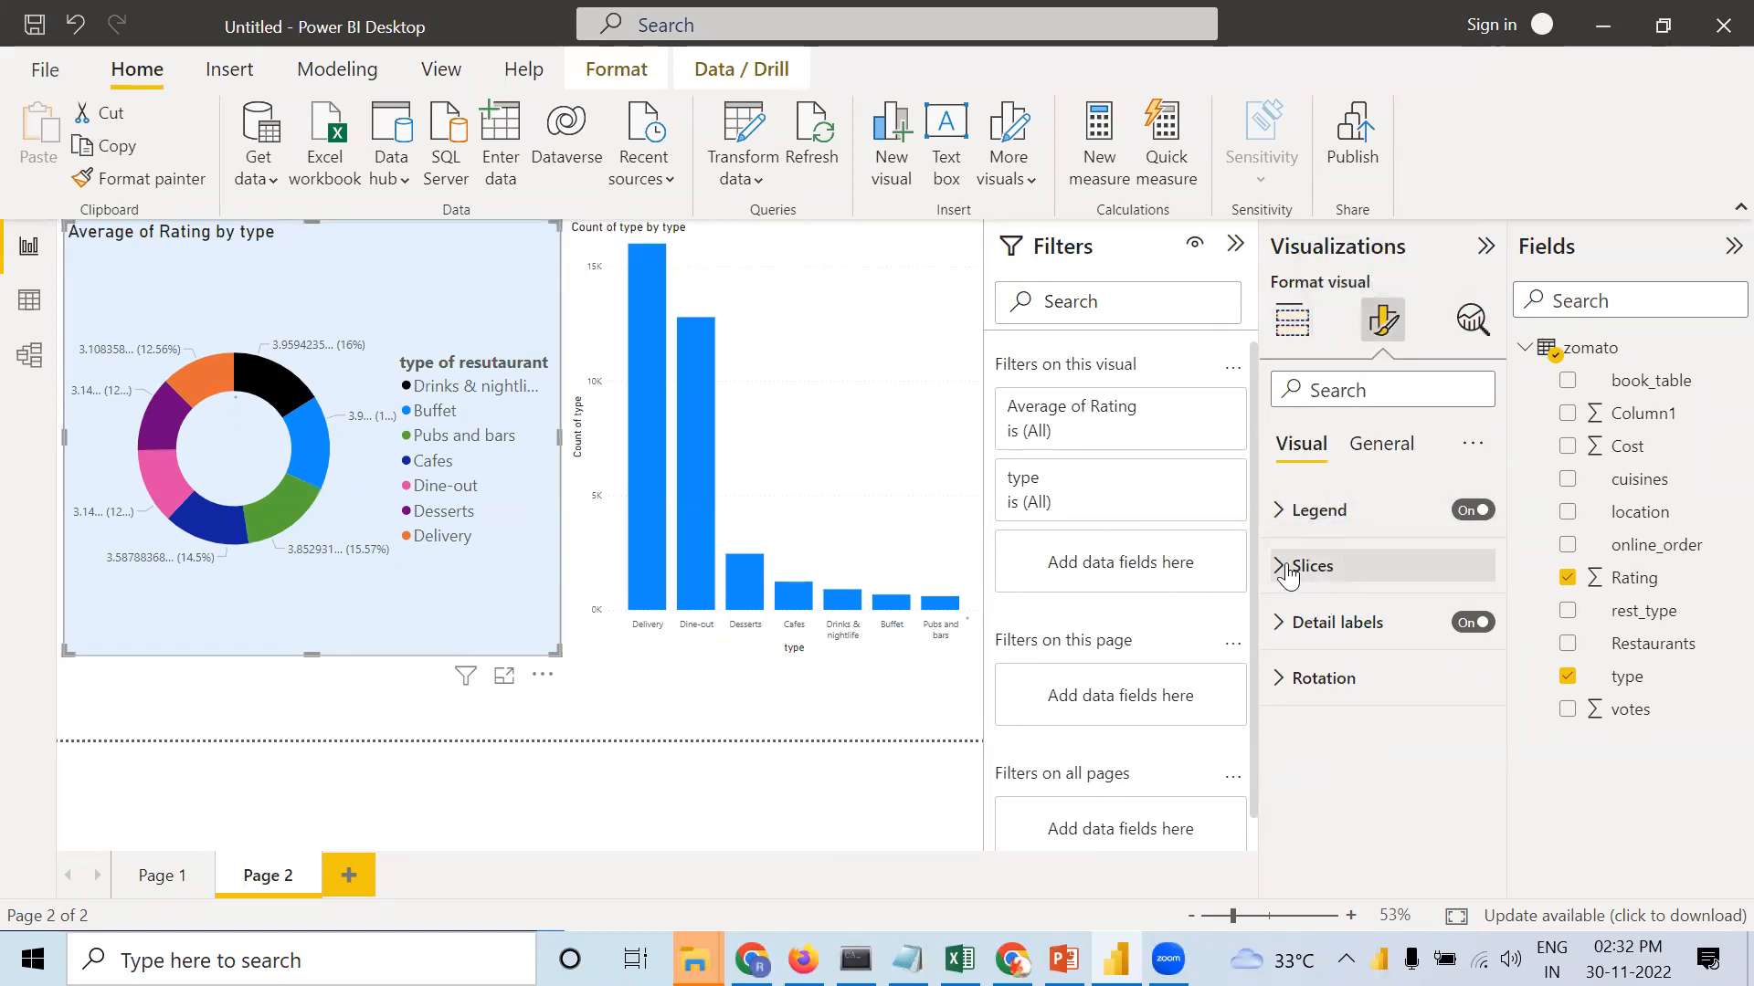
{"action": "left_click", "coordinate": [1378, 444]}
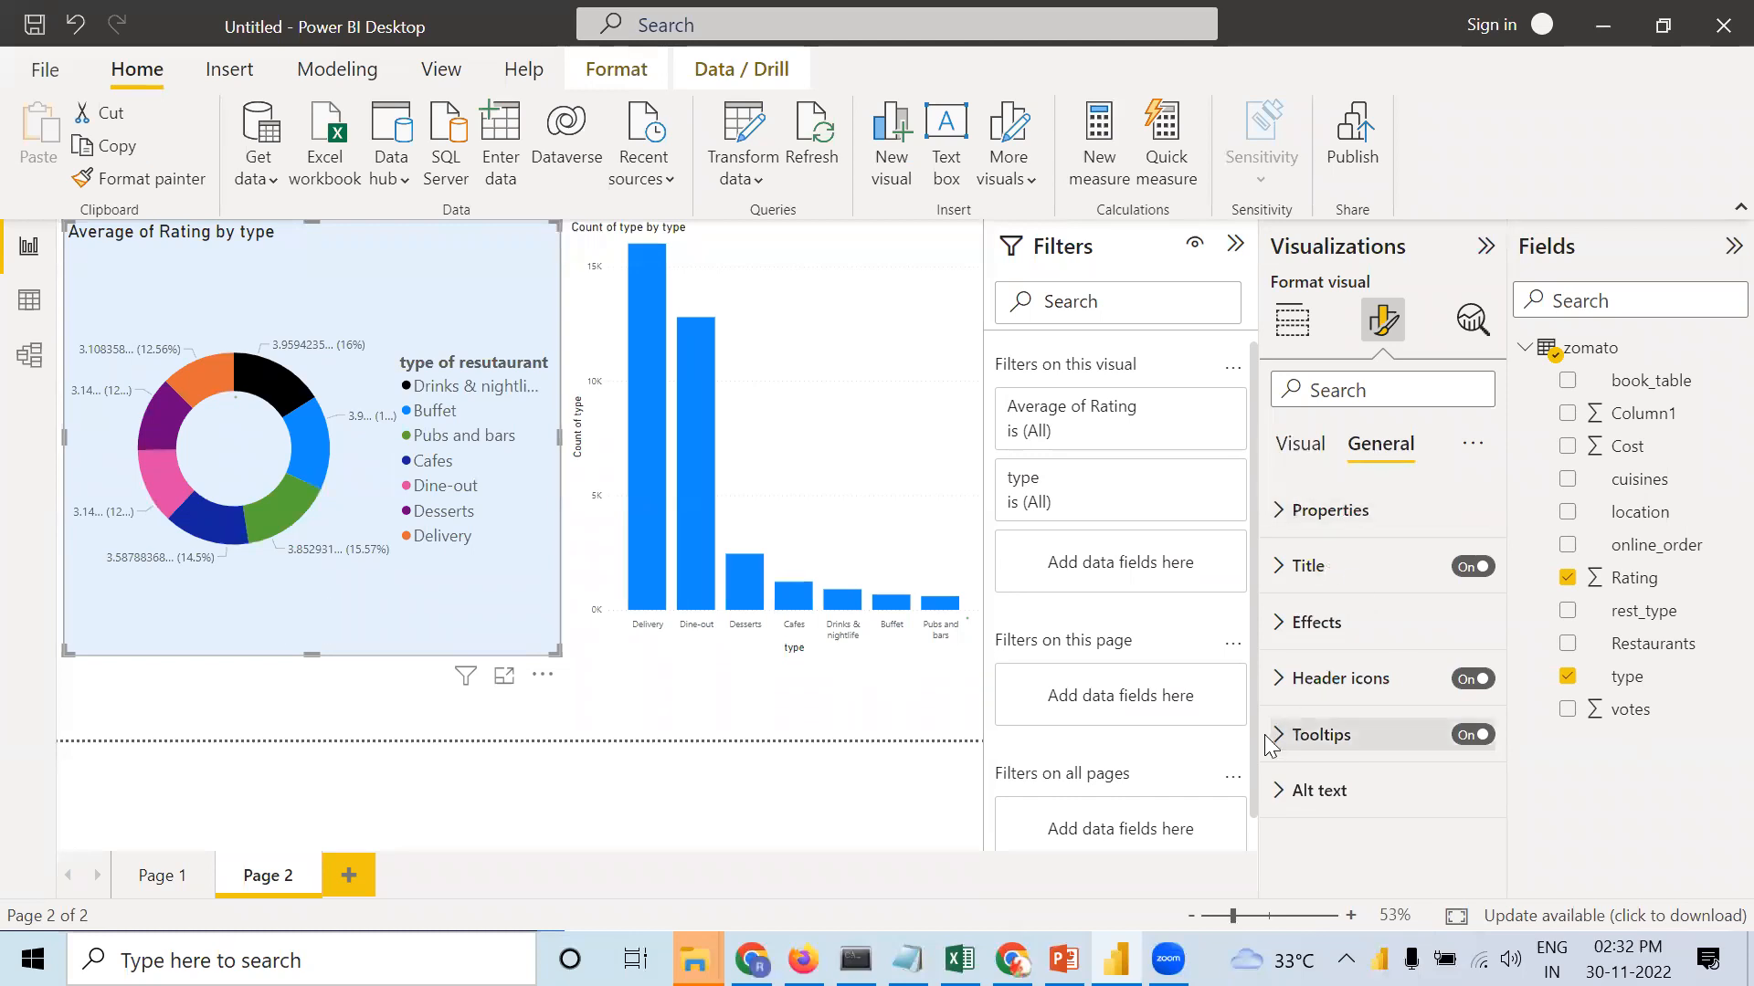
{"action": "left_click", "coordinate": [1293, 627]}
{"action": "scroll", "coordinate": [1302, 623], "scroll_direction": "down", "scroll_amount": 3}
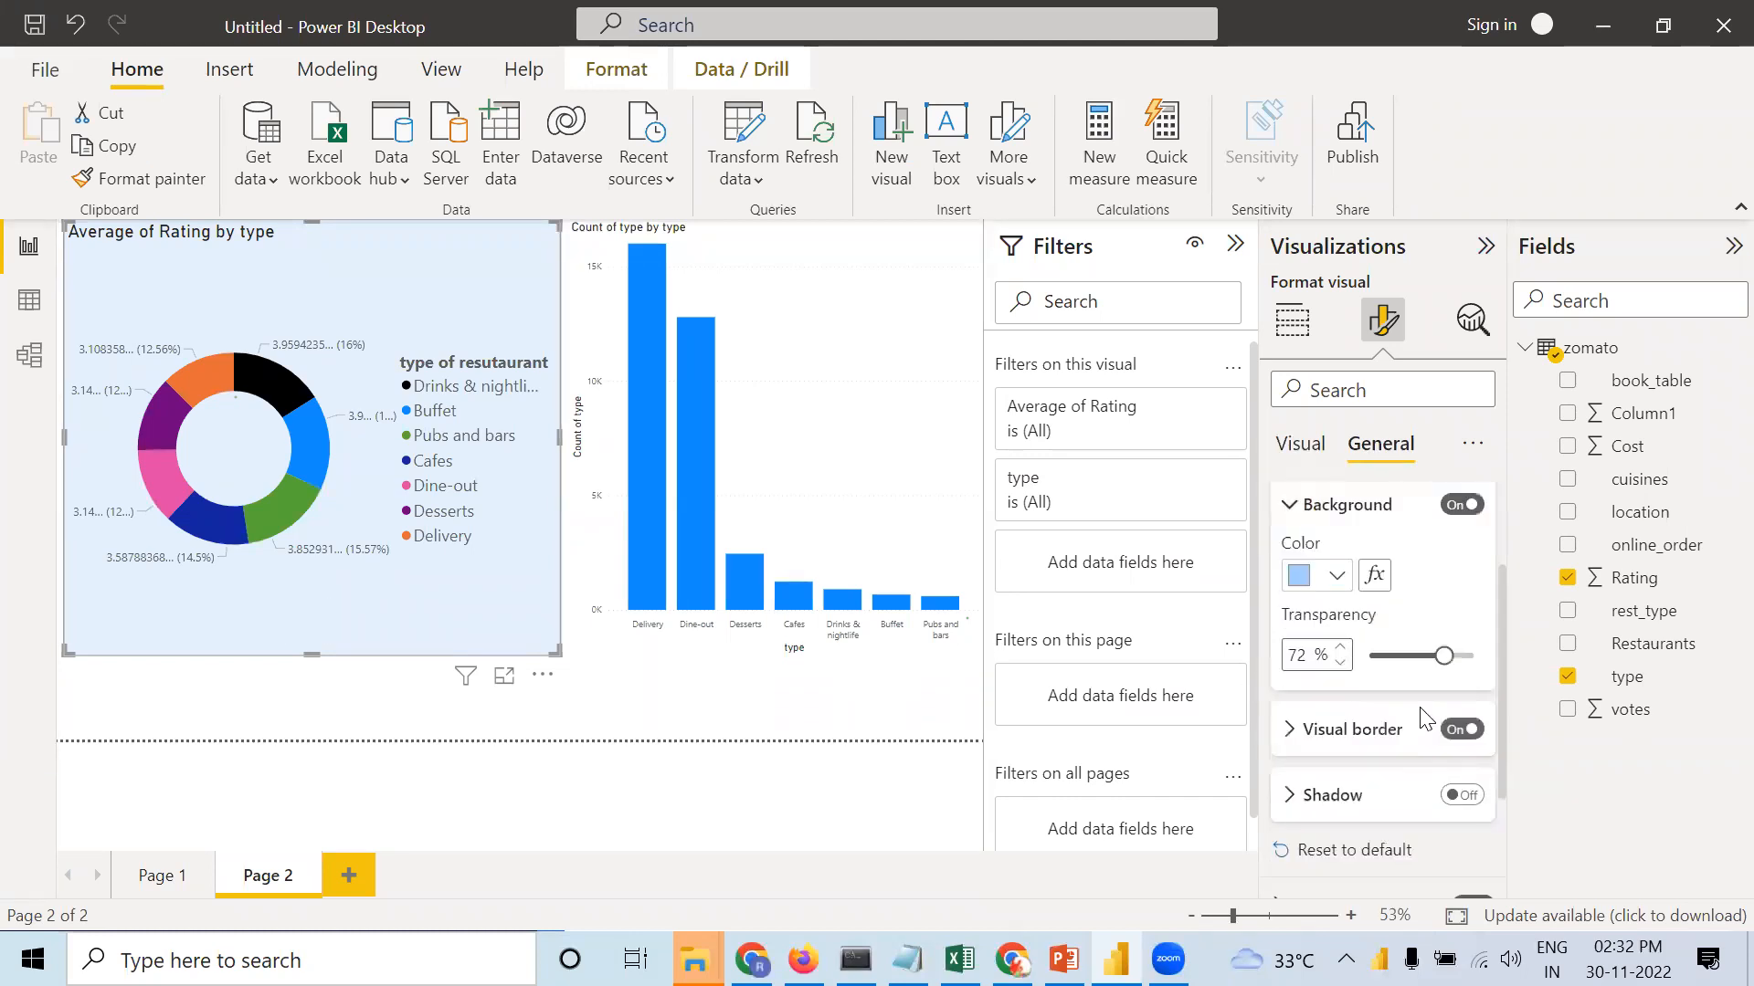
{"action": "left_click", "coordinate": [1454, 592]}
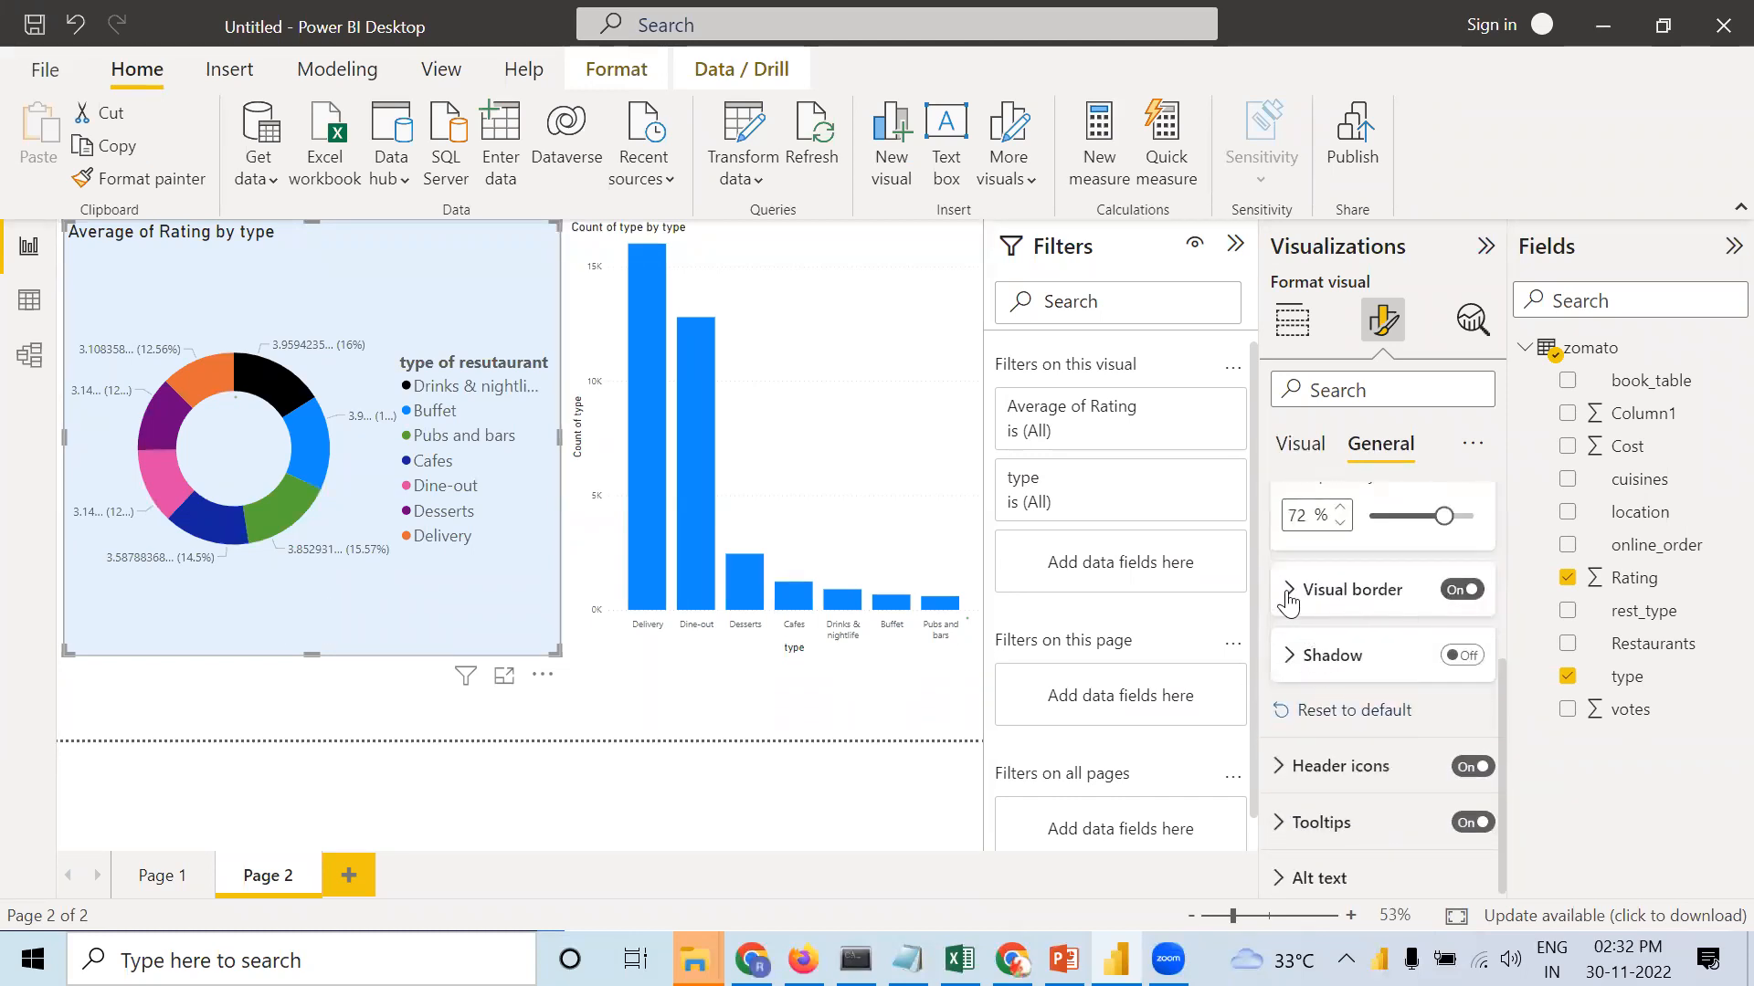
{"action": "left_click", "coordinate": [1289, 594]}
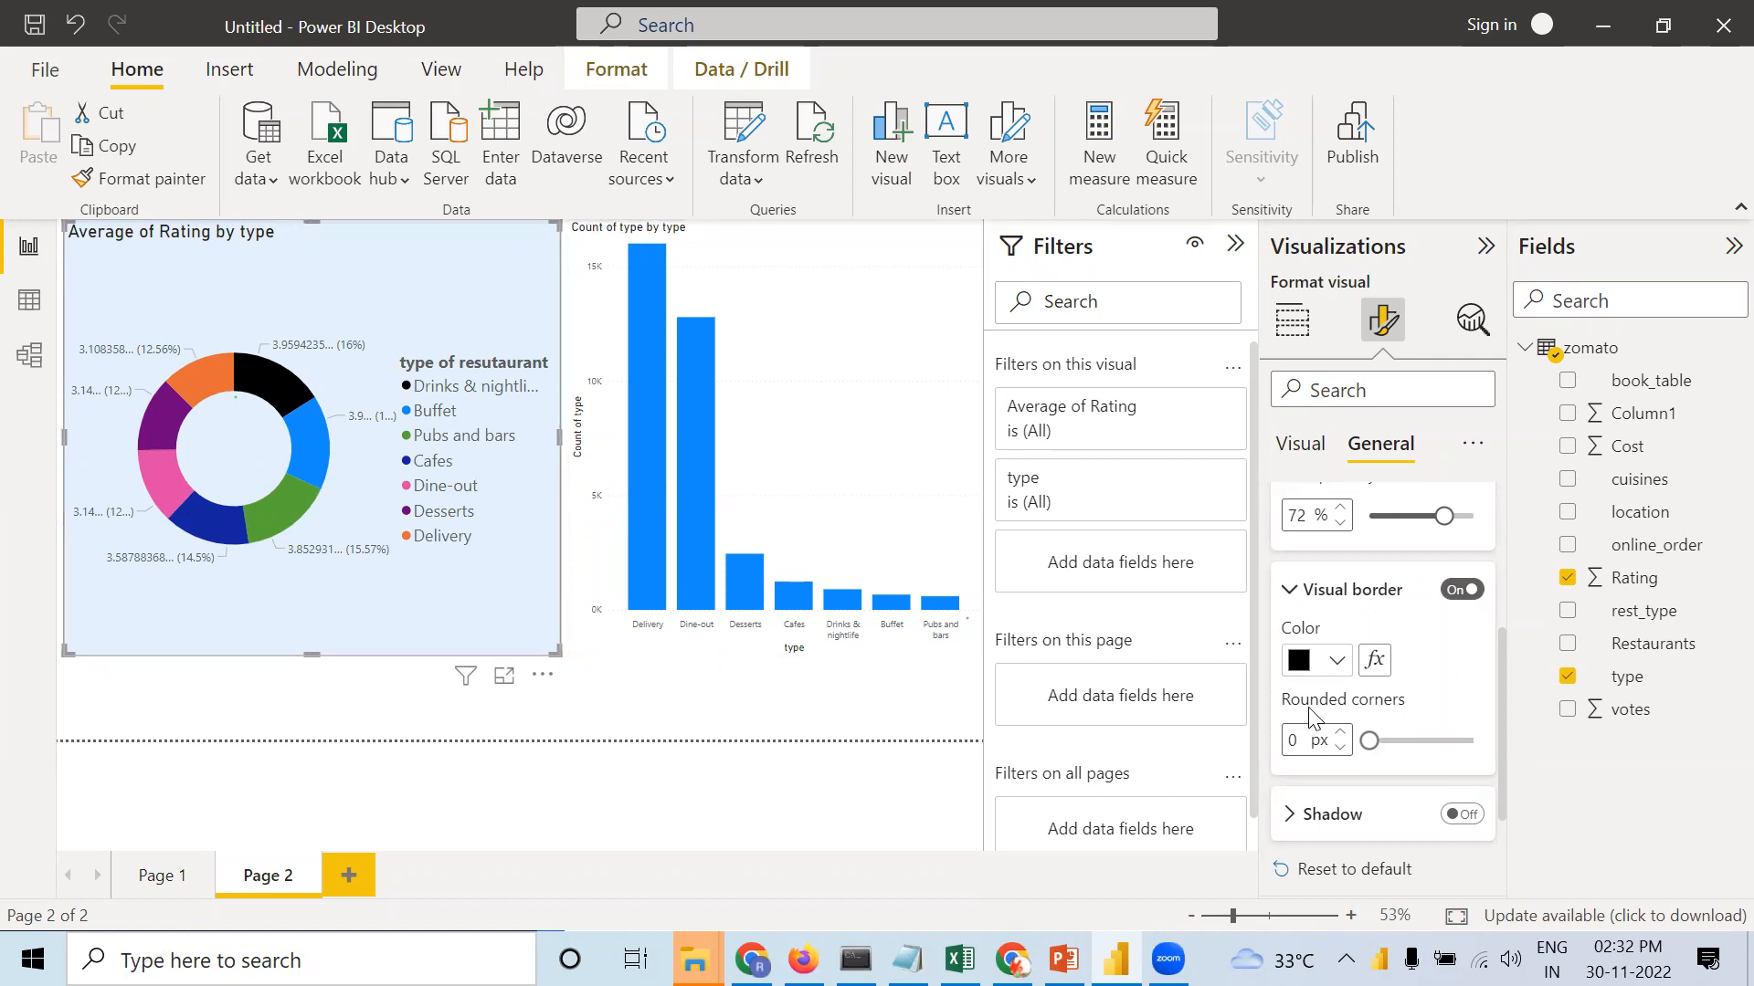
{"action": "left_click_drag", "start_coordinate": [1367, 740], "coordinate": [1398, 745]}
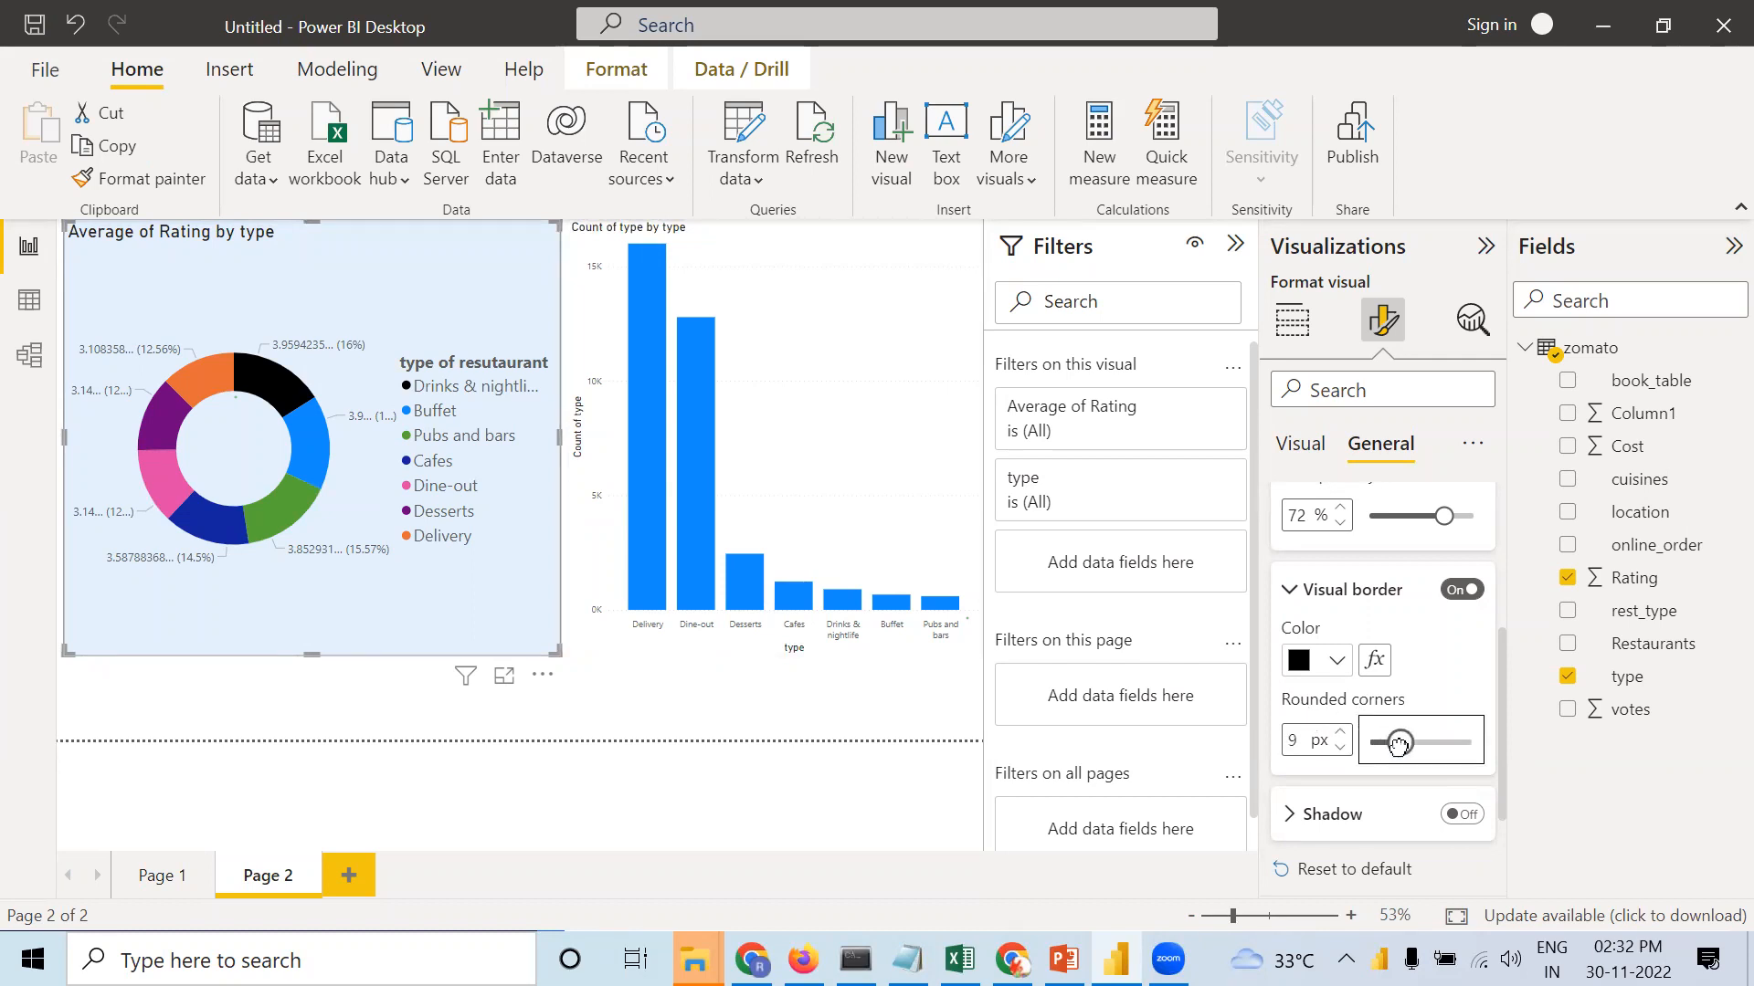
{"action": "left_click", "coordinate": [786, 680]}
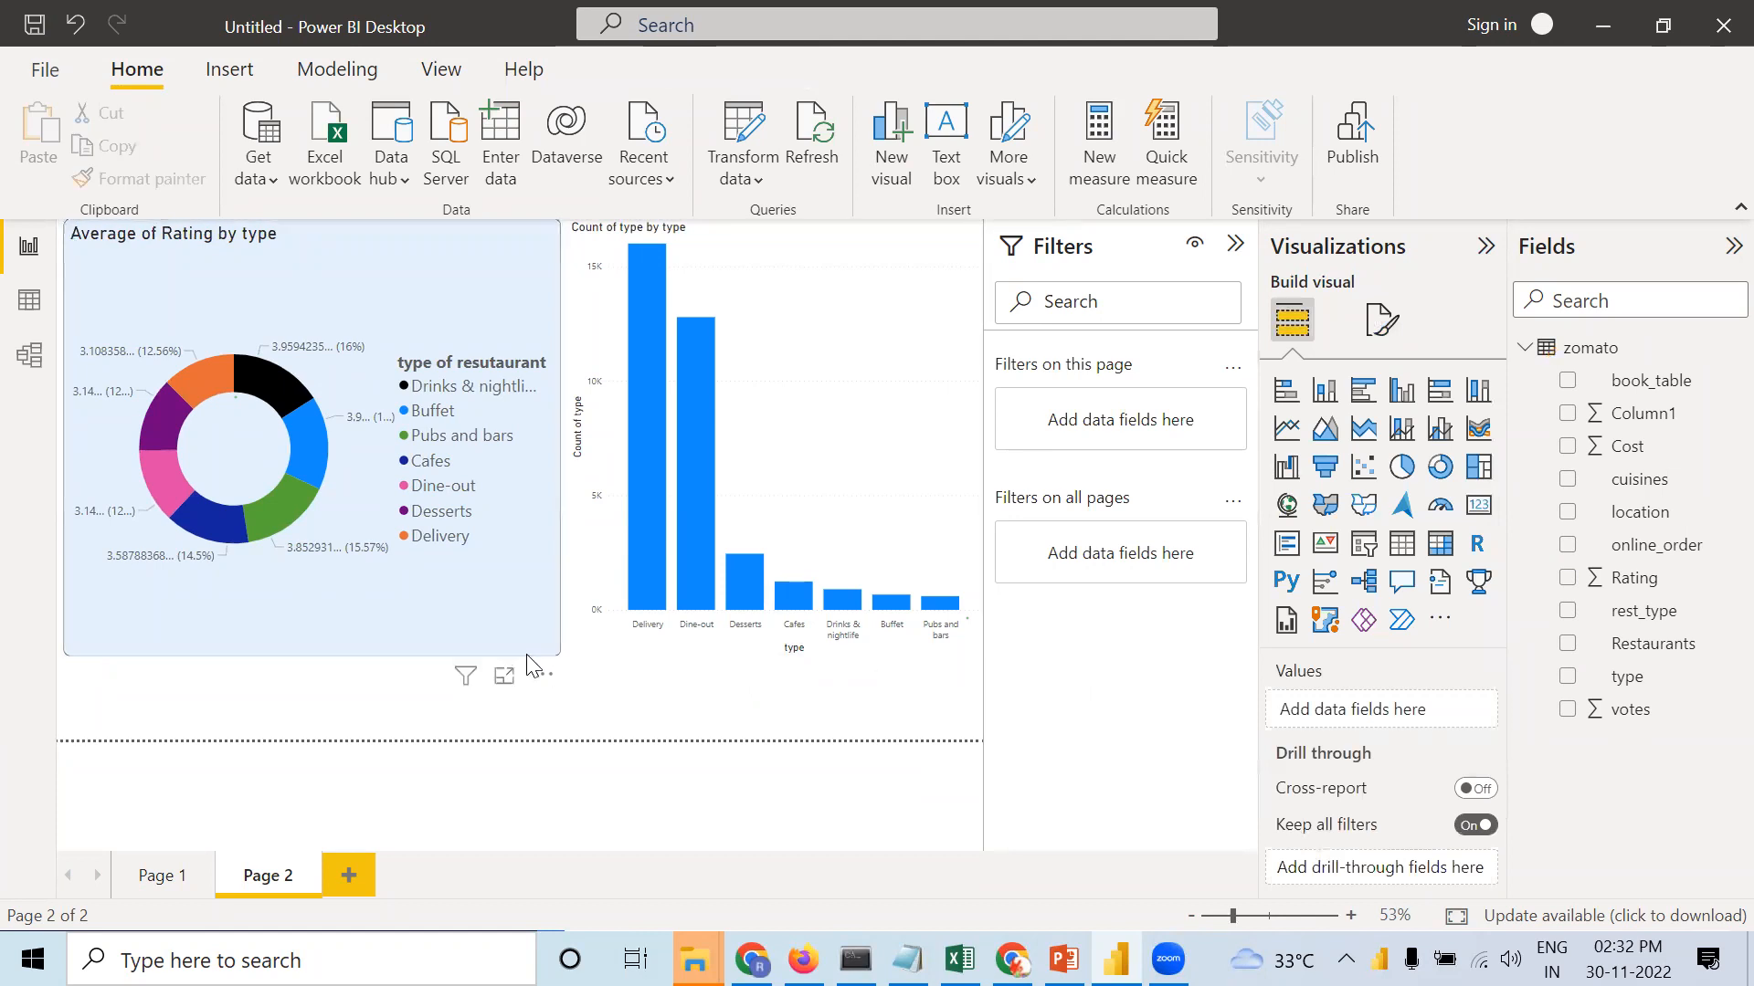
Increase the rounded corners of the donut chart's border to 21 px.
{"action": "left_click", "coordinate": [503, 511]}
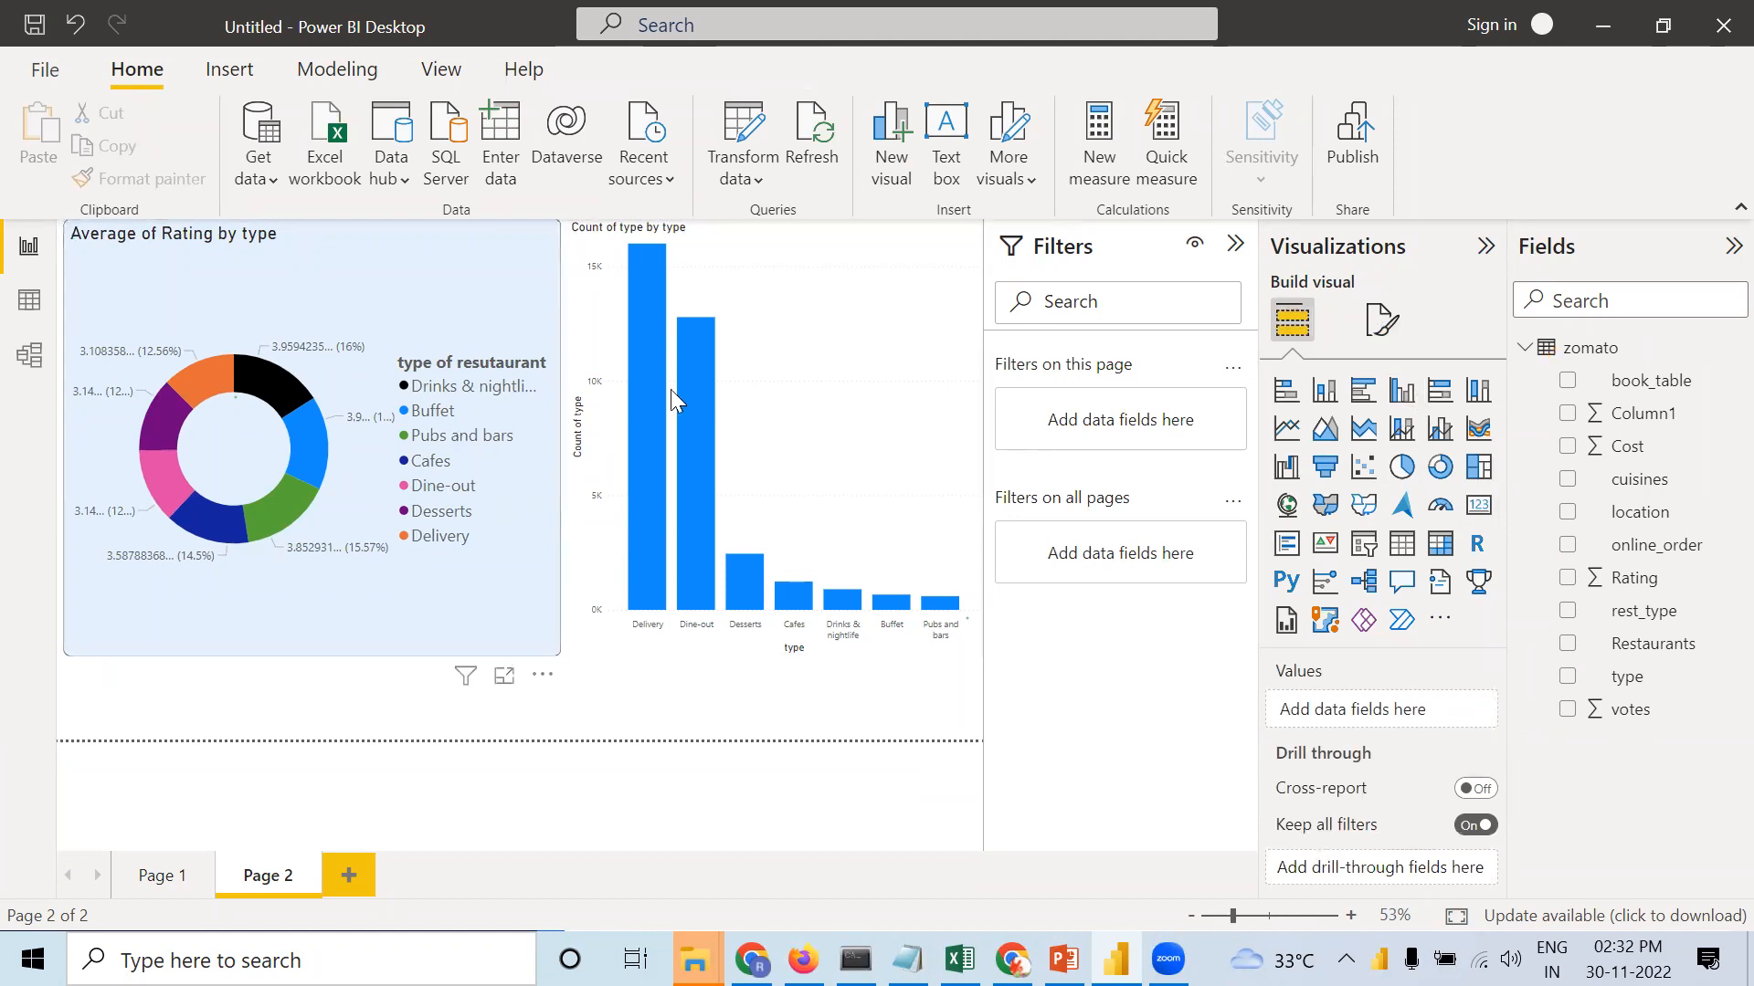
{"action": "left_click", "coordinate": [1383, 320]}
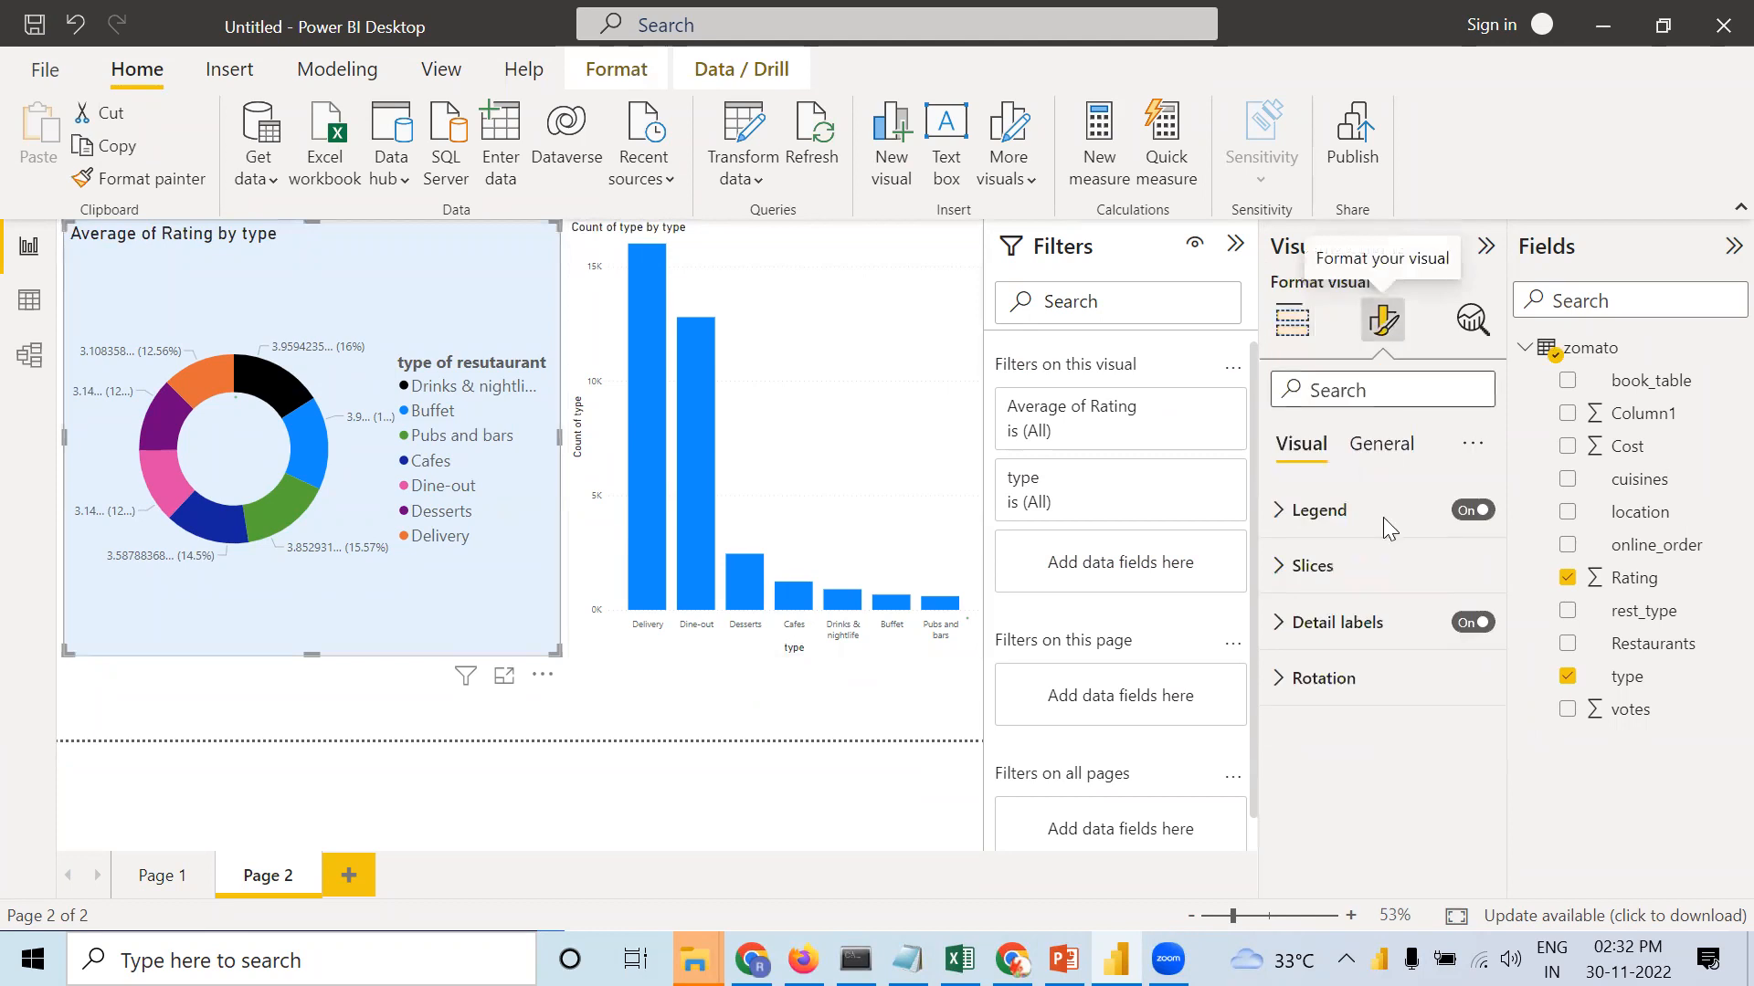
{"action": "left_click", "coordinate": [1378, 446]}
{"action": "left_click", "coordinate": [1307, 622]}
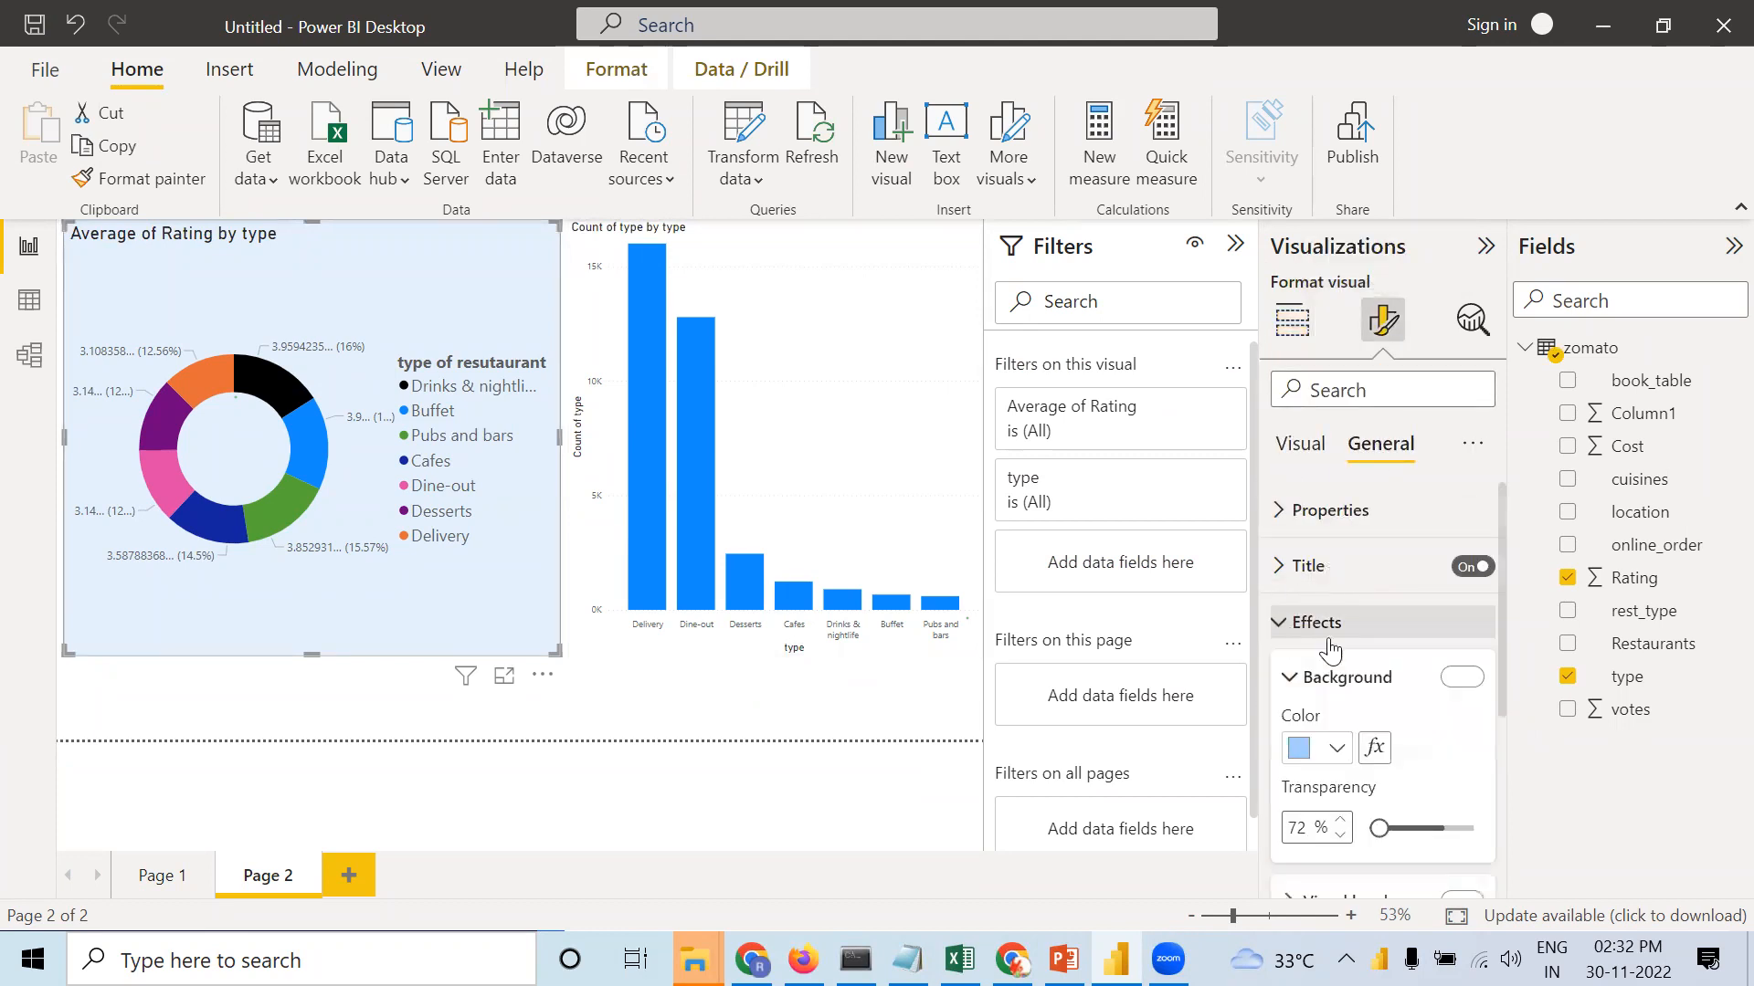
{"action": "scroll", "coordinate": [1325, 662], "scroll_direction": "down", "scroll_amount": 3}
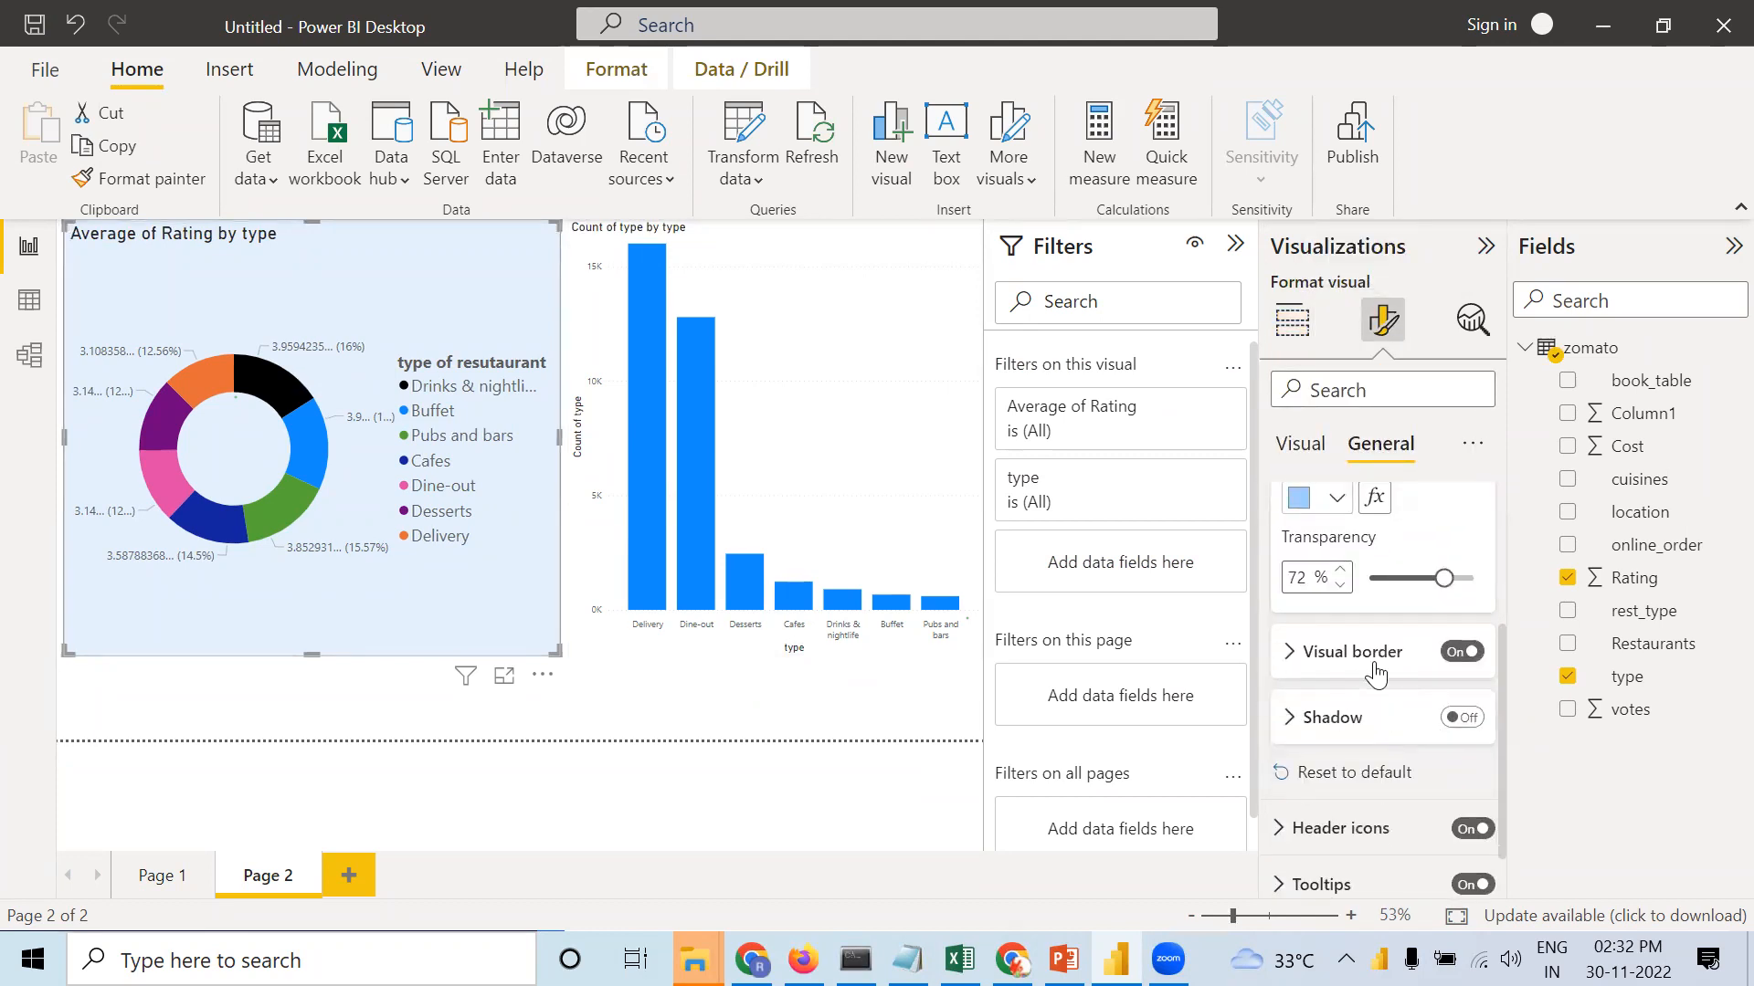
{"action": "left_click", "coordinate": [1278, 652]}
{"action": "left_click_drag", "start_coordinate": [1400, 803], "coordinate": [1423, 800]}
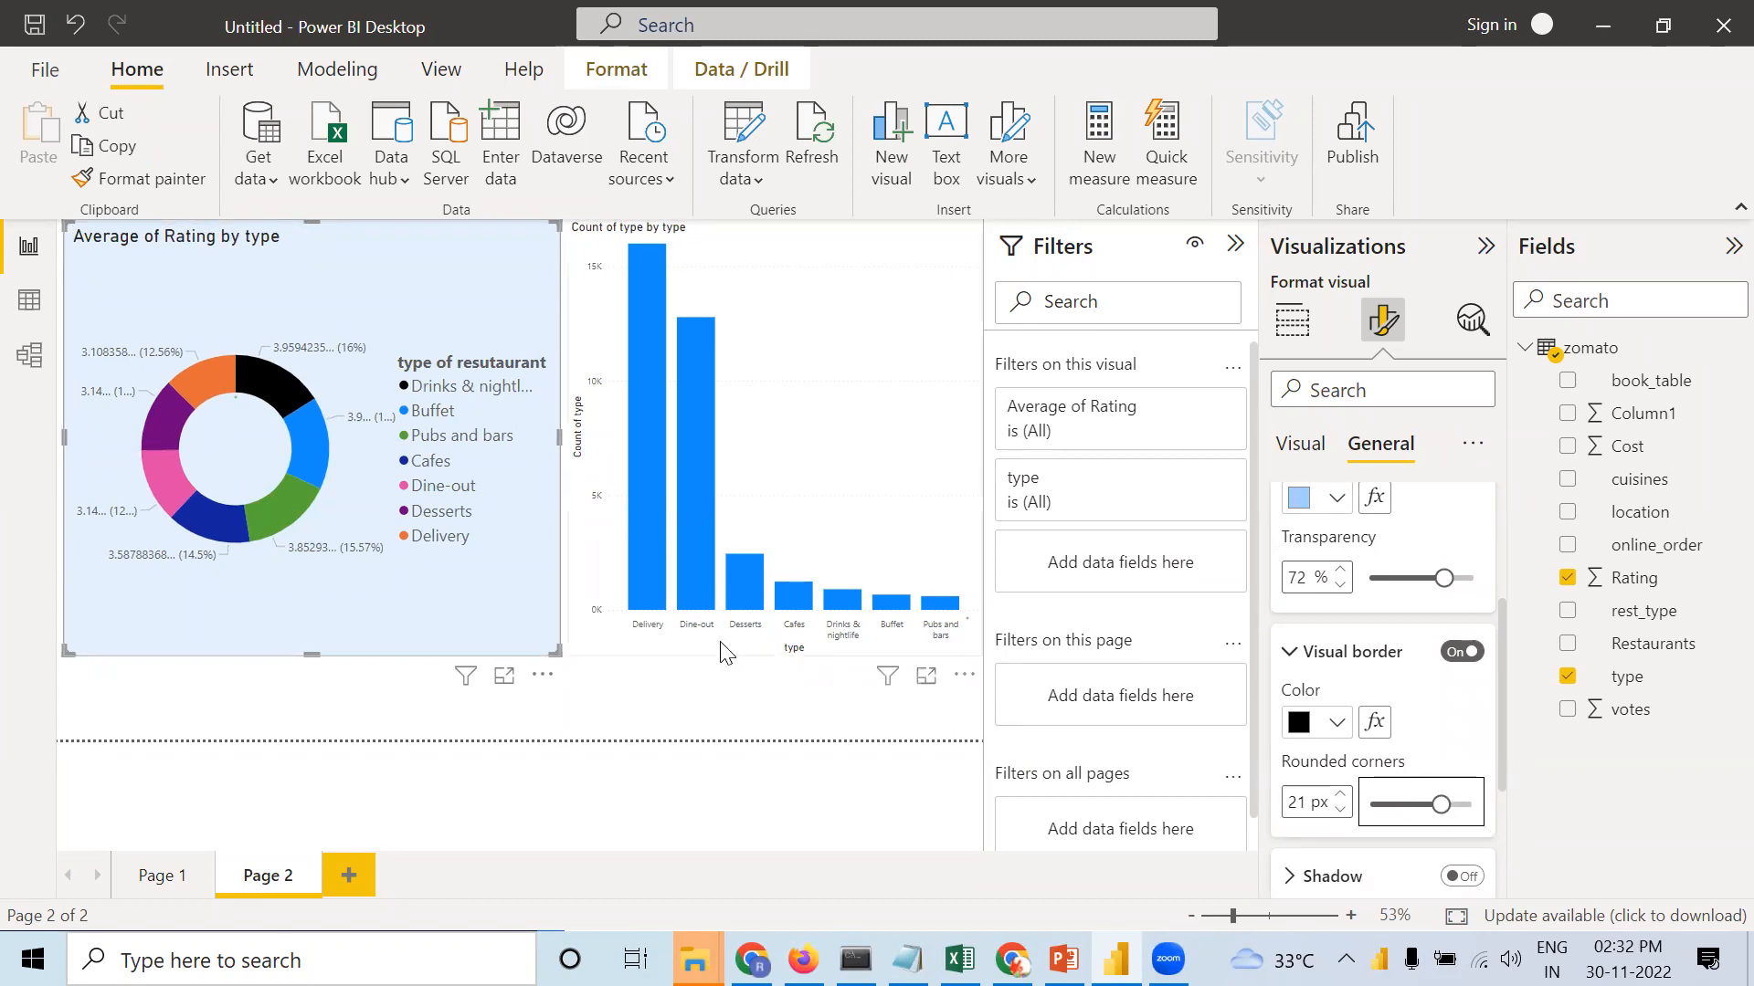
{"action": "left_click", "coordinate": [705, 709]}
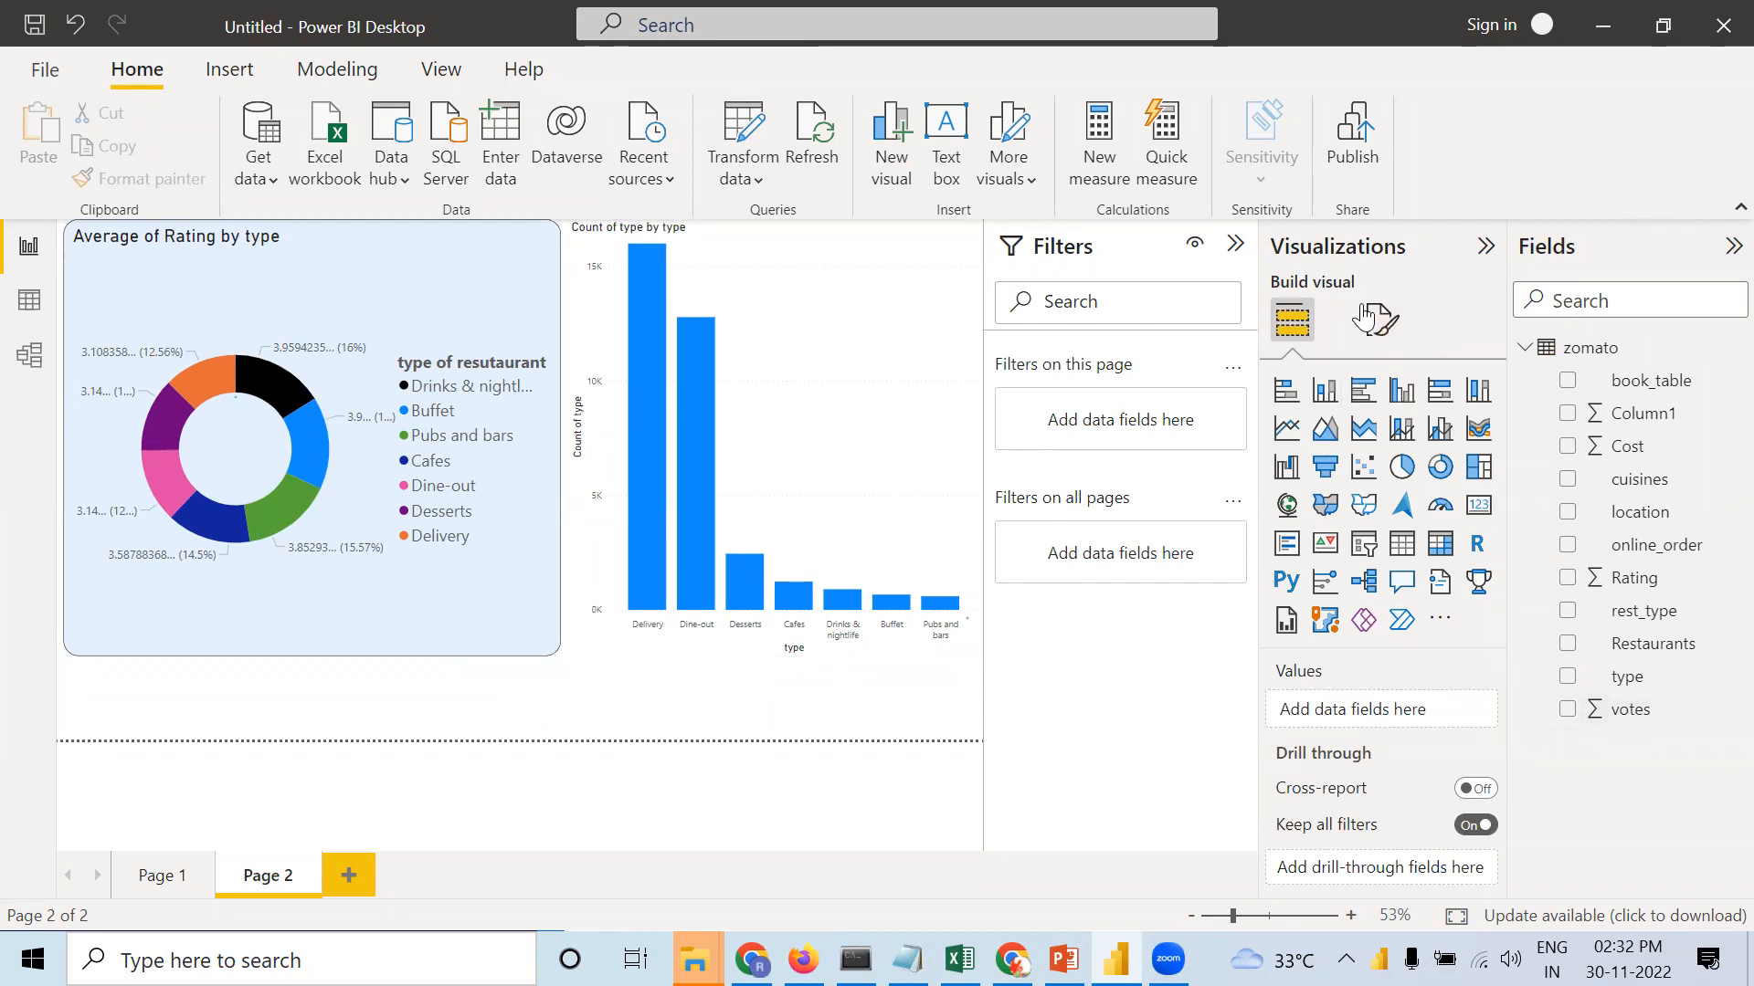
Turn on the shadow effect for the donut chart.
{"action": "left_click", "coordinate": [496, 568]}
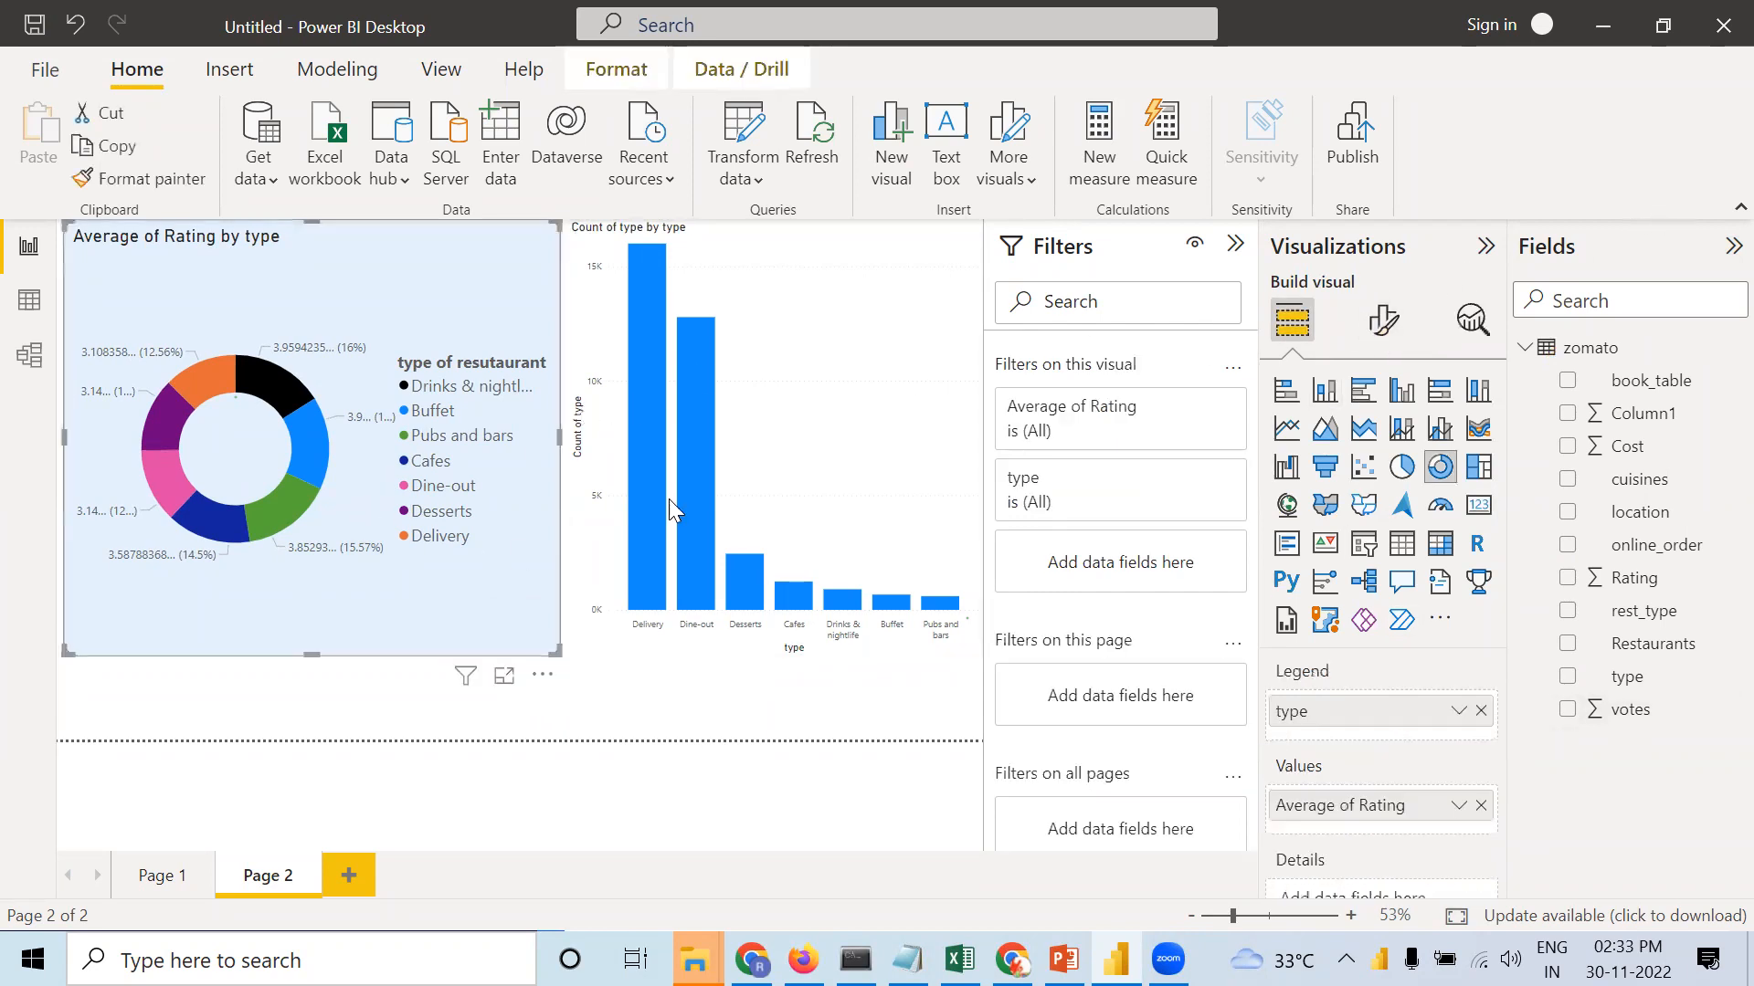
{"action": "left_click", "coordinate": [1385, 327]}
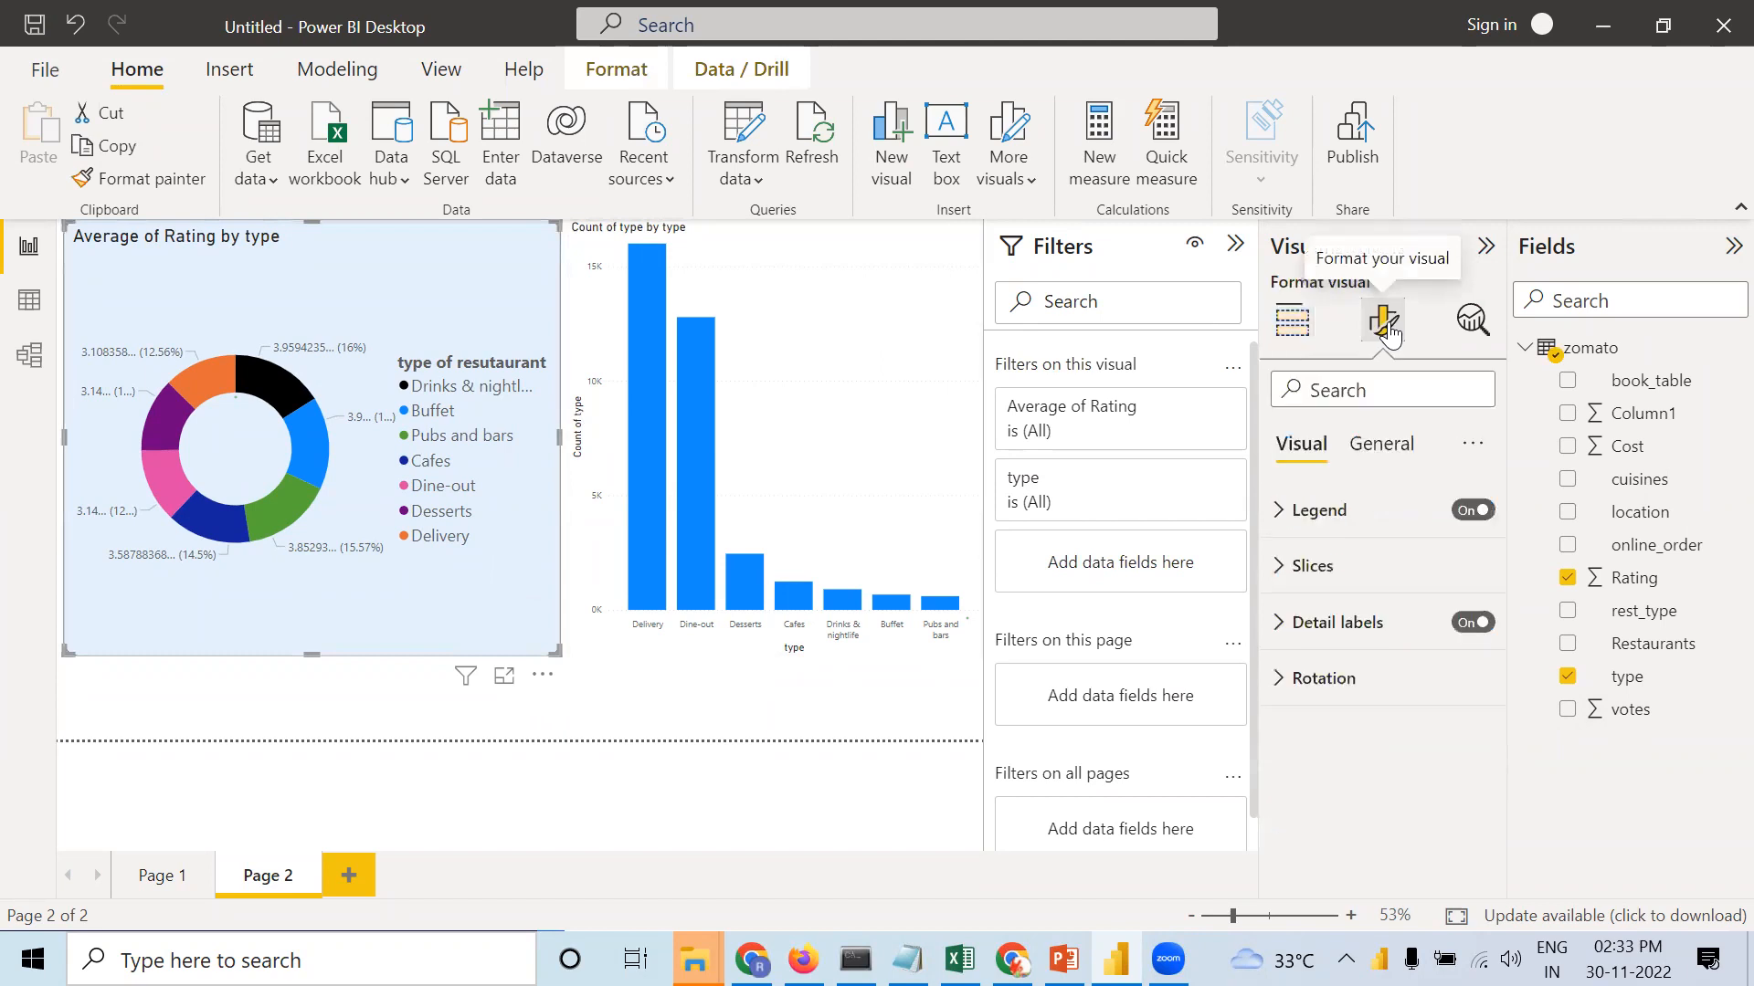
{"action": "left_click", "coordinate": [1383, 448]}
{"action": "left_click", "coordinate": [1320, 622]}
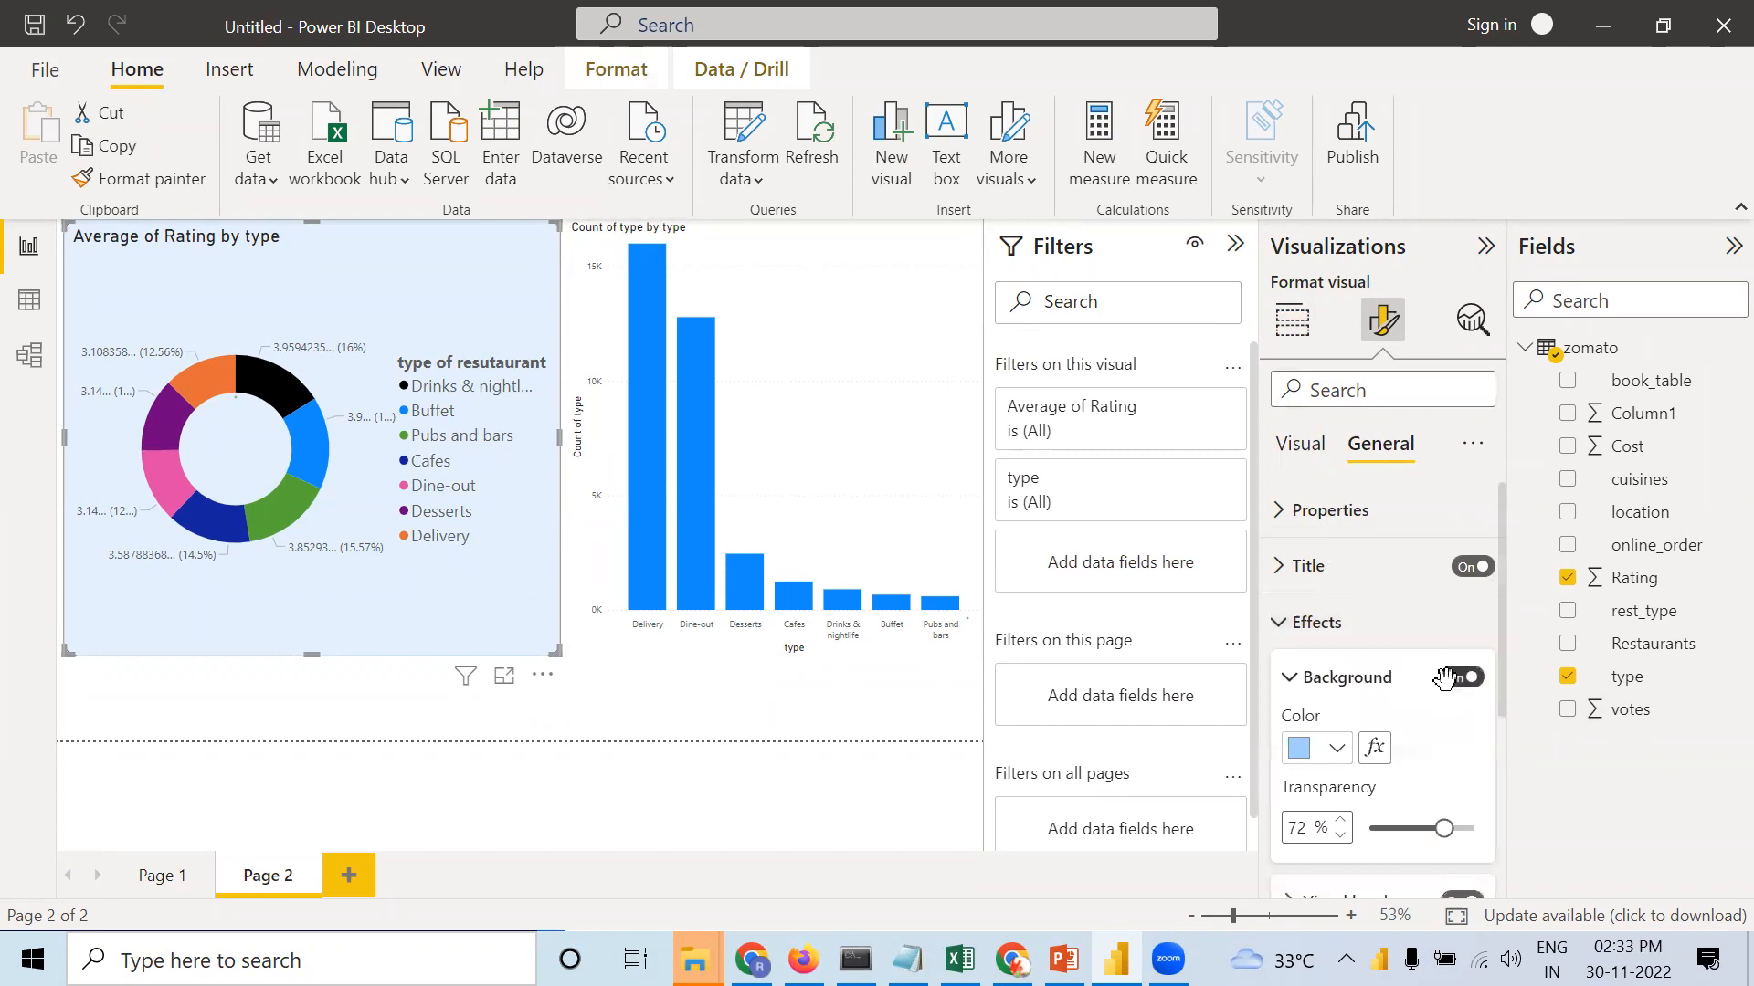
{"action": "scroll", "coordinate": [1428, 708], "scroll_direction": "down", "scroll_amount": 3}
{"action": "left_click", "coordinate": [1462, 717]}
{"action": "left_click", "coordinate": [767, 711]}
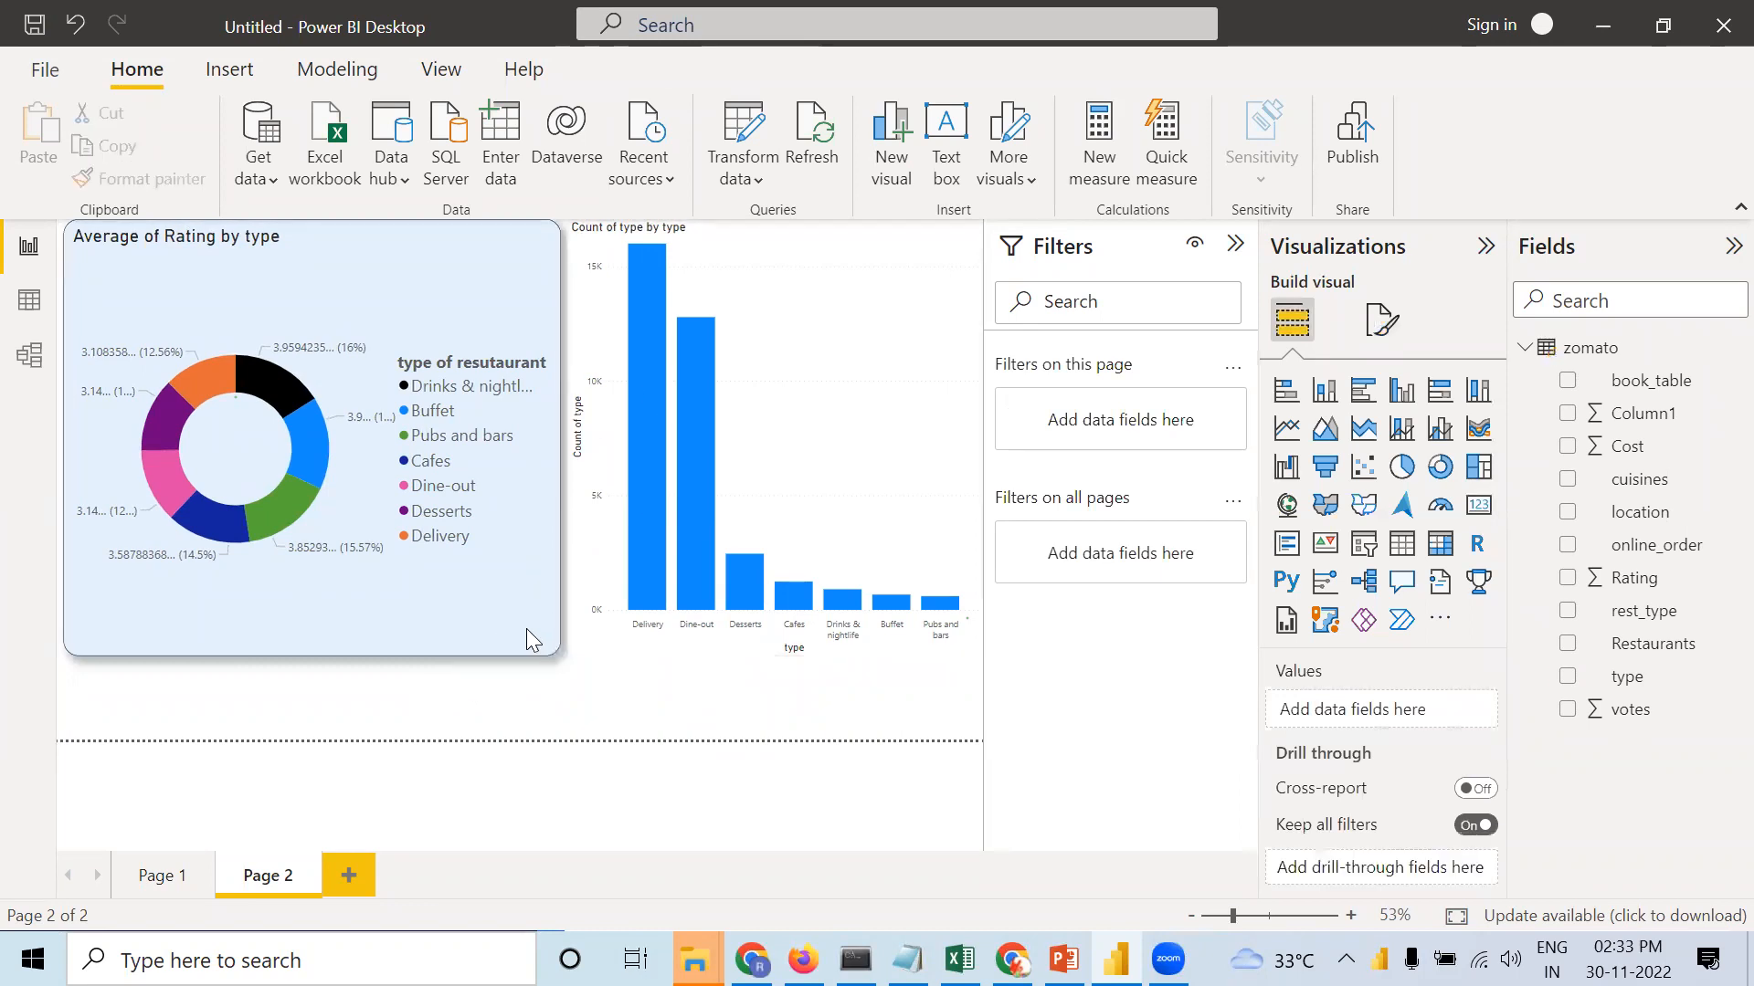
Set the font size of the X-axis values to 15 on the Count of type by type column chart.
{"action": "left_click", "coordinate": [882, 476]}
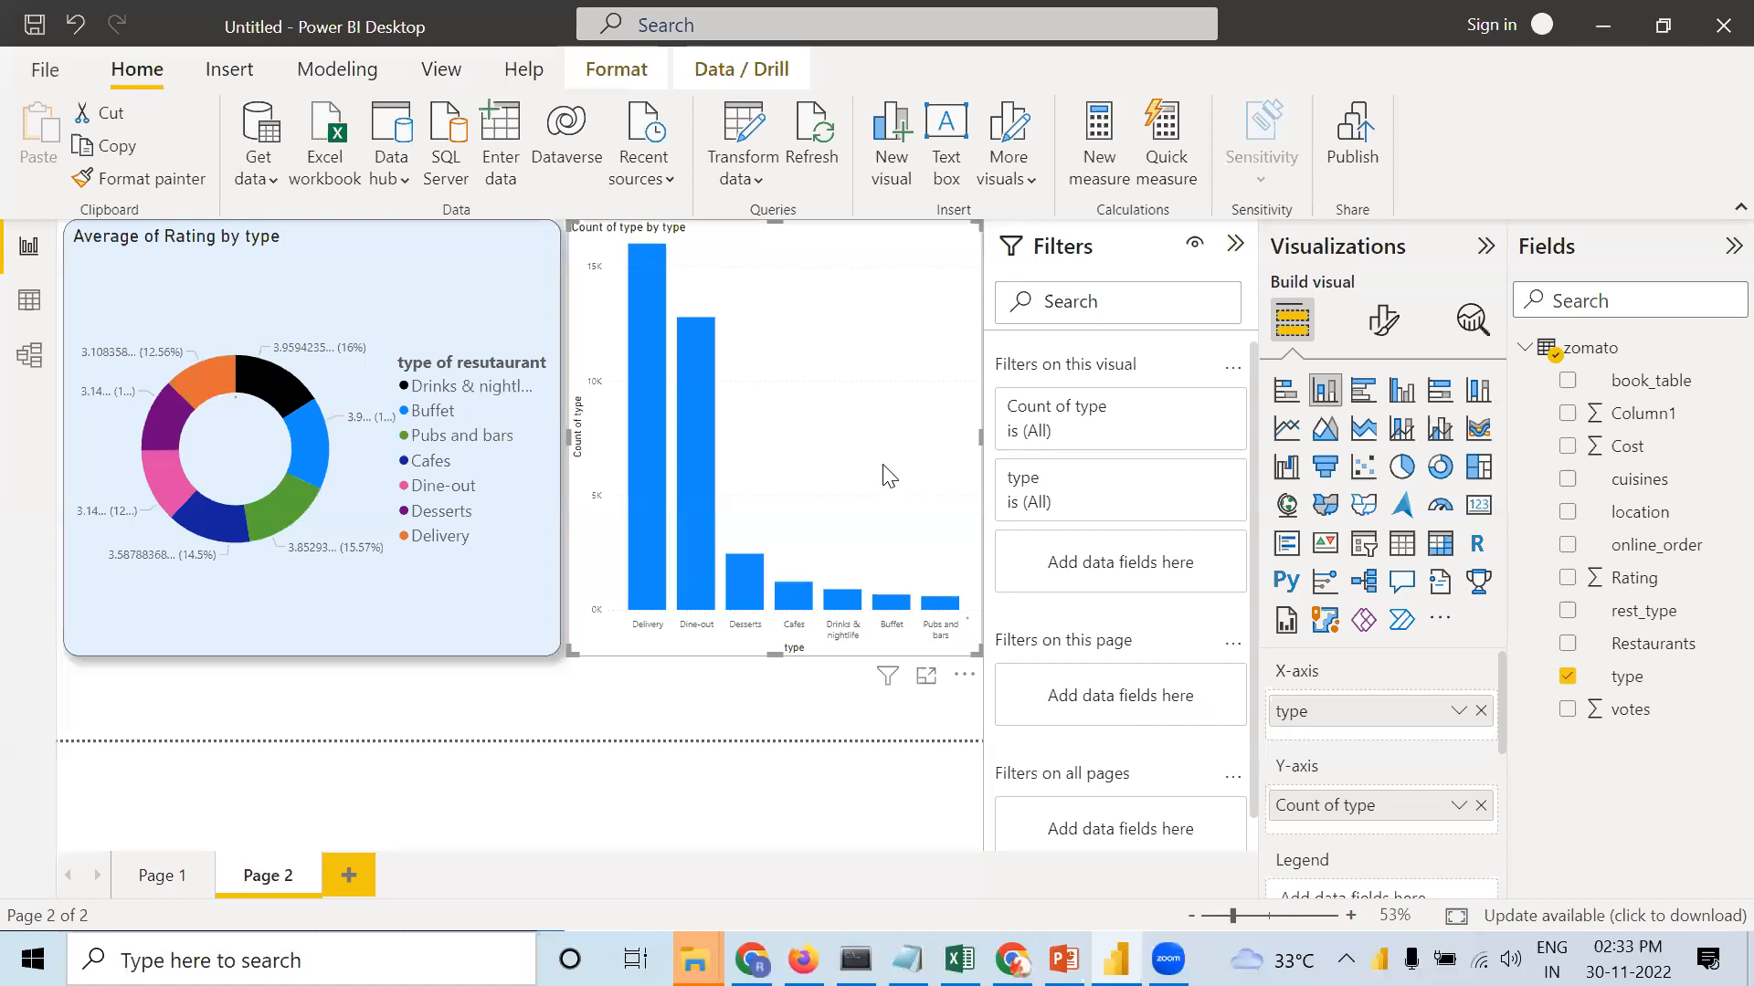
{"action": "left_click", "coordinate": [1381, 338]}
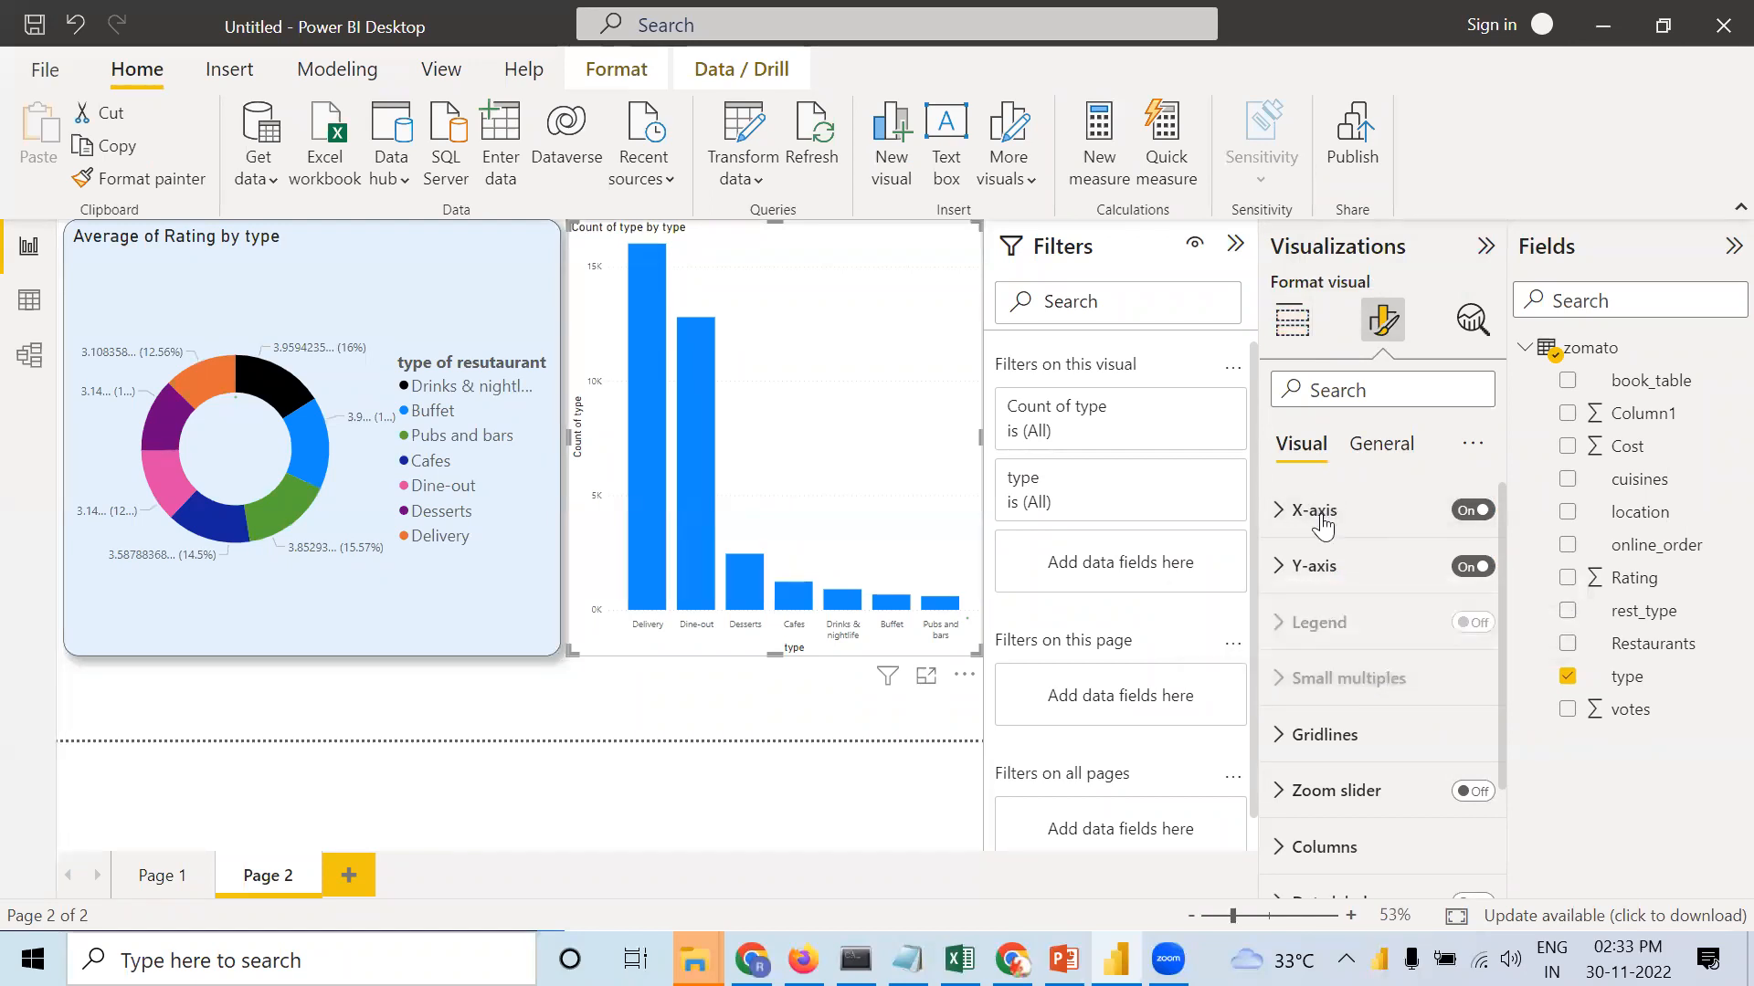
{"action": "left_click", "coordinate": [1282, 516]}
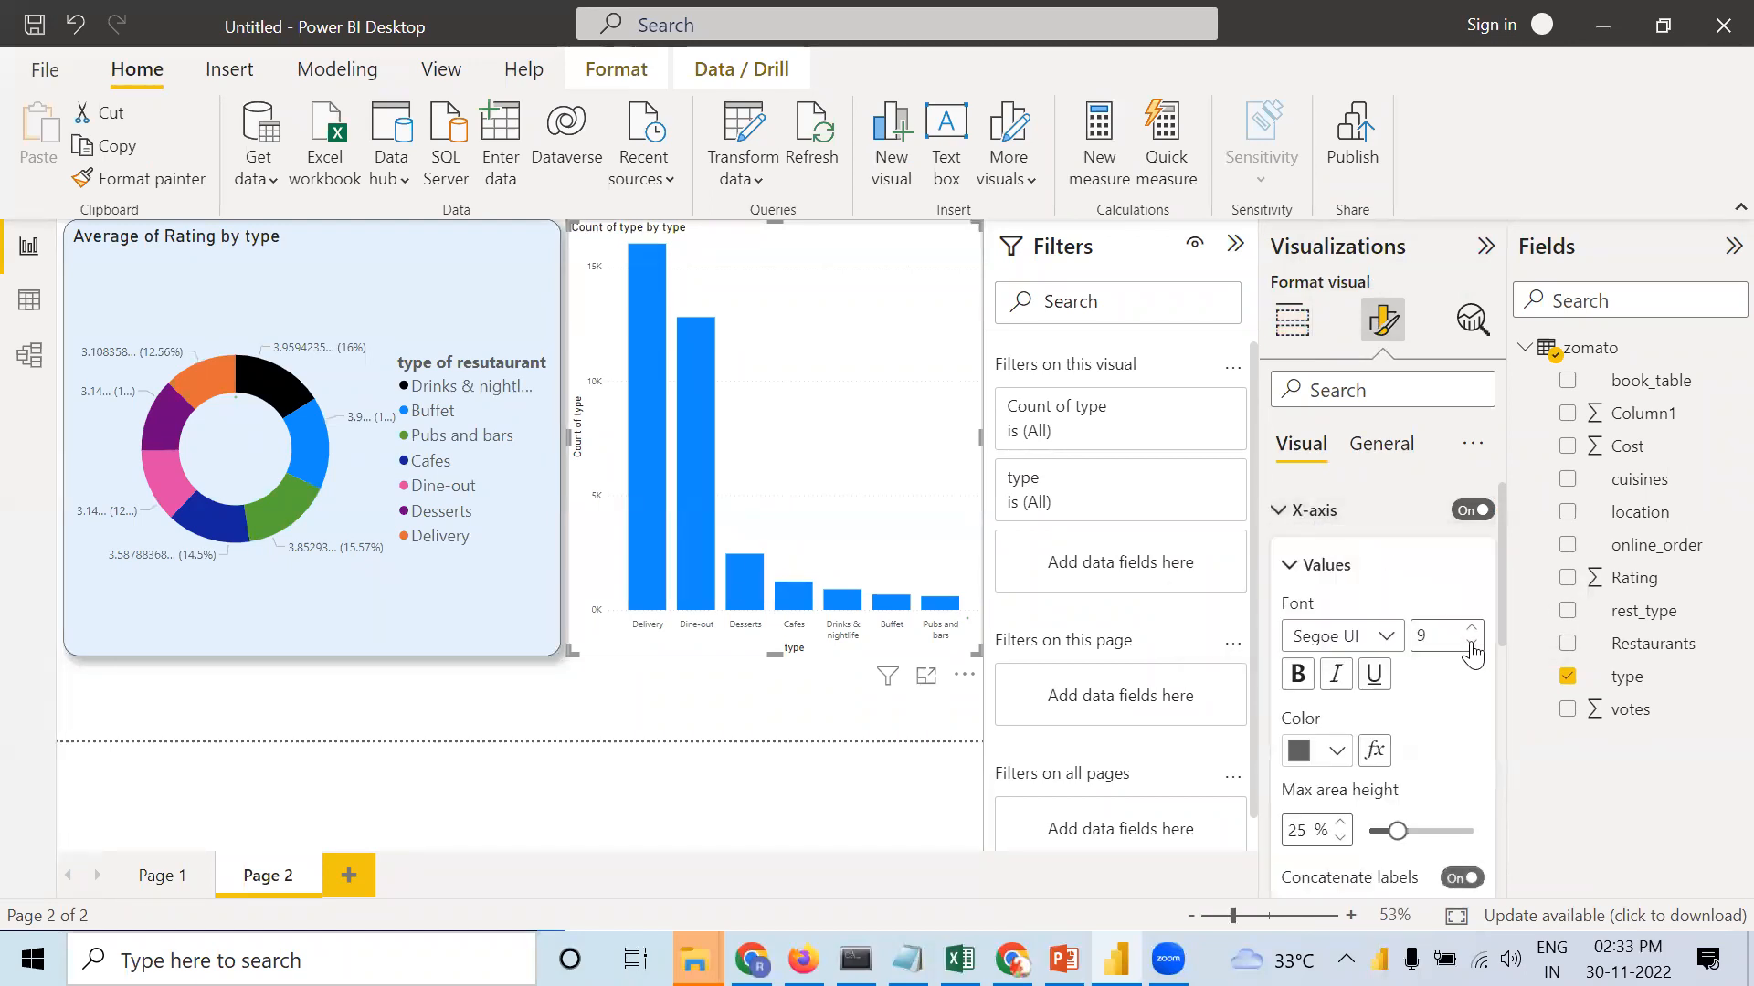
{"action": "left_click", "coordinate": [1472, 630]}
{"action": "left_click", "coordinate": [1471, 630]}
{"action": "left_click", "coordinate": [1472, 631]}
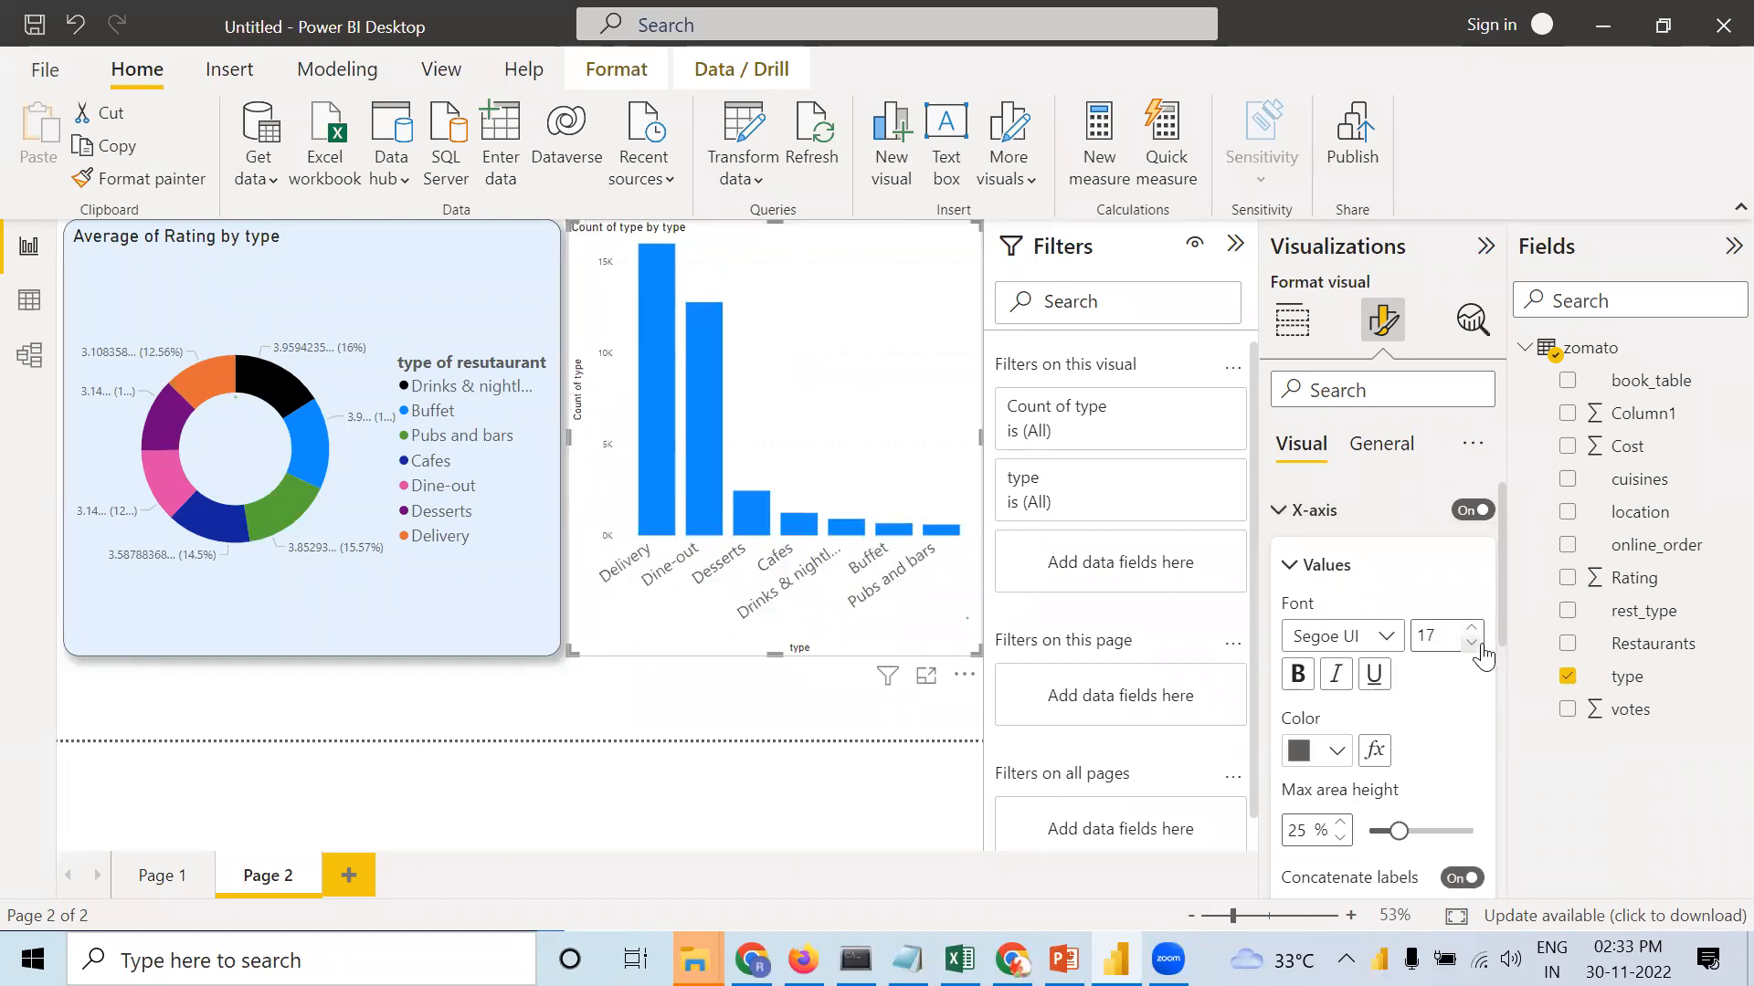
{"action": "left_click", "coordinate": [1472, 643]}
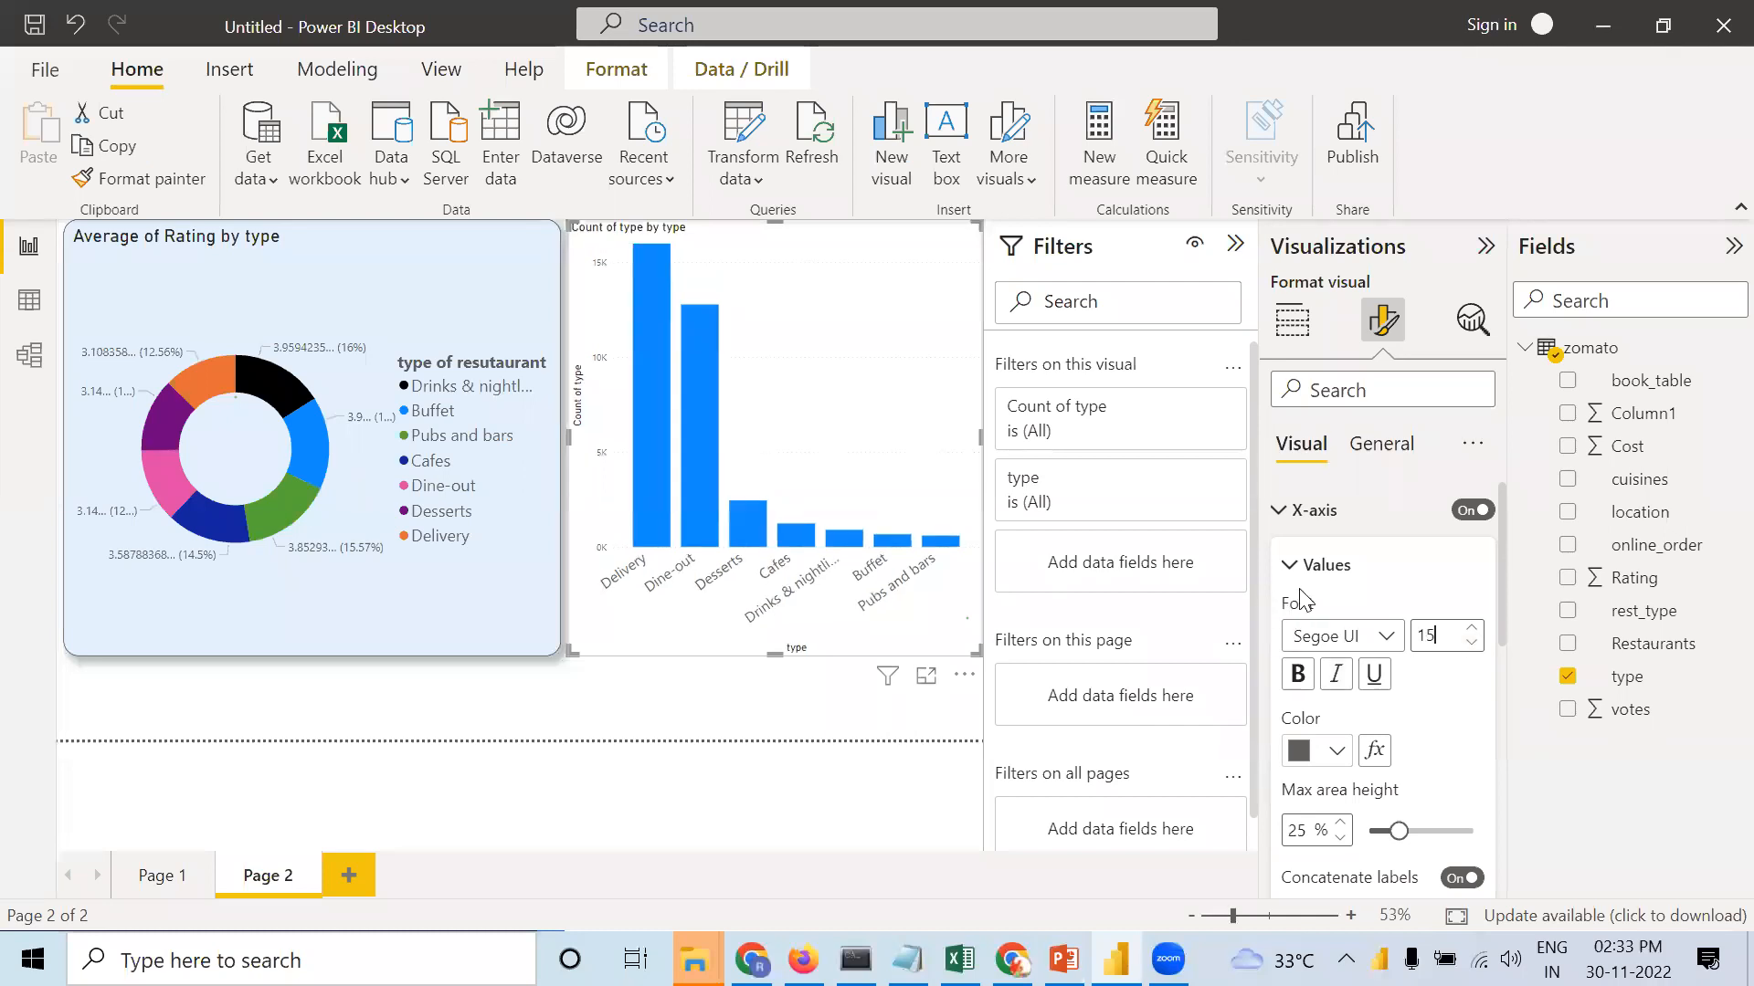
{"action": "left_click", "coordinate": [1283, 513]}
Set the font size of the column chart's Y-axis values to 18.
{"action": "scroll", "coordinate": [1337, 705], "scroll_direction": "down", "scroll_amount": 2}
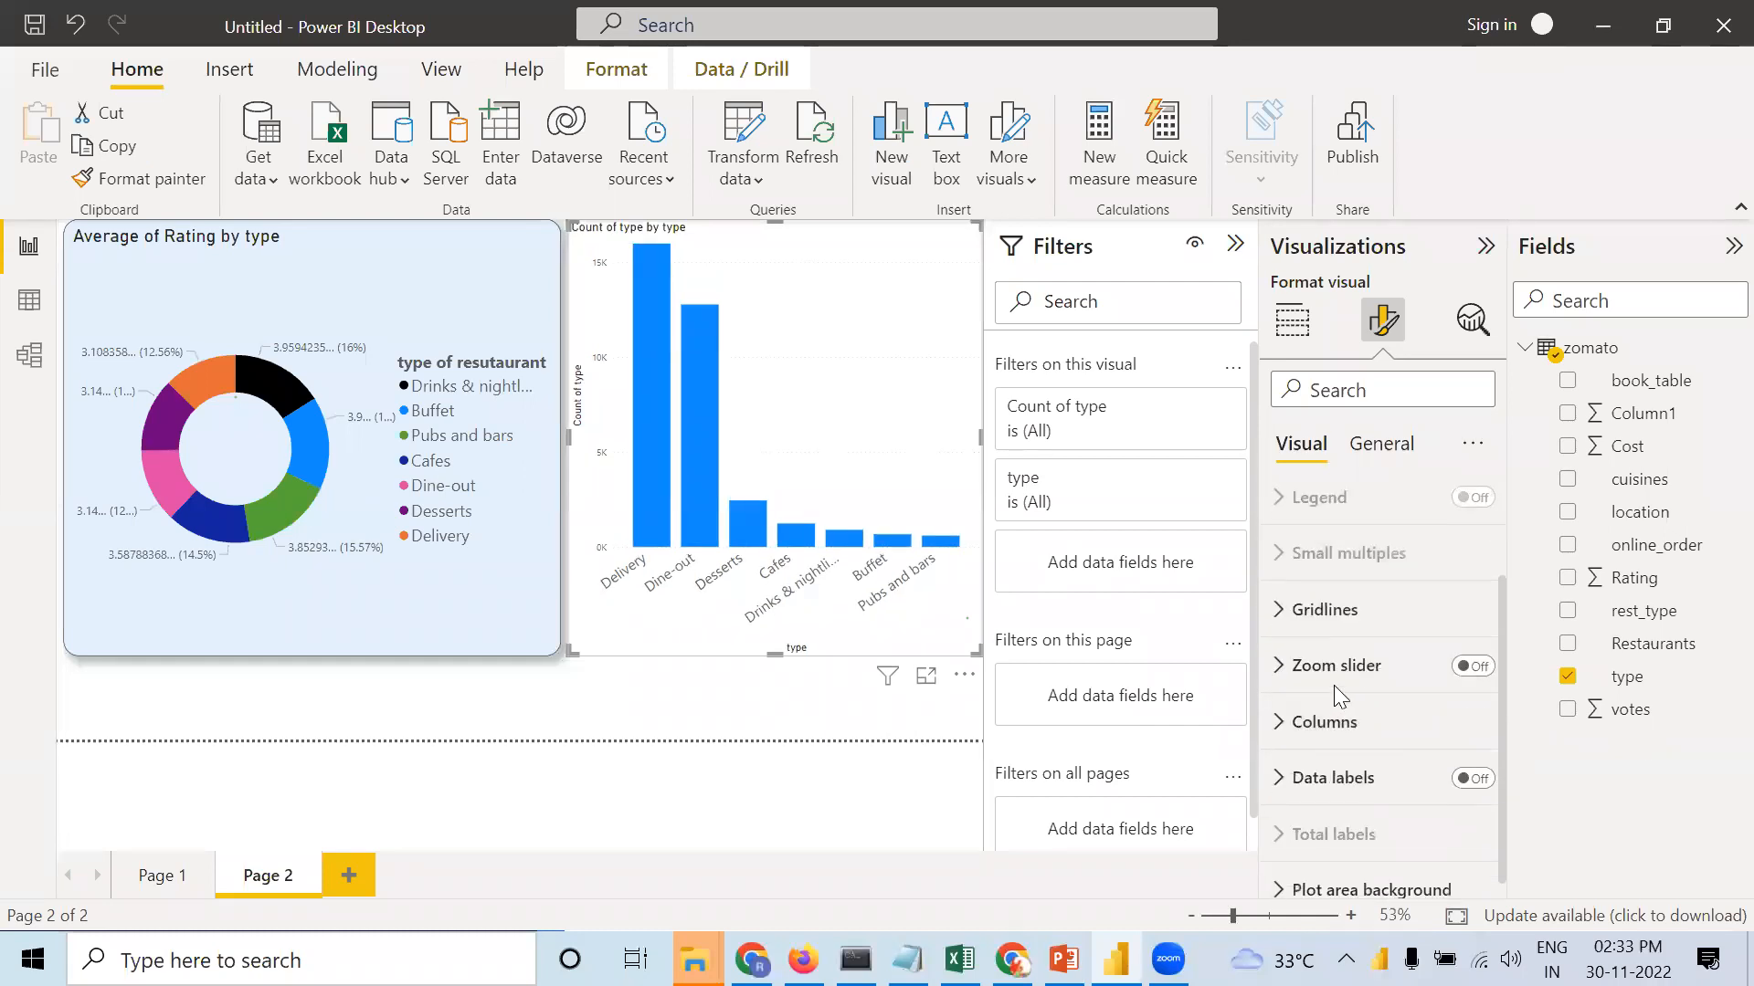
{"action": "left_click", "coordinate": [1306, 503]}
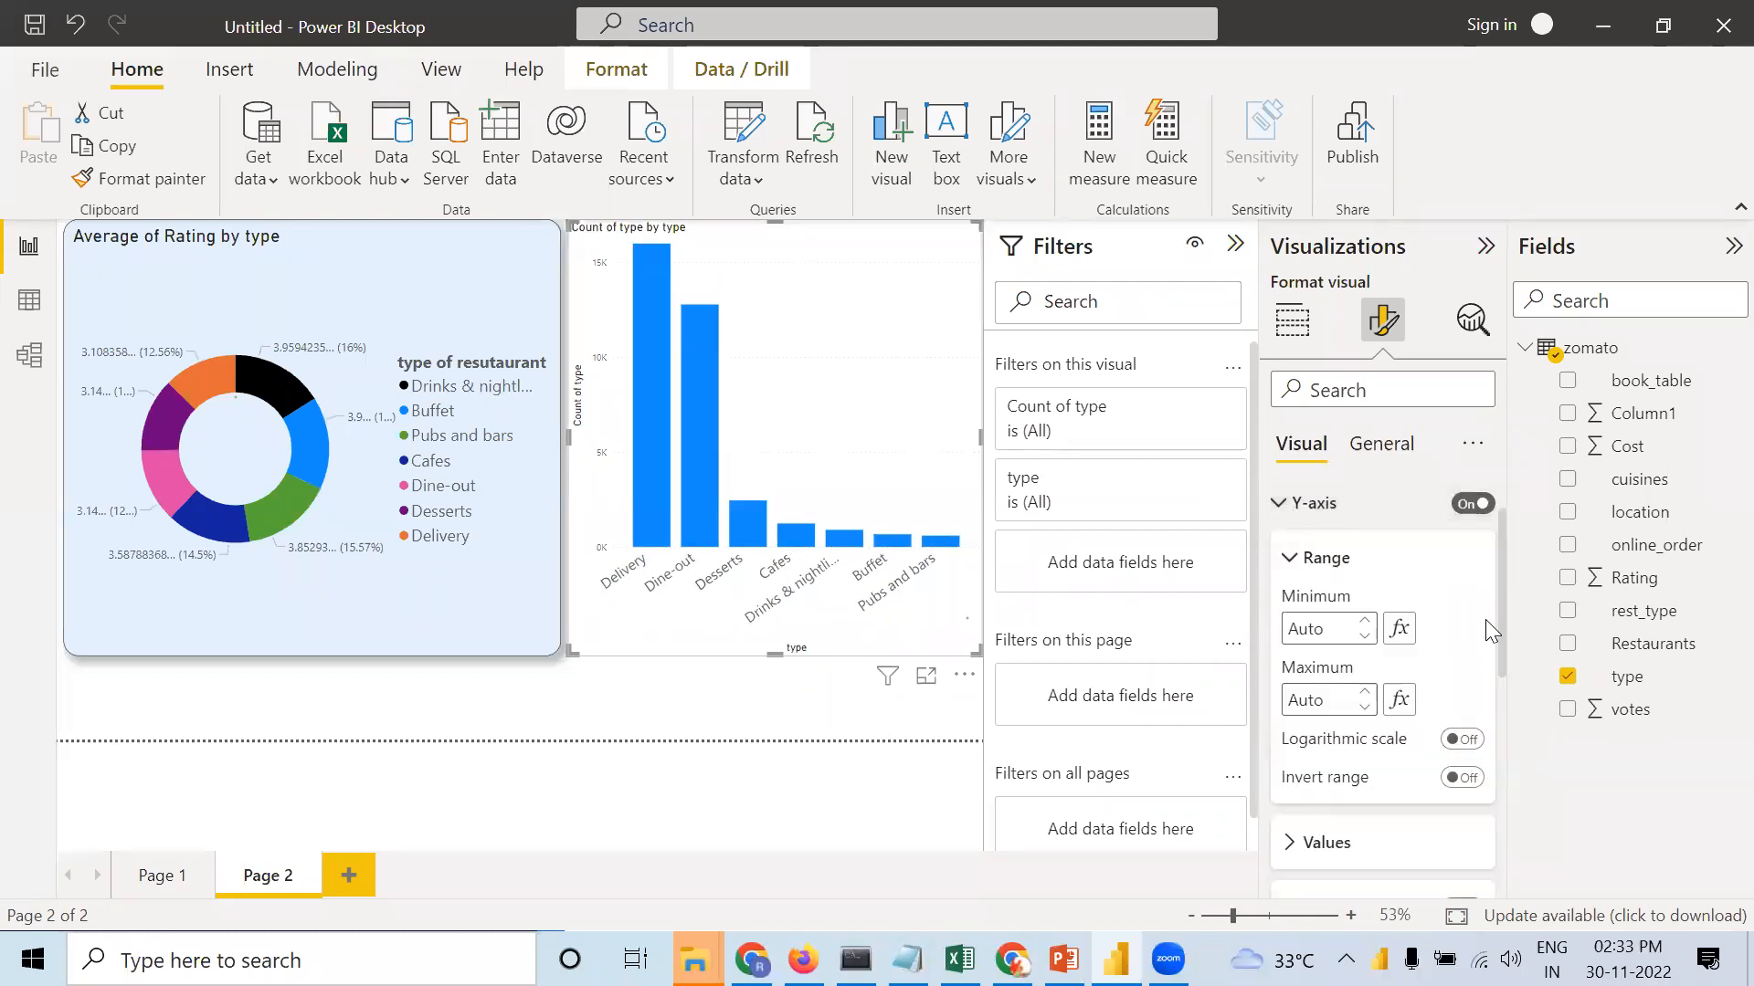
{"action": "scroll", "coordinate": [1465, 755], "scroll_direction": "down", "scroll_amount": 1}
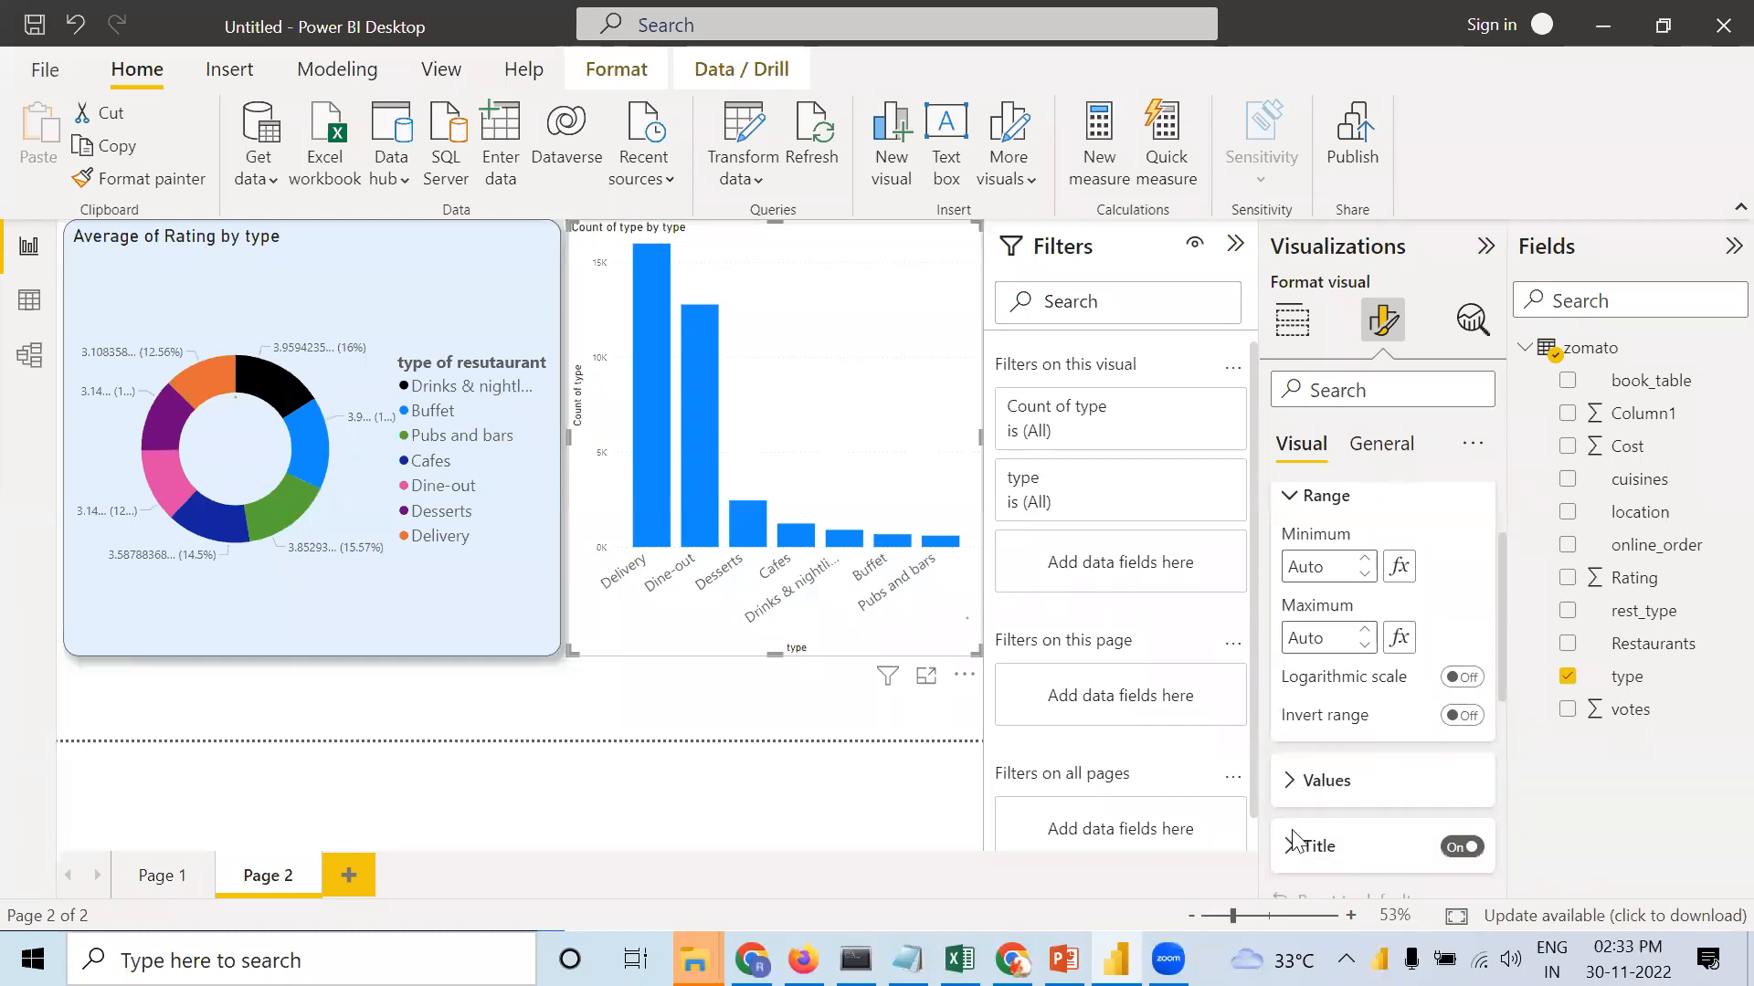
{"action": "left_click", "coordinate": [1290, 781]}
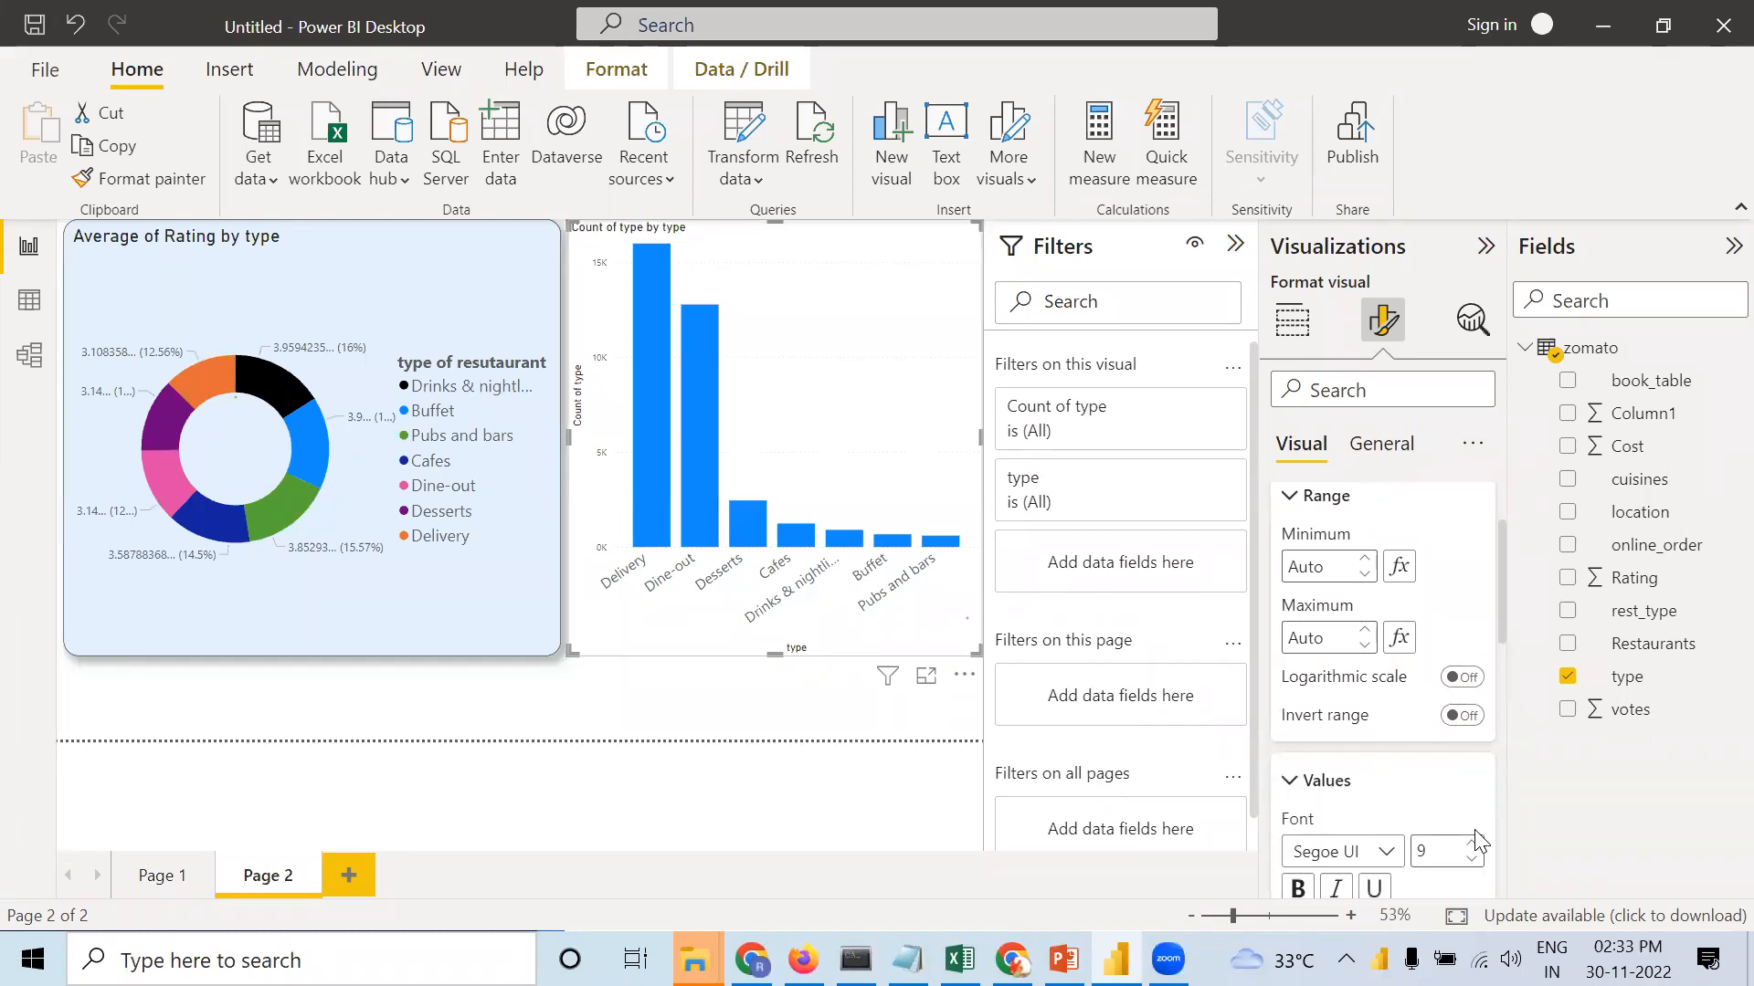
{"action": "left_click", "coordinate": [1473, 845]}
{"action": "left_click", "coordinate": [1474, 845]}
{"action": "left_click", "coordinate": [1473, 845]}
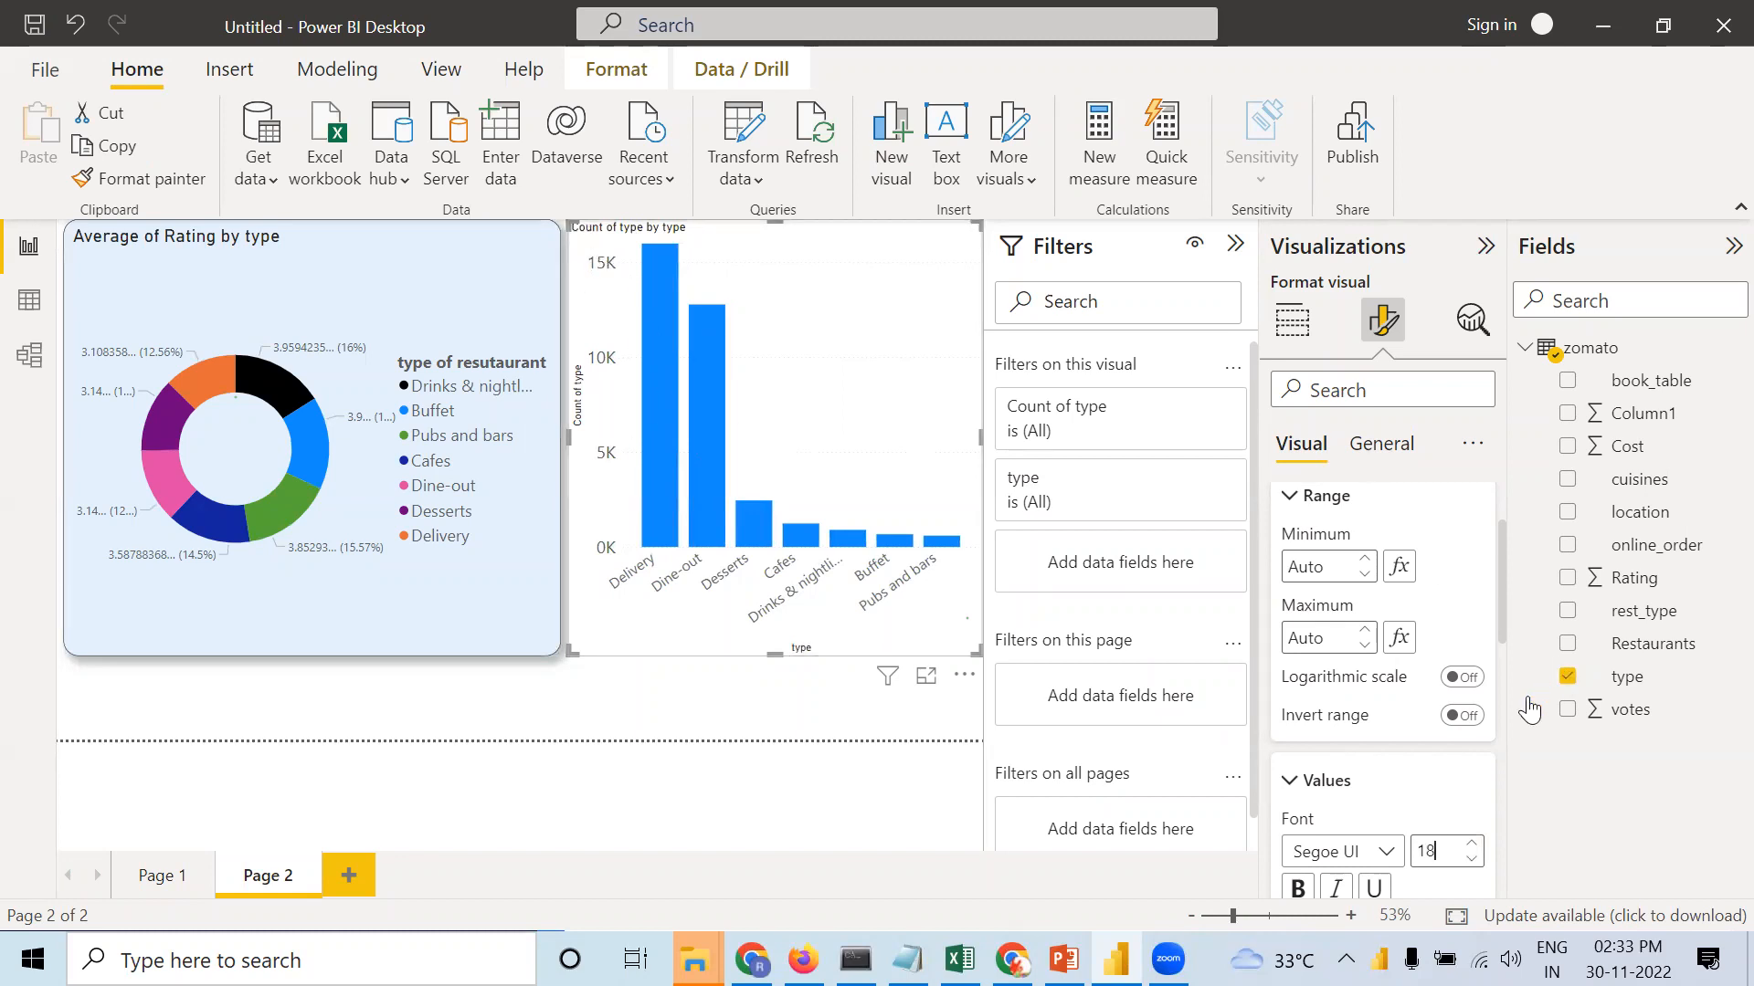
Set the column chart's Y-axis title text to "Count of different types of restaurant".
{"action": "scroll", "coordinate": [1475, 776], "scroll_direction": "down", "scroll_amount": 10}
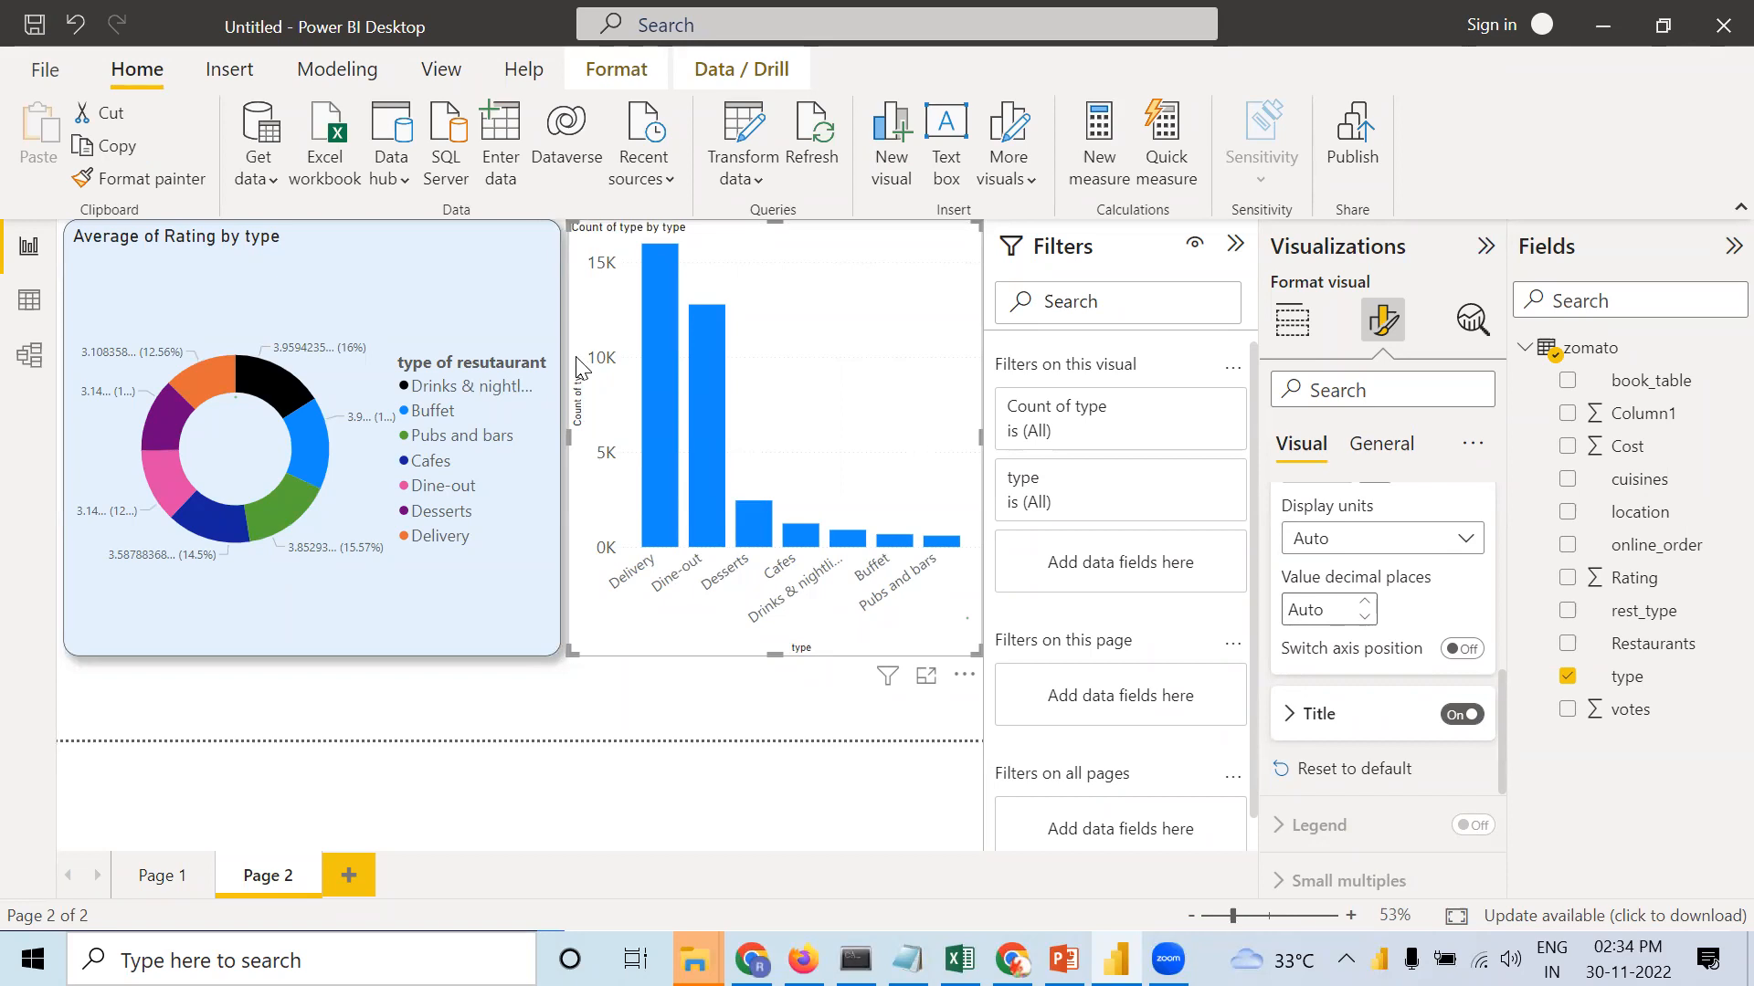
{"action": "left_click", "coordinate": [1289, 726]}
{"action": "left_click", "coordinate": [1339, 787]}
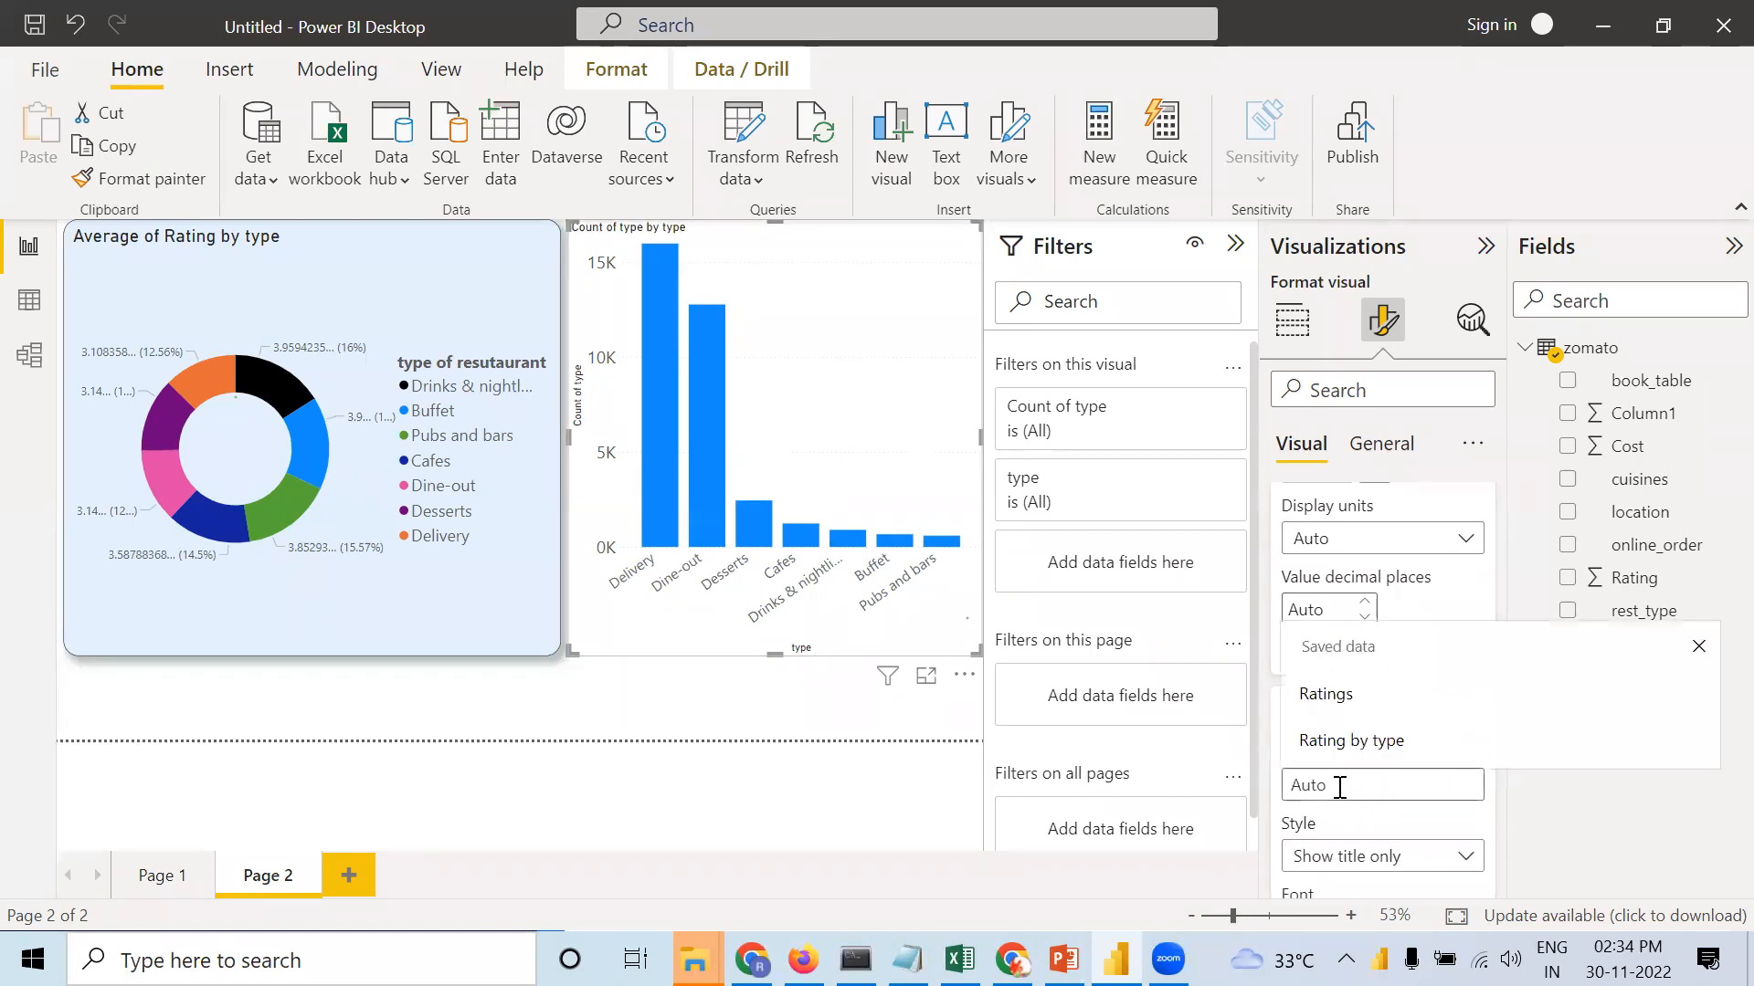
{"action": "type", "text": "Count of different t"}
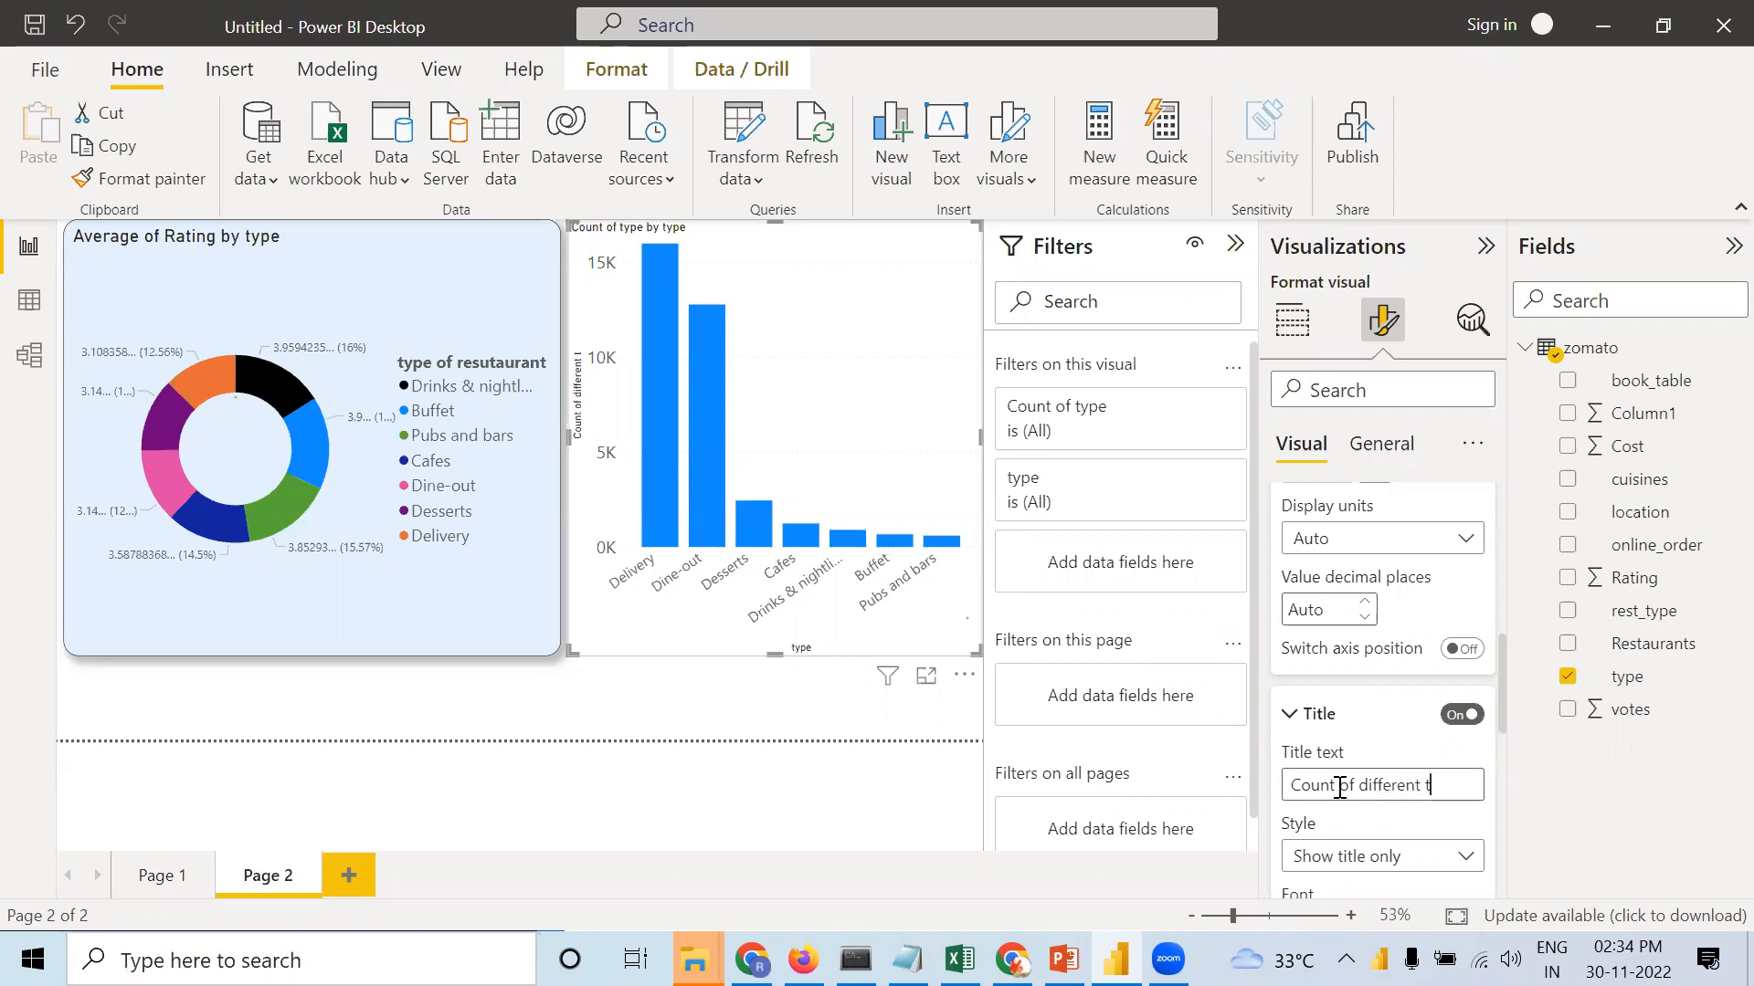
{"action": "type", "text": "pes of restu"}
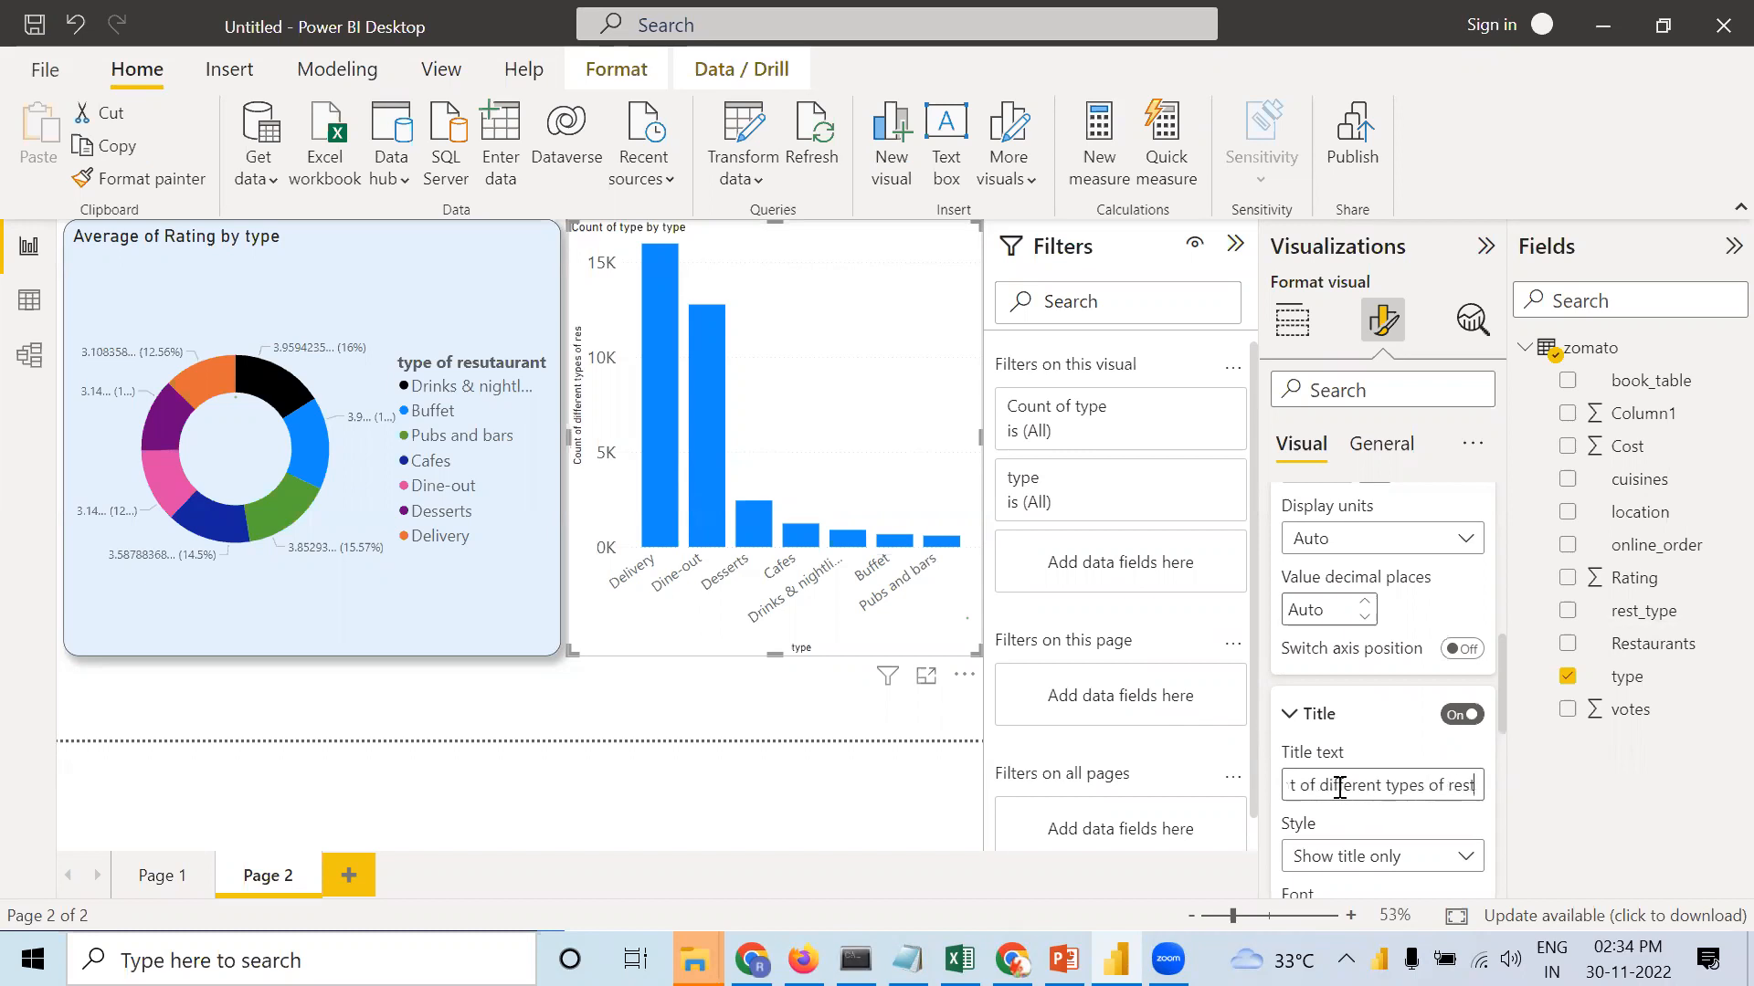
{"action": "key", "text": "BackSpace"}
{"action": "type", "text": "aurant"}
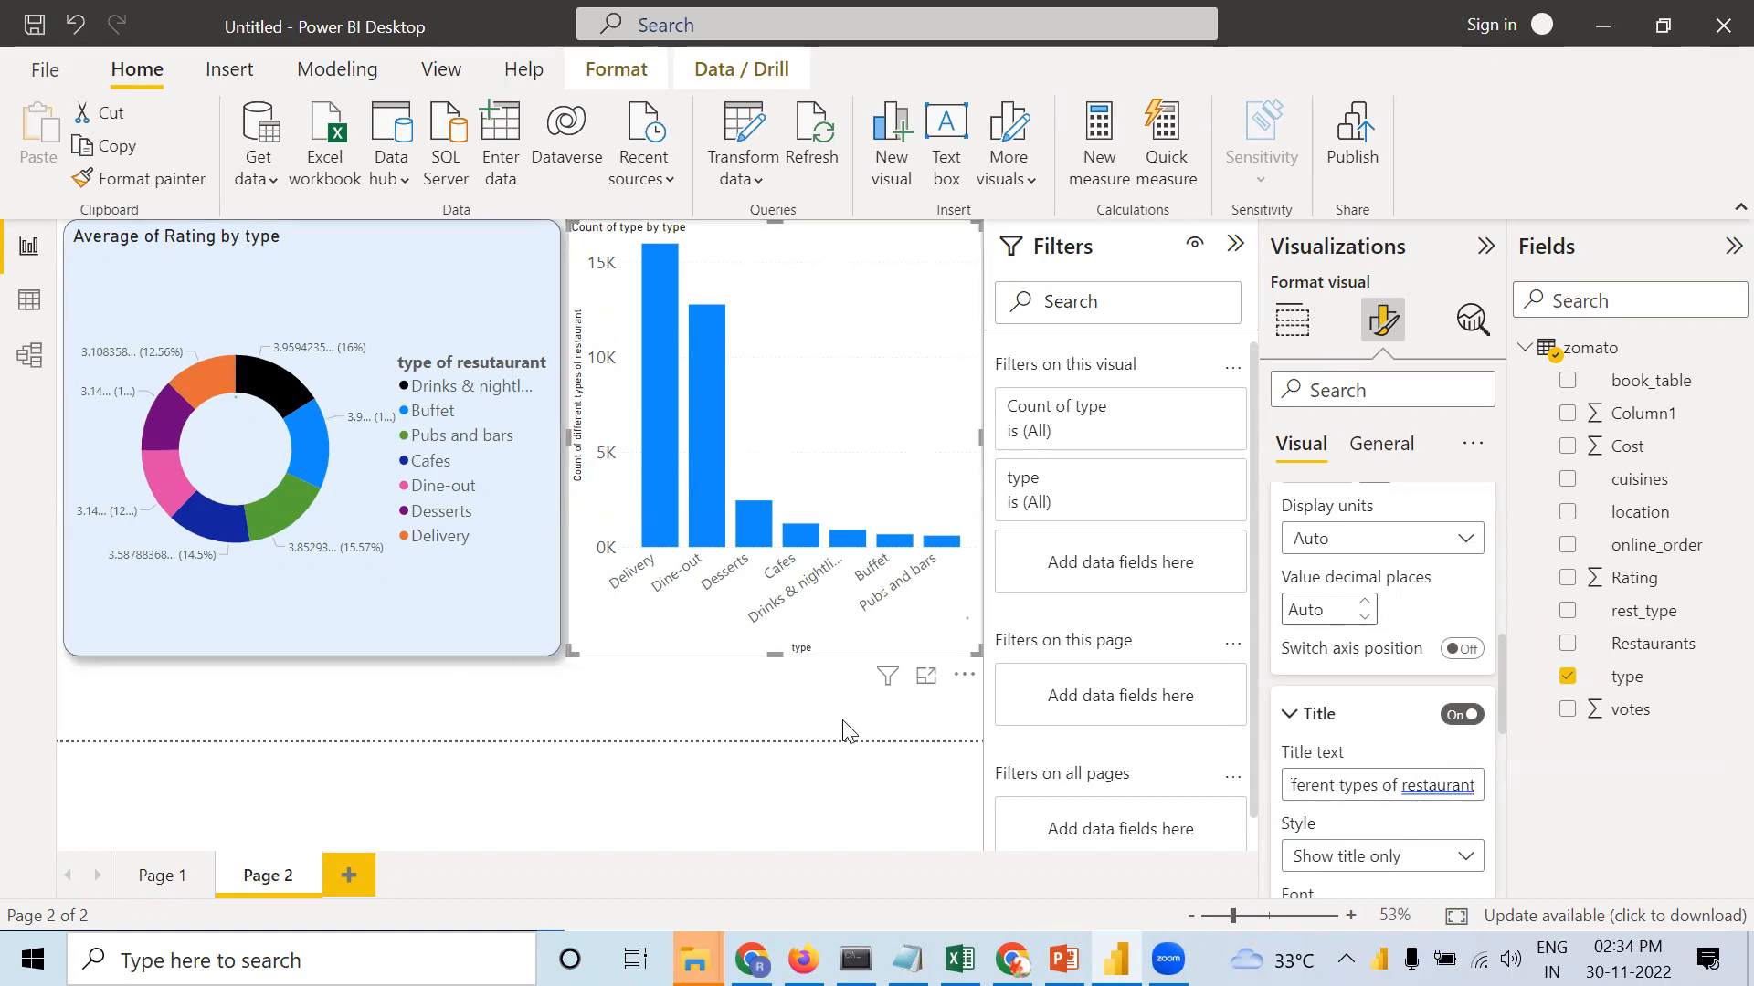
{"action": "left_click", "coordinate": [866, 830]}
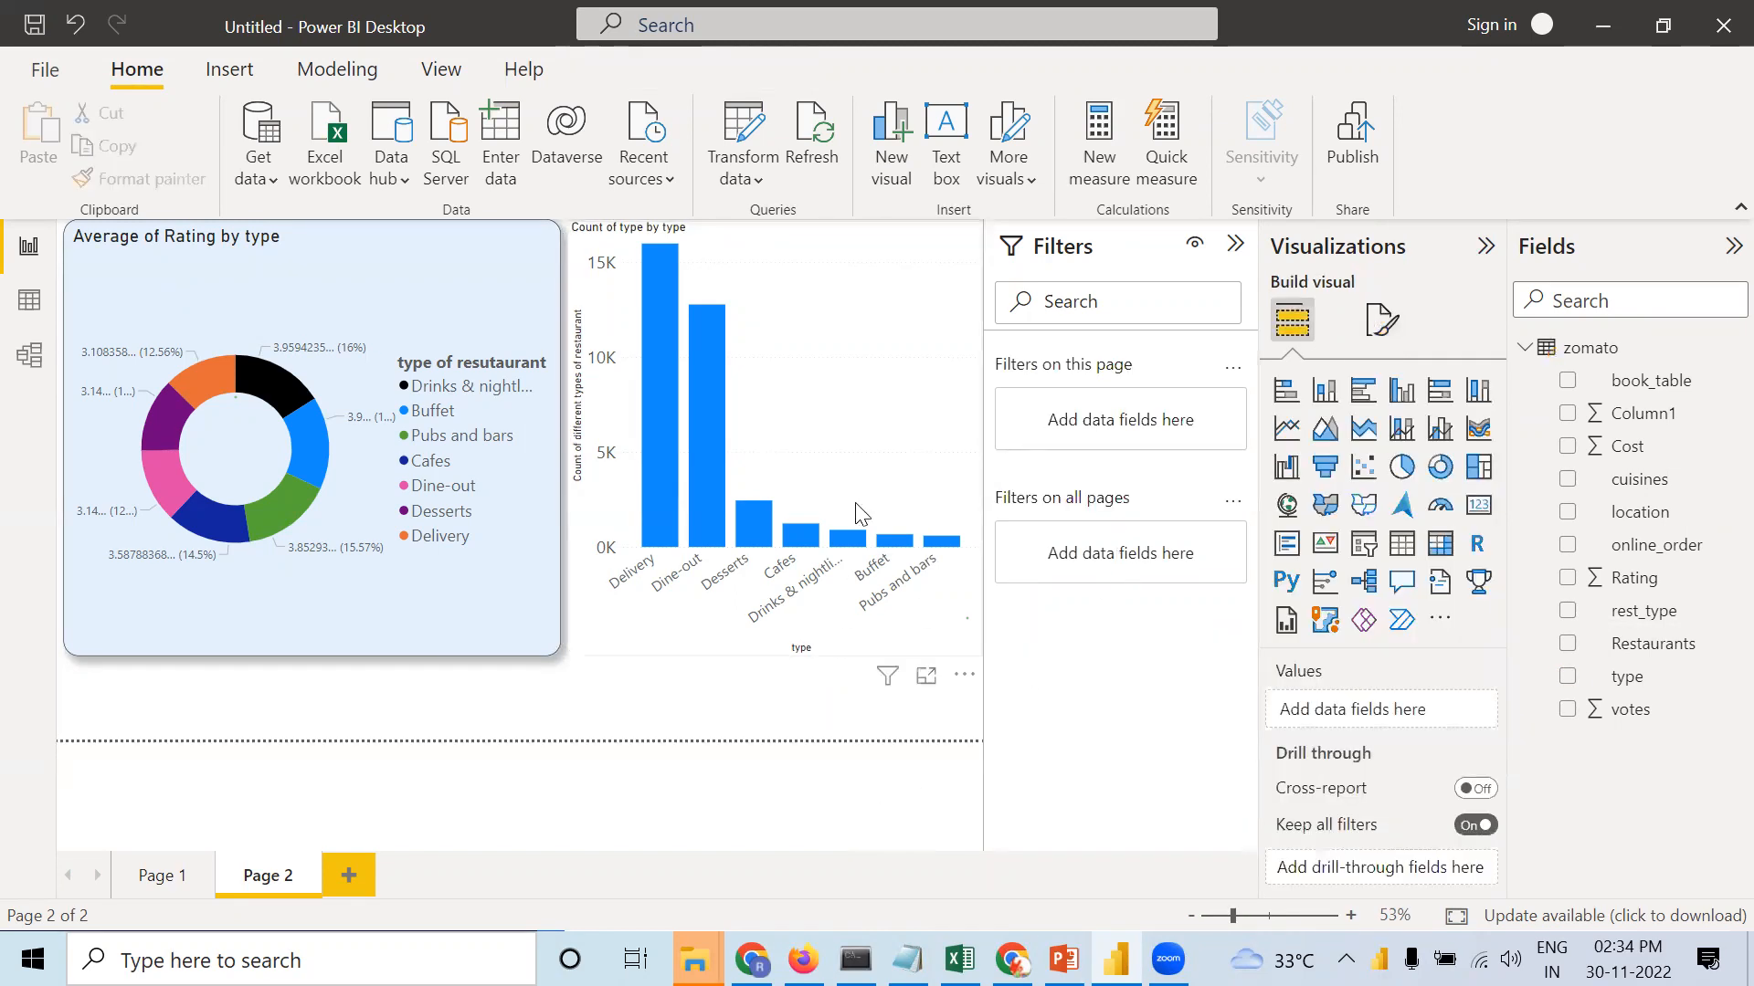
Narrow the donut chart from its right edge and widen the column chart by extending its left edge toward the donut.
{"action": "left_click", "coordinate": [885, 482]}
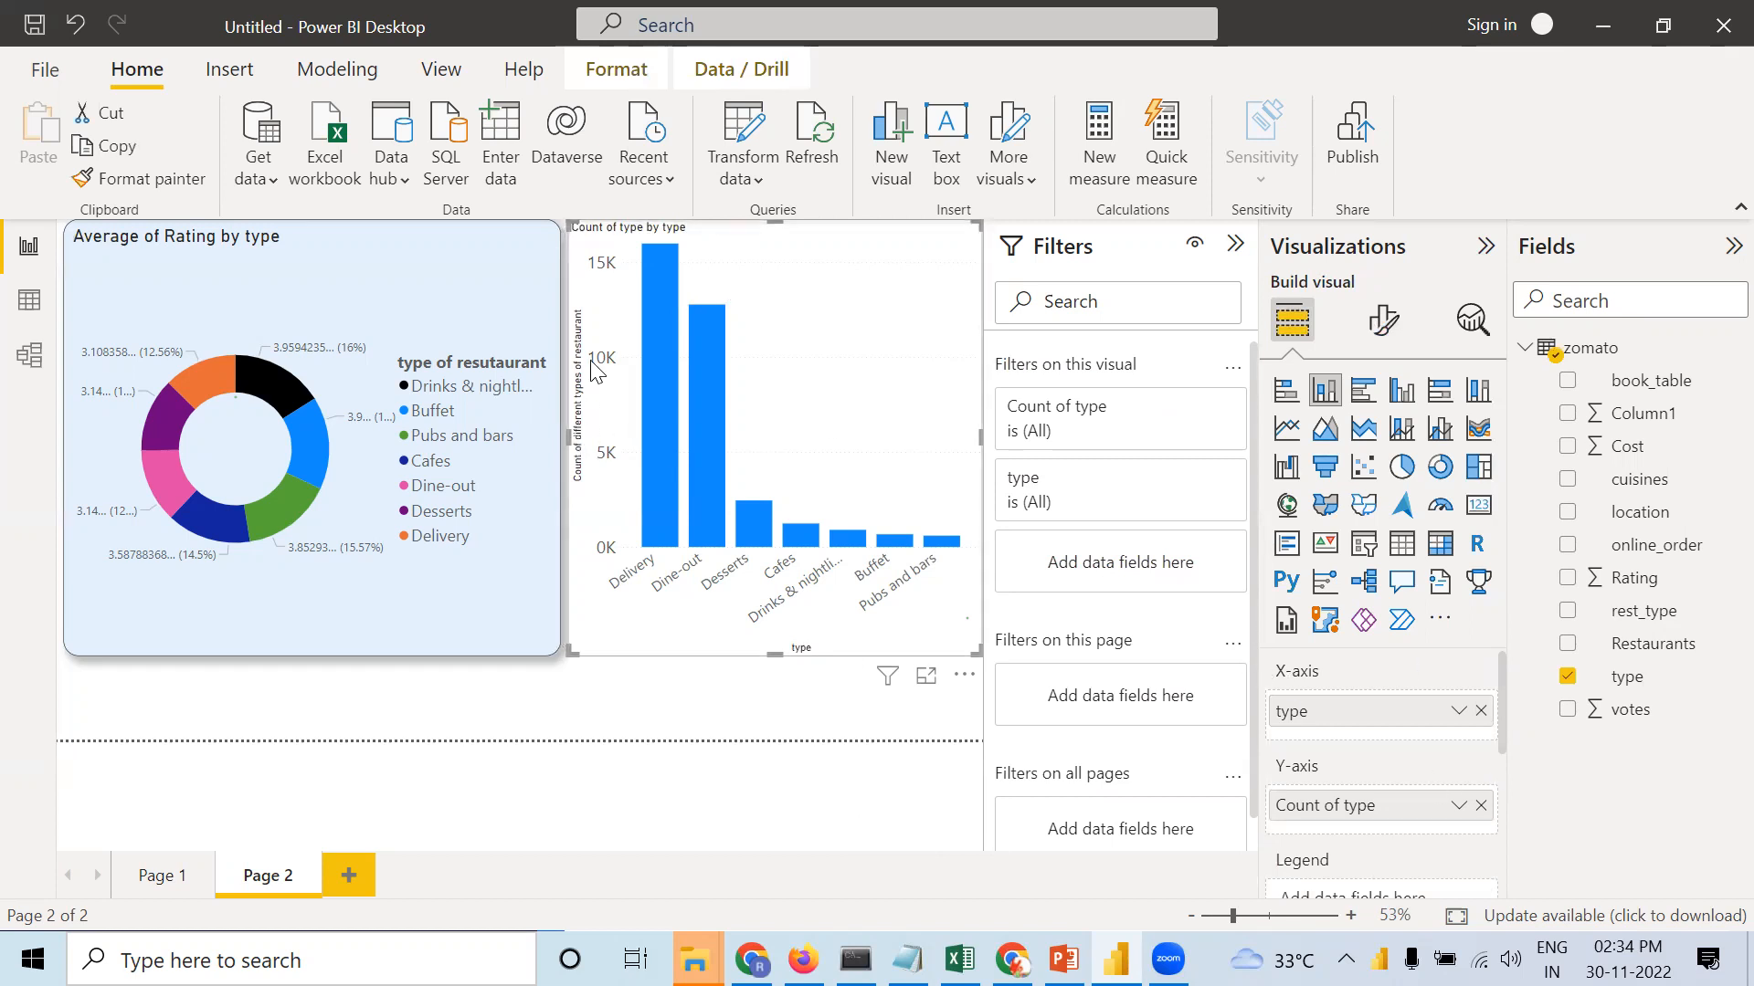
{"action": "left_click", "coordinate": [559, 438]}
{"action": "left_click_drag", "start_coordinate": [559, 438], "coordinate": [444, 437]}
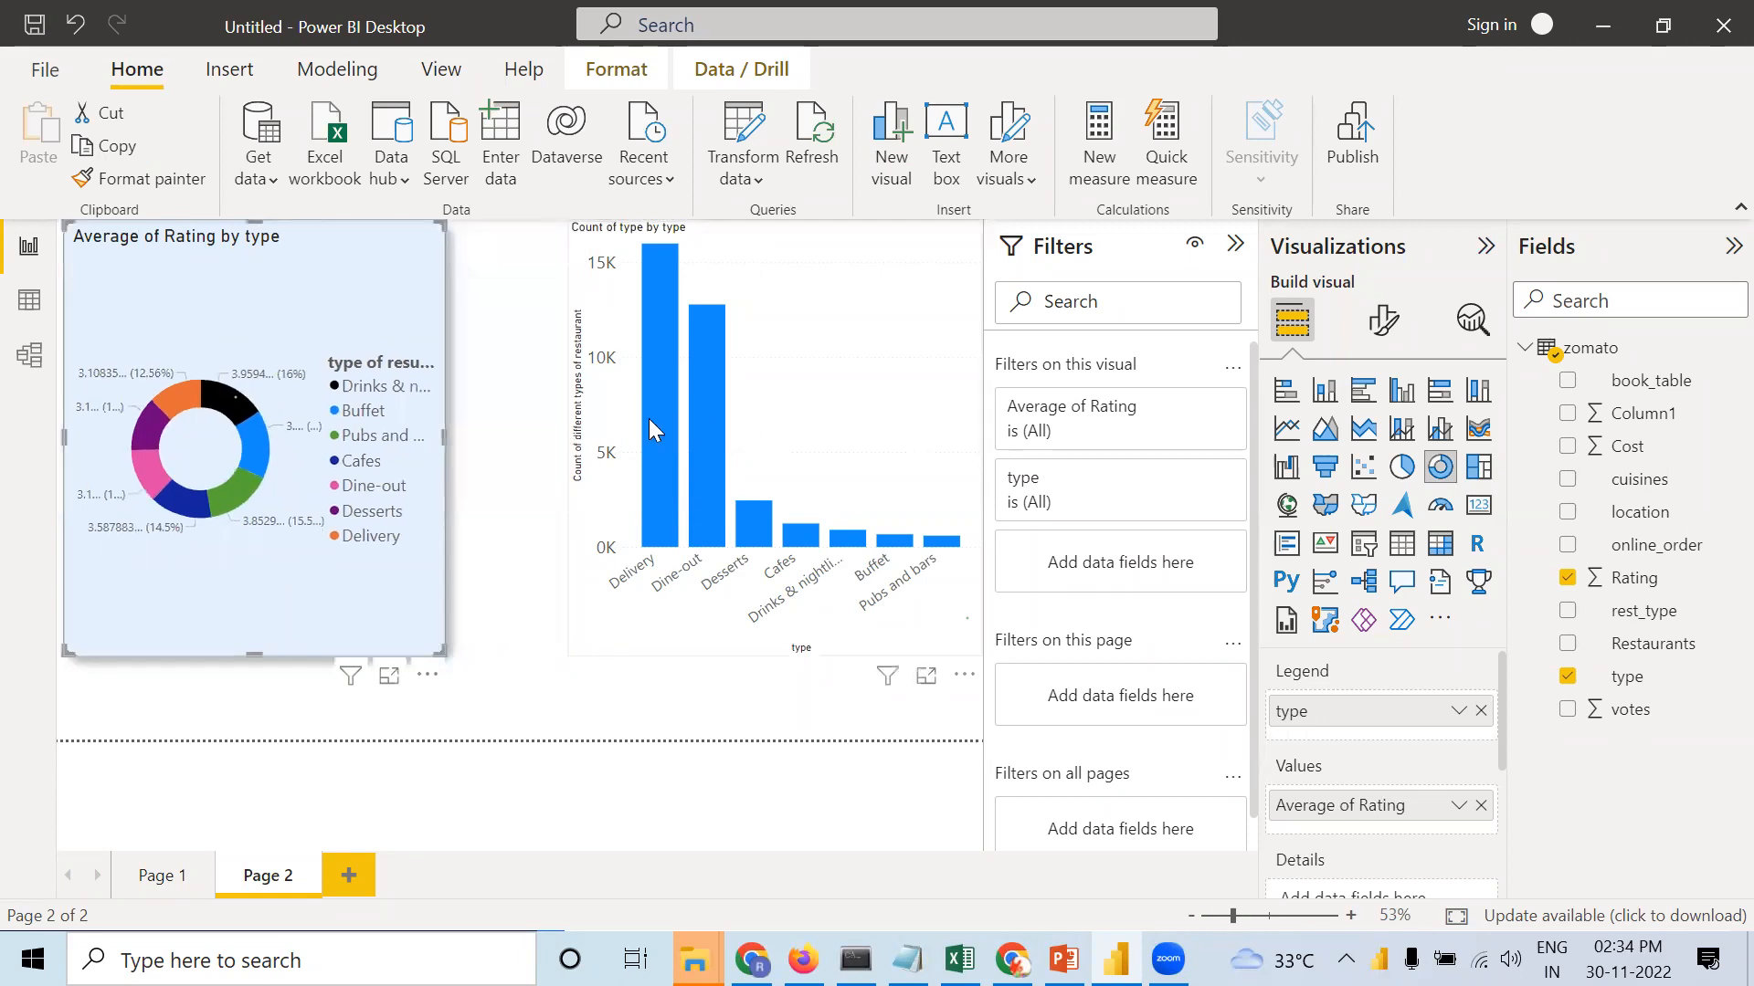
{"action": "left_click", "coordinate": [607, 423]}
{"action": "left_click_drag", "start_coordinate": [572, 445], "coordinate": [522, 441]}
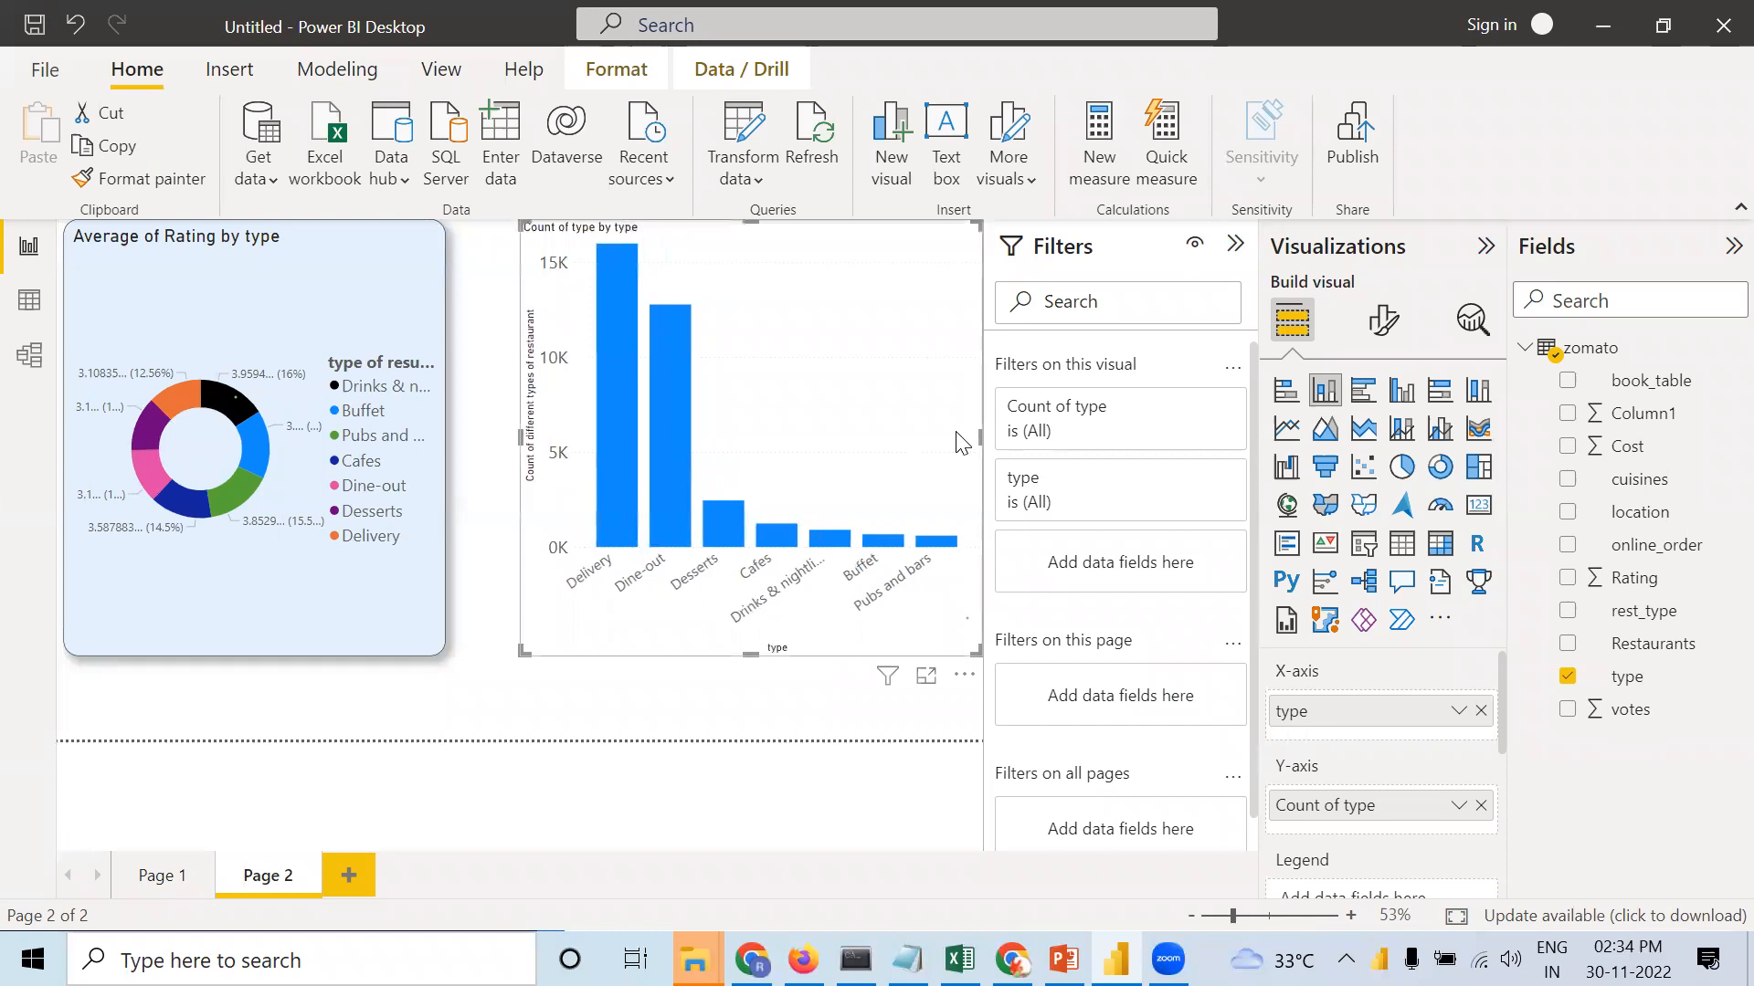
Increase the font size of the column chart's Y-axis title to 17.
{"action": "left_click", "coordinate": [1384, 320]}
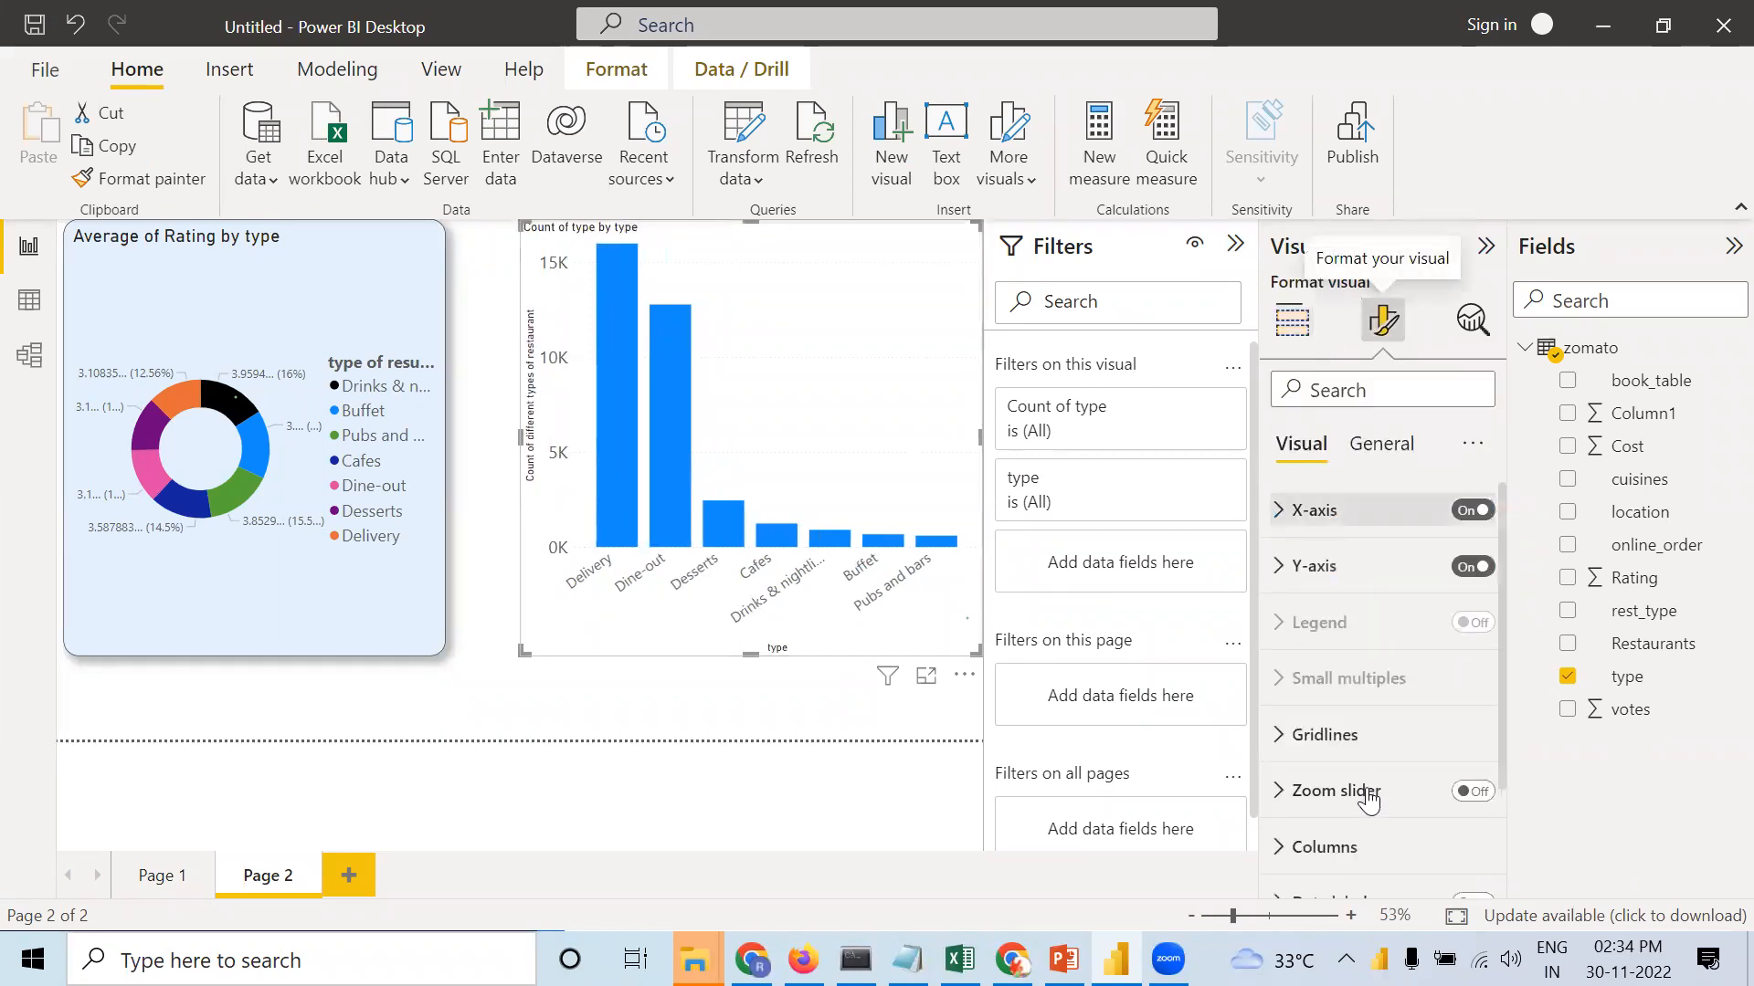
{"action": "left_click", "coordinate": [1274, 578]}
{"action": "scroll", "coordinate": [1388, 738], "scroll_direction": "down", "scroll_amount": 5}
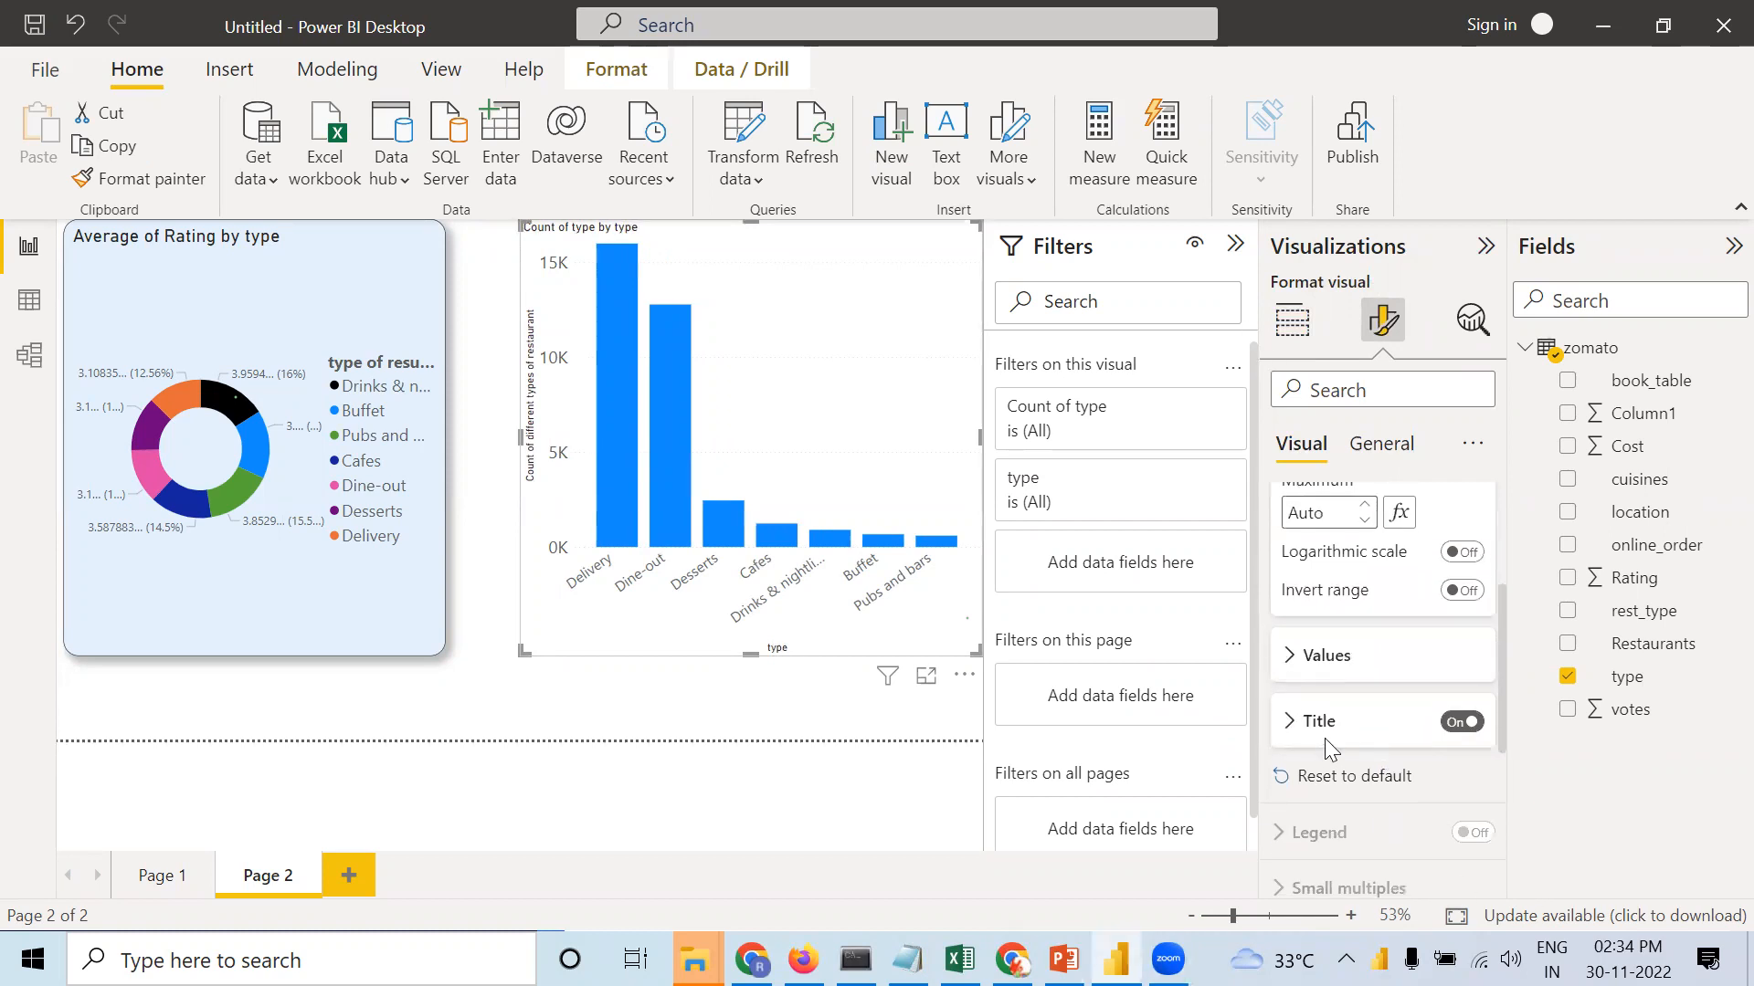
{"action": "left_click", "coordinate": [1290, 724]}
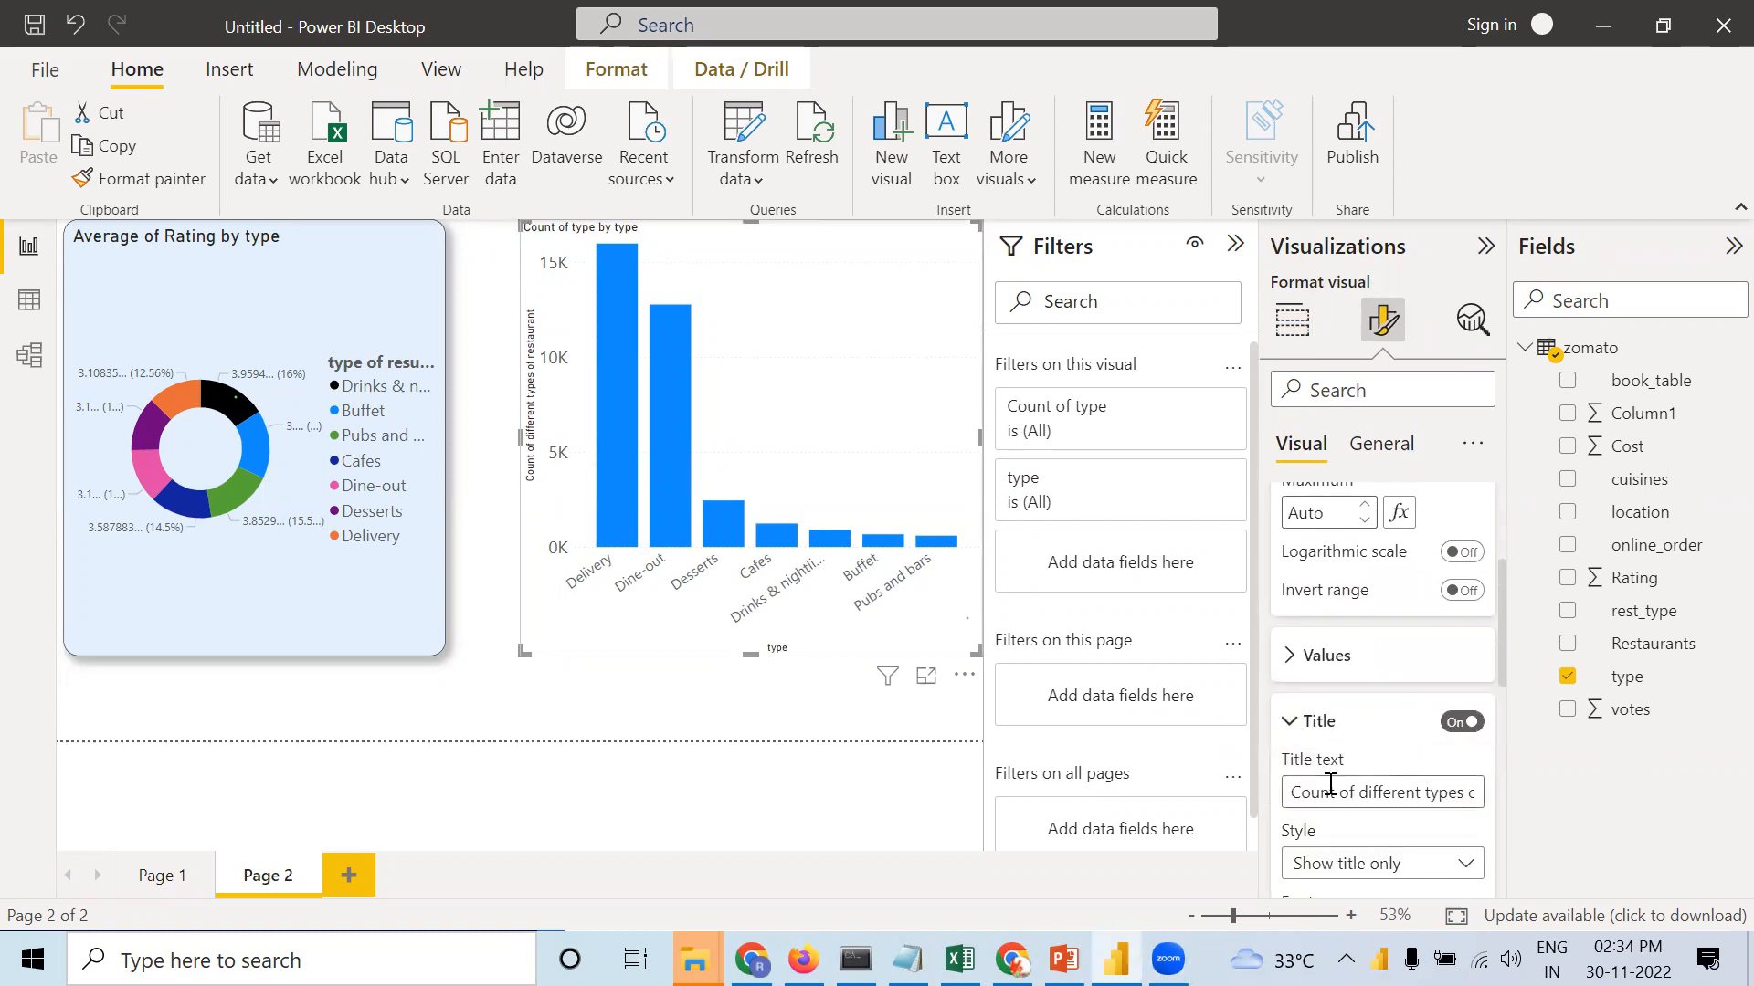
{"action": "scroll", "coordinate": [1329, 794], "scroll_direction": "down", "scroll_amount": 2}
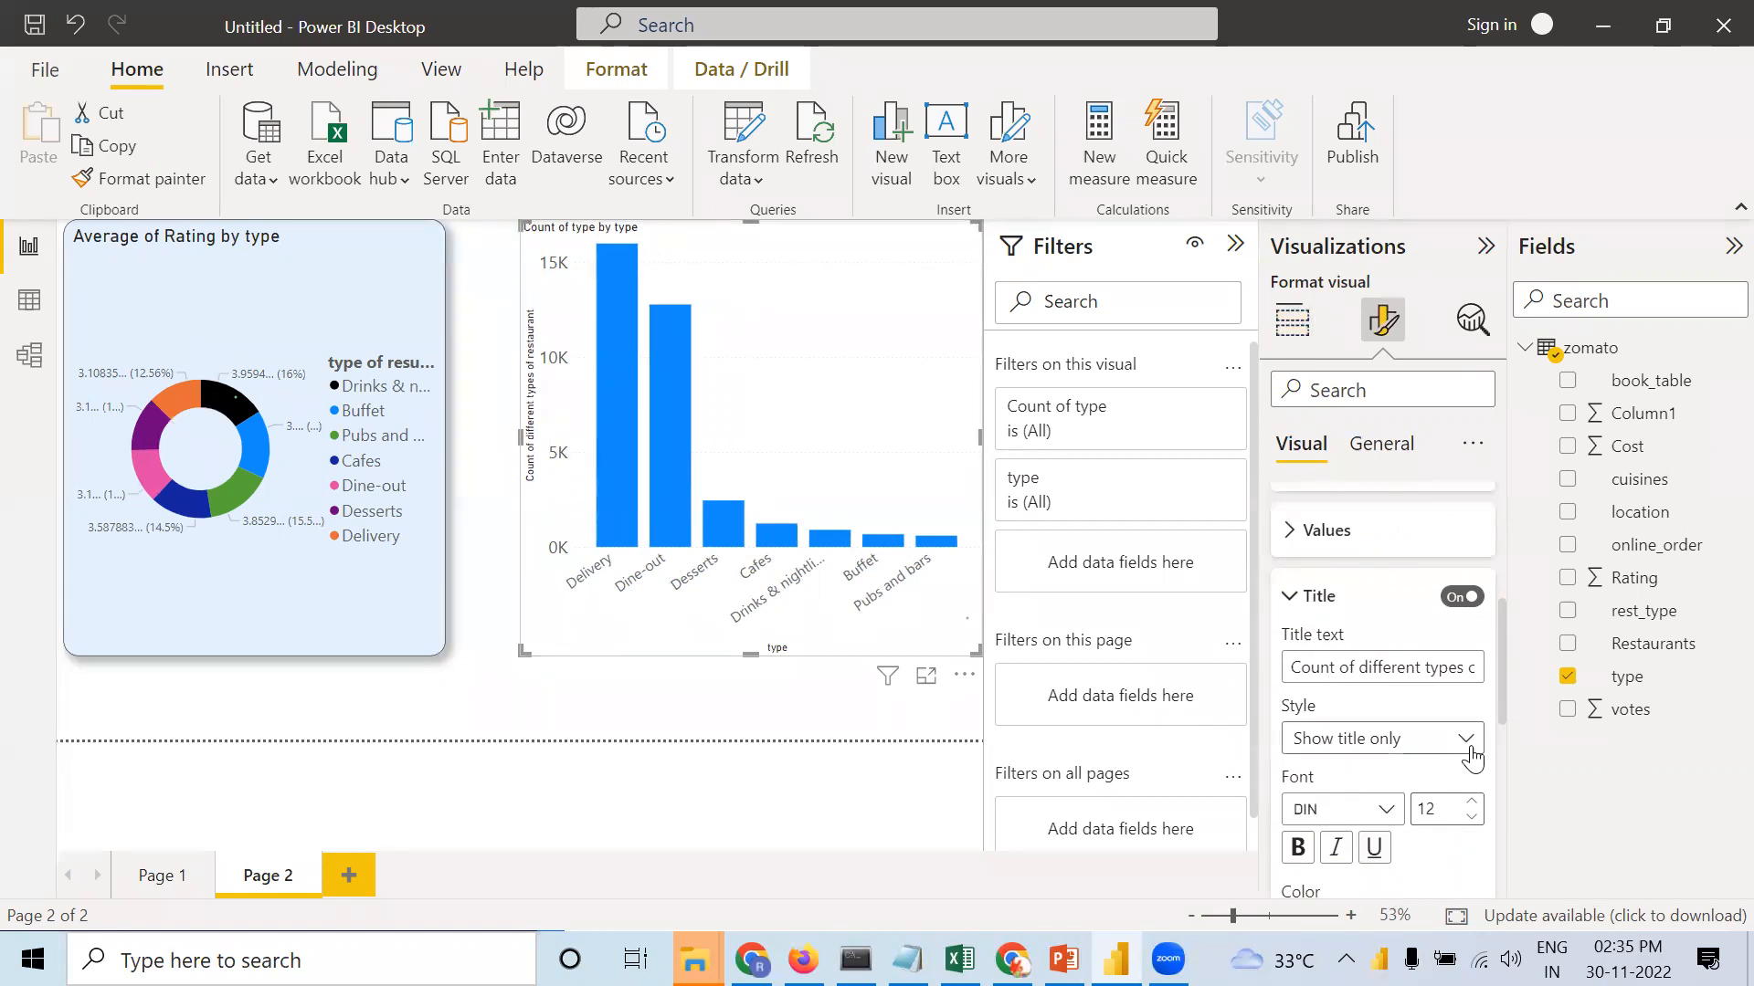
{"action": "left_click", "coordinate": [1472, 805]}
{"action": "left_click", "coordinate": [1471, 805]}
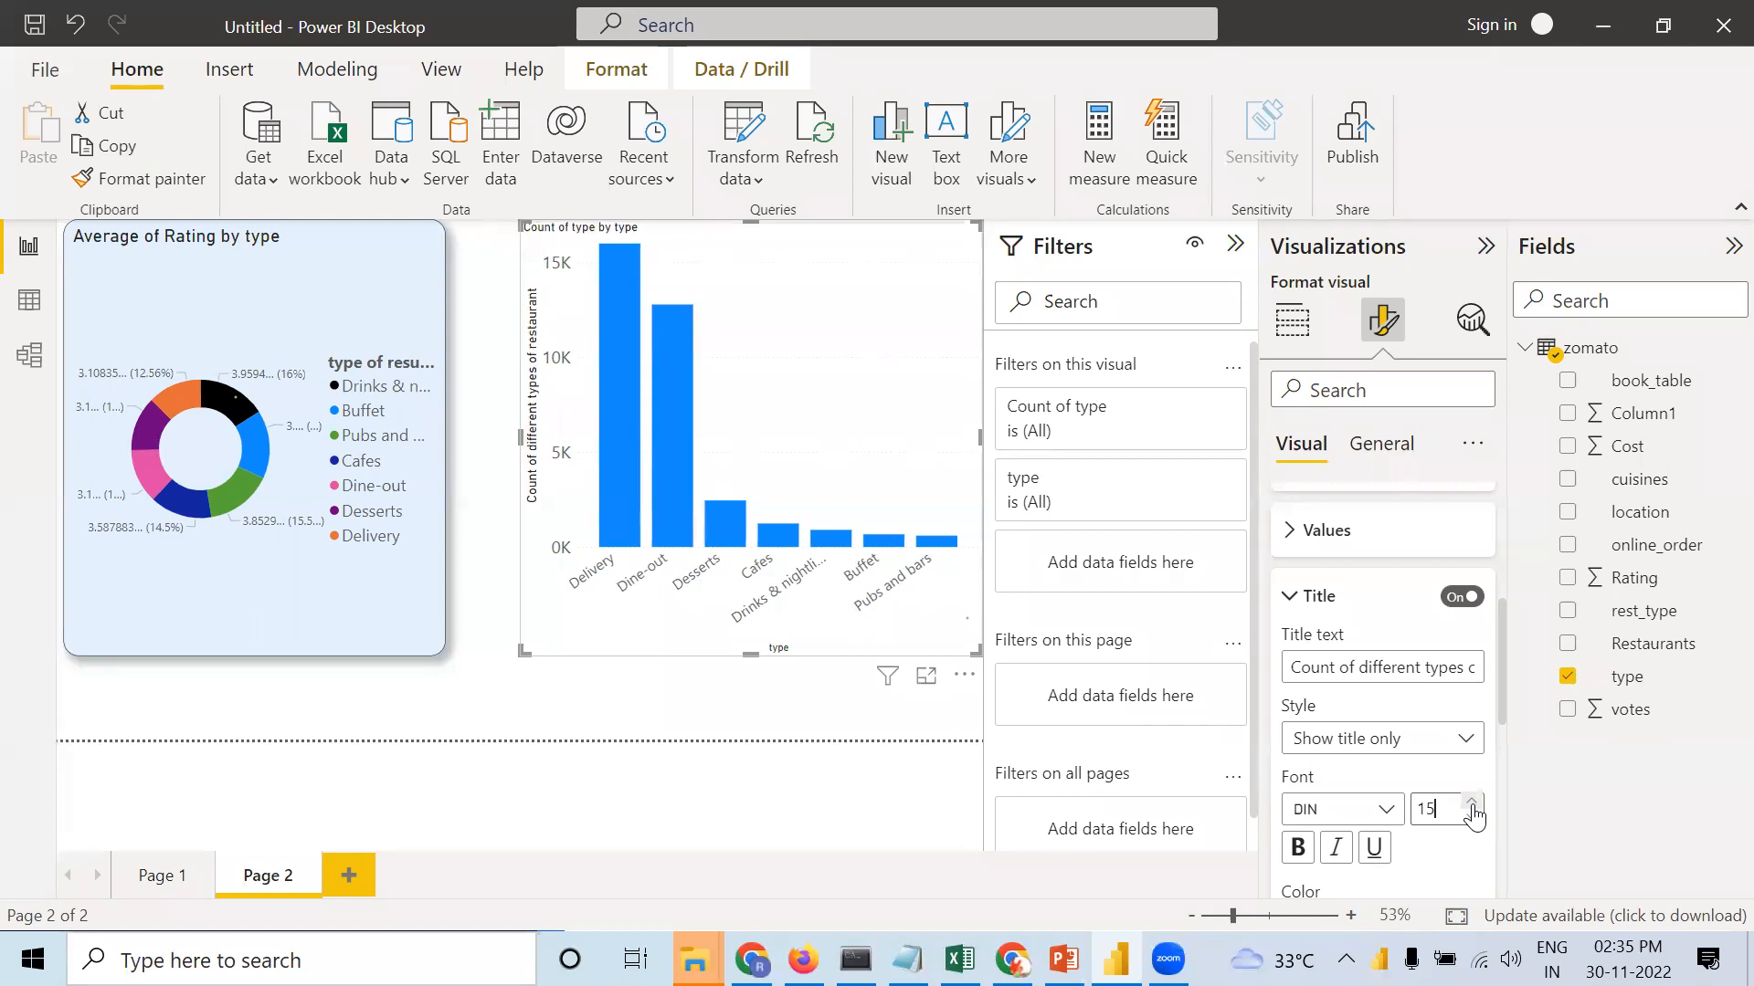
{"action": "left_click", "coordinate": [1471, 805]}
{"action": "left_click", "coordinate": [1472, 806]}
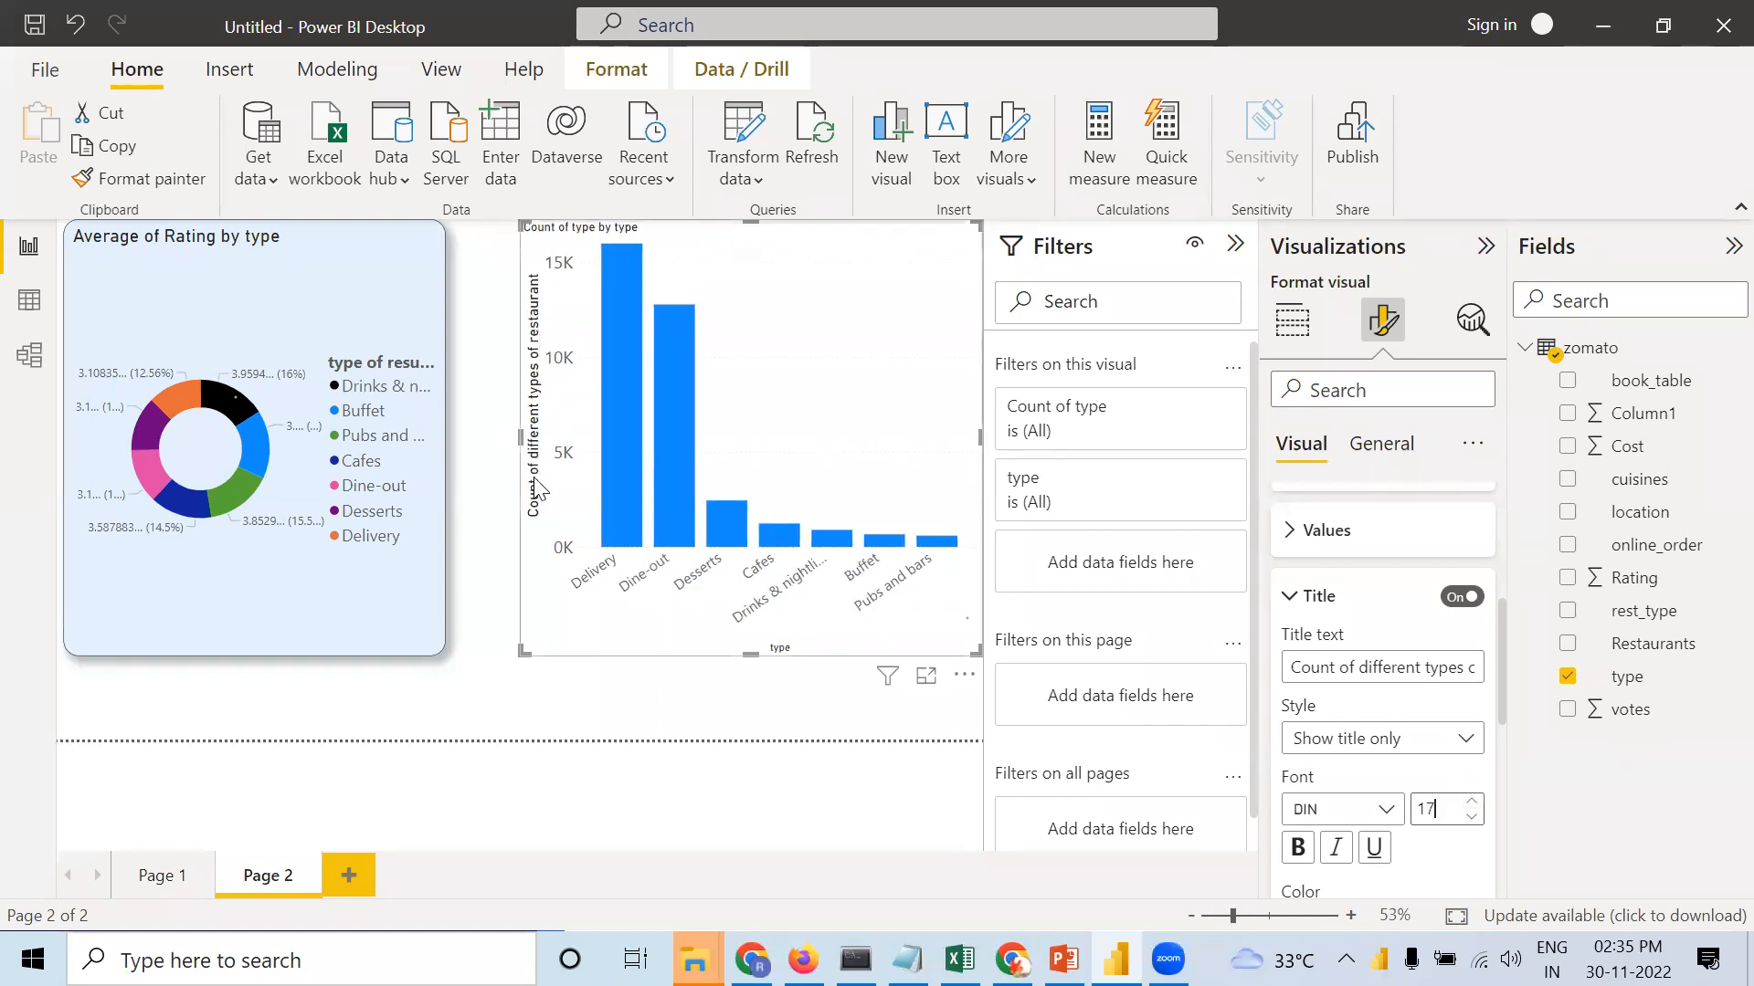
Increase the font size of the column chart's X-axis title to 22.
{"action": "left_click", "coordinate": [1302, 598]}
{"action": "left_click", "coordinate": [1298, 539]}
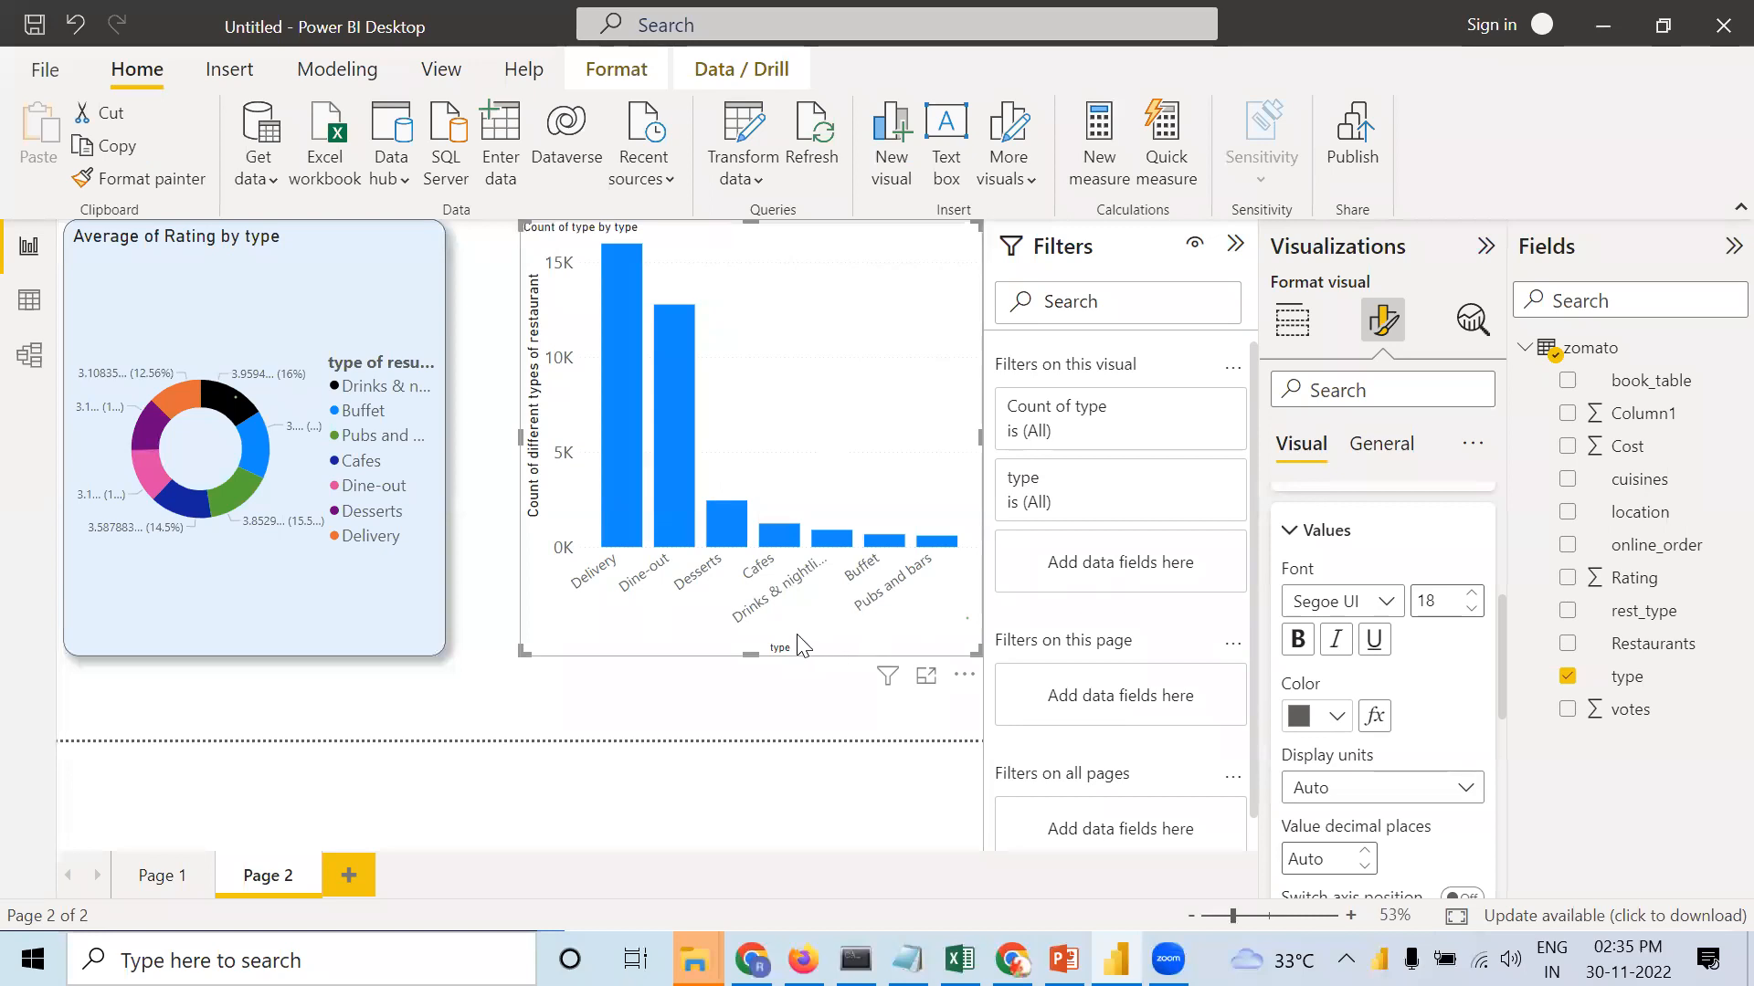
{"action": "left_click", "coordinate": [1295, 536]}
{"action": "scroll", "coordinate": [1295, 541], "scroll_direction": "up", "scroll_amount": 5}
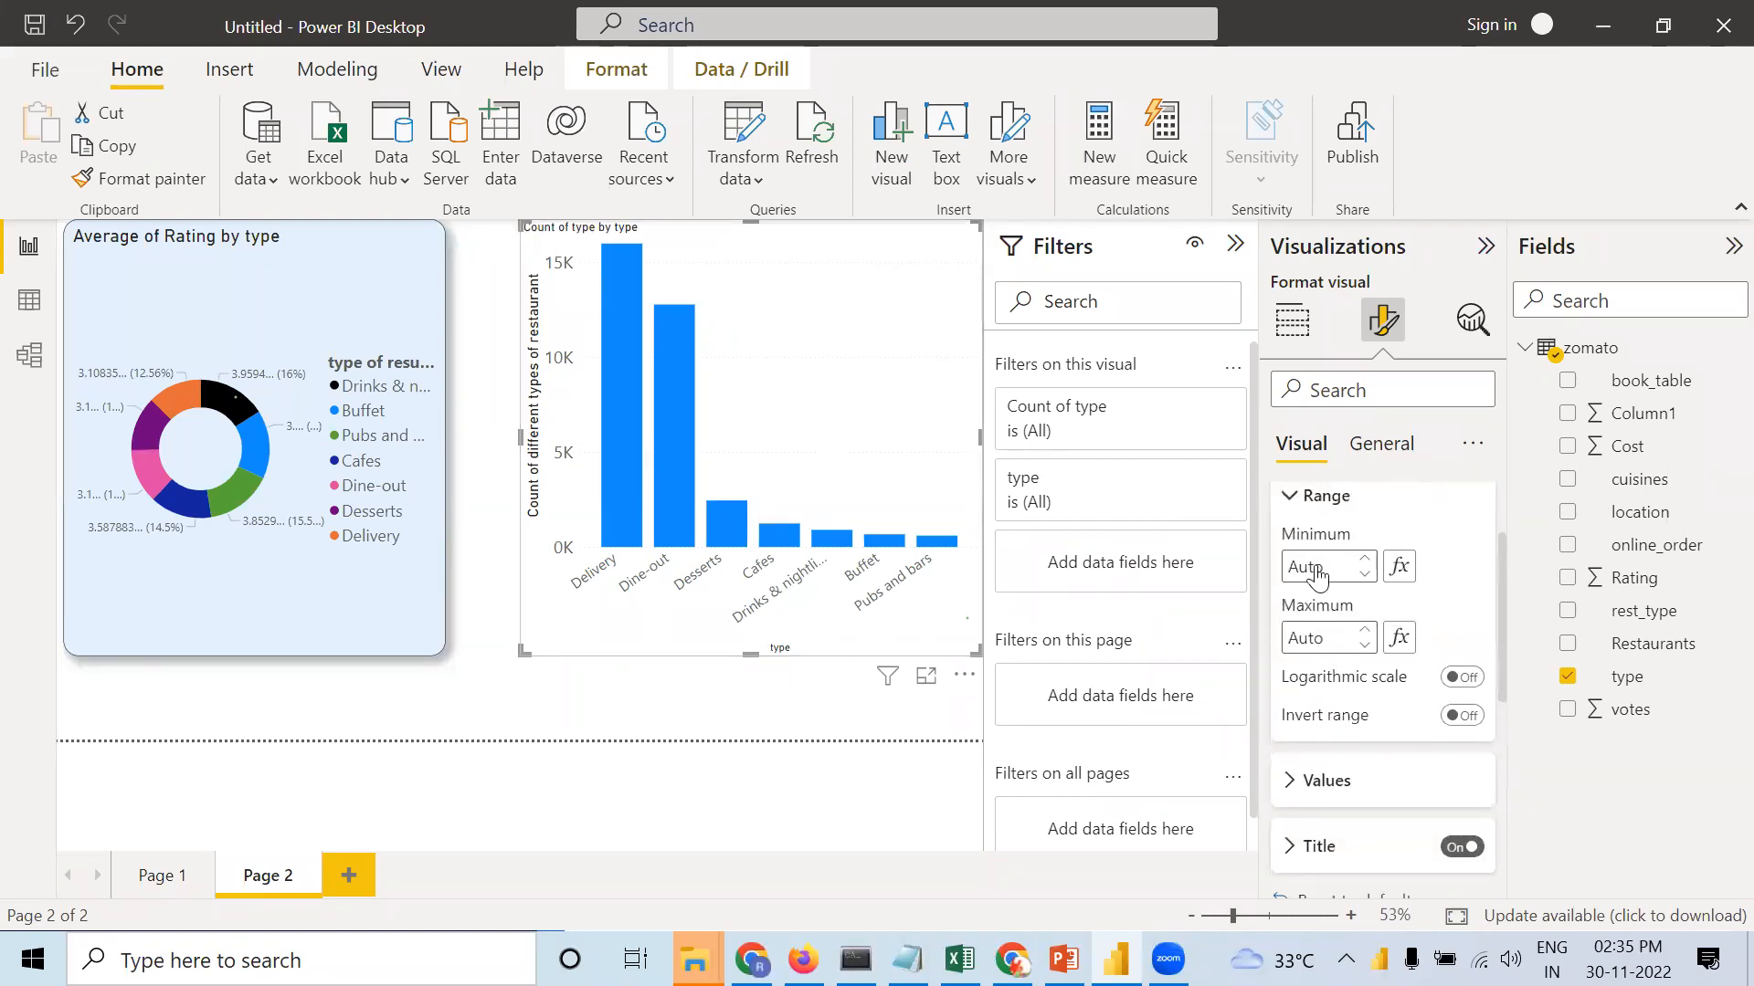
{"action": "left_click", "coordinate": [1277, 512]}
{"action": "scroll", "coordinate": [1288, 712], "scroll_direction": "down", "scroll_amount": 4}
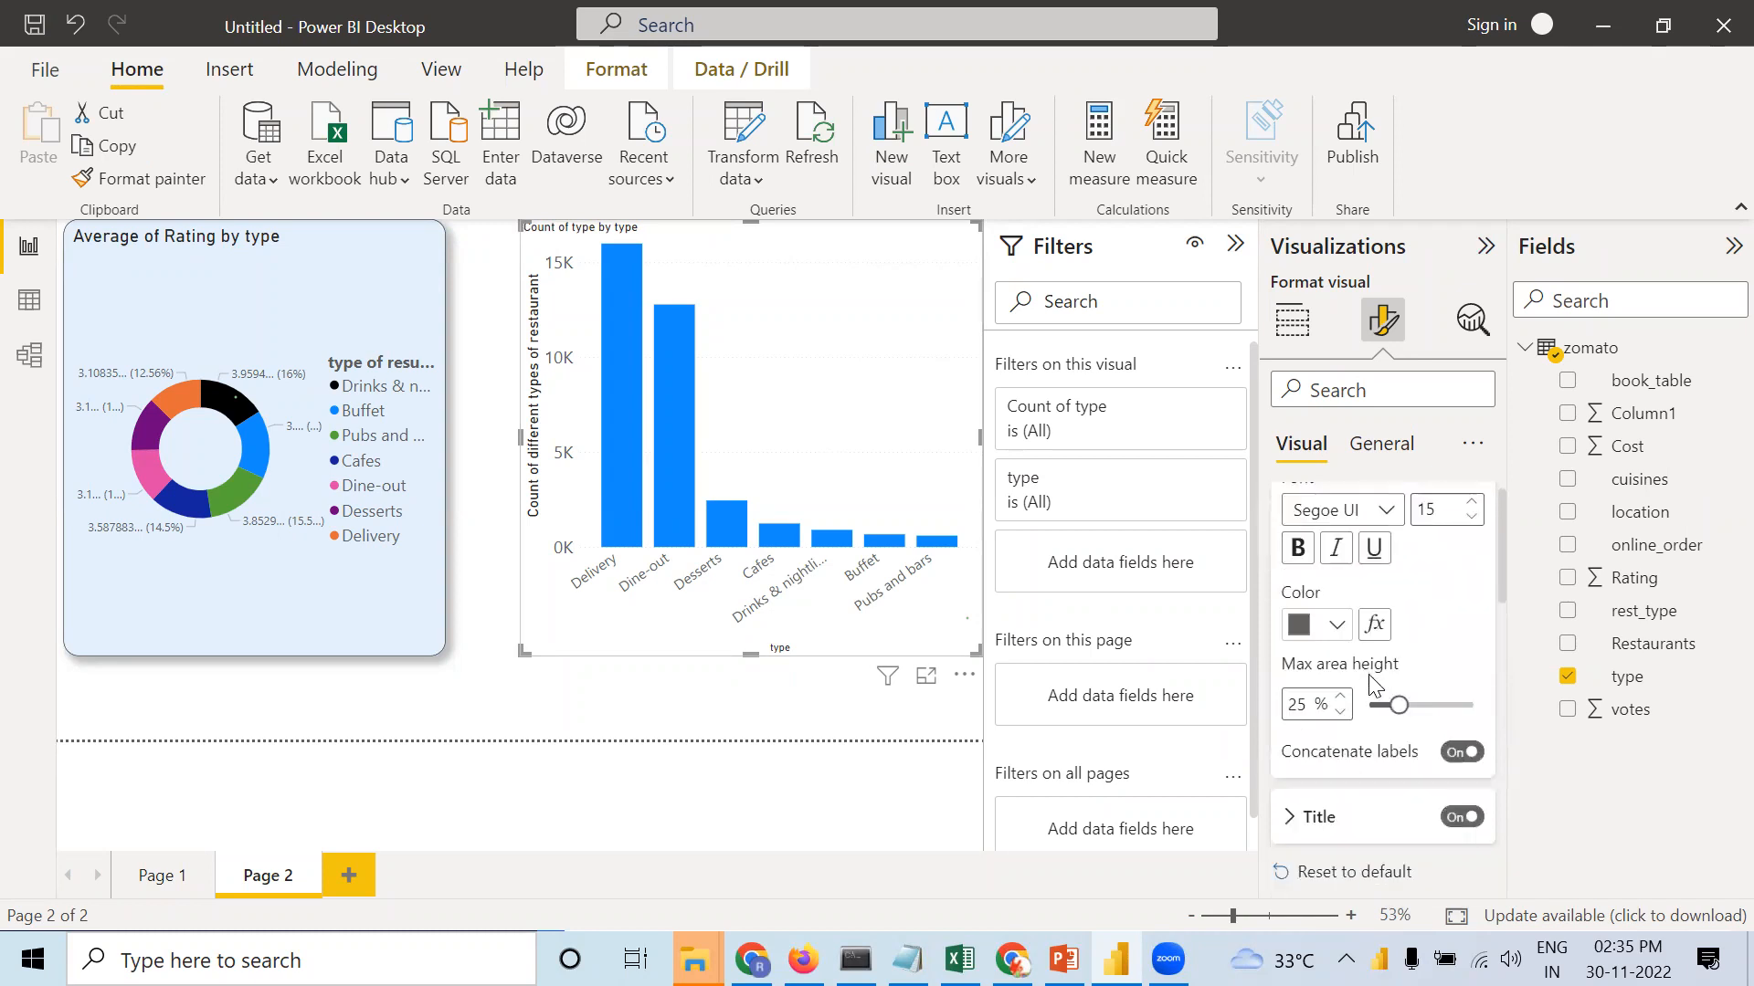
{"action": "scroll", "coordinate": [1294, 710], "scroll_direction": "up", "scroll_amount": 1}
{"action": "left_click", "coordinate": [1293, 704]}
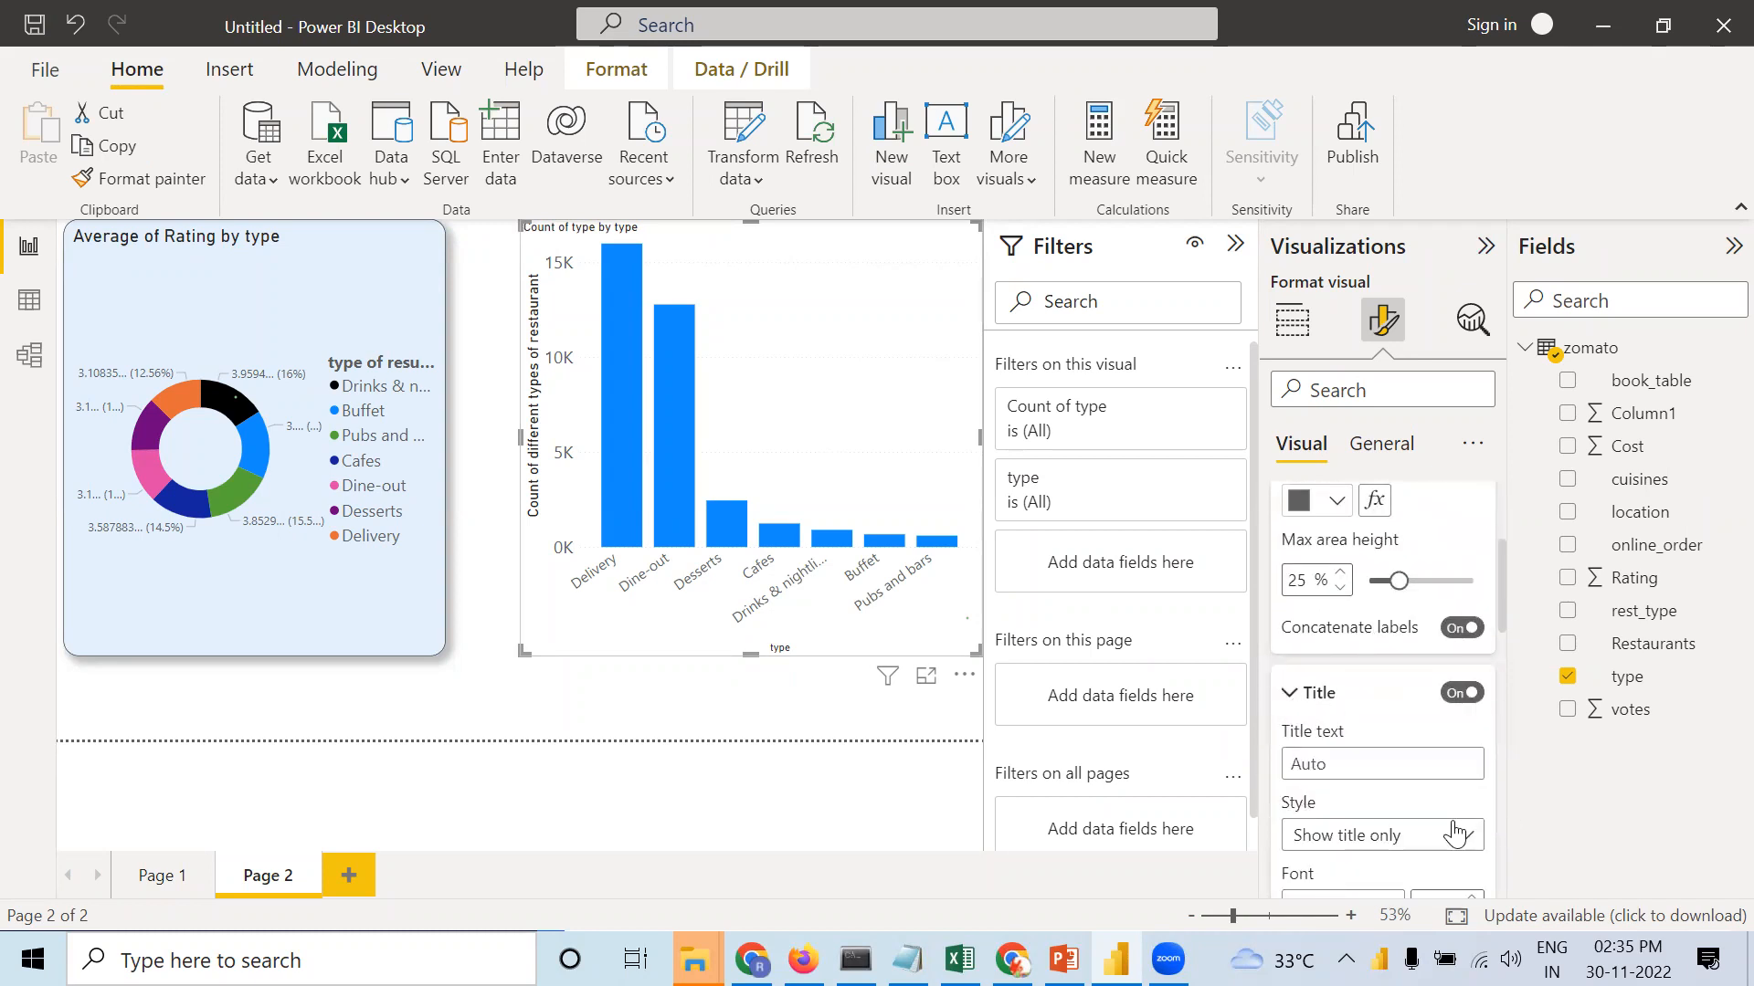
{"action": "scroll", "coordinate": [1465, 756], "scroll_direction": "down", "scroll_amount": 2}
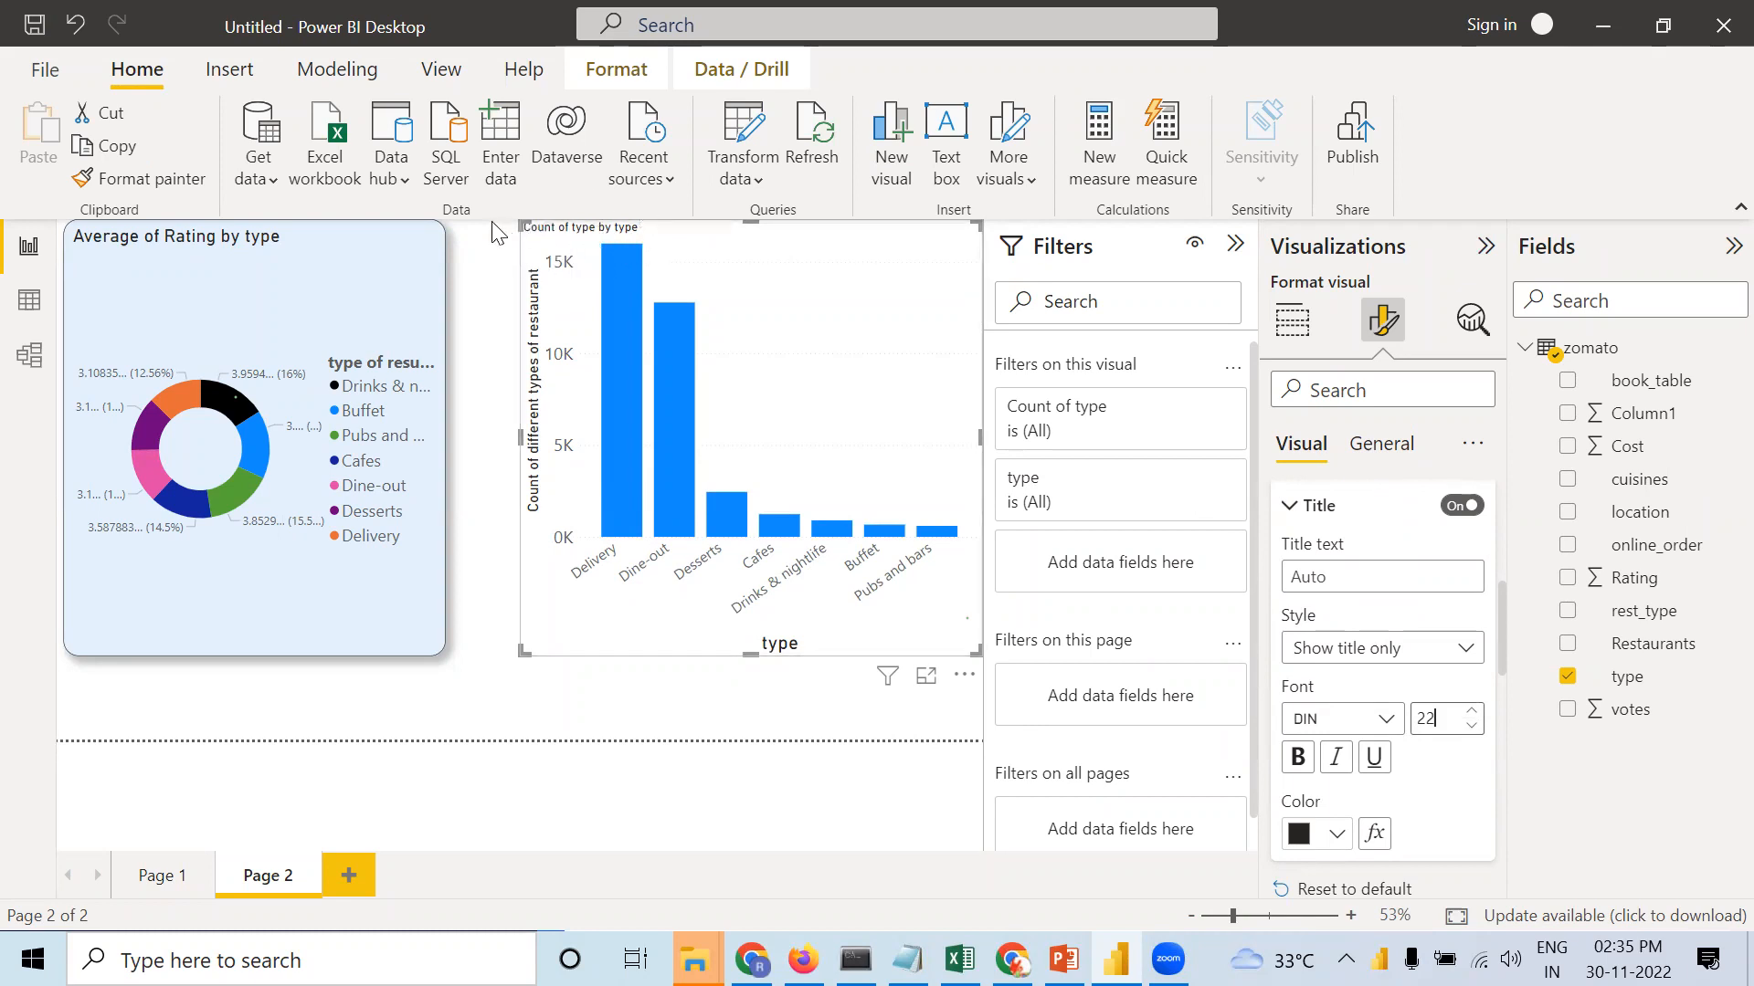
Keep the column chart's main title on and increase its font size to 22.
{"action": "left_click", "coordinate": [1385, 446]}
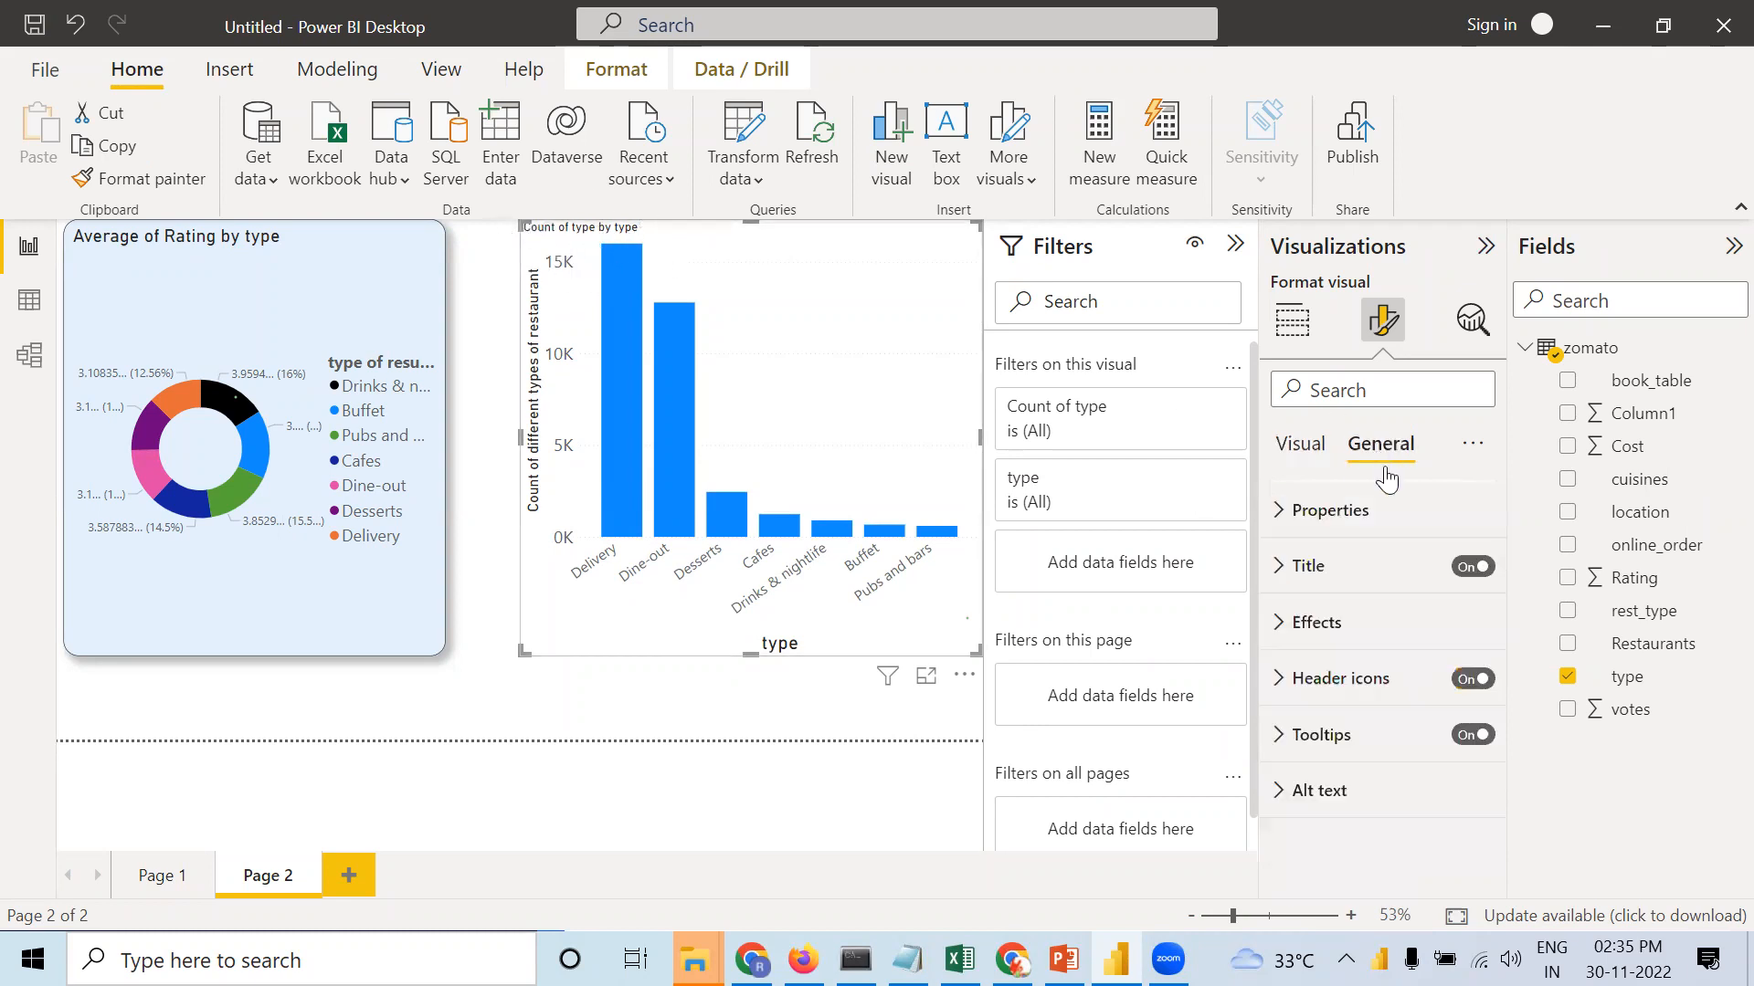
{"action": "left_click", "coordinate": [1471, 570]}
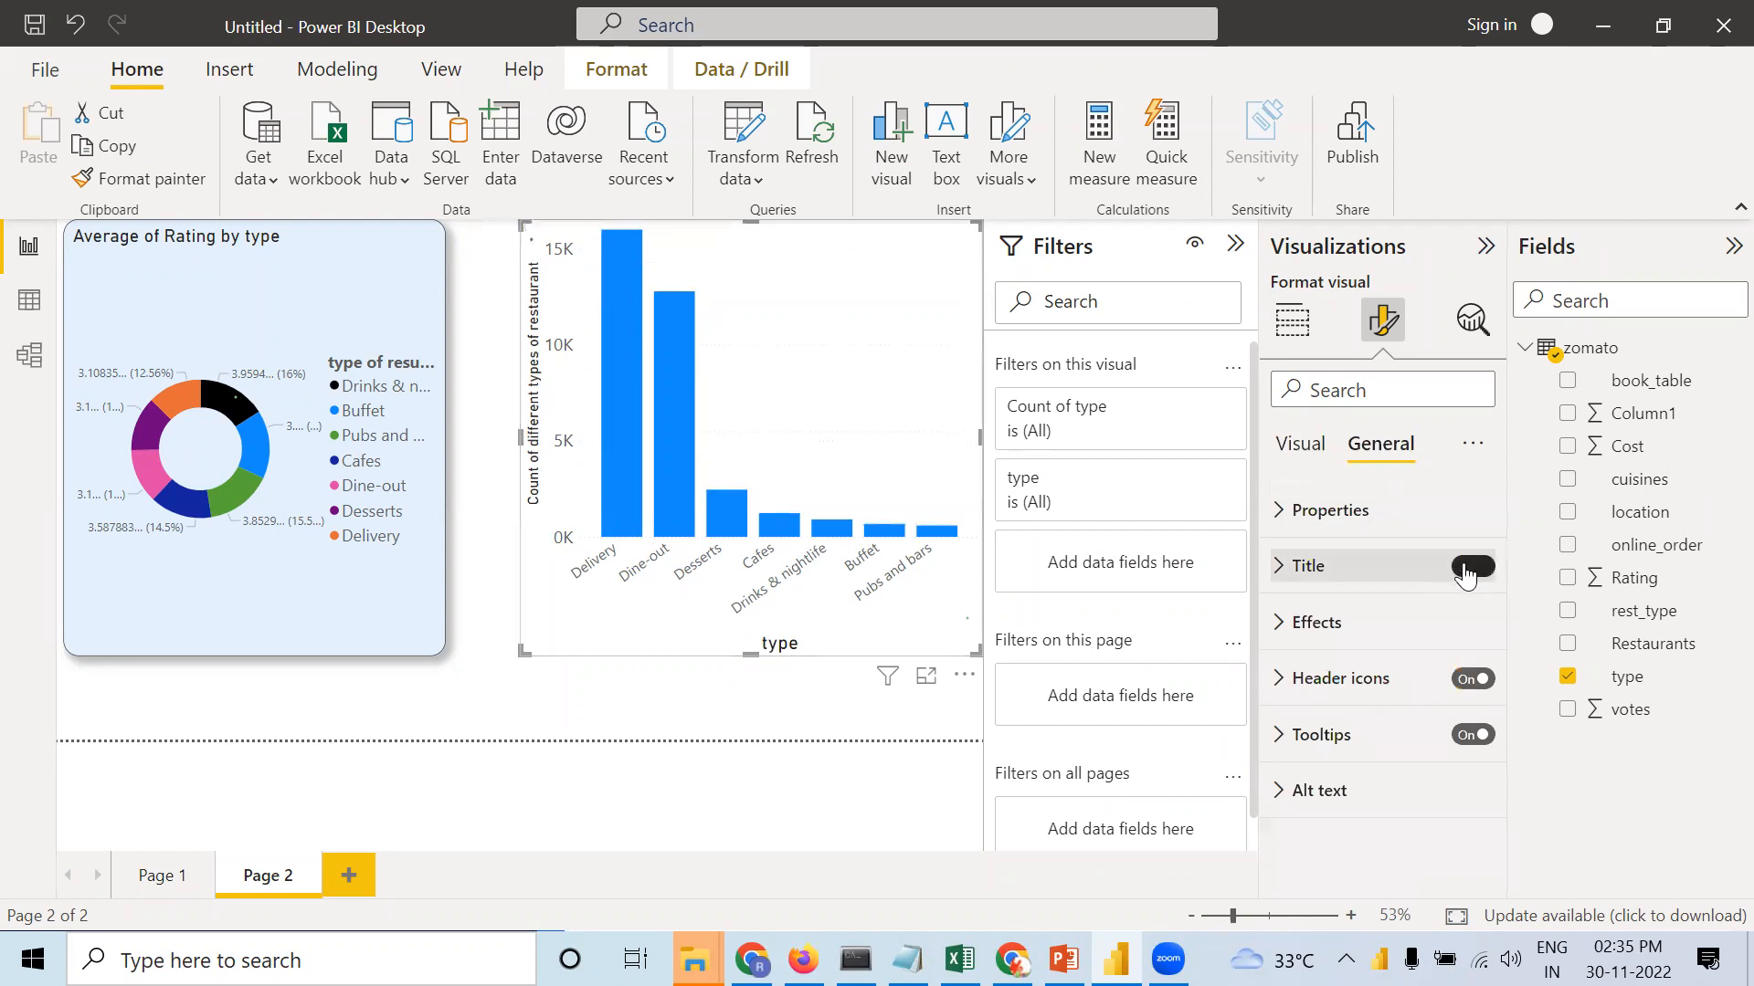
{"action": "left_click", "coordinate": [1468, 568]}
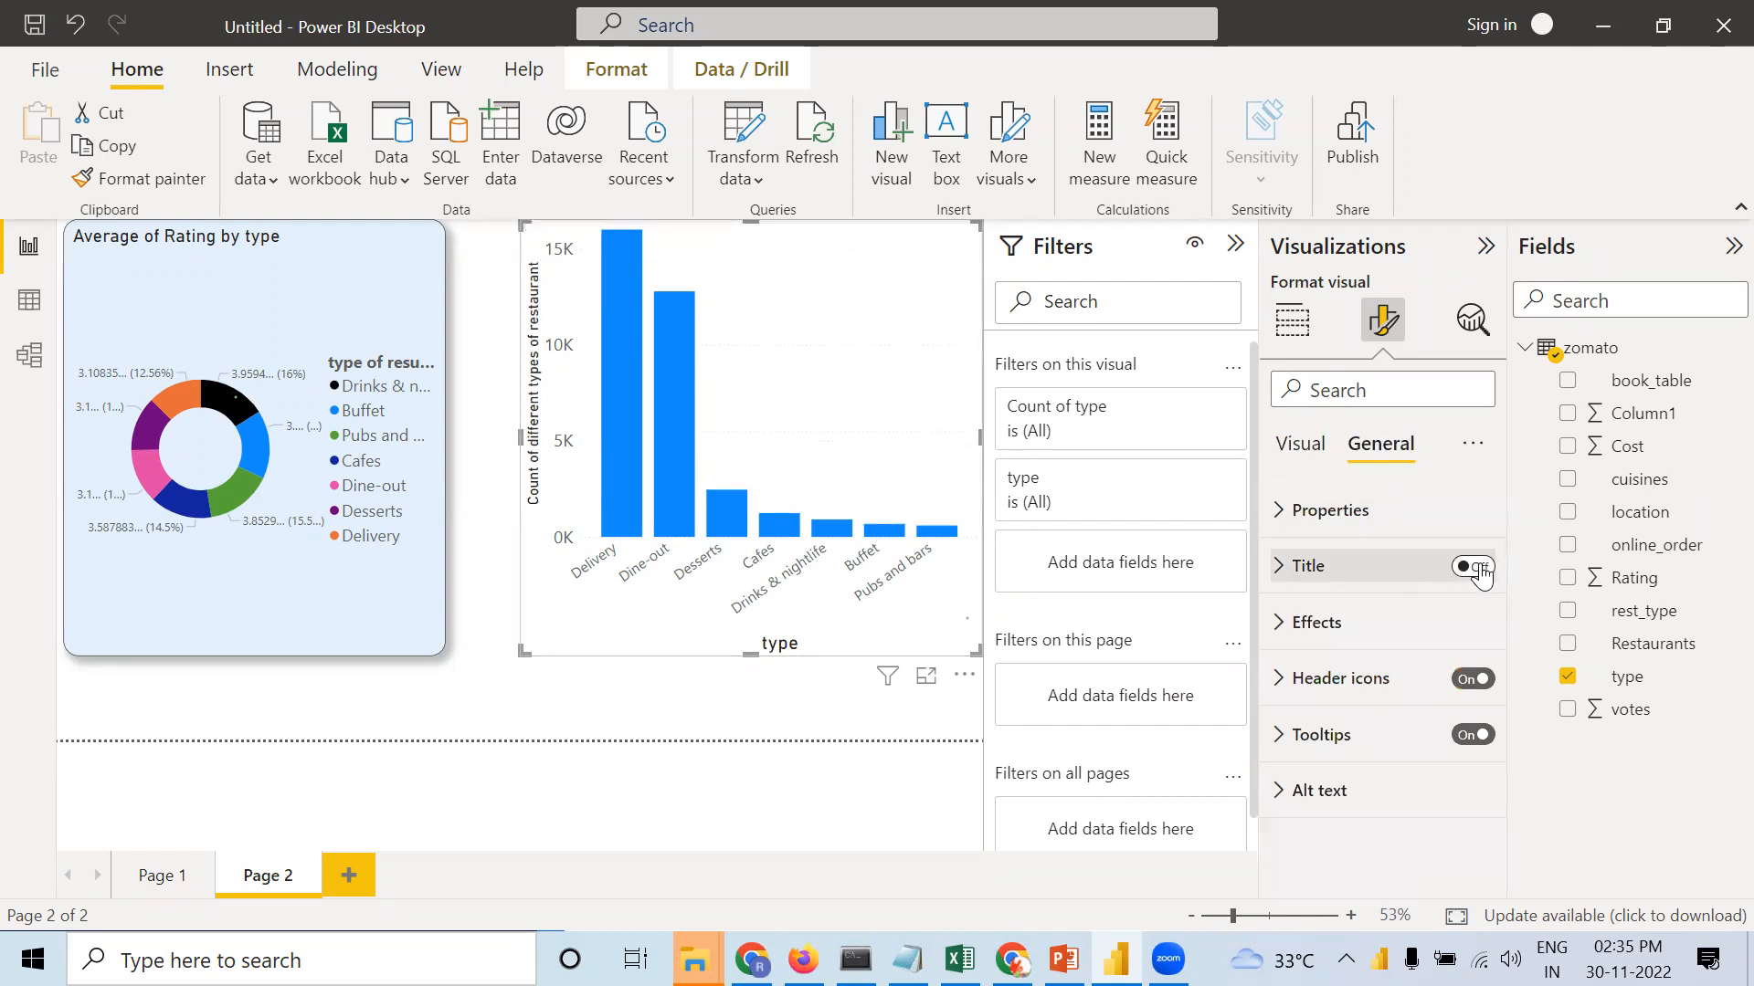
{"action": "left_click", "coordinate": [1275, 570]}
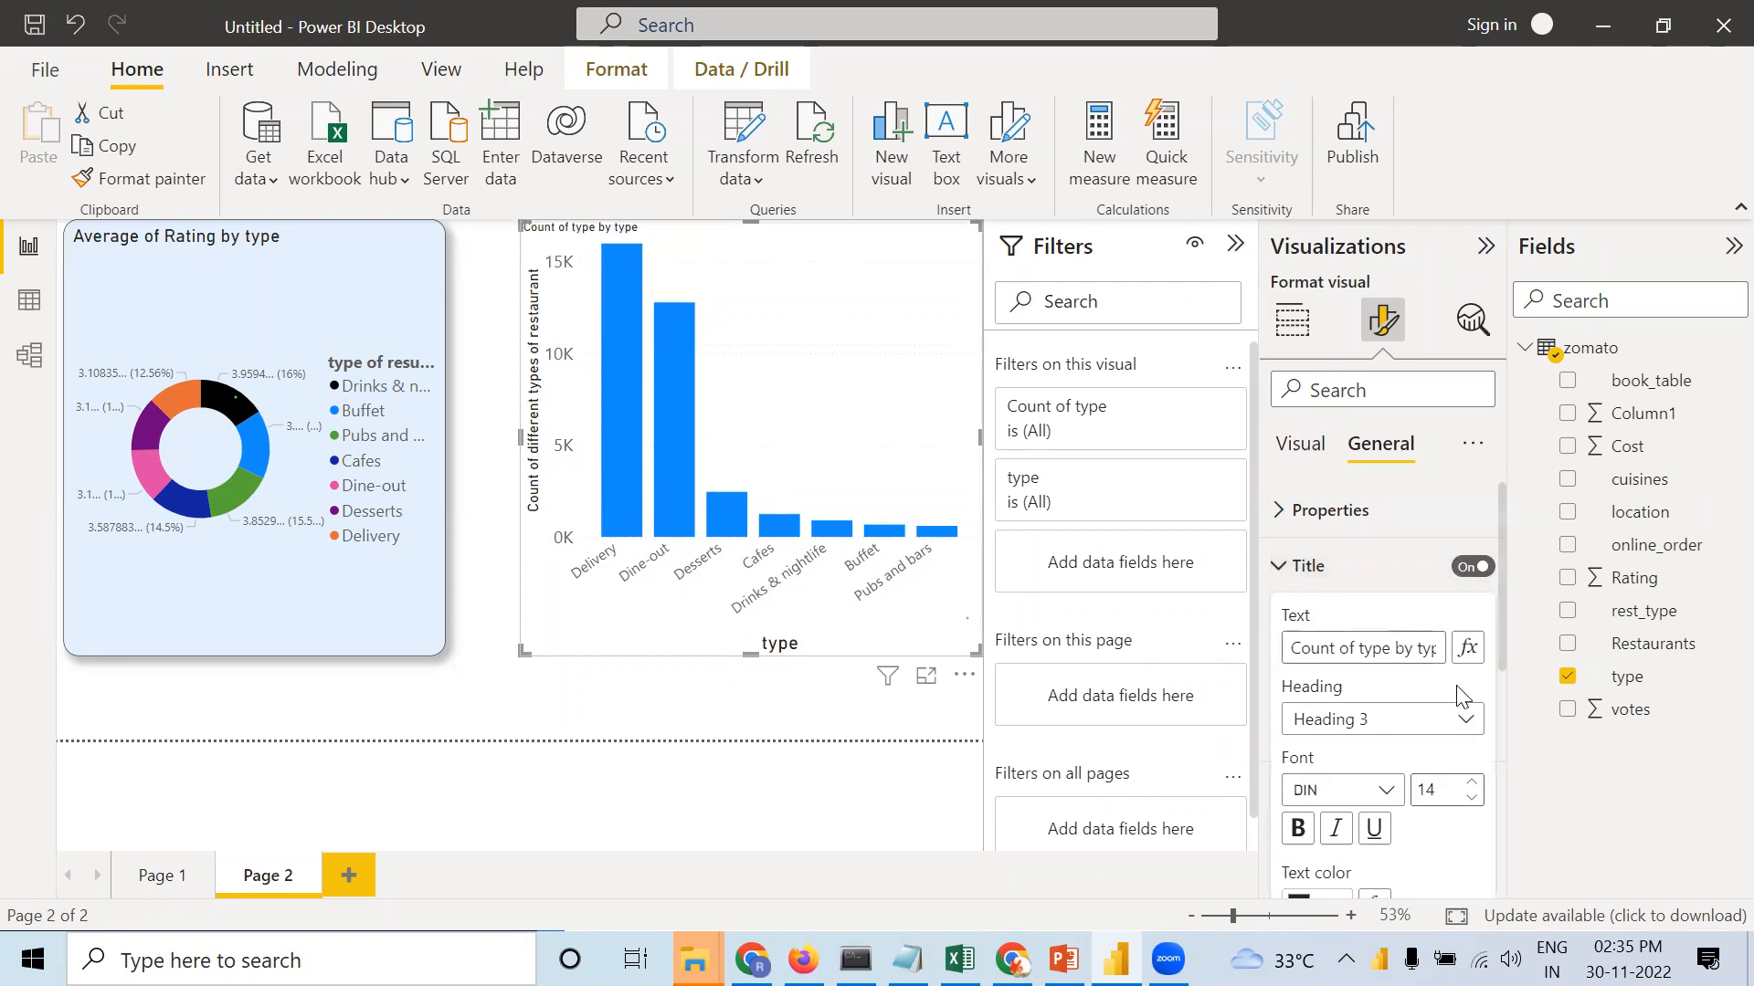
{"action": "left_click", "coordinate": [1473, 787]}
{"action": "left_click", "coordinate": [1472, 787]}
{"action": "left_click", "coordinate": [1472, 786]}
{"action": "left_click", "coordinate": [1472, 786]}
{"action": "left_click", "coordinate": [1473, 787]}
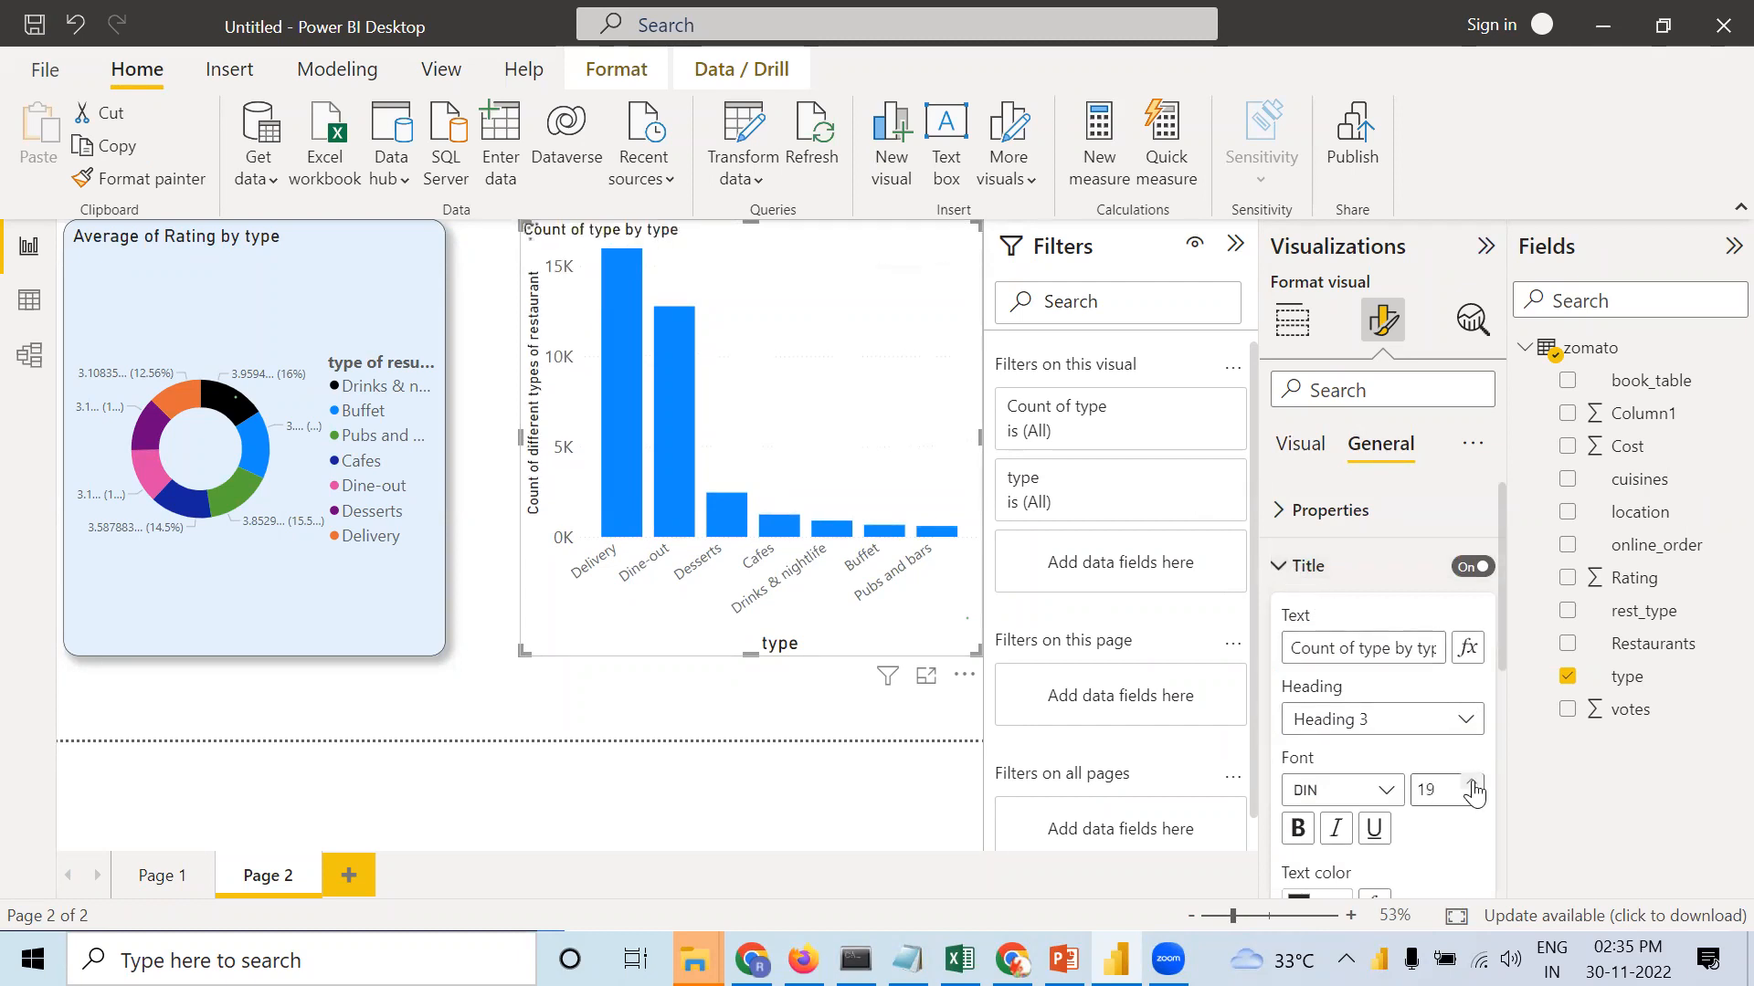
{"action": "left_click", "coordinate": [1472, 786]}
{"action": "left_click", "coordinate": [1472, 786]}
{"action": "left_click", "coordinate": [1472, 786]}
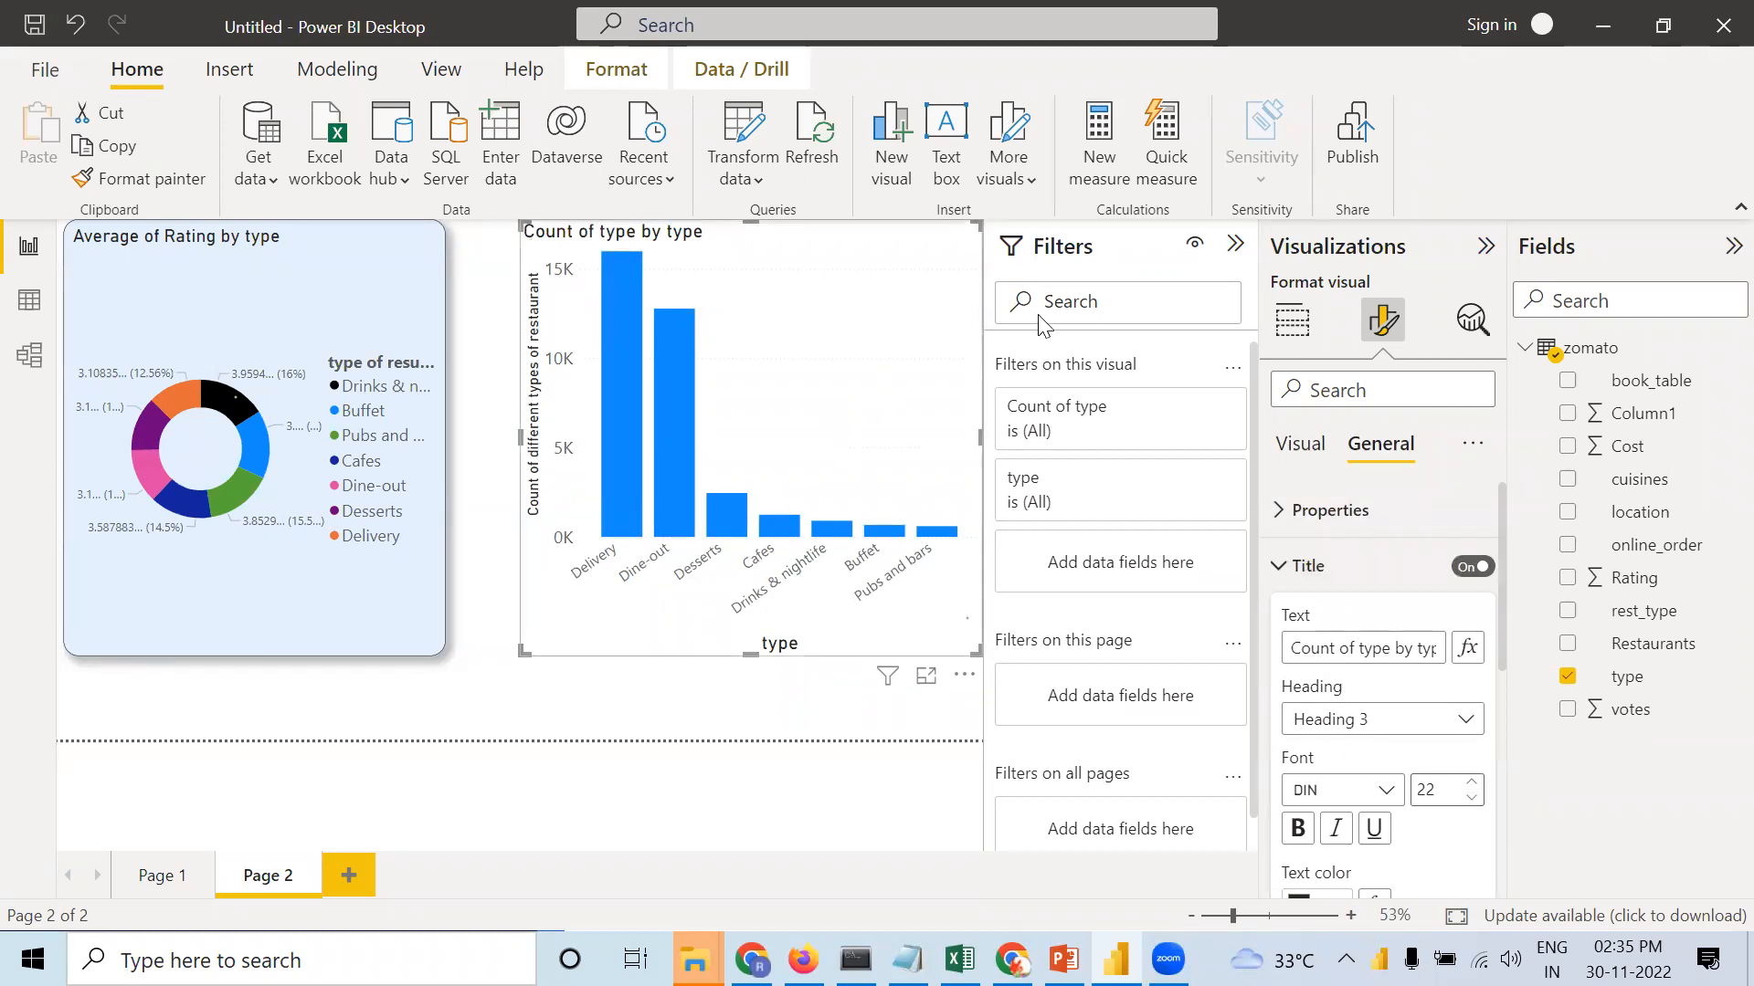
Change the column chart's horizontal gridlines to the Solid style and colour them black.
{"action": "left_click", "coordinate": [1290, 455]}
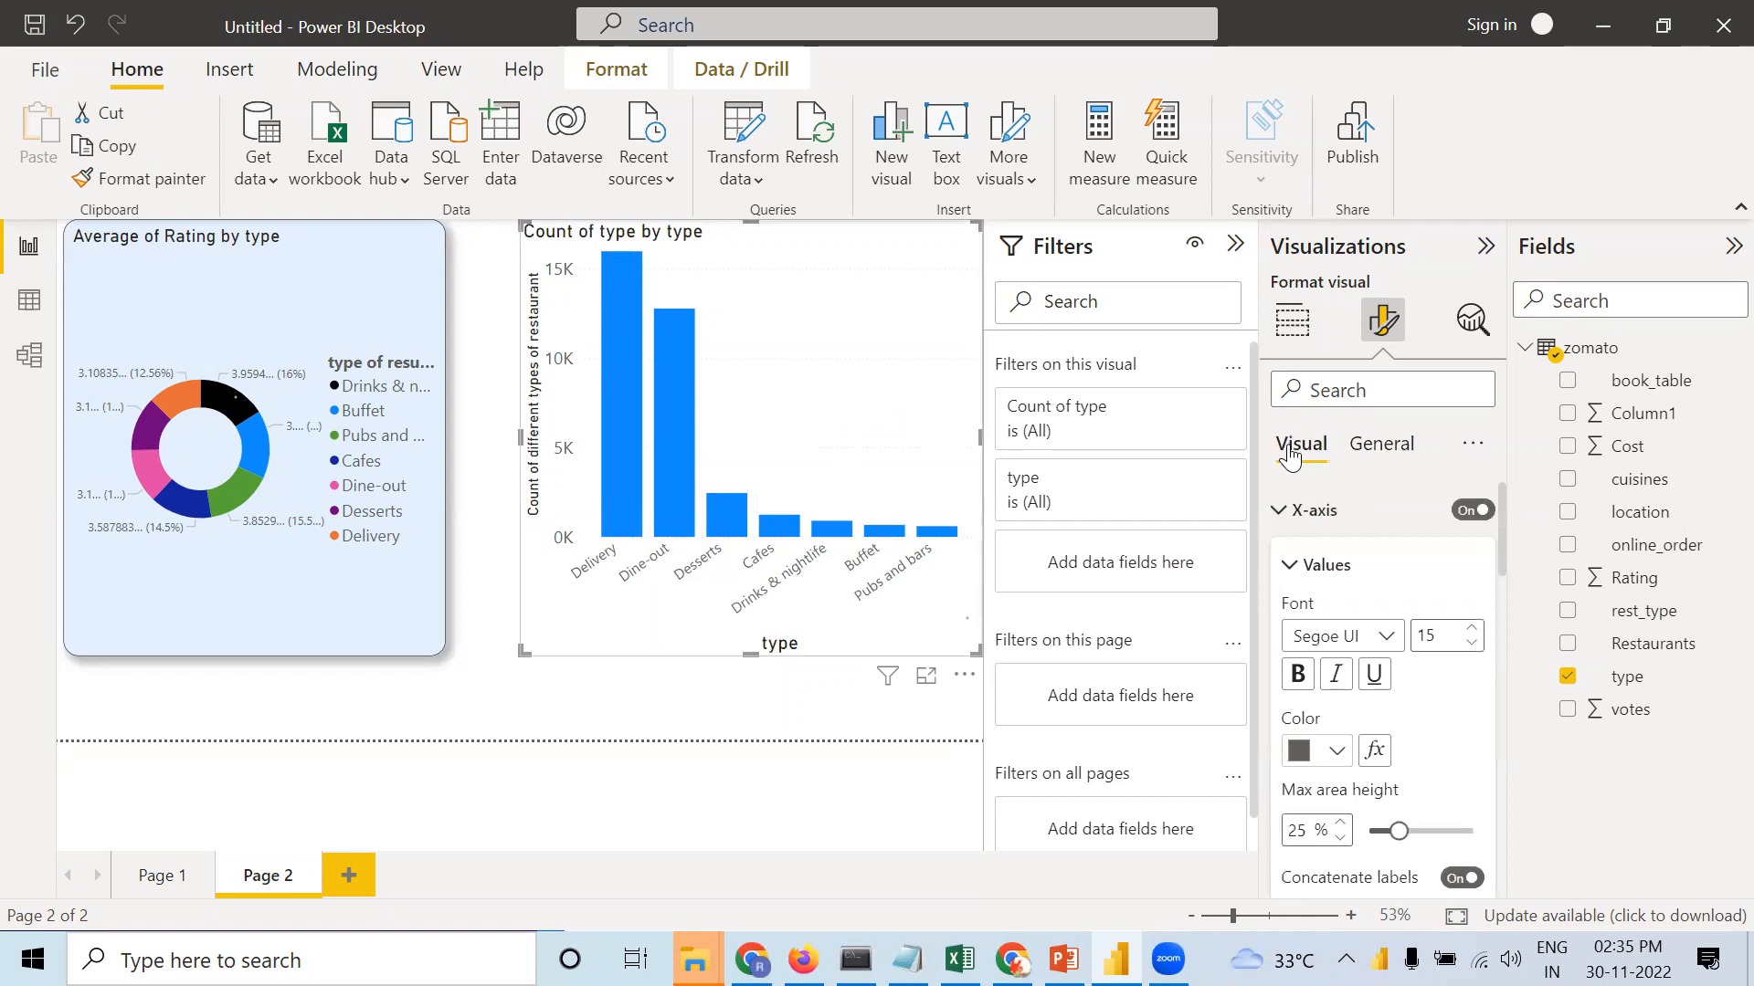
{"action": "left_click", "coordinate": [1278, 510]}
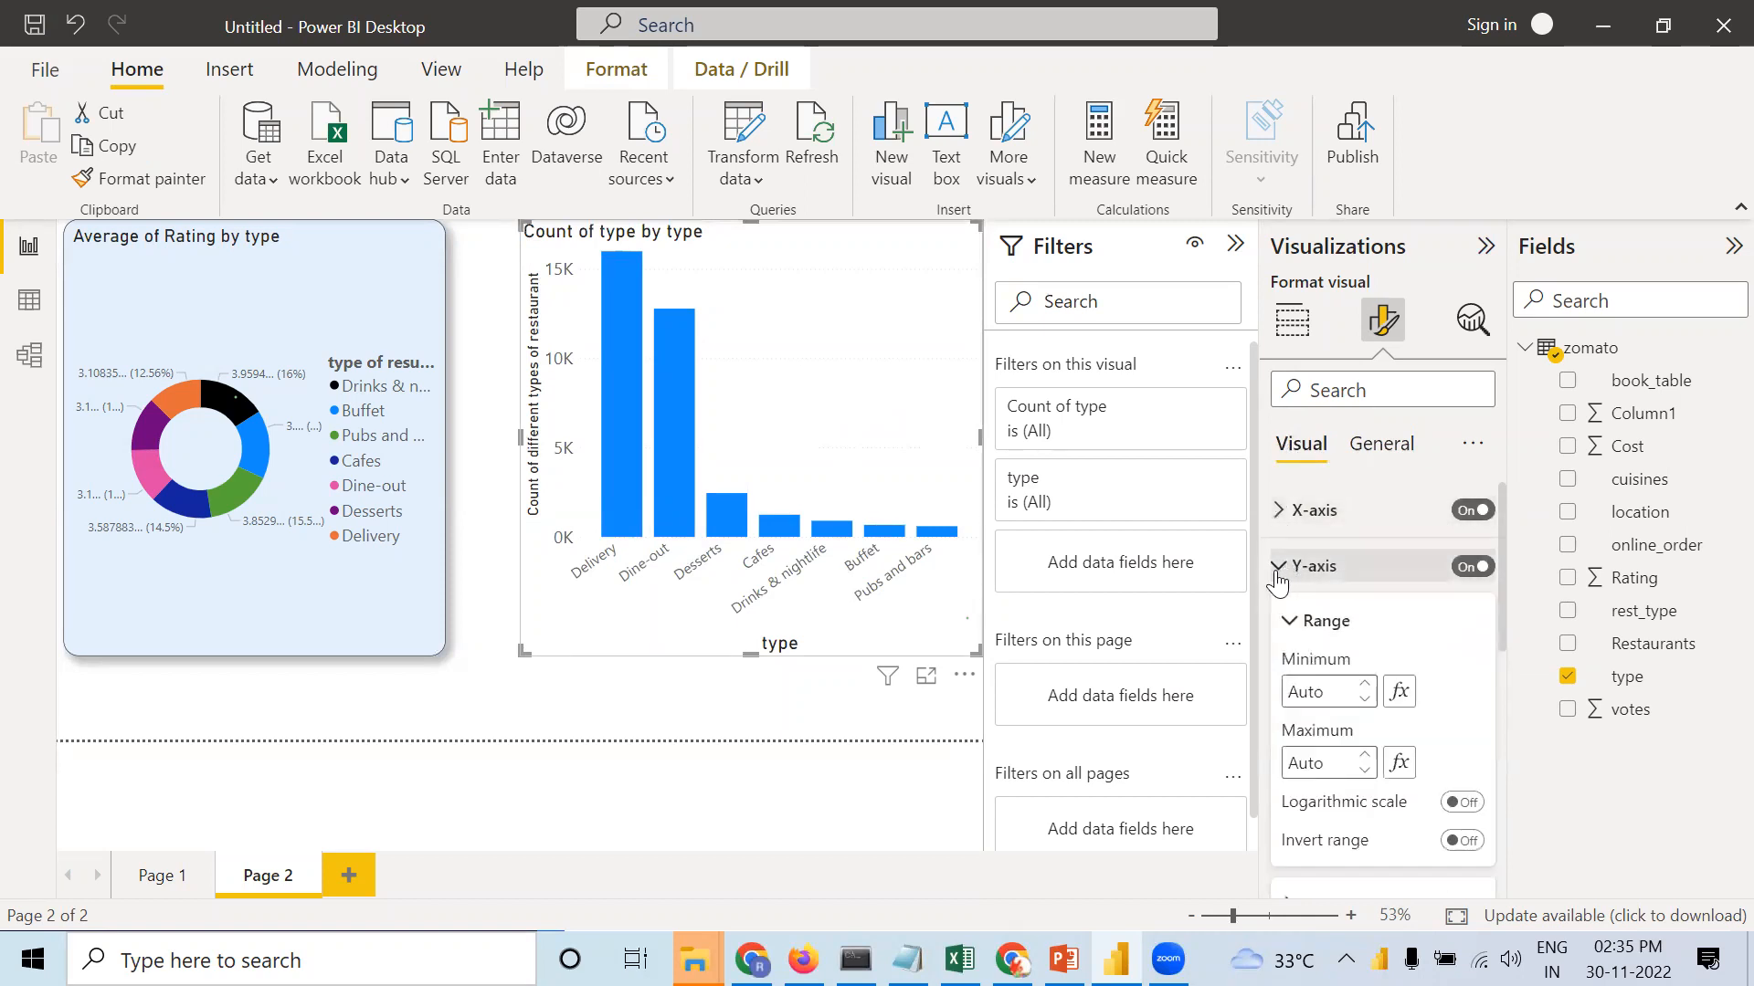
{"action": "left_click", "coordinate": [1278, 568]}
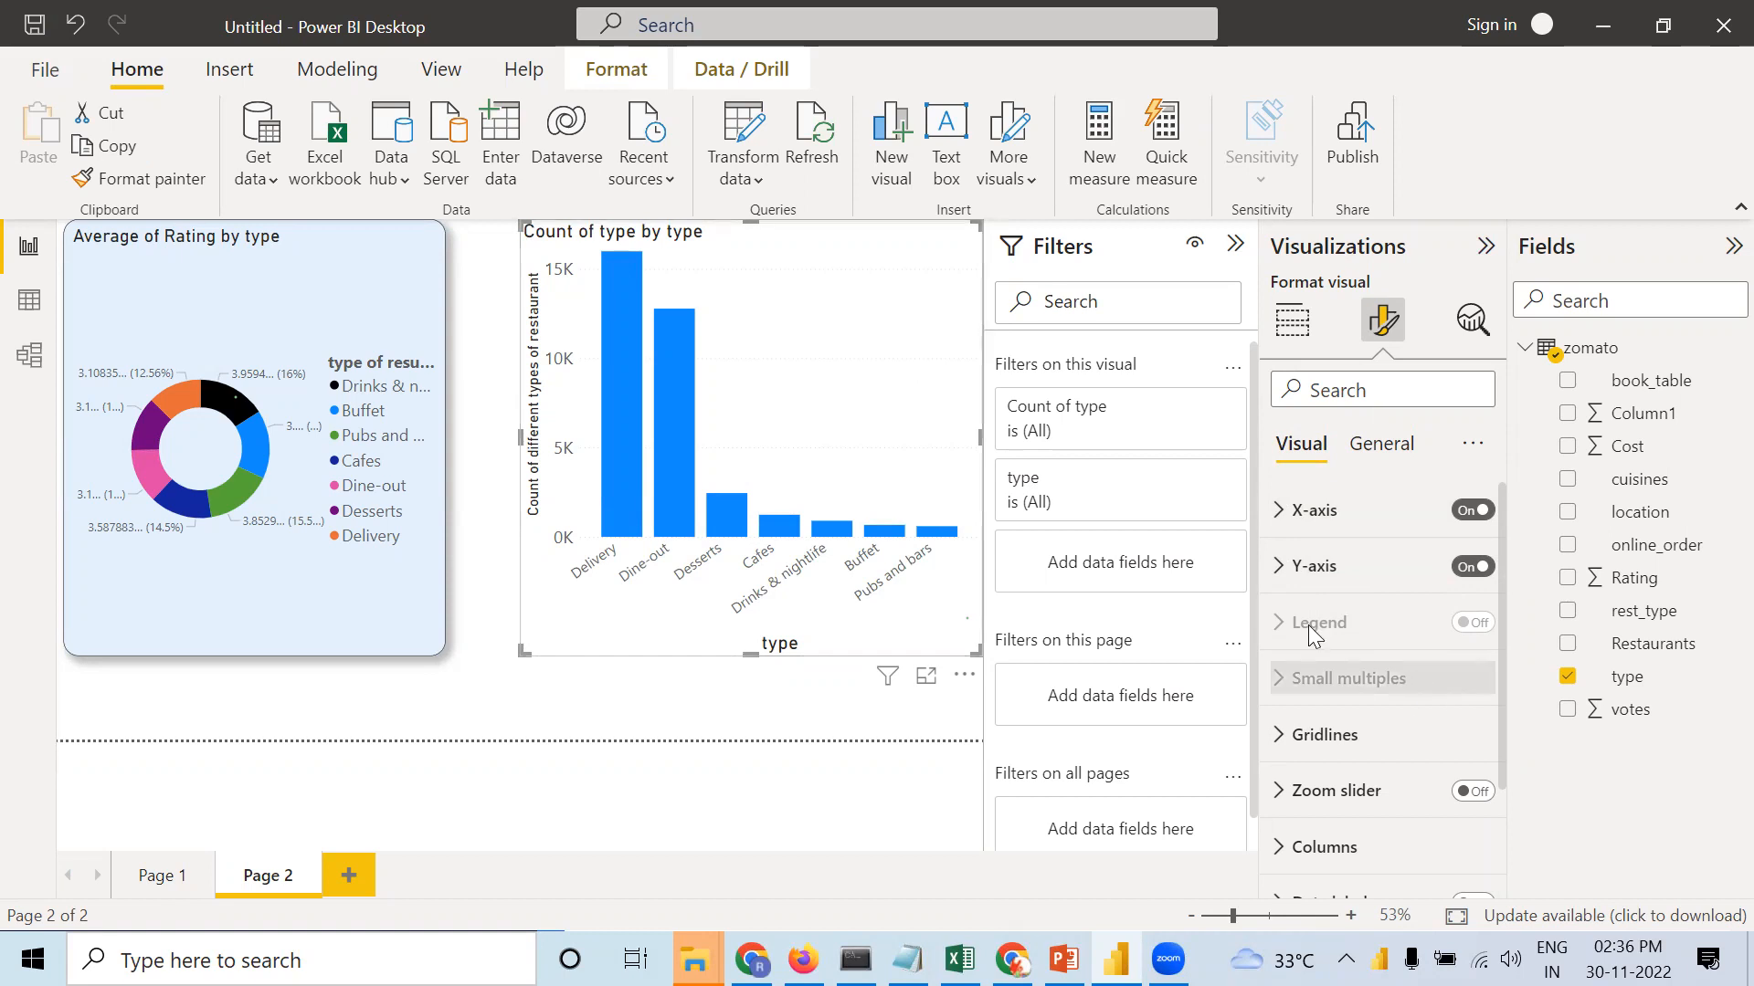
{"action": "left_click", "coordinate": [1281, 747]}
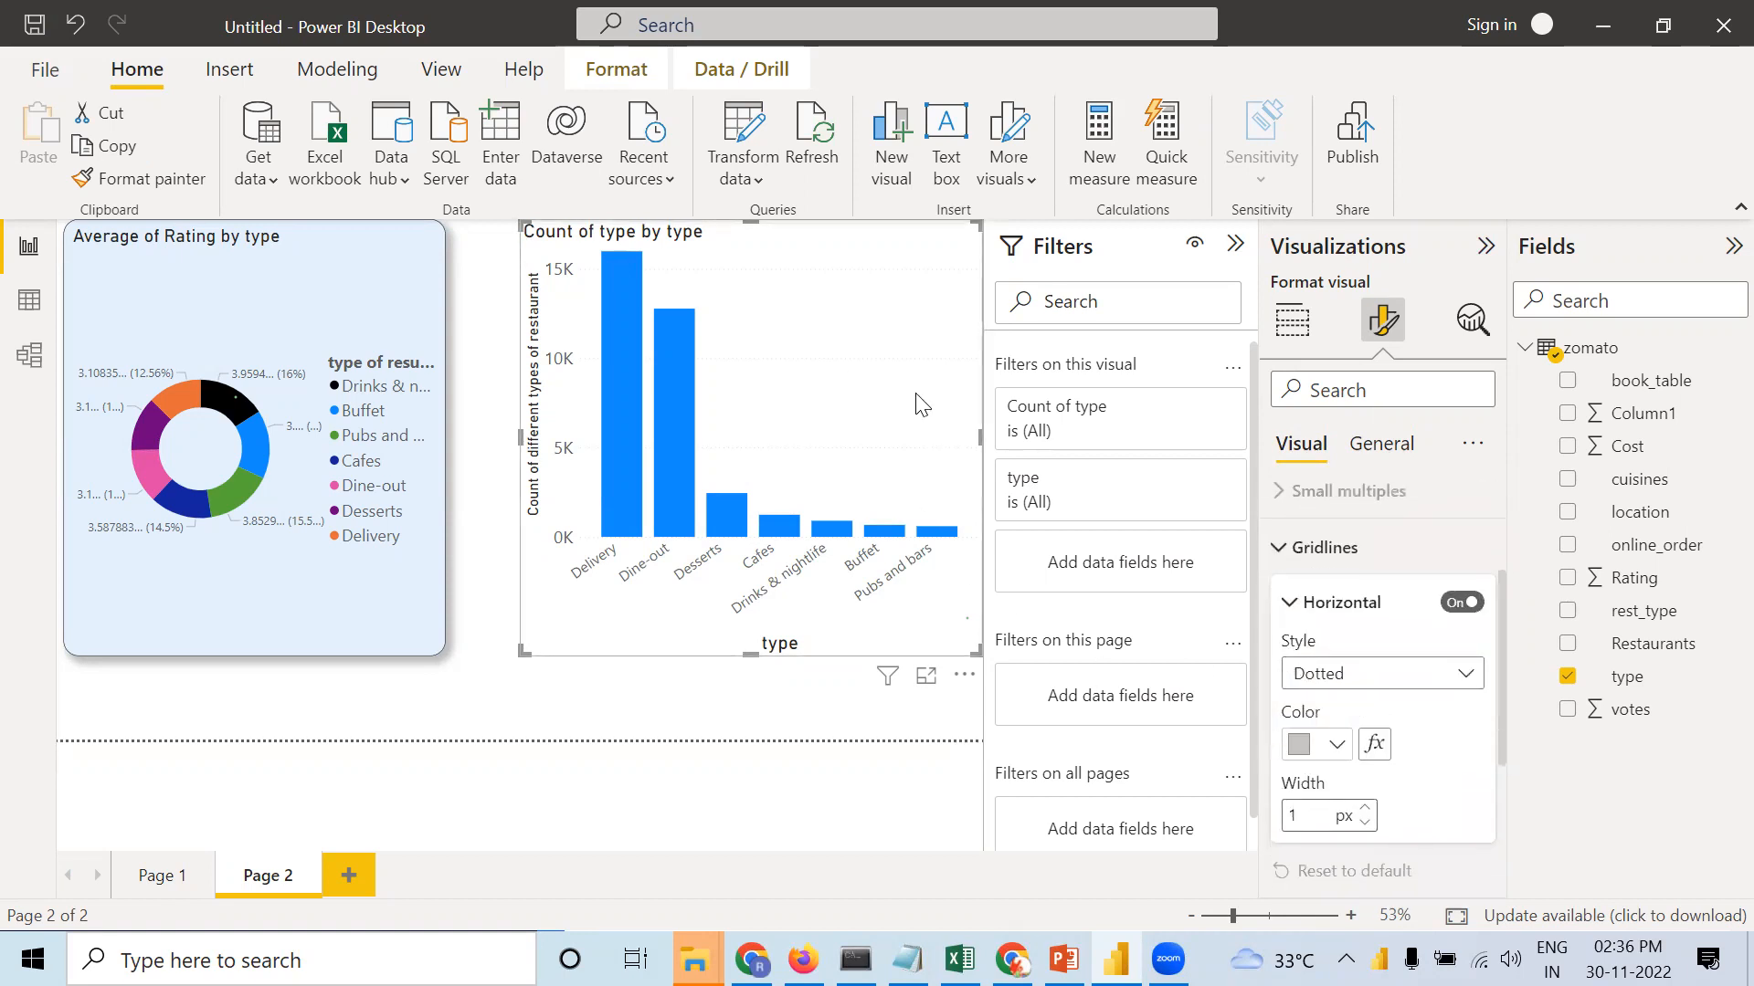
{"action": "left_click", "coordinate": [1466, 677]}
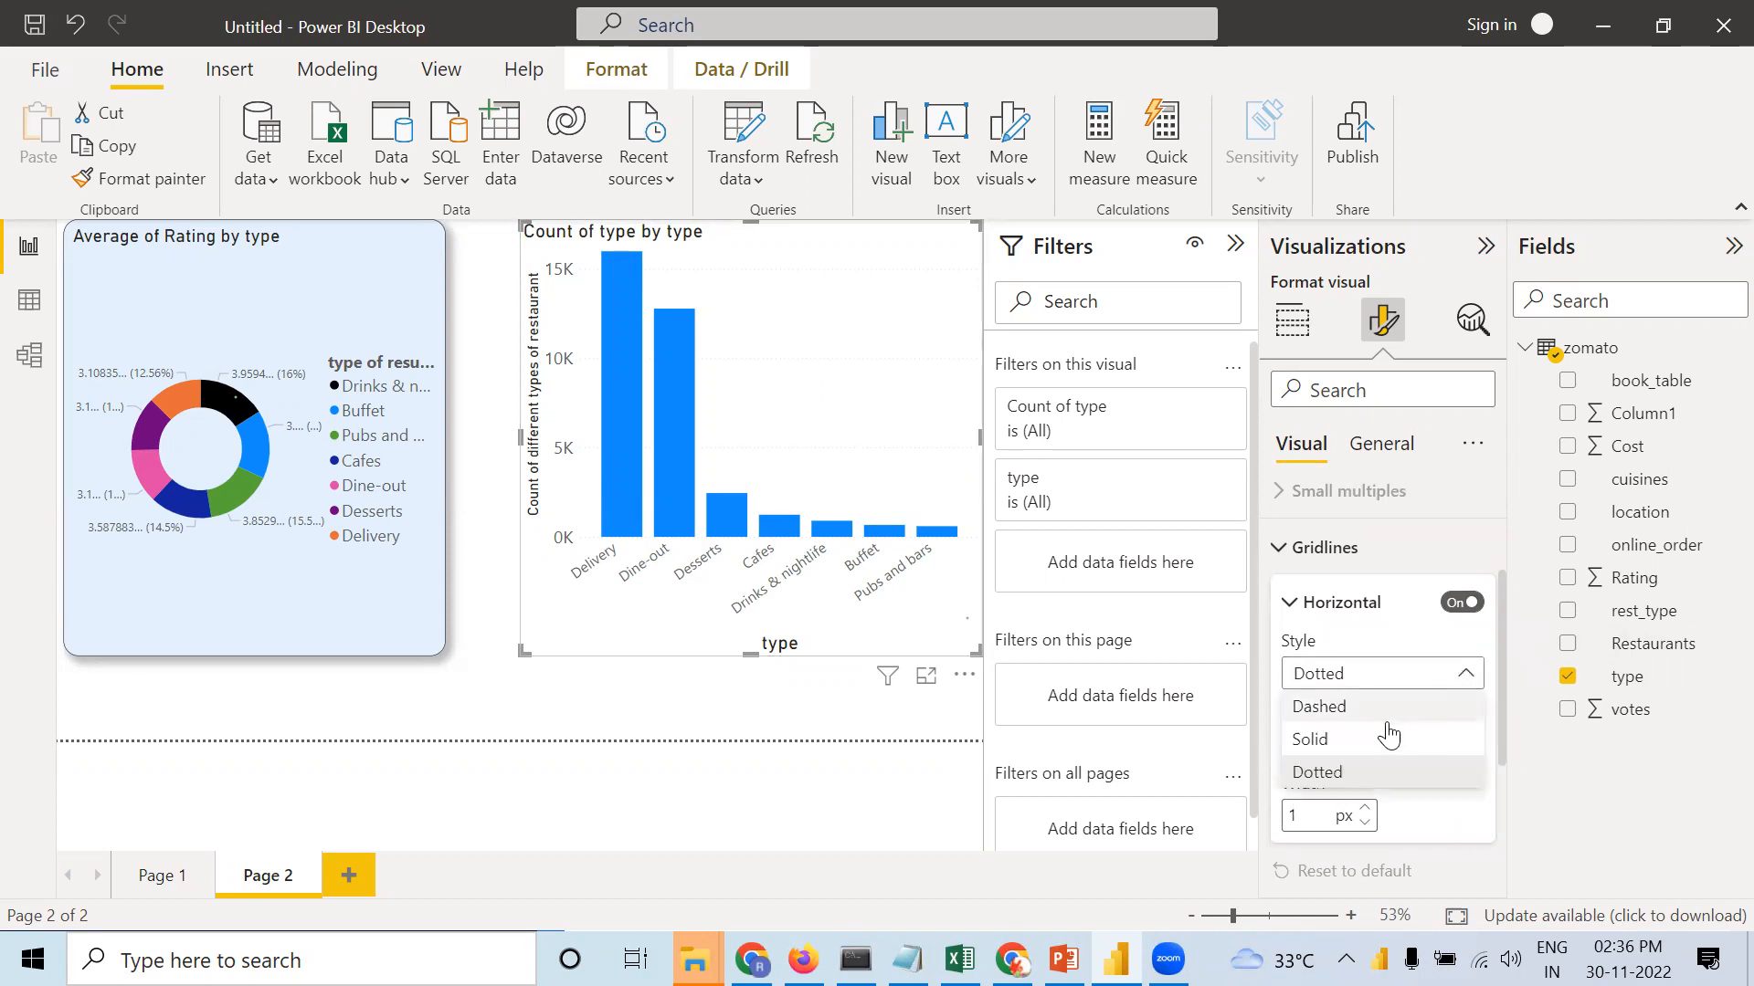
{"action": "left_click", "coordinate": [1379, 743]}
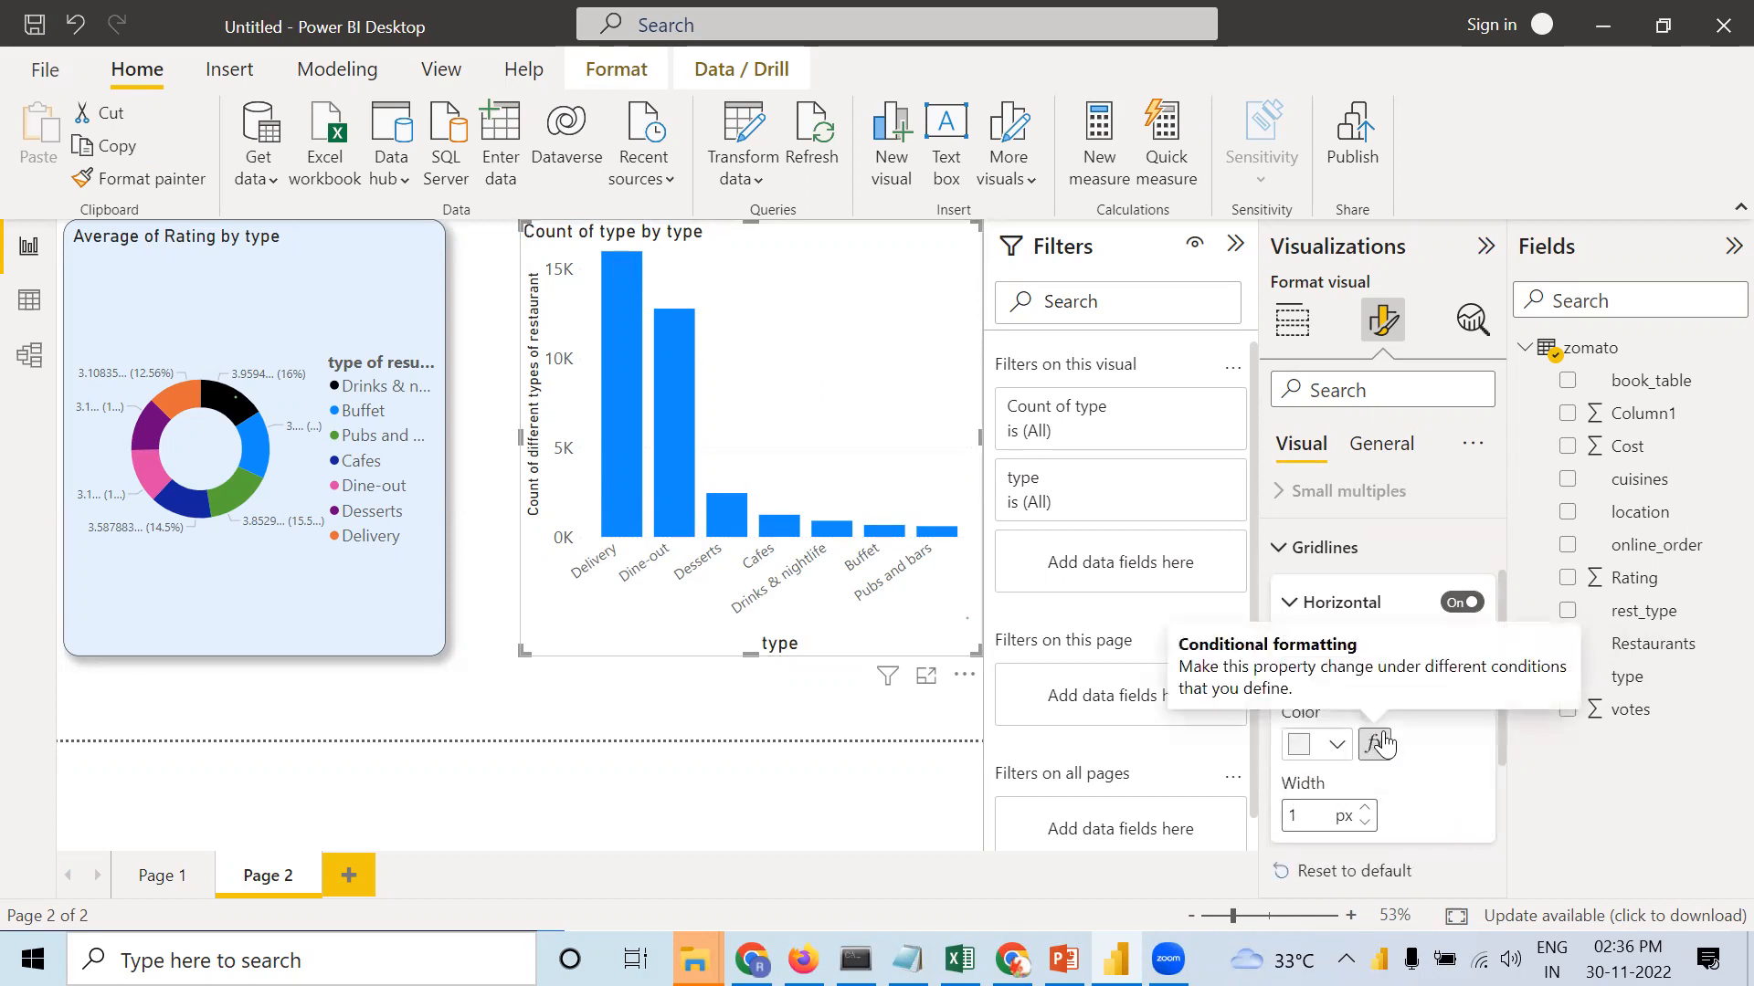
{"action": "left_click", "coordinate": [1336, 745]}
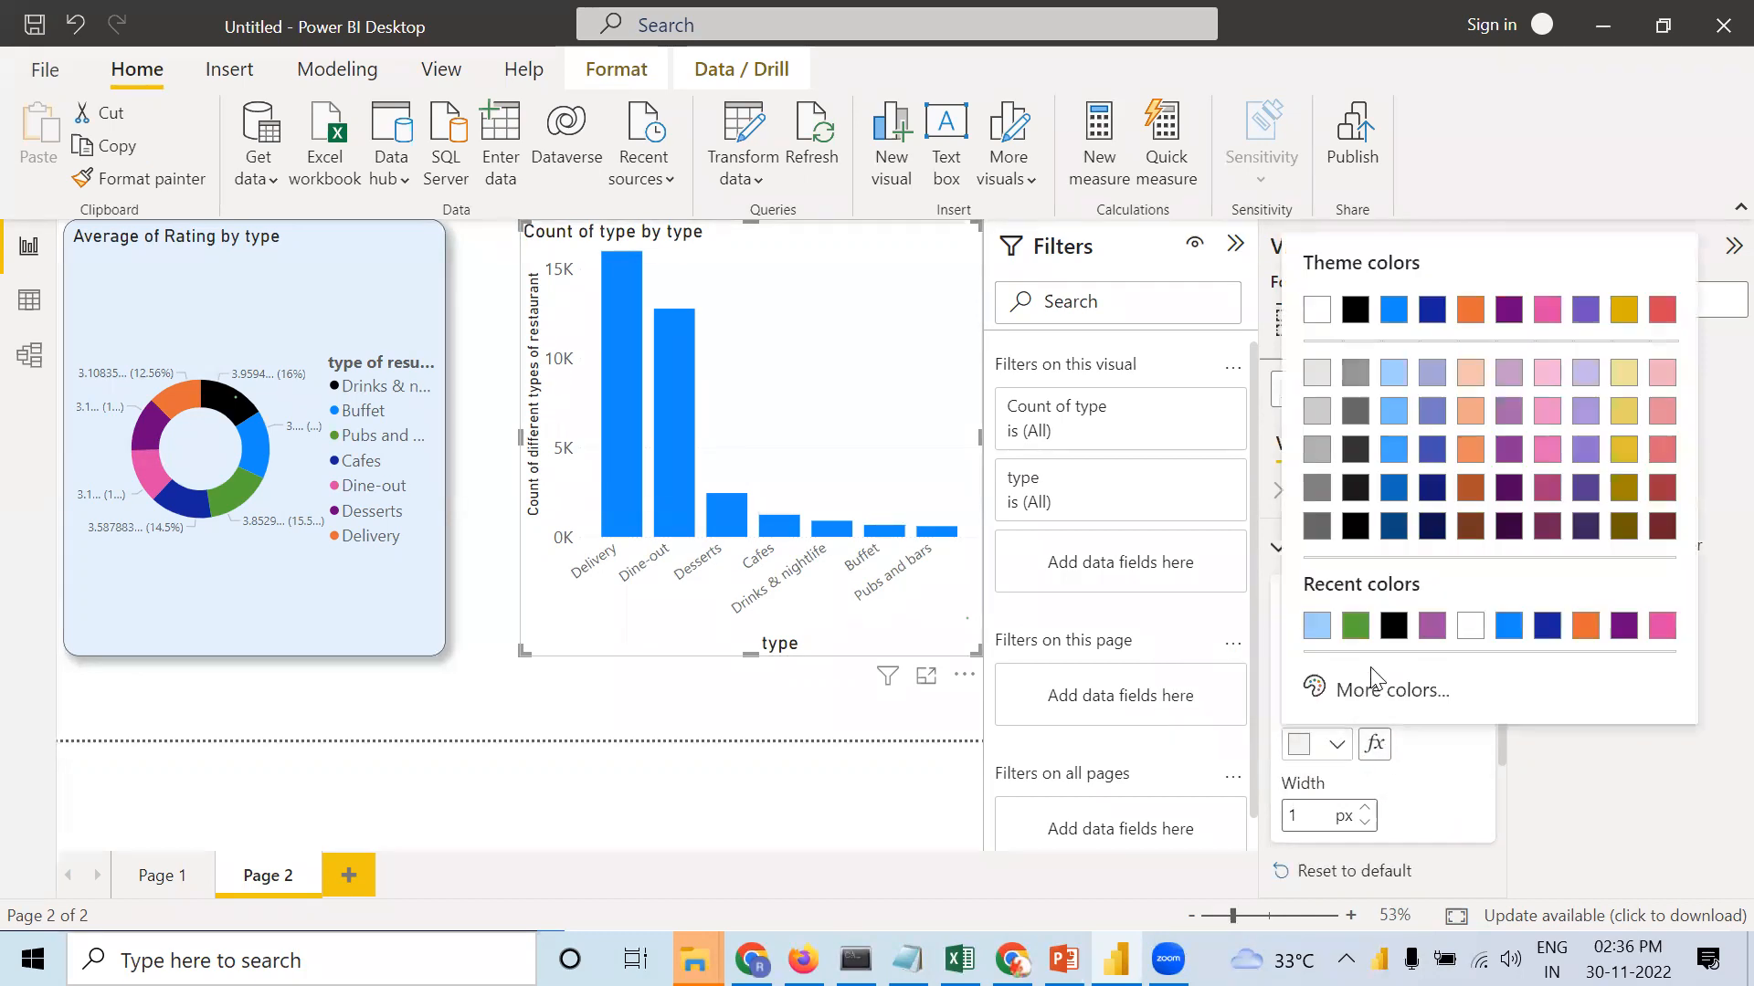
{"action": "left_click", "coordinate": [1394, 625]}
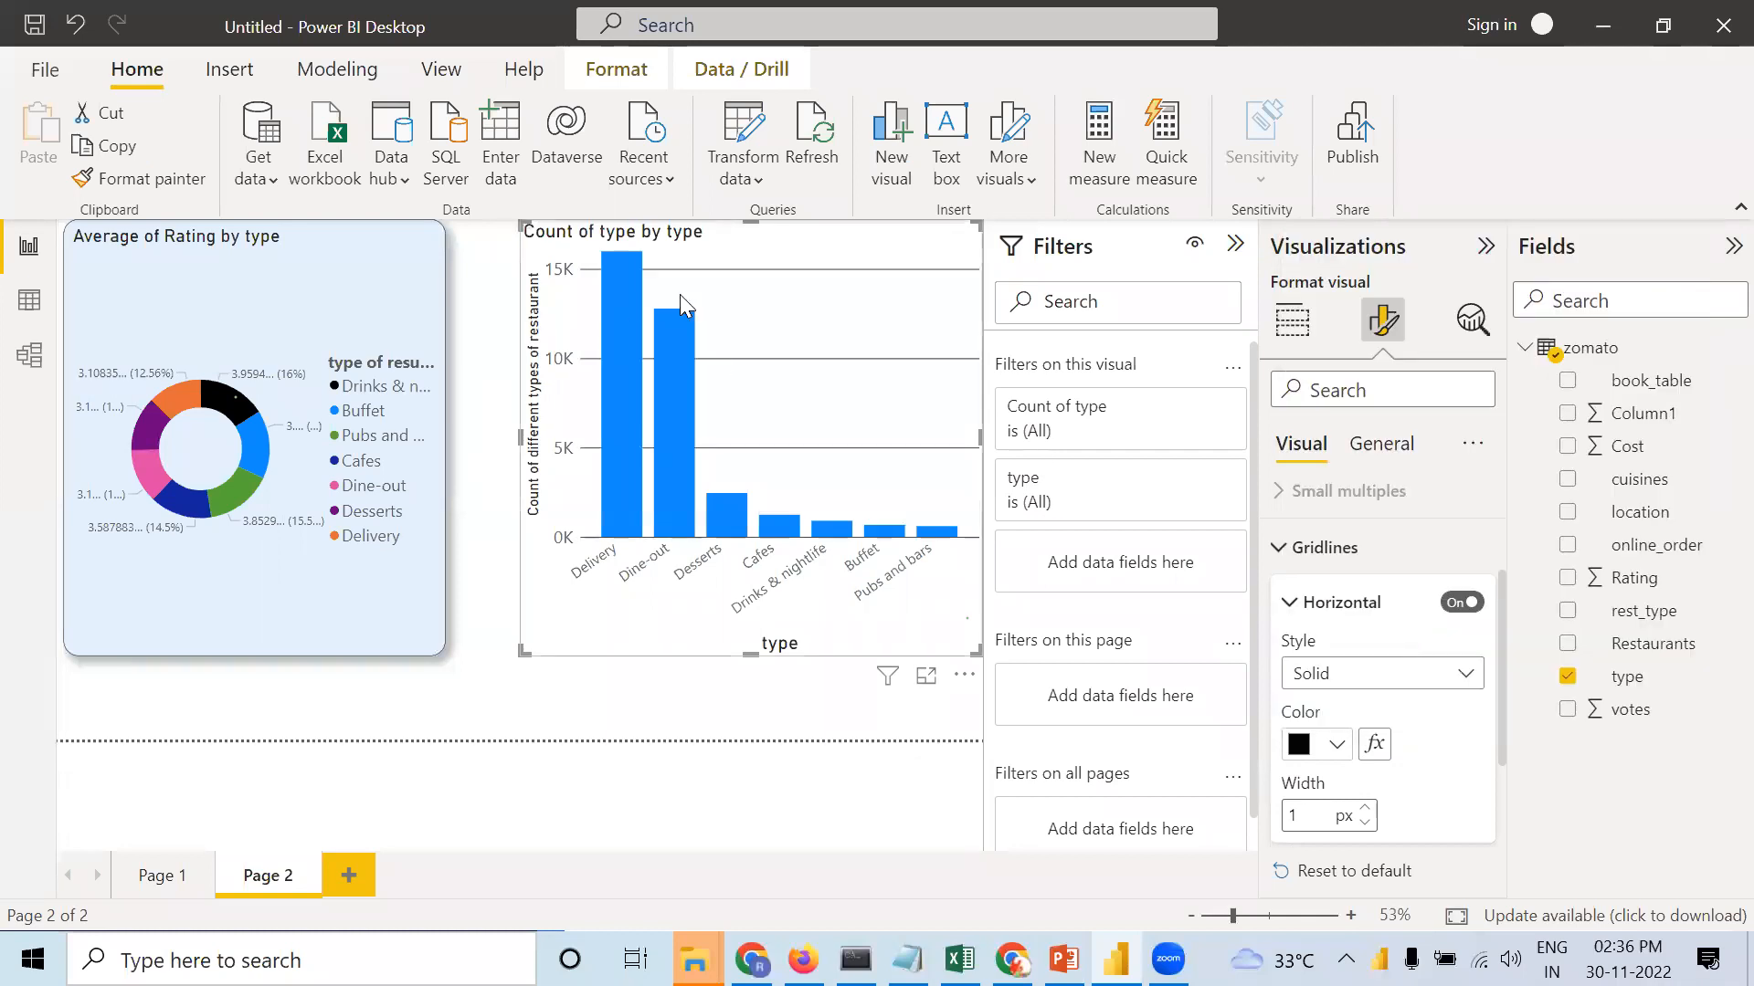
Change the column chart's horizontal gridlines to the Dashed style.
{"action": "left_click", "coordinate": [1454, 677]}
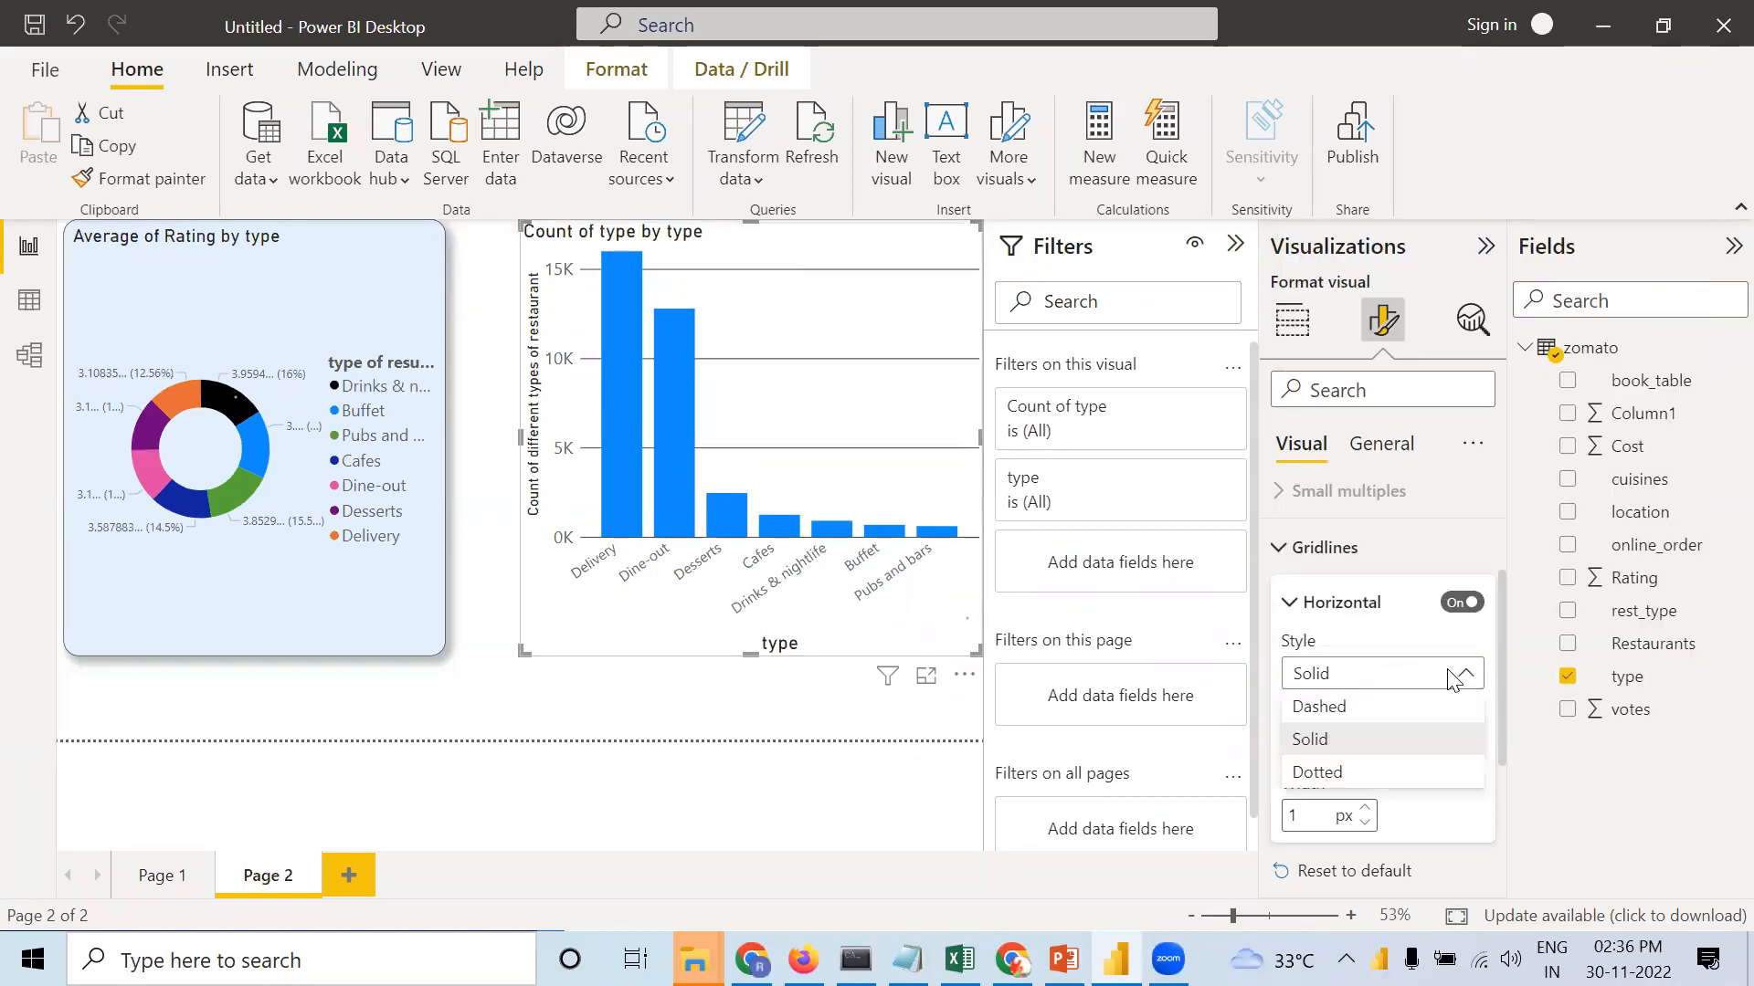
{"action": "left_click", "coordinate": [1329, 731]}
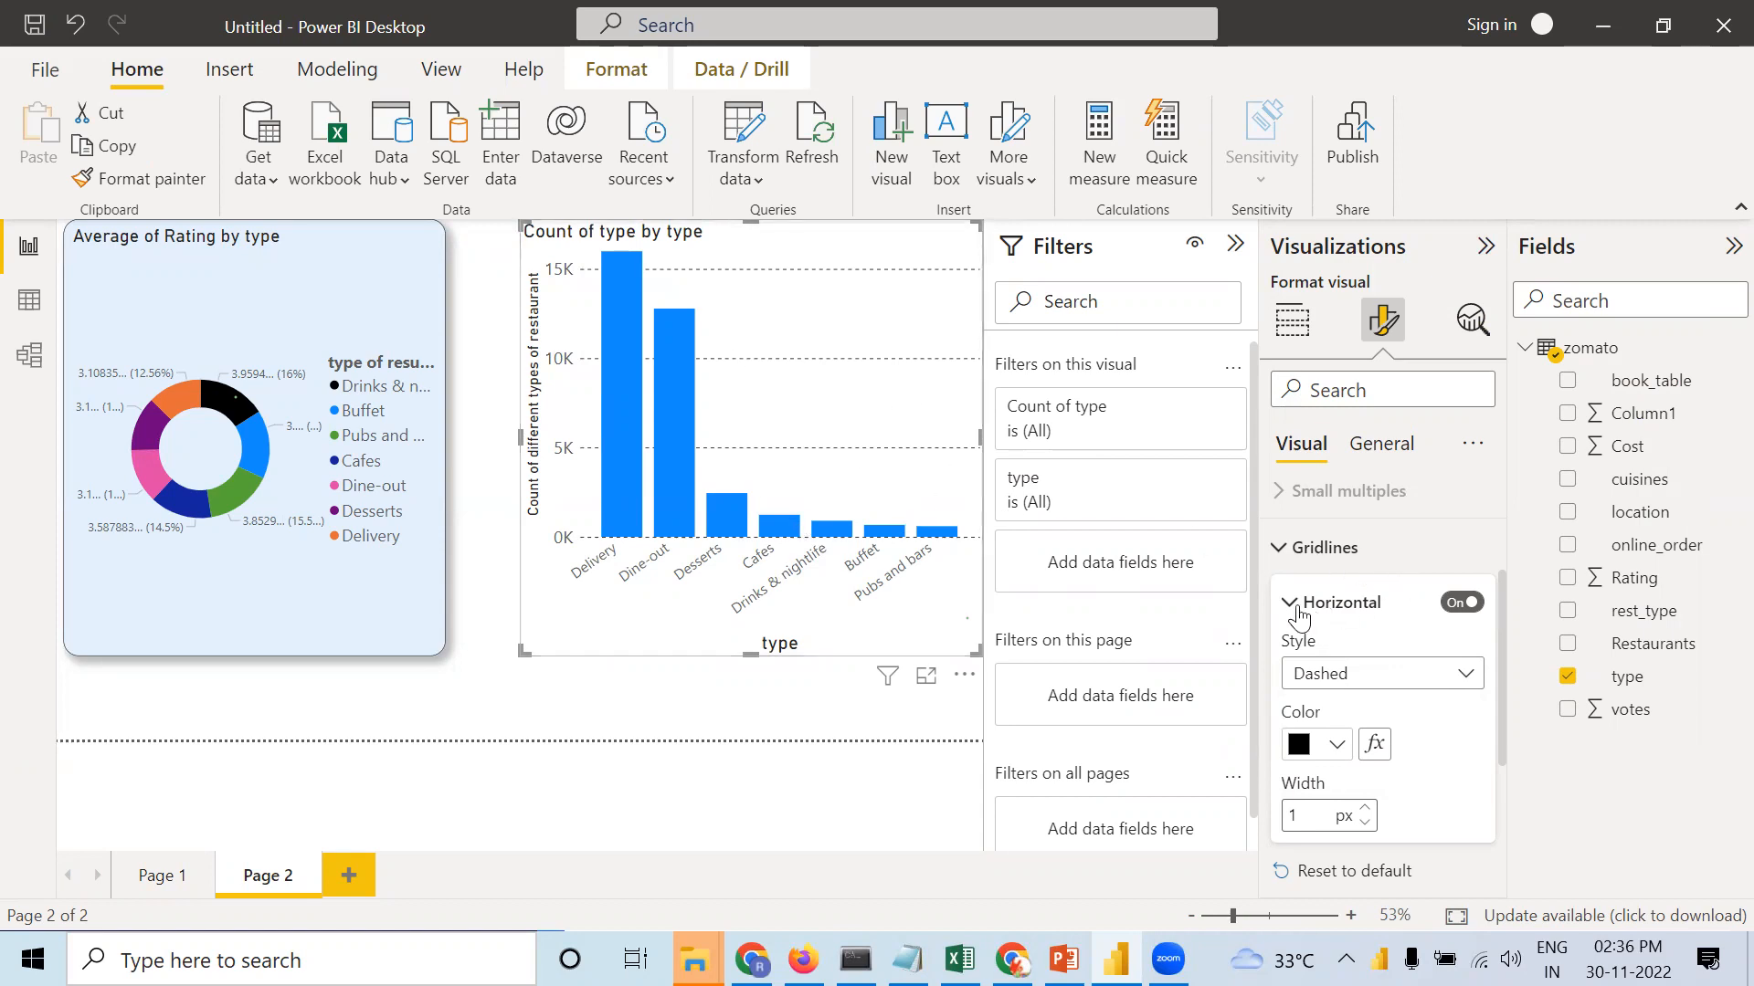
{"action": "left_click", "coordinate": [1278, 551]}
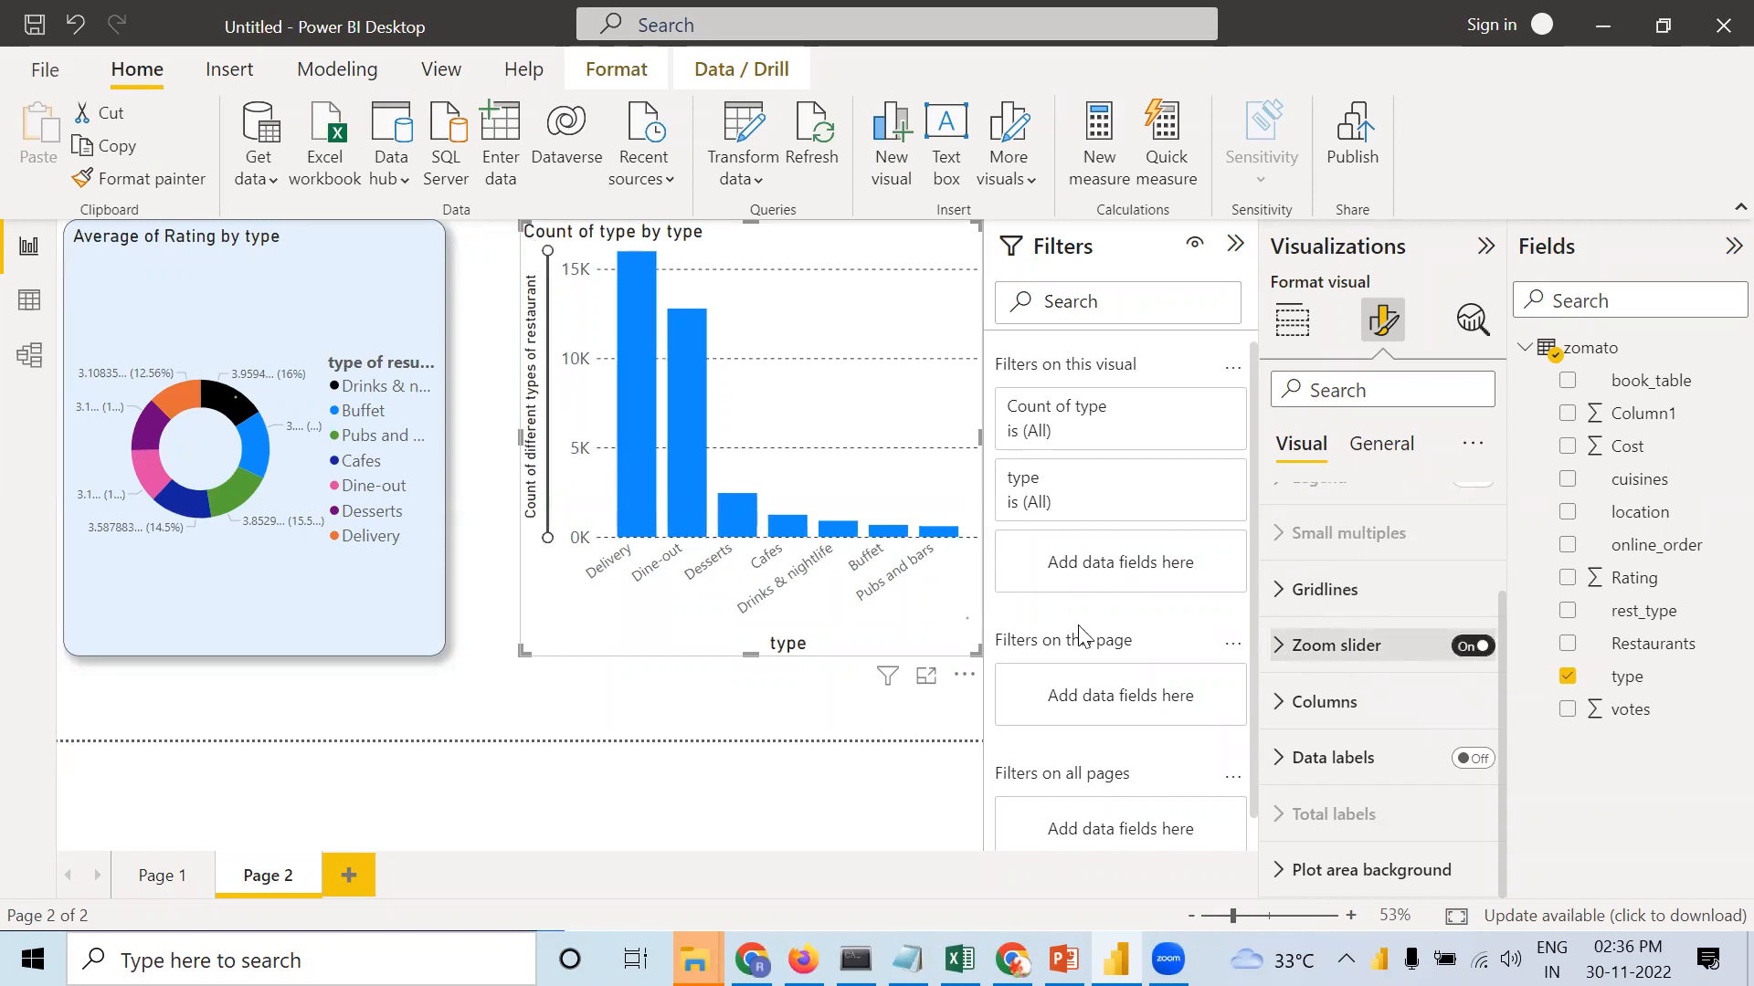
Try out the zoom slider on the column chart's Y-axis and turn it off.
{"action": "mouse_move", "coordinate": [553, 534]}
{"action": "left_mouse_down"}
{"action": "mouse_move", "coordinate": [564, 315]}
{"action": "mouse_move", "coordinate": [544, 545]}
{"action": "left_mouse_up"}
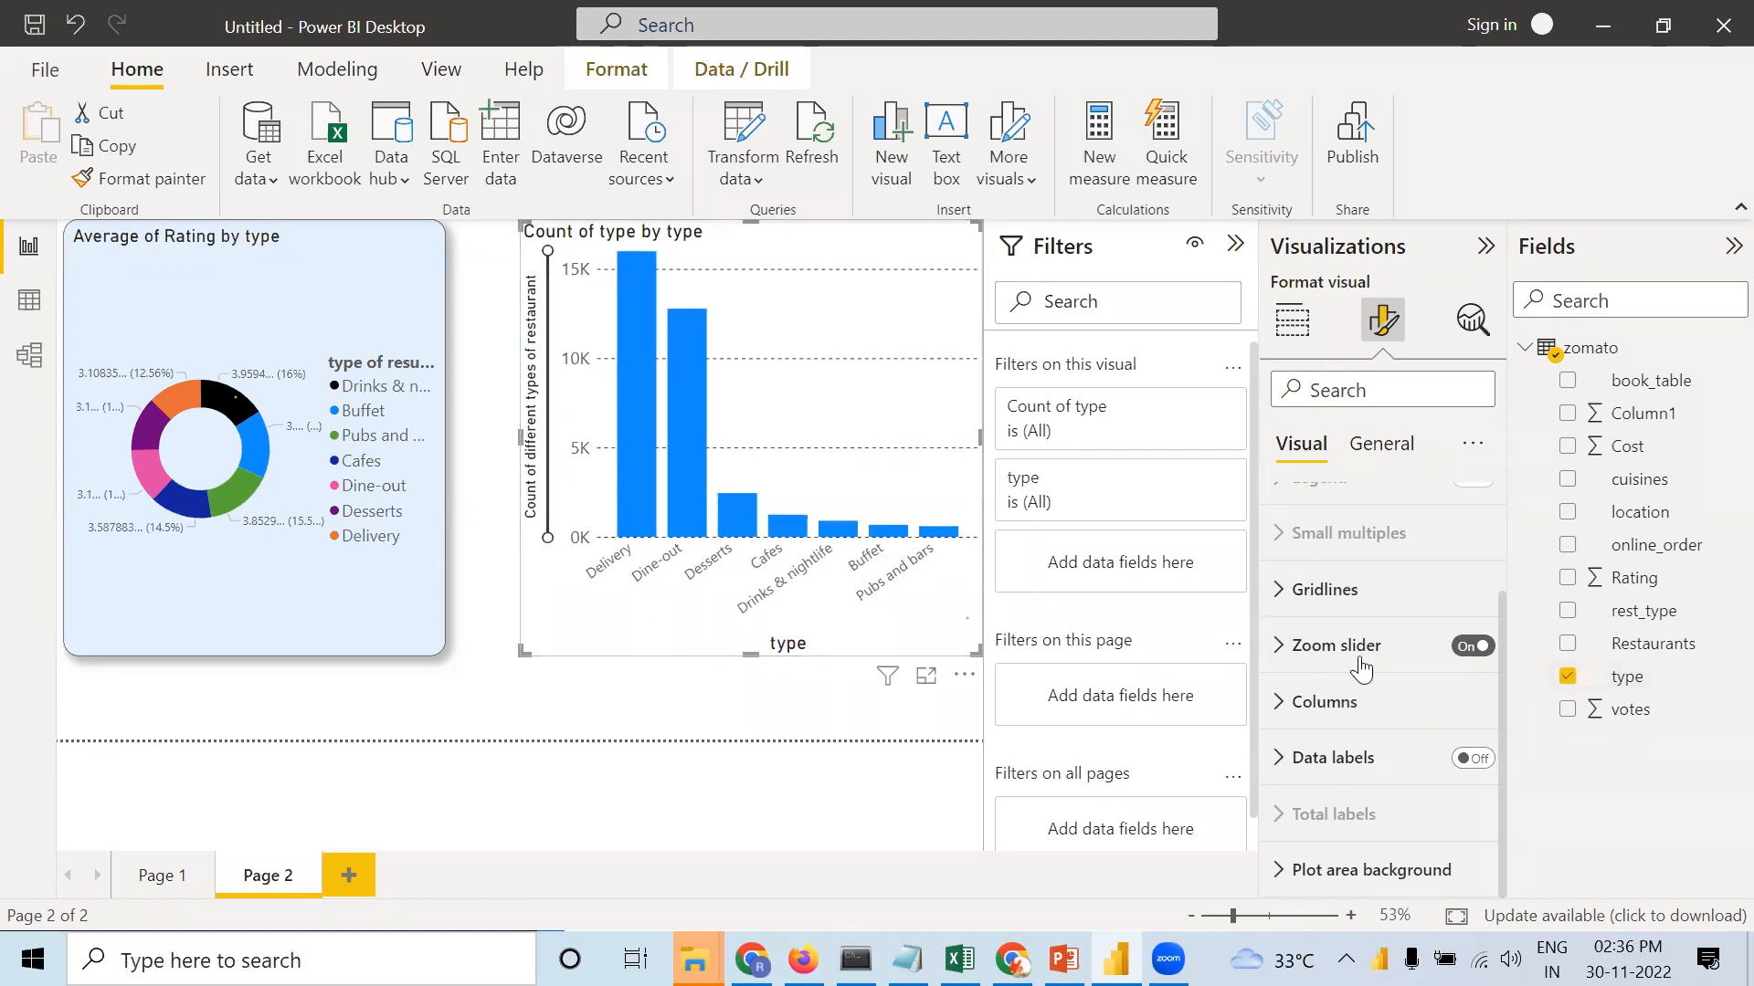
{"action": "left_click", "coordinate": [1470, 646]}
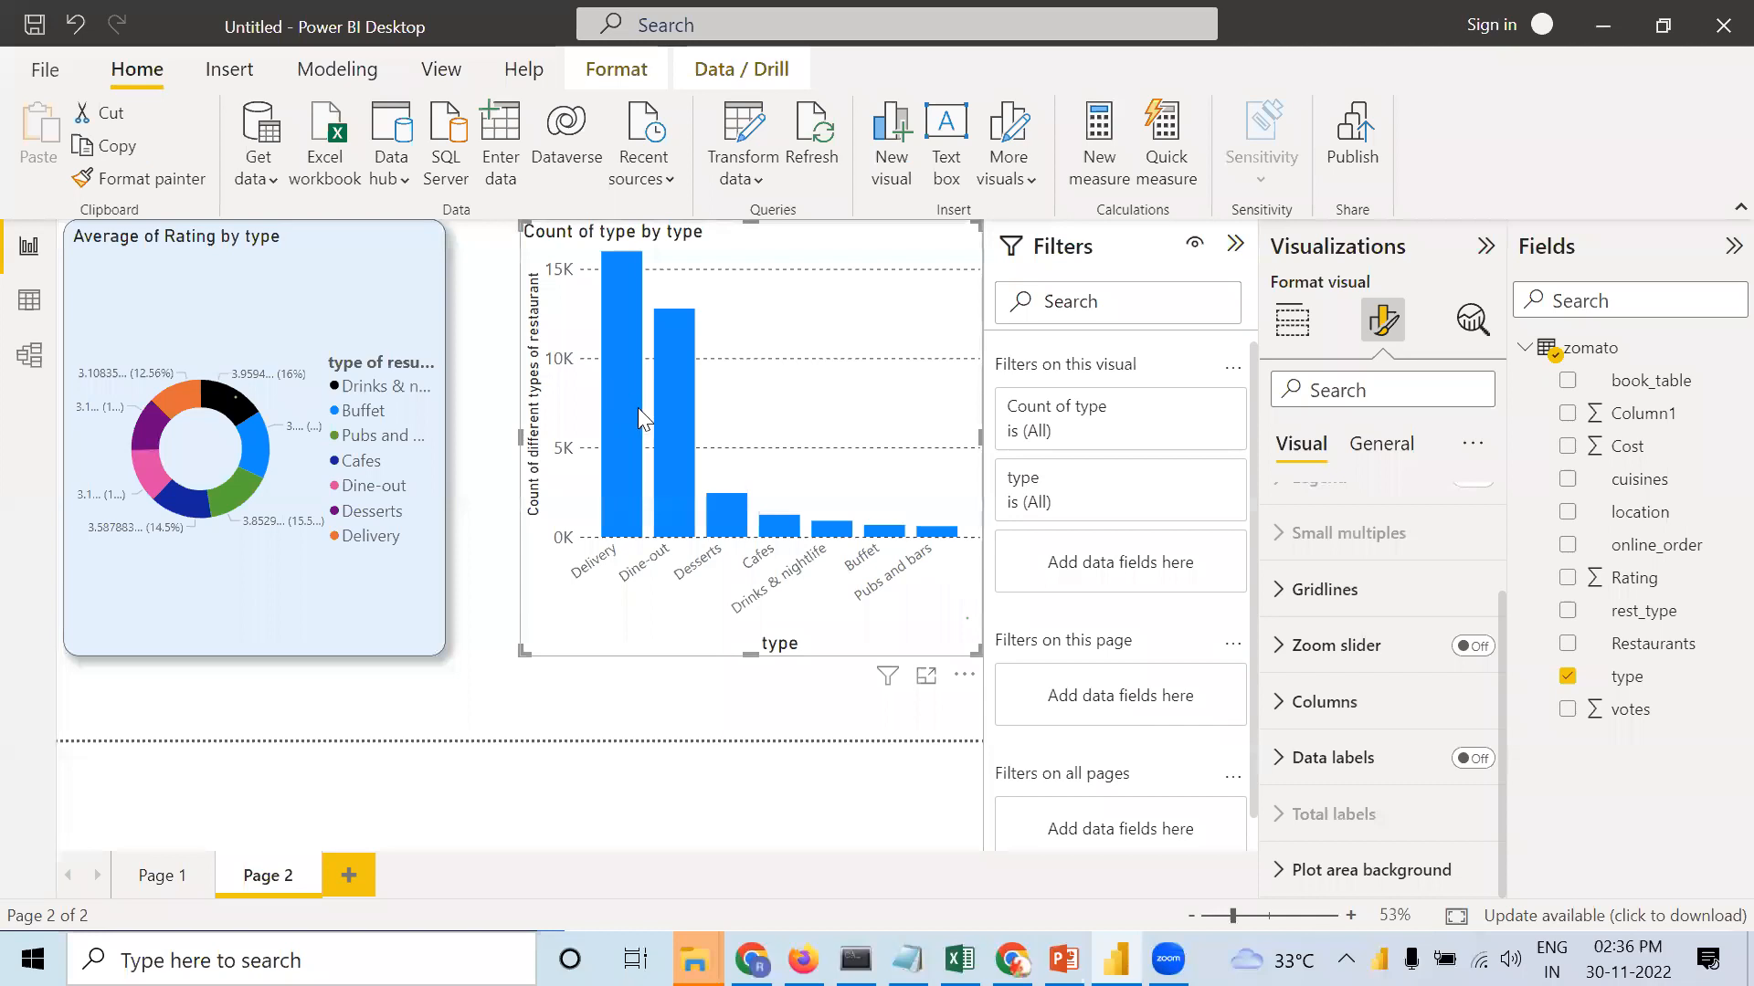
Show individual colours for all columns, making the Delivery column black and the Dine-out column light blue (#a0d1ff).
{"action": "left_click", "coordinate": [1278, 703]}
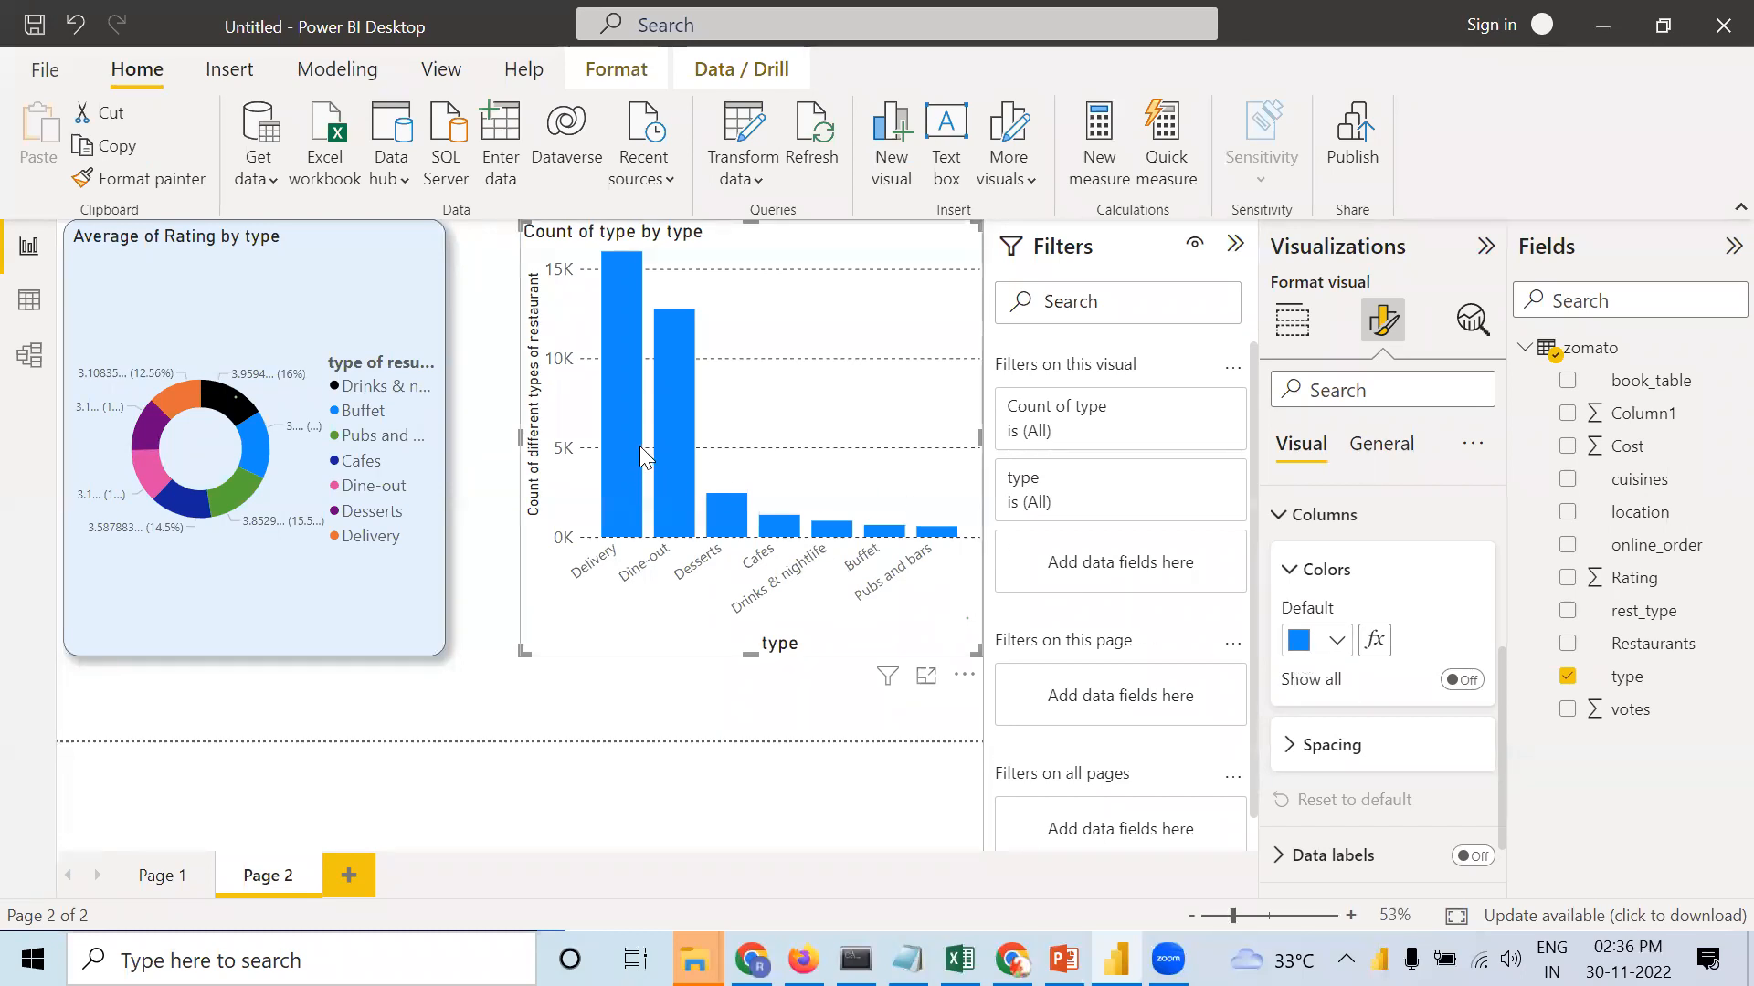
{"action": "left_click", "coordinate": [1464, 680]}
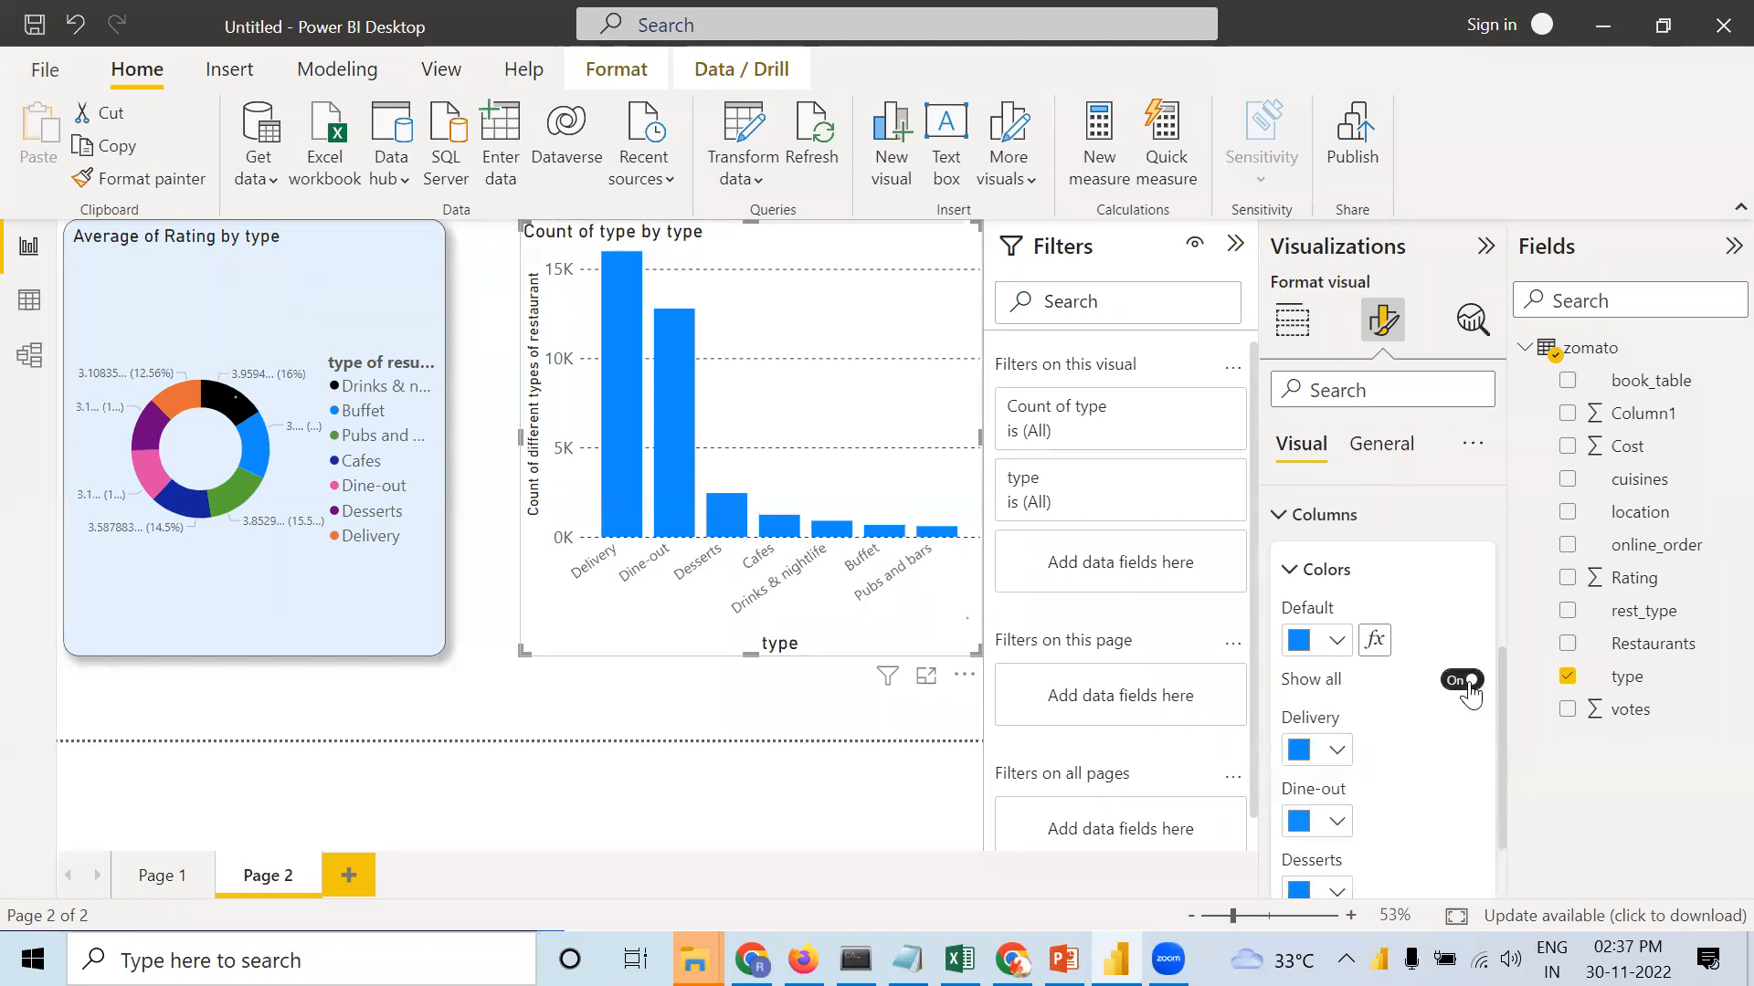
{"action": "left_click", "coordinate": [1336, 751]}
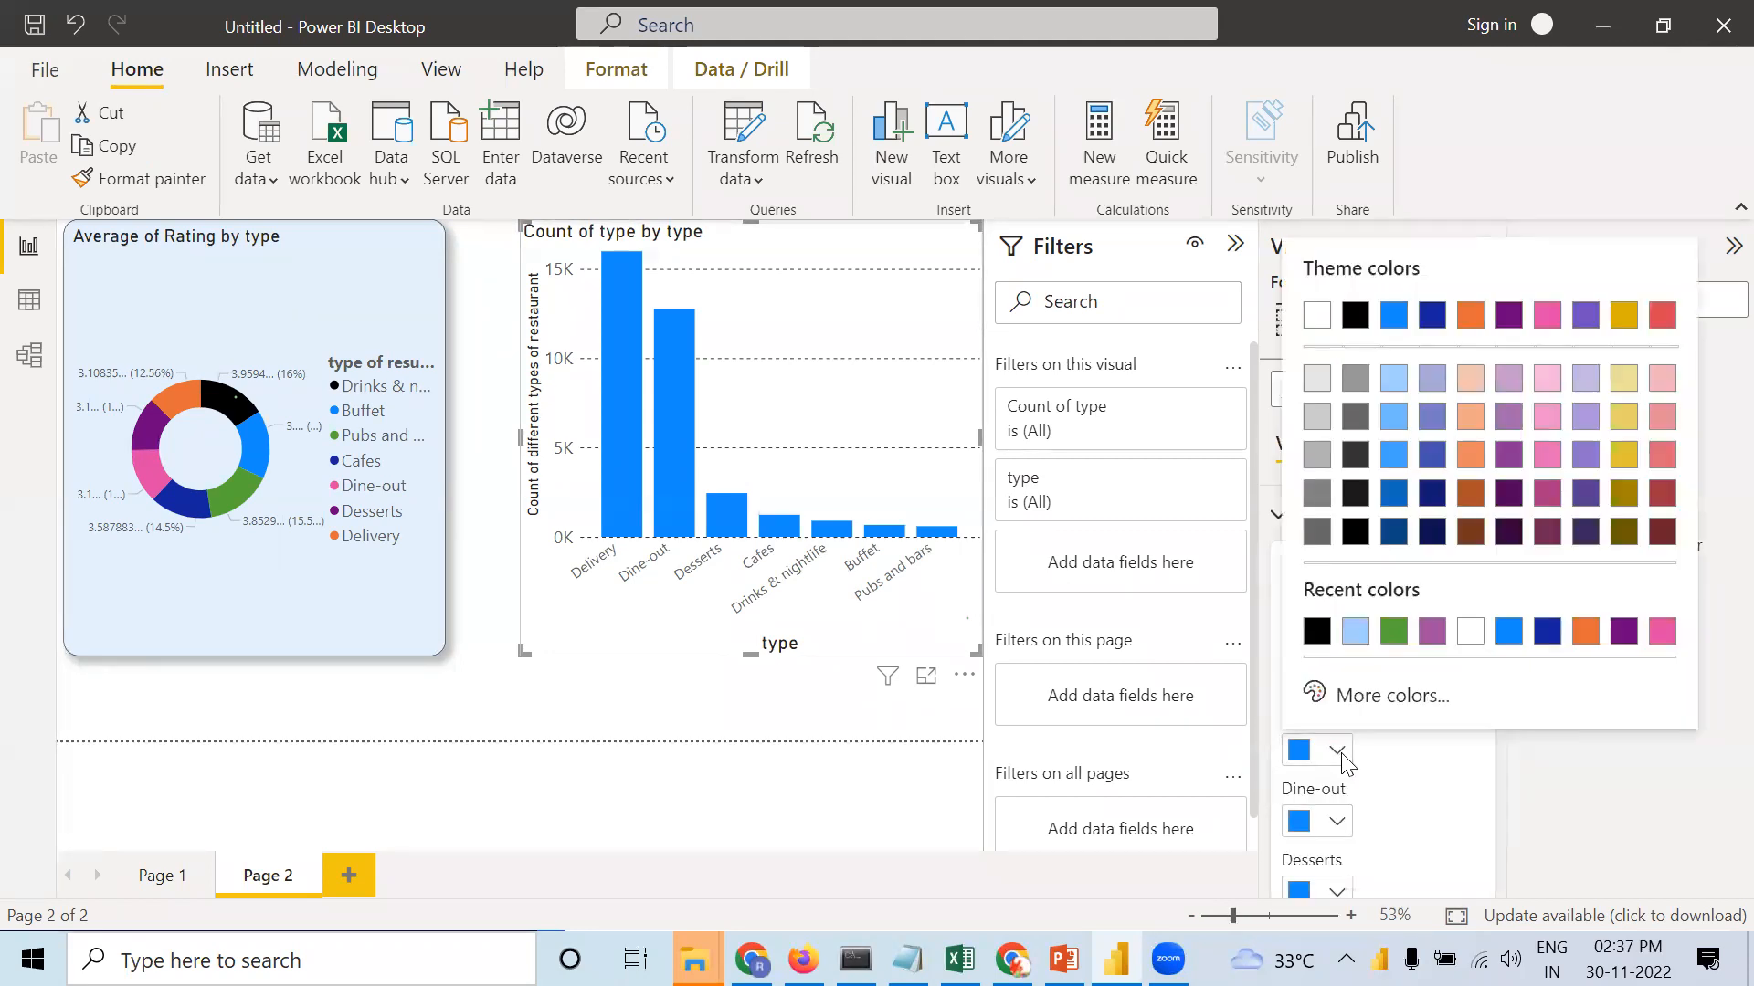
{"action": "left_click", "coordinate": [1315, 629]}
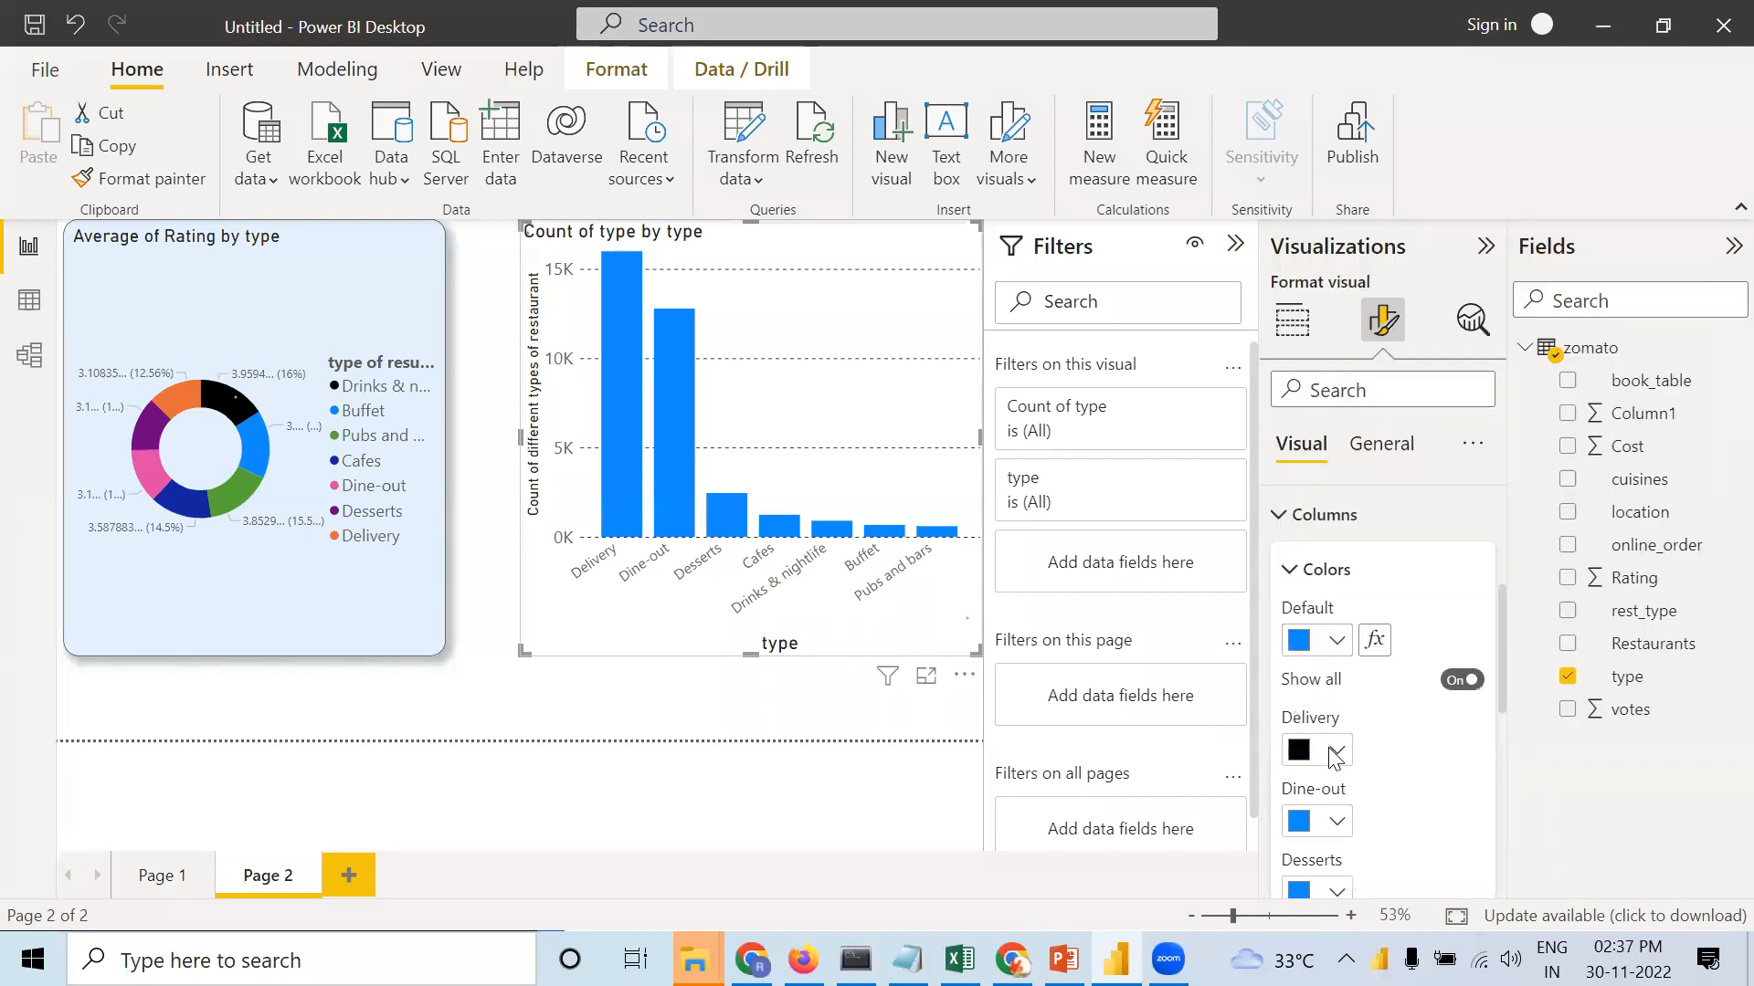
{"action": "left_click", "coordinate": [1336, 821]}
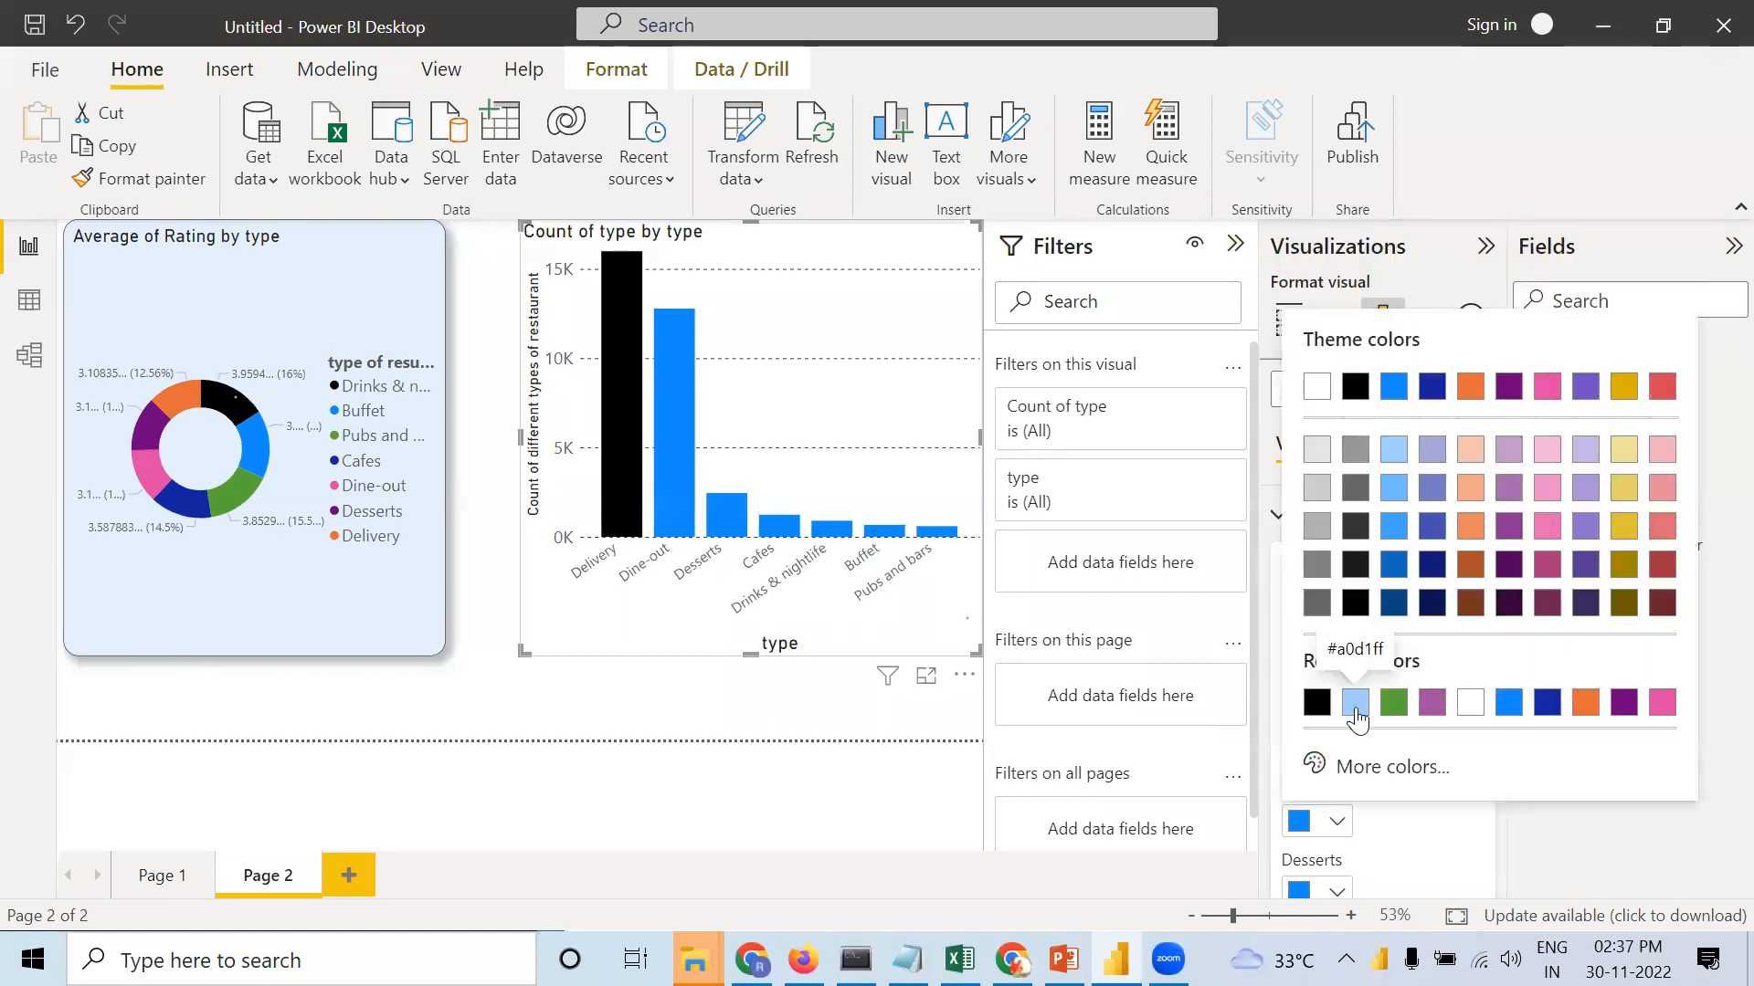
{"action": "left_click", "coordinate": [1356, 701]}
Colour the Cafes column green and the Drinks & nightlife column light purple.
{"action": "scroll", "coordinate": [1361, 727], "scroll_direction": "down", "scroll_amount": 3}
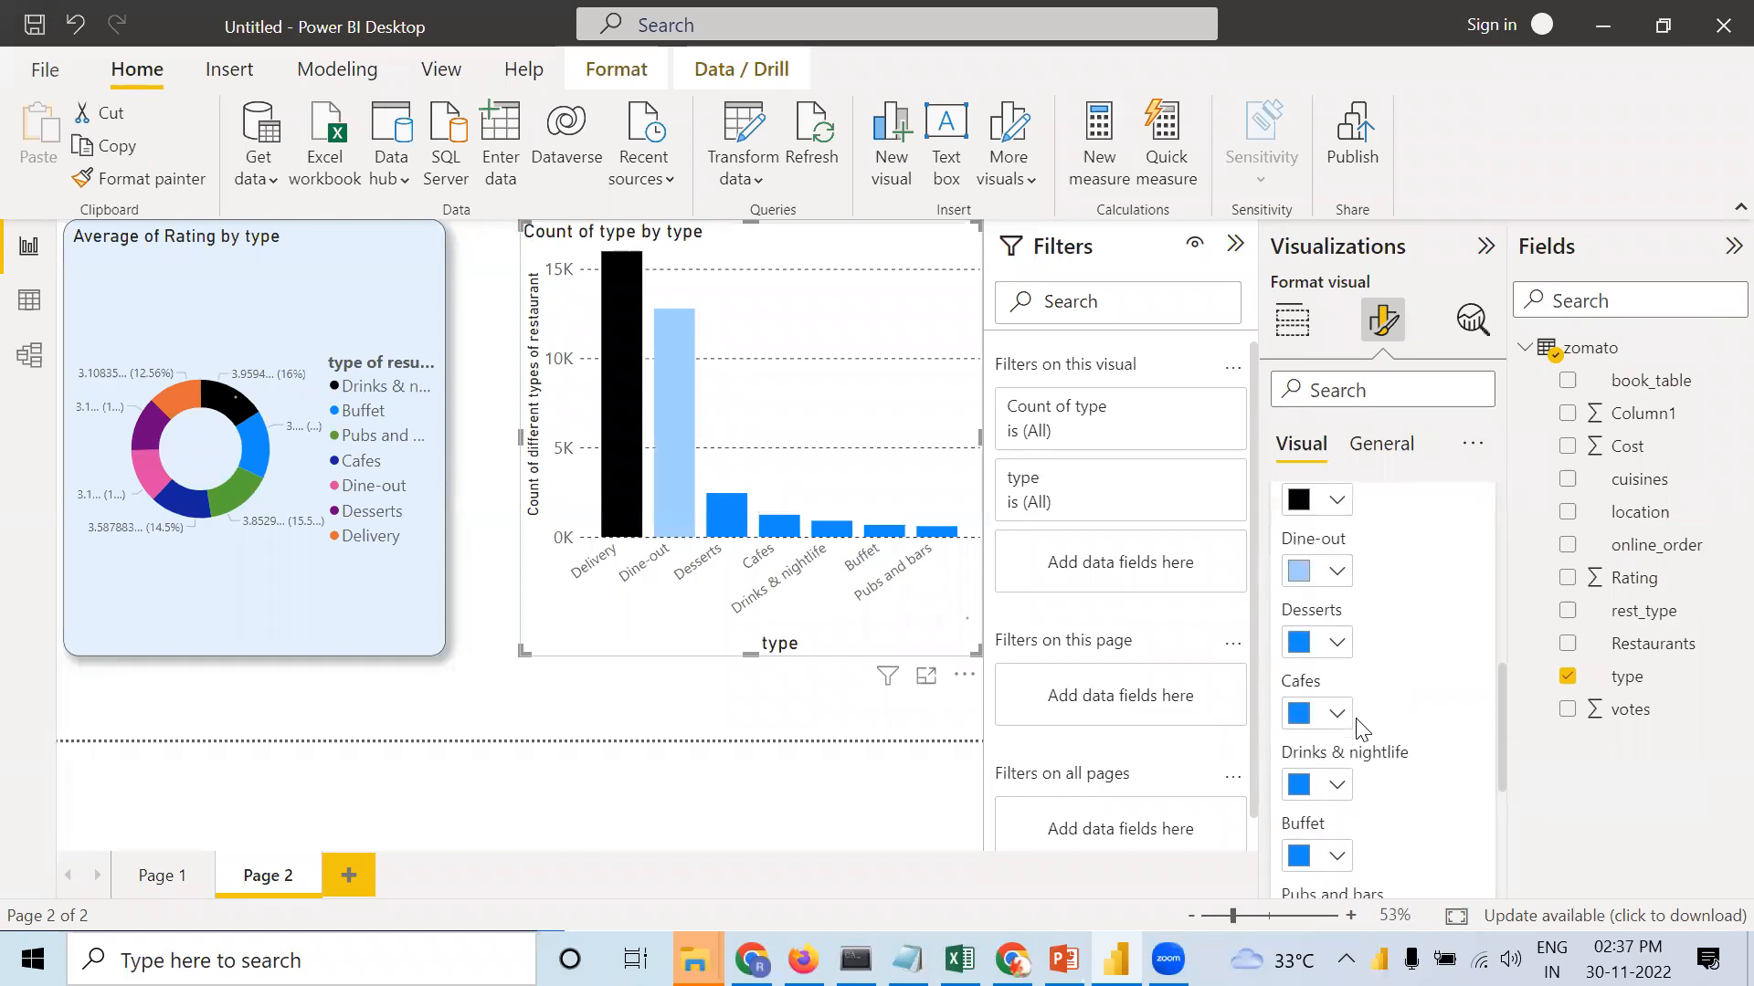
{"action": "left_click", "coordinate": [1330, 720]}
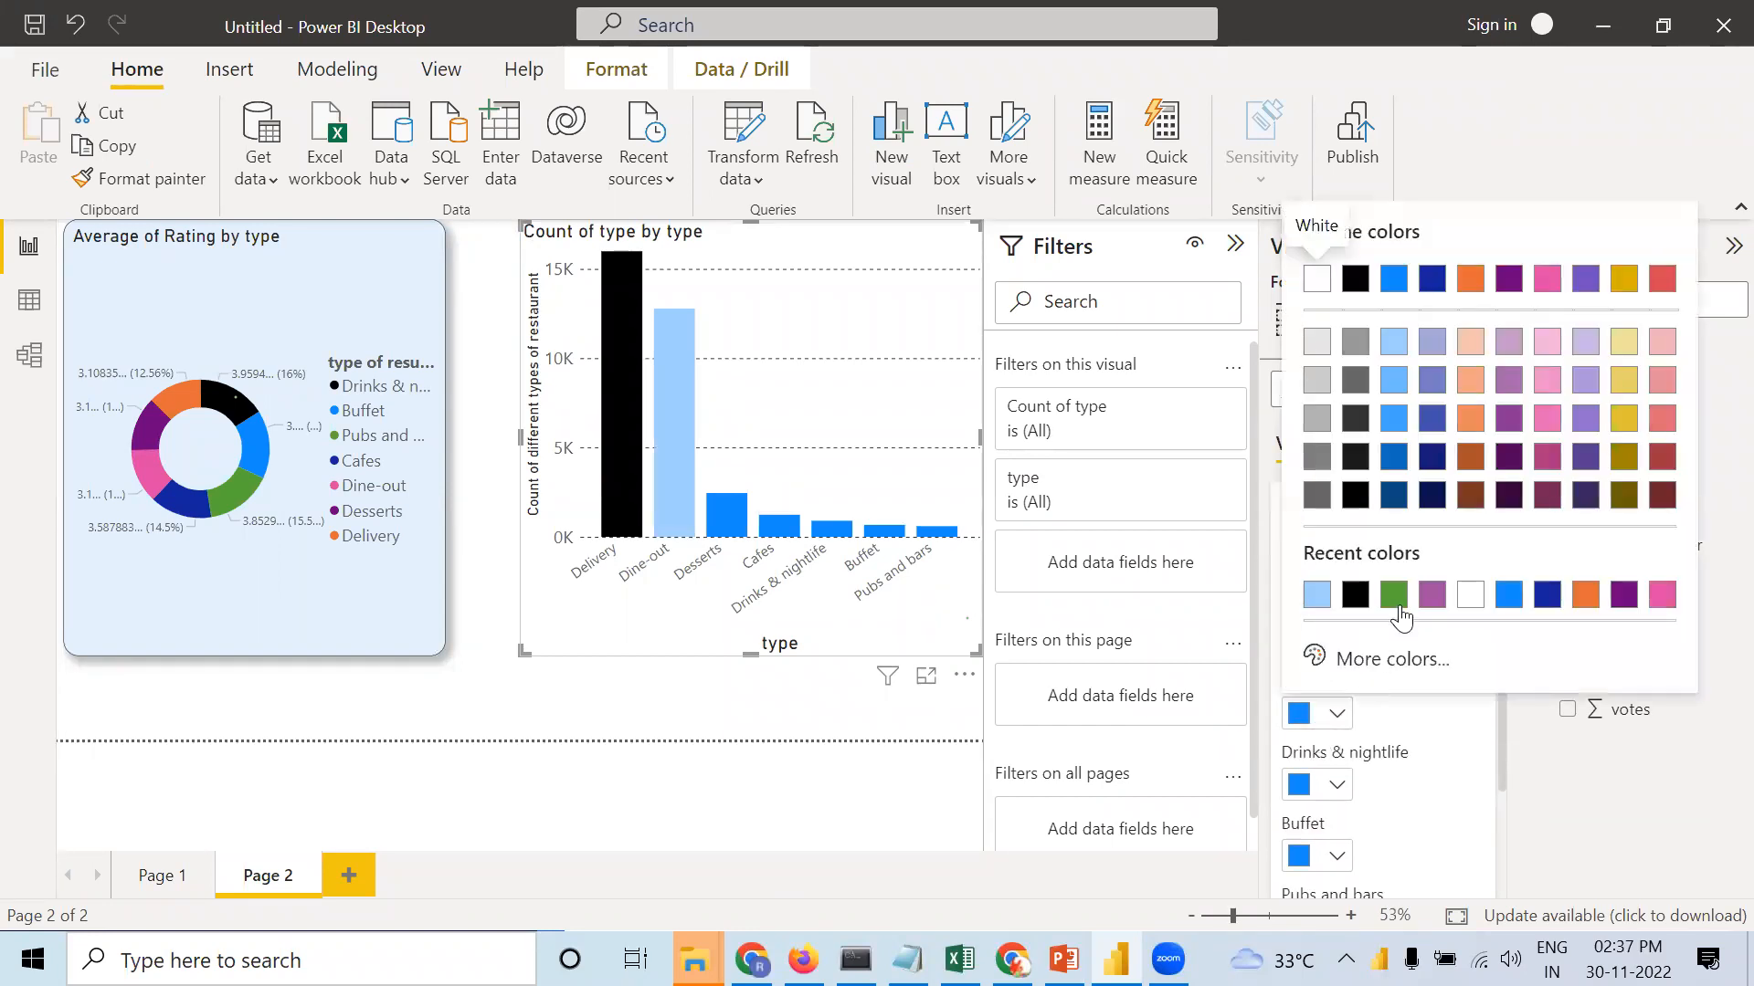
{"action": "left_click", "coordinate": [1397, 604]}
{"action": "left_click", "coordinate": [1336, 784]}
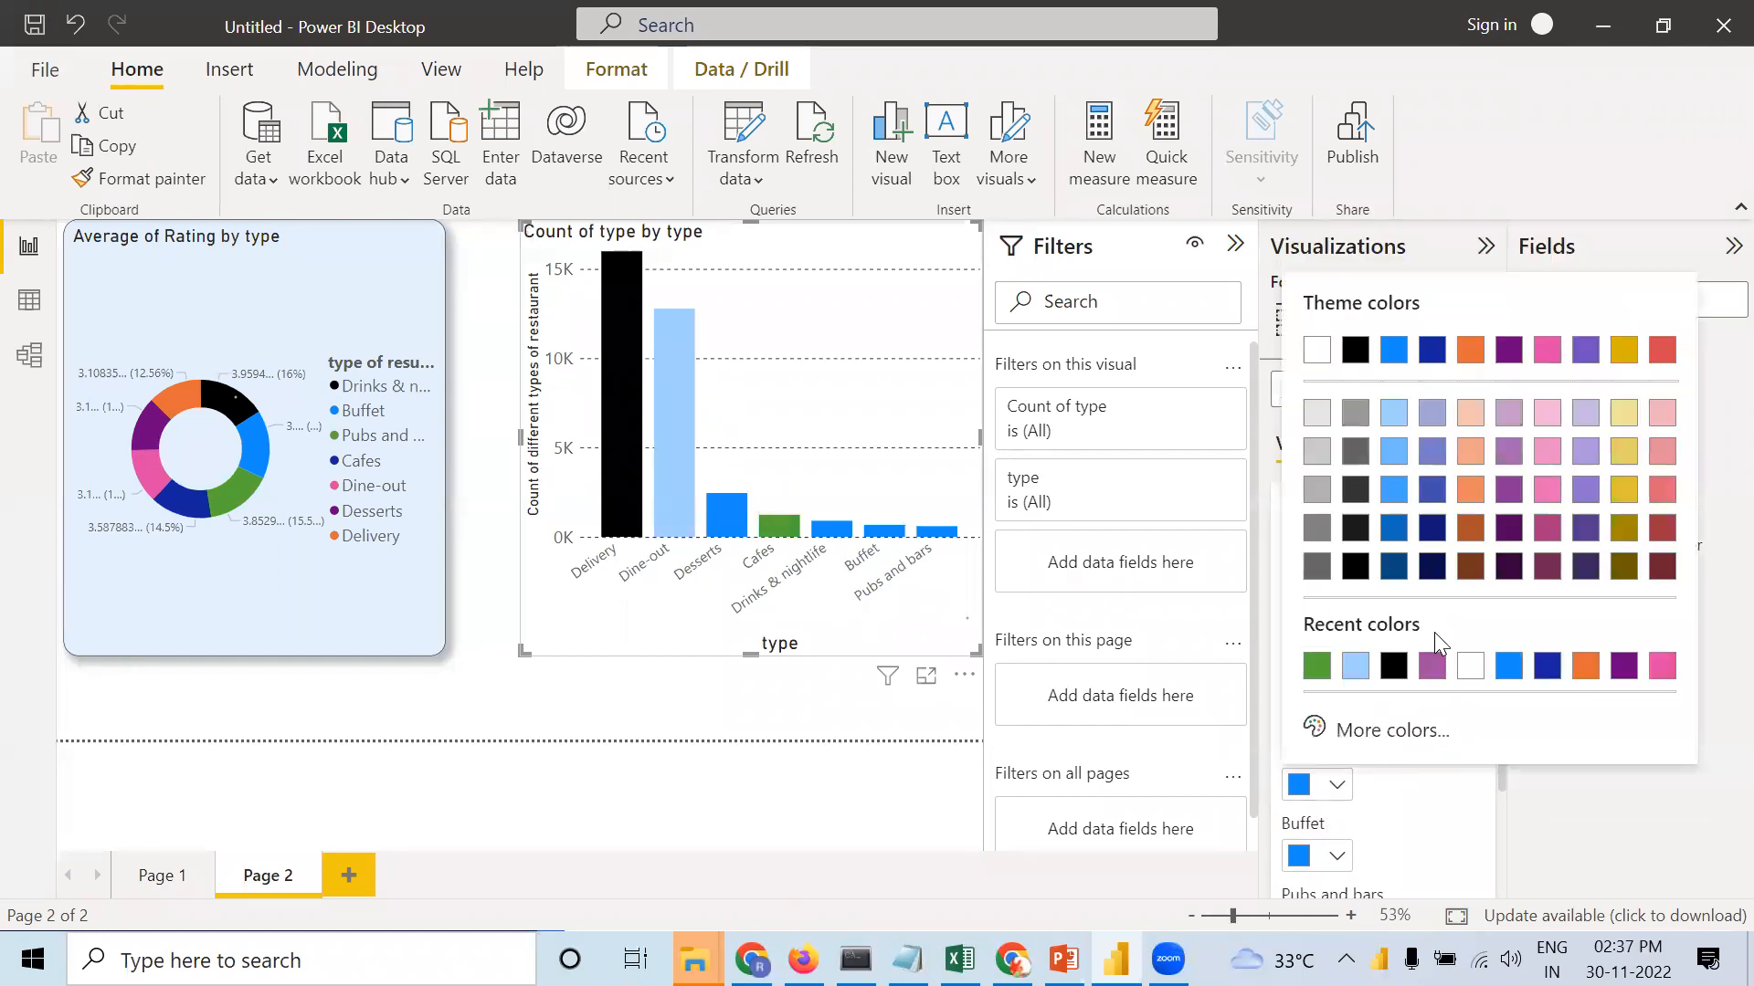
{"action": "left_click", "coordinate": [1432, 665]}
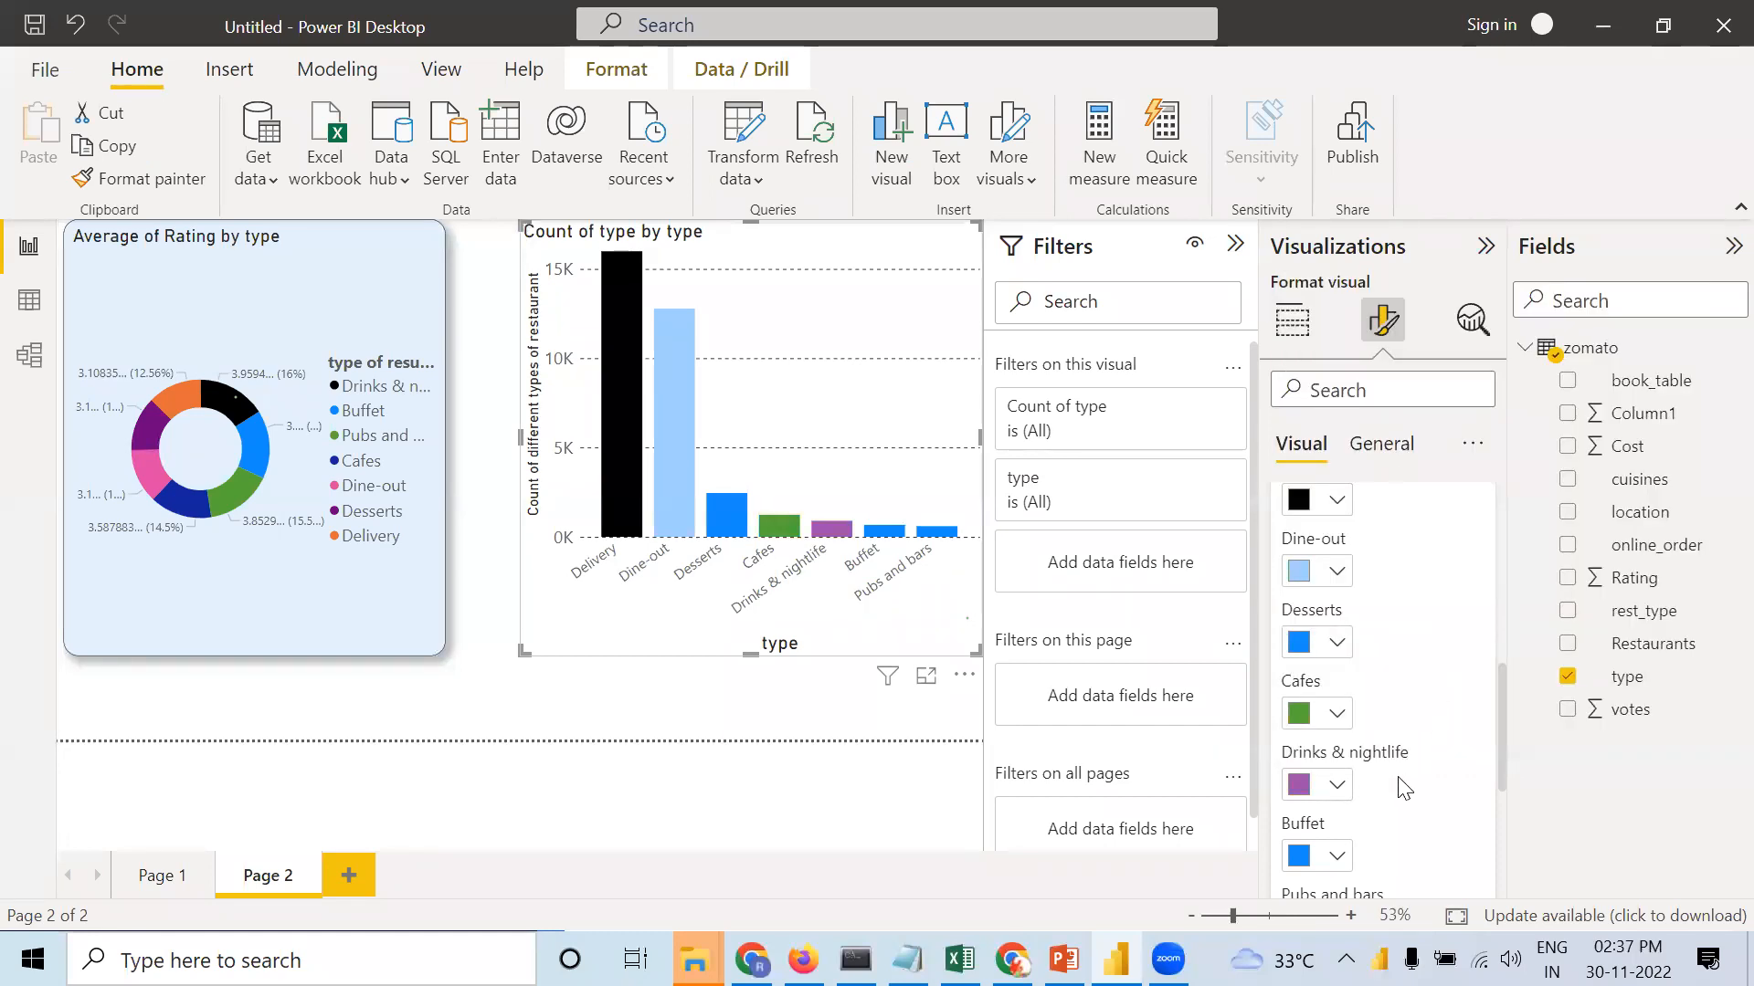
Colour the Buffet column orange and the Pubs and bars column pink.
{"action": "left_click", "coordinate": [1336, 855]}
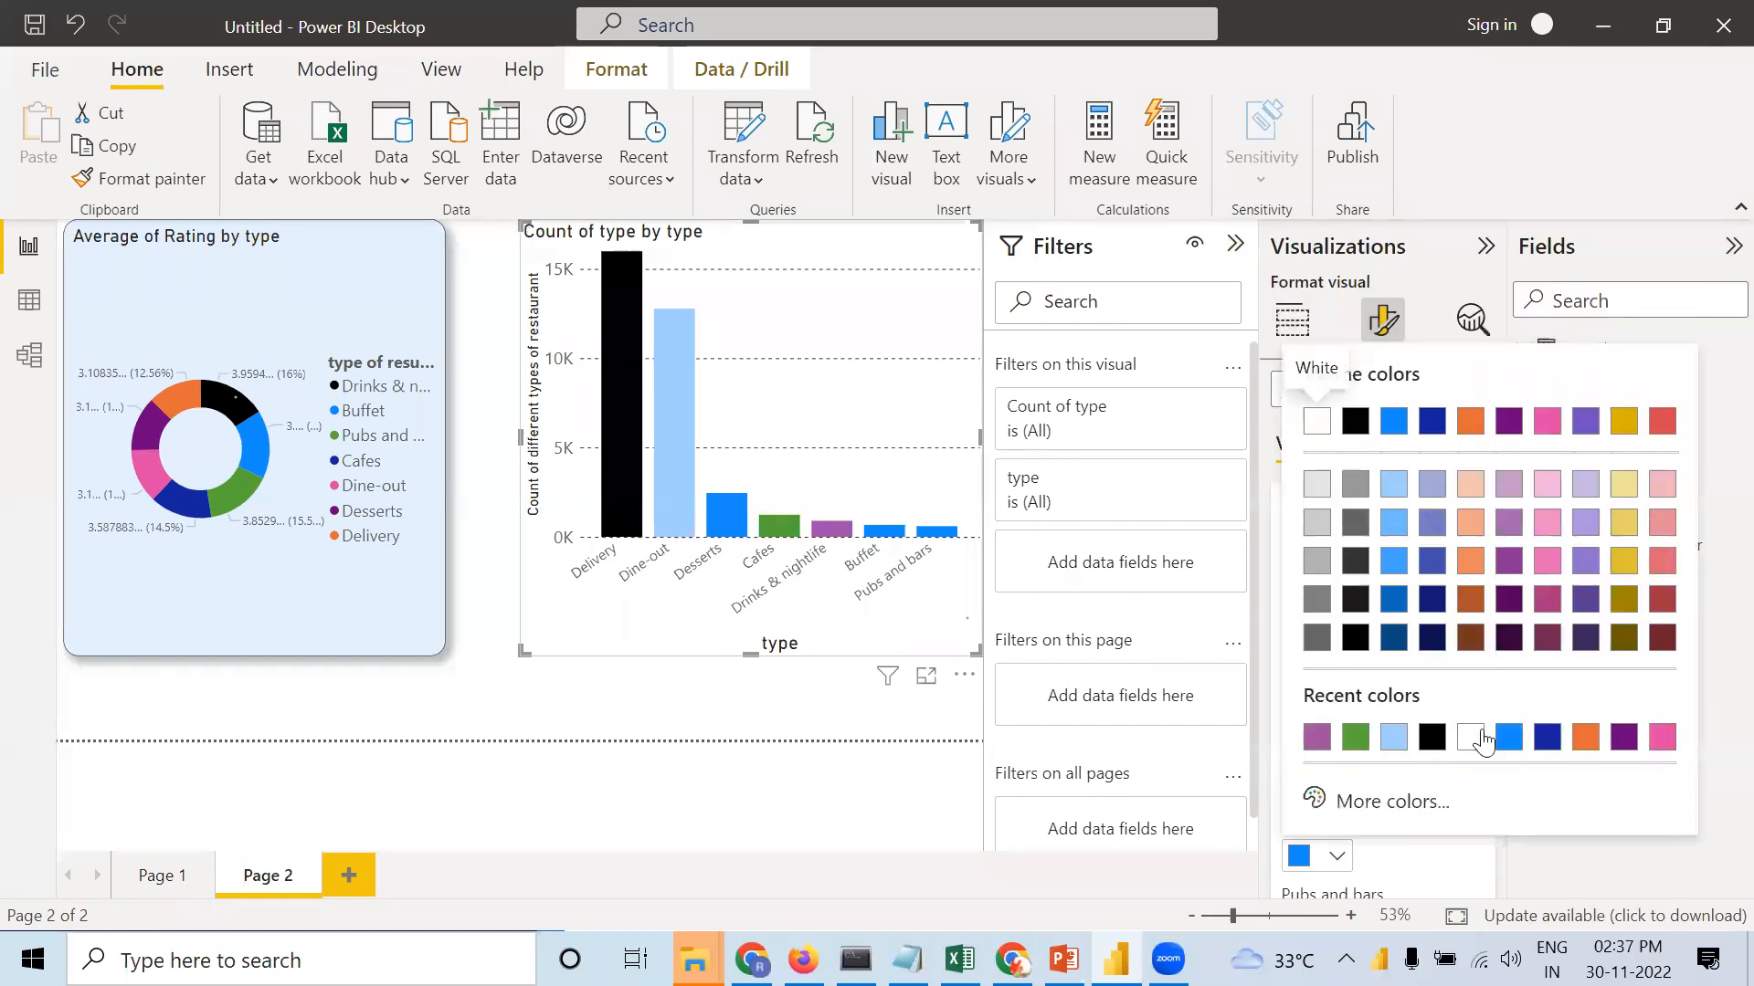
{"action": "left_click", "coordinate": [1585, 738]}
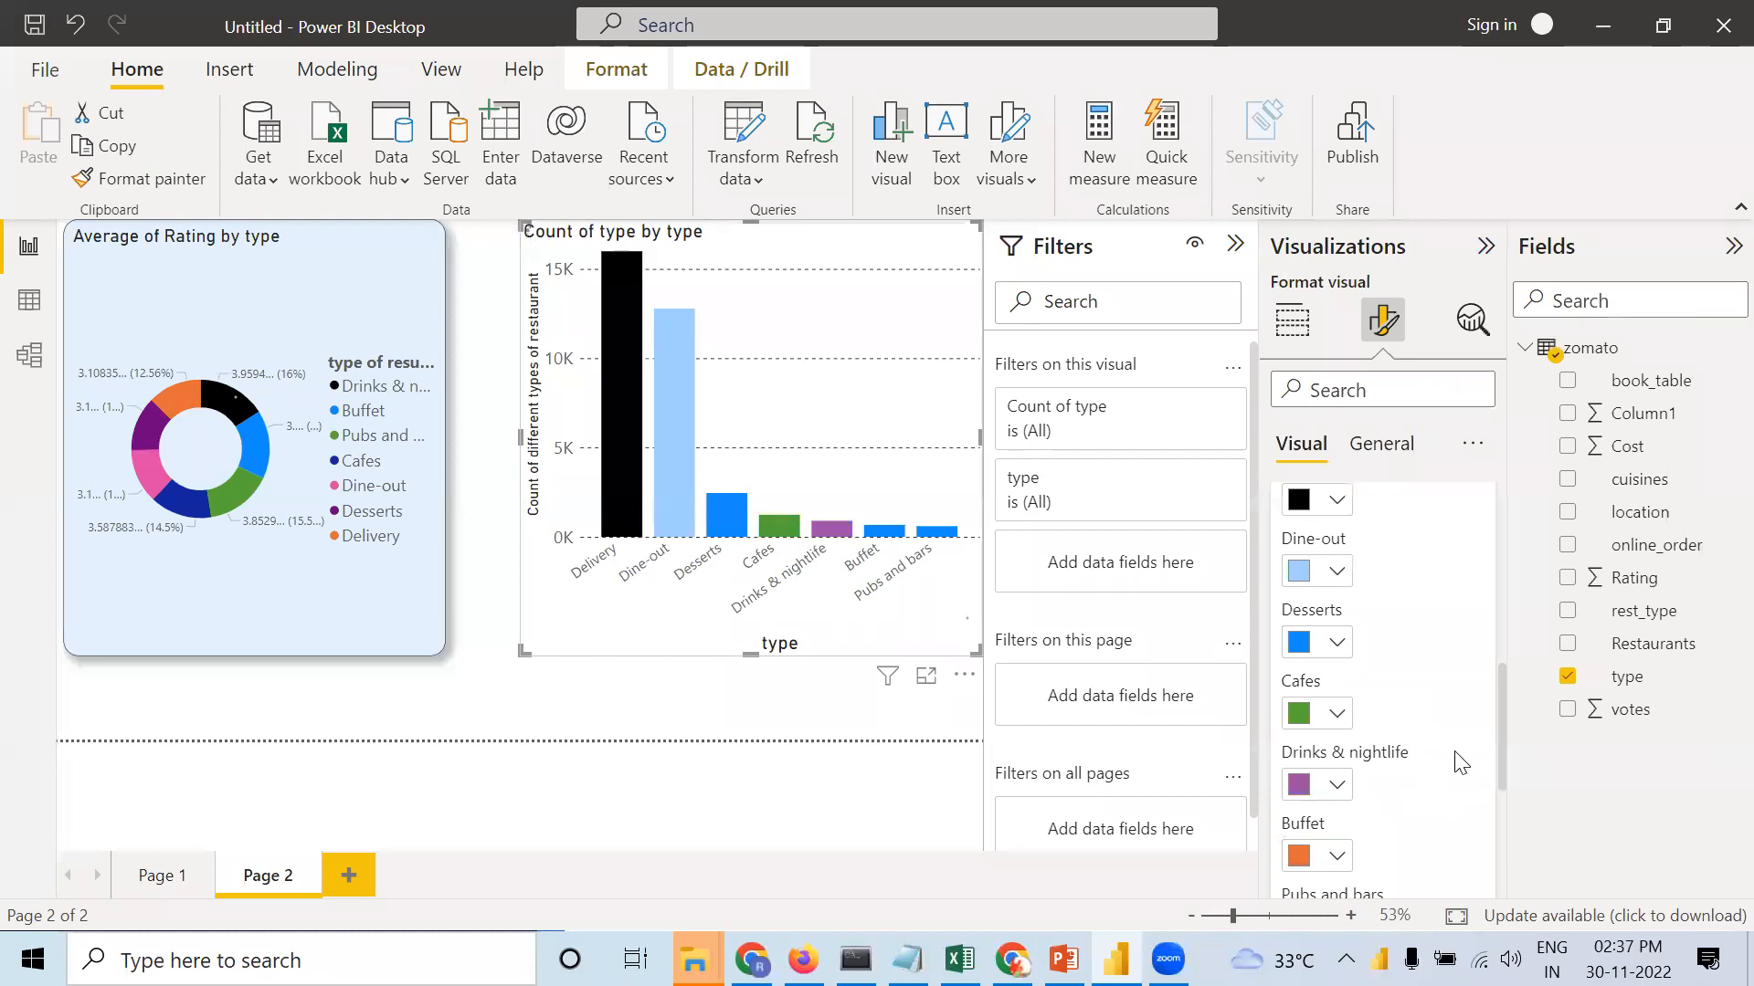
{"action": "scroll", "coordinate": [1443, 768], "scroll_direction": "down", "scroll_amount": 3}
{"action": "left_click", "coordinate": [1334, 582]}
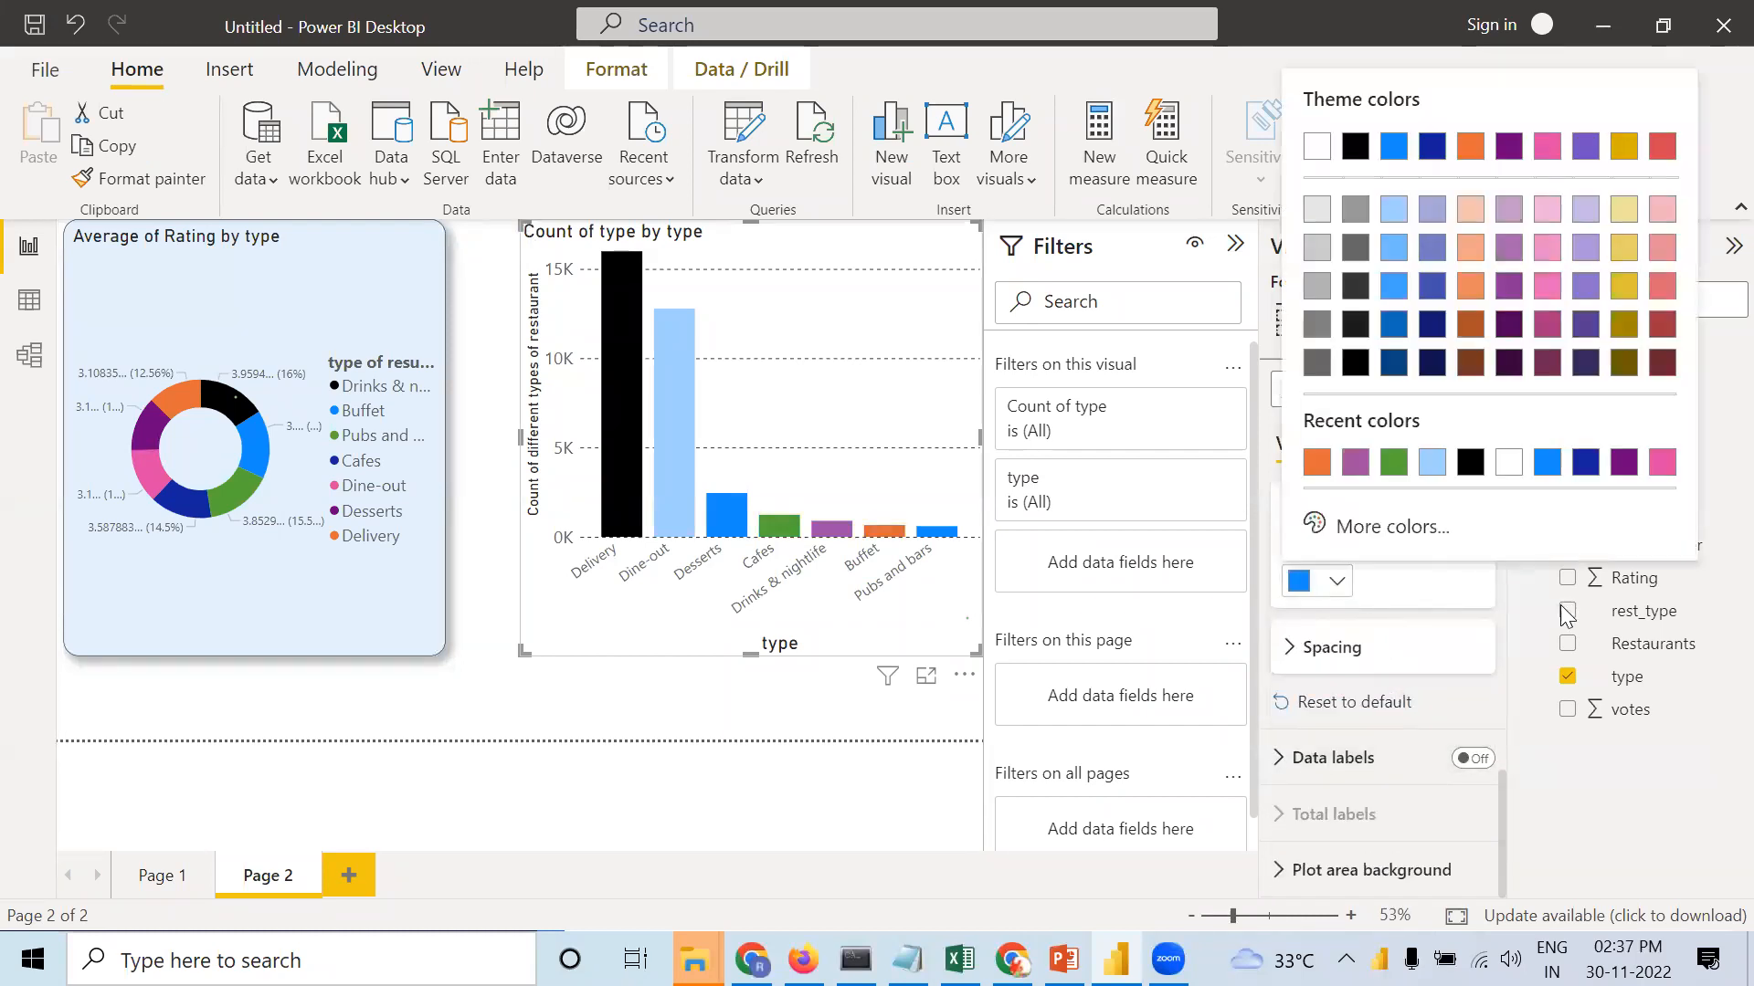
{"action": "left_click", "coordinate": [1662, 462]}
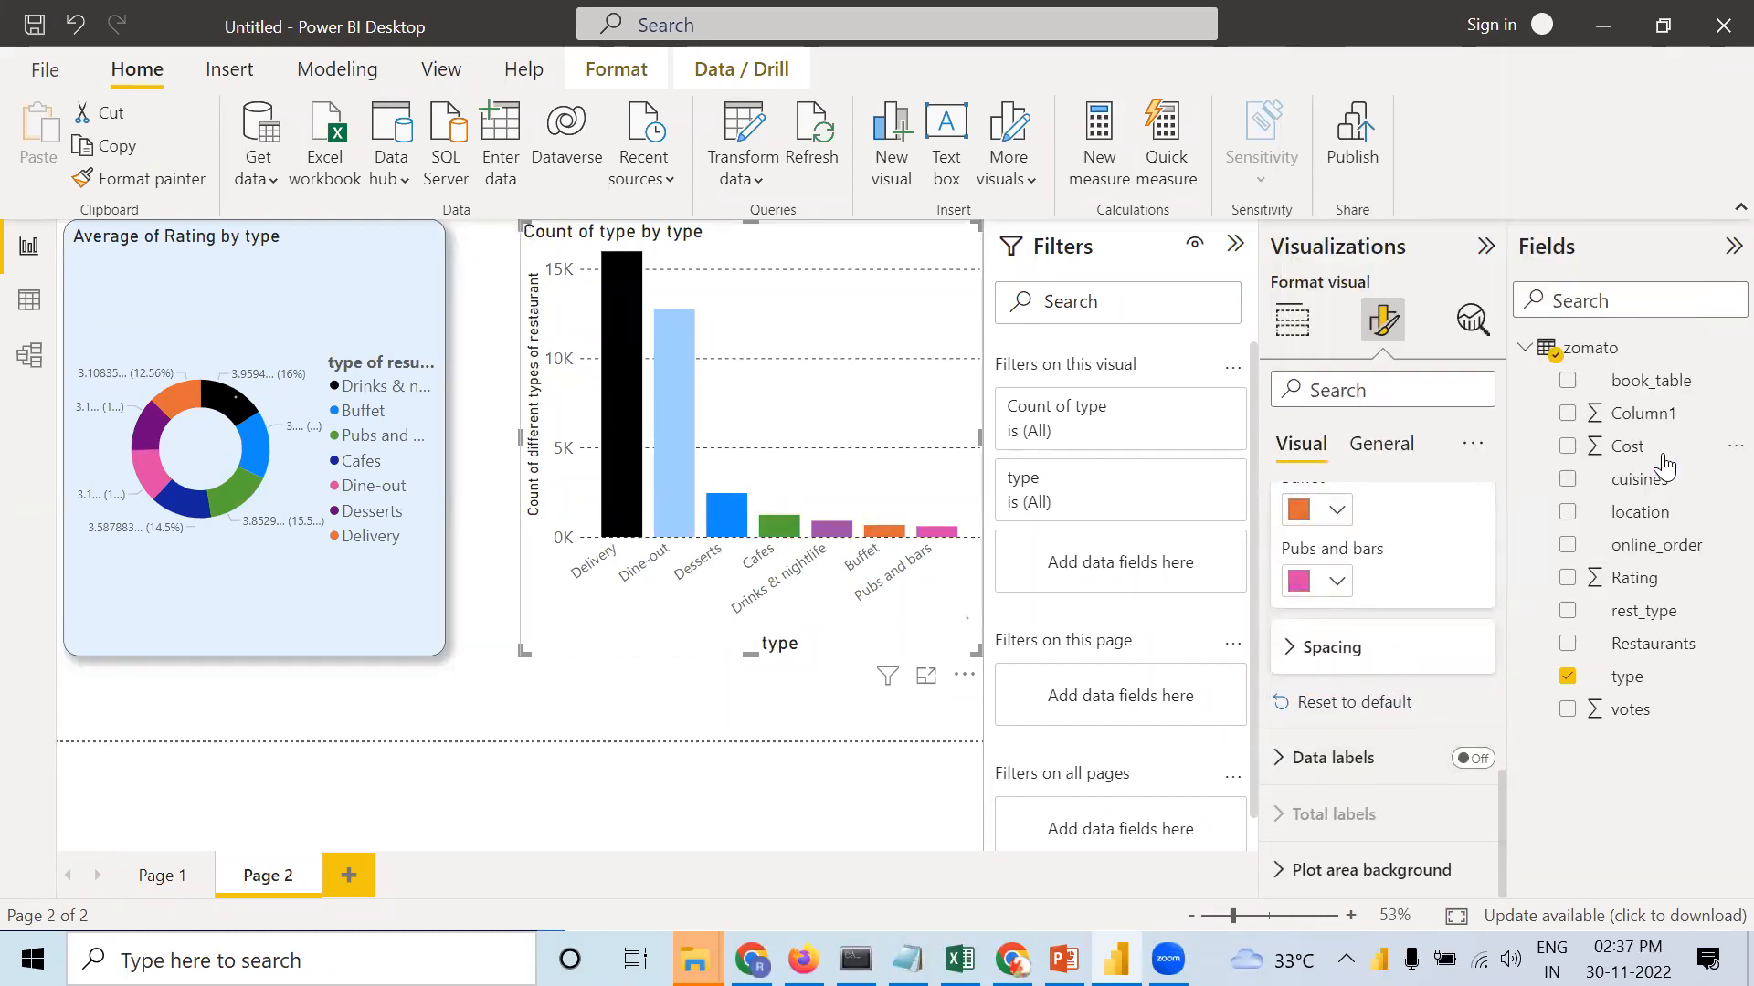
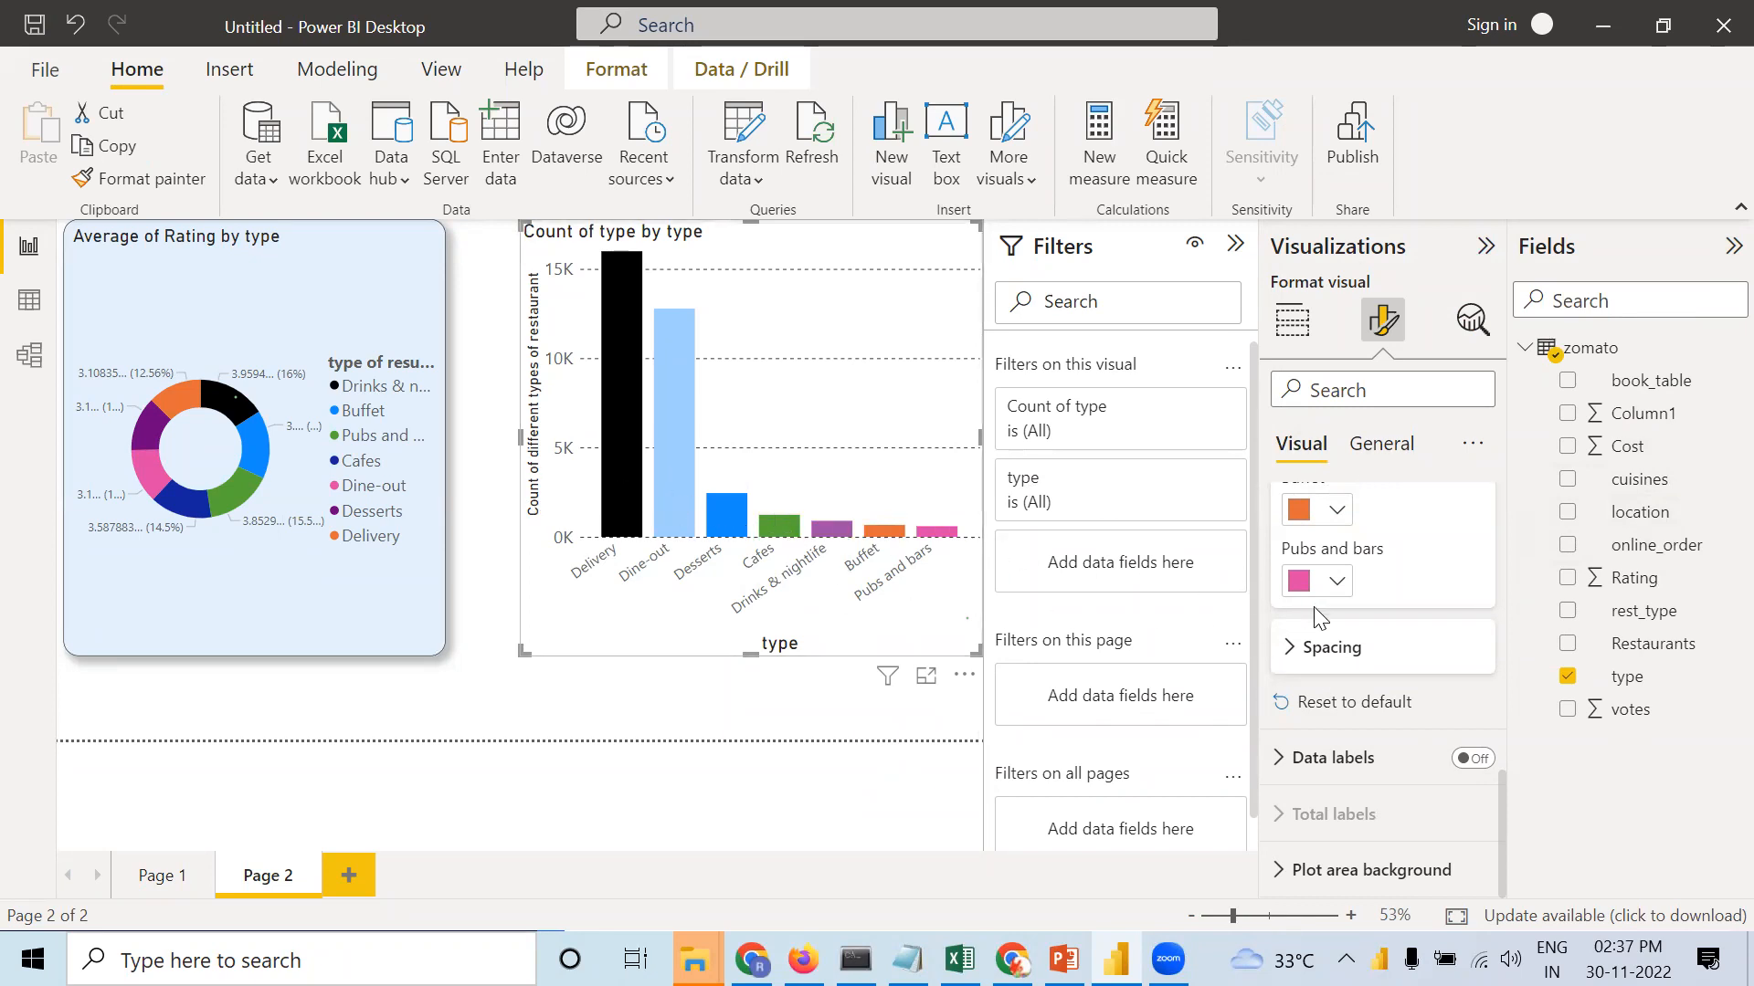
Set the inner padding between the columns to 39 px and turn on the column chart's data labels.
{"action": "left_click", "coordinate": [1295, 654]}
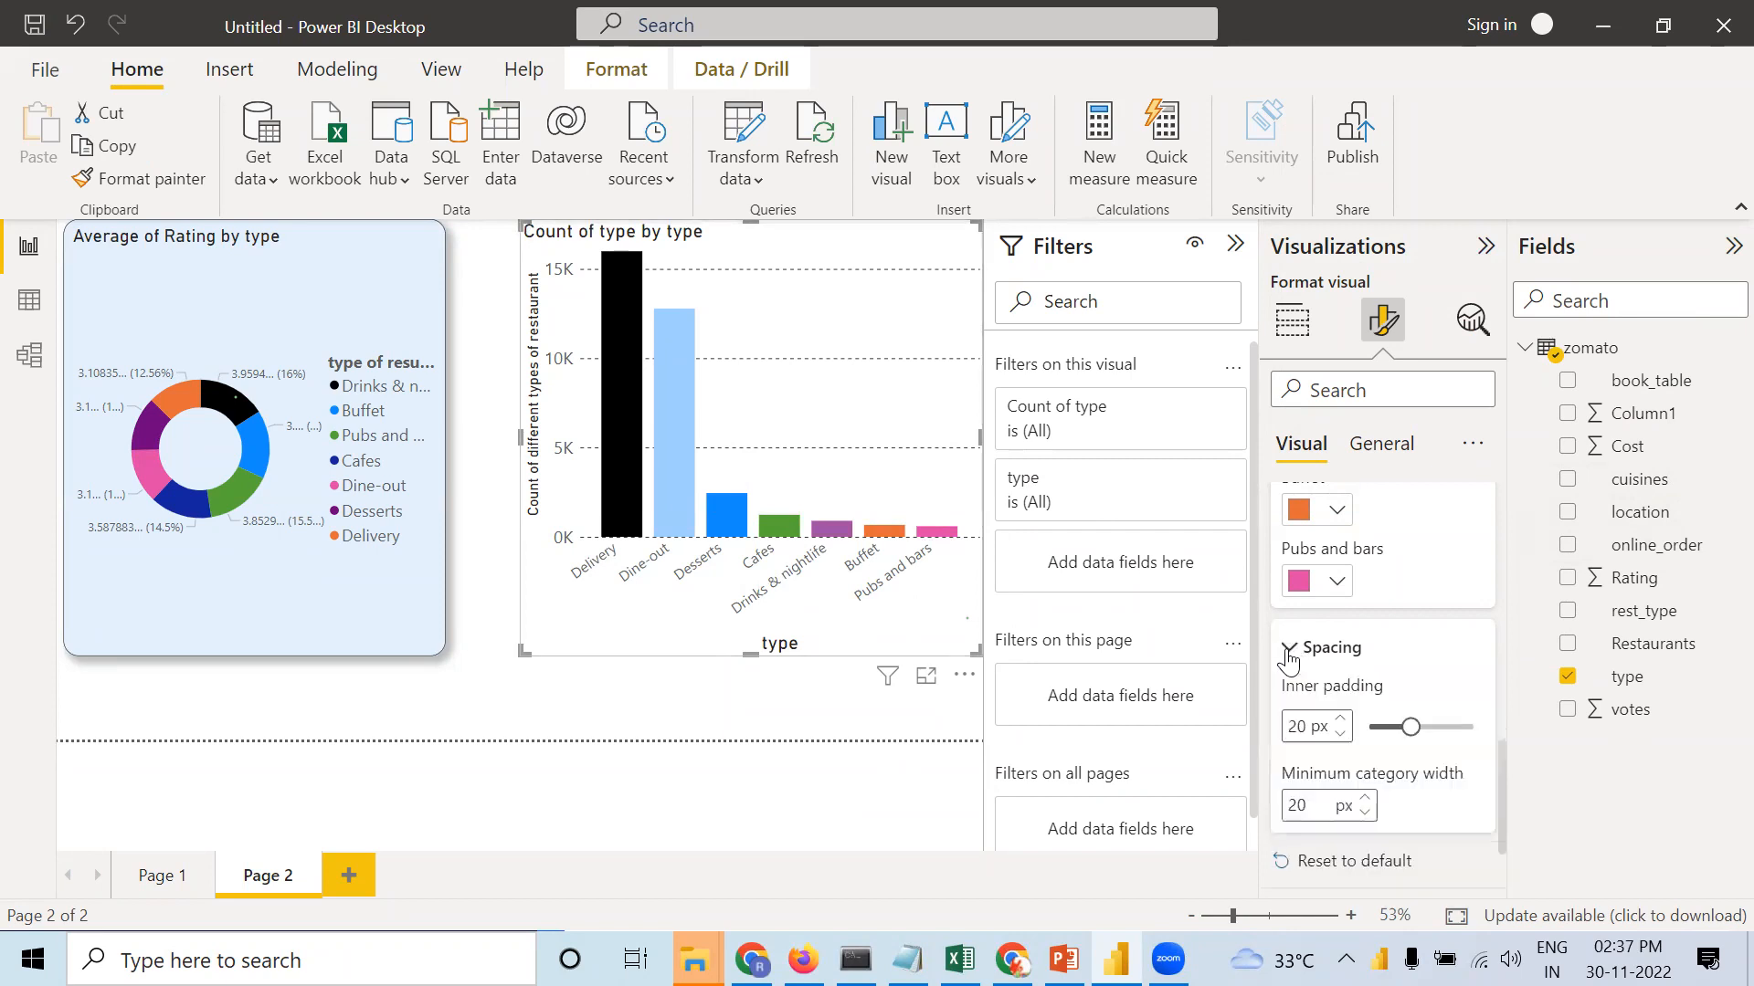
{"action": "left_click_drag", "start_coordinate": [1408, 727], "coordinate": [1449, 728]}
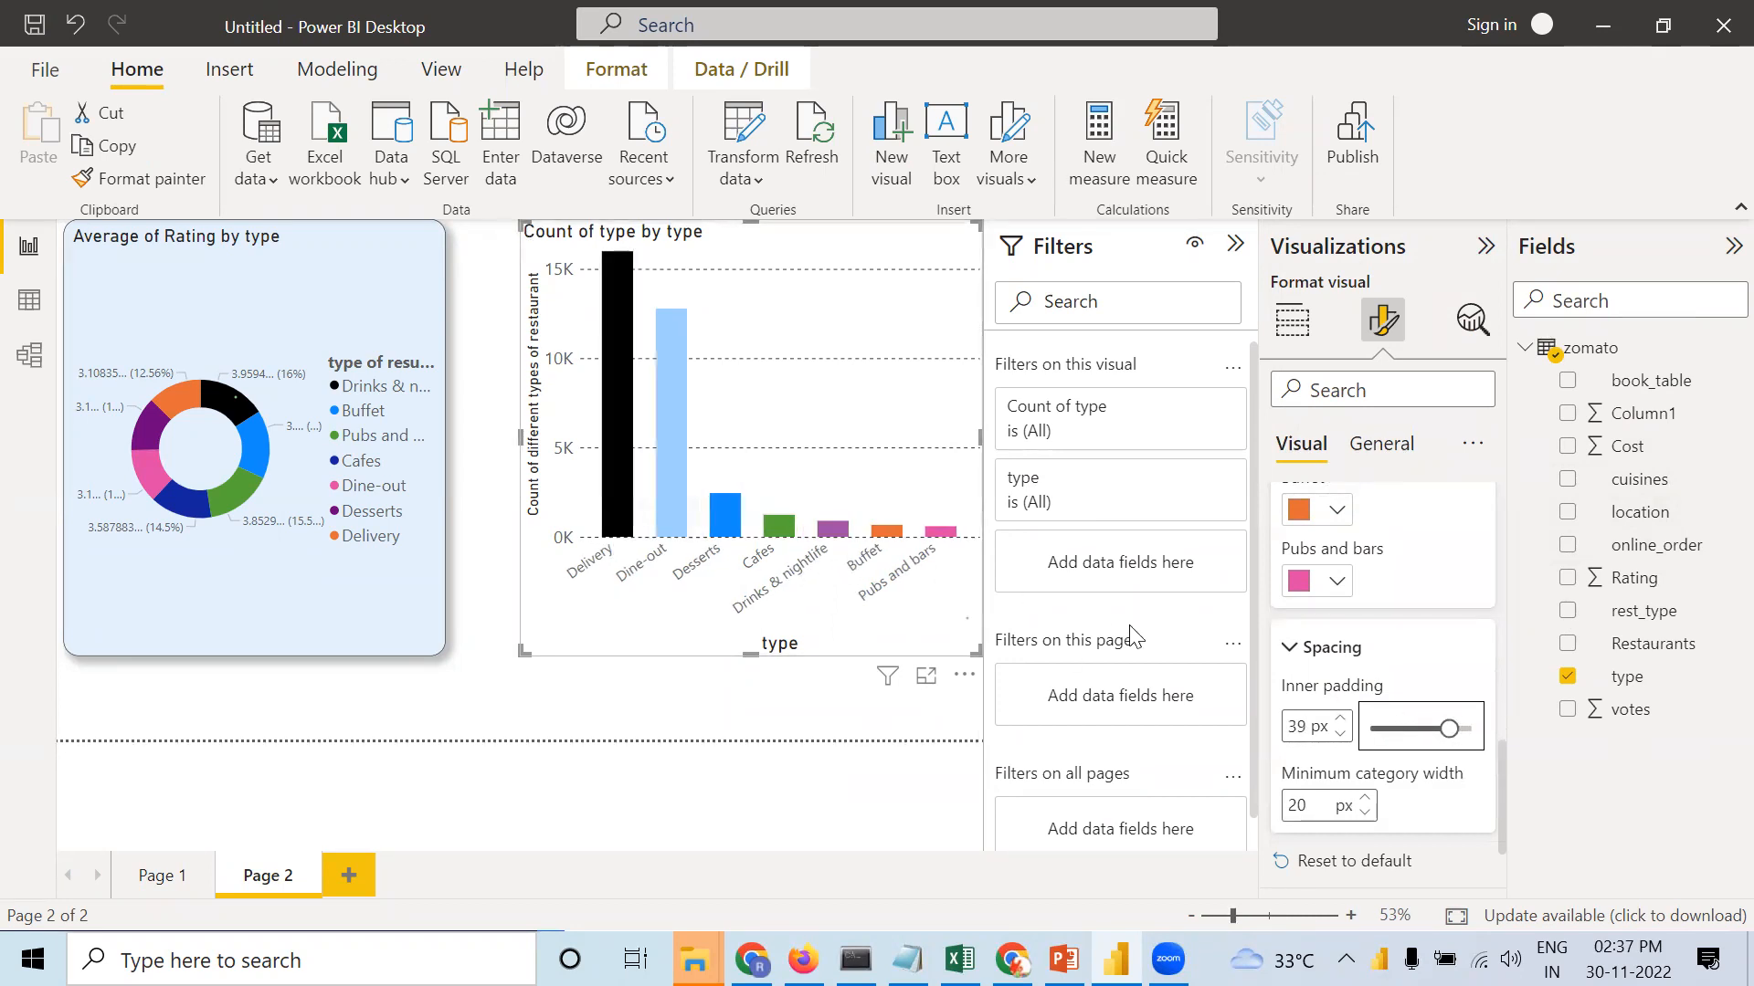
{"action": "scroll", "coordinate": [1302, 664], "scroll_direction": "down", "scroll_amount": 2}
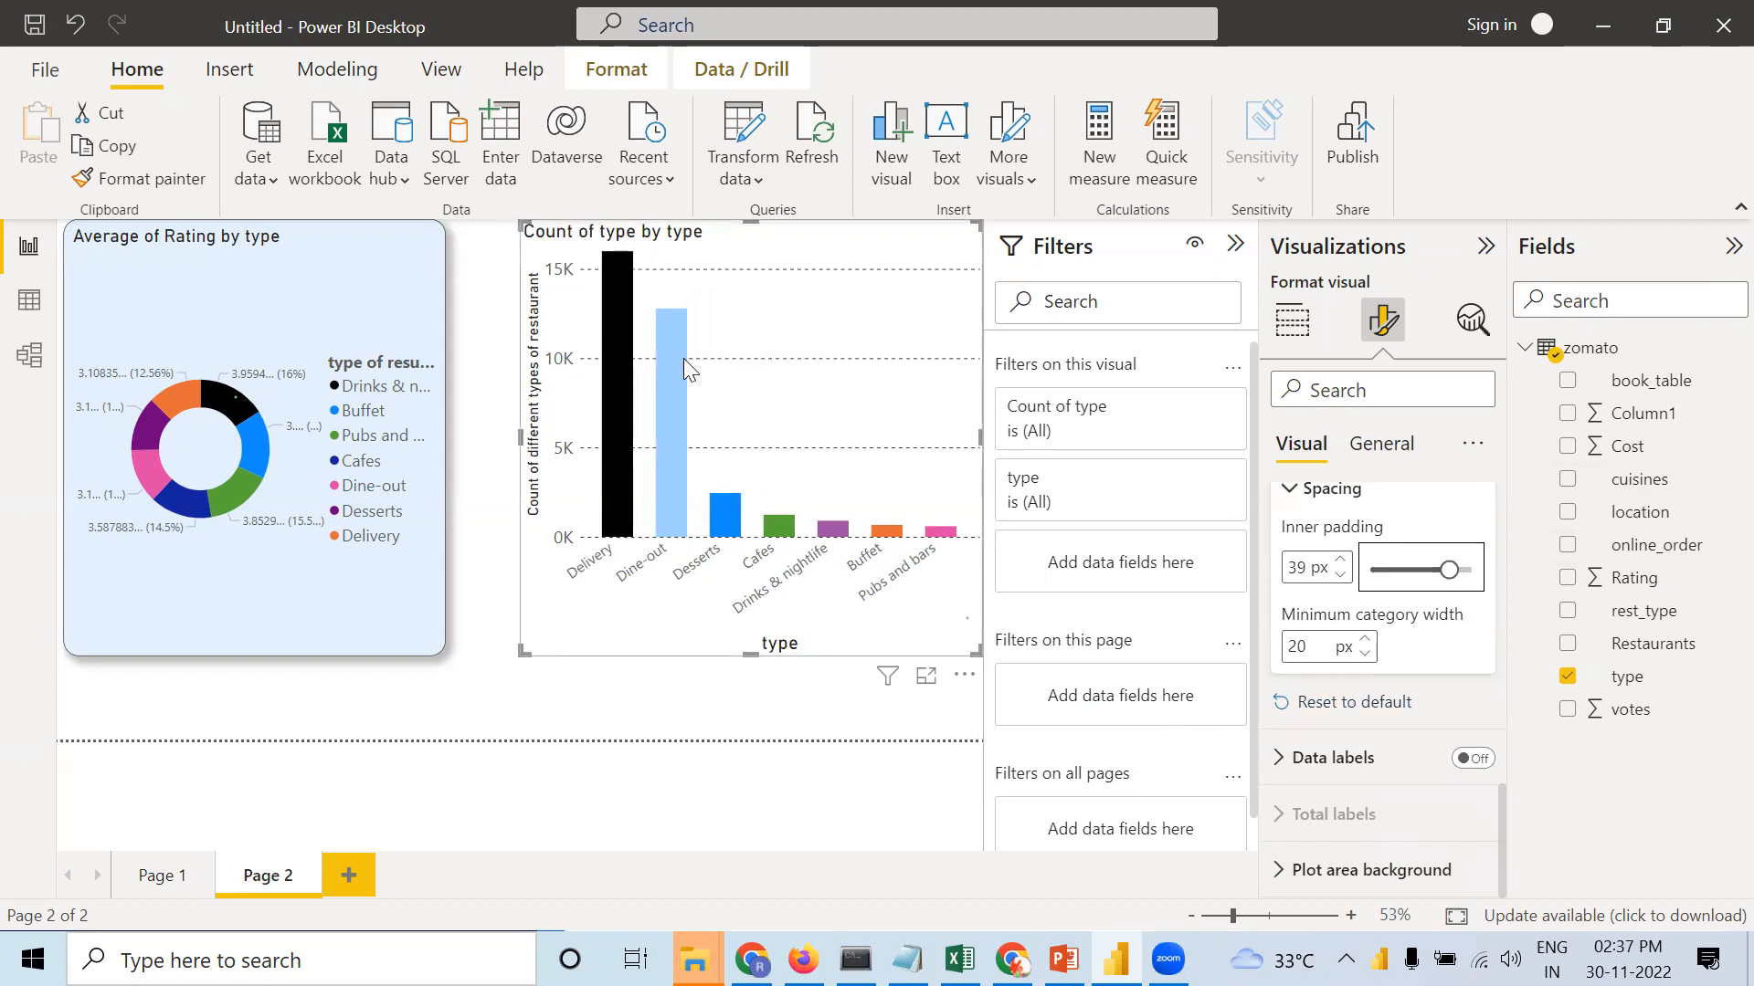
{"action": "mouse_move", "coordinate": [678, 358]}
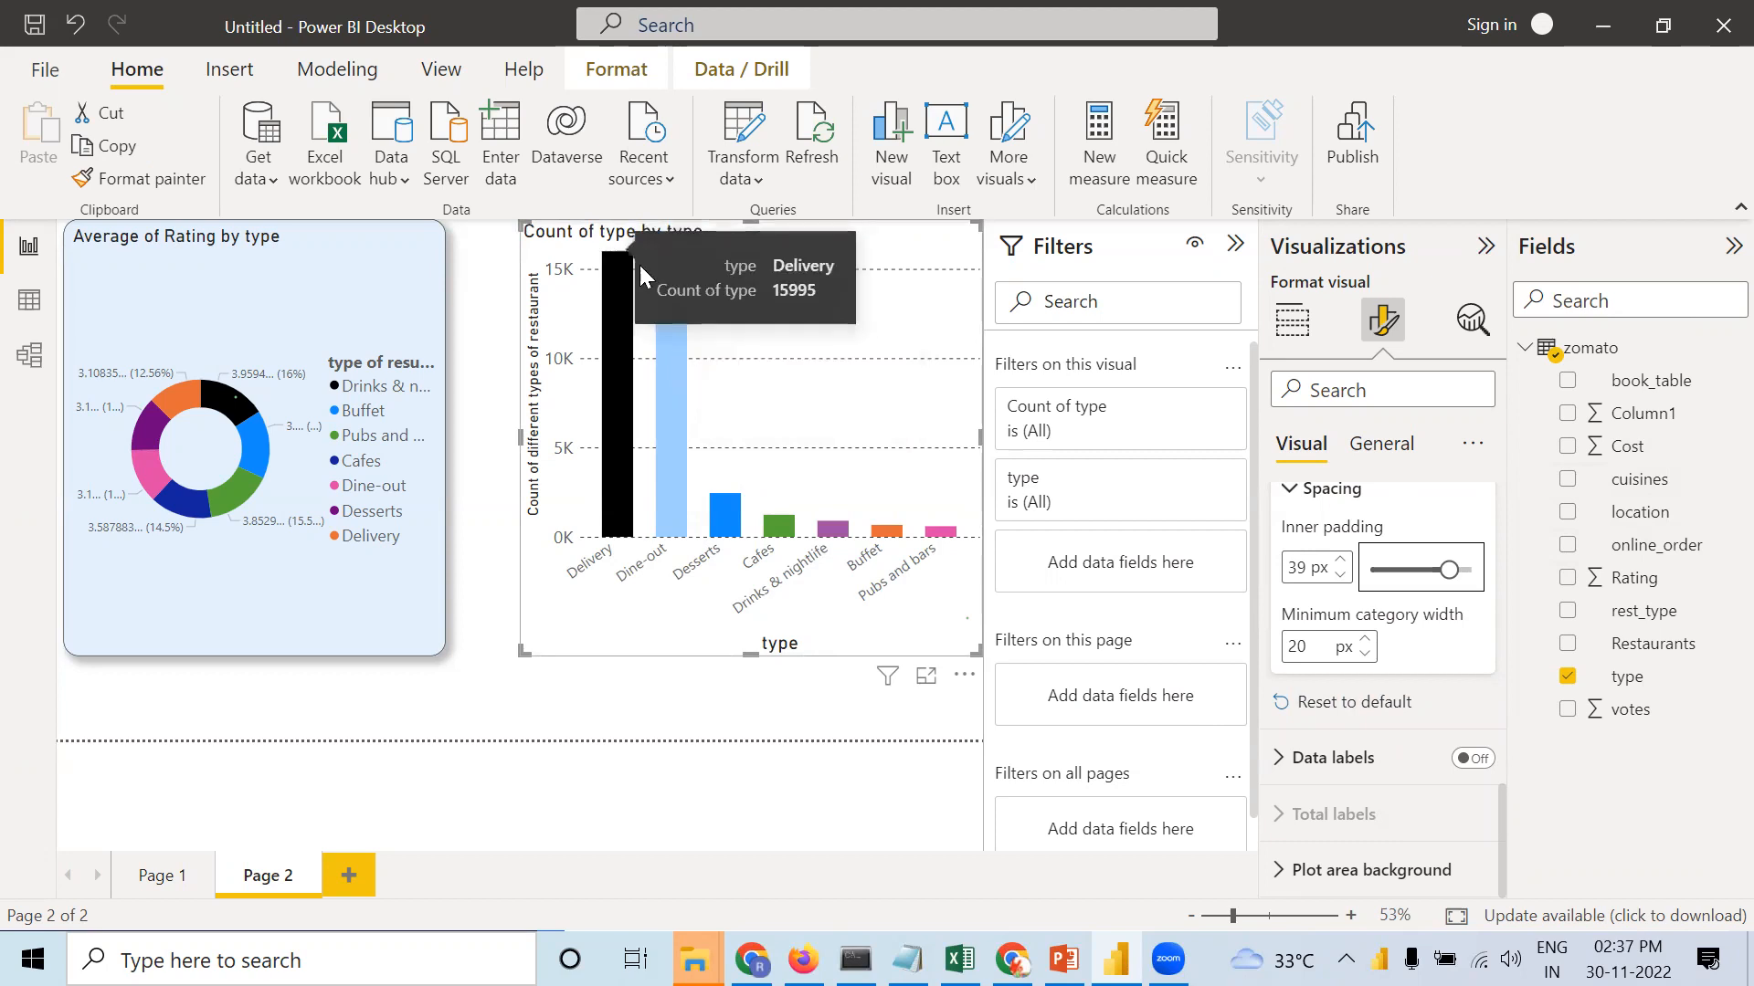
{"action": "left_click", "coordinate": [1481, 766]}
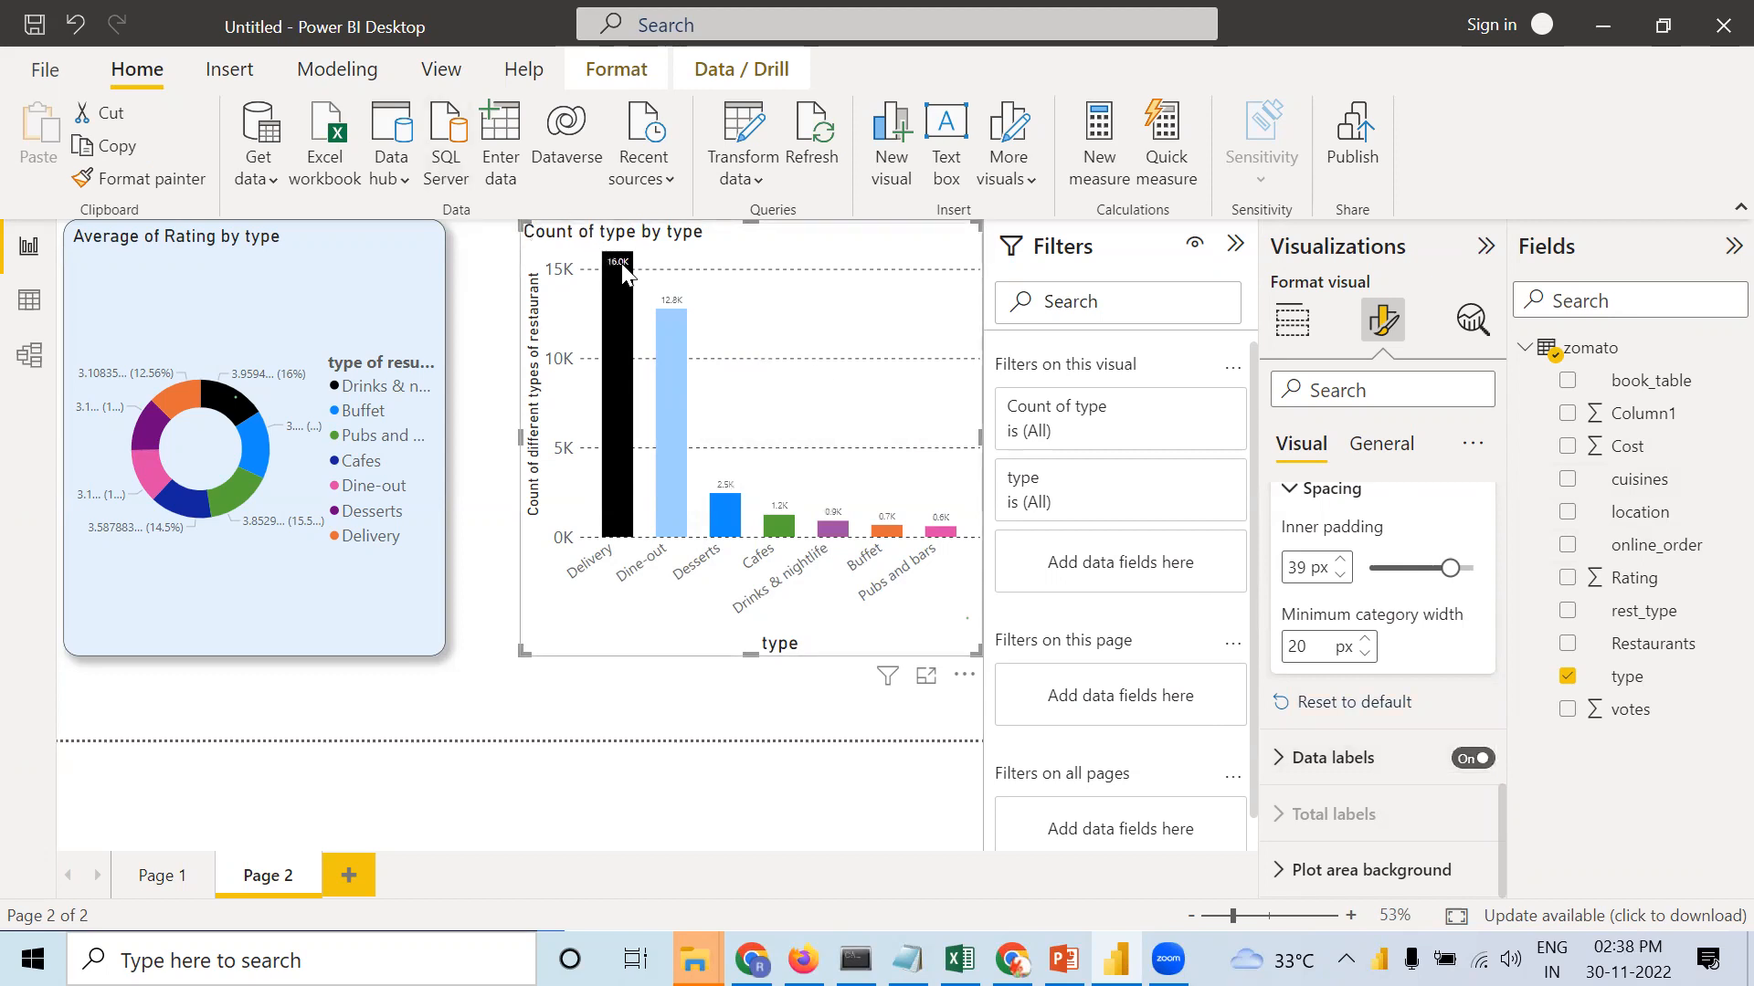
{"action": "mouse_move", "coordinate": [623, 270]}
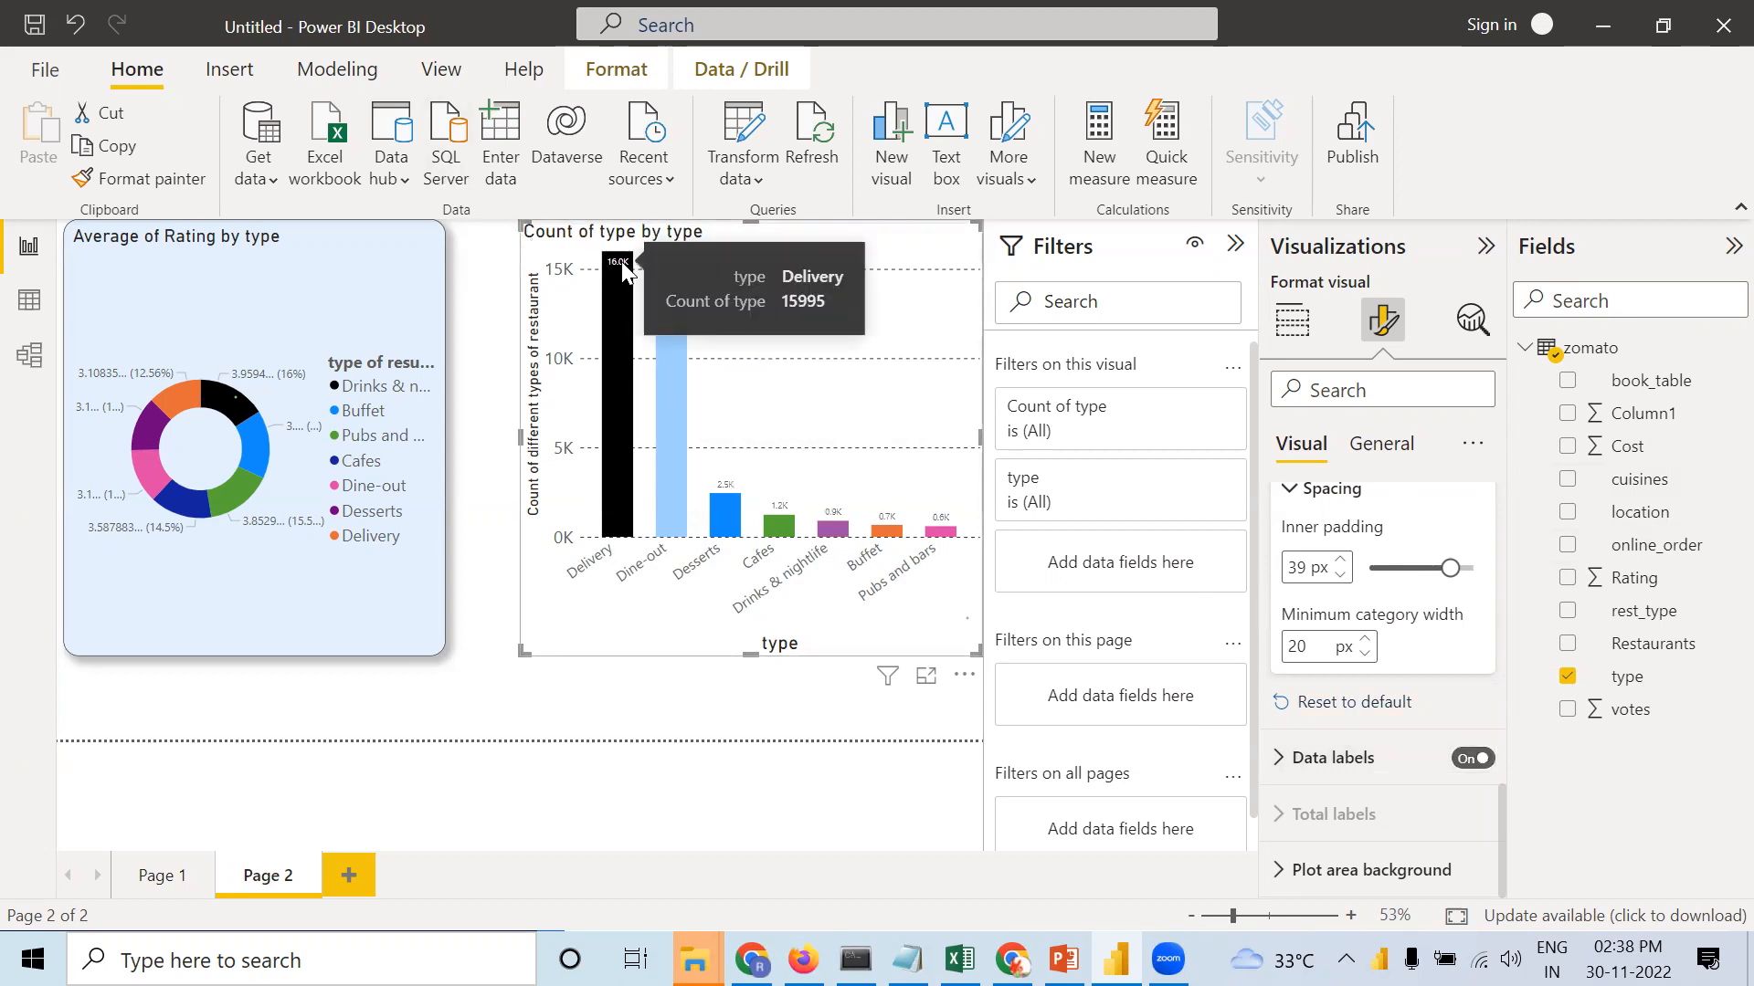
{"action": "mouse_move", "coordinate": [670, 323]}
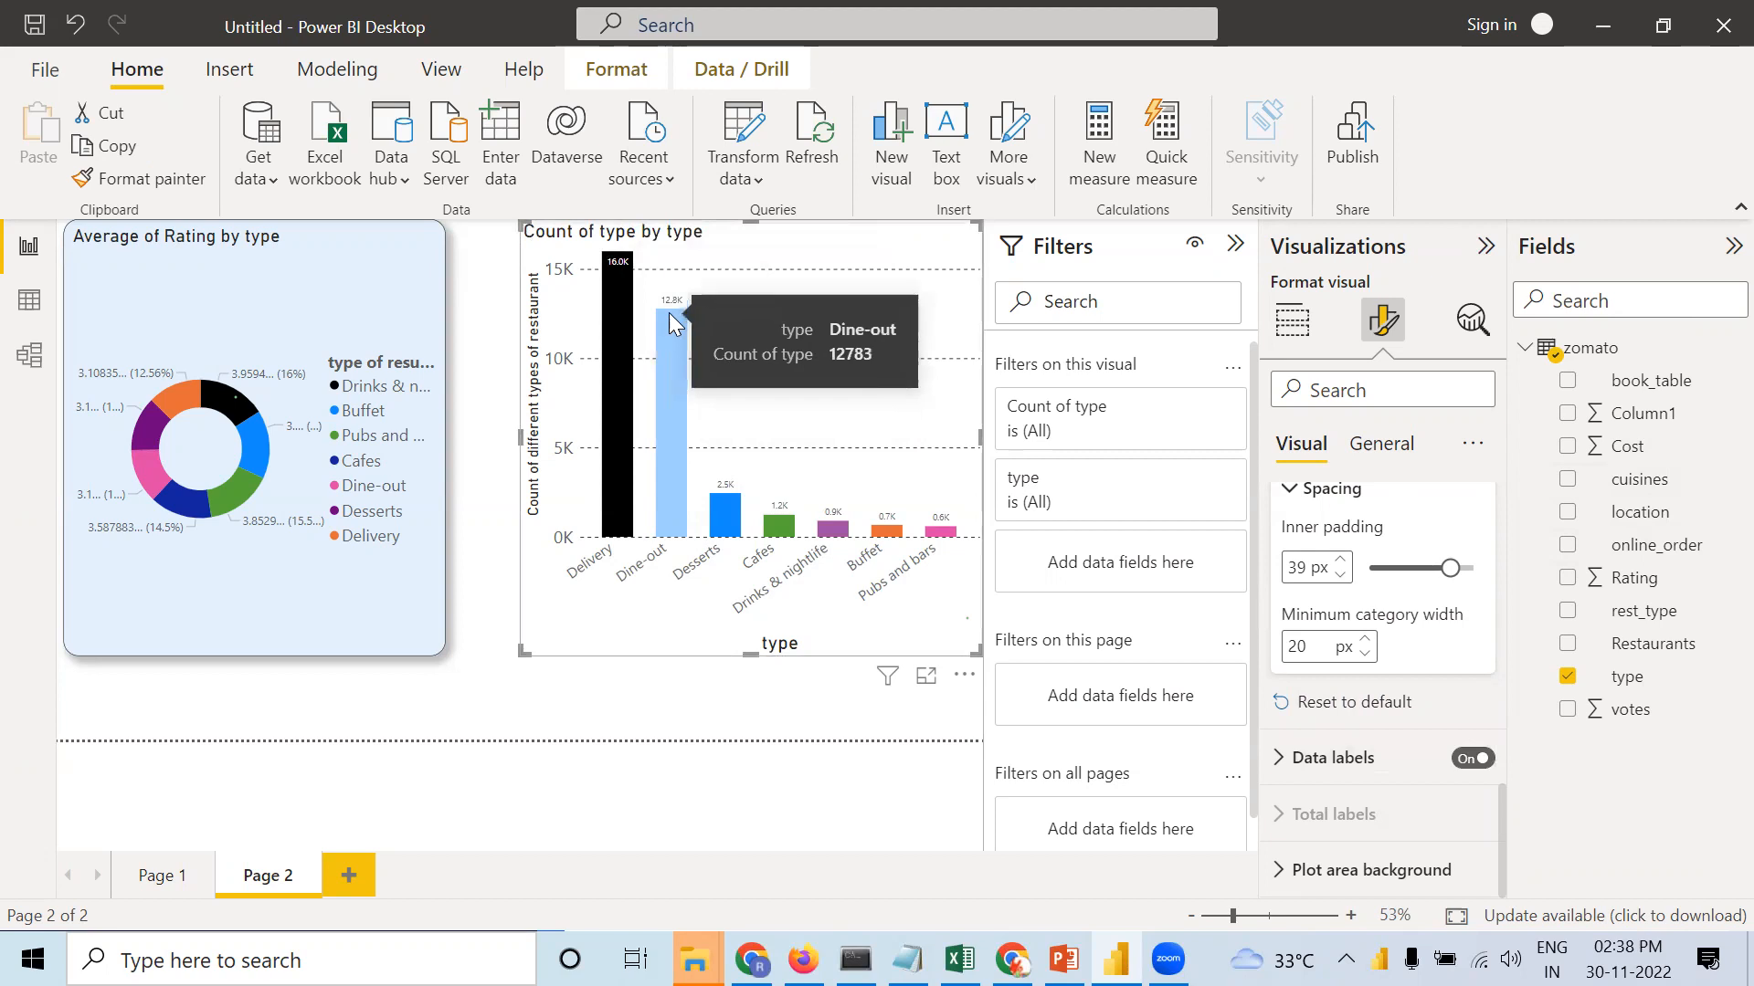
{"action": "mouse_move", "coordinate": [788, 526]}
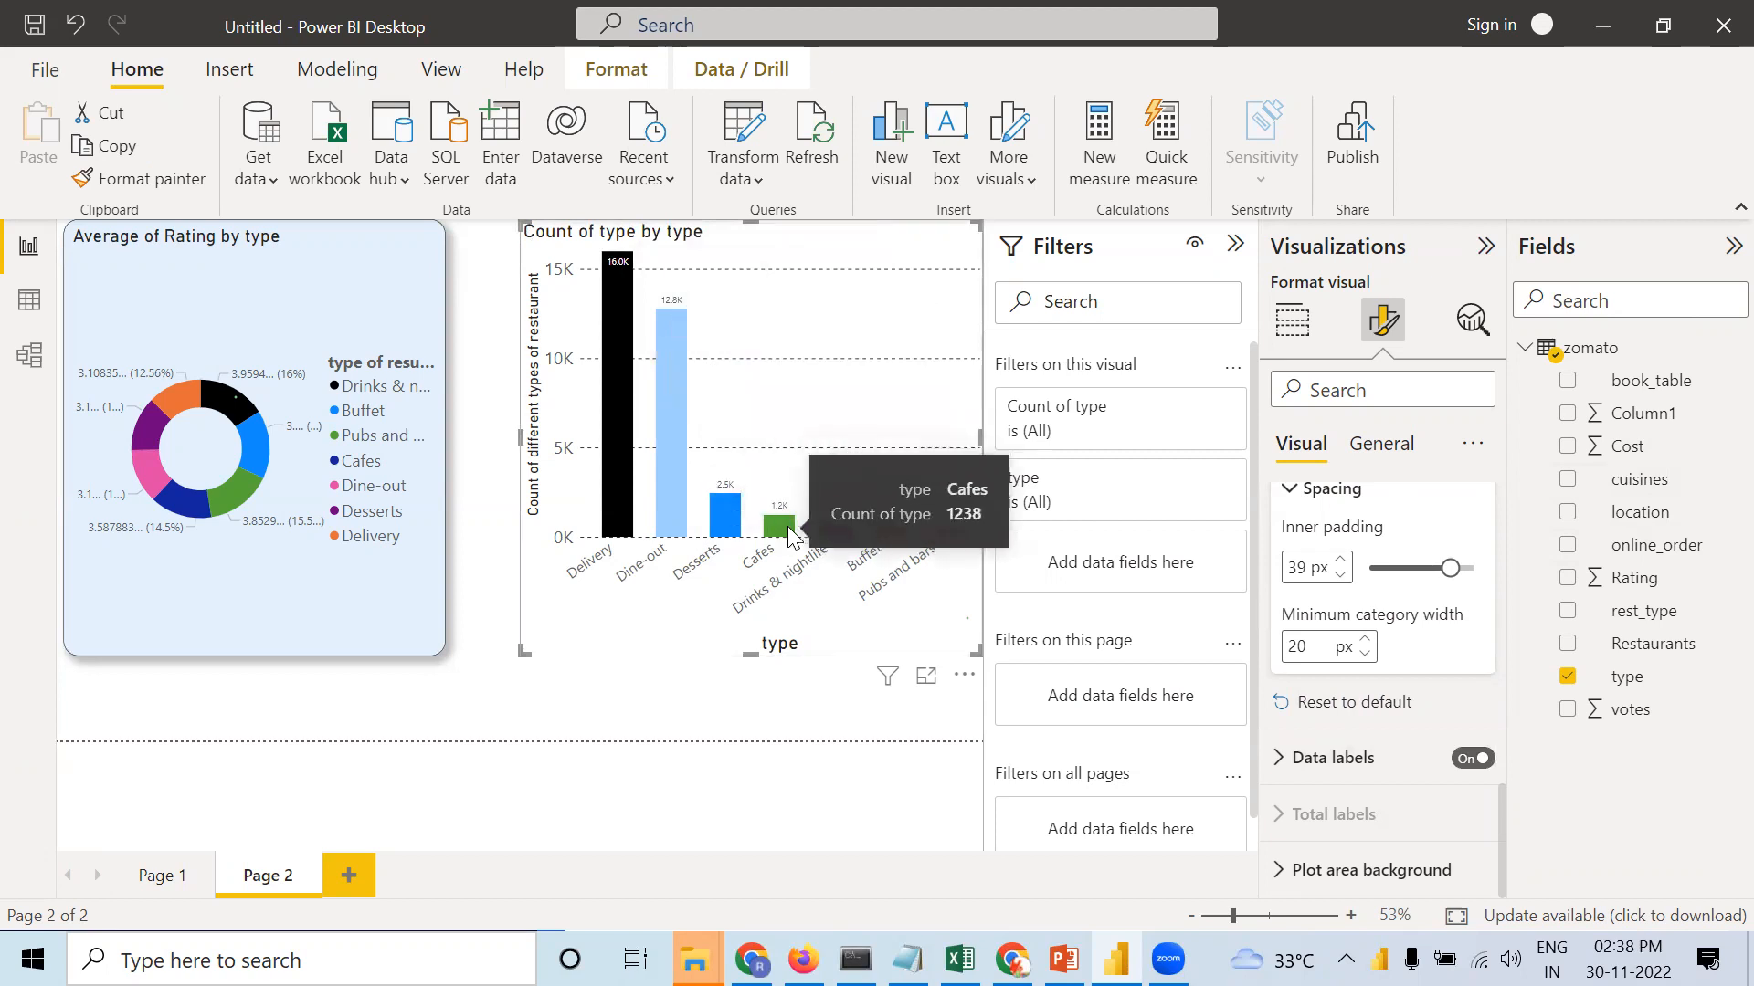
{"action": "mouse_move", "coordinate": [894, 535]}
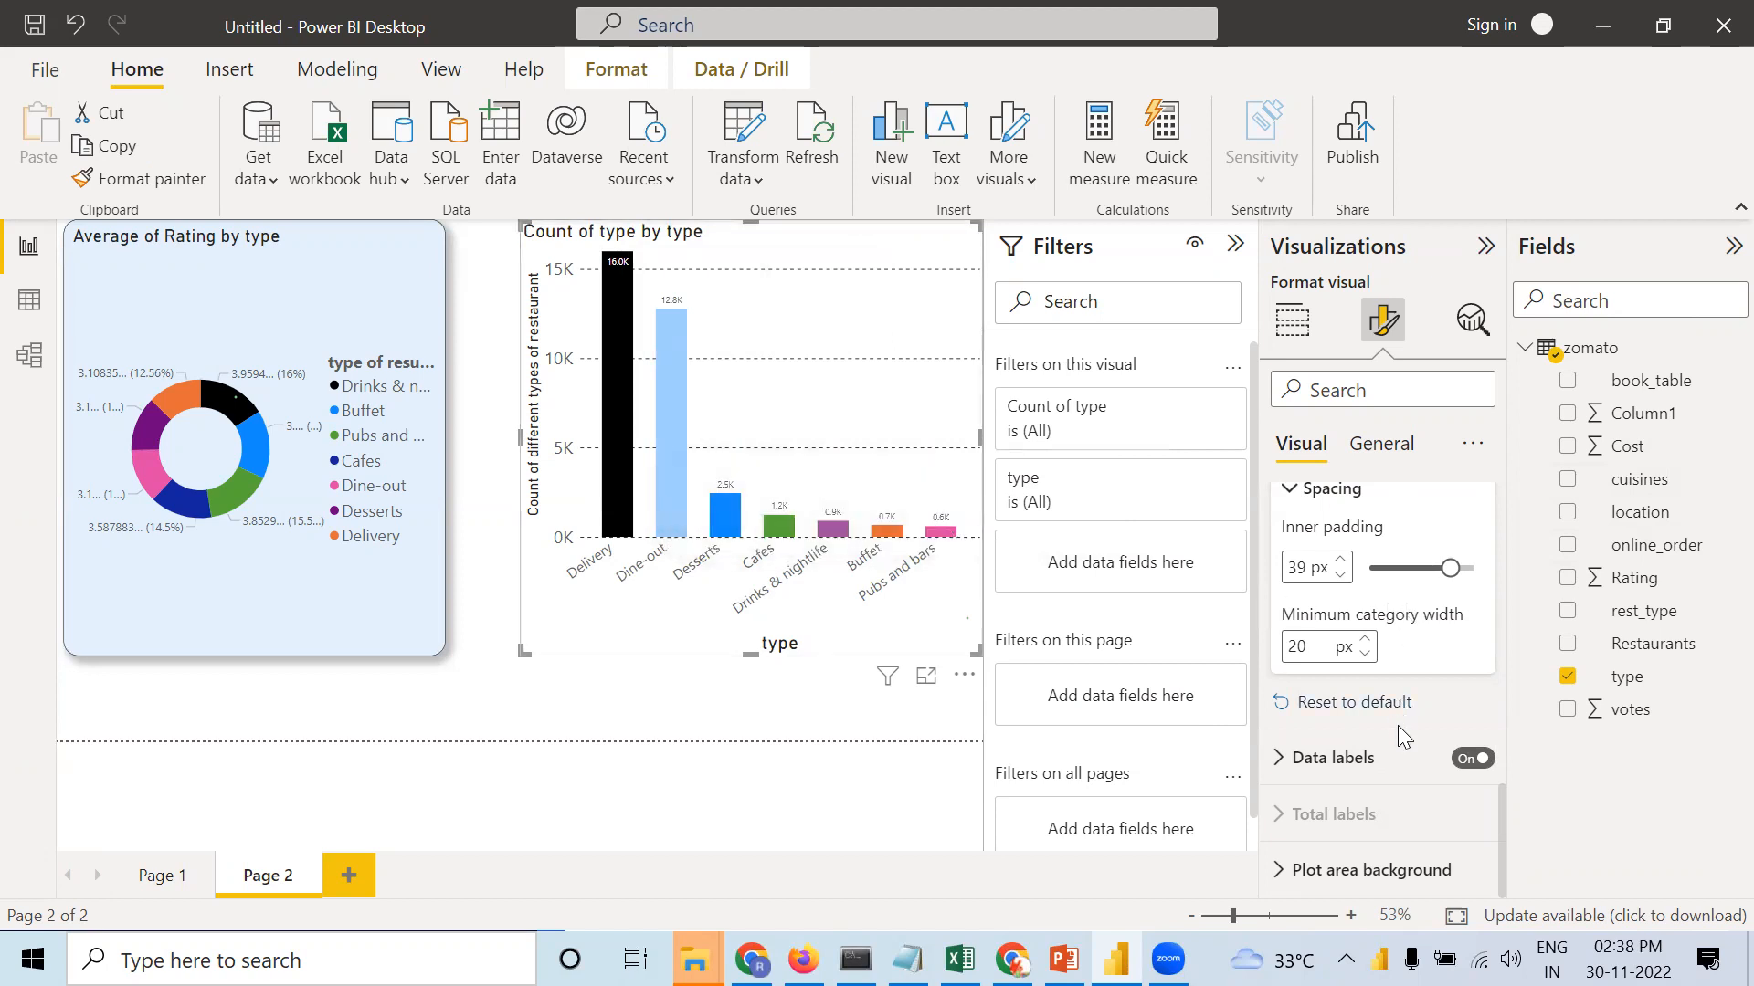
{"action": "left_click", "coordinate": [1280, 869]}
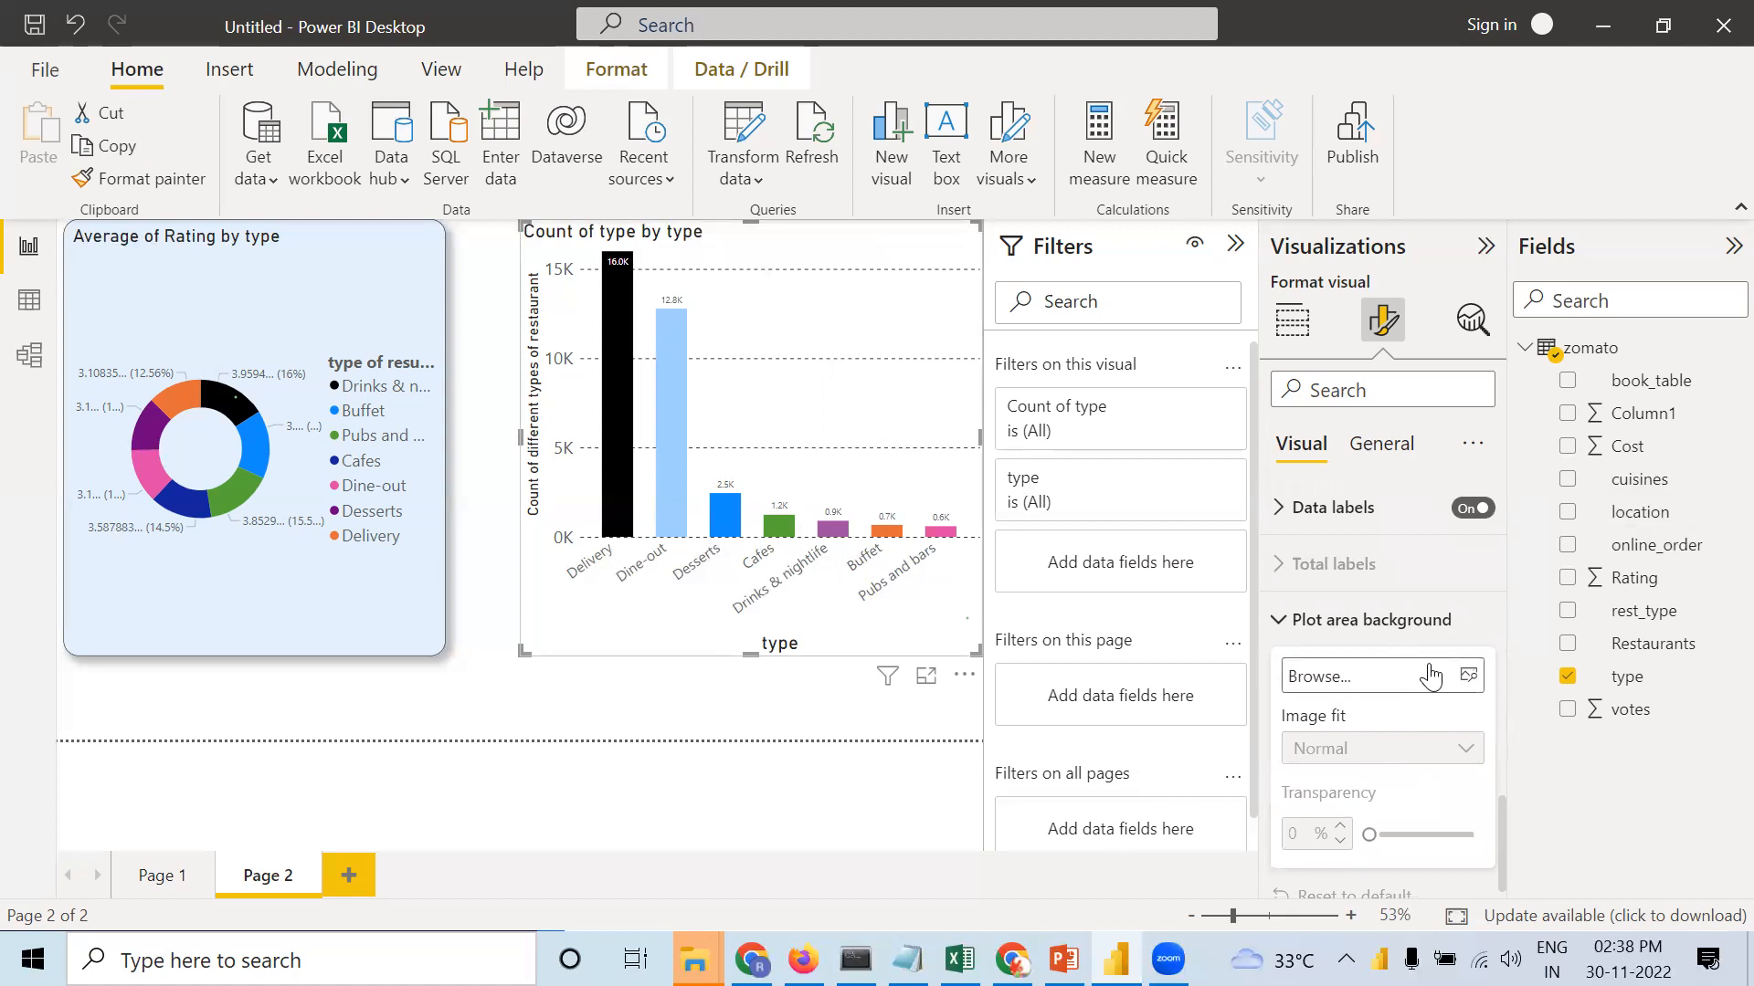
{"action": "left_click", "coordinate": [1430, 686]}
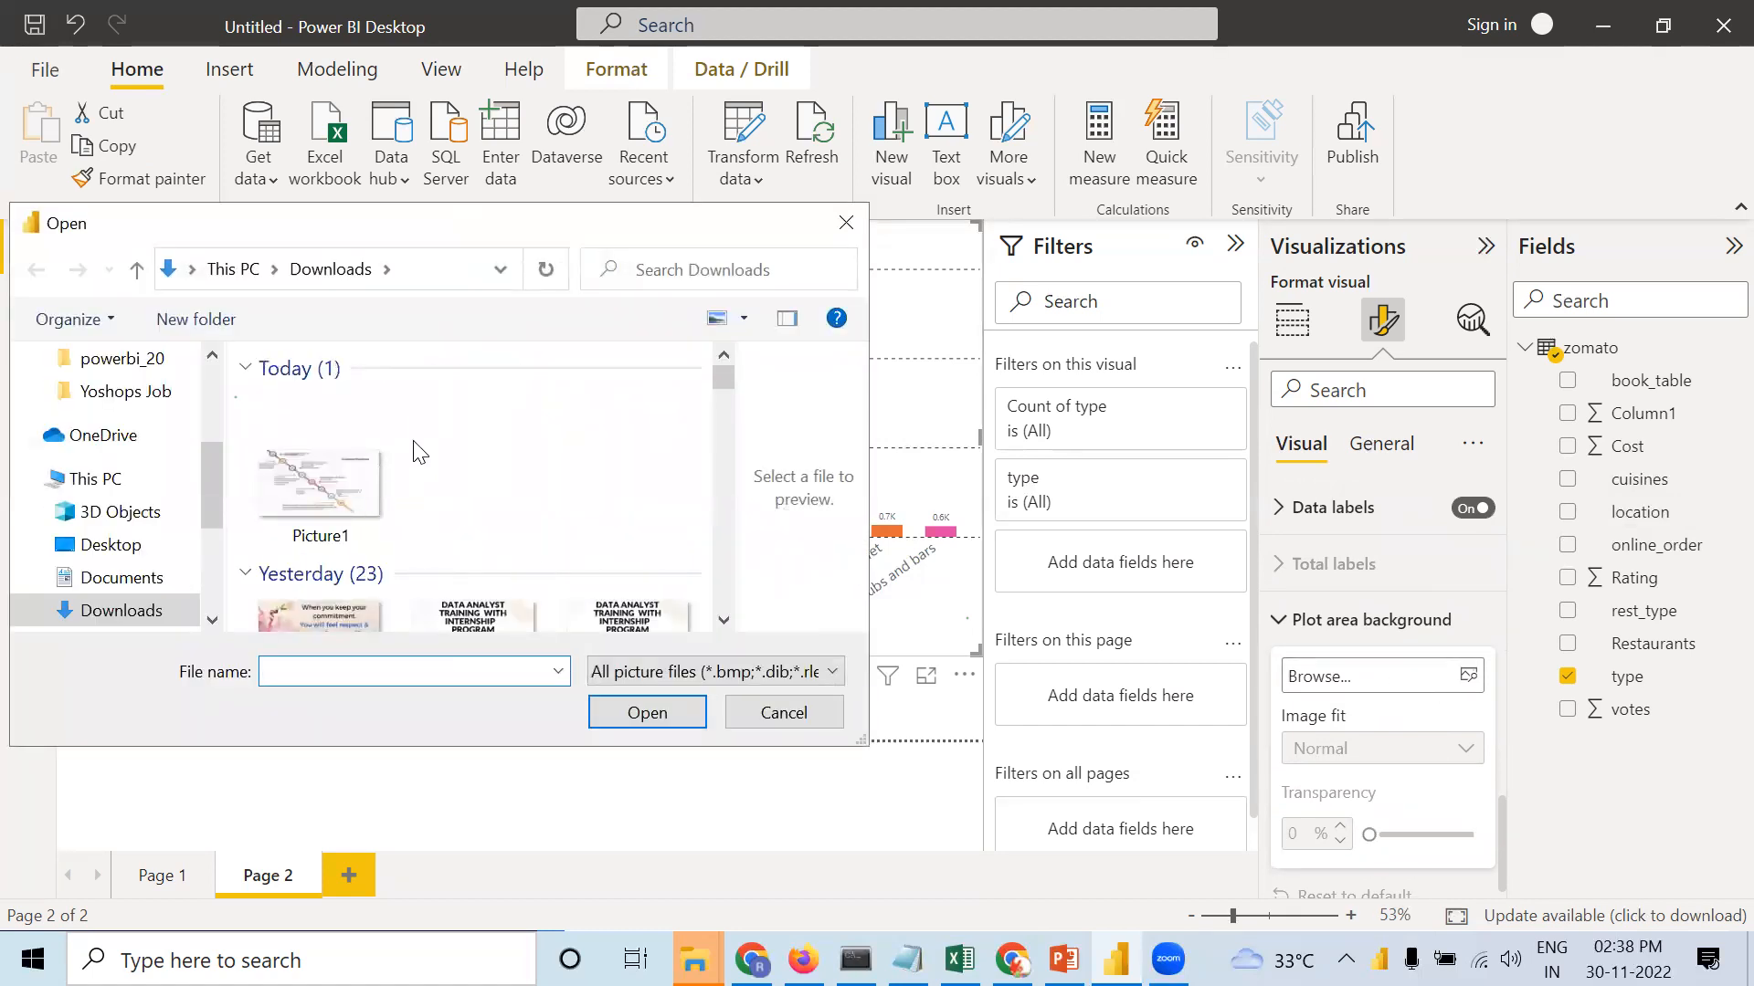
{"action": "left_click", "coordinate": [846, 223]}
Switch to Firefox and open freepik.com in a new browser tab.
{"action": "mouse_move", "coordinate": [803, 959]}
{"action": "left_click", "coordinate": [839, 916]}
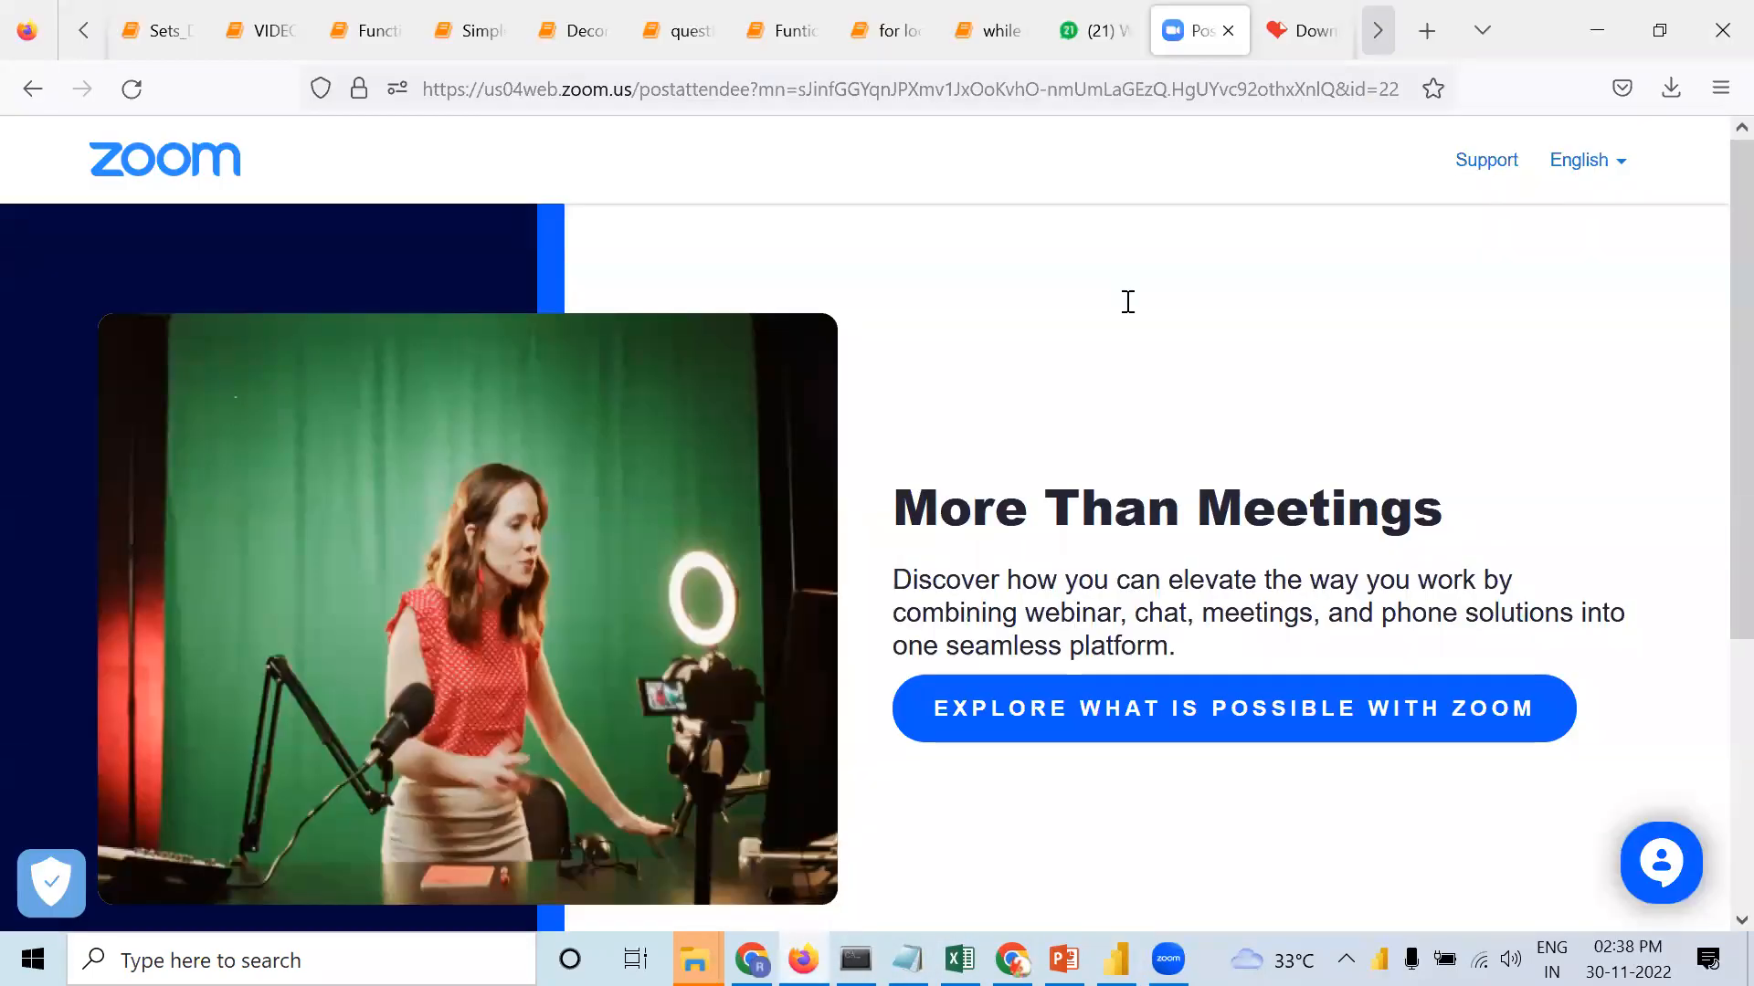
{"action": "left_click", "coordinate": [559, 92]}
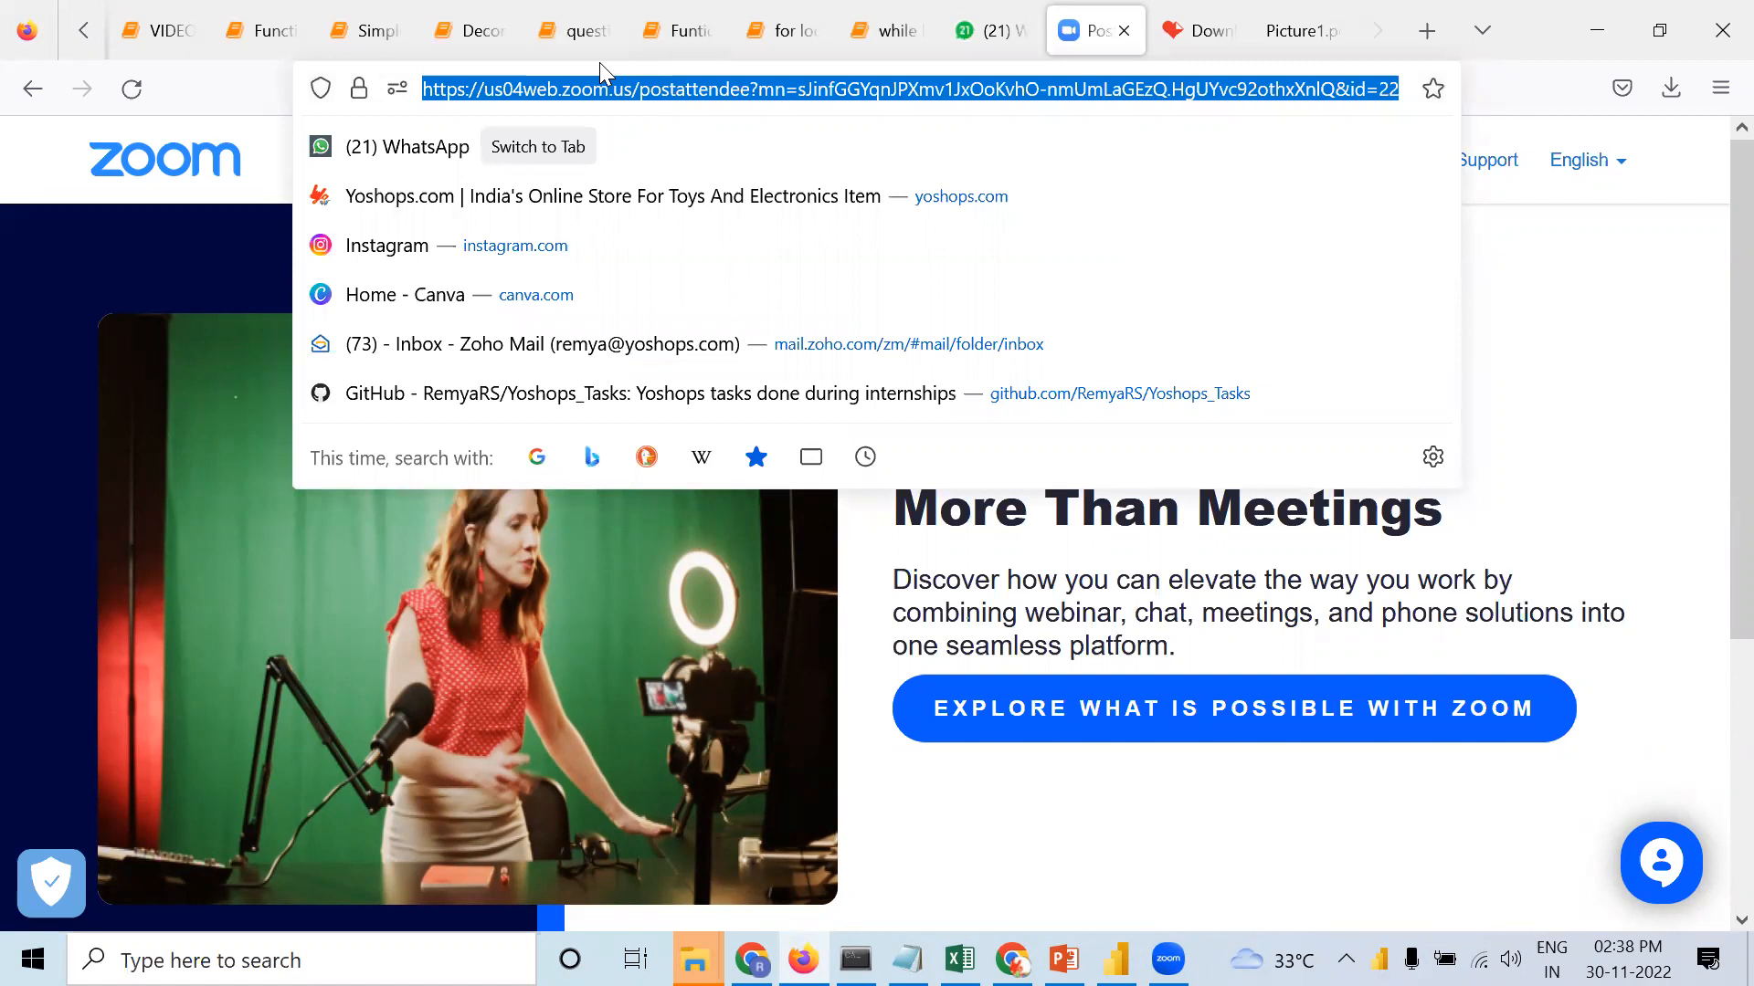
{"action": "left_click", "coordinate": [1453, 122]}
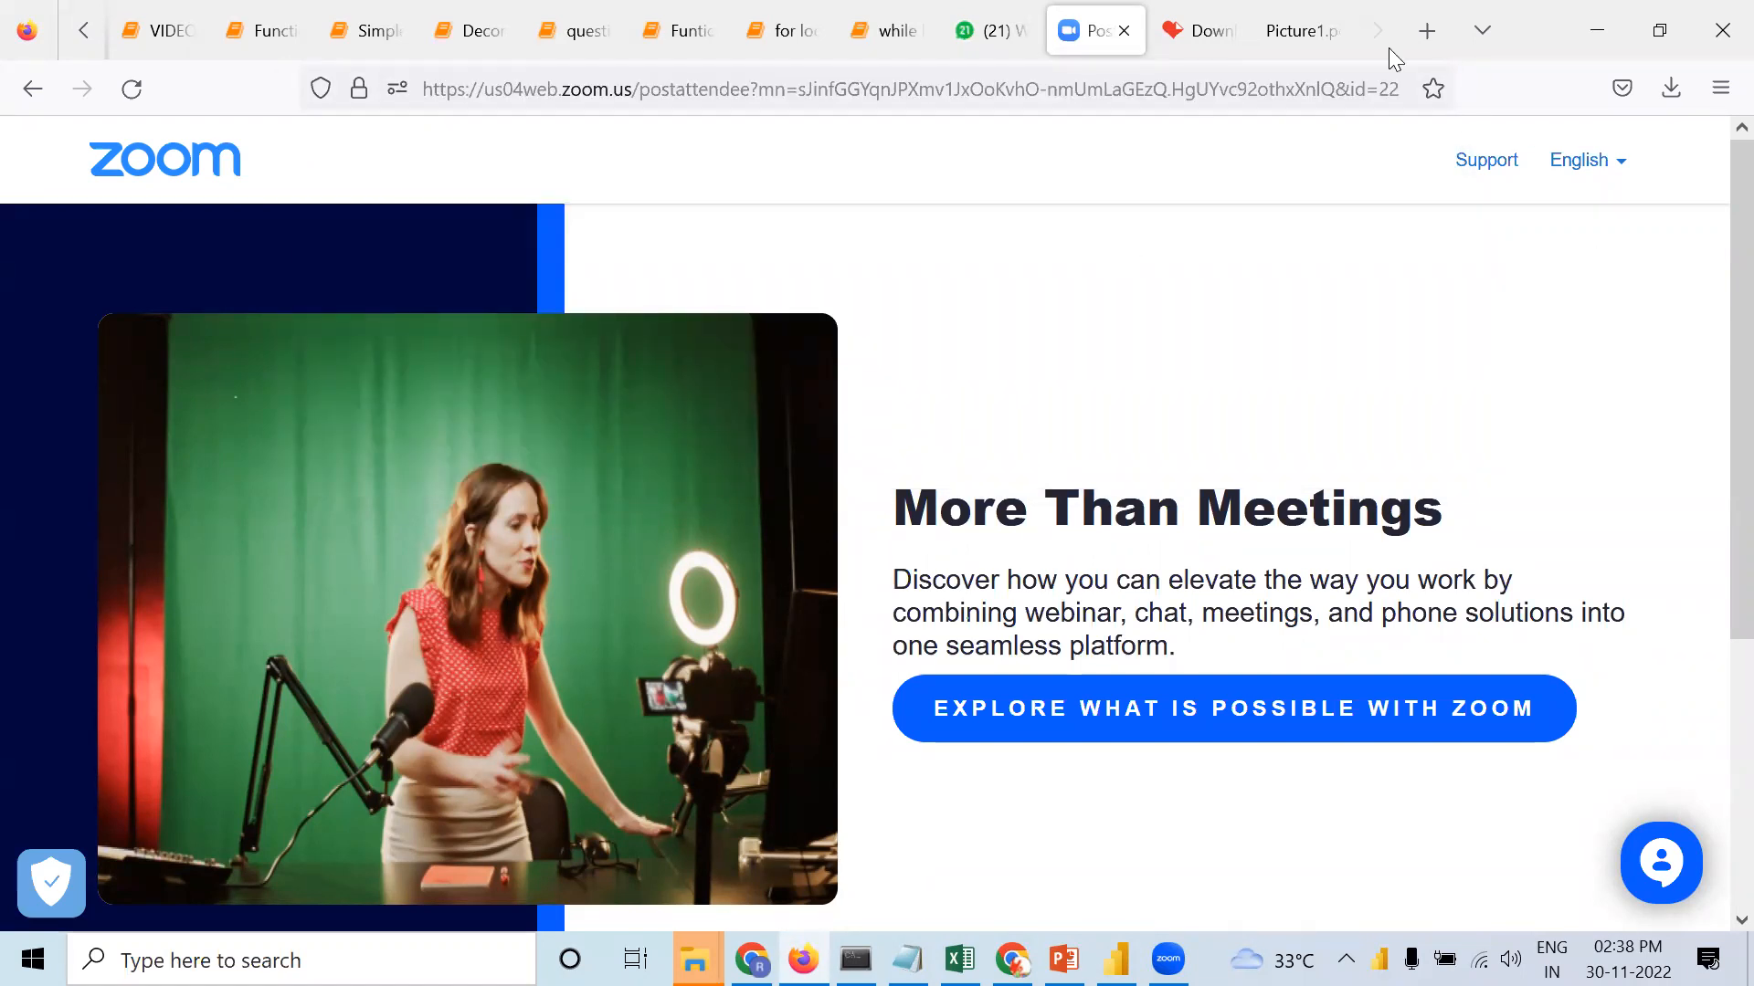
{"action": "left_click", "coordinate": [1434, 30]}
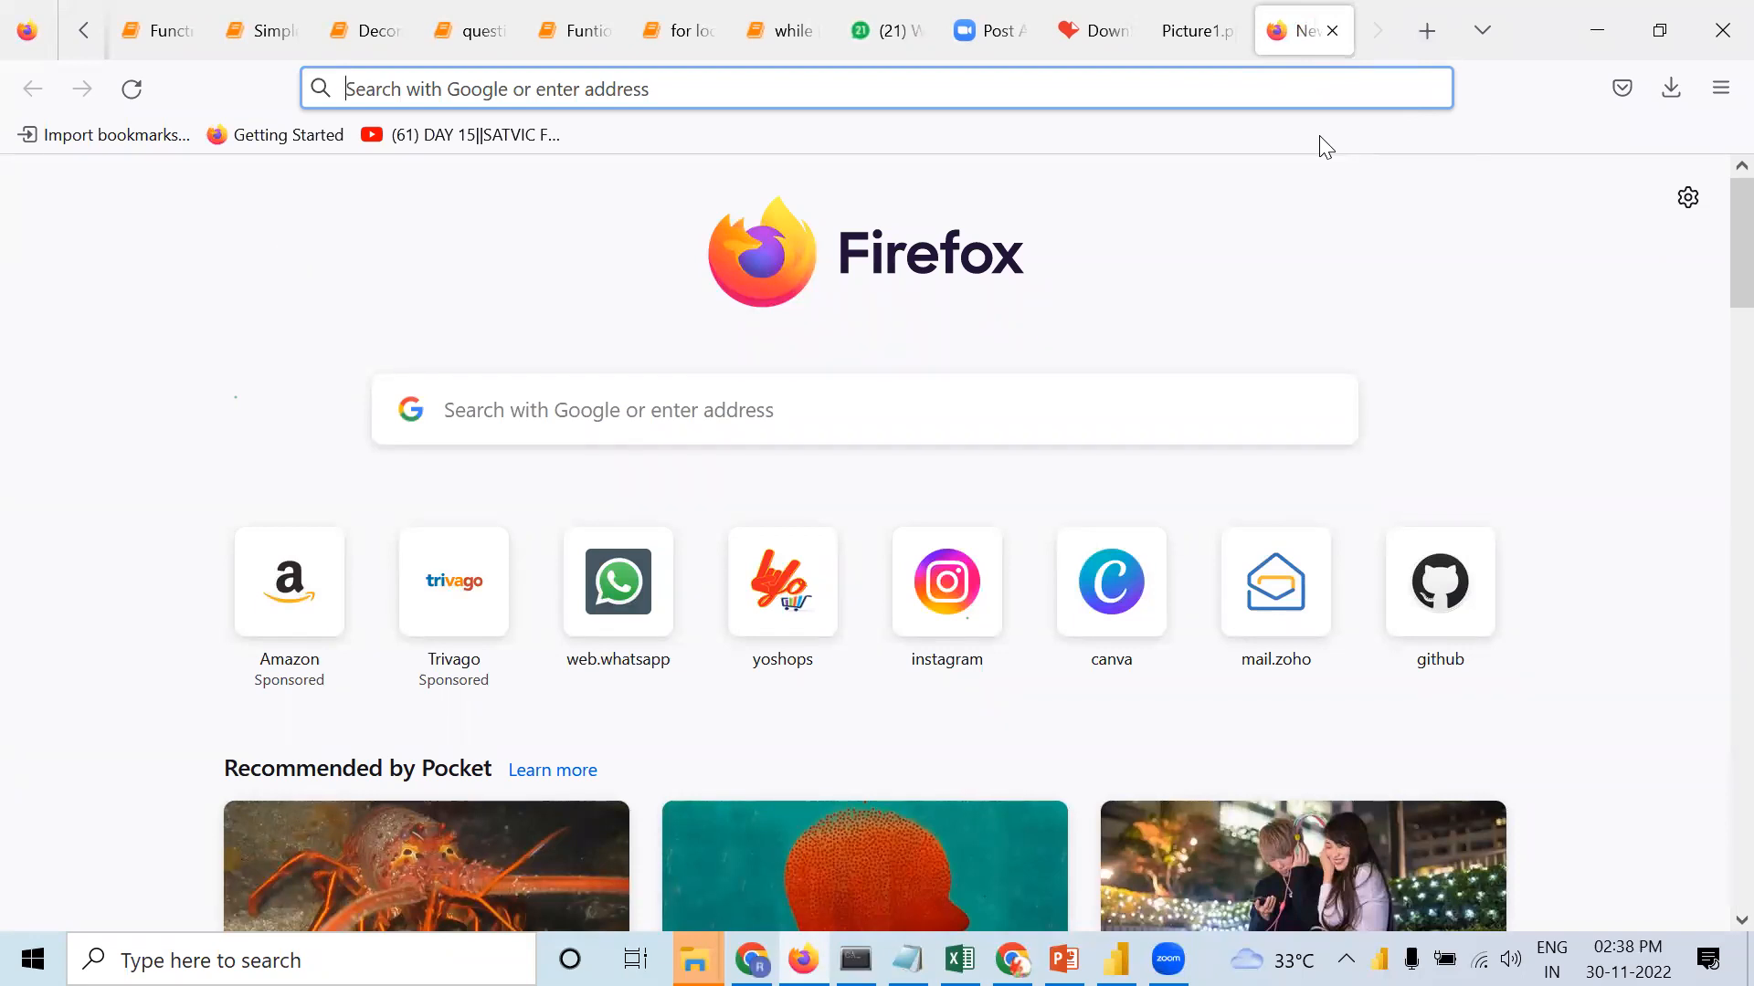
{"action": "type", "text": "free"}
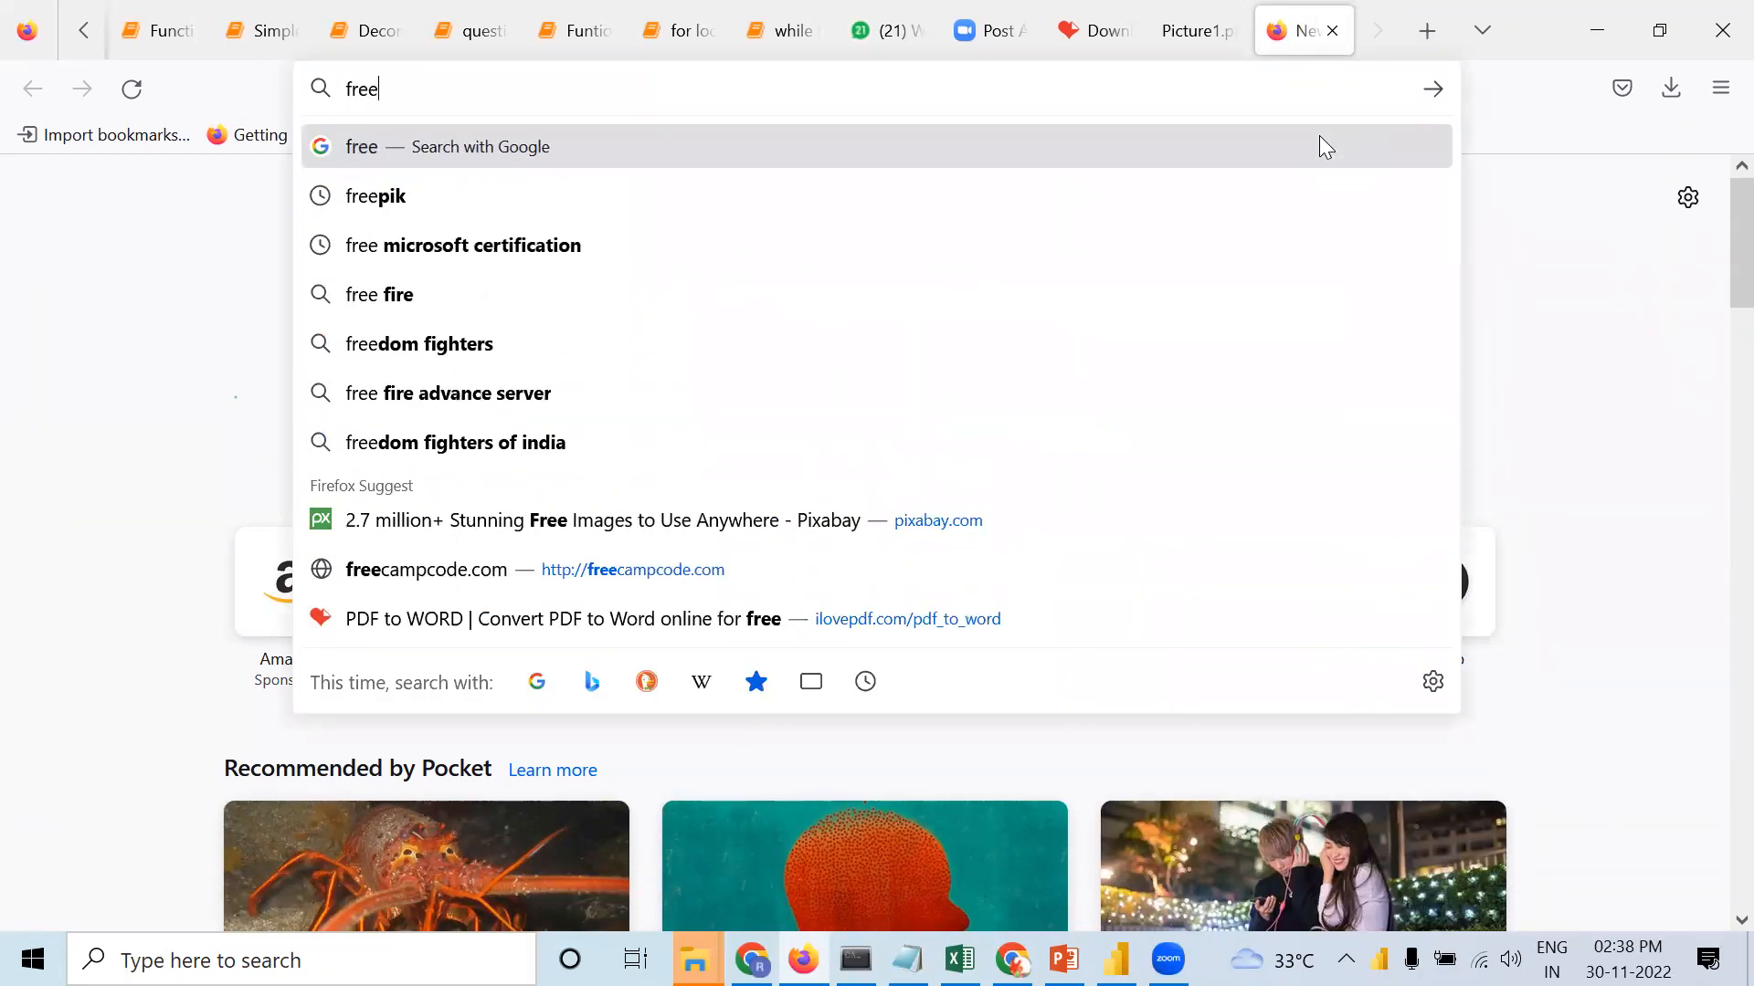
{"action": "type", "text": "pik"}
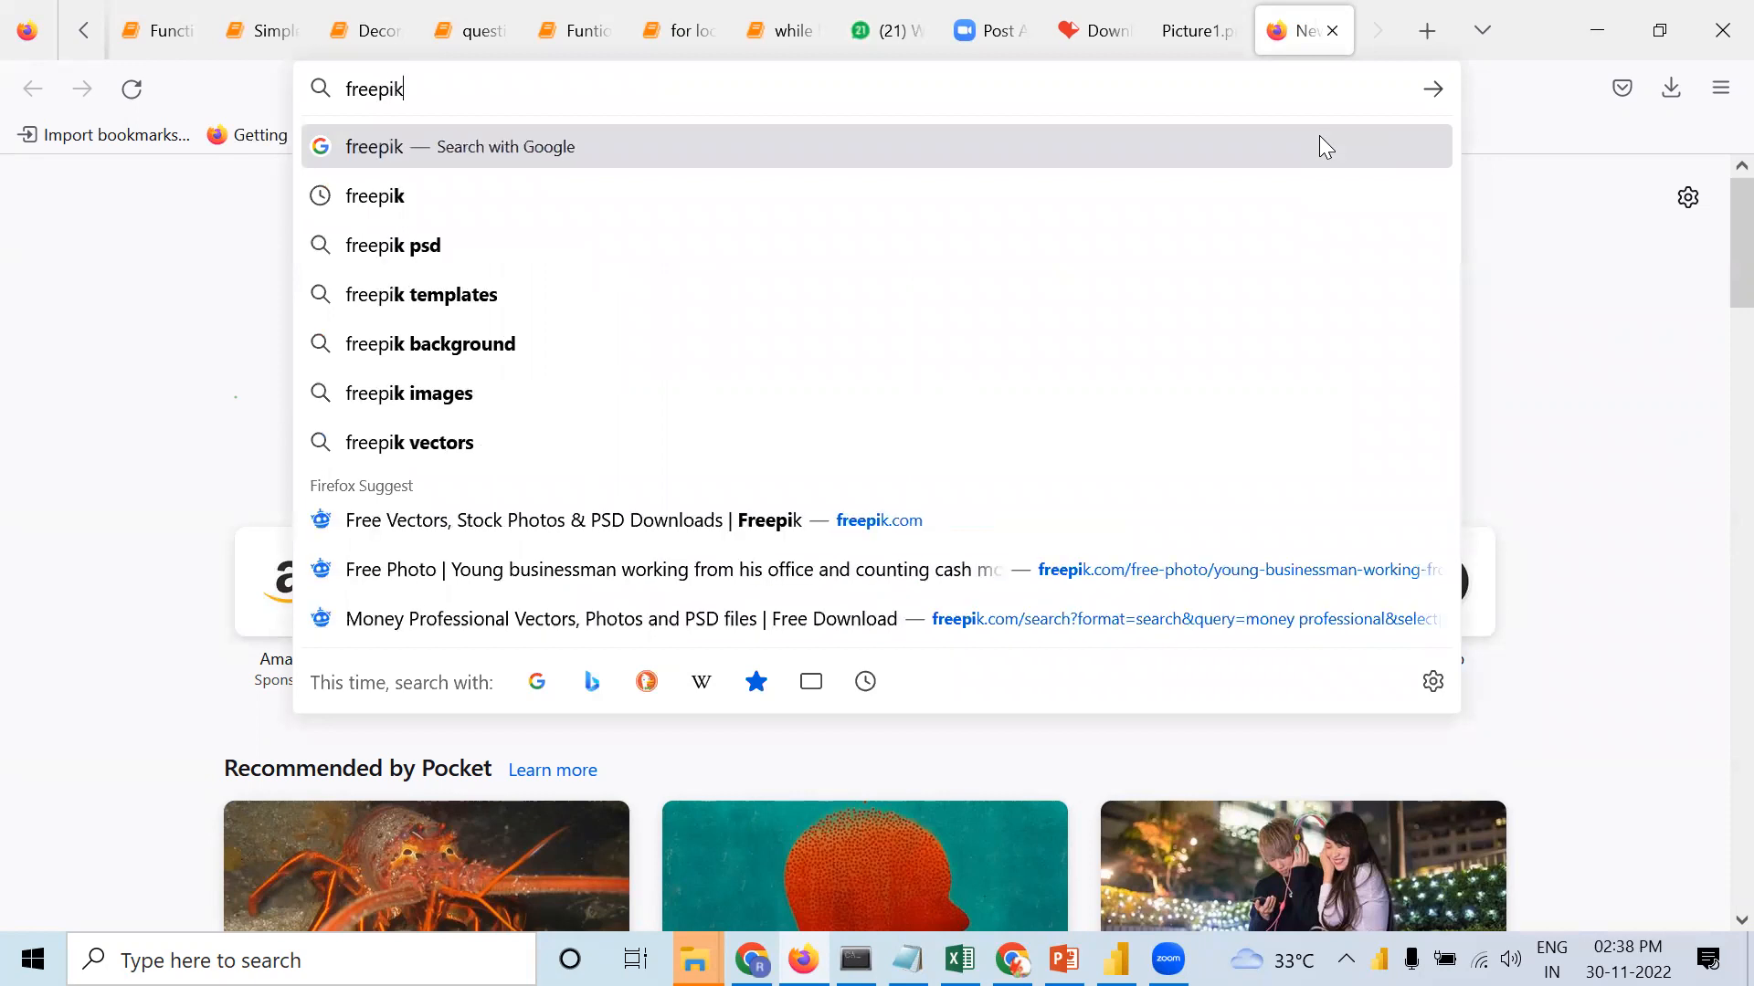
{"action": "type", "text": ".com"}
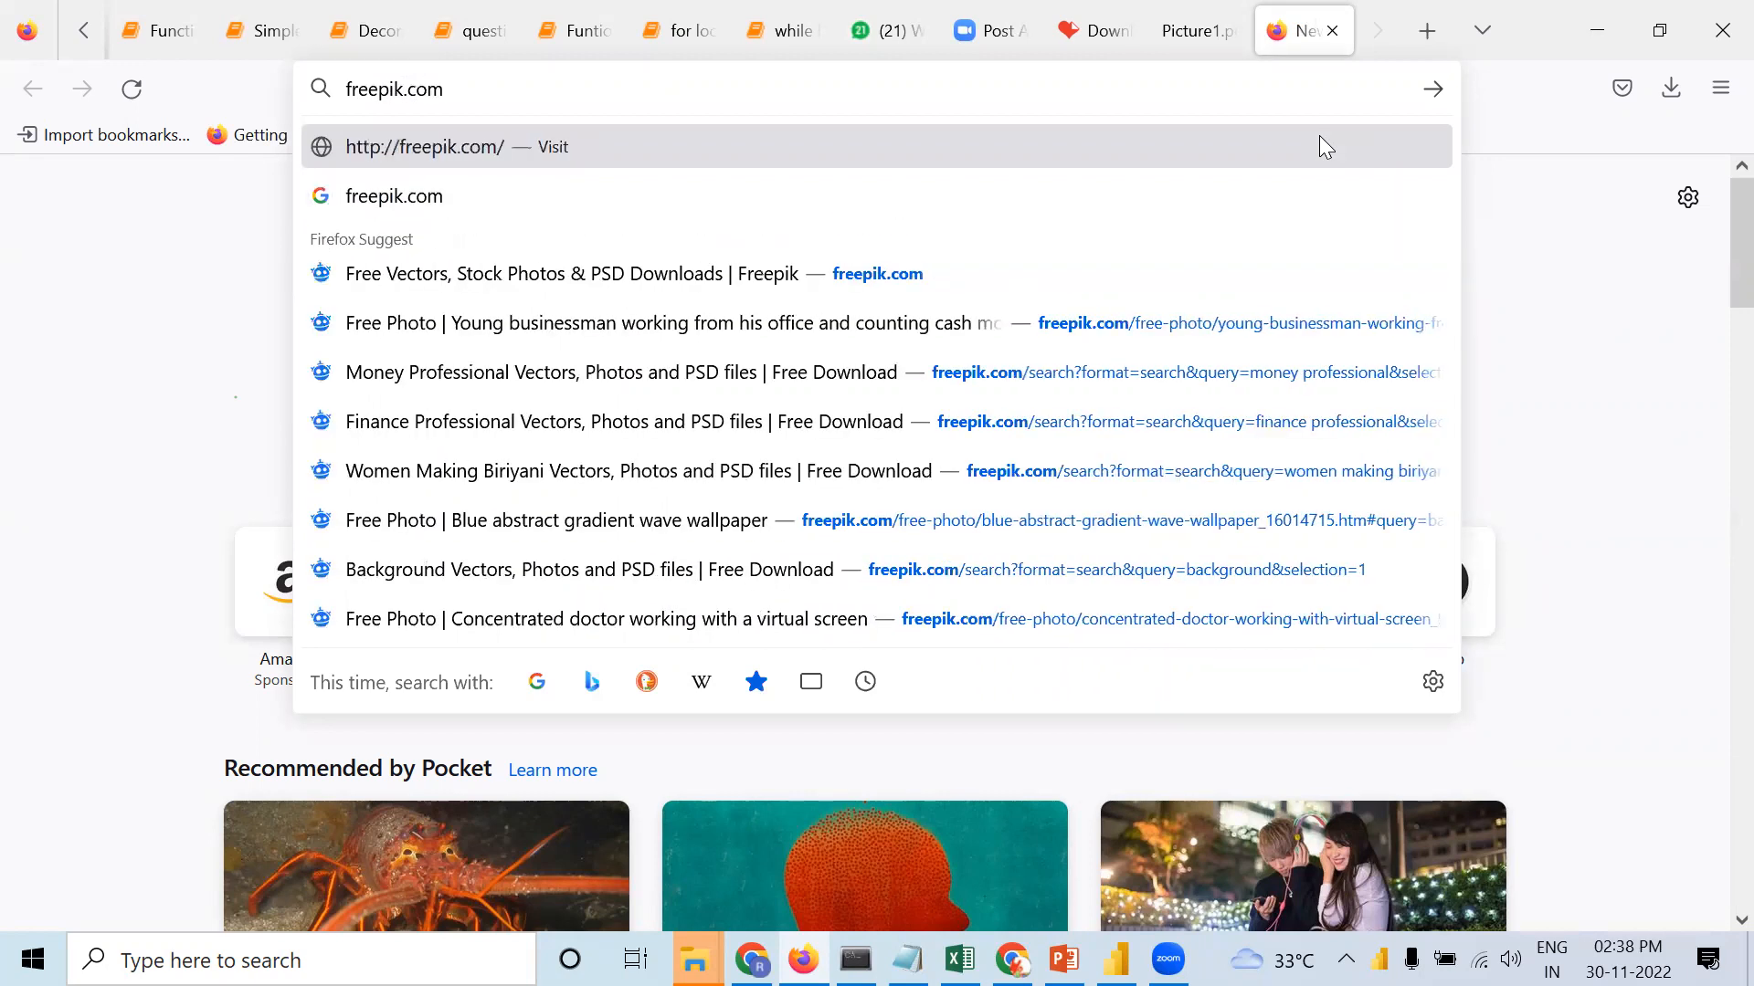
{"action": "key", "text": "Return"}
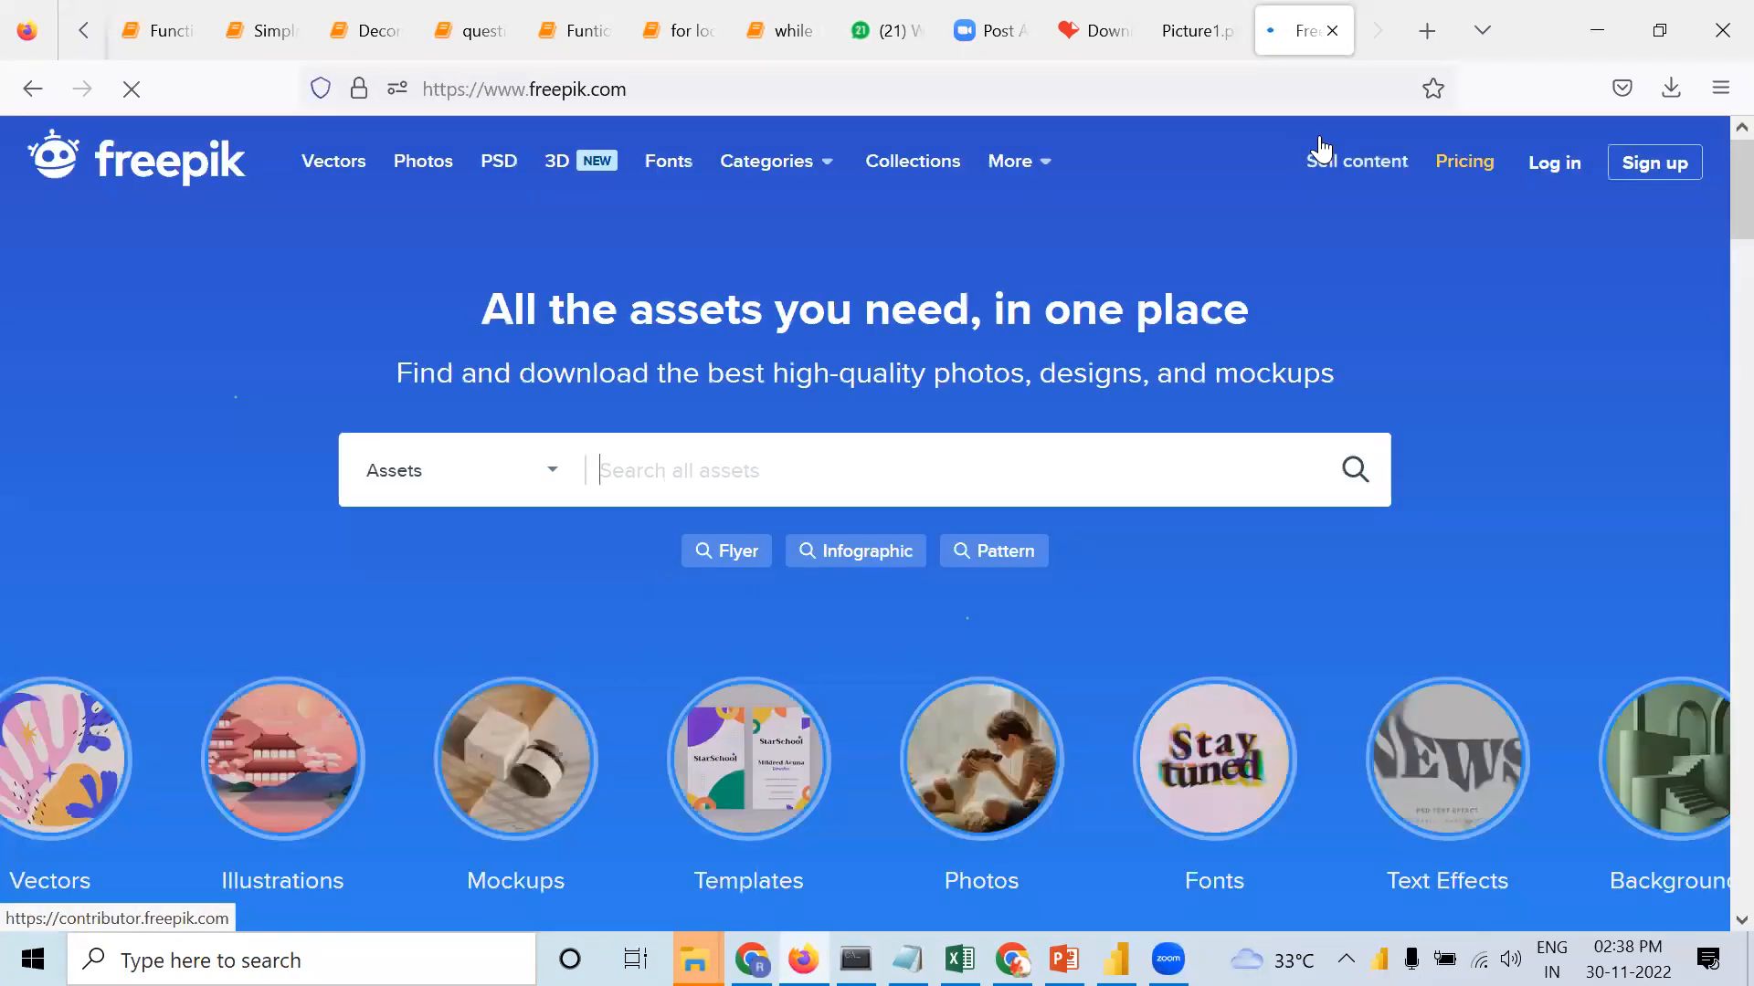
Limit the Freepik asset search to free items, search for "background" and minimize the Adobe Stock pop-up window.
{"action": "left_click", "coordinate": [522, 480]}
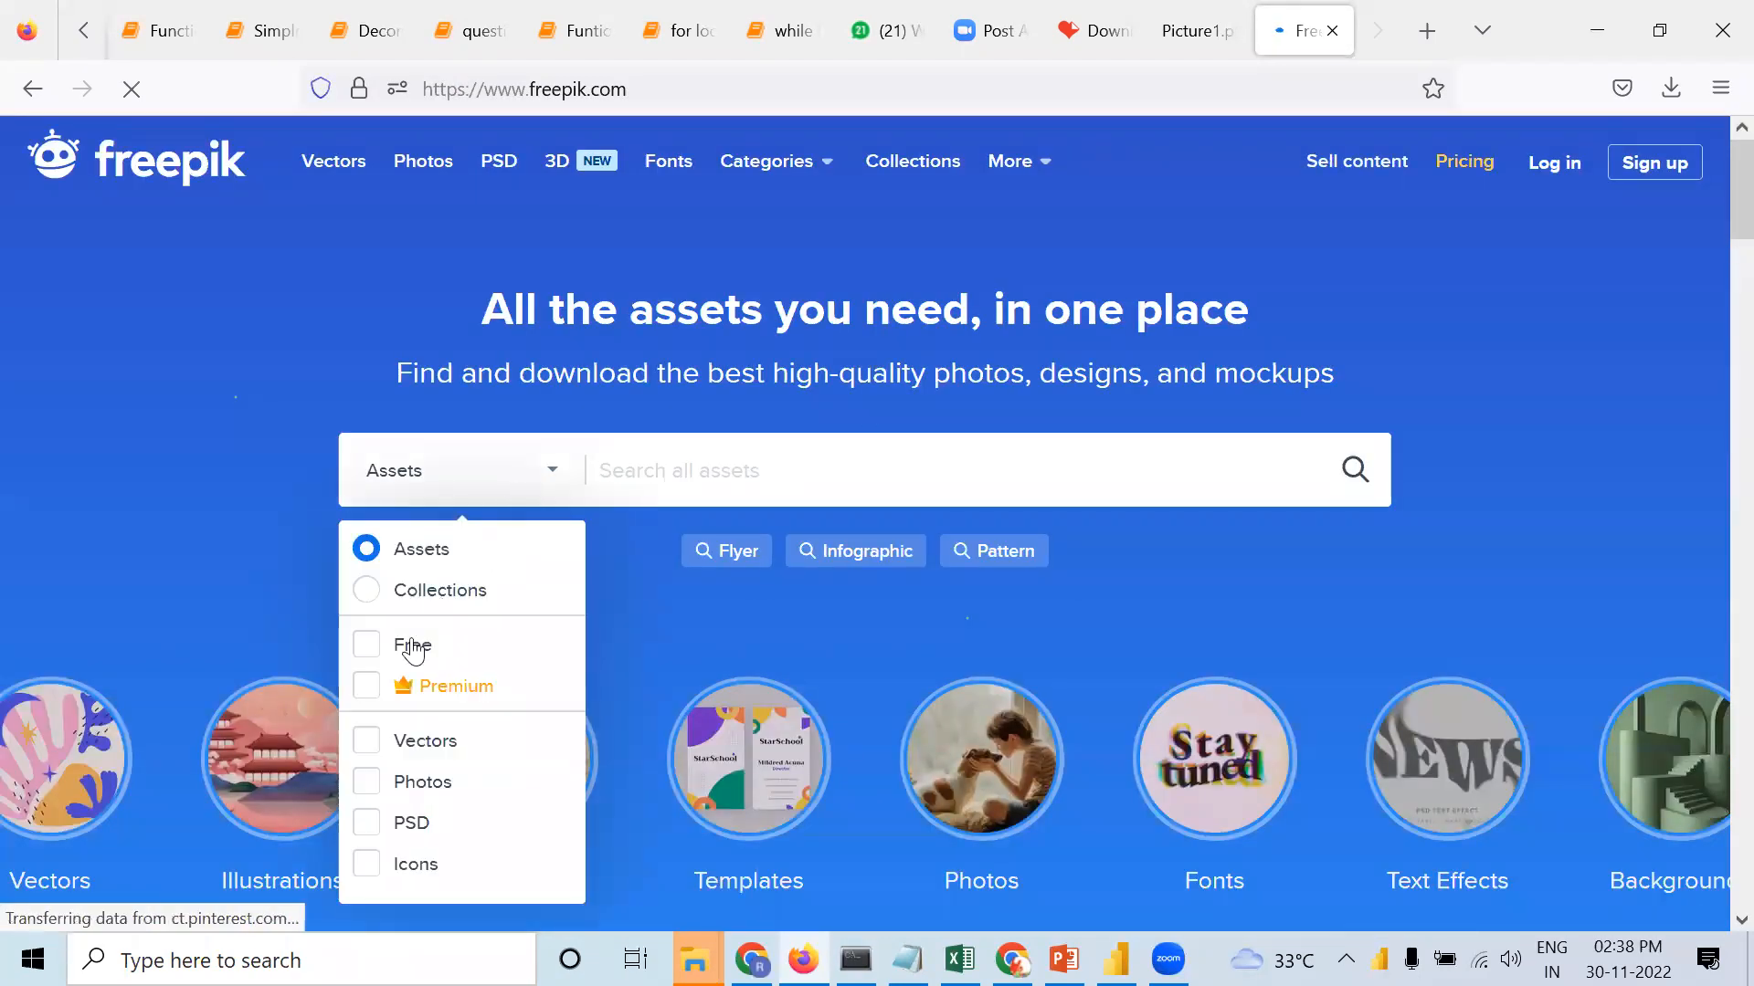
{"action": "left_click", "coordinate": [373, 649]}
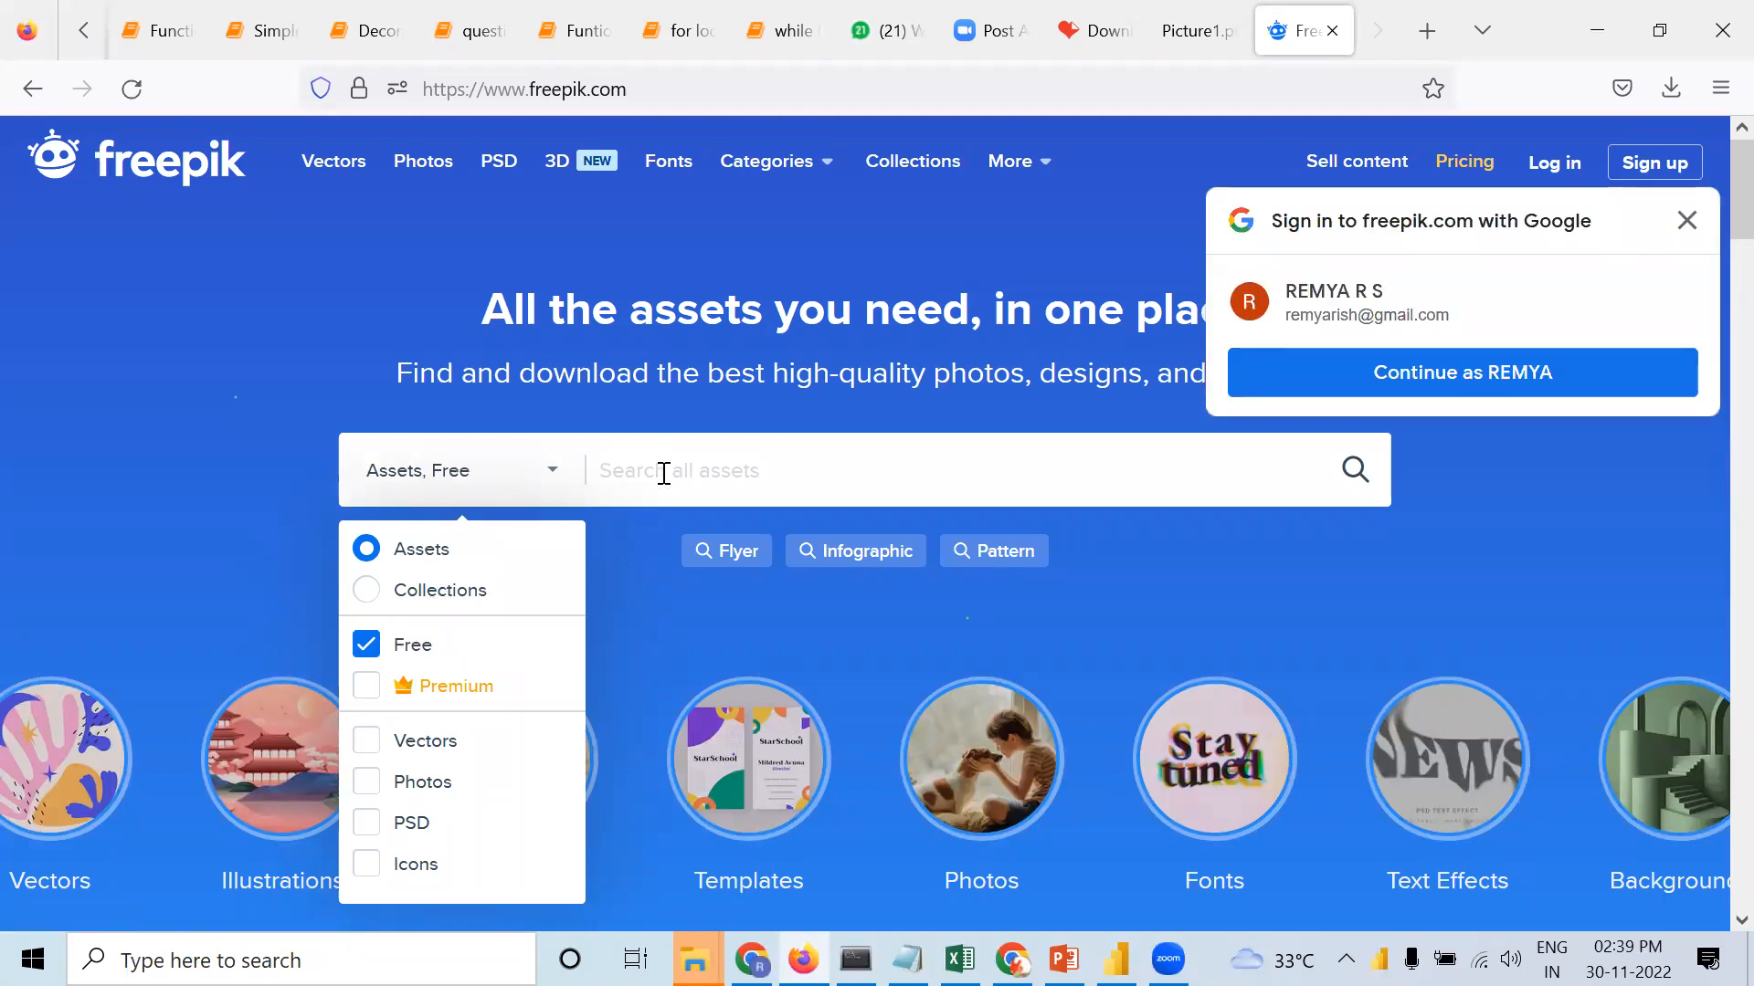
{"action": "left_click", "coordinate": [664, 471]}
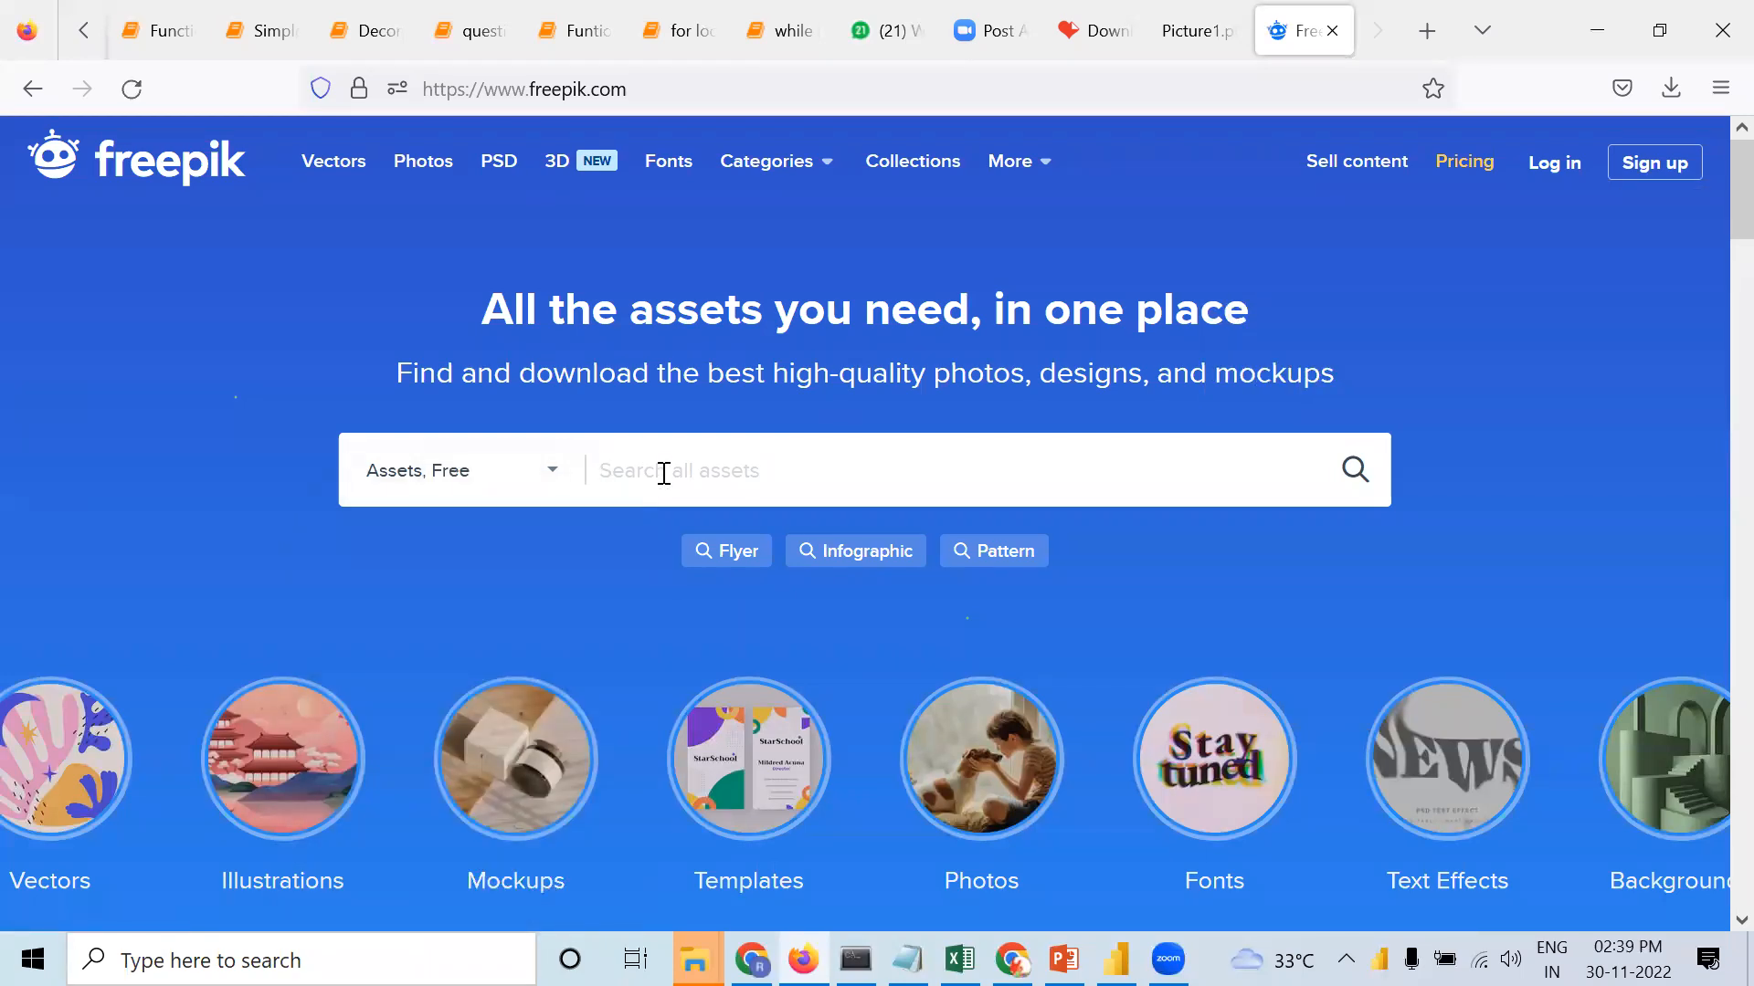
{"action": "type", "text": "back"}
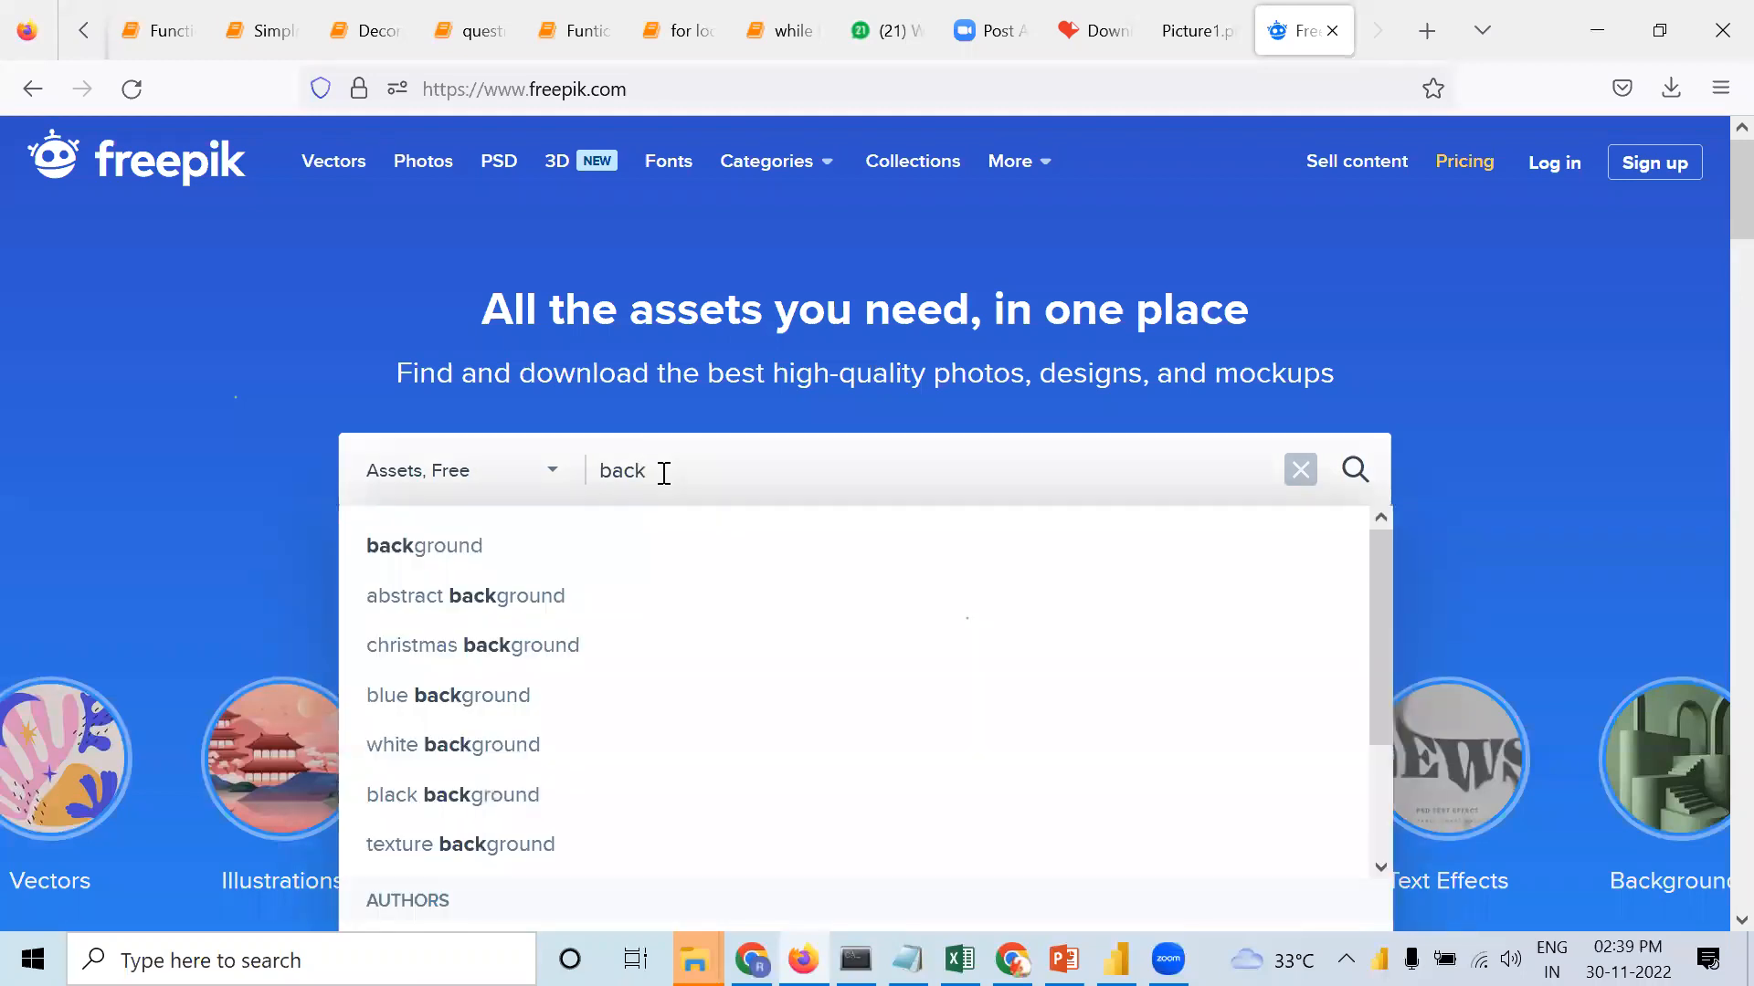
{"action": "type", "text": "ground"}
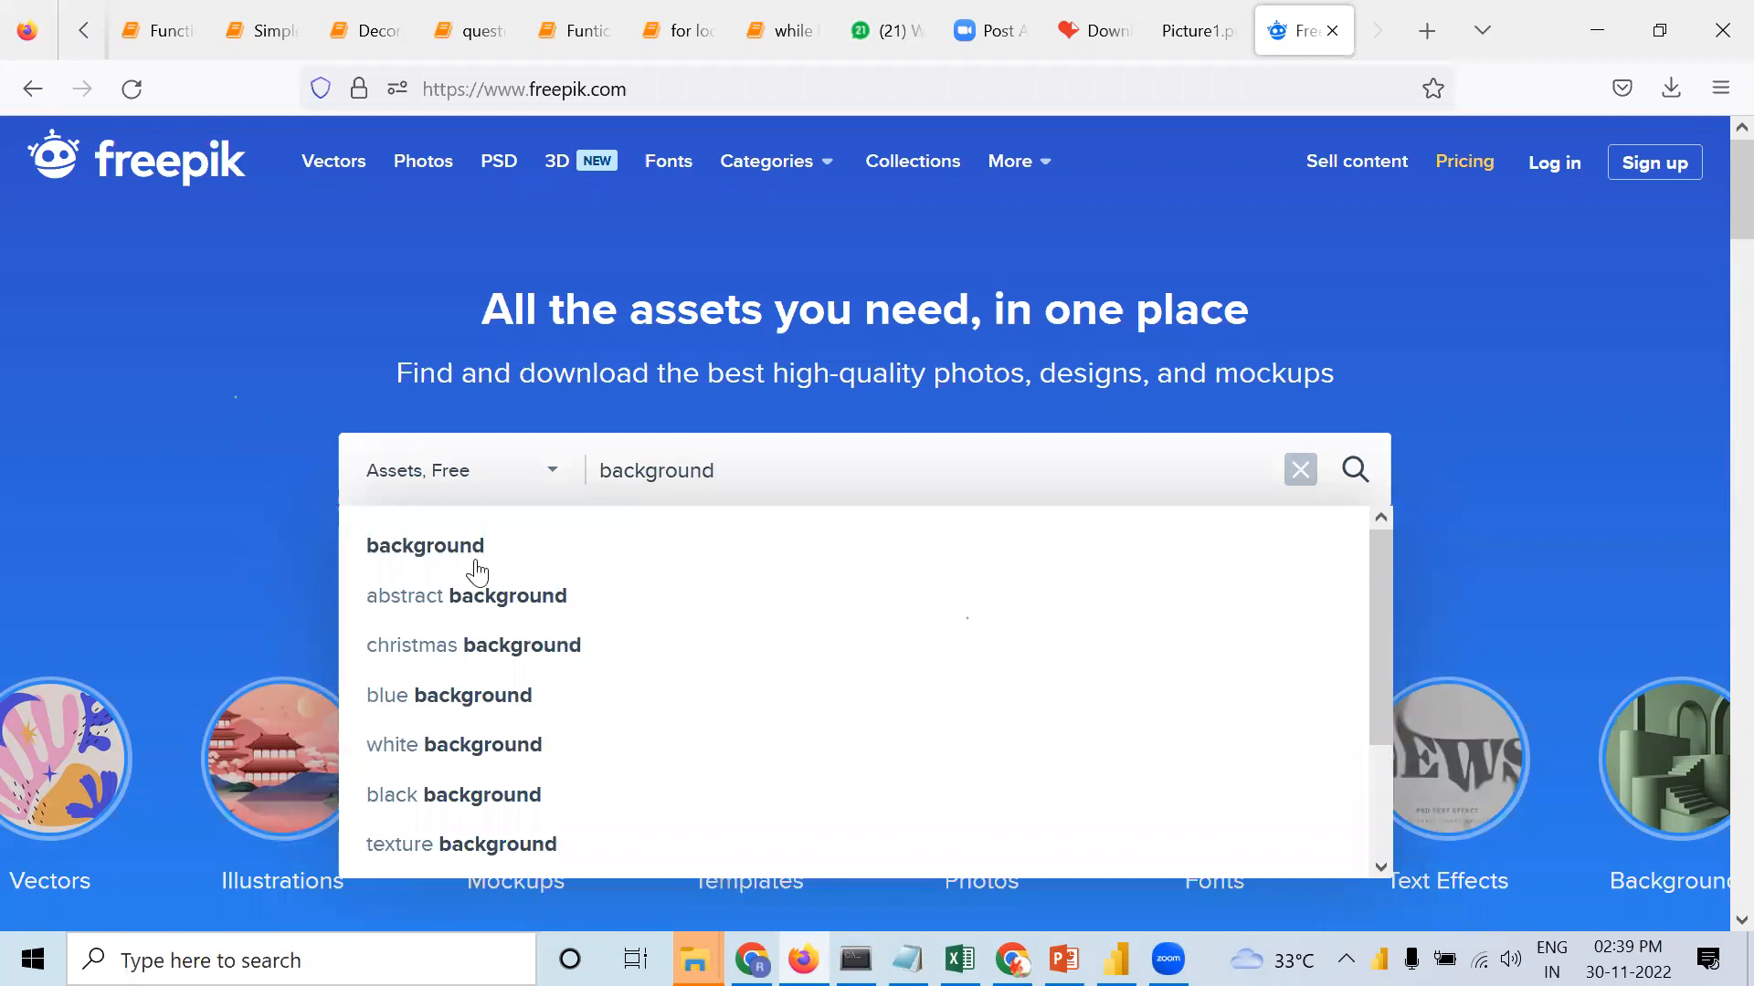
{"action": "left_click", "coordinate": [413, 544]}
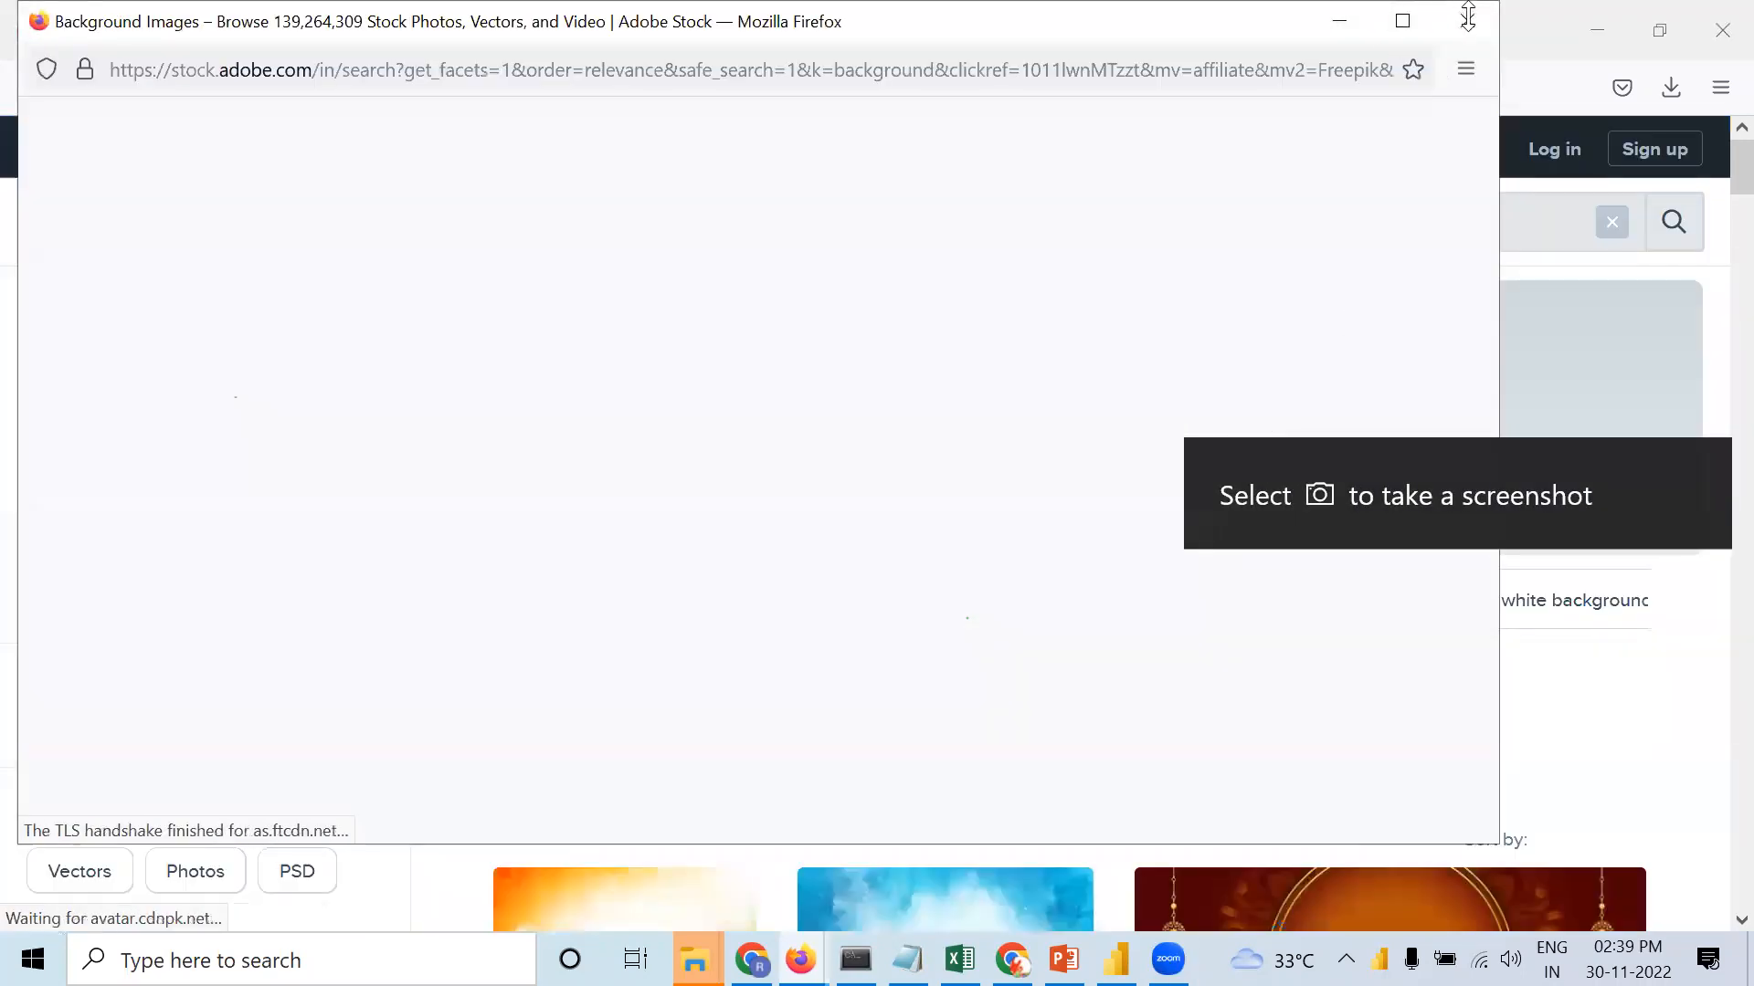
{"action": "left_click", "coordinate": [1341, 19]}
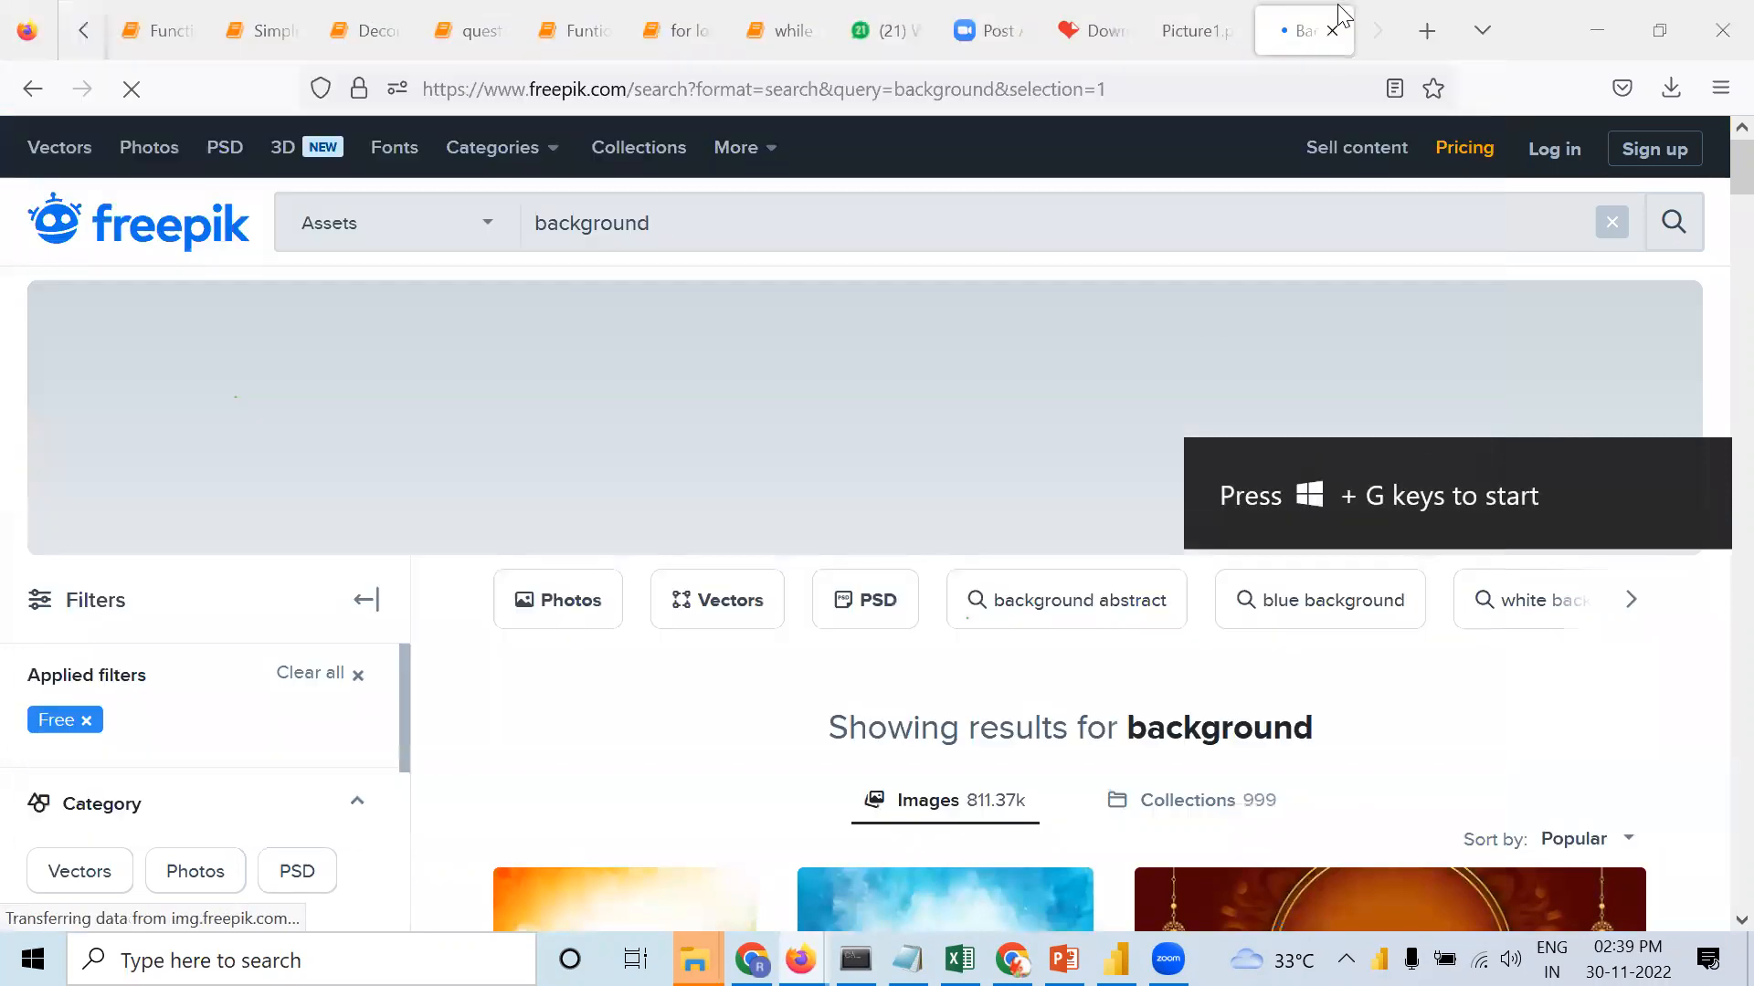
Pick the "White abstract background" image from the free background results and download it.
{"action": "scroll", "coordinate": [1268, 728], "scroll_direction": "down", "scroll_amount": 1}
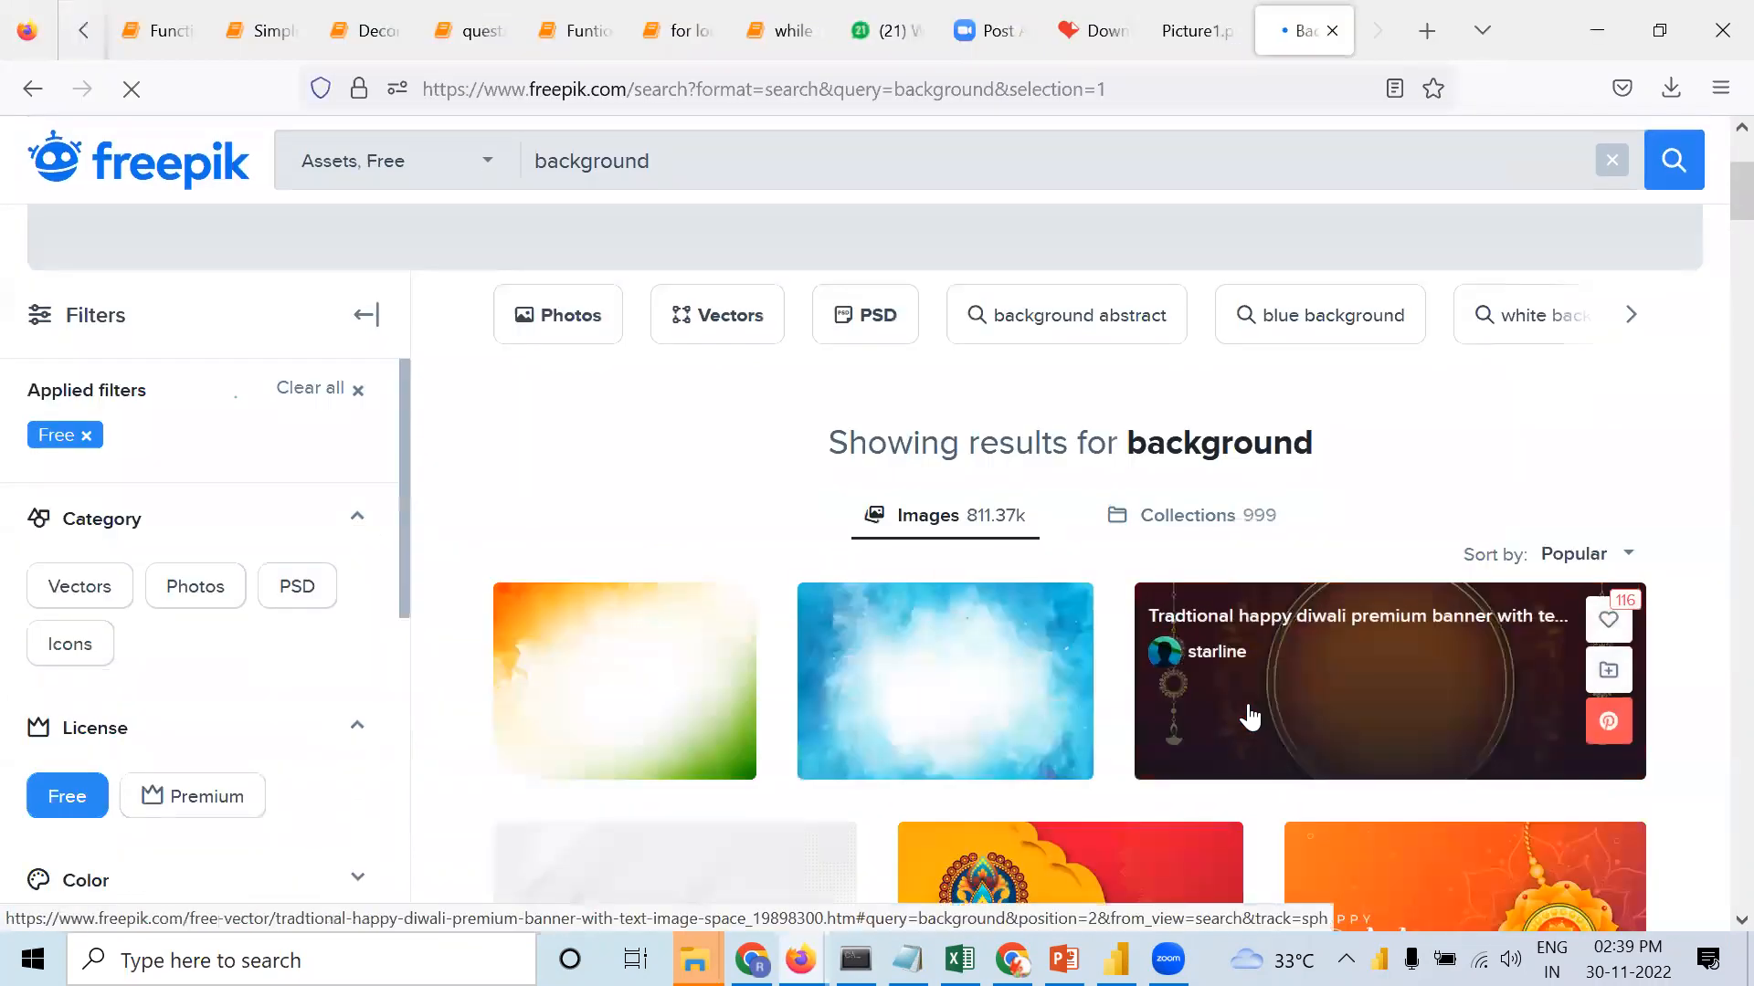
{"action": "scroll", "coordinate": [1252, 717], "scroll_direction": "down", "scroll_amount": 5}
{"action": "scroll", "coordinate": [1248, 703], "scroll_direction": "down", "scroll_amount": 8}
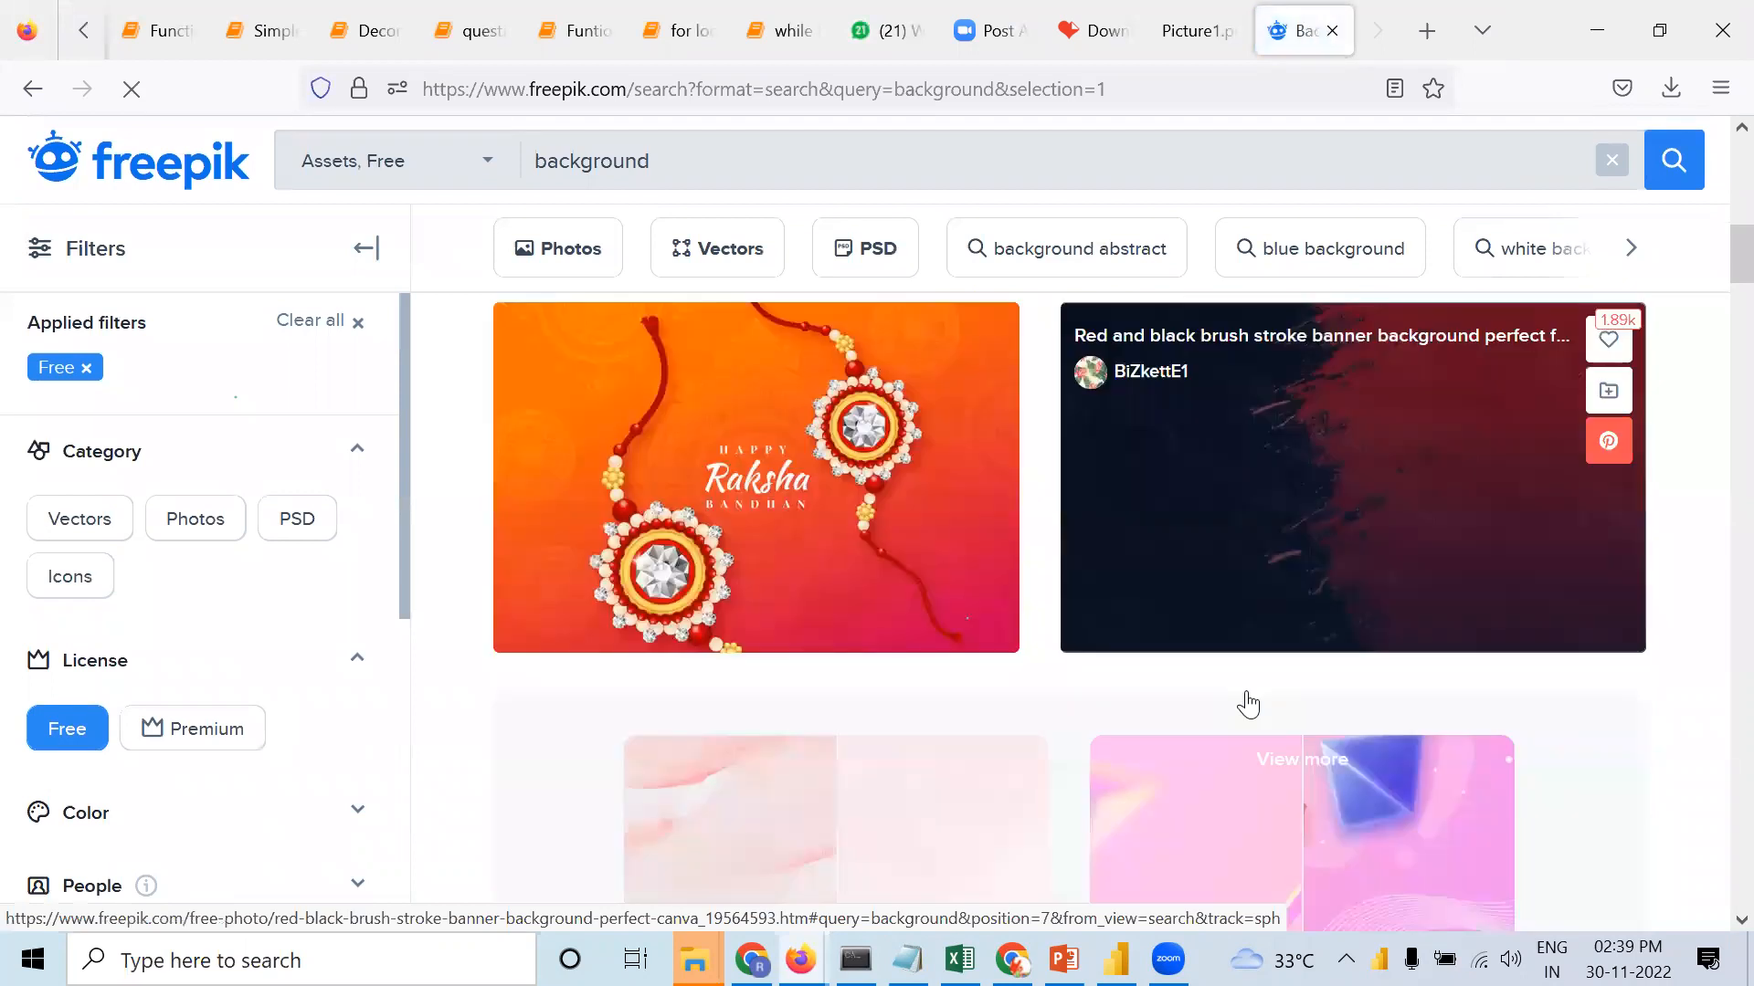
{"action": "scroll", "coordinate": [1244, 691], "scroll_direction": "down", "scroll_amount": 8}
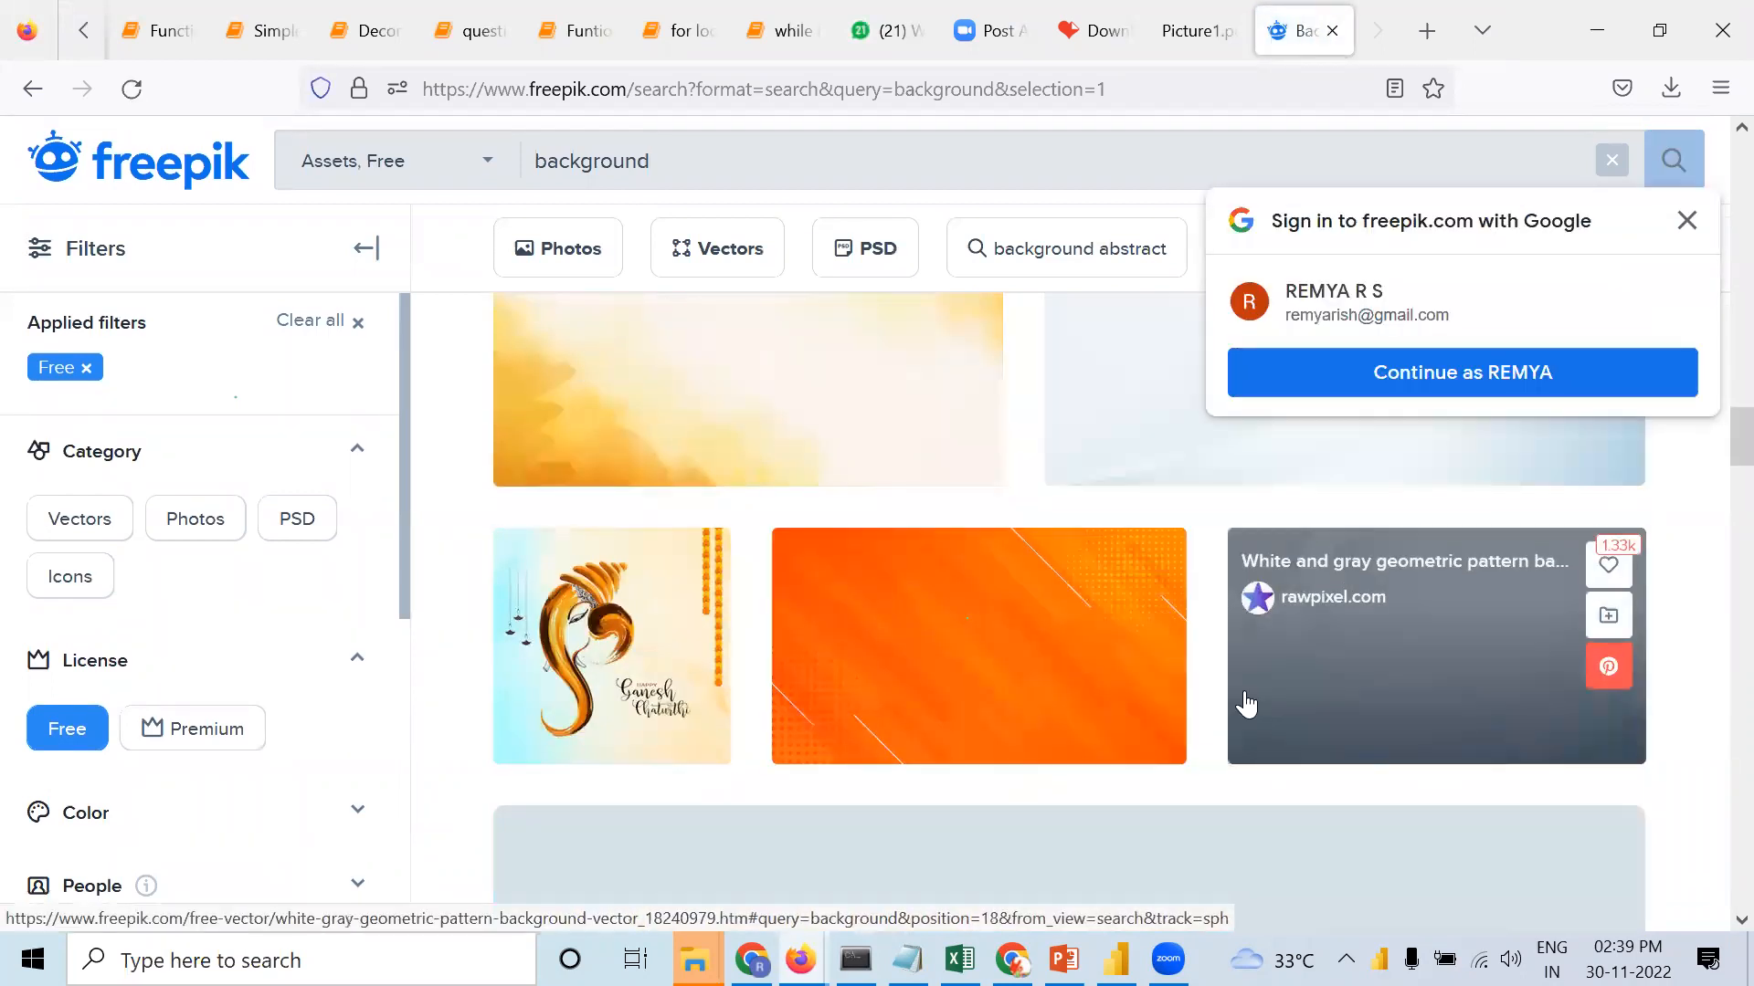
{"action": "scroll", "coordinate": [1247, 703], "scroll_direction": "down", "scroll_amount": 8}
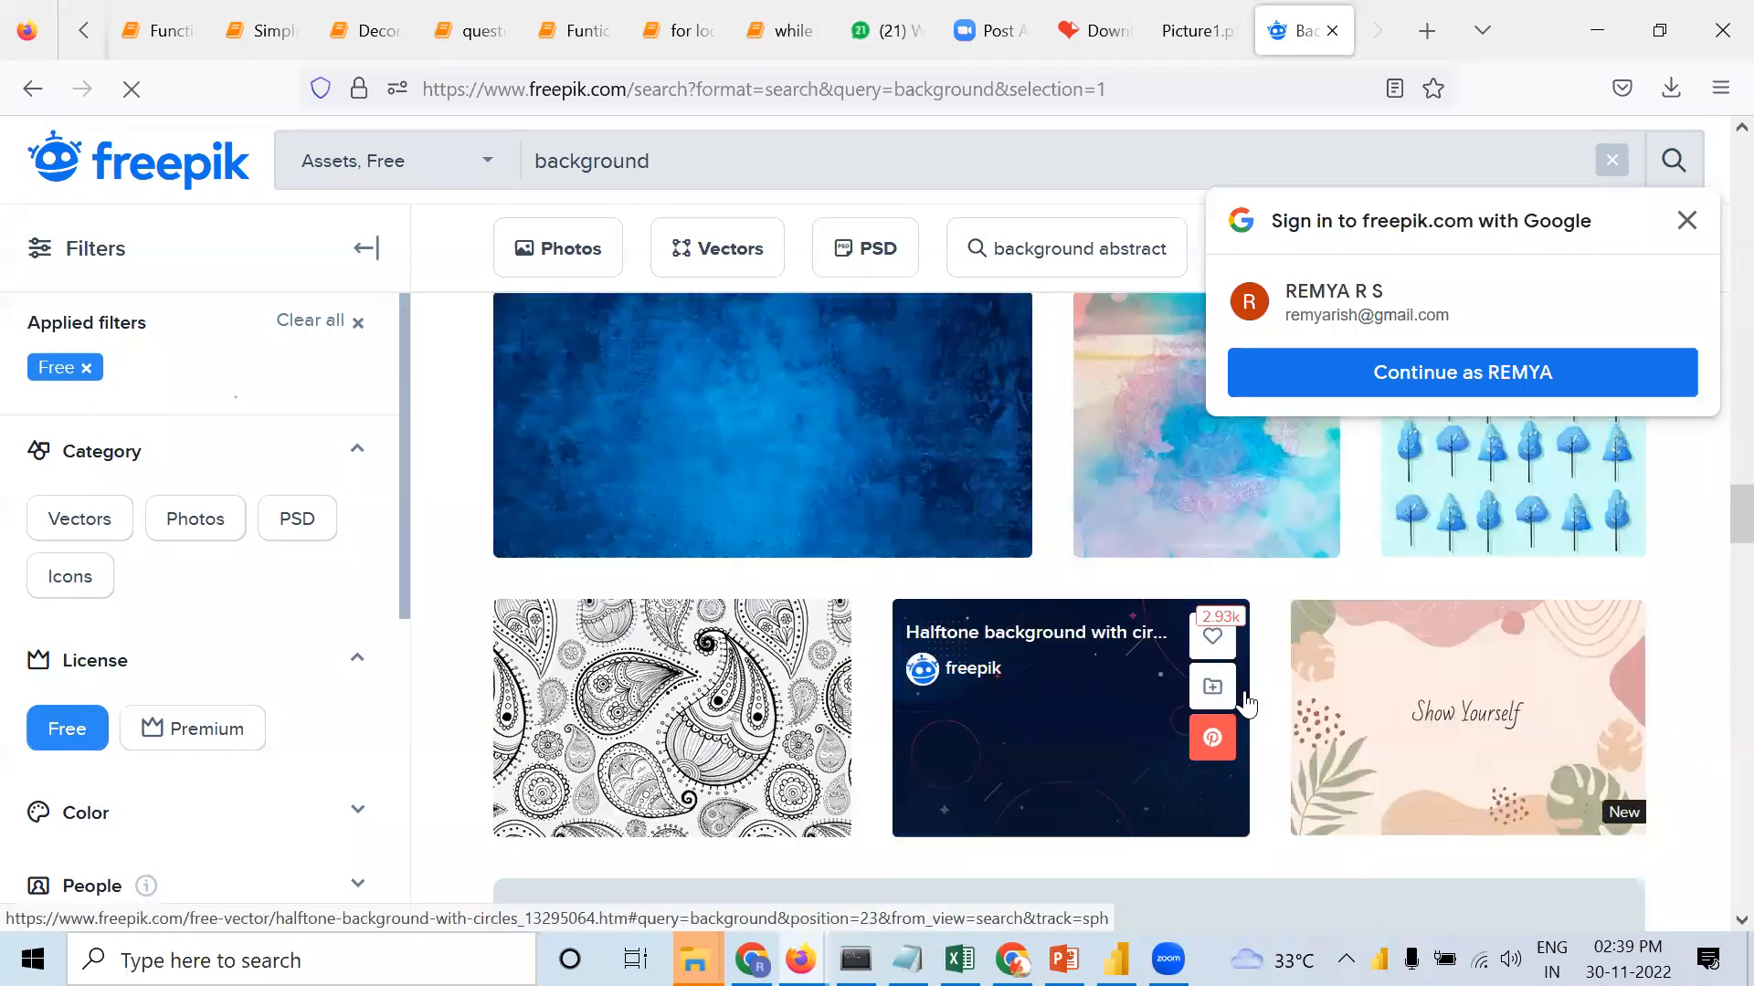
{"action": "scroll", "coordinate": [1248, 704], "scroll_direction": "down", "scroll_amount": 8}
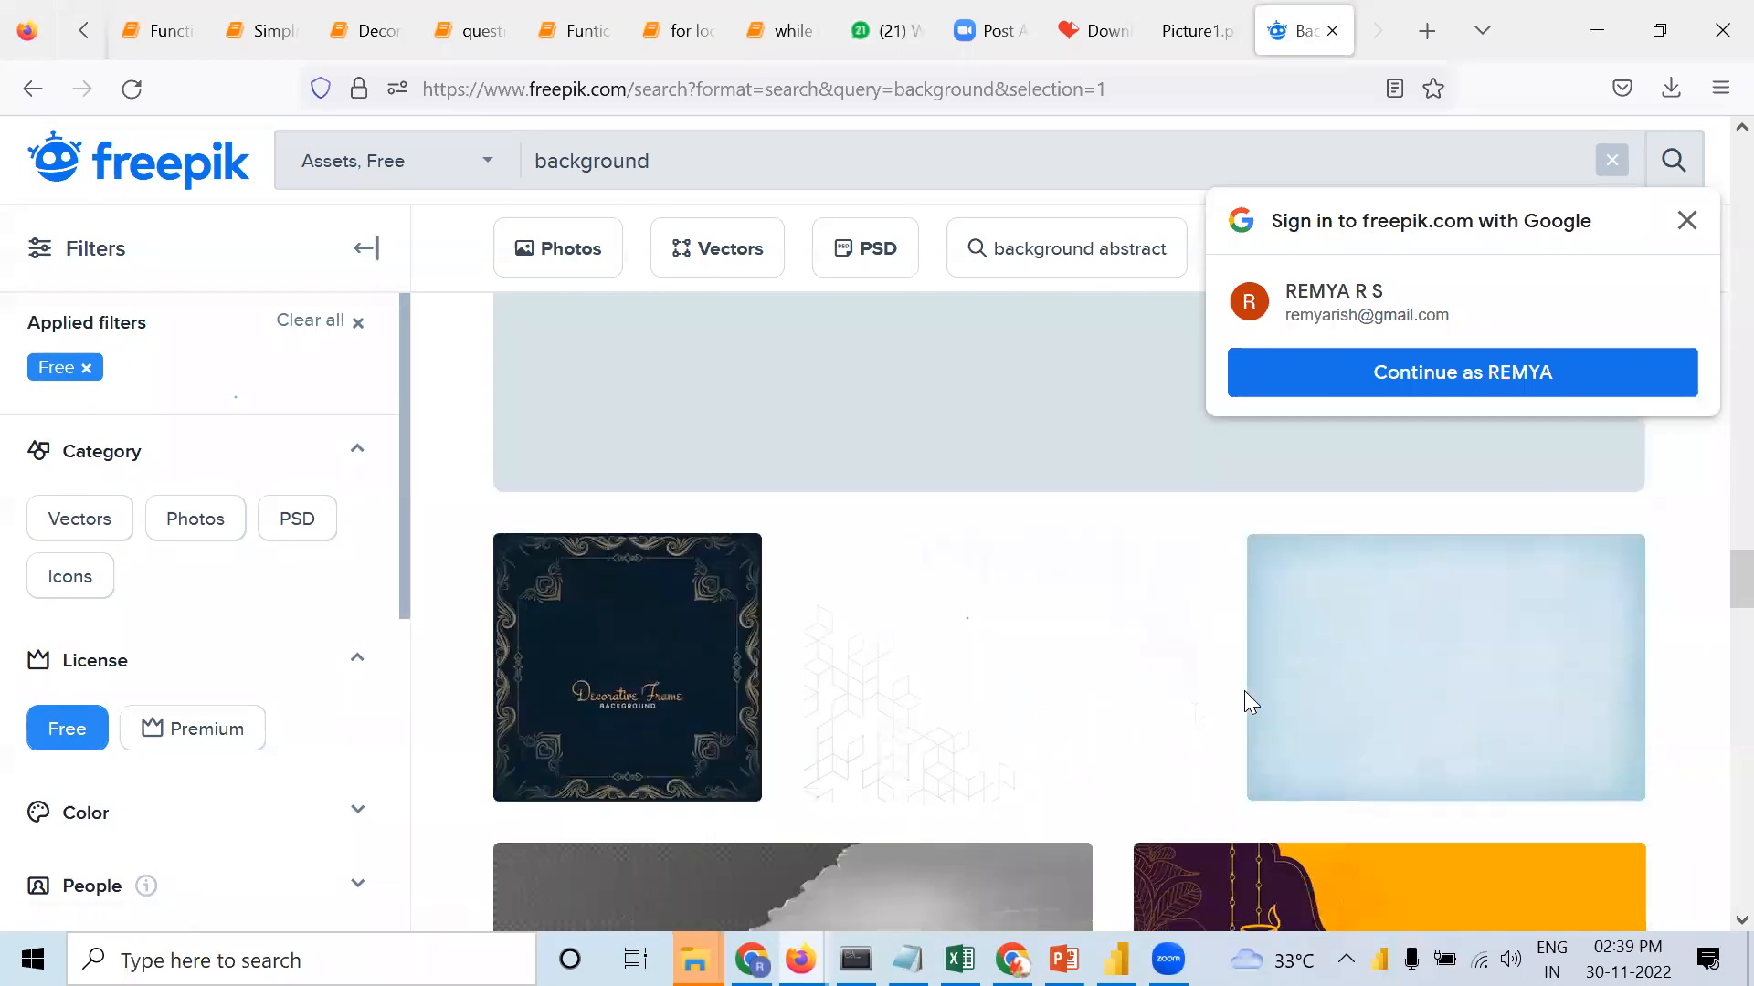
{"action": "scroll", "coordinate": [1246, 703], "scroll_direction": "down", "scroll_amount": 8}
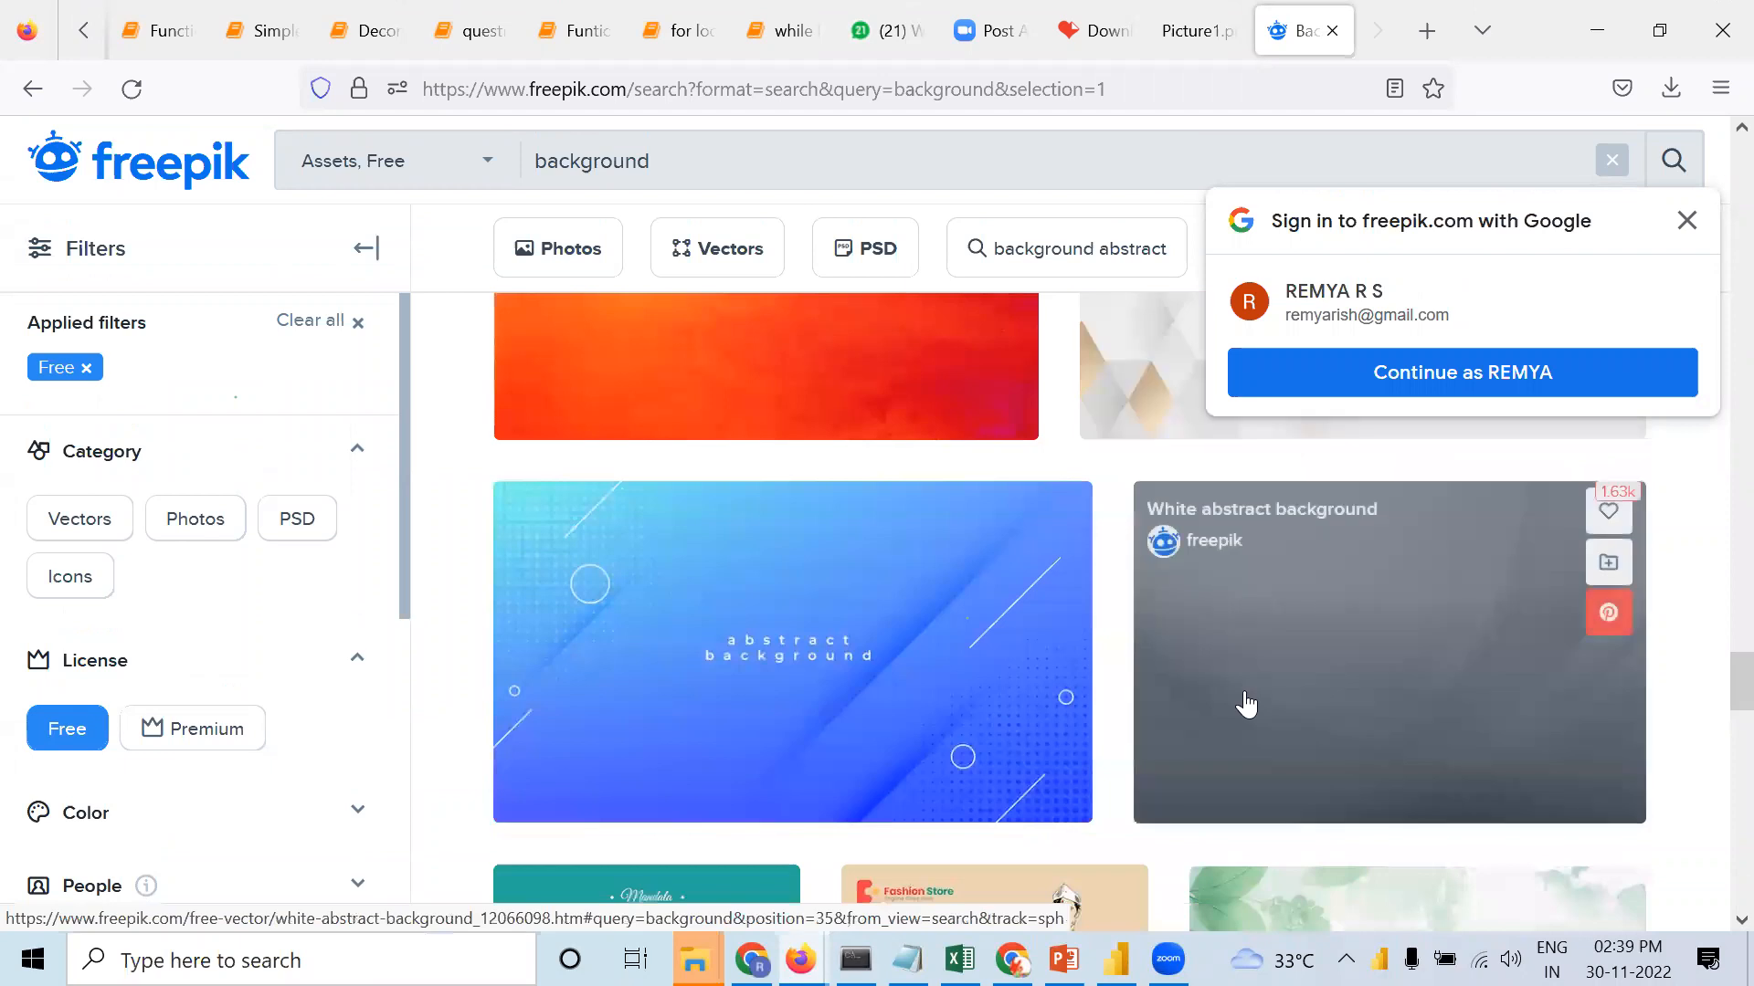
{"action": "scroll", "coordinate": [1247, 704], "scroll_direction": "up", "scroll_amount": 3}
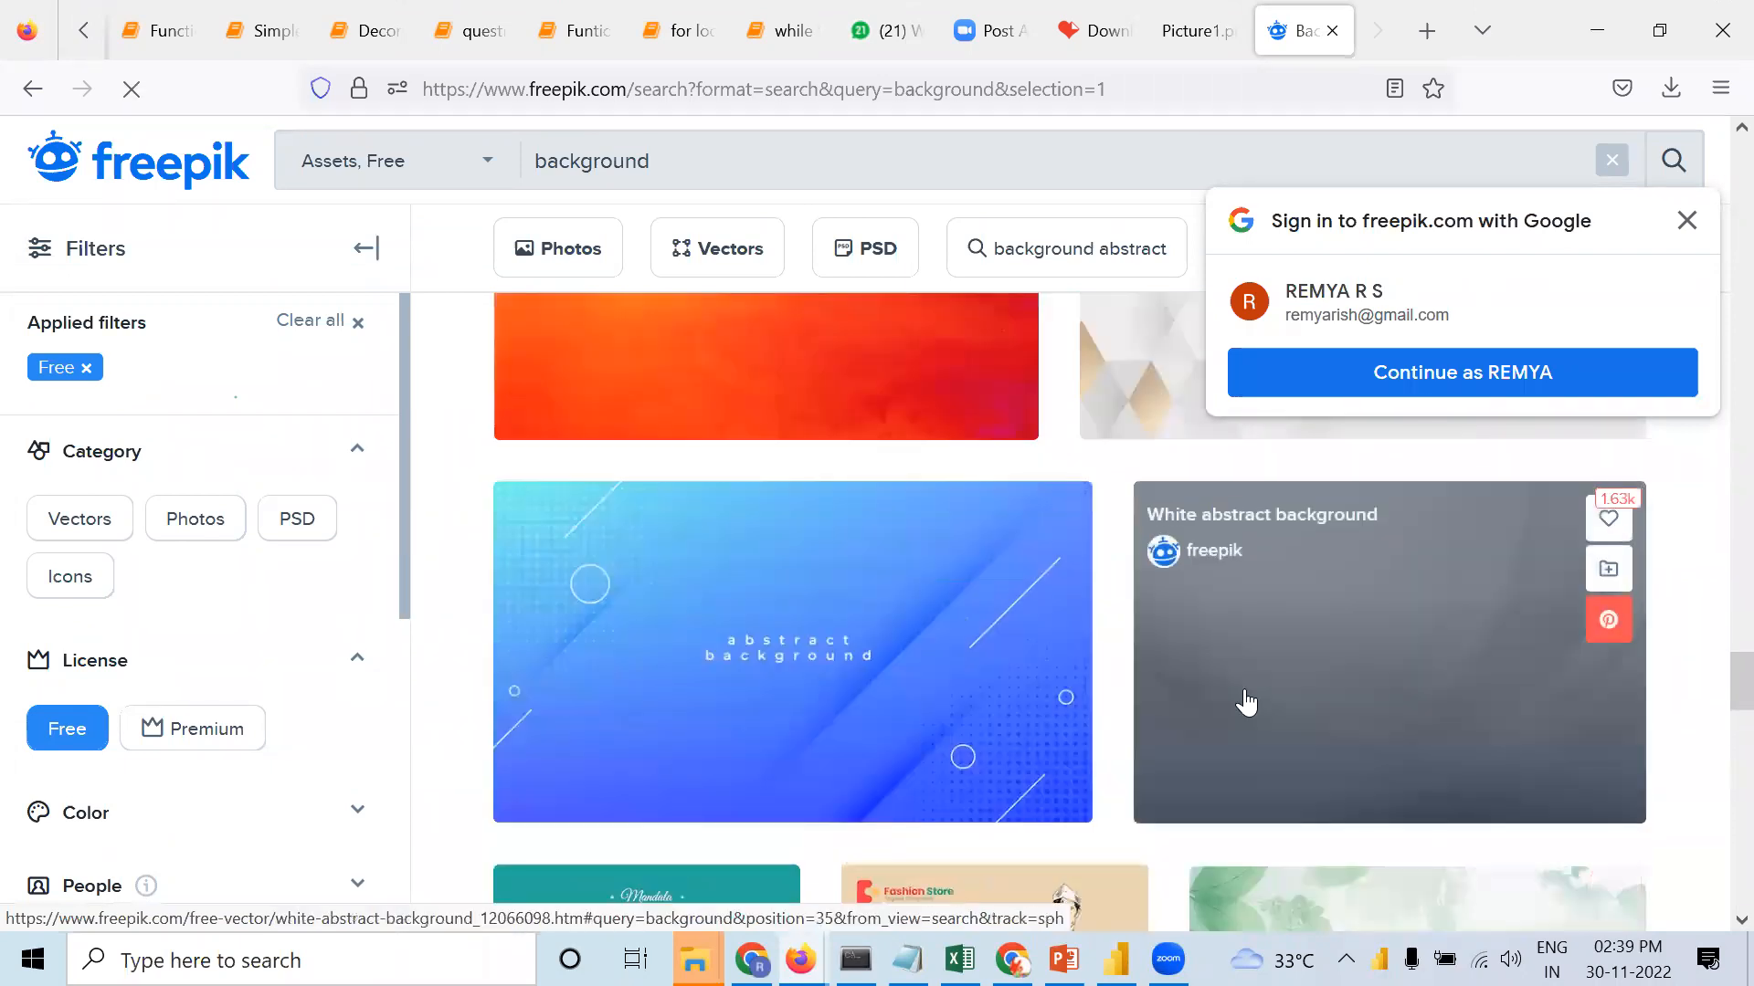
{"action": "right_click", "coordinate": [1246, 694]}
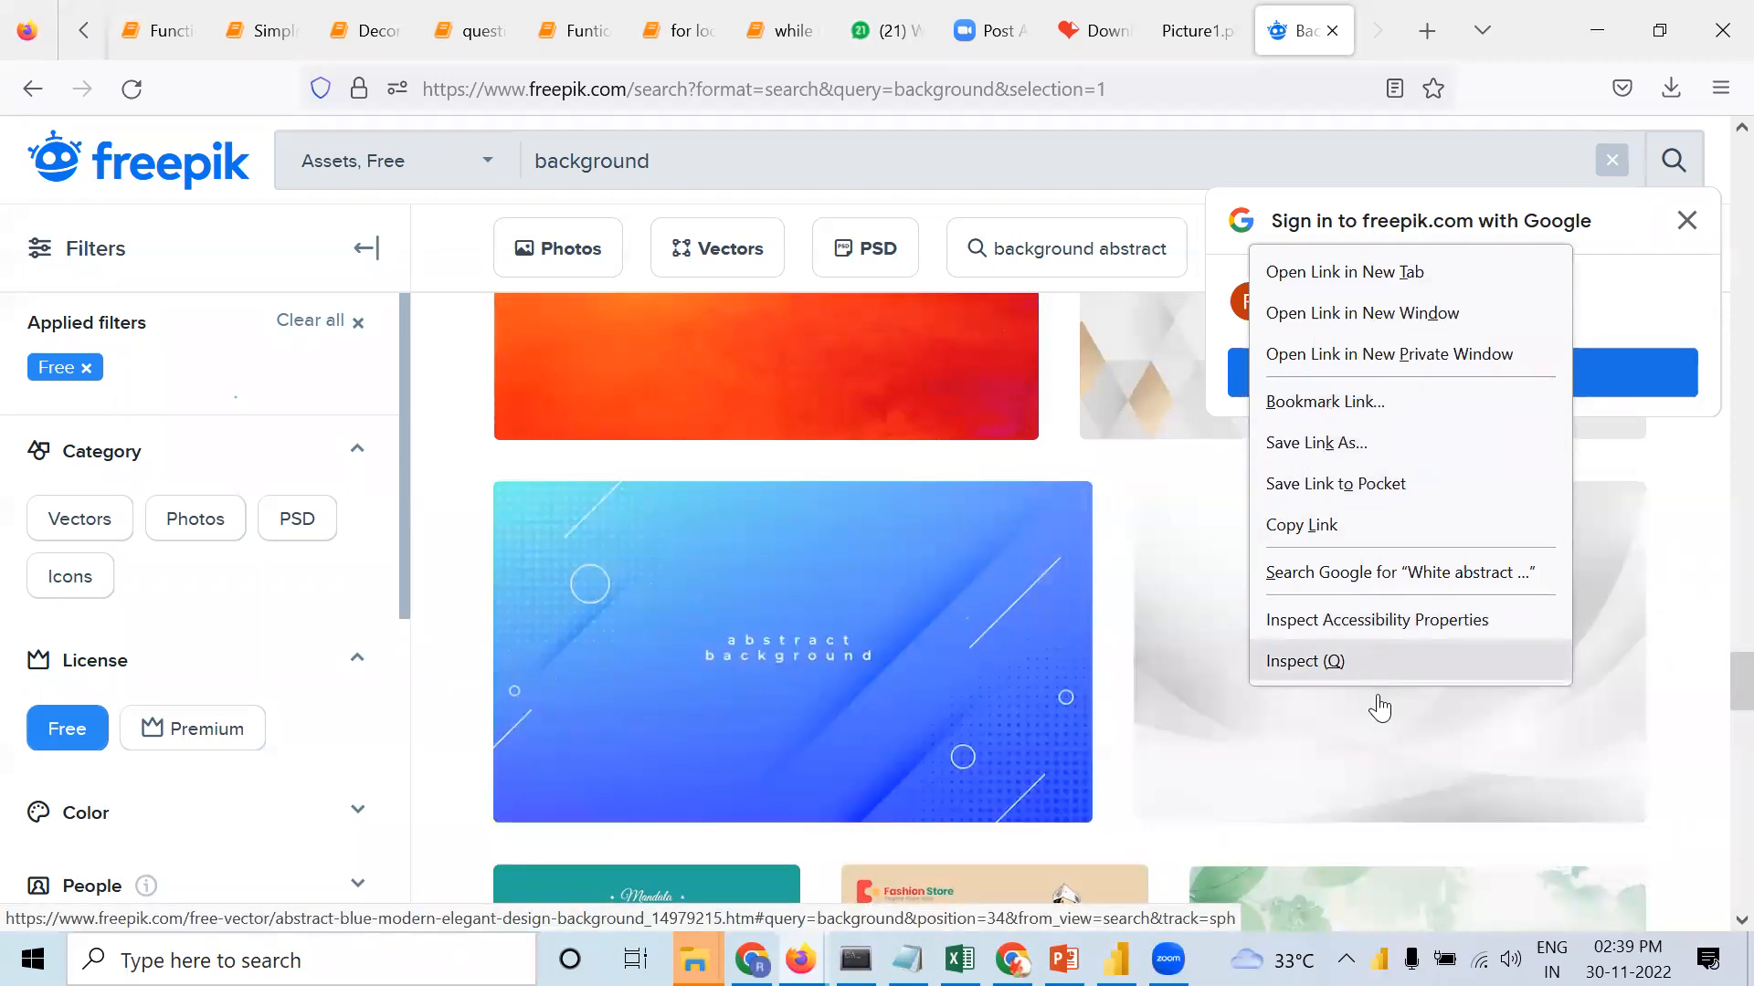
{"action": "left_click", "coordinate": [1437, 740]}
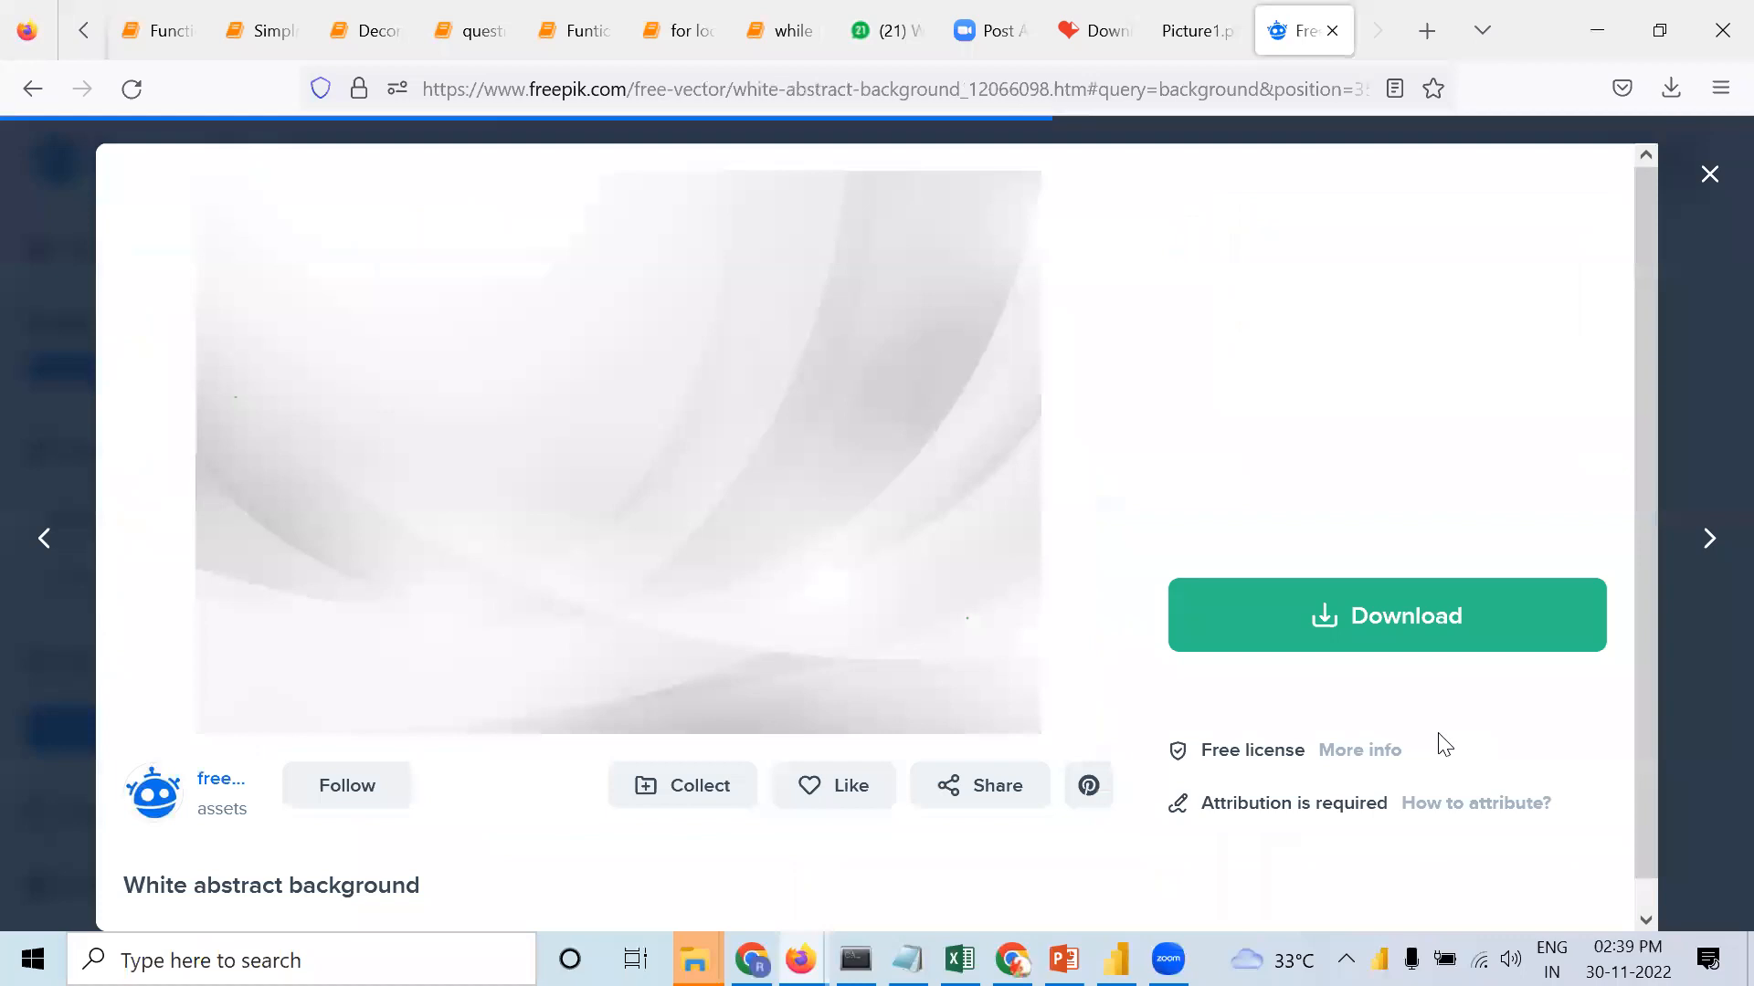
{"action": "left_click", "coordinate": [1404, 632]}
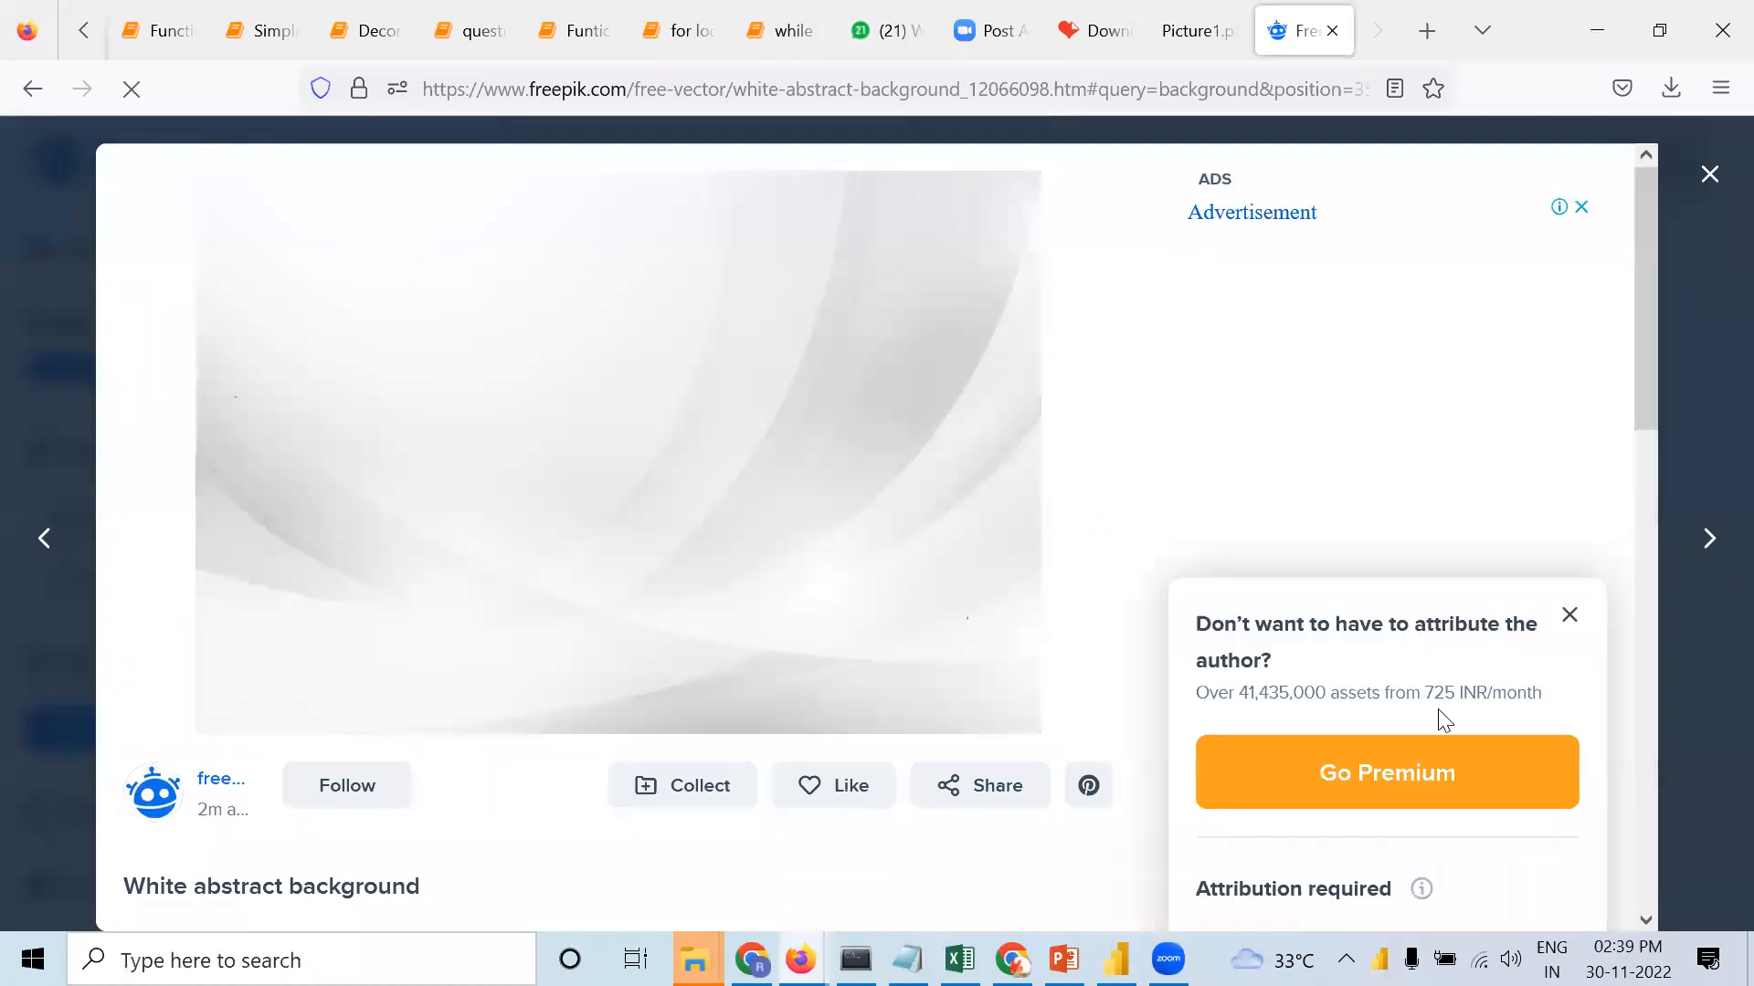
{"action": "scroll", "coordinate": [1436, 718], "scroll_direction": "down", "scroll_amount": 2}
{"action": "scroll", "coordinate": [1389, 359], "scroll_direction": "down", "scroll_amount": 5}
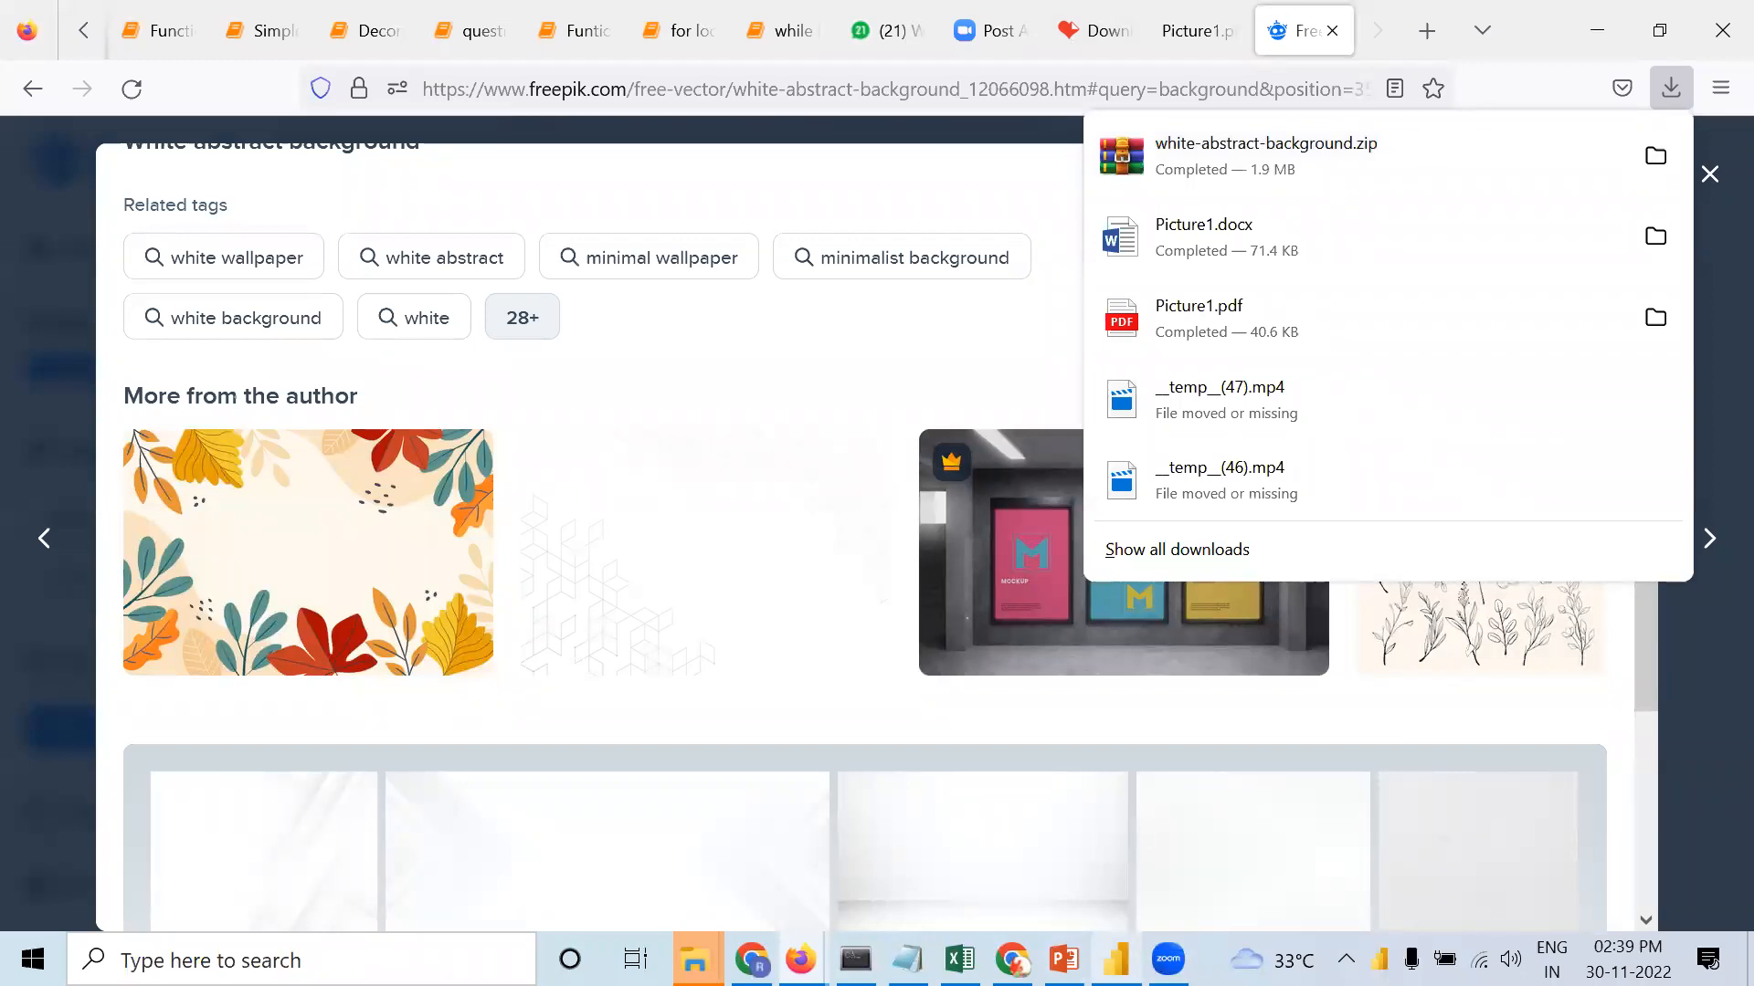
Switch back to Power BI, use the title image from Downloads as the column chart's plot area background and set its image fit to Fit.
{"action": "key", "text": "alt+Tab"}
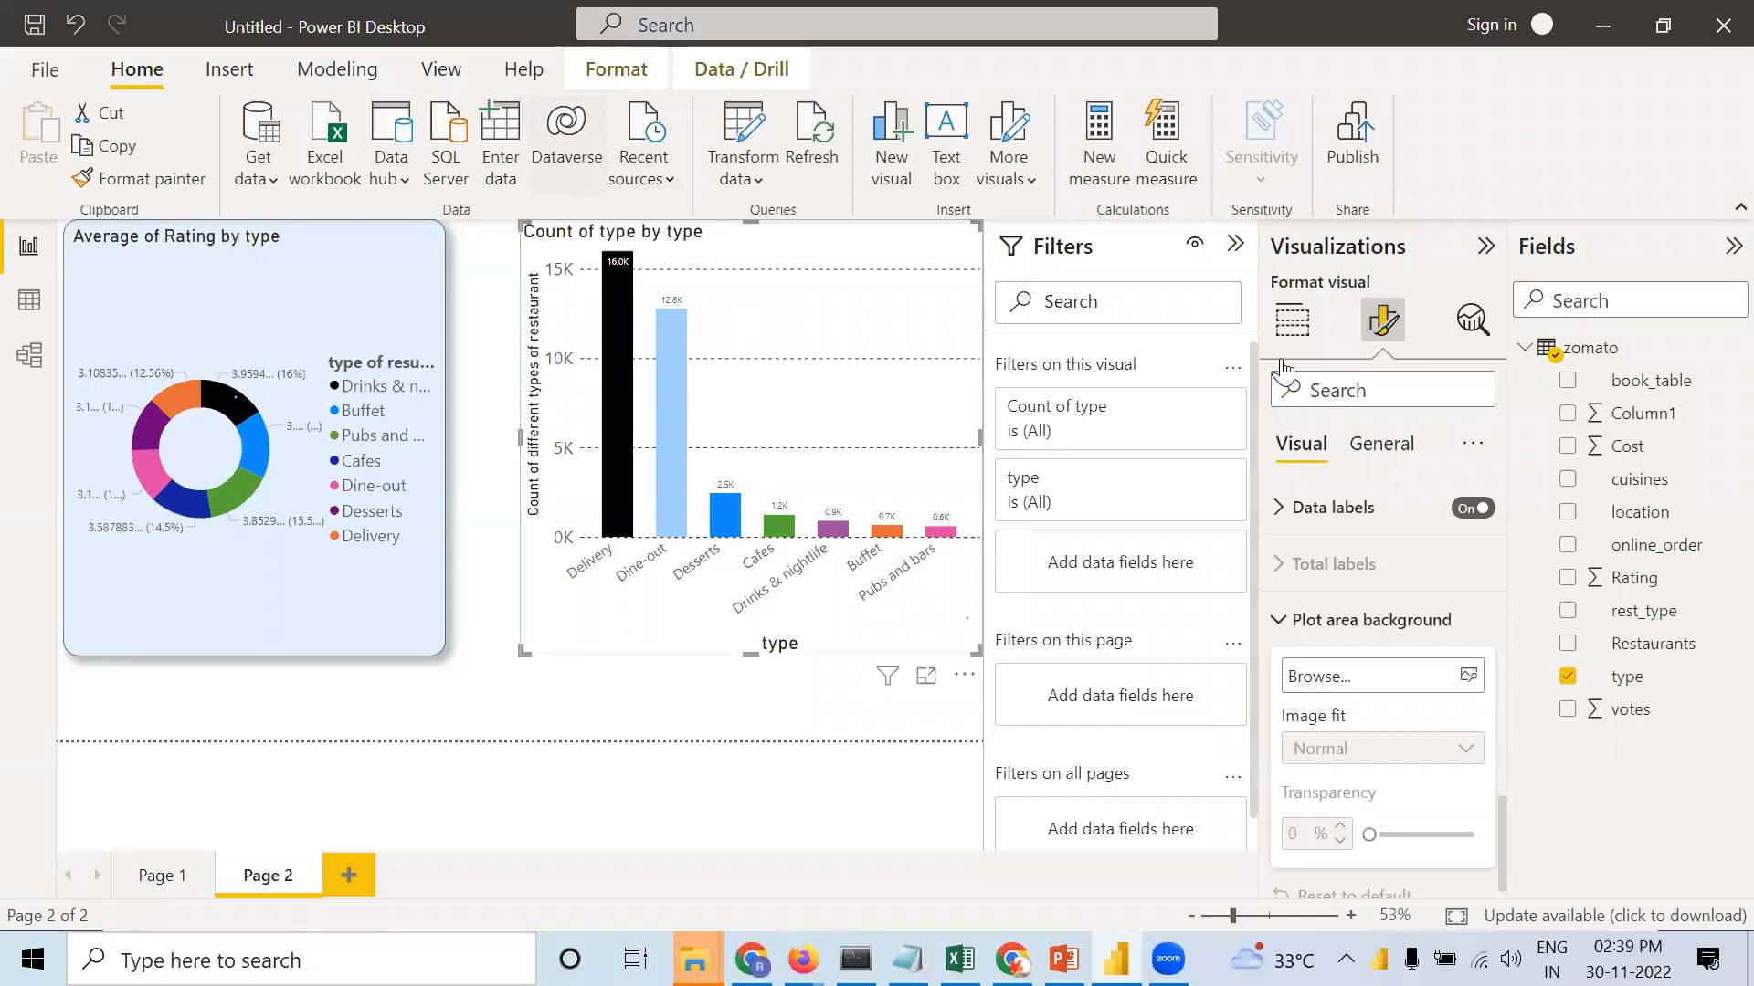
{"action": "left_click", "coordinate": [1370, 680]}
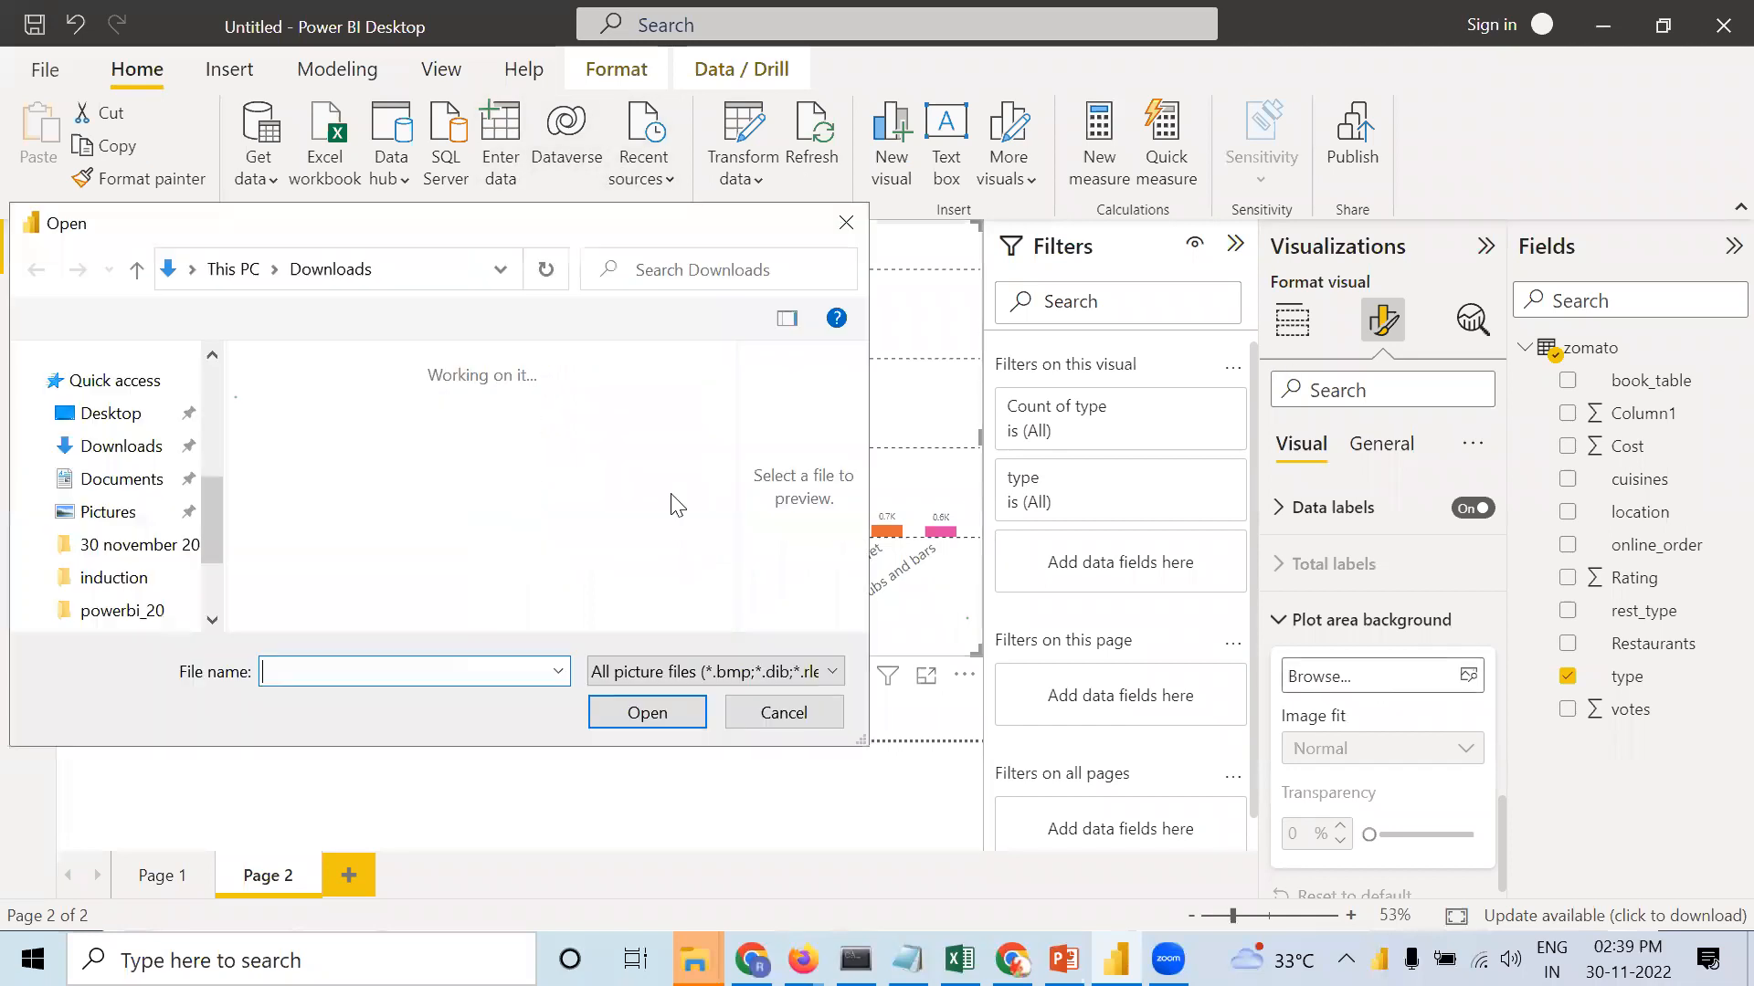
{"action": "left_click_drag", "start_coordinate": [210, 501], "coordinate": [205, 550]}
{"action": "left_click_drag", "start_coordinate": [722, 384], "coordinate": [714, 623]}
{"action": "scroll", "coordinate": [637, 529], "scroll_direction": "up", "scroll_amount": 3}
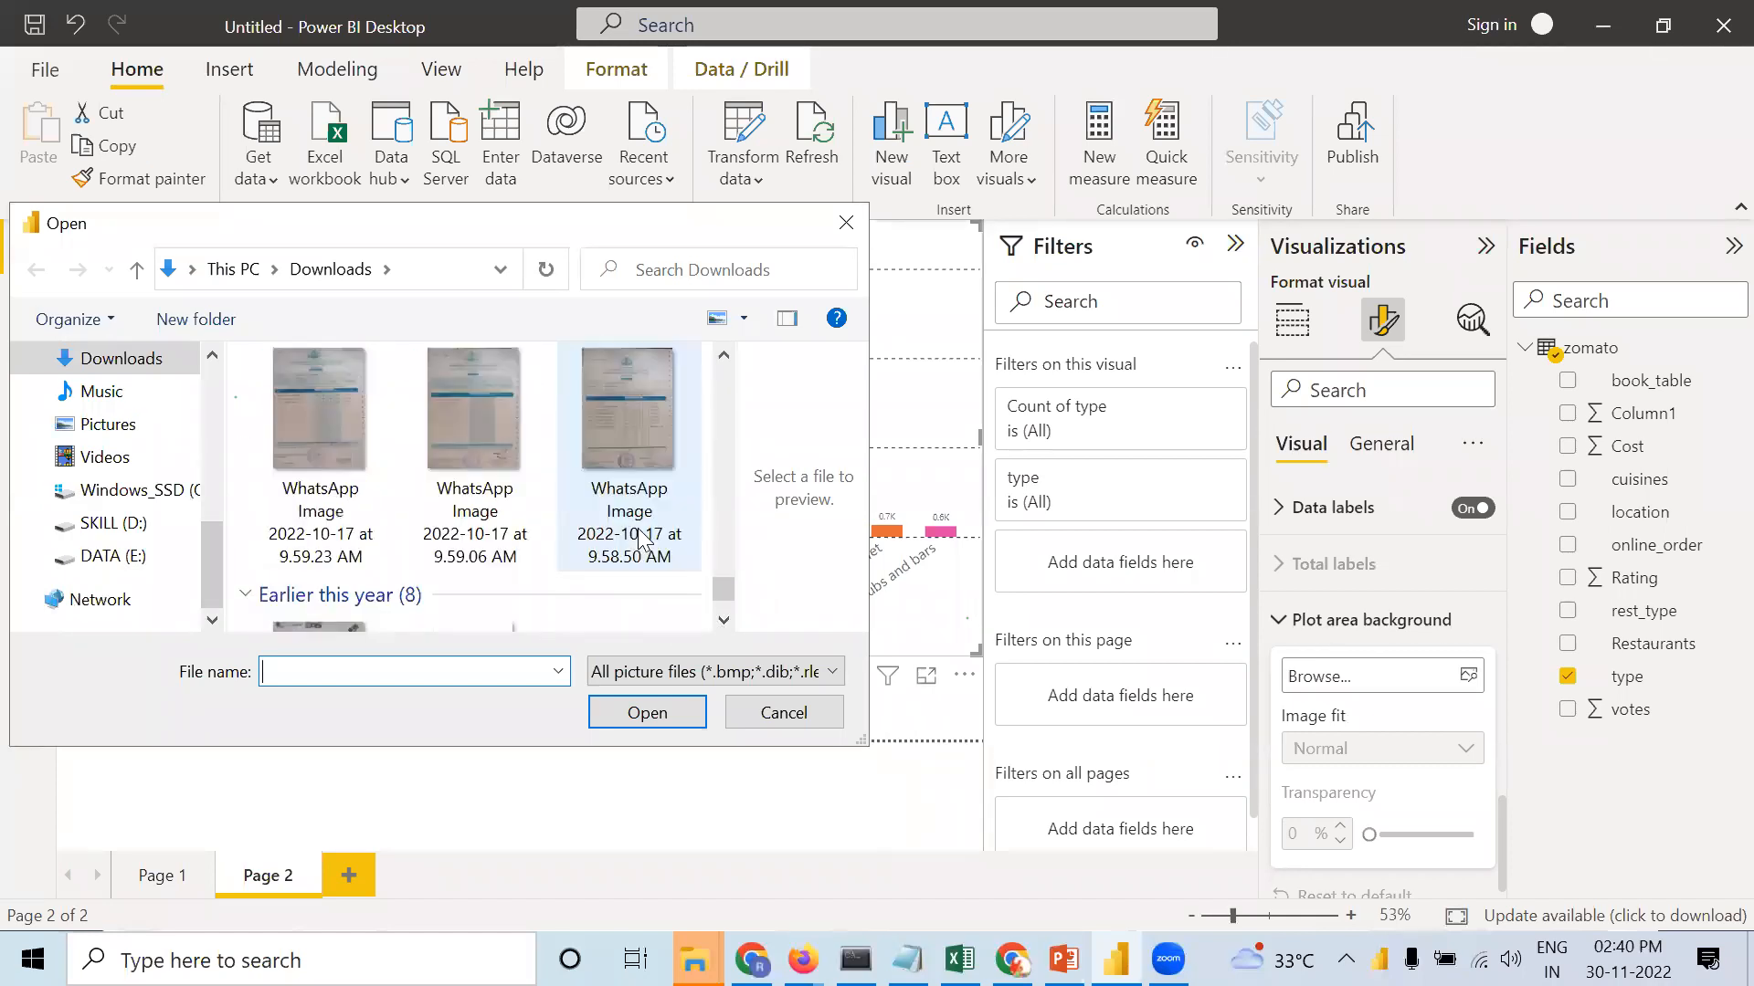
{"action": "scroll", "coordinate": [640, 539], "scroll_direction": "up", "scroll_amount": 8}
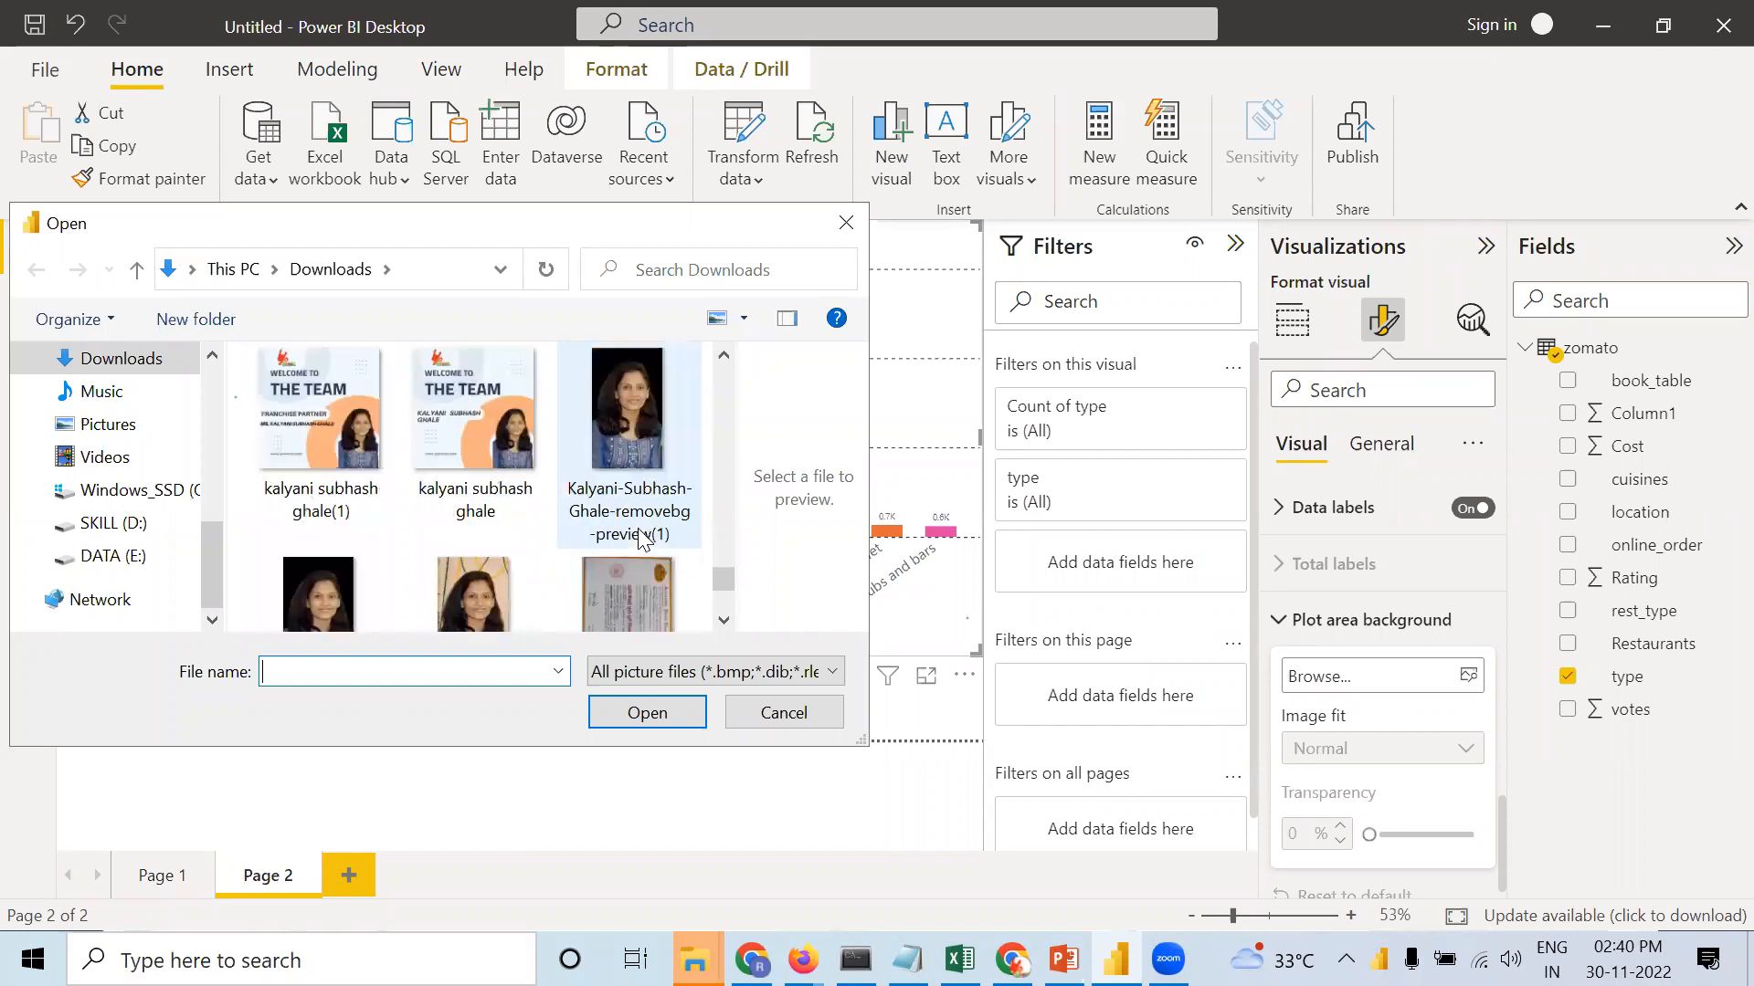
{"action": "scroll", "coordinate": [642, 539], "scroll_direction": "up", "scroll_amount": 4}
{"action": "scroll", "coordinate": [642, 538], "scroll_direction": "down", "scroll_amount": 8}
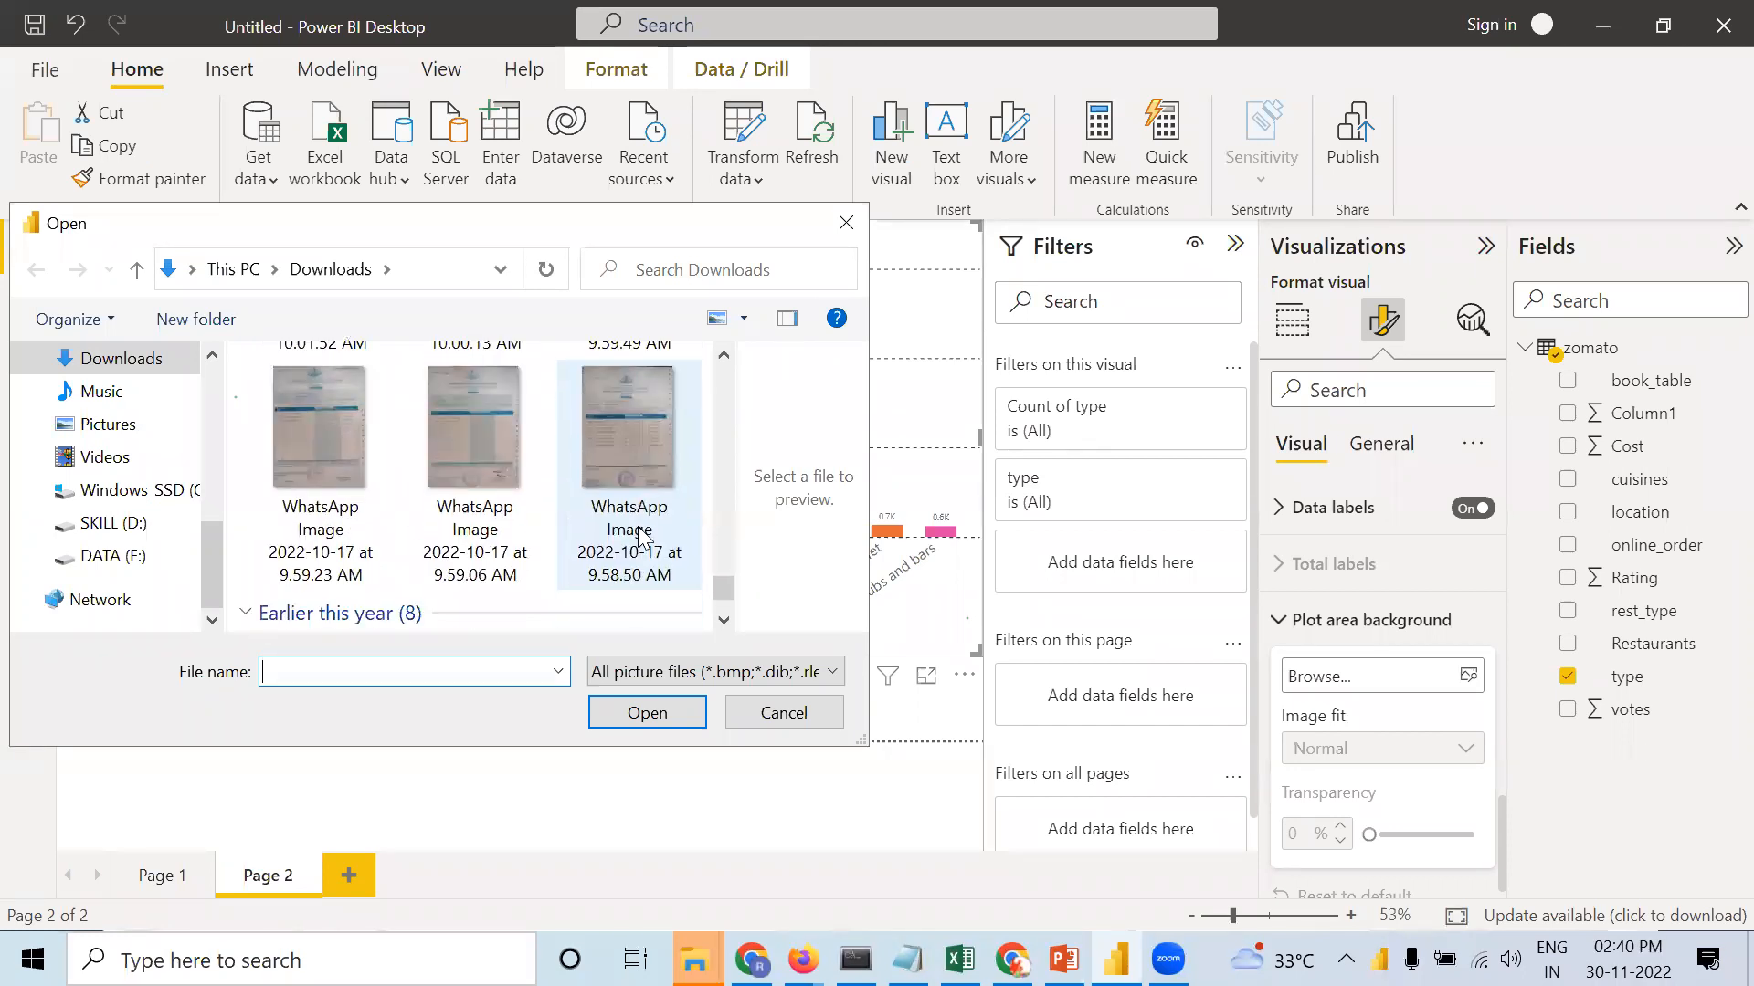
{"action": "scroll", "coordinate": [639, 539], "scroll_direction": "down", "scroll_amount": 6}
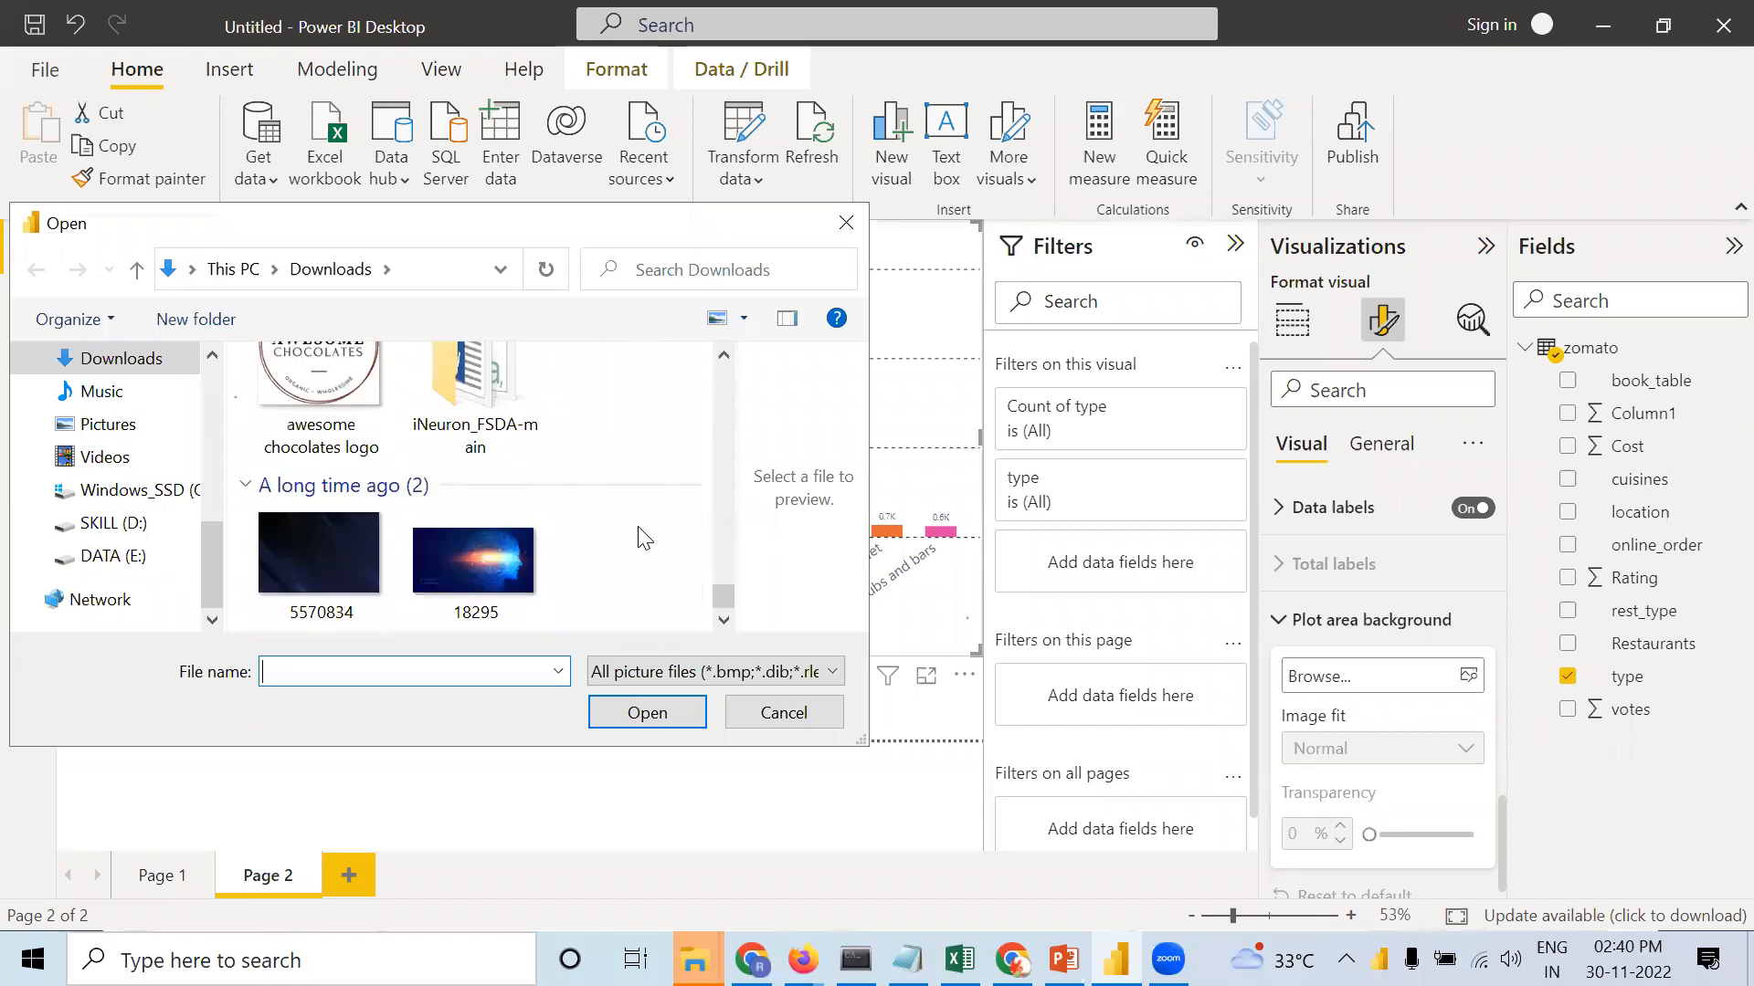
{"action": "scroll", "coordinate": [642, 537], "scroll_direction": "up", "scroll_amount": 2}
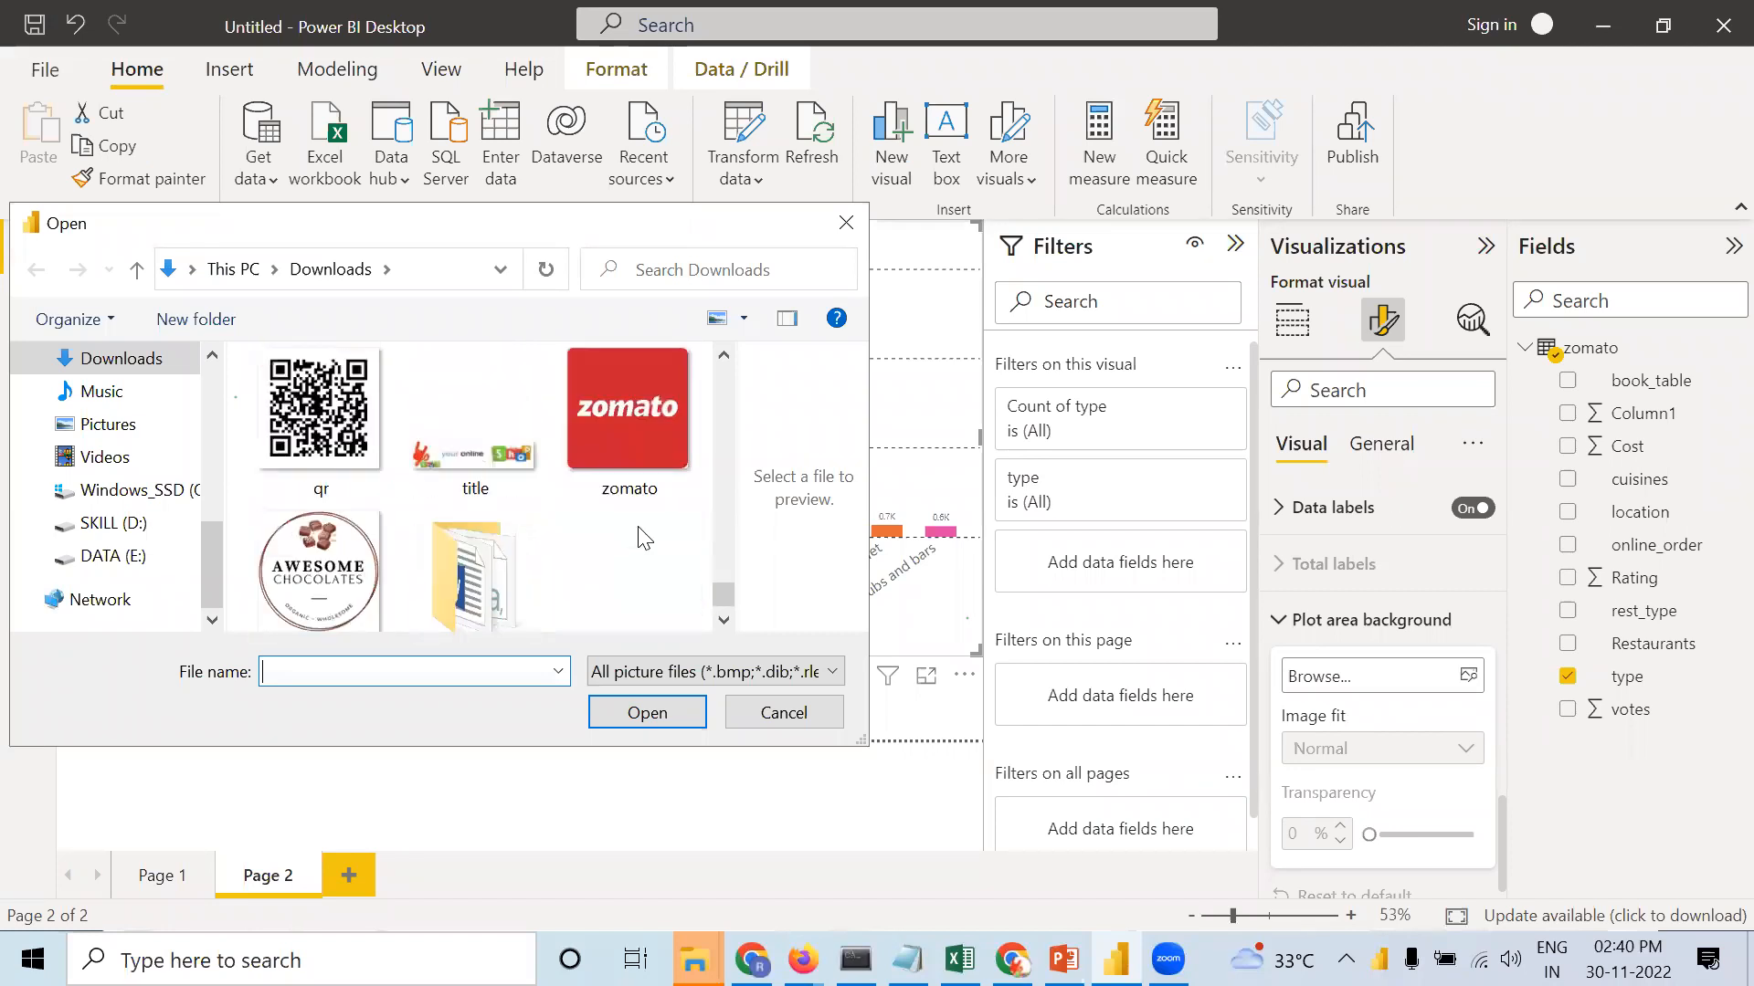
{"action": "left_click", "coordinate": [502, 460]}
{"action": "left_click", "coordinate": [646, 714]}
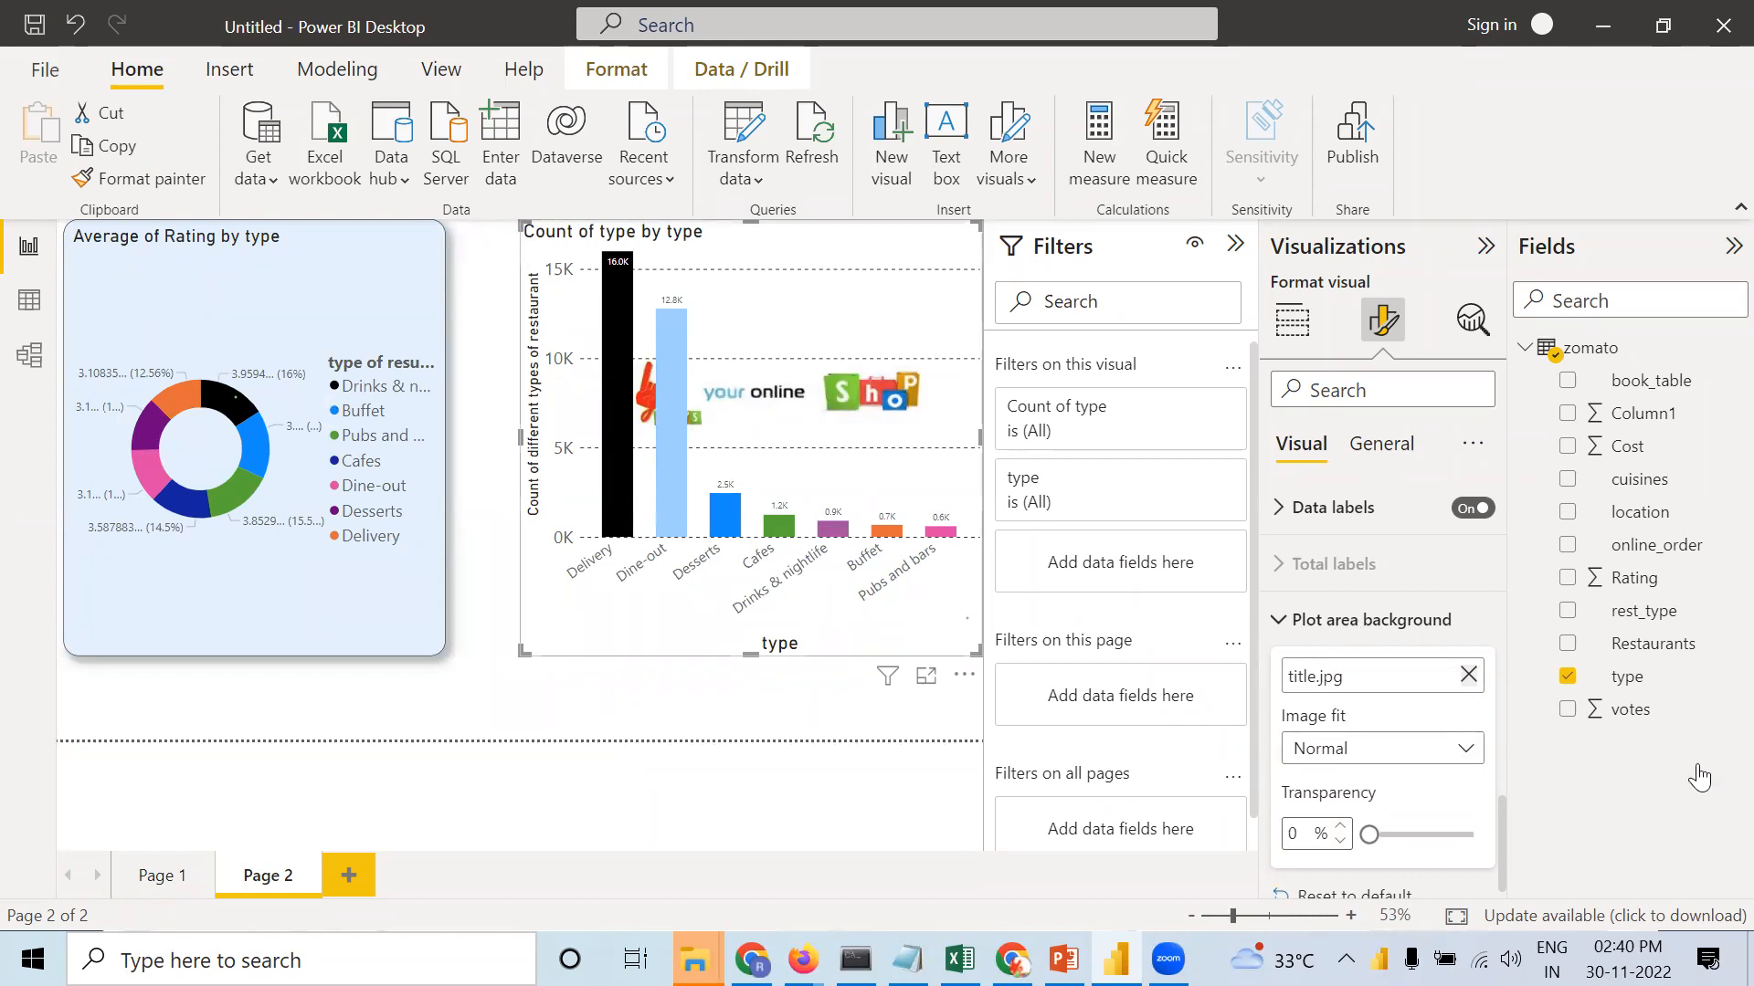
{"action": "left_click", "coordinate": [1420, 747]}
{"action": "left_click", "coordinate": [1343, 817]}
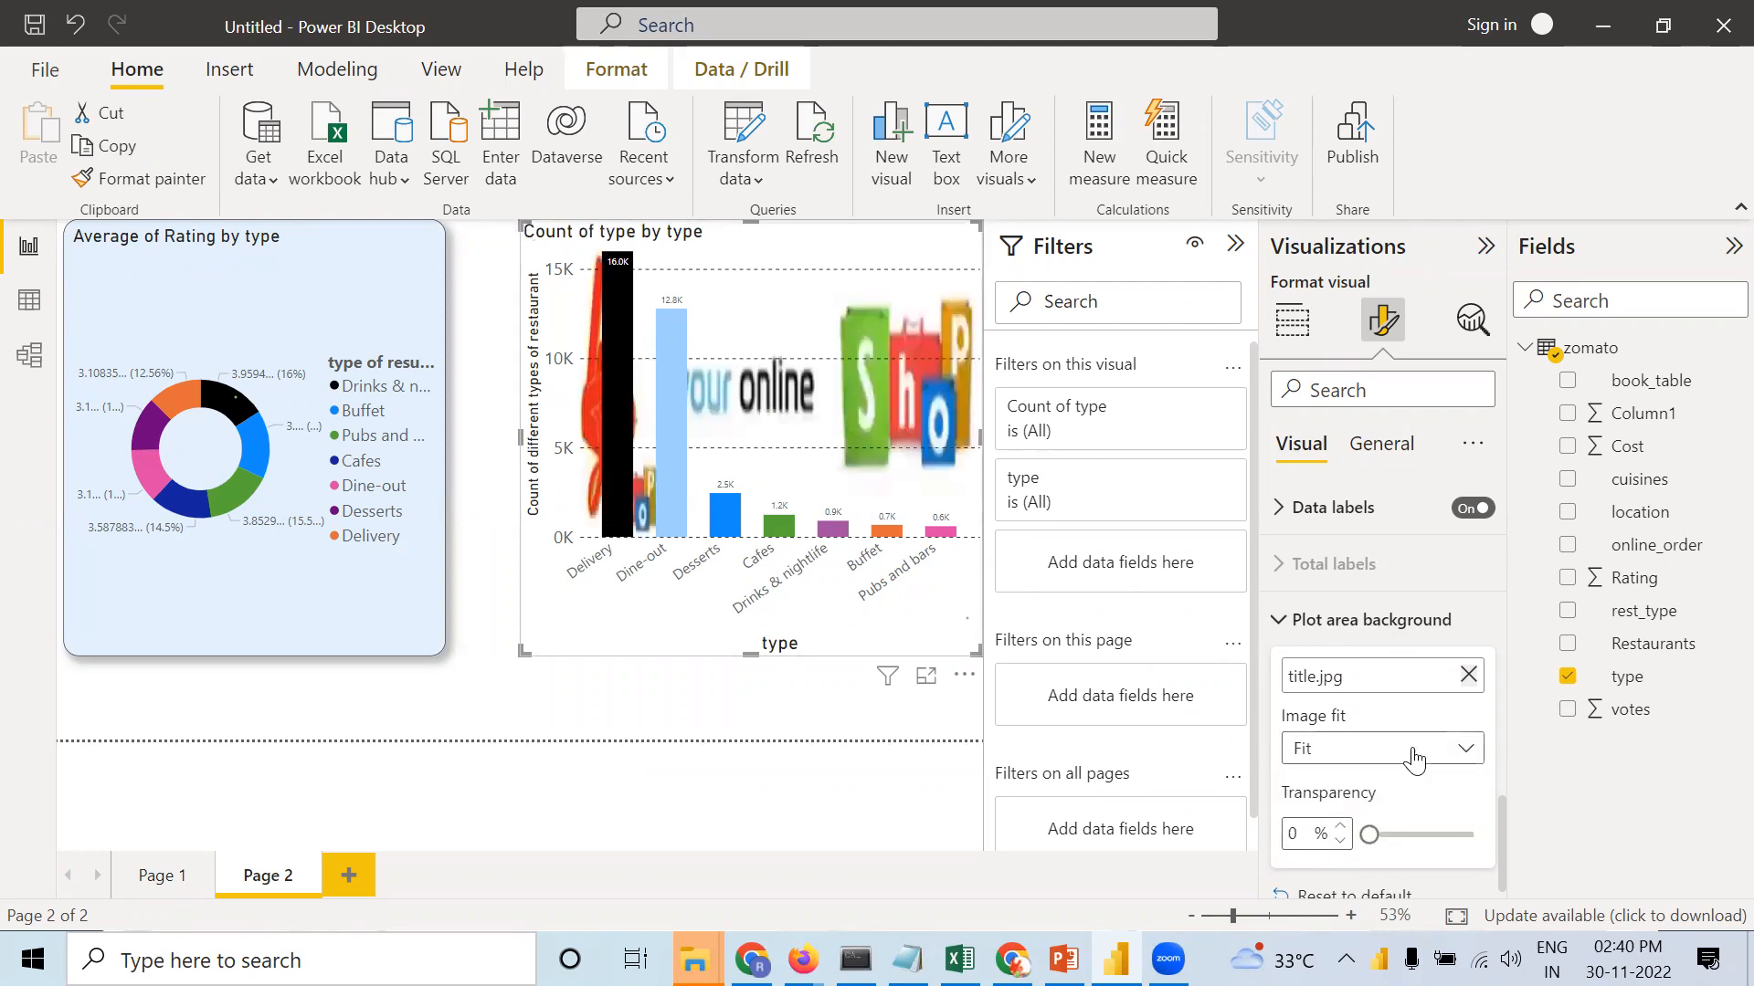
Set the column chart's plot area background image fit to Normal and its transparency to 77%.
{"action": "left_click", "coordinate": [1411, 751]}
{"action": "left_click", "coordinate": [1311, 849]}
{"action": "left_click", "coordinate": [1441, 751]}
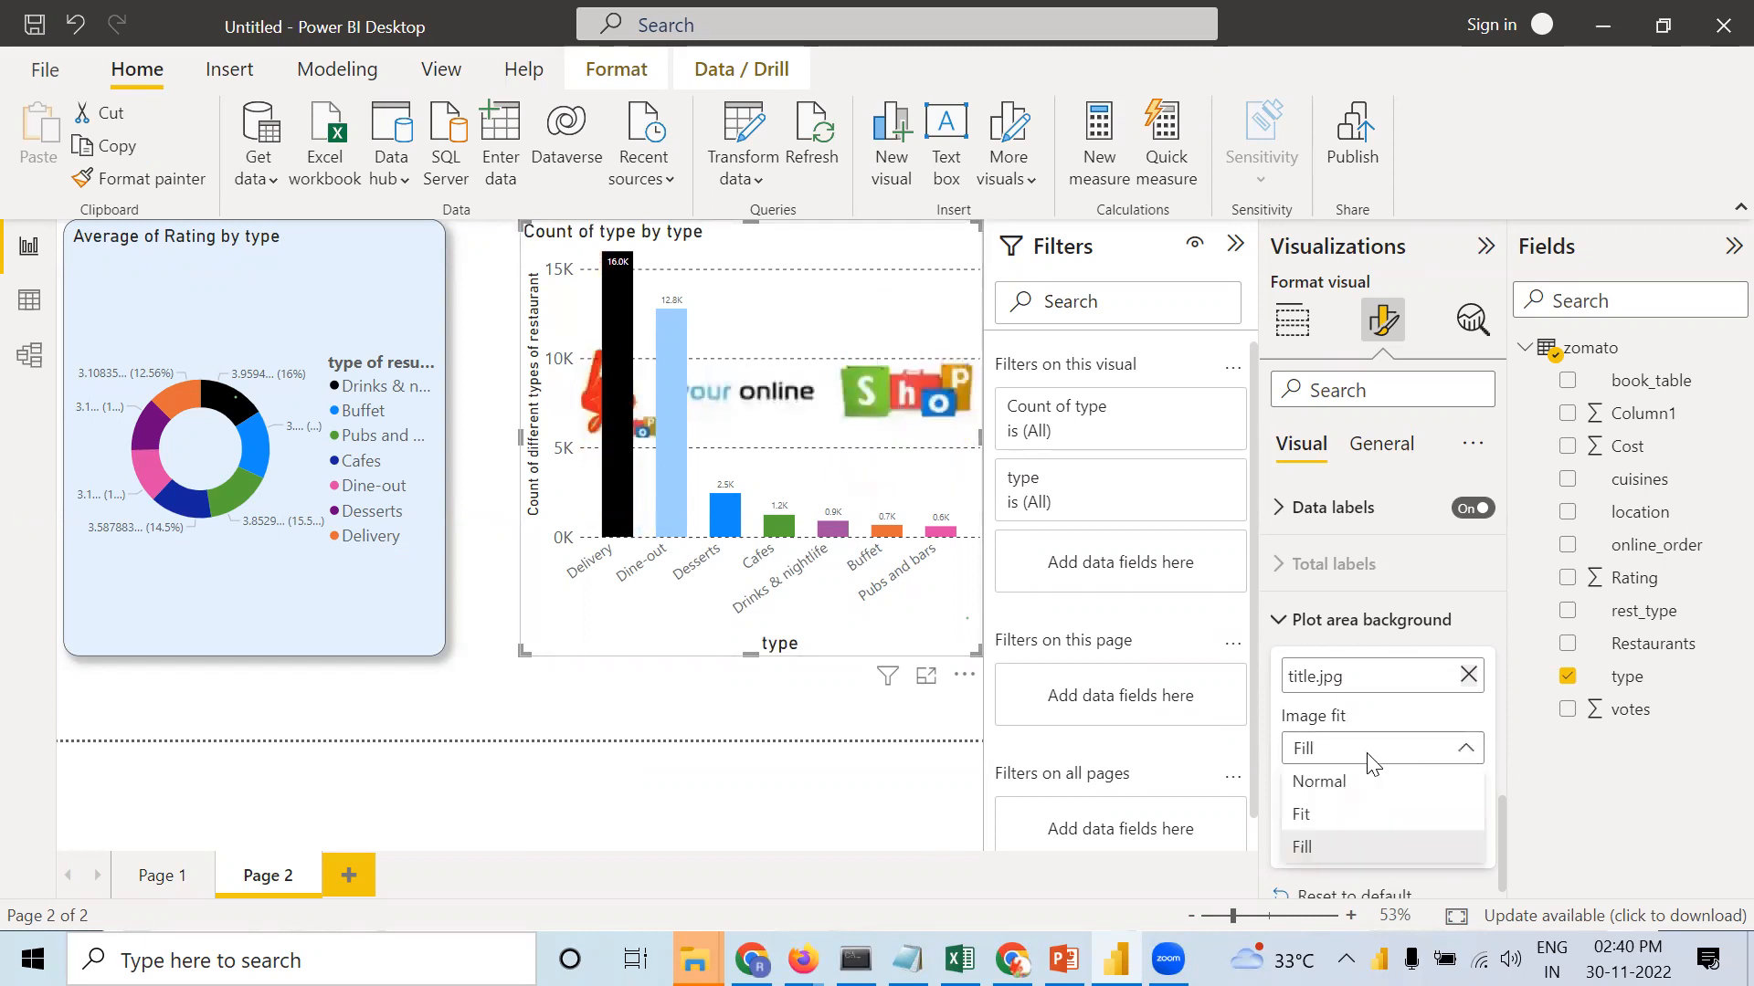
{"action": "left_click", "coordinate": [1335, 783]}
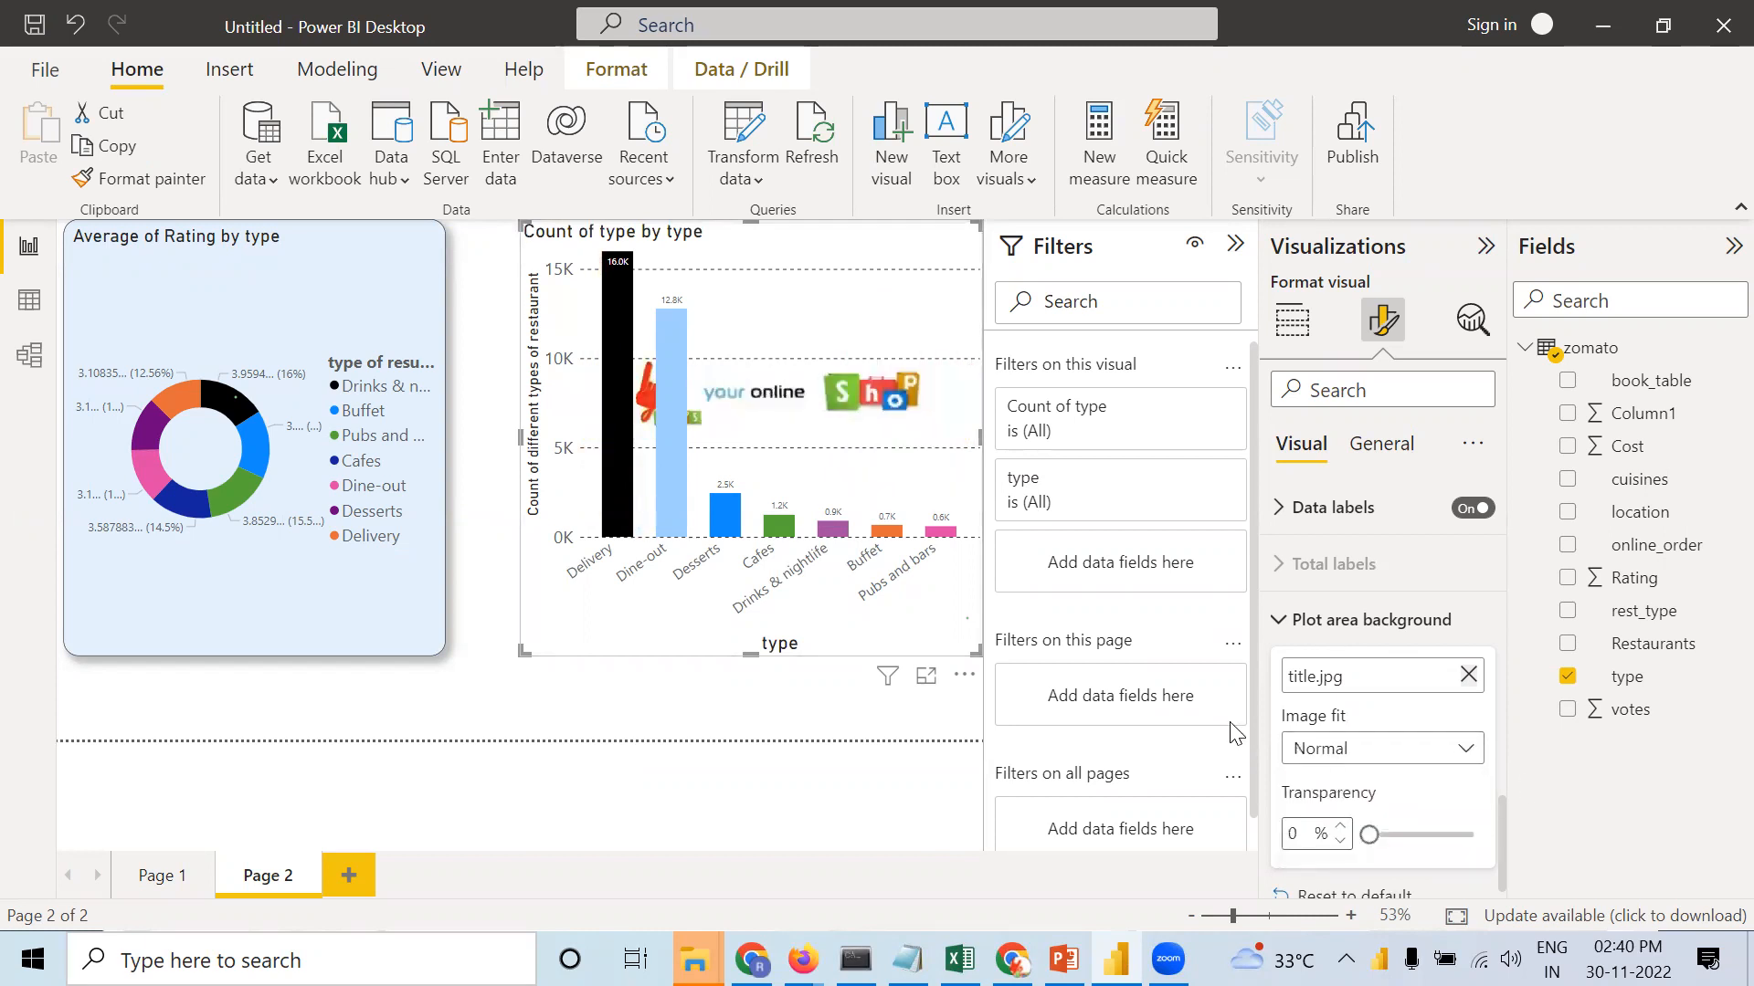
{"action": "left_click", "coordinate": [1369, 834]}
{"action": "left_click_drag", "start_coordinate": [1370, 835], "coordinate": [1448, 839]}
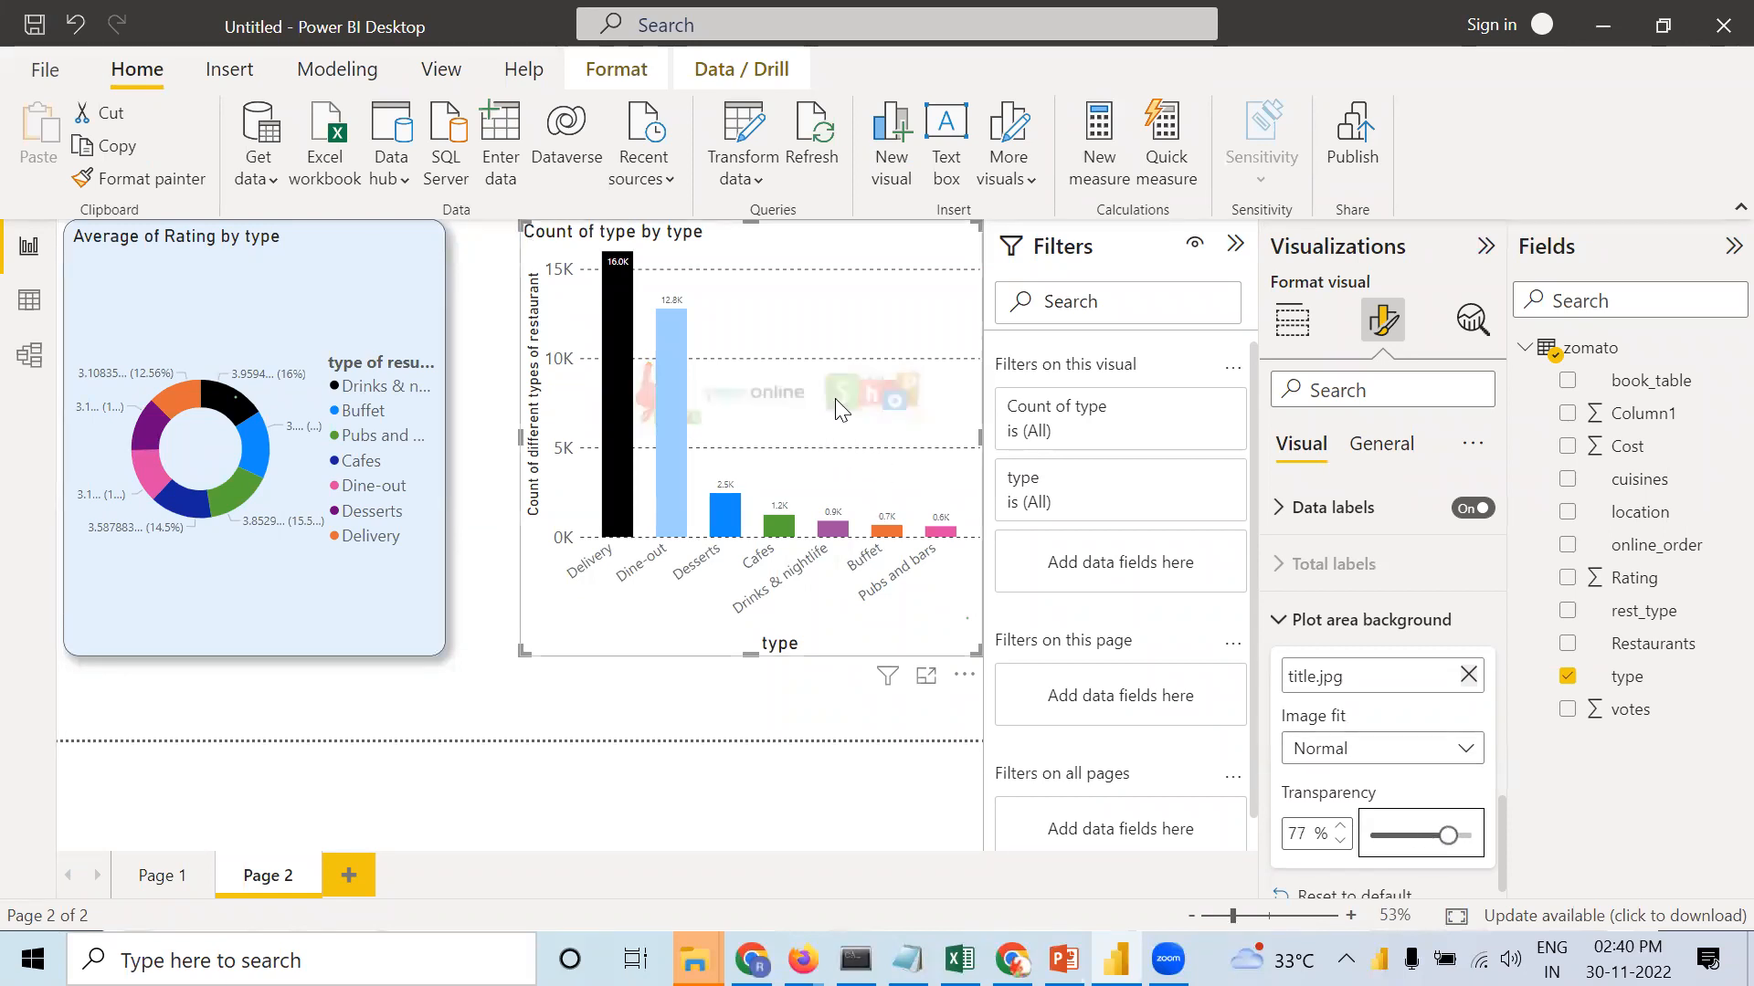
{"action": "left_click", "coordinate": [718, 714]}
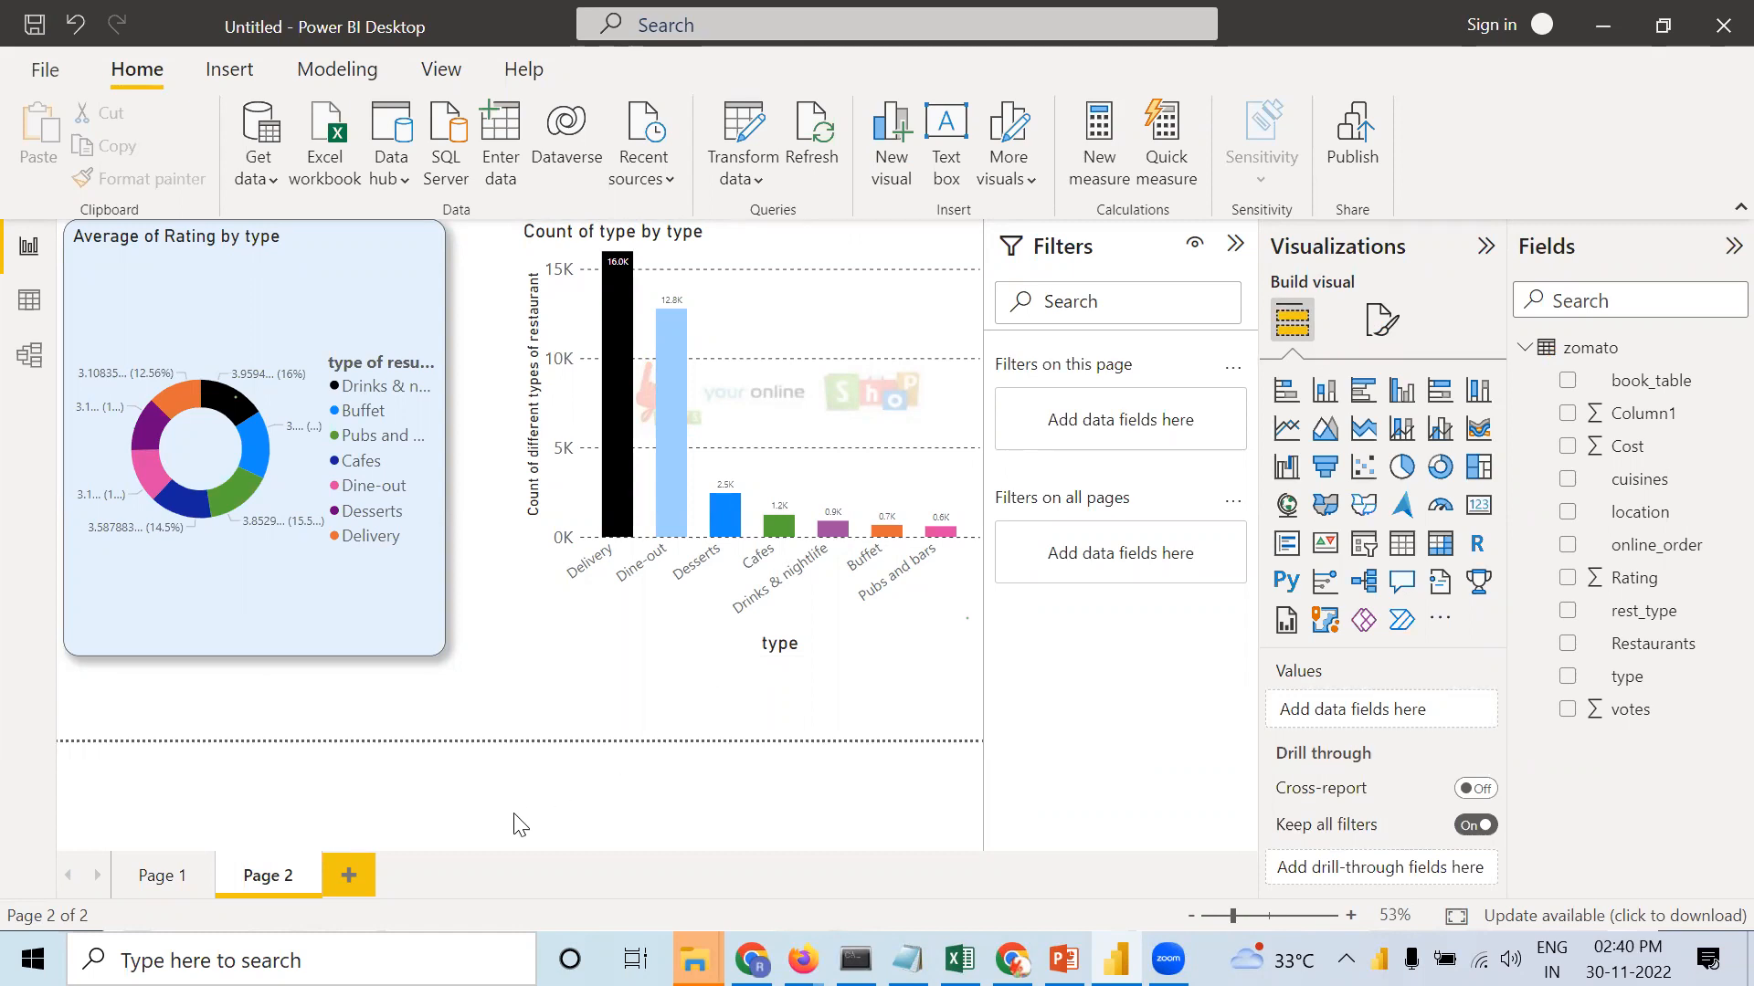
Add a new report page with an enlarged stacked bar chart, using type on the Y-axis and votes on the X-axis.
{"action": "left_click", "coordinate": [346, 880]}
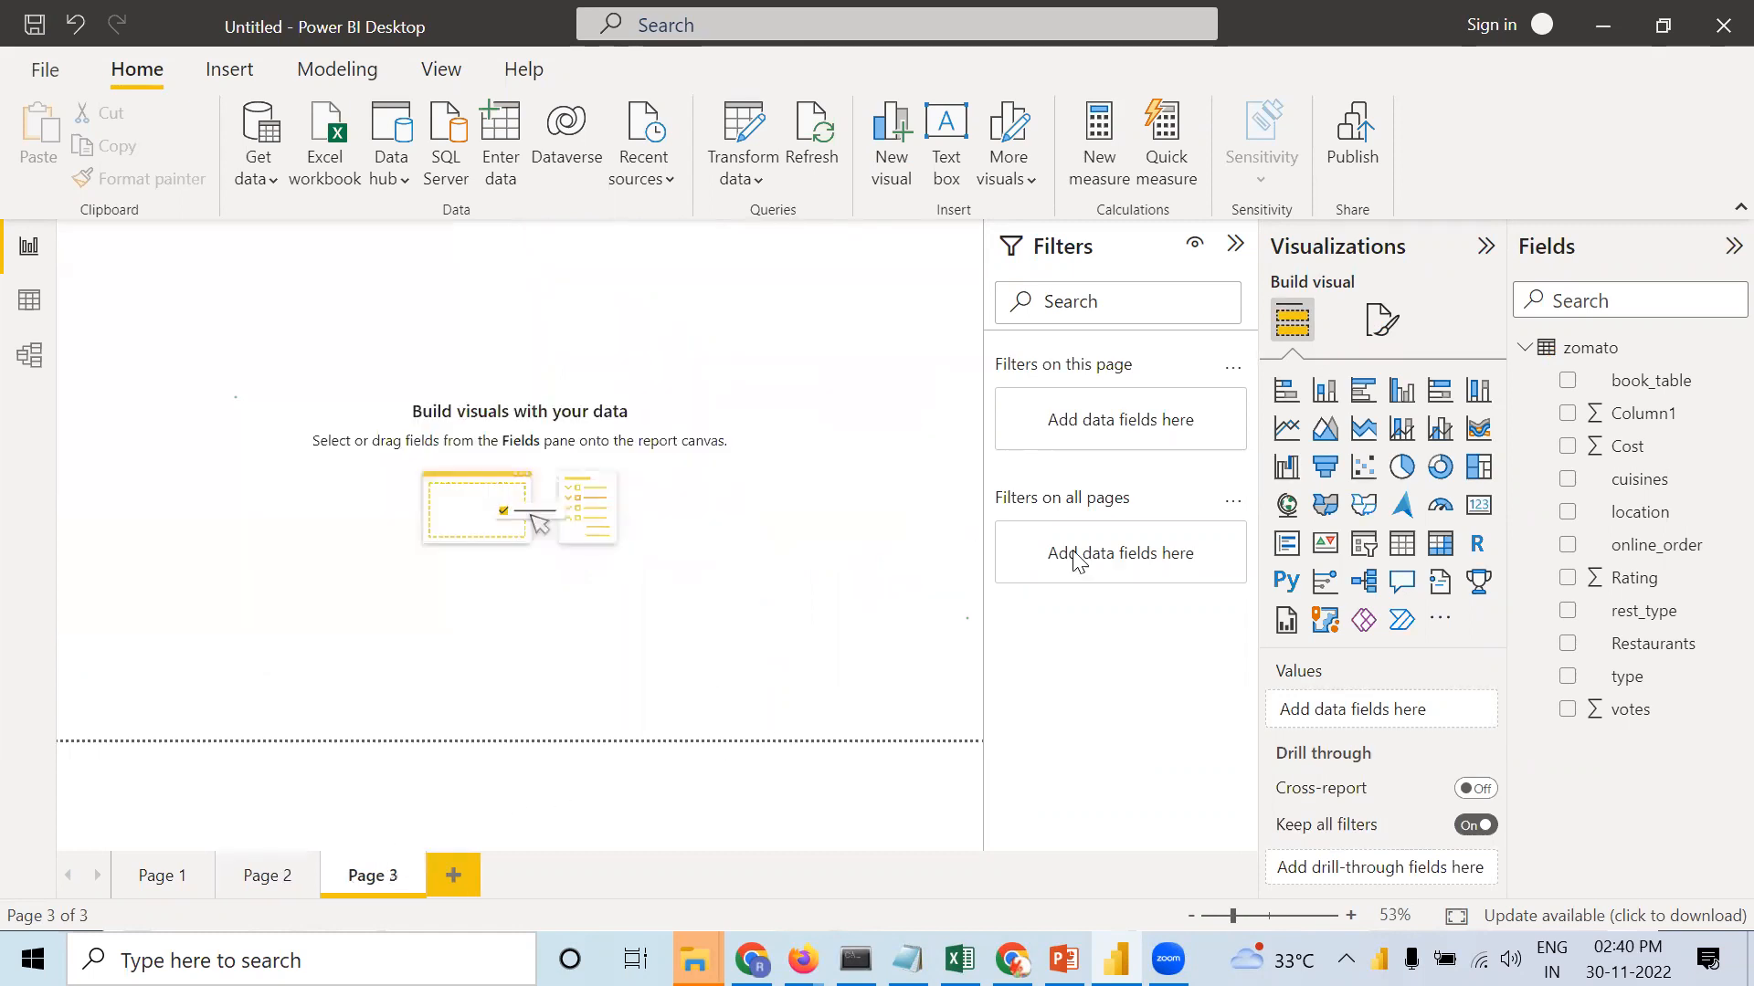
{"action": "left_click", "coordinate": [1287, 391]}
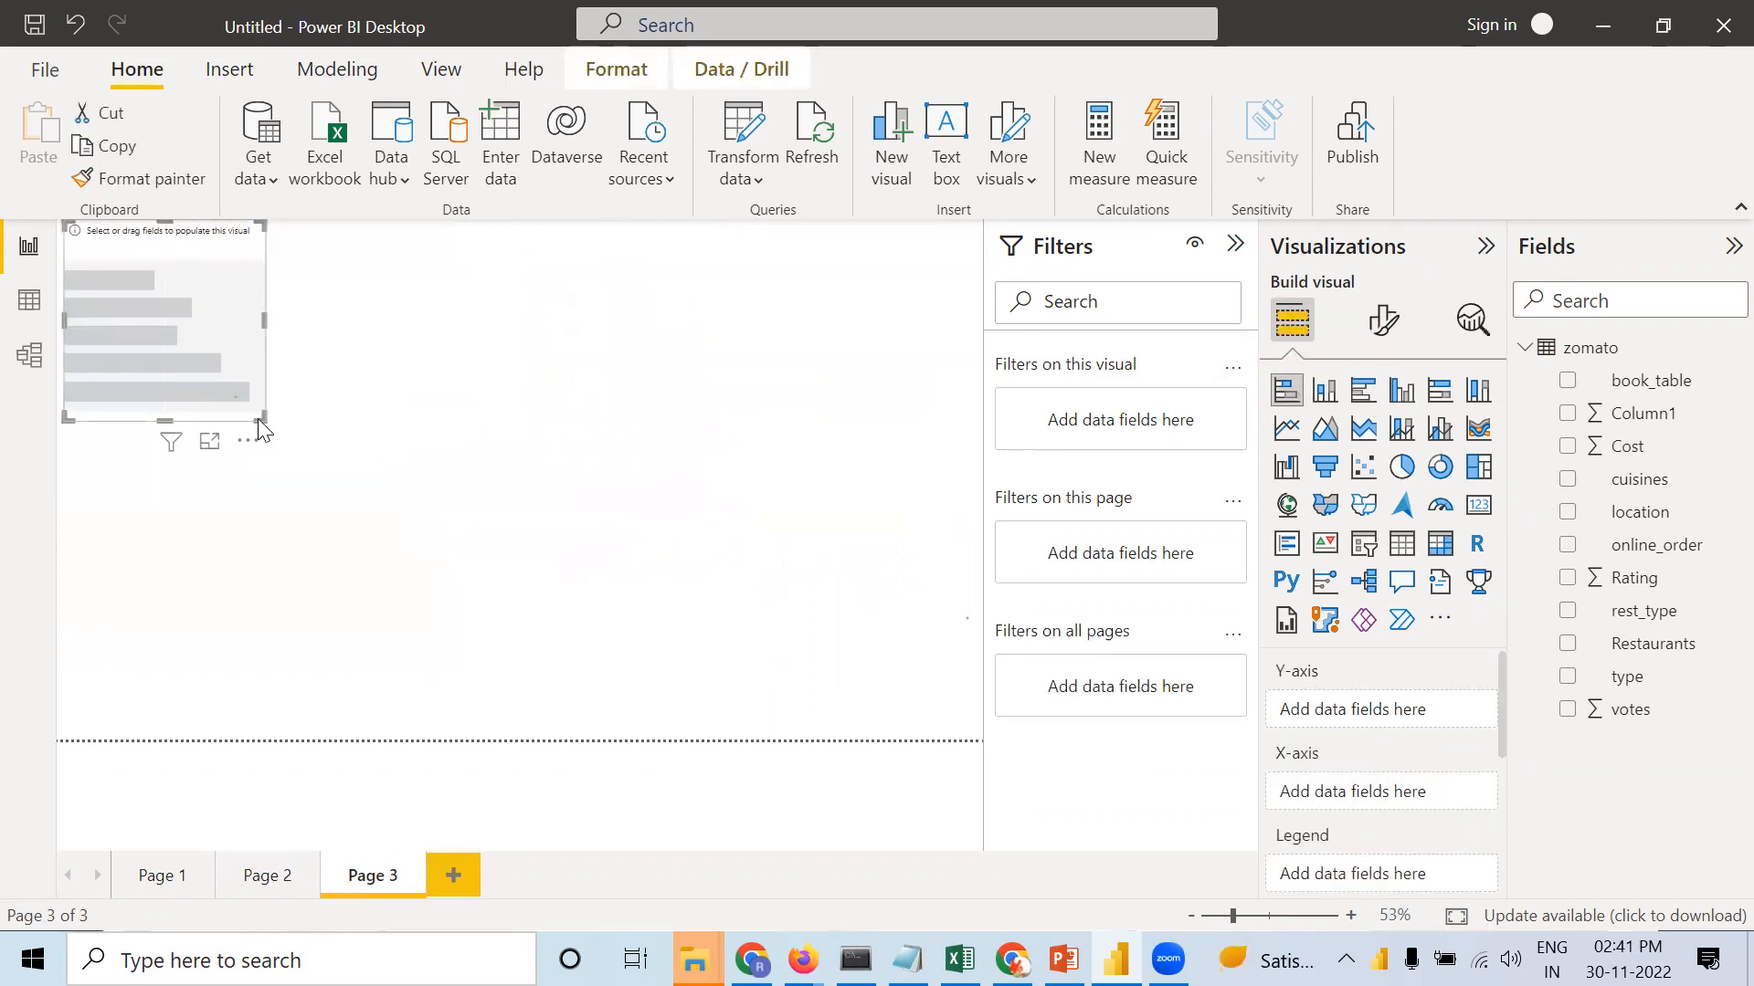
{"action": "left_click_drag", "start_coordinate": [261, 419], "coordinate": [798, 621]}
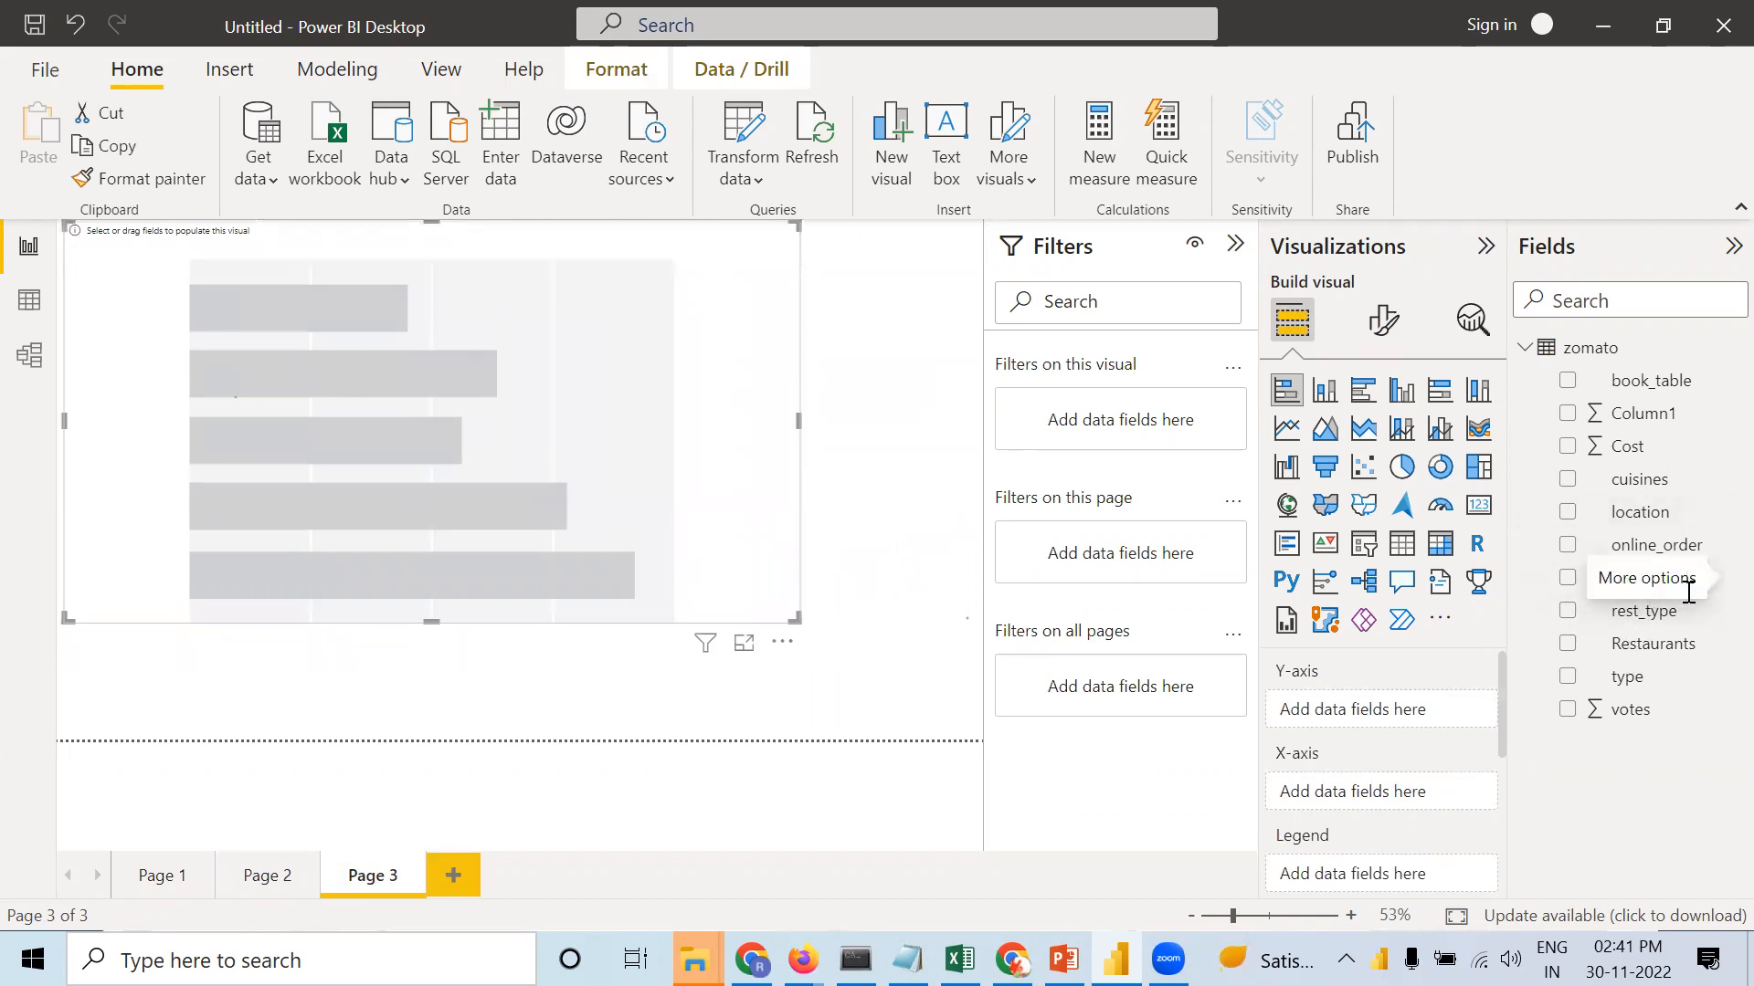
{"action": "left_click_drag", "start_coordinate": [1615, 680], "coordinate": [1380, 710]}
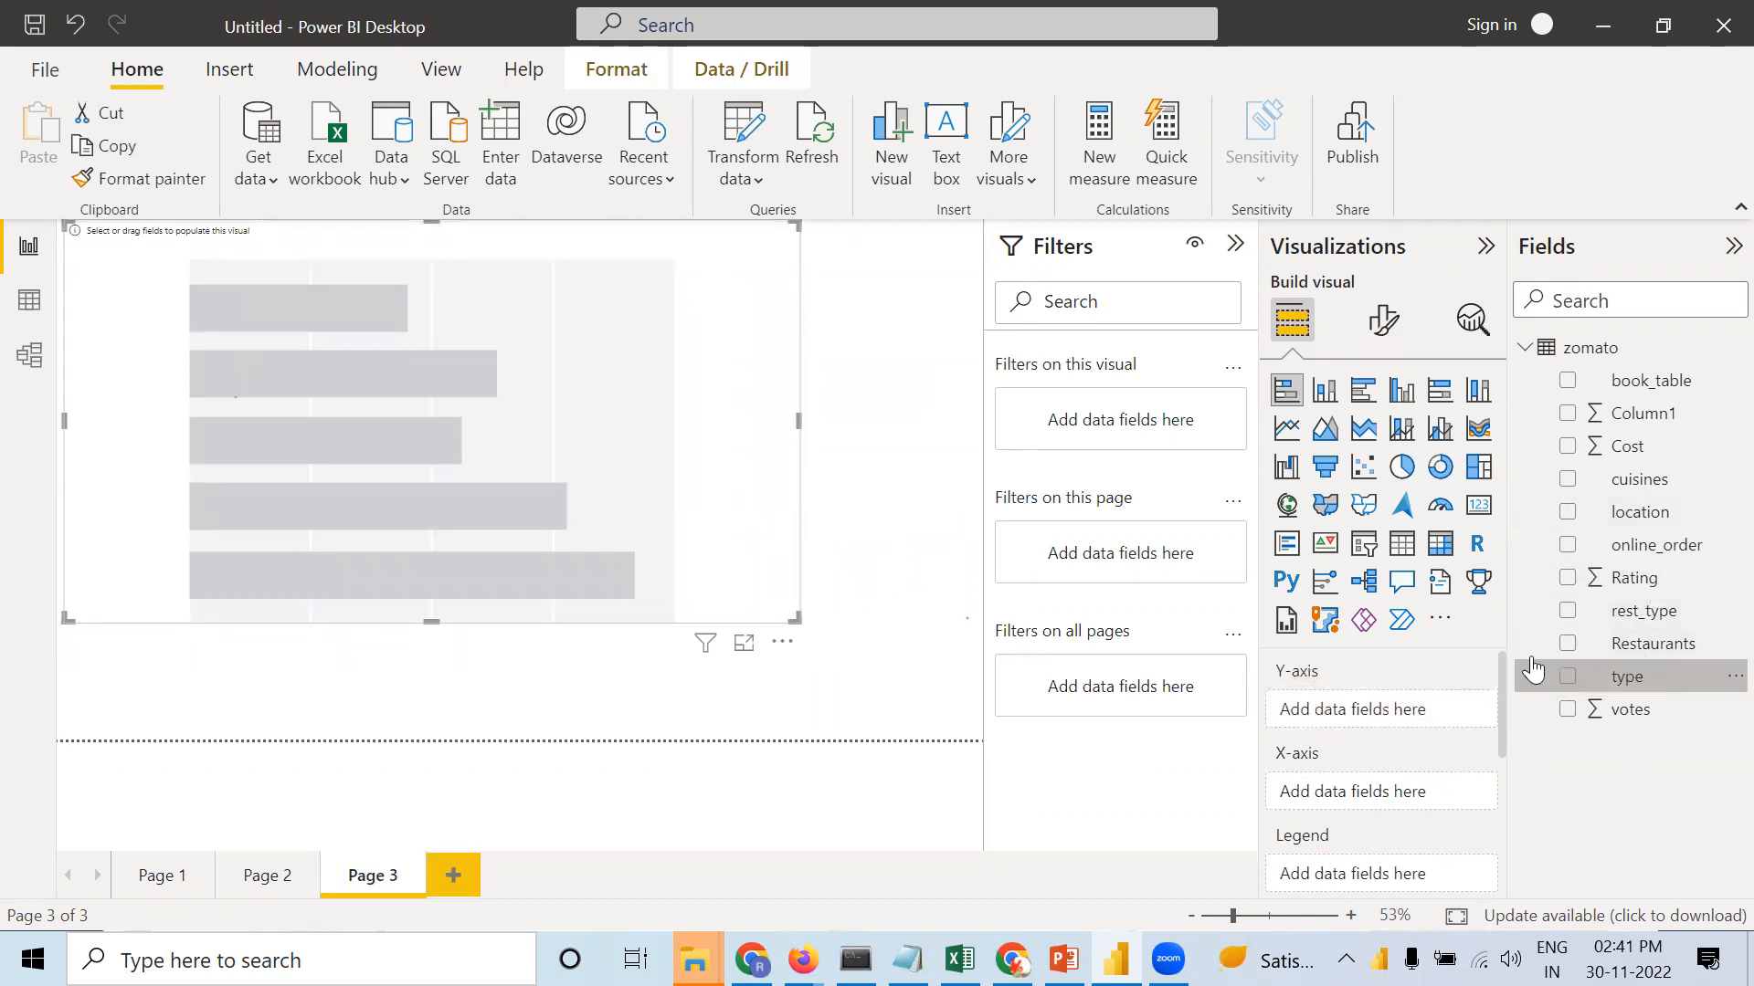
{"action": "left_click_drag", "start_coordinate": [1622, 711], "coordinate": [1388, 809]}
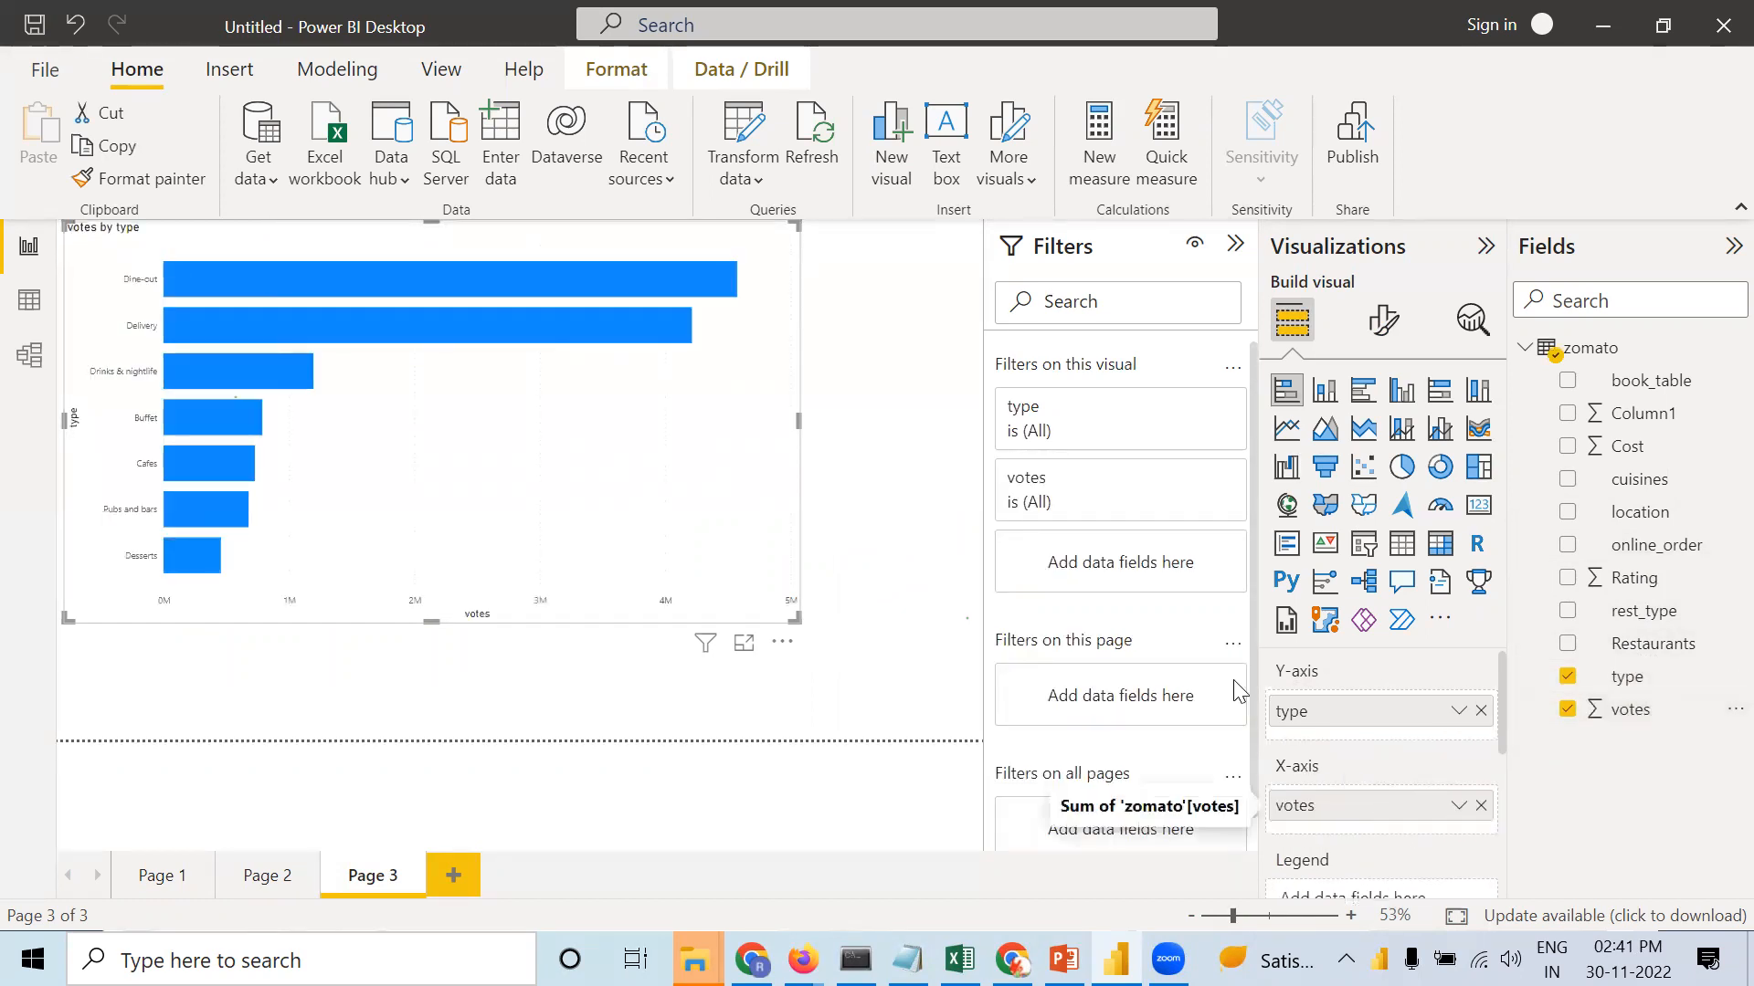
{"action": "mouse_move", "coordinate": [363, 288]}
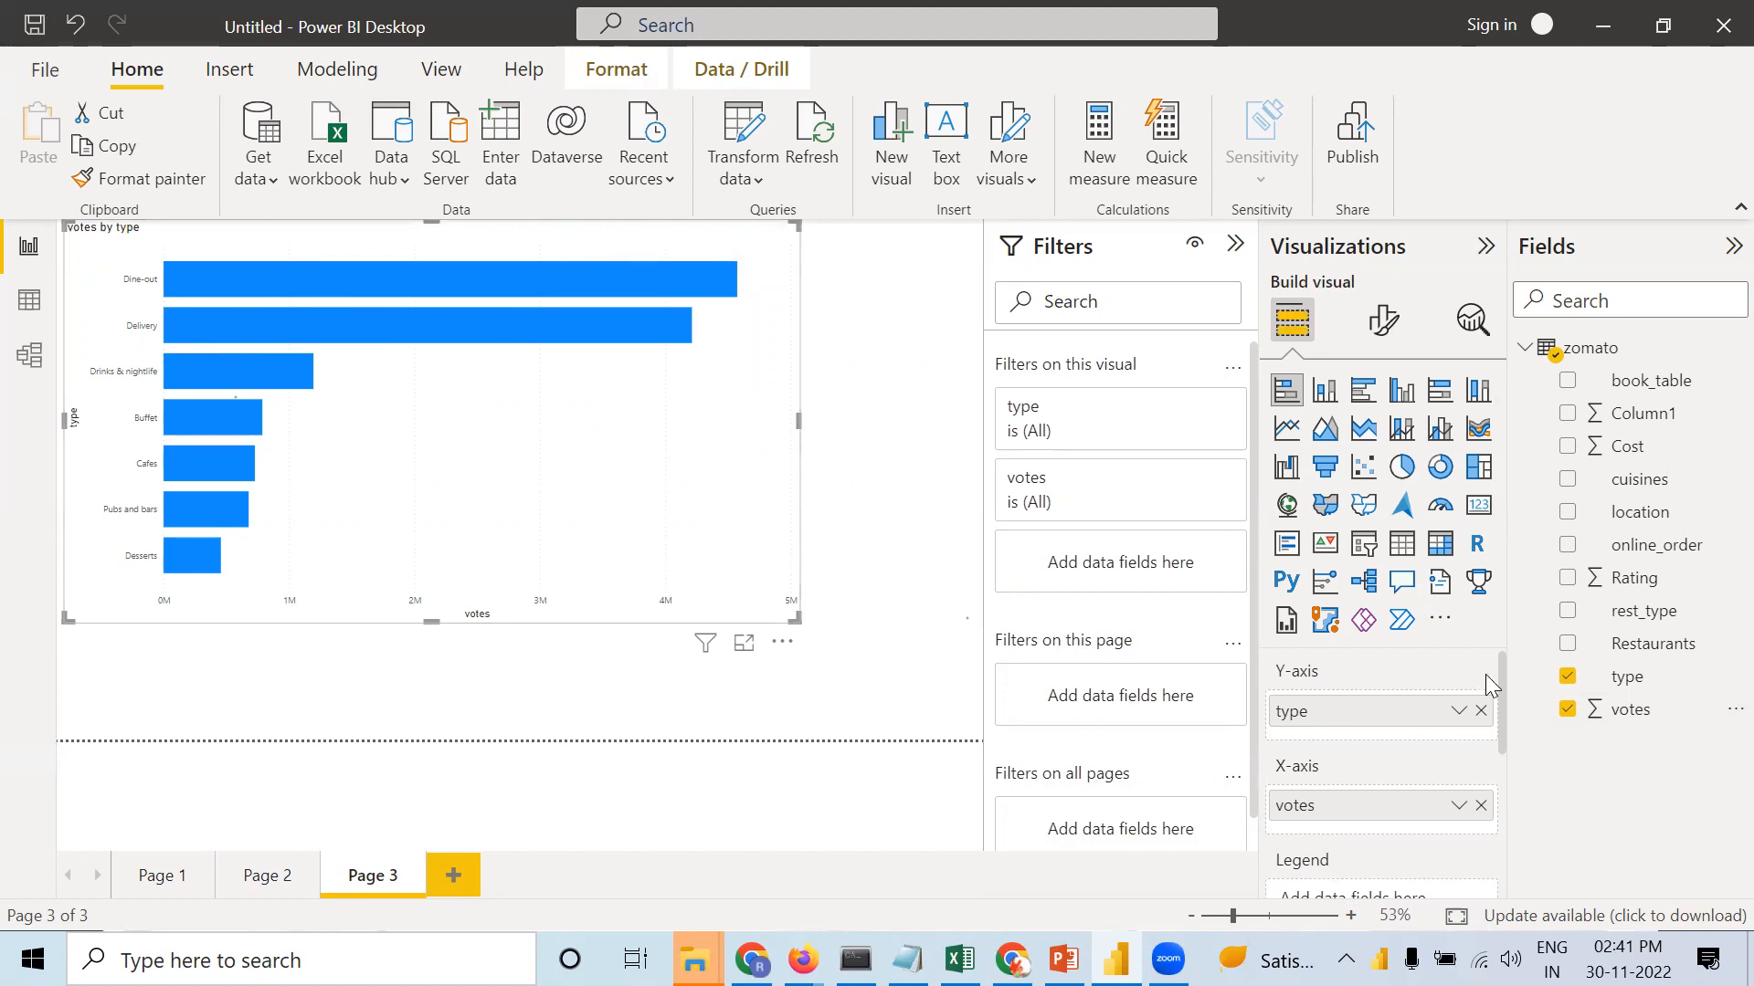
Enable the Show all option for the bar colors in the votes by type chart.
{"action": "left_click", "coordinate": [1383, 327]}
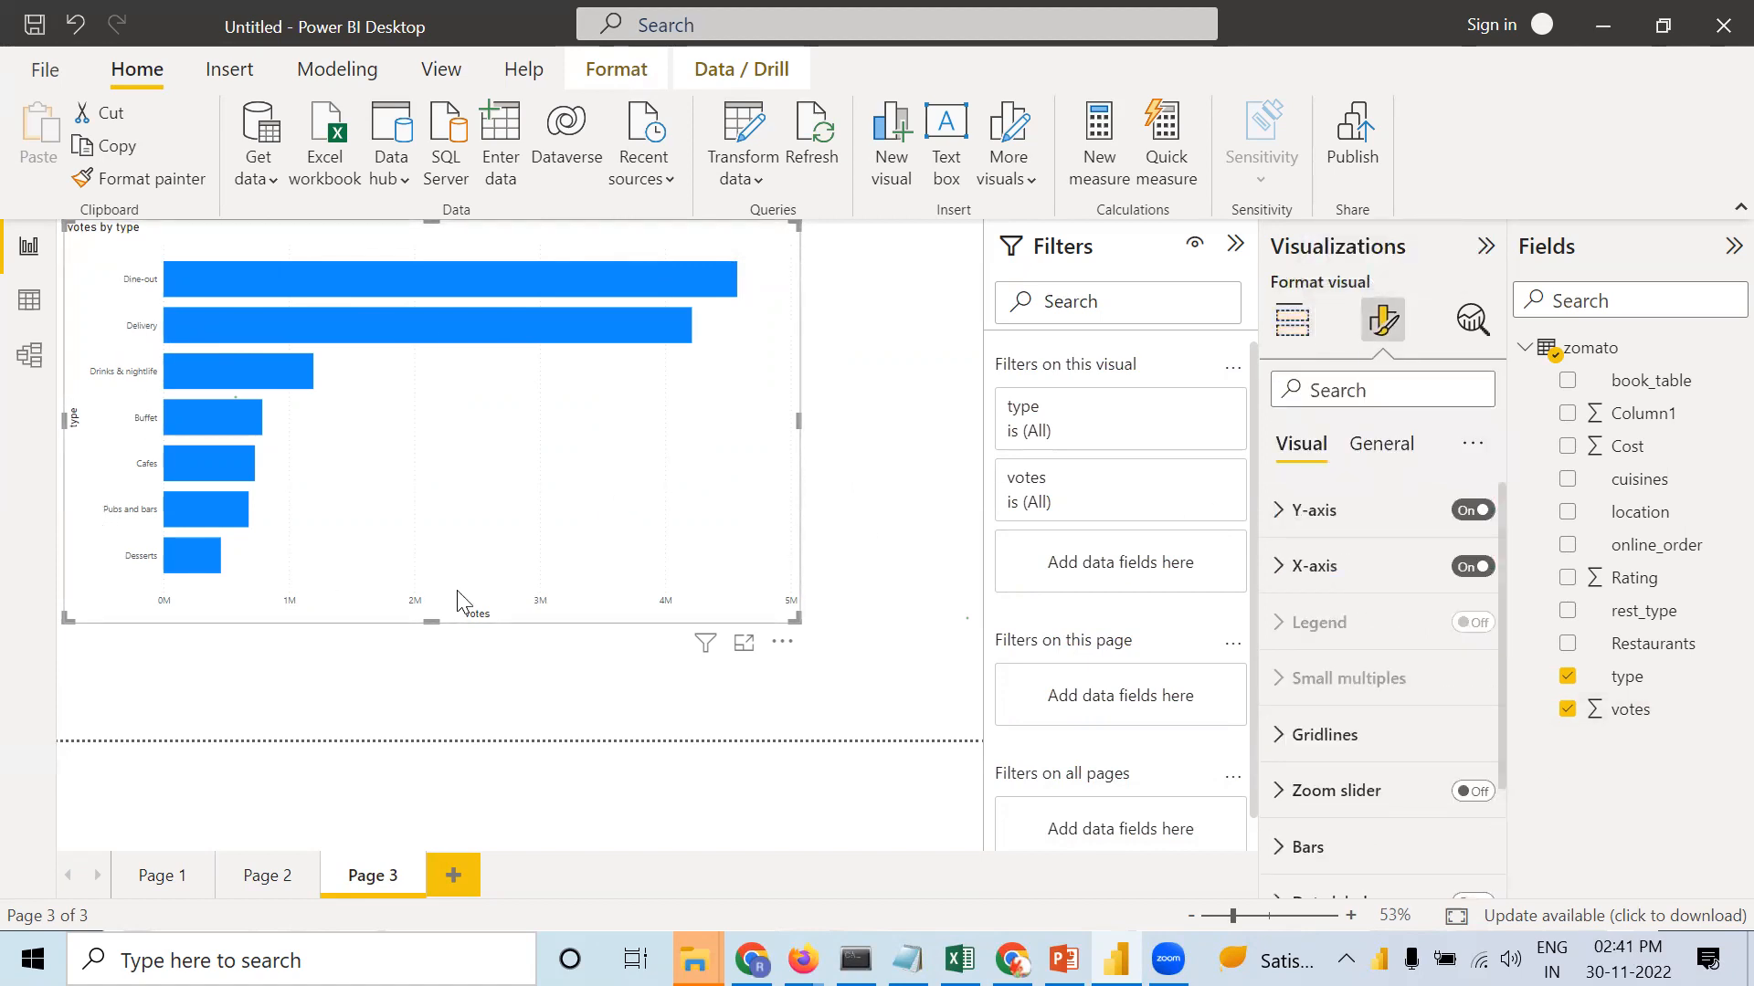
{"action": "left_click", "coordinate": [1281, 740]}
{"action": "left_click", "coordinate": [1282, 738]}
{"action": "scroll", "coordinate": [1405, 802], "scroll_direction": "down", "scroll_amount": 2}
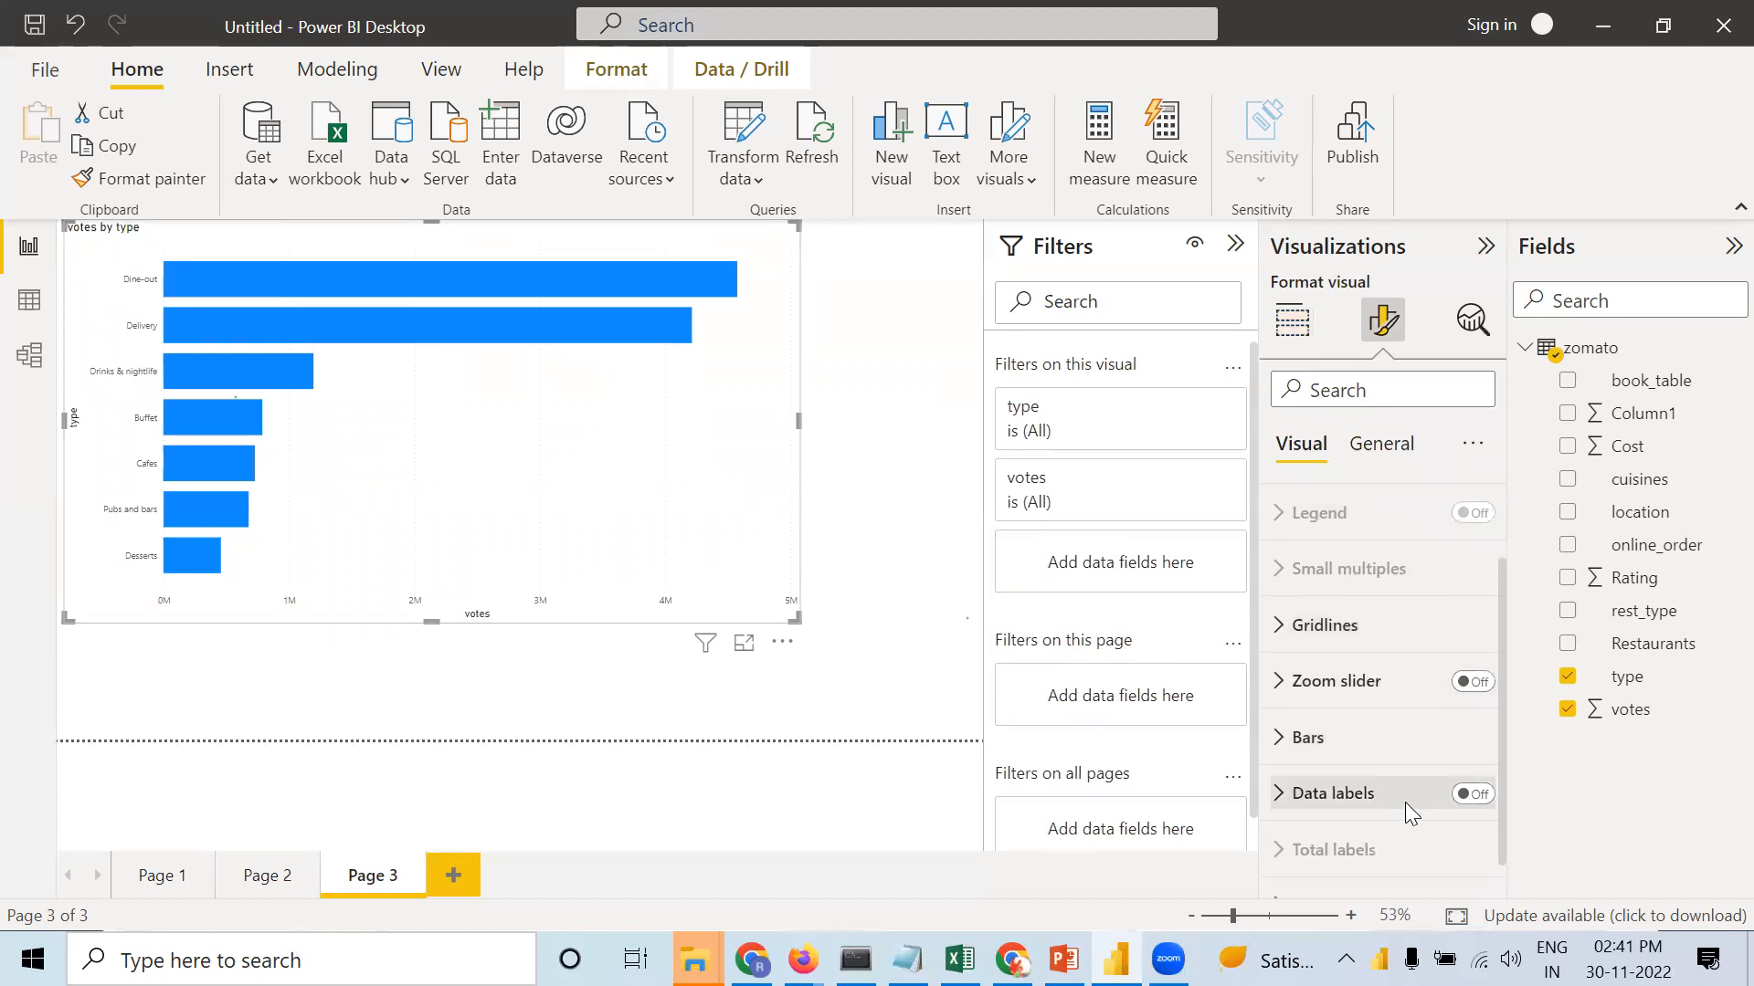
{"action": "left_click", "coordinate": [1281, 724]}
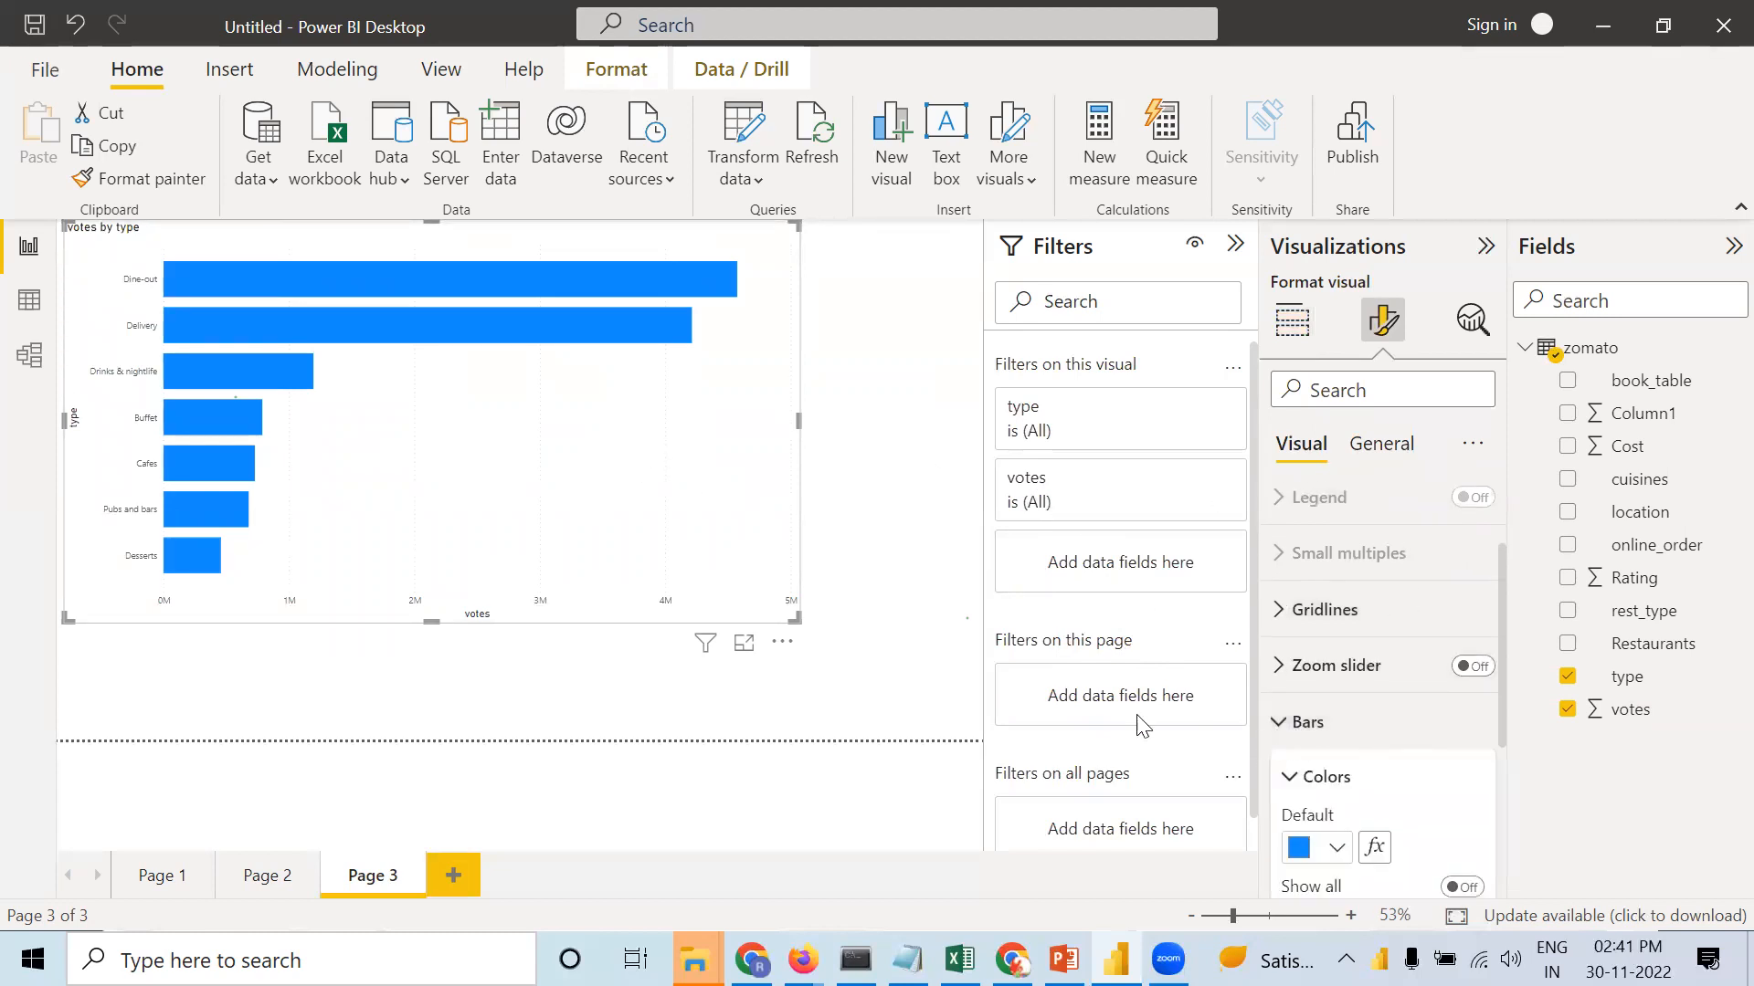
{"action": "scroll", "coordinate": [1379, 790], "scroll_direction": "down", "scroll_amount": 1}
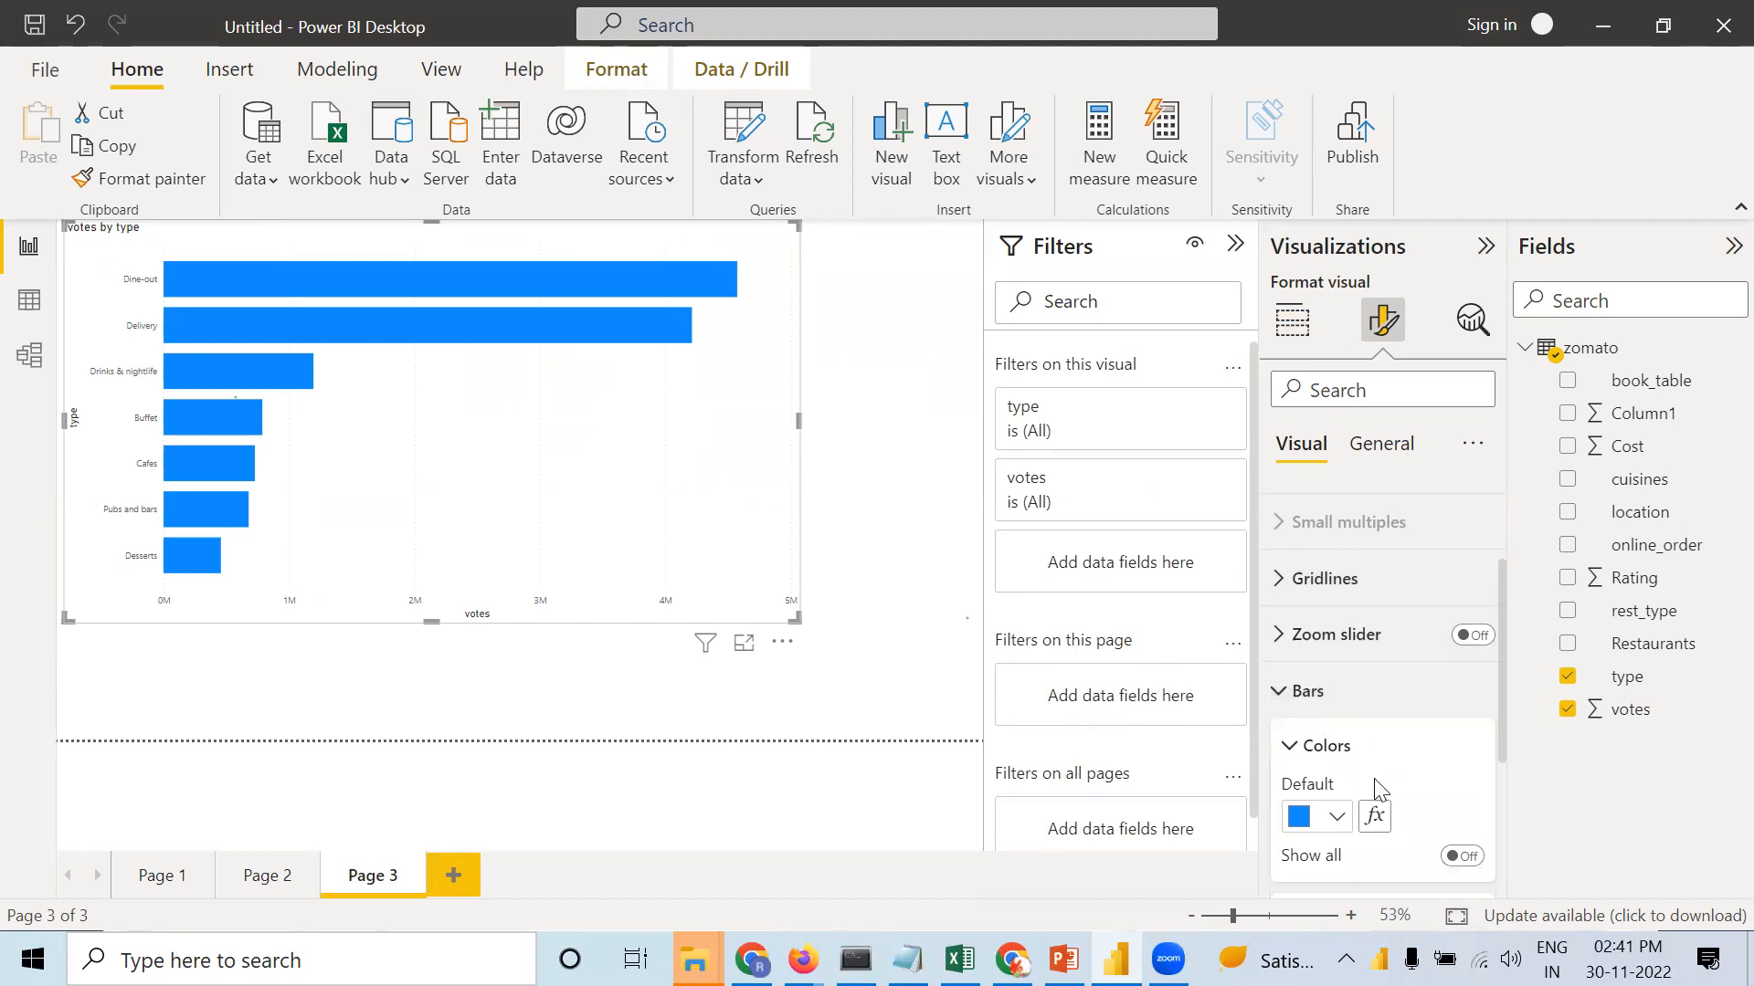
{"action": "scroll", "coordinate": [1380, 790], "scroll_direction": "down", "scroll_amount": 2}
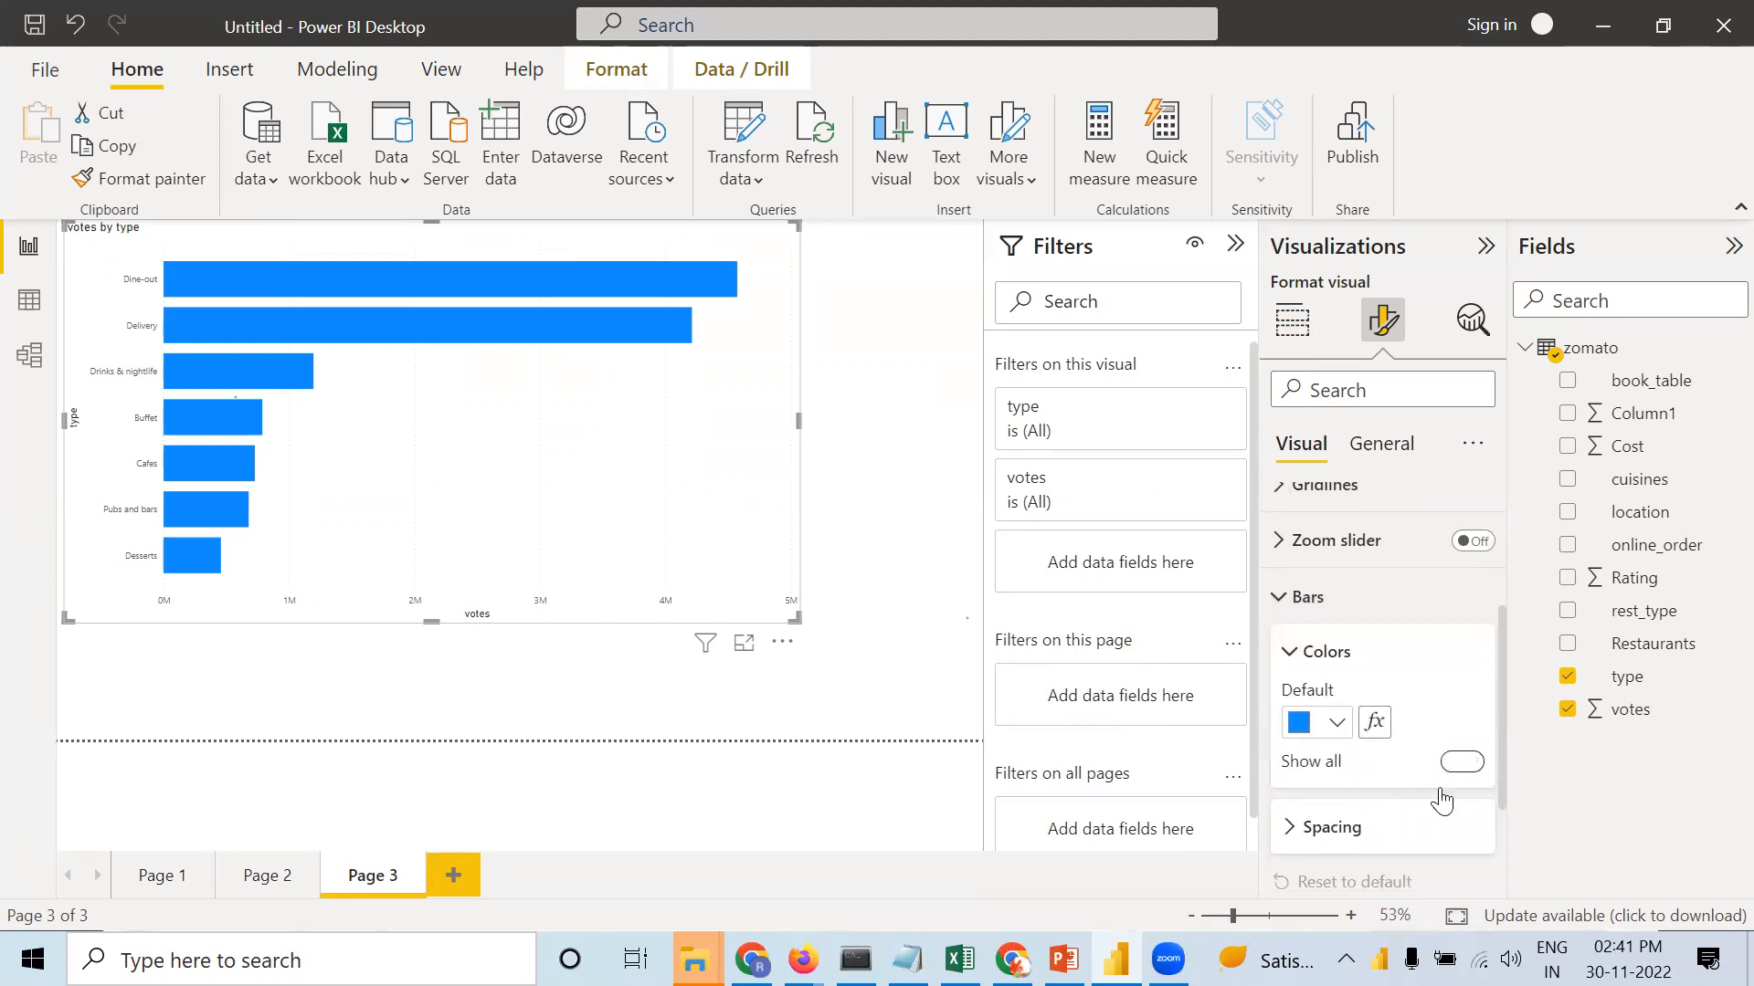
{"action": "left_click", "coordinate": [1462, 762]}
{"action": "scroll", "coordinate": [1421, 795], "scroll_direction": "down", "scroll_amount": 3}
{"action": "scroll", "coordinate": [1366, 767], "scroll_direction": "up", "scroll_amount": 3}
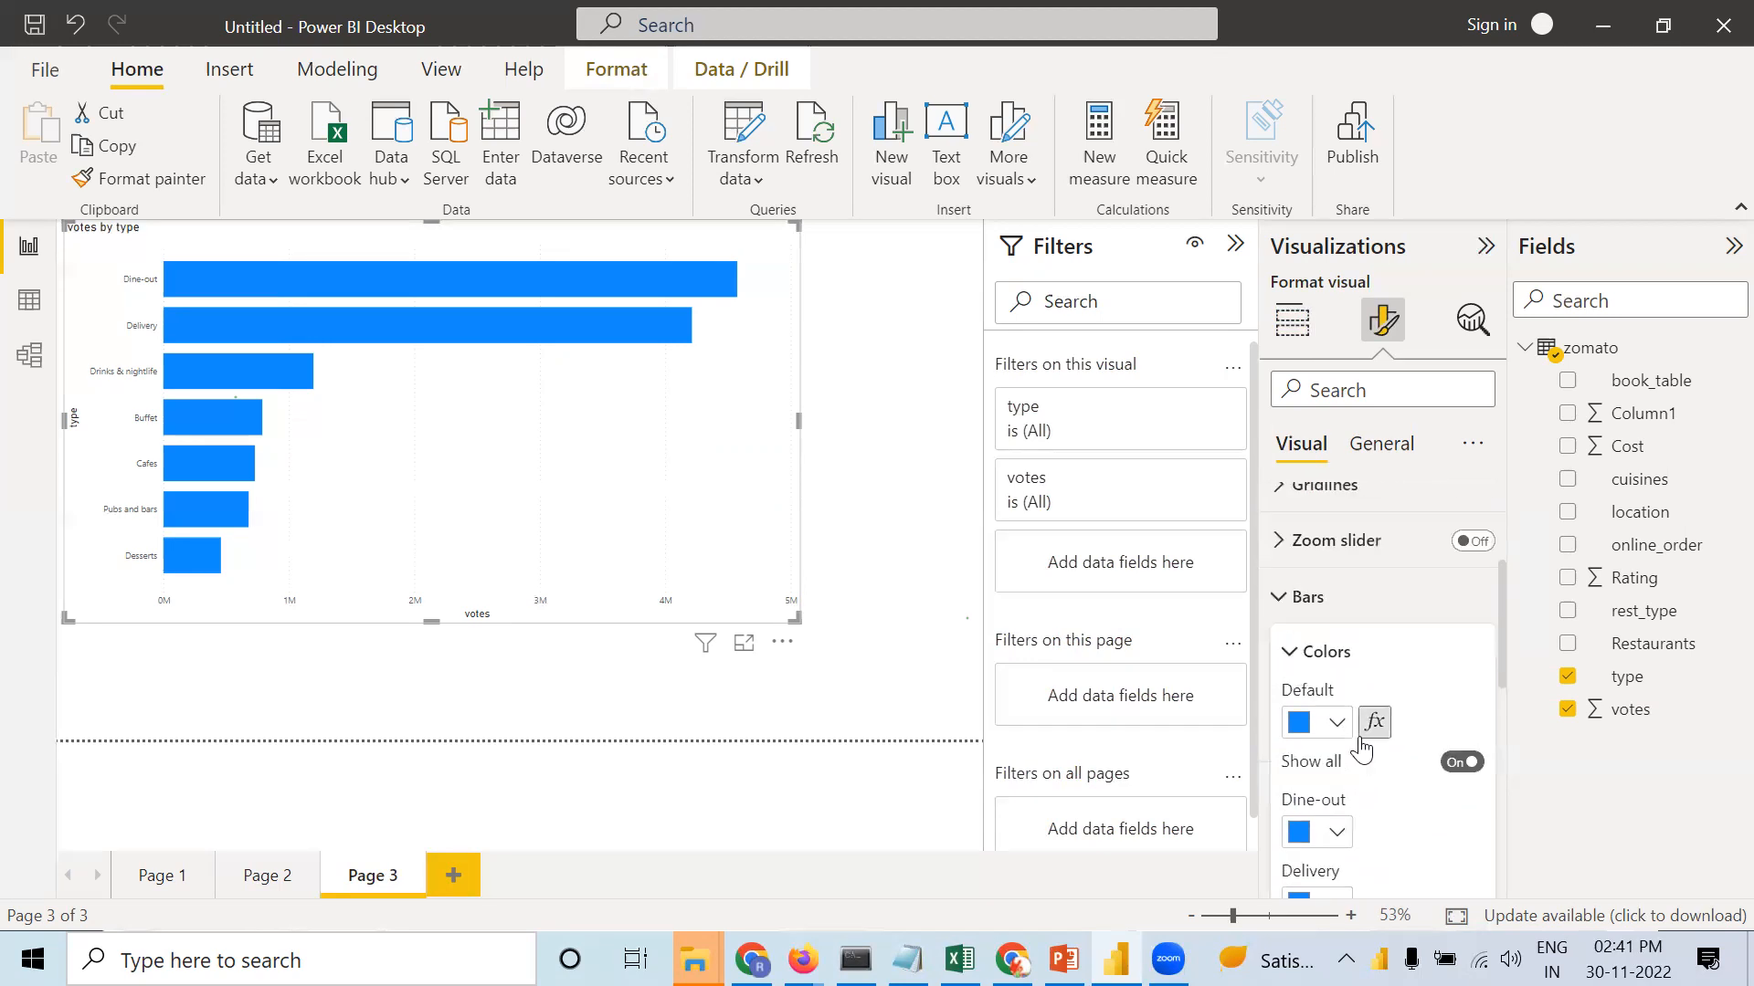
{"action": "scroll", "coordinate": [1361, 747], "scroll_direction": "up", "scroll_amount": 2}
{"action": "left_click", "coordinate": [1281, 670]}
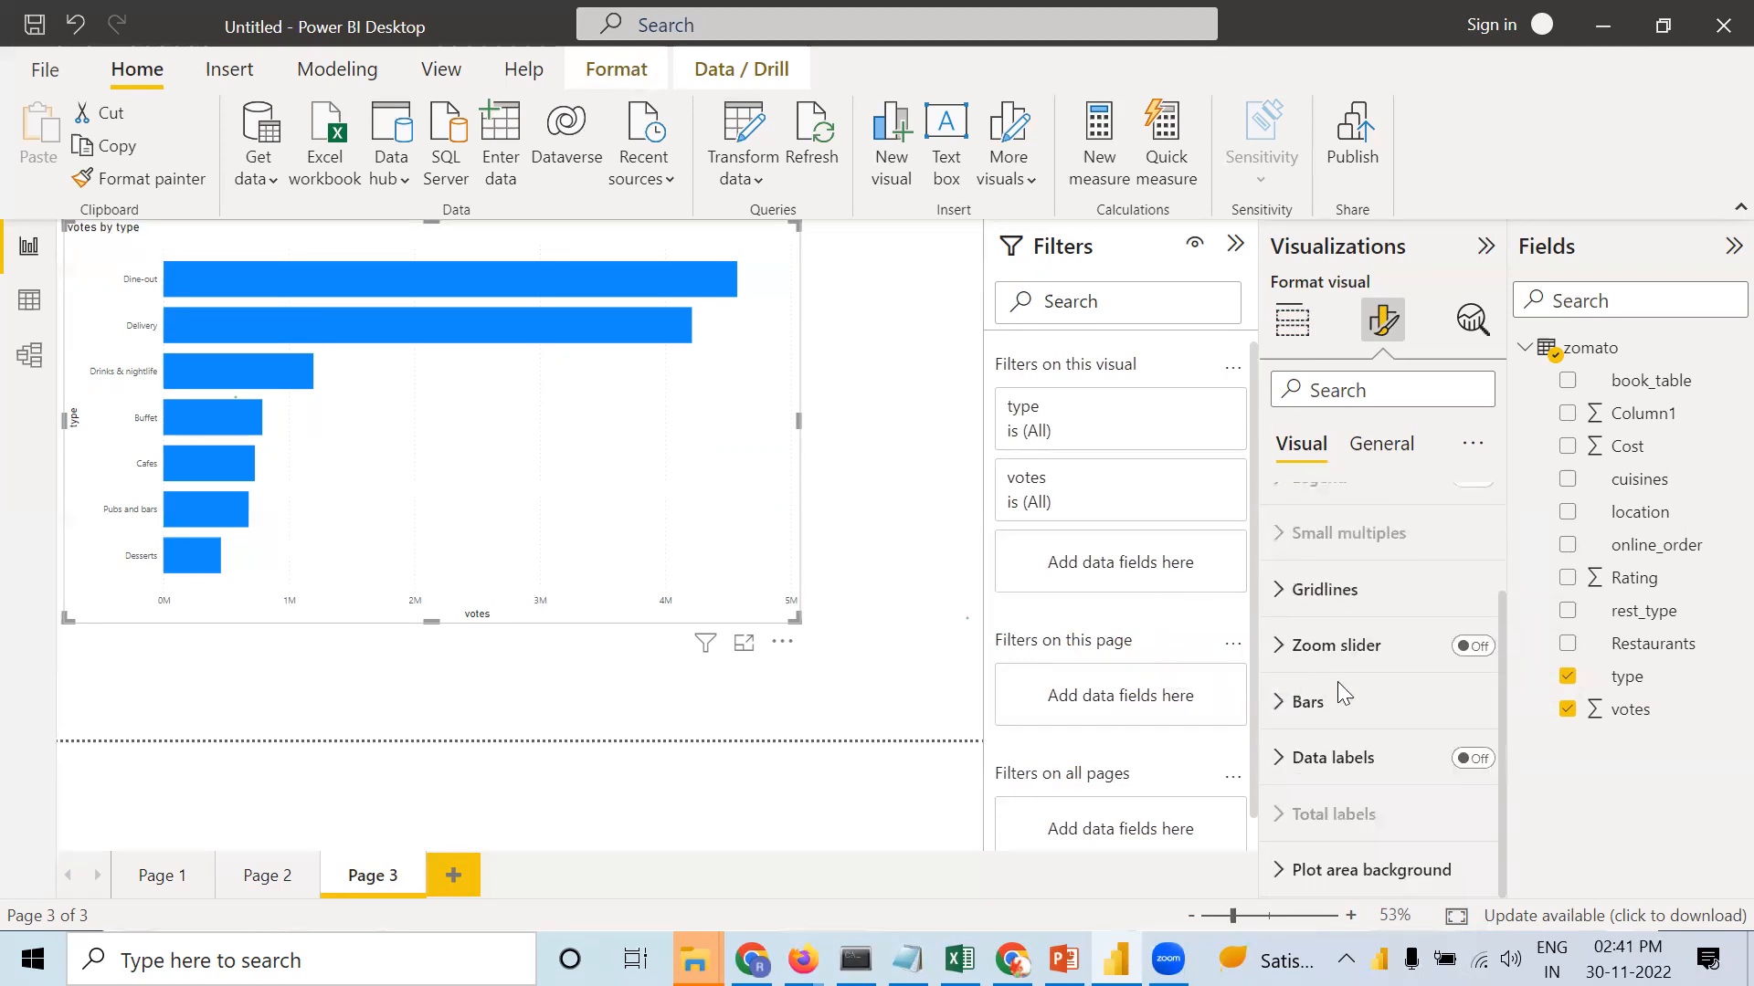
Turn on data labels for the votes by type bar chart and expand its plot area background settings.
{"action": "left_click", "coordinate": [1469, 759]}
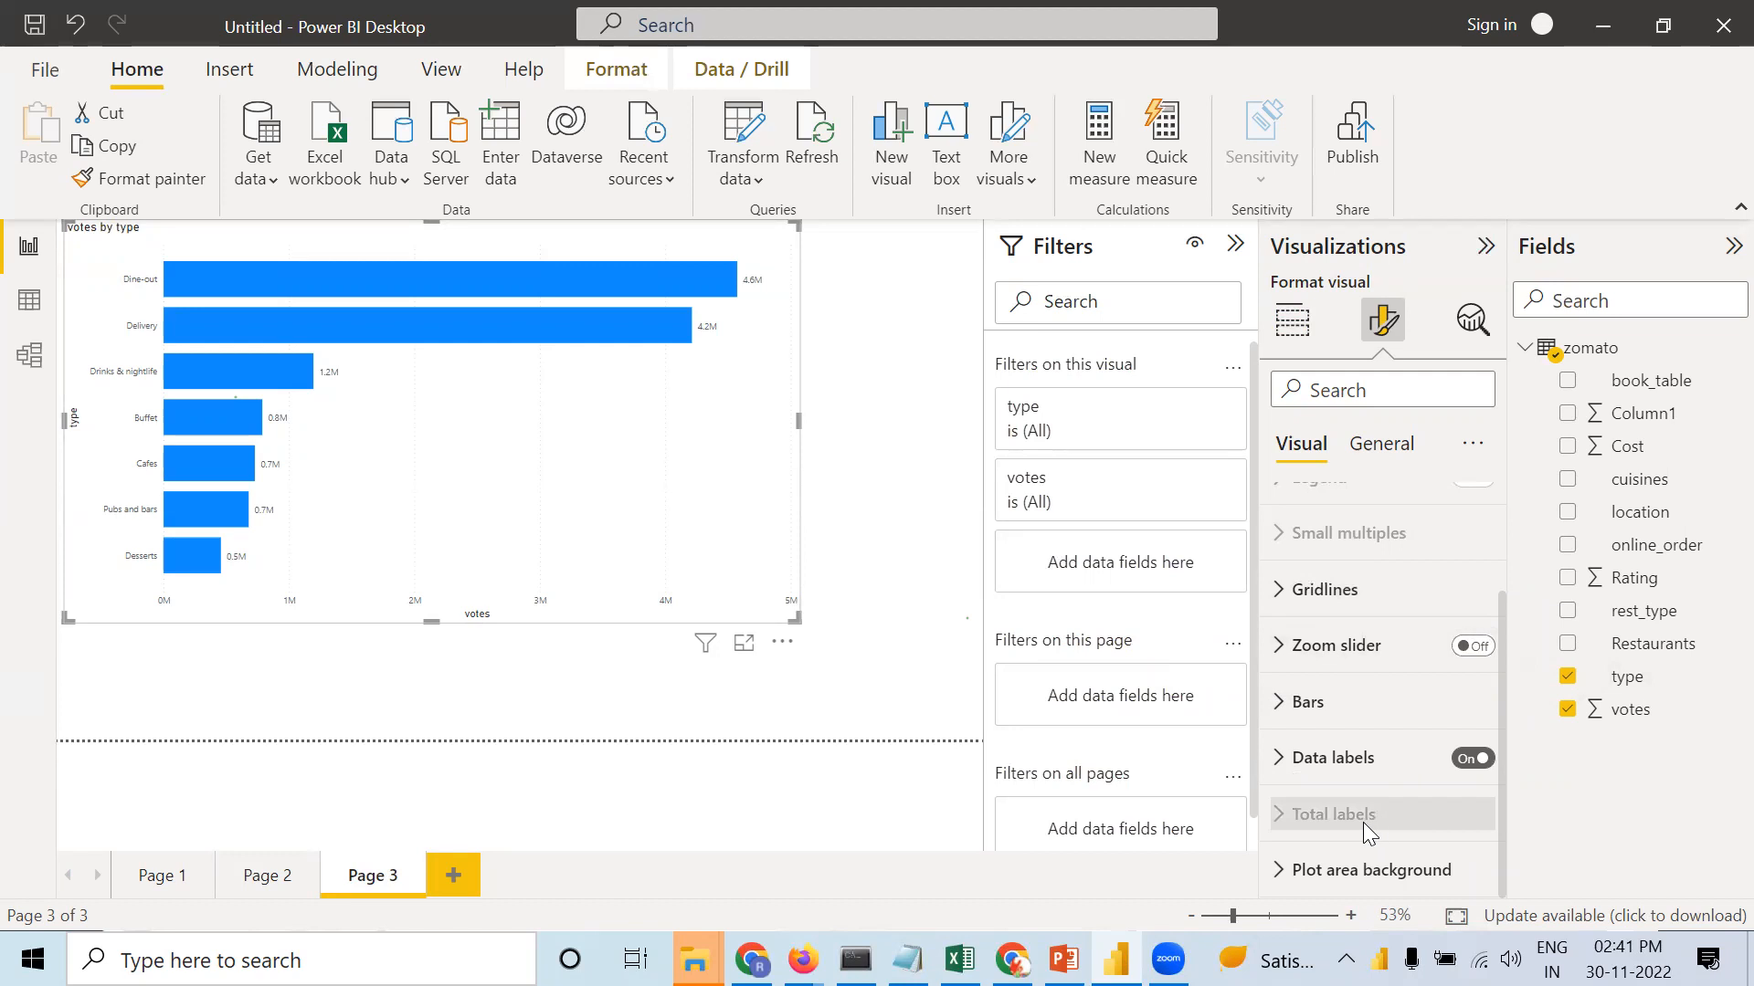
{"action": "left_click", "coordinate": [1346, 885]}
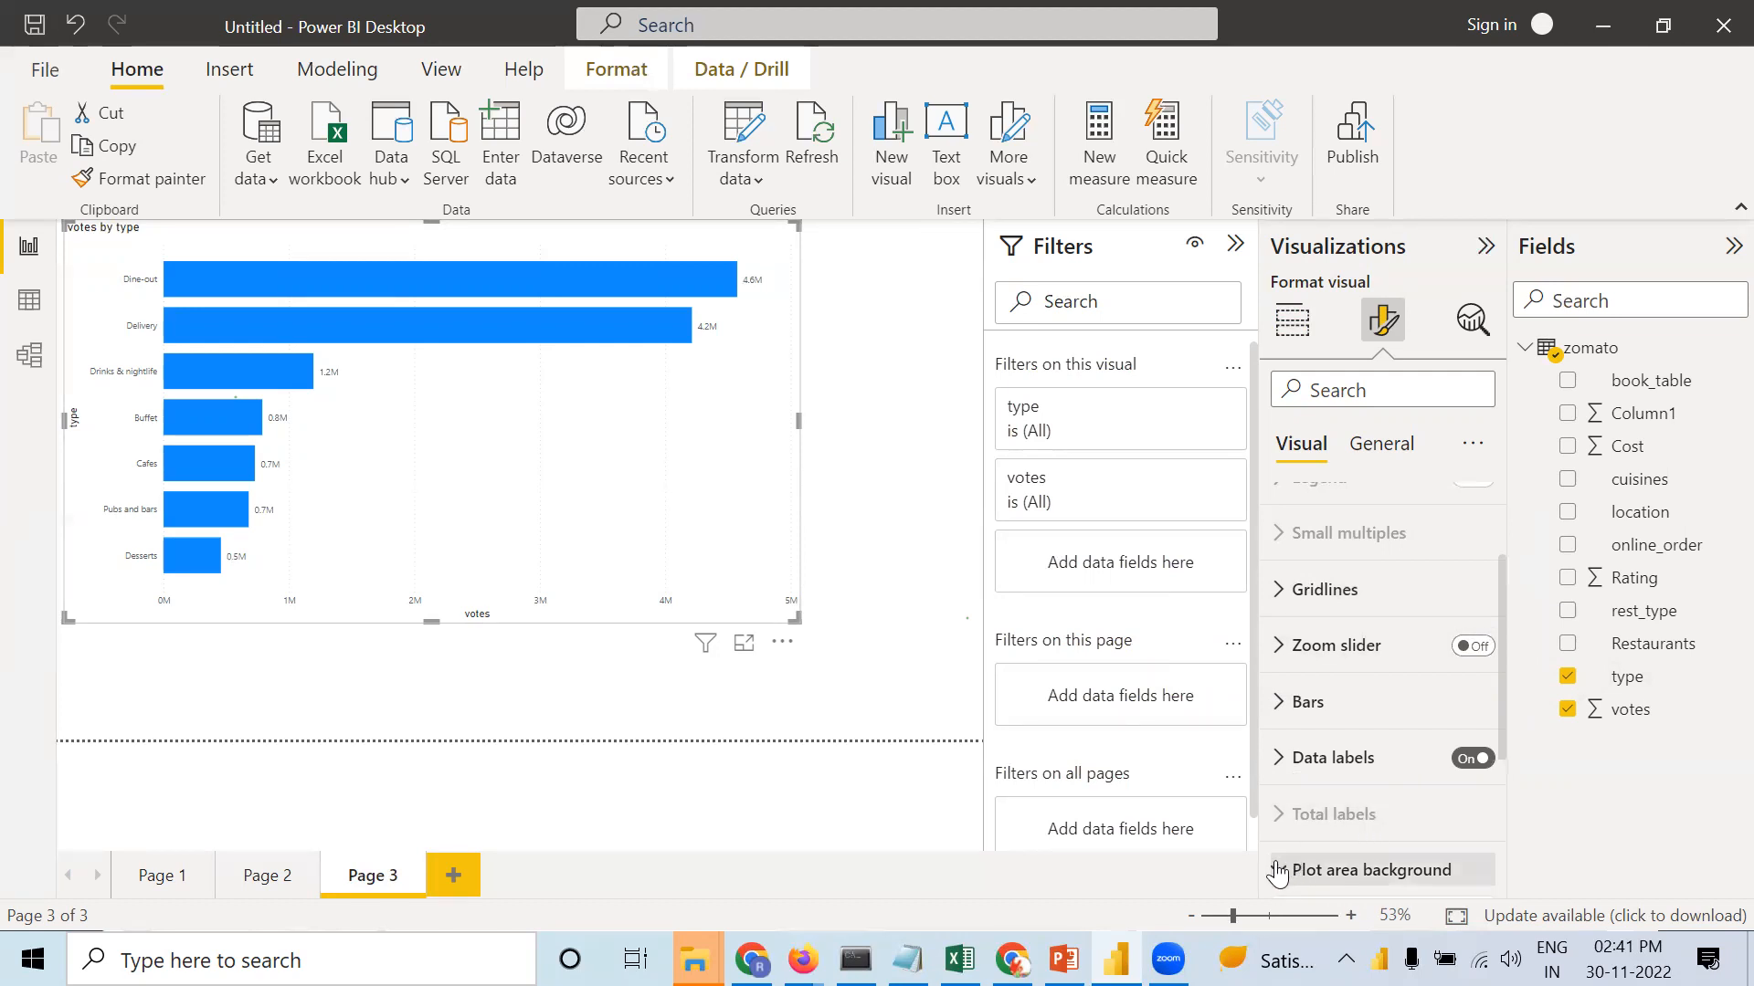
{"action": "scroll", "coordinate": [1425, 776], "scroll_direction": "down", "scroll_amount": 3}
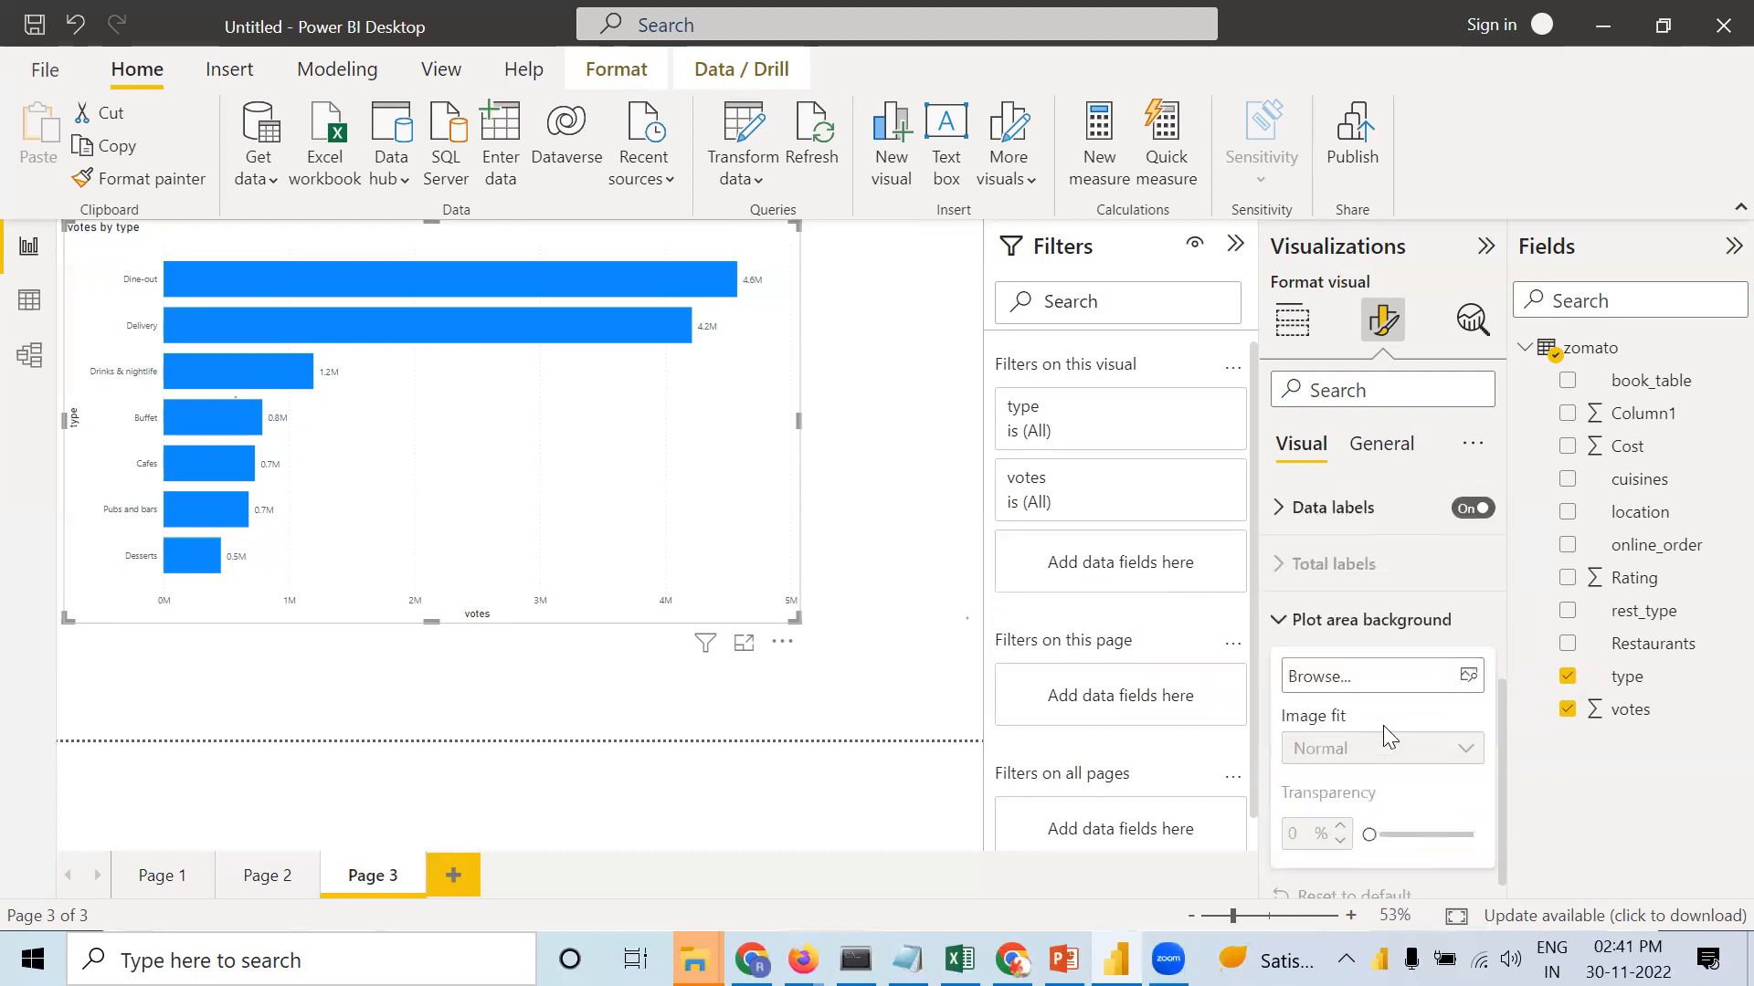
{"action": "scroll", "coordinate": [1353, 729], "scroll_direction": "up", "scroll_amount": 3}
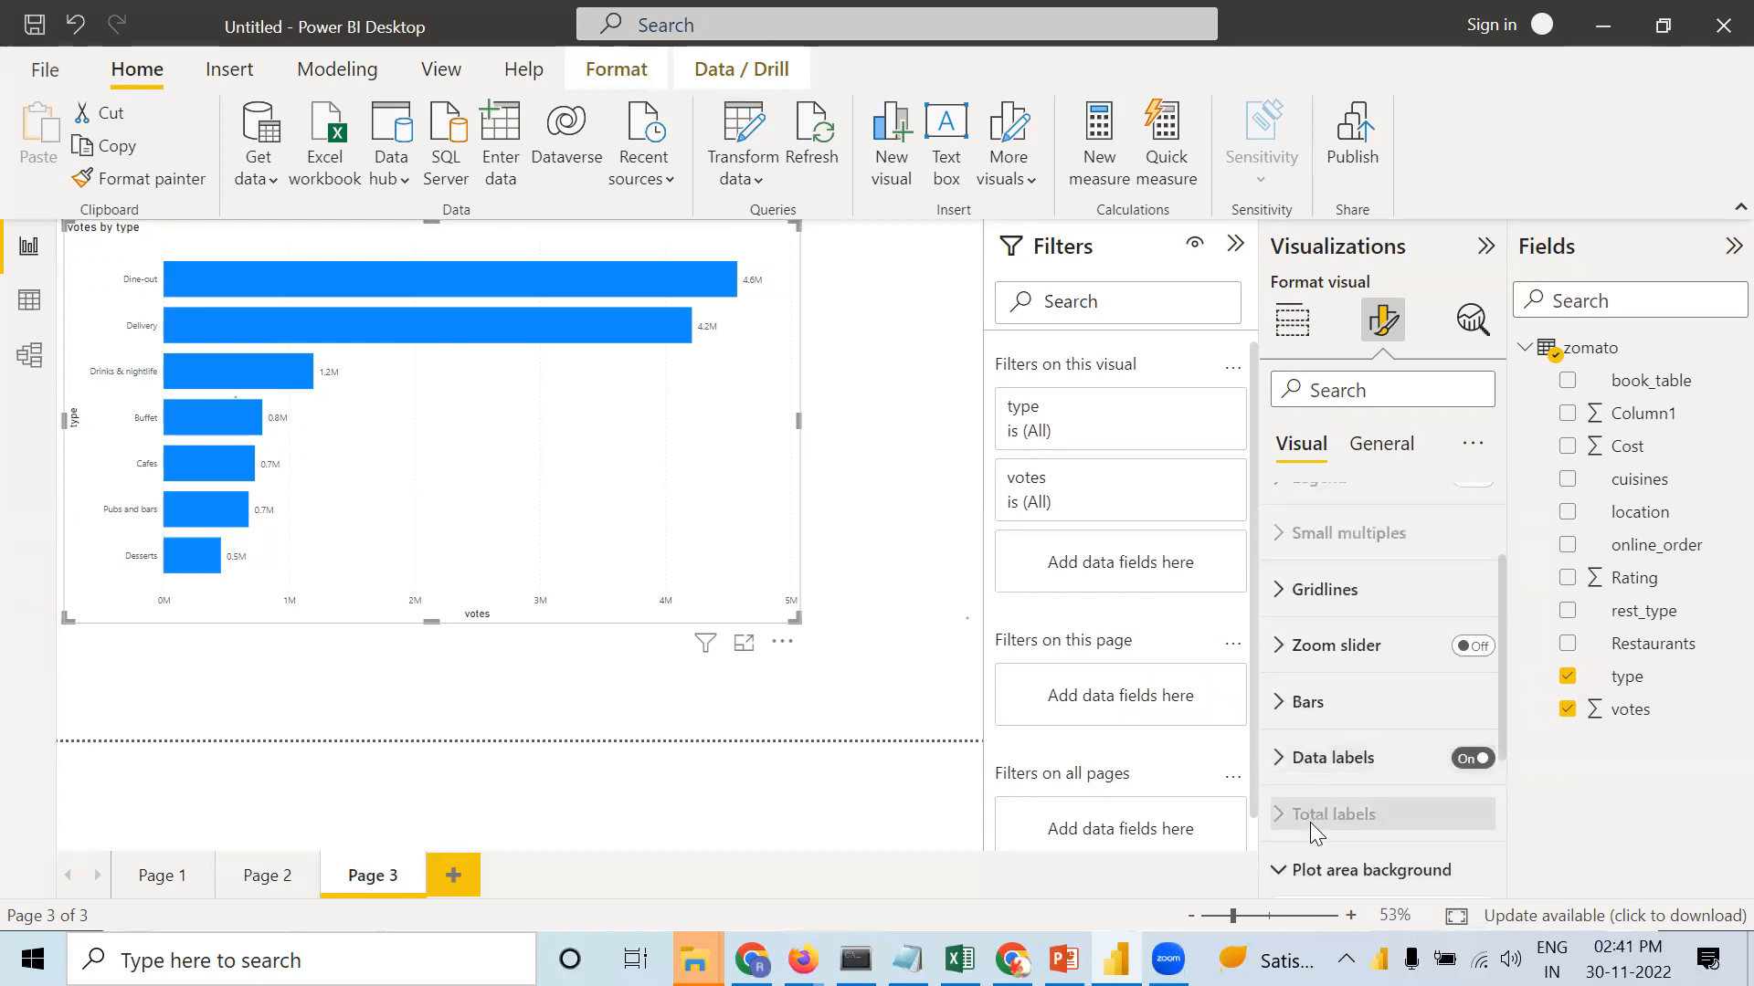
Try light blue as the bar chart's background effect color, and set it to light pink instead.
{"action": "left_click", "coordinate": [1380, 448]}
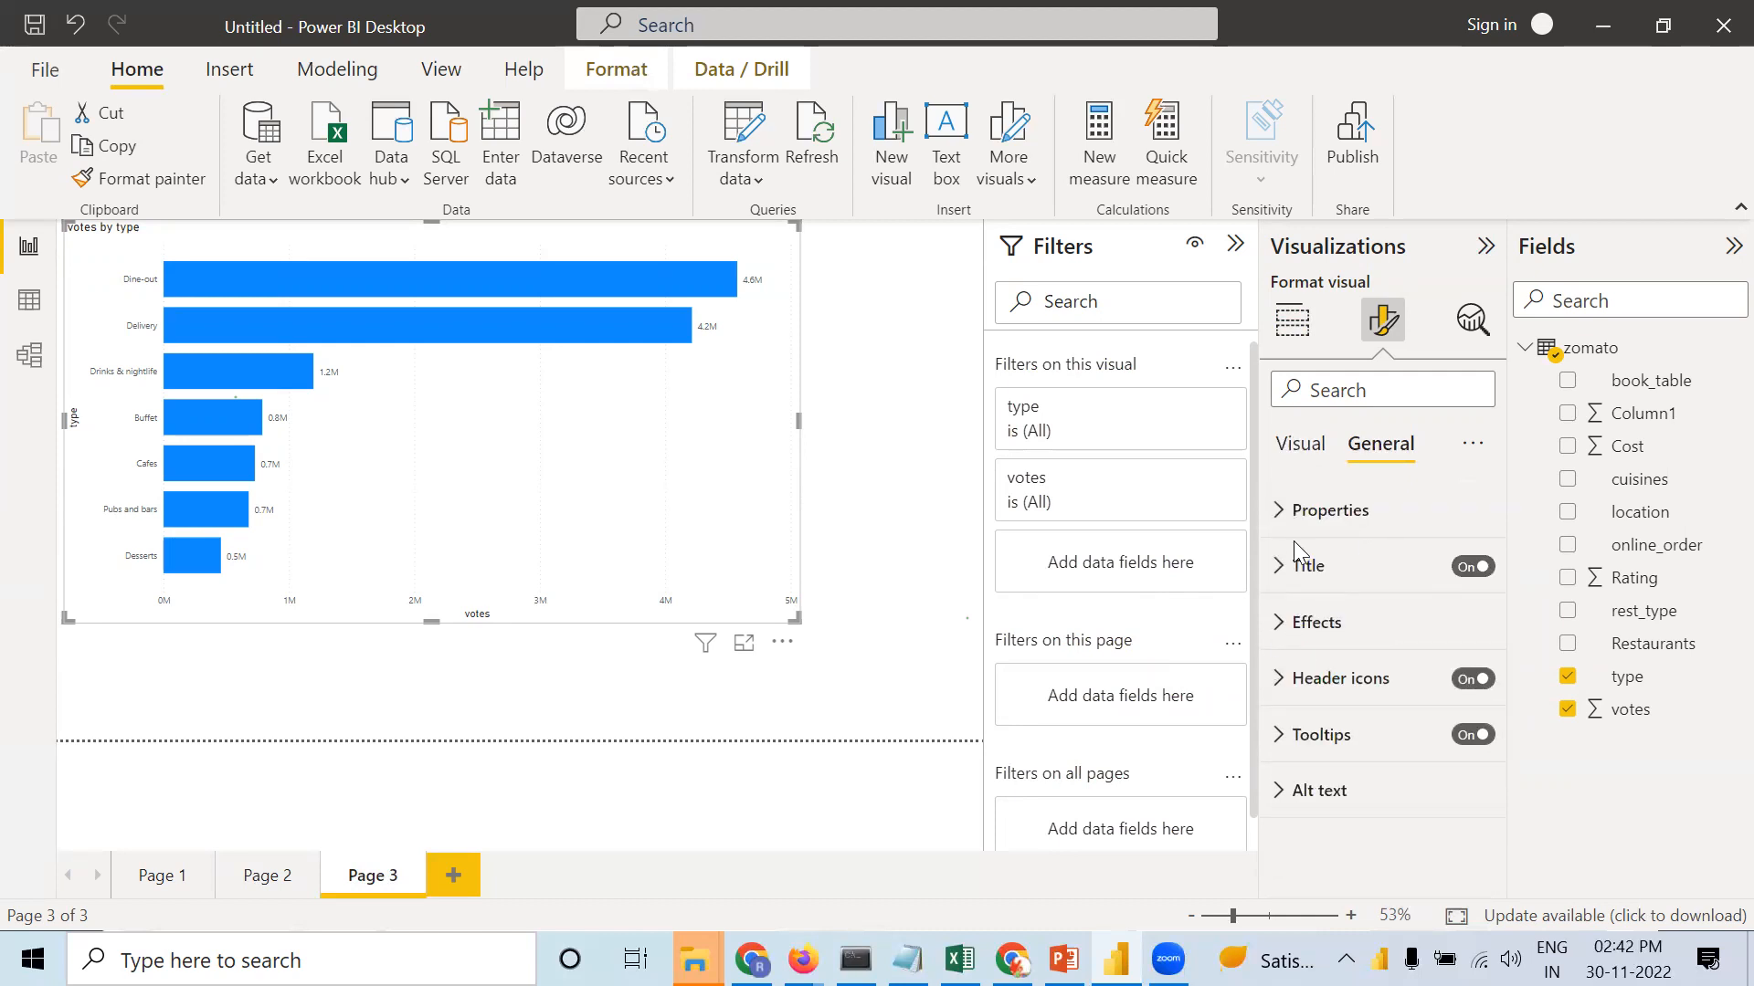
{"action": "left_click", "coordinate": [1308, 634]}
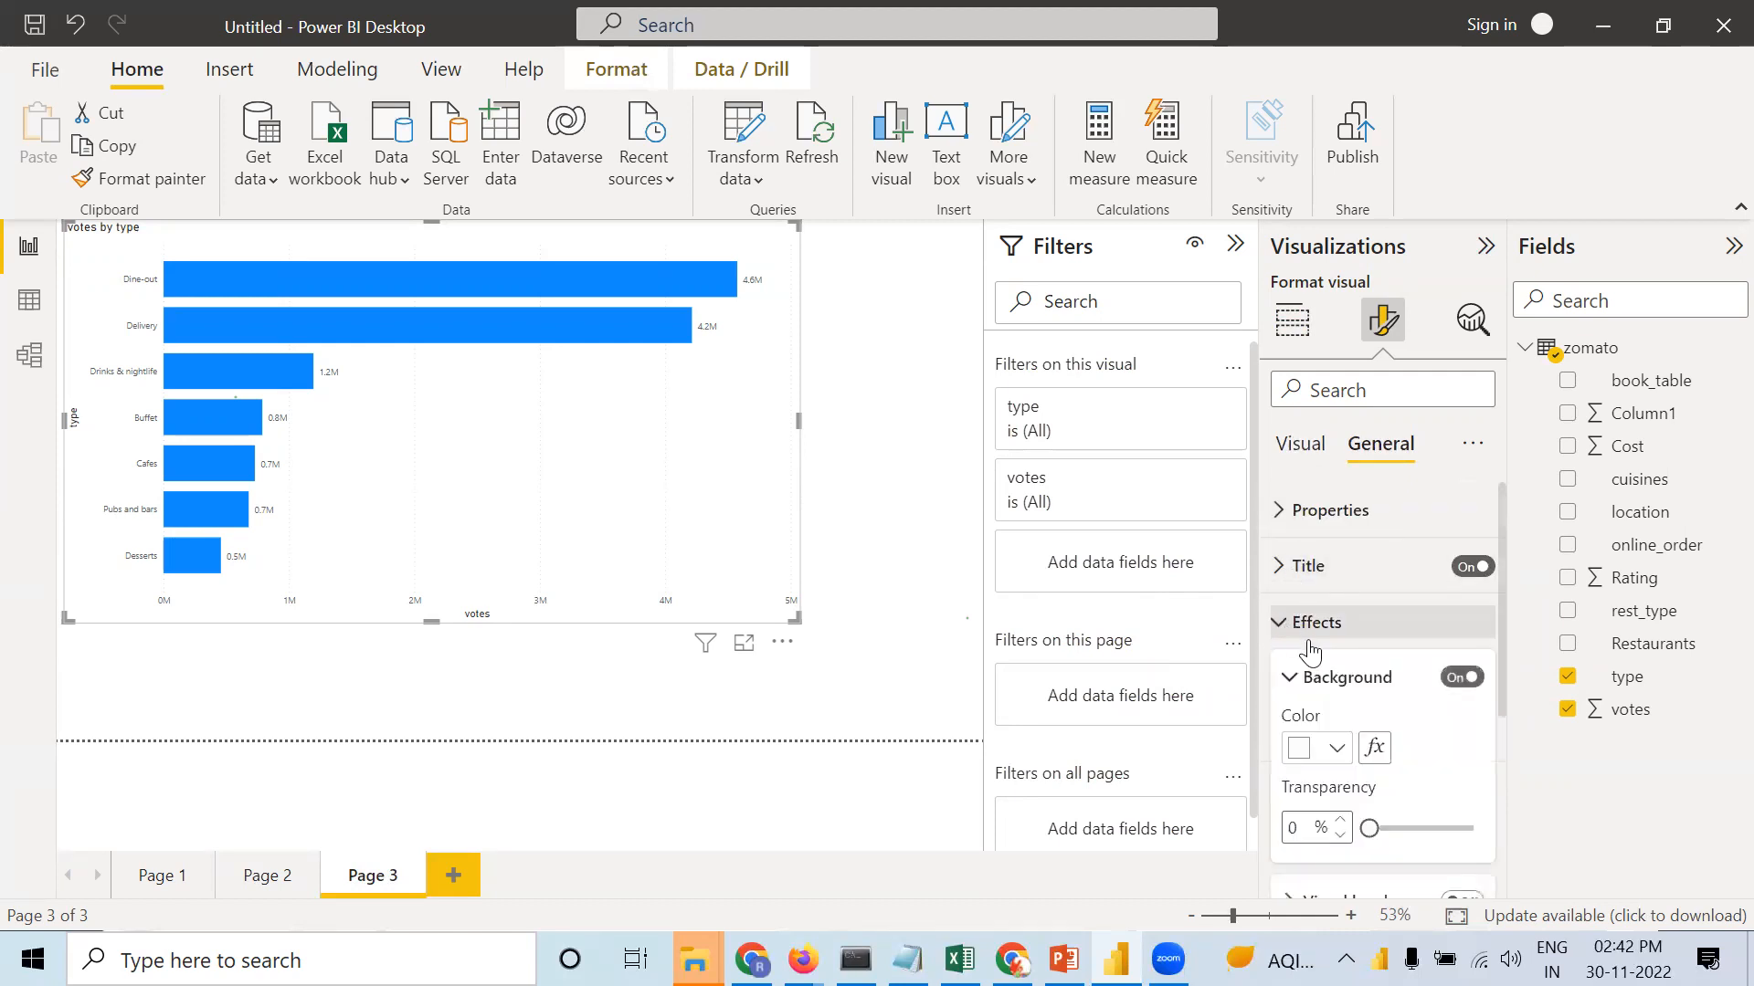
{"action": "scroll", "coordinate": [1311, 651], "scroll_direction": "down", "scroll_amount": 2}
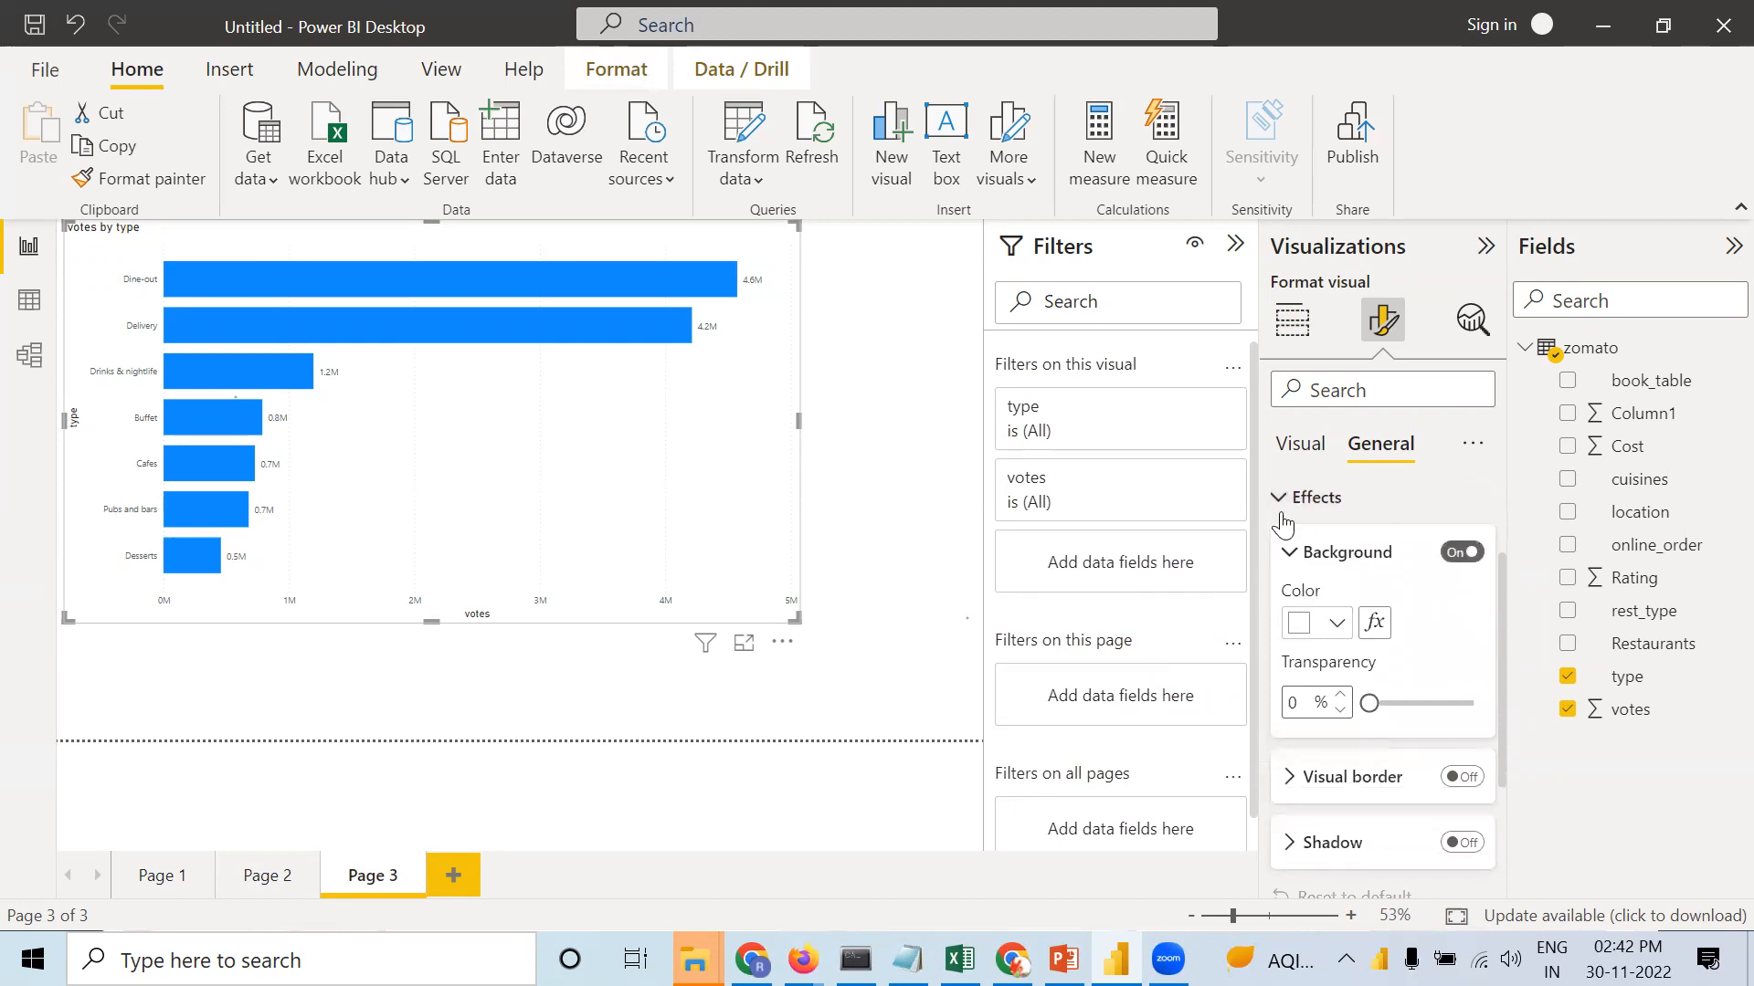
{"action": "left_click", "coordinate": [1338, 623]}
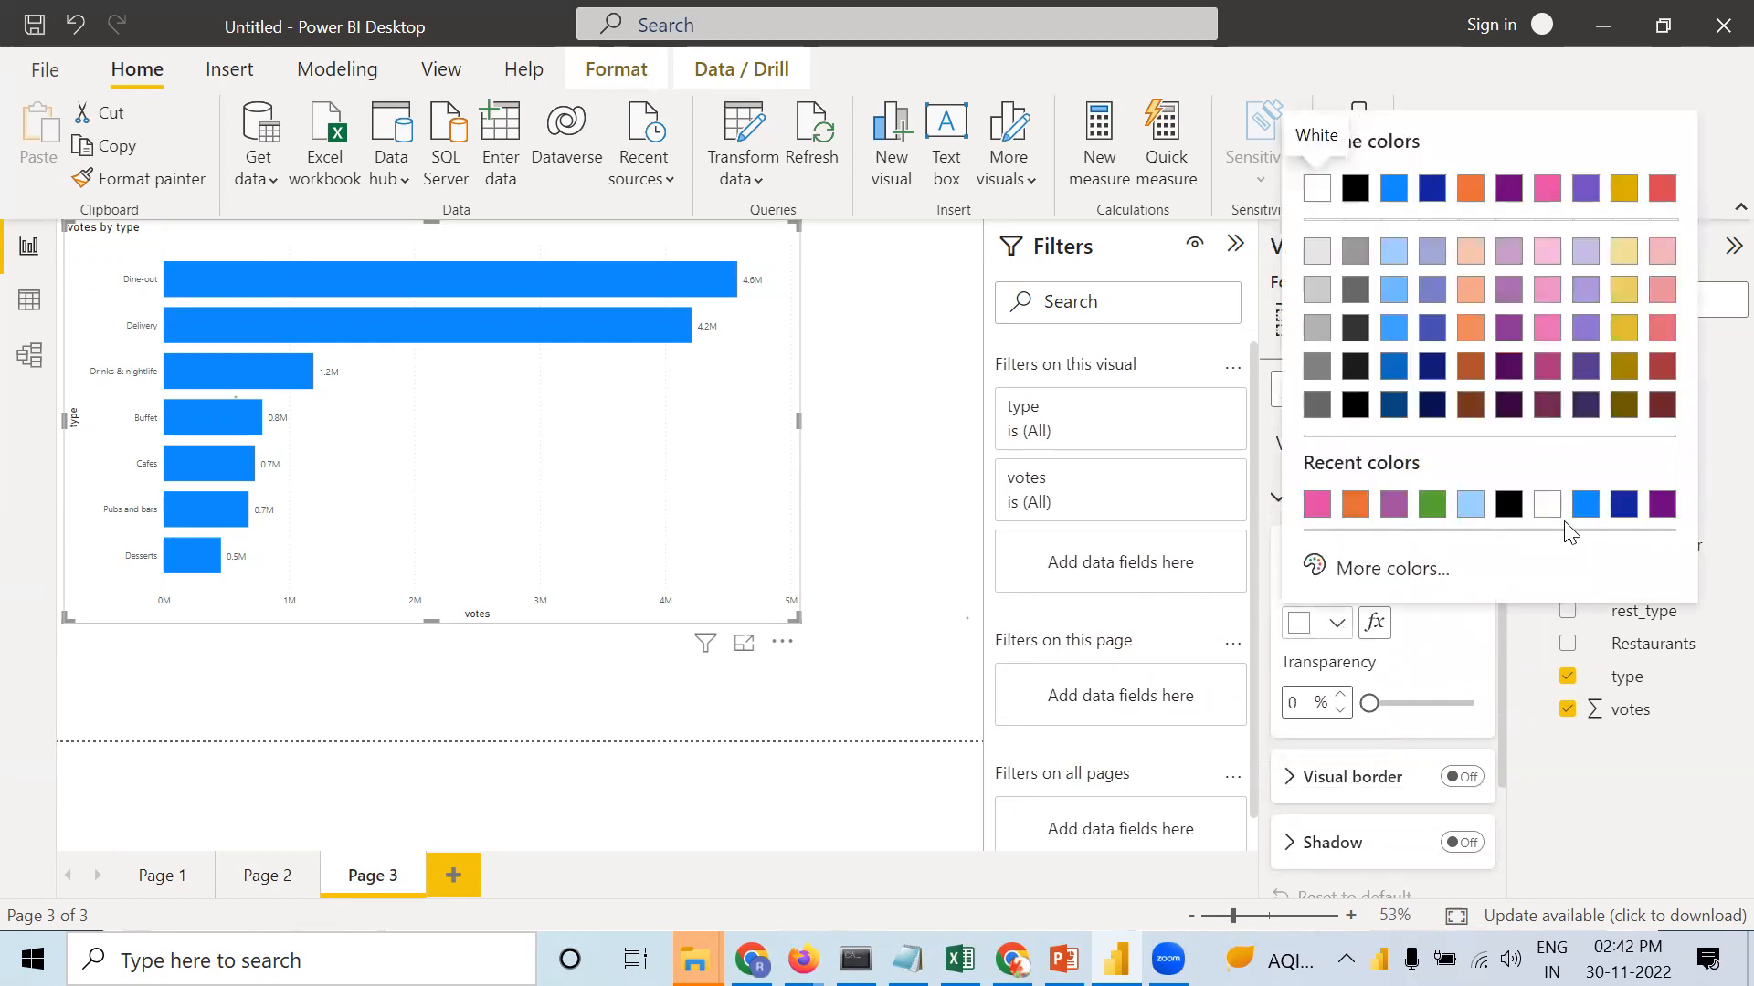
{"action": "left_click", "coordinate": [1471, 505]}
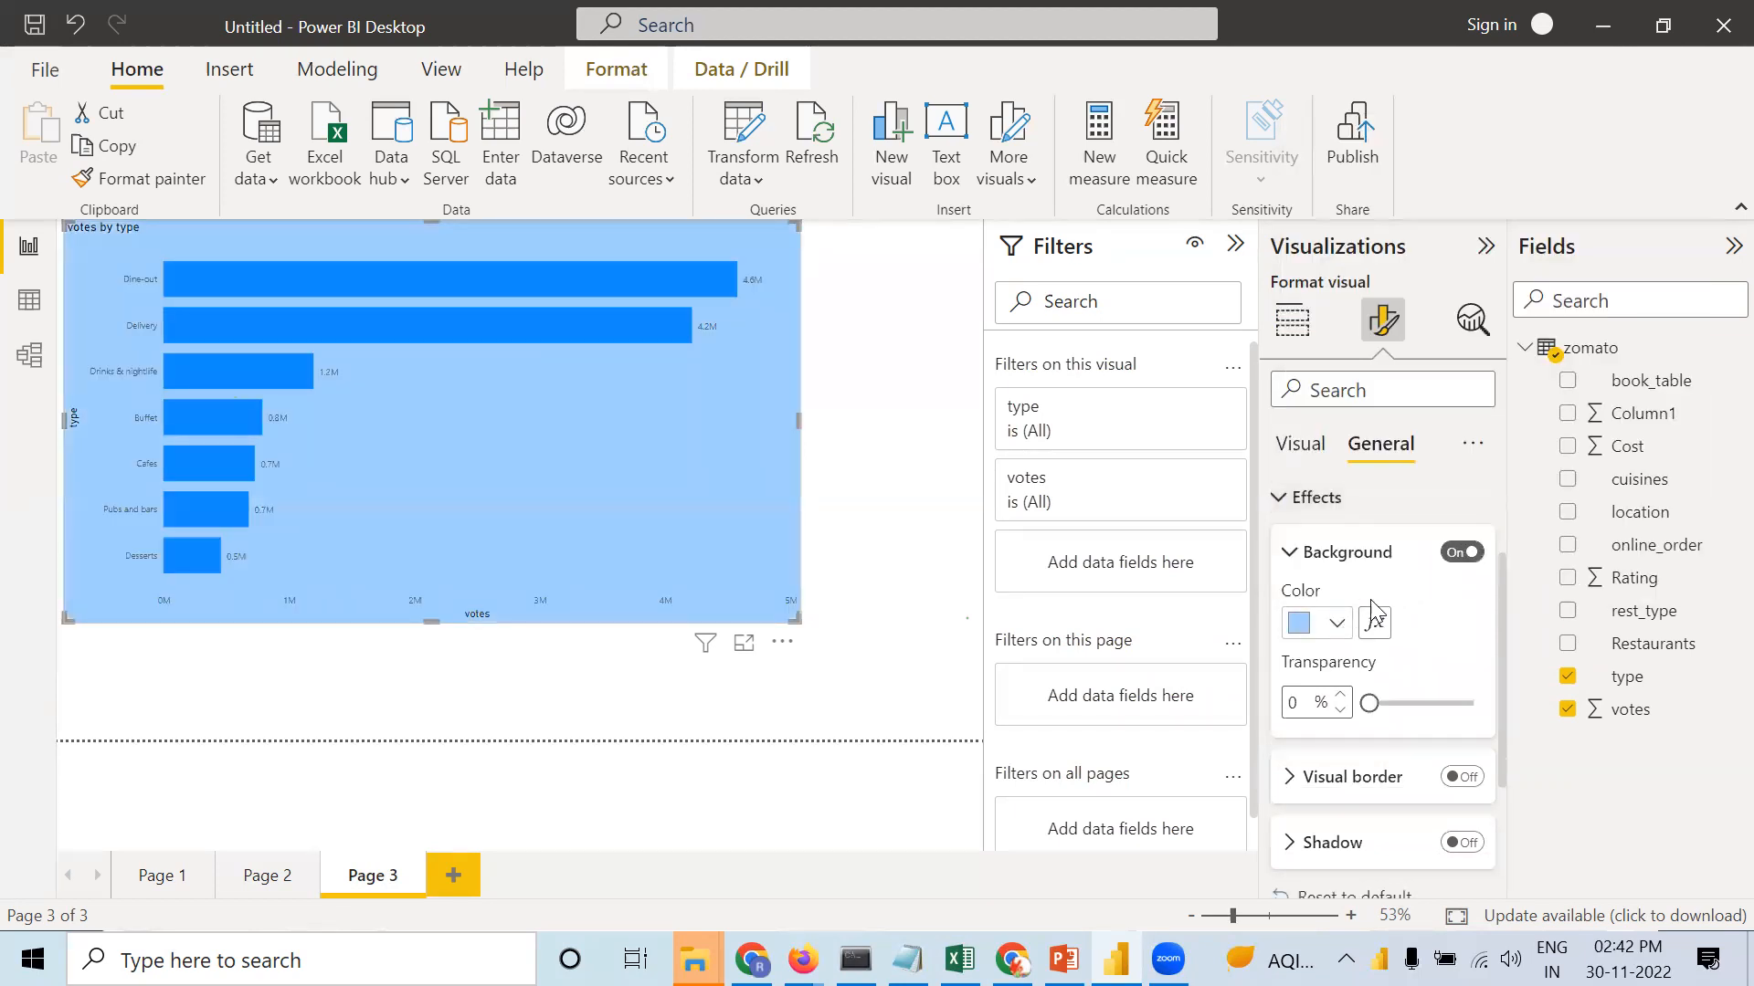
{"action": "left_click", "coordinate": [1337, 623]}
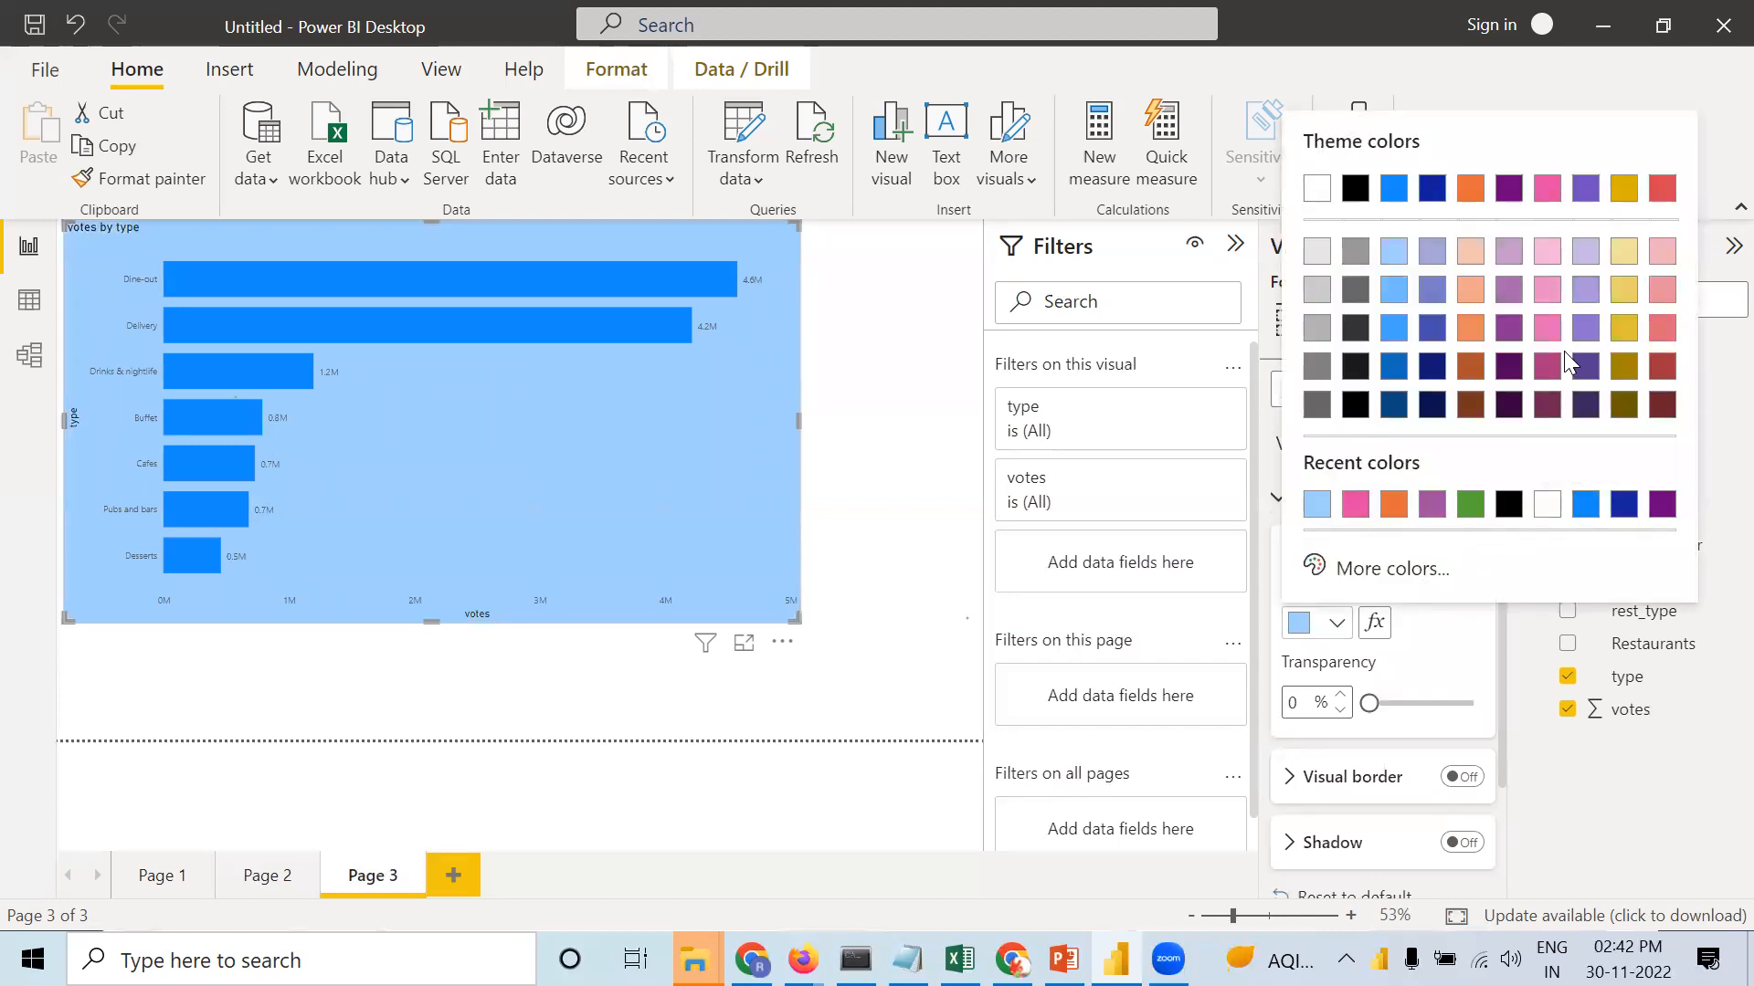
{"action": "left_click", "coordinate": [1564, 351]}
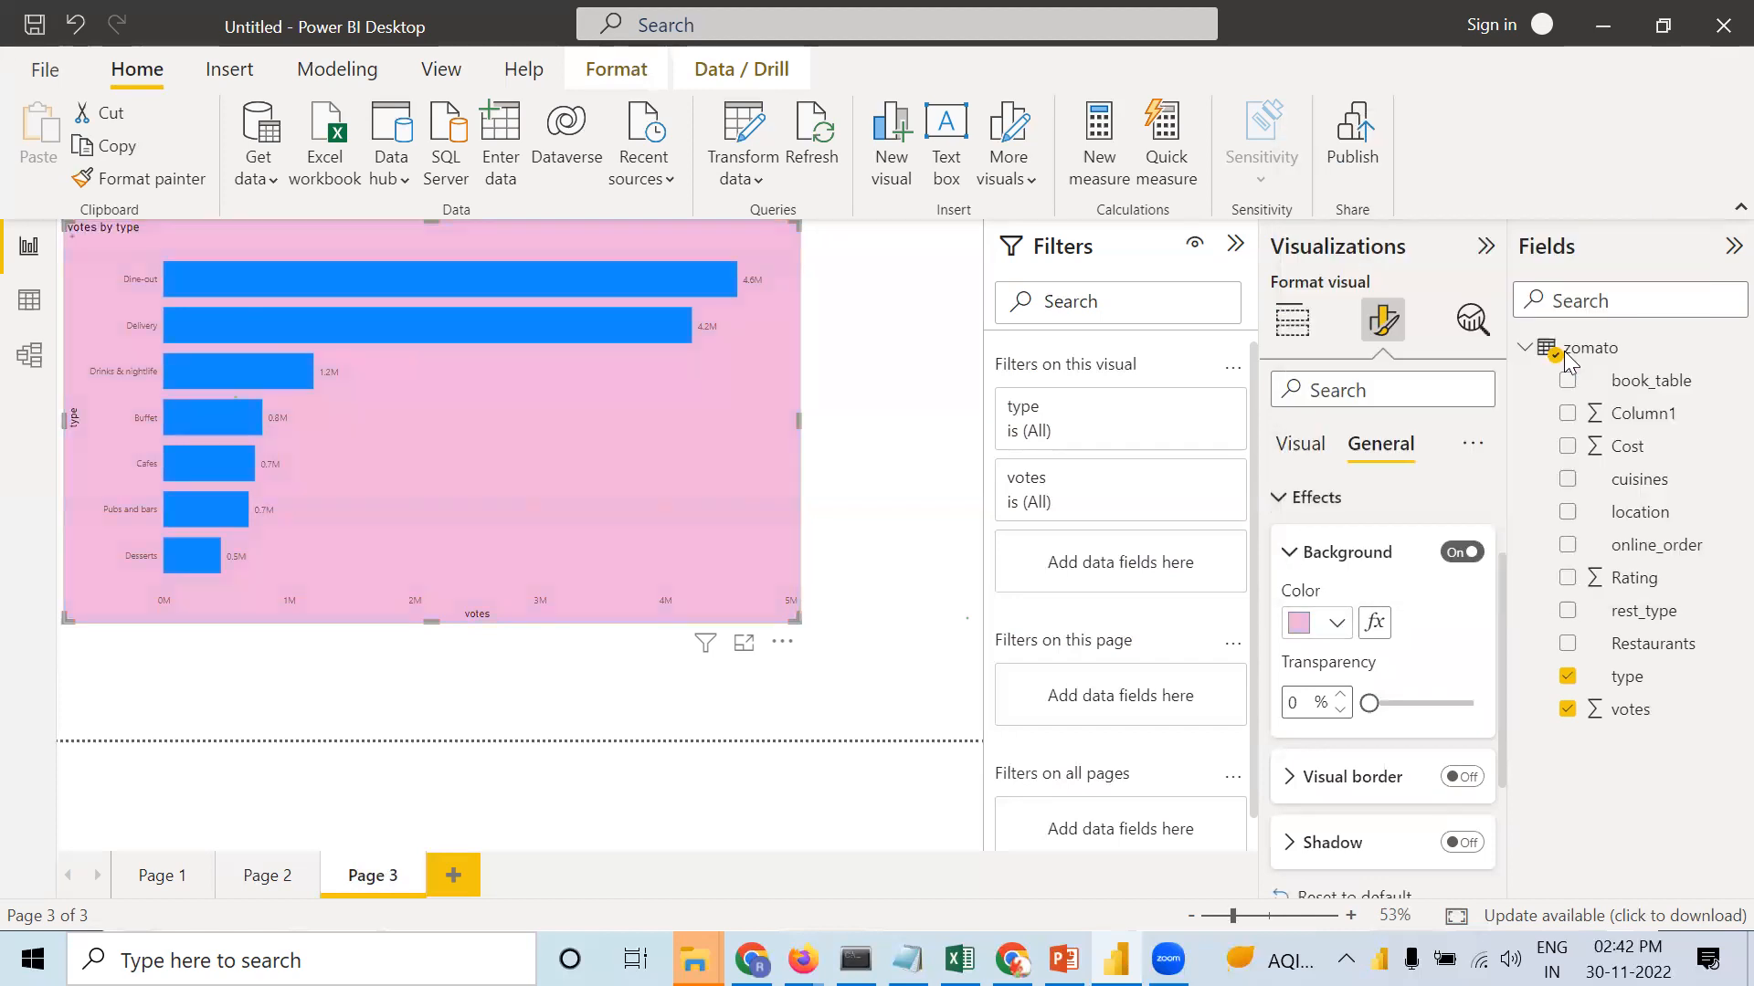
{"action": "left_click", "coordinate": [930, 507]}
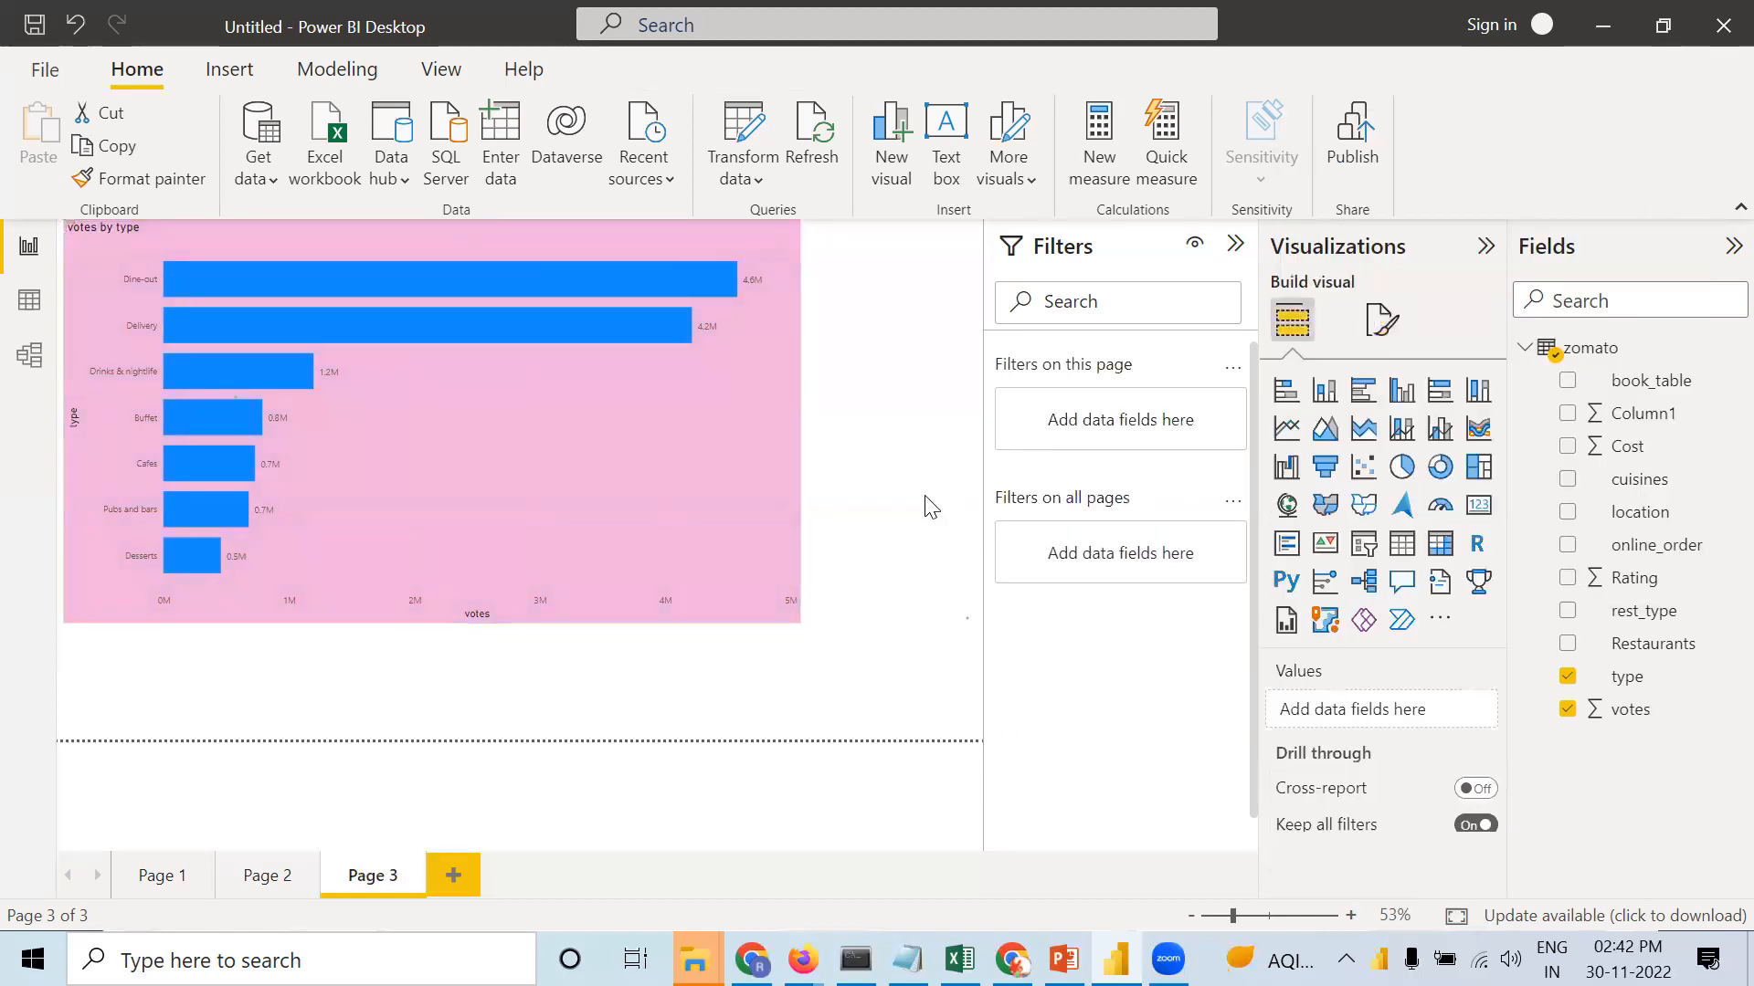
Add another report page with an enlarged funnel chart, using type as the category and the average of Cost as the values.
{"action": "left_click", "coordinate": [454, 877]}
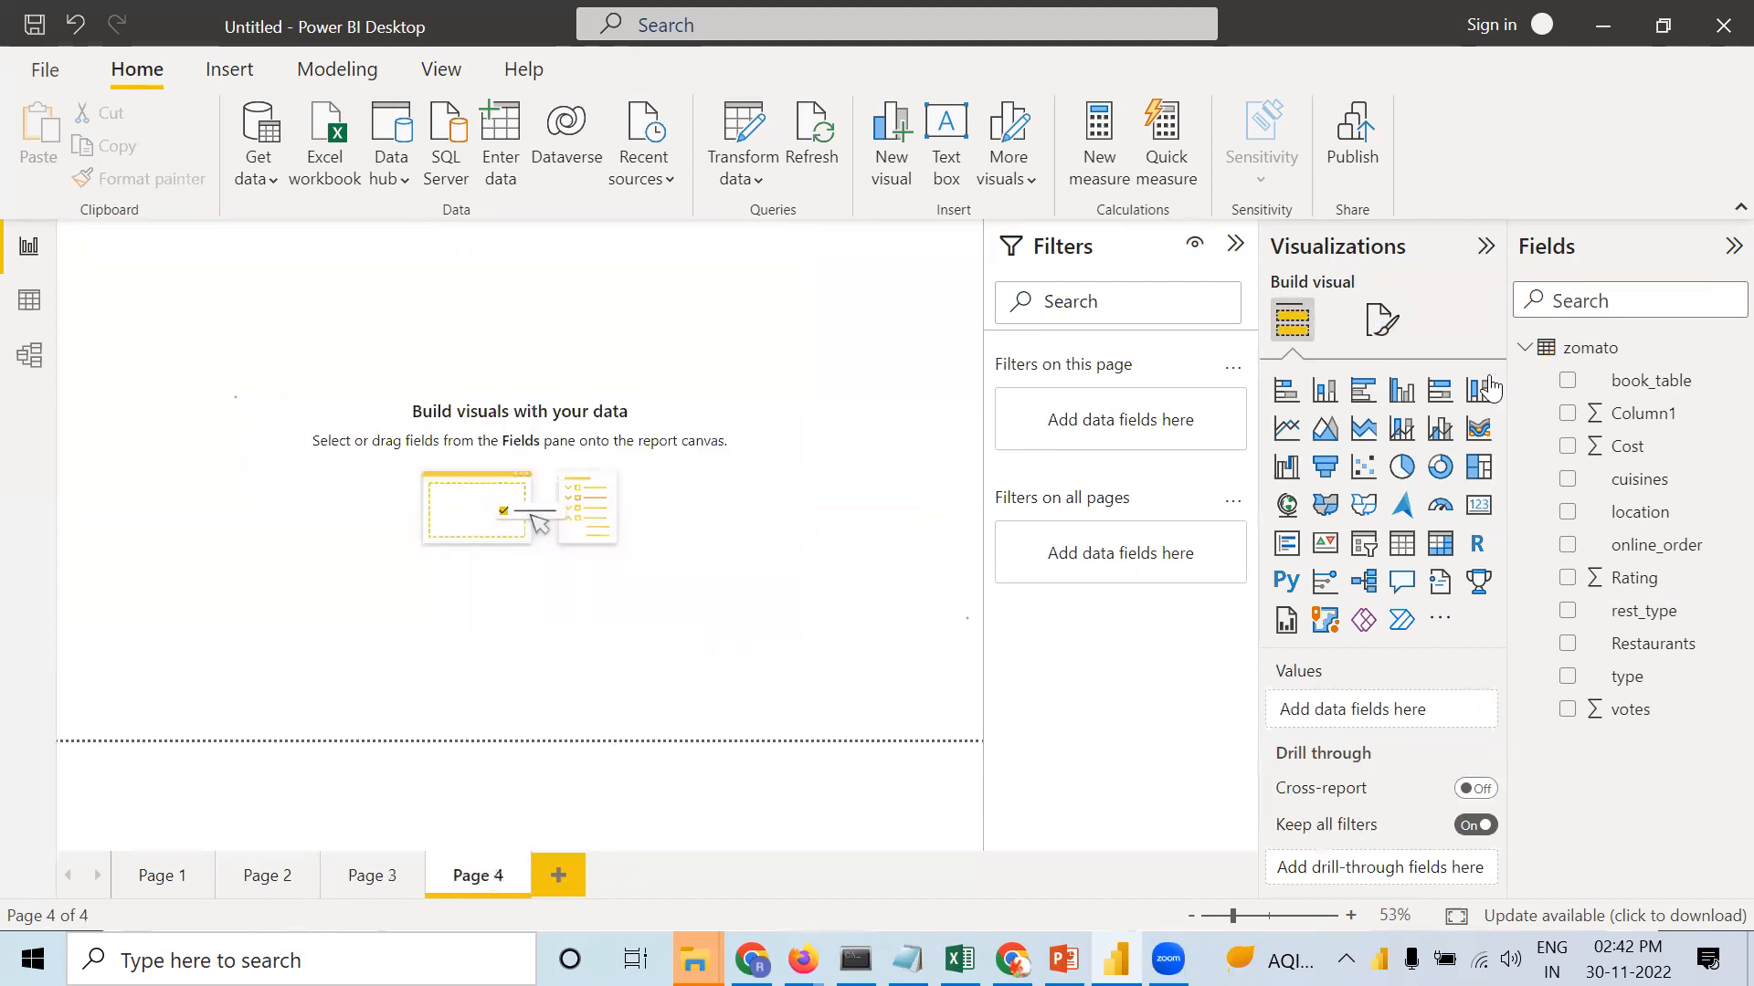
{"action": "left_click", "coordinate": [1325, 467]}
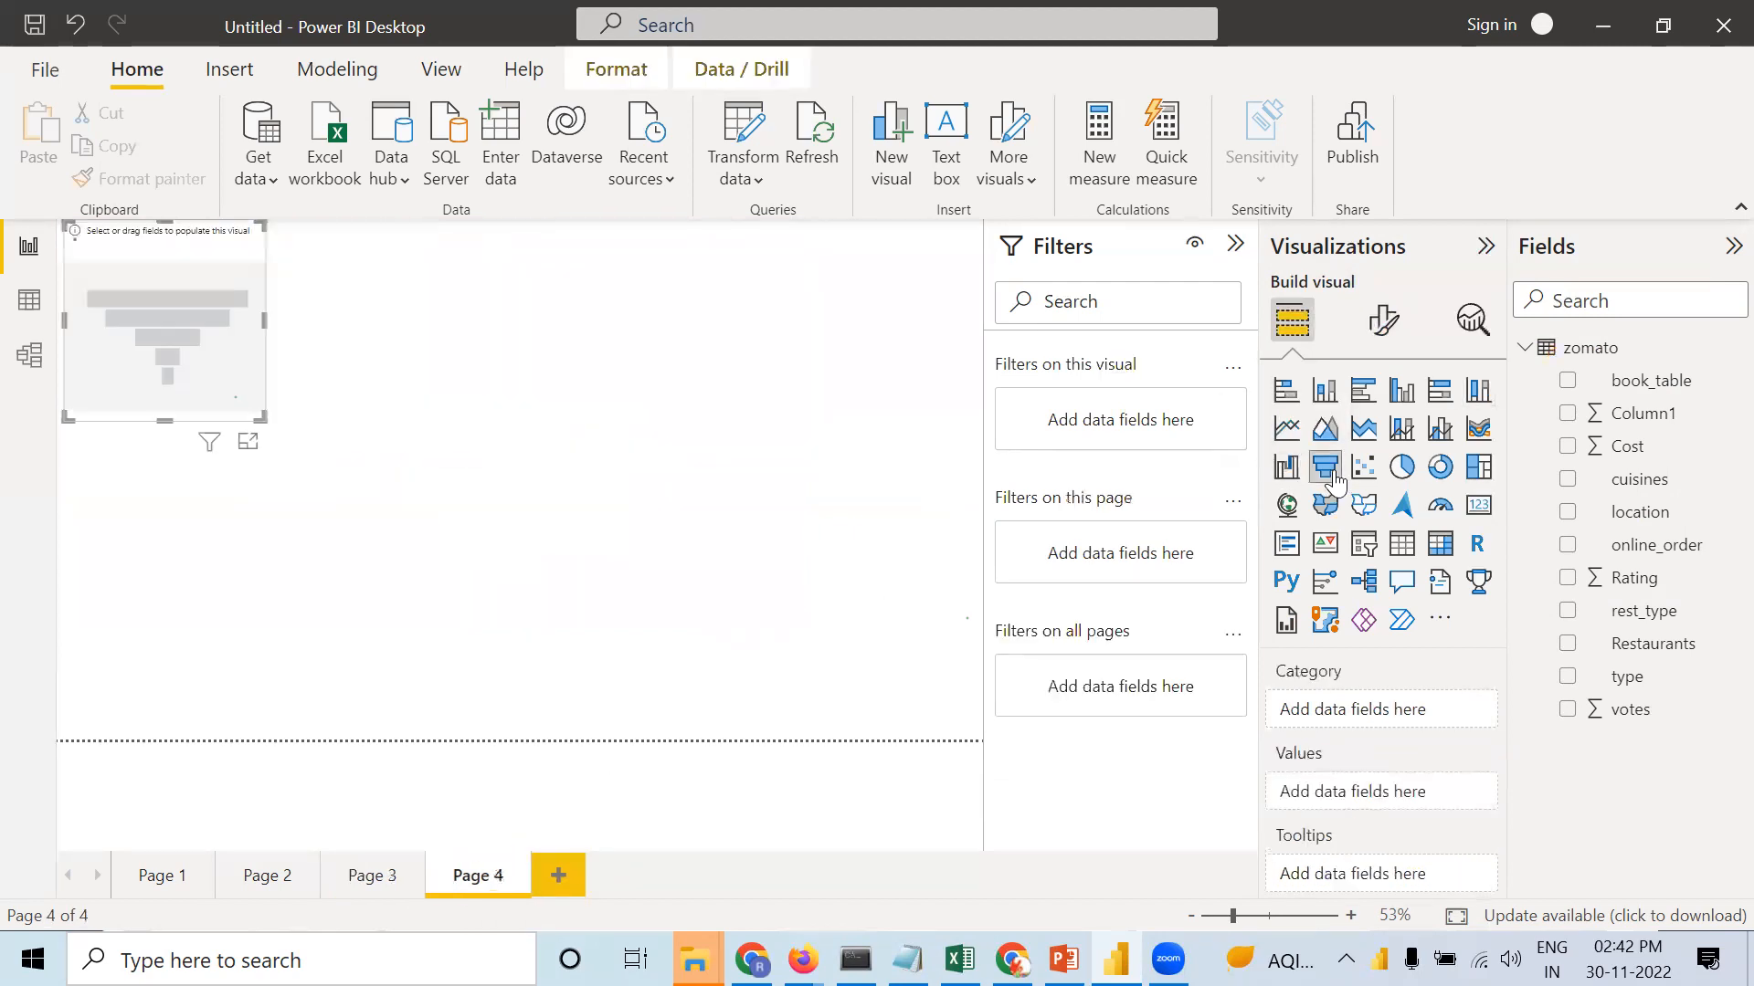
{"action": "left_click_drag", "start_coordinate": [263, 417], "coordinate": [621, 654]}
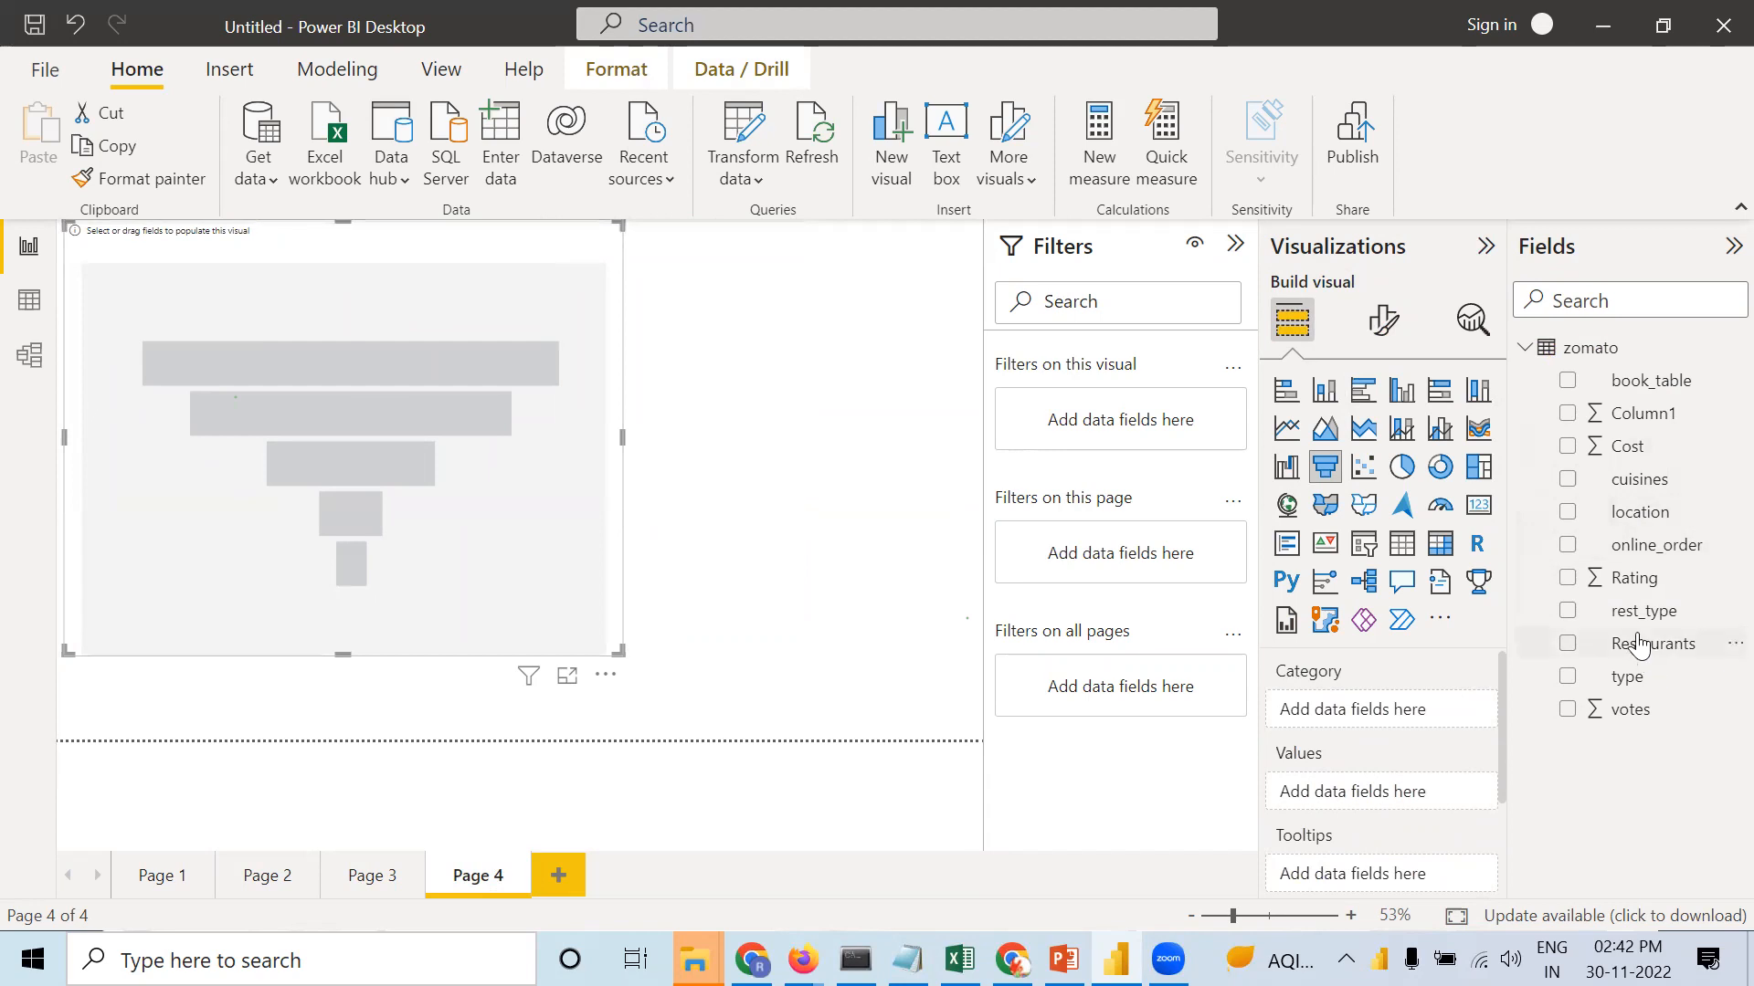
{"action": "left_click_drag", "start_coordinate": [1390, 720], "coordinate": [1354, 709]}
{"action": "left_click_drag", "start_coordinate": [1627, 448], "coordinate": [1380, 804]}
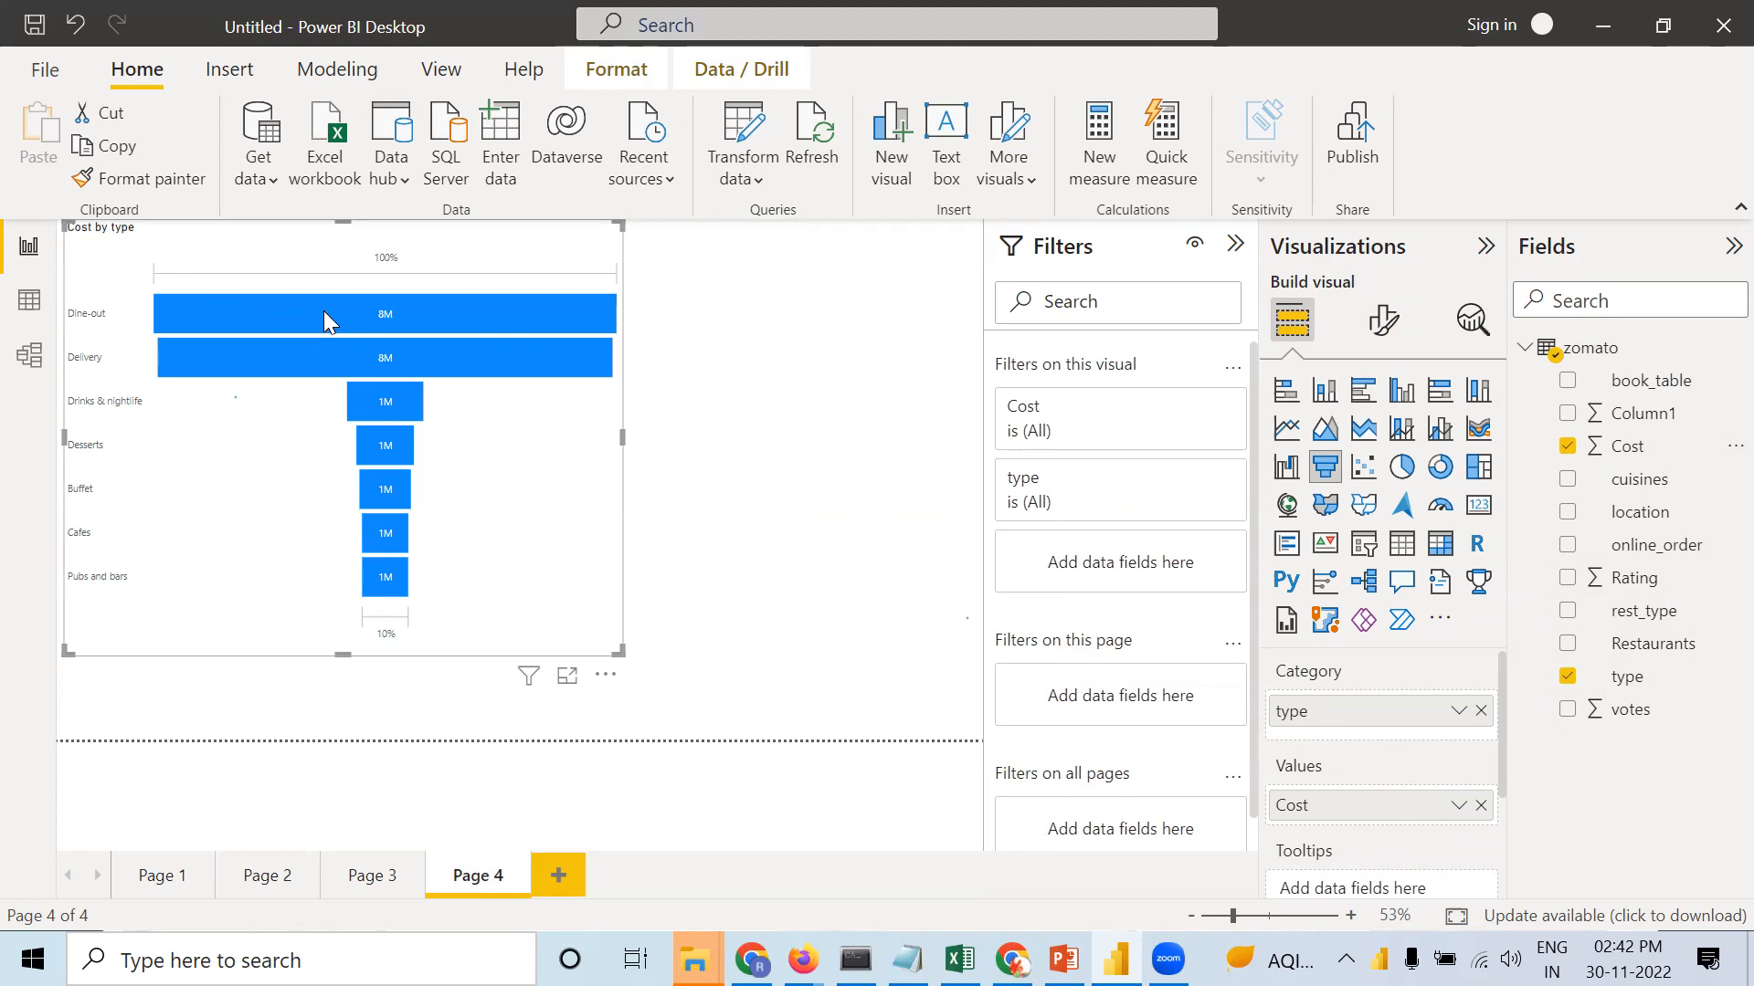
{"action": "right_click", "coordinate": [1359, 811]}
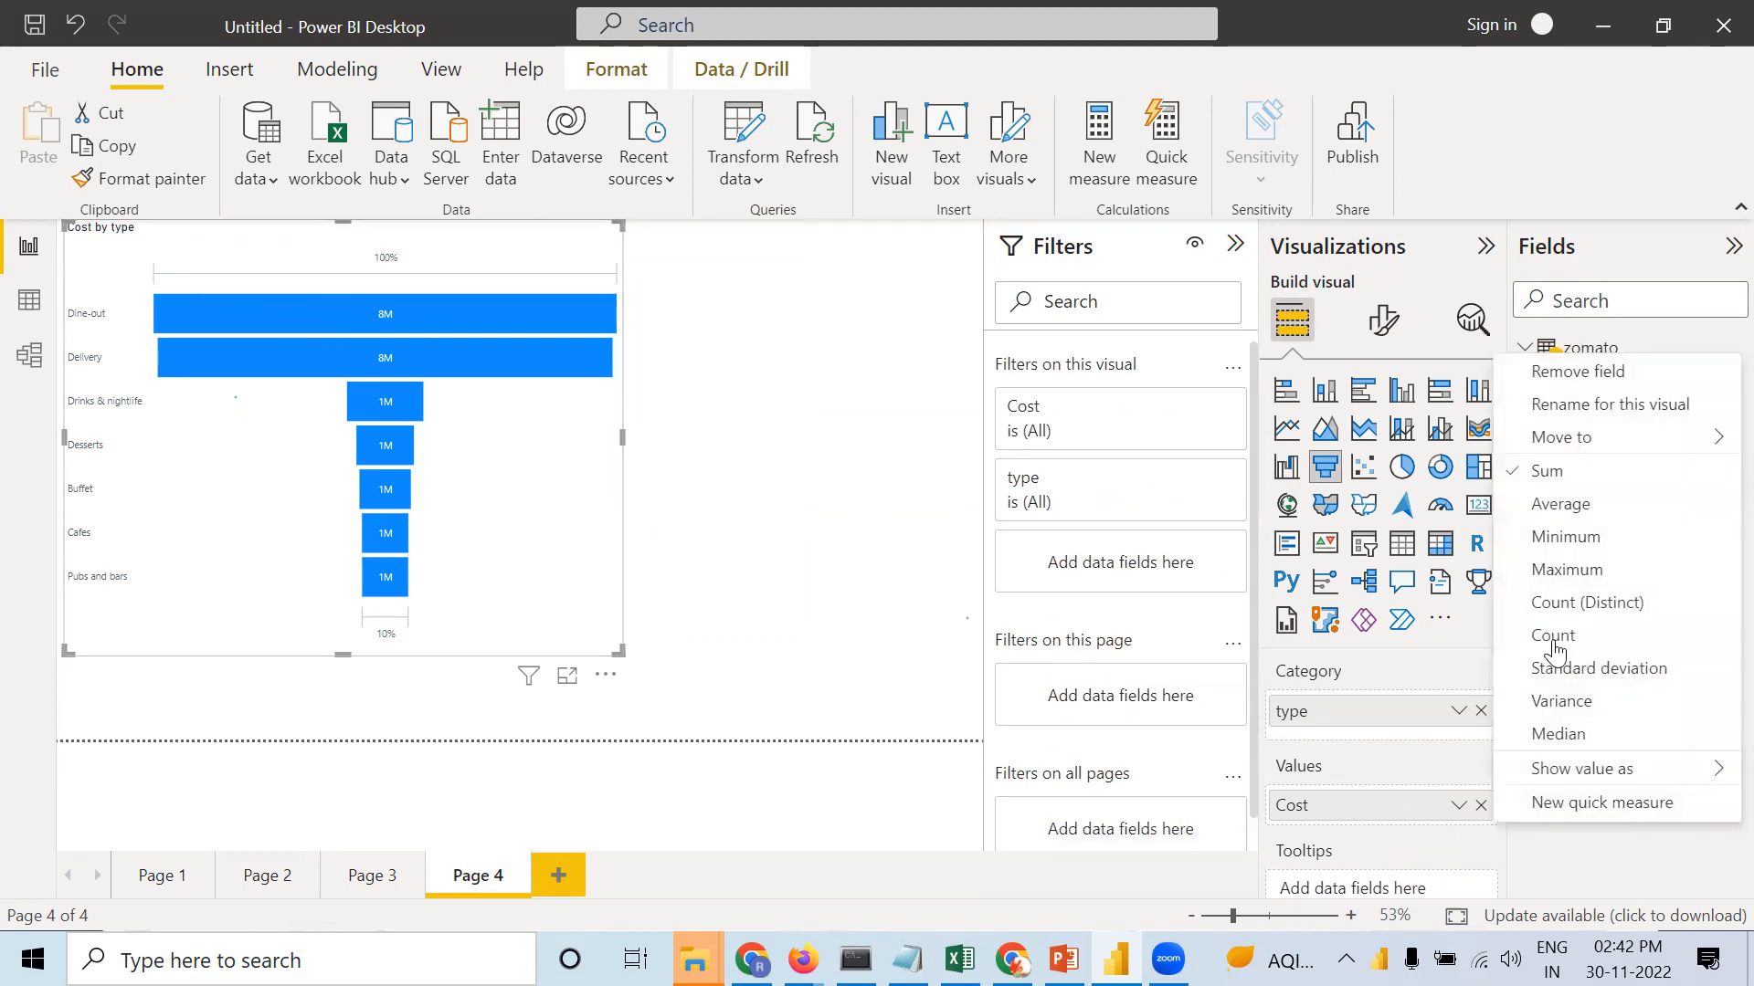
{"action": "left_click", "coordinate": [1560, 507]}
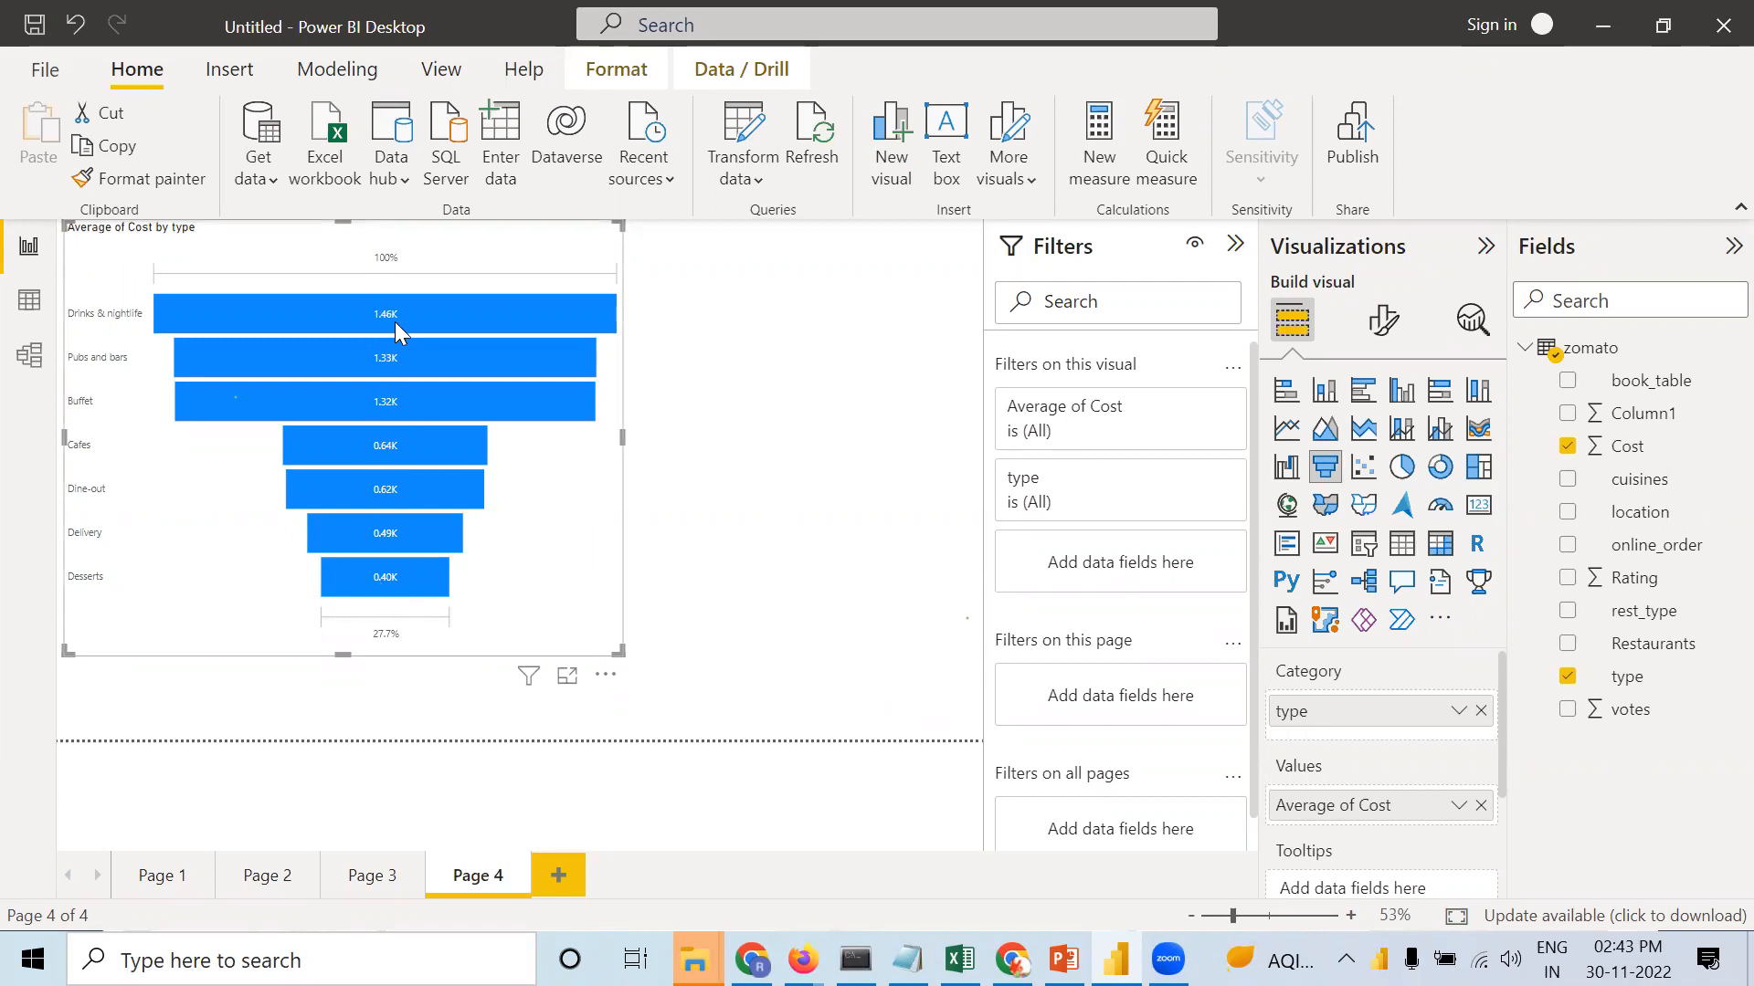
Center the title of the average cost by type funnel chart horizontally.
{"action": "mouse_move", "coordinate": [372, 570]}
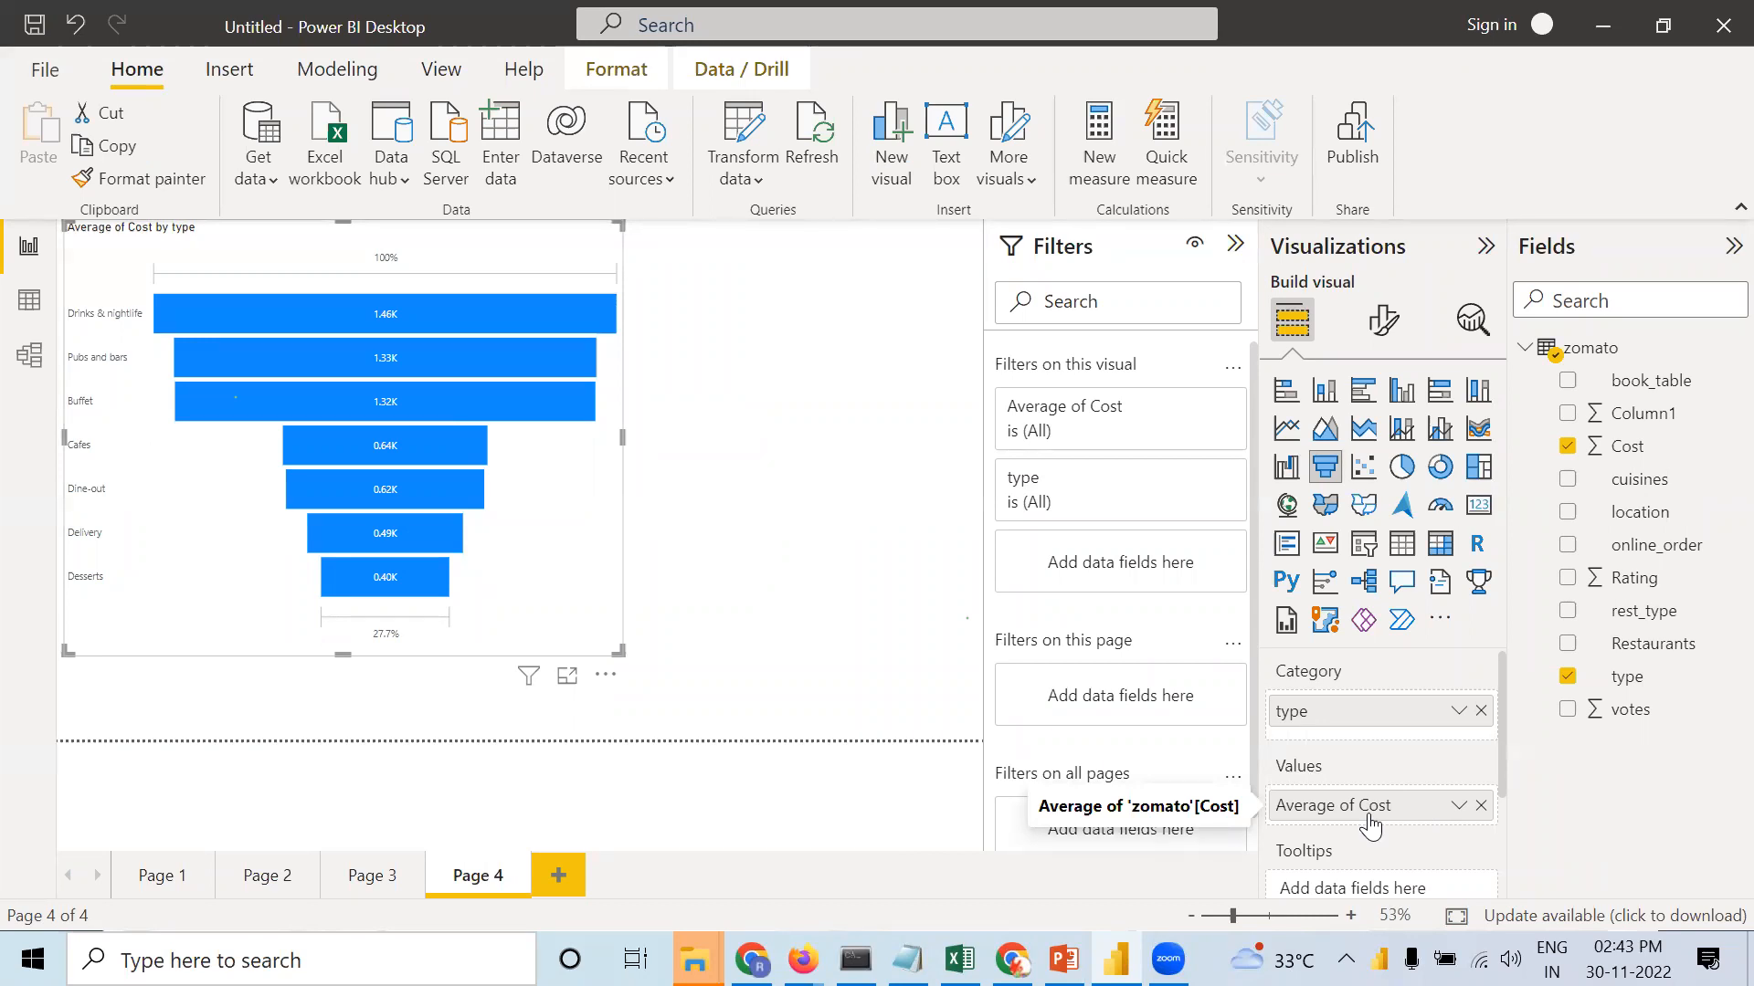
{"action": "left_click", "coordinate": [1383, 320]}
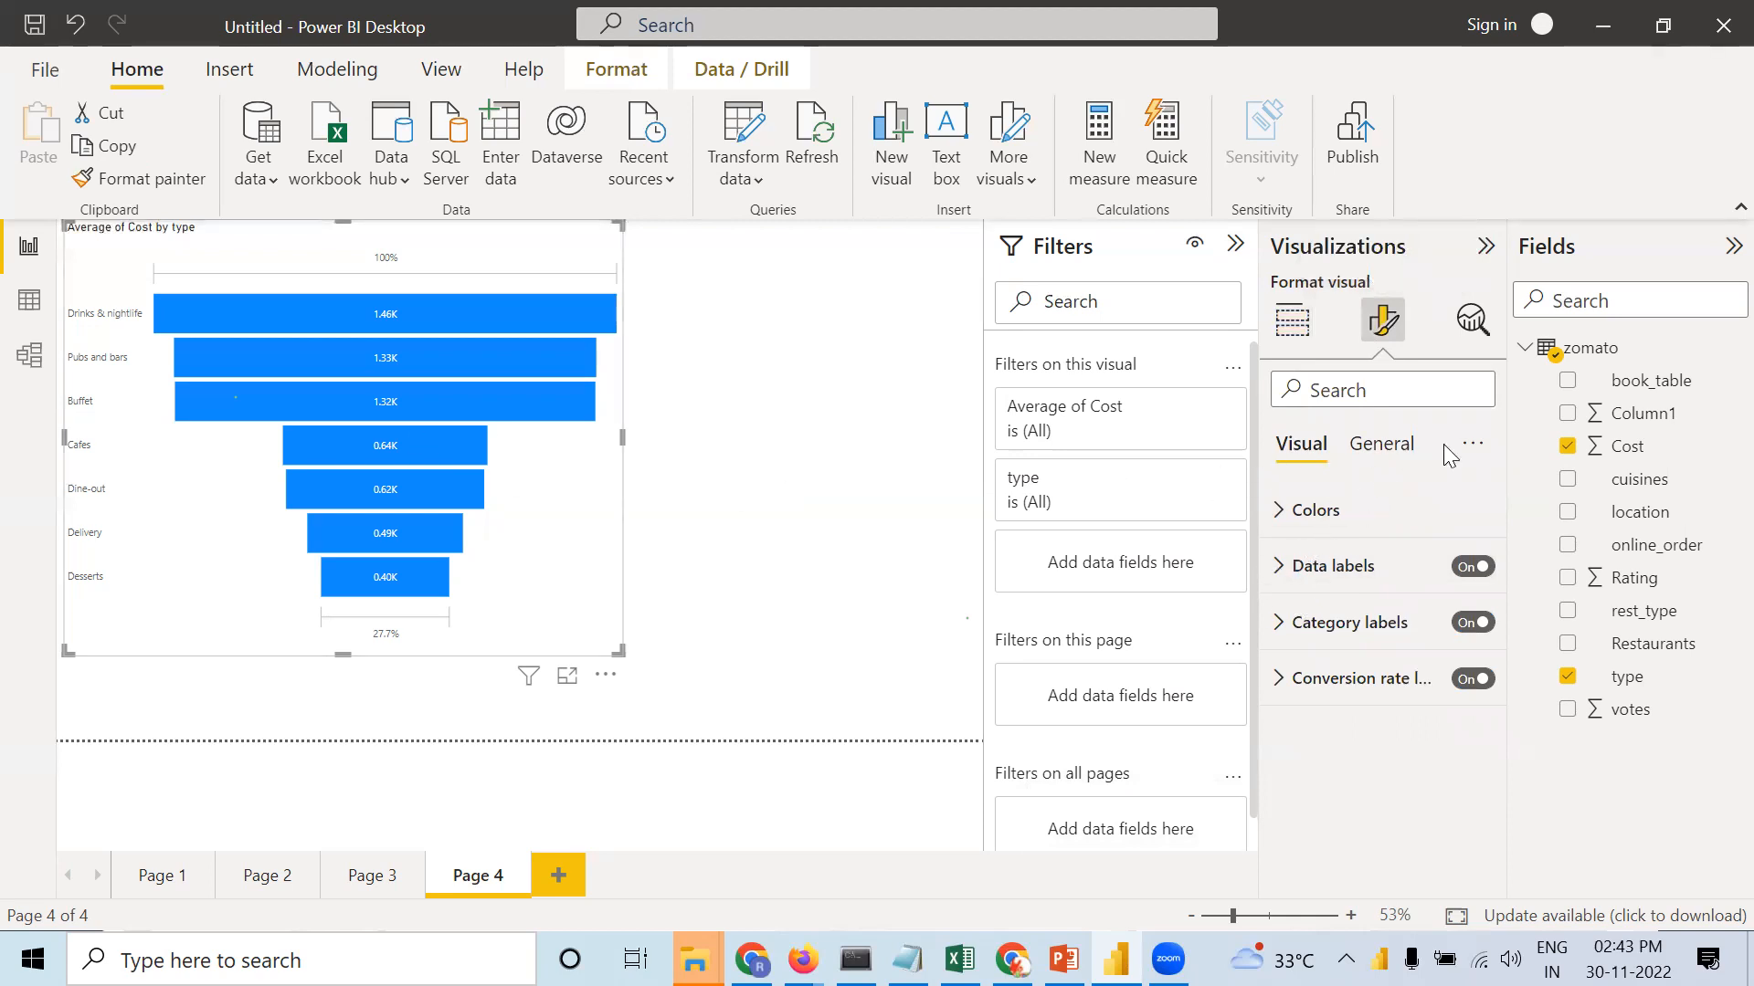
{"action": "left_click", "coordinate": [1375, 454]}
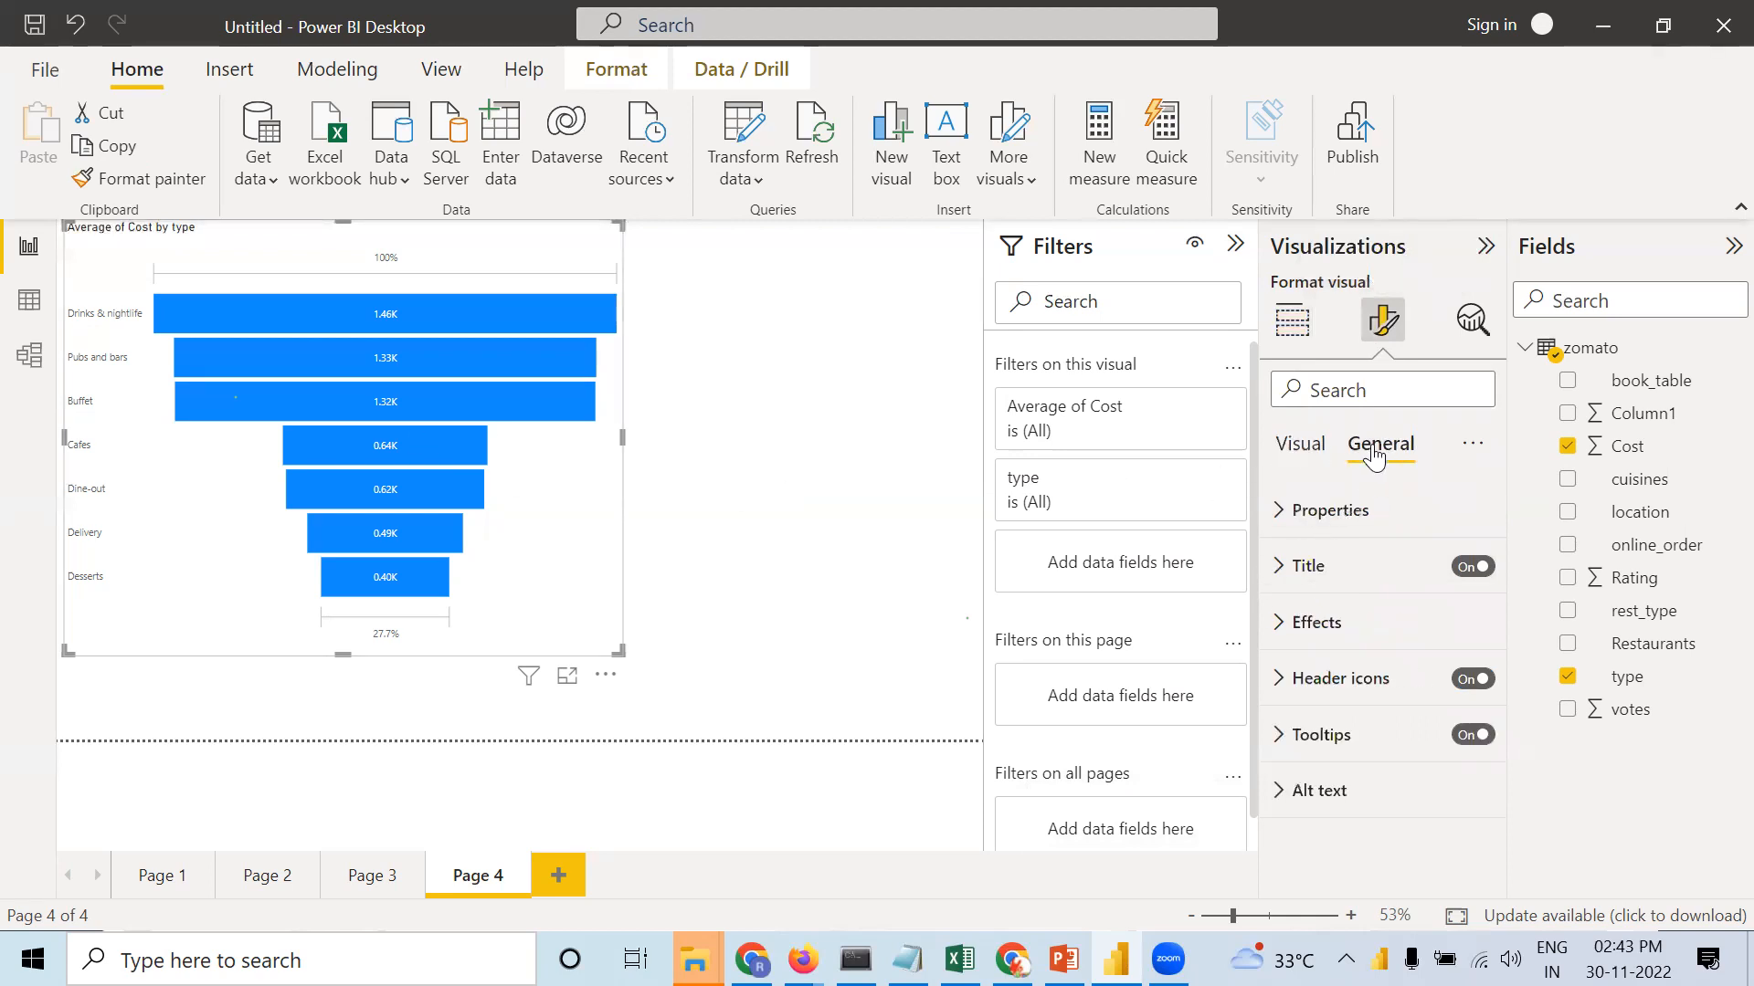
{"action": "left_click", "coordinate": [1297, 565]}
{"action": "scroll", "coordinate": [1438, 692], "scroll_direction": "down", "scroll_amount": 4}
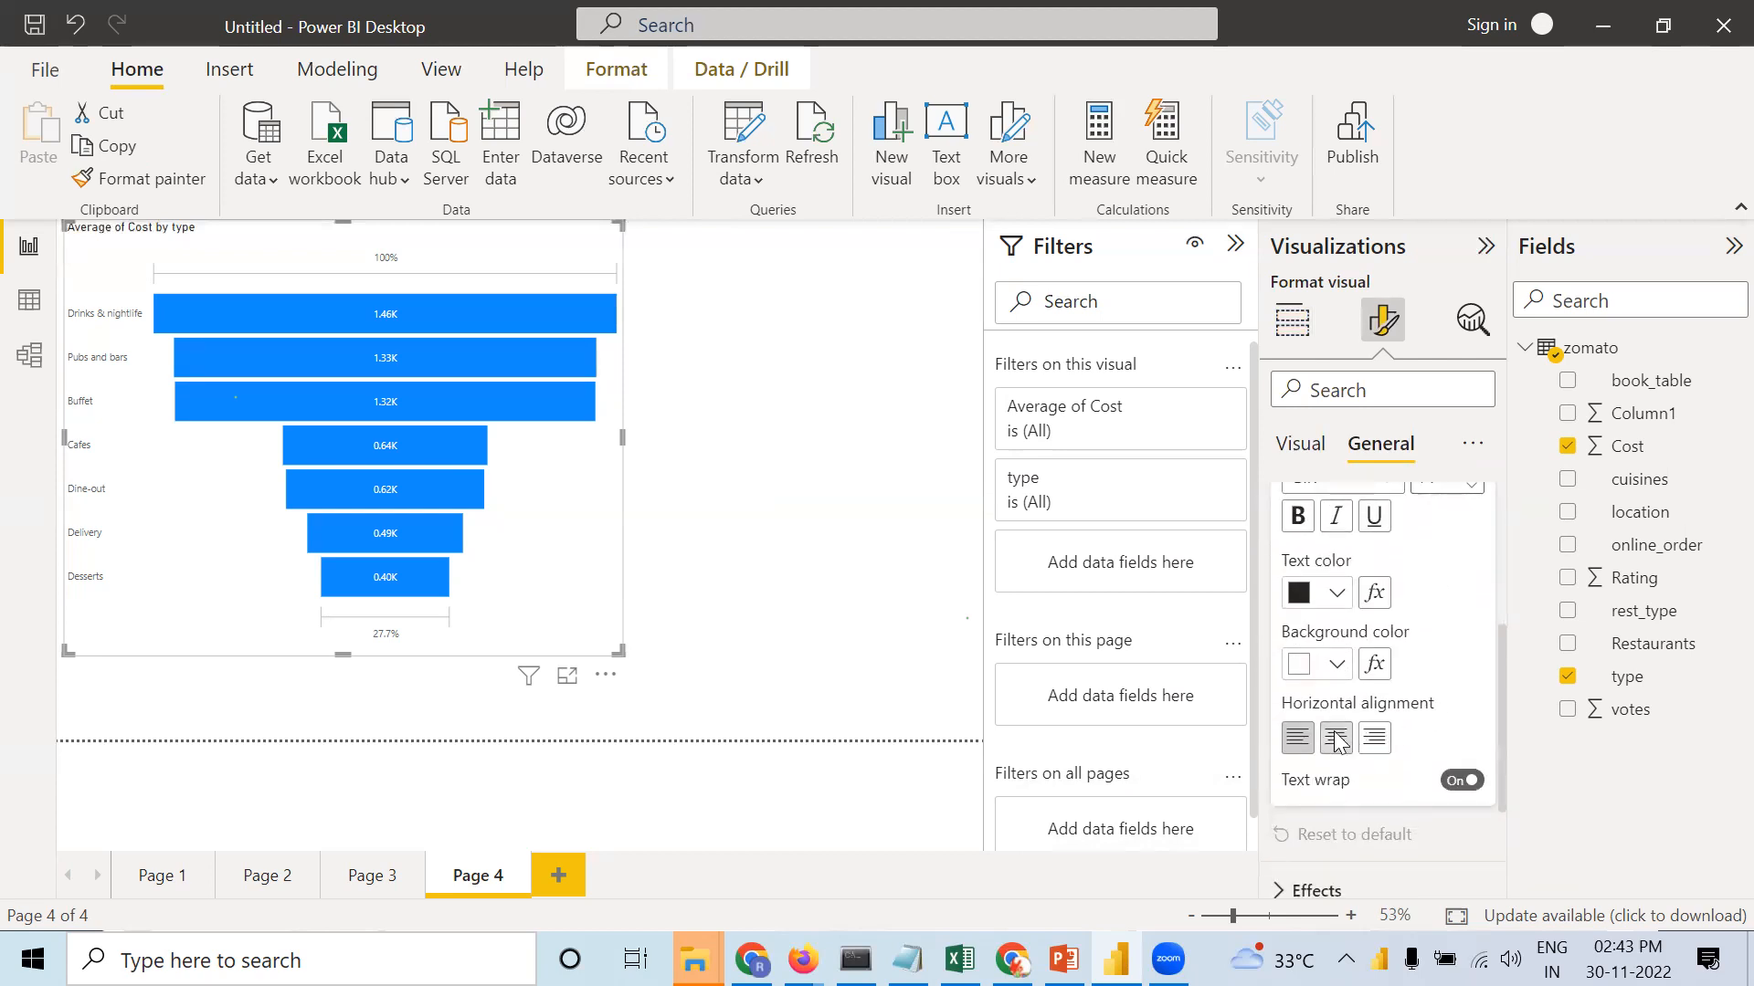
{"action": "left_click", "coordinate": [1334, 740]}
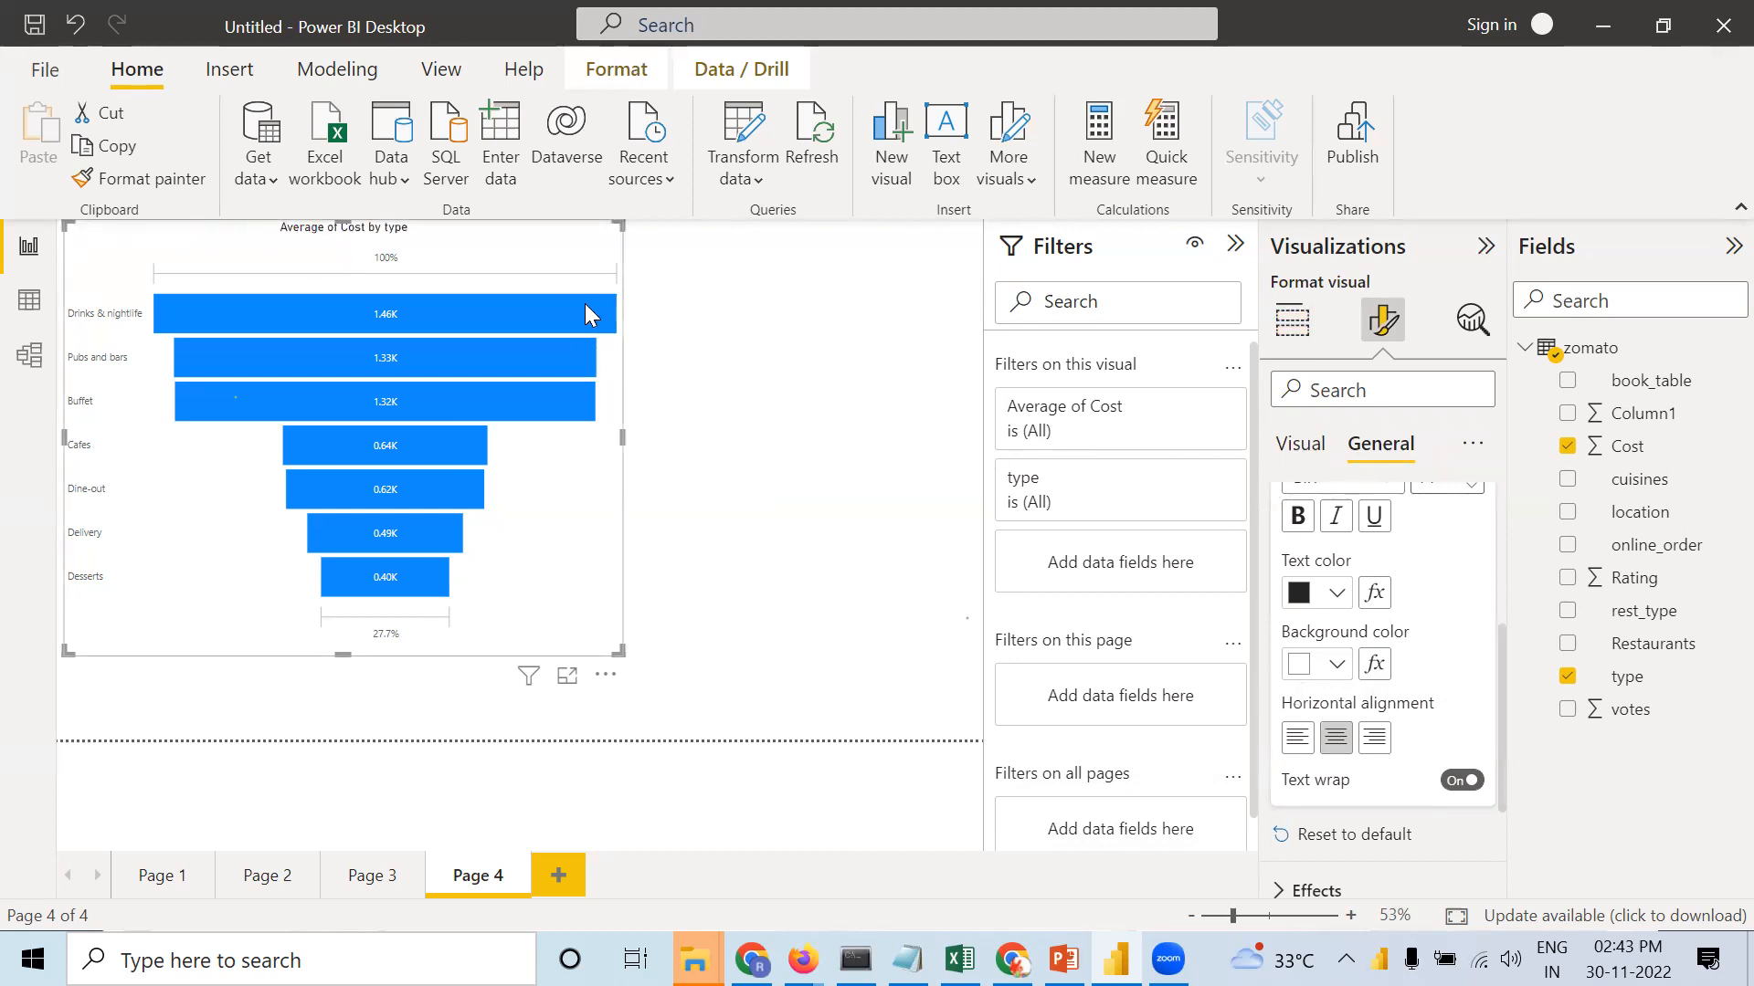
{"action": "scroll", "coordinate": [1333, 548], "scroll_direction": "up", "scroll_amount": 4}
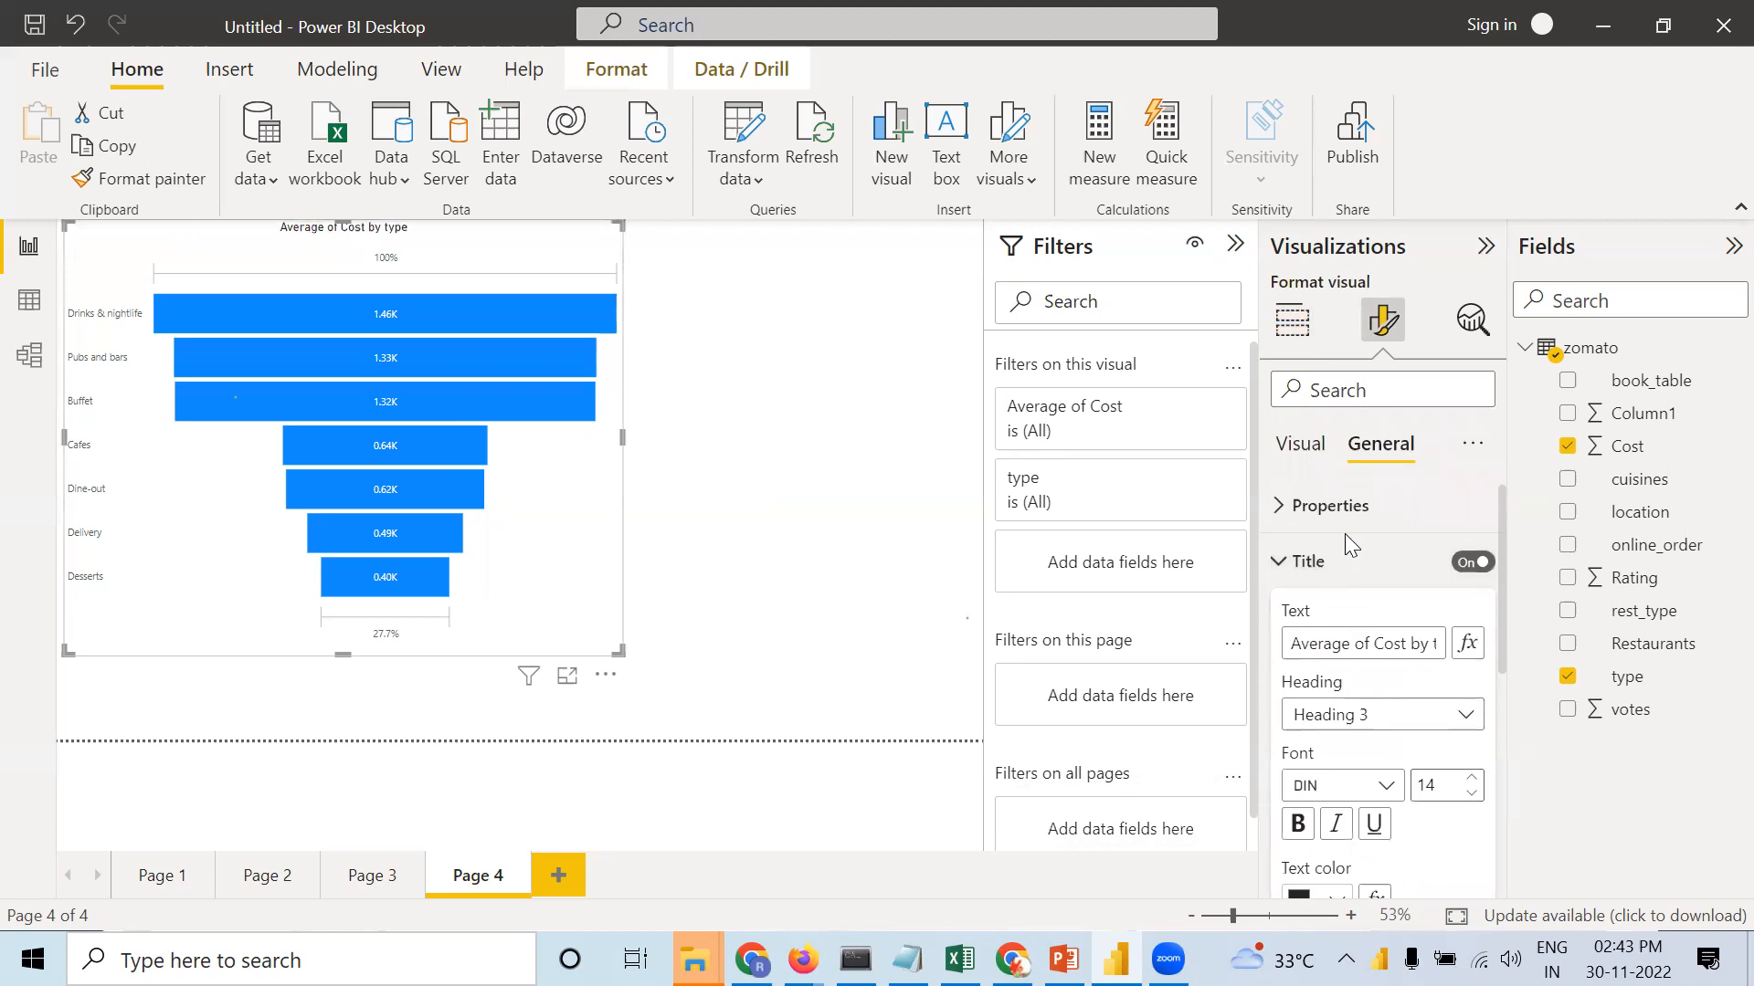
Review the funnel chart's title formatting, including its horizontal alignment, and inspect the Drinks & nightlife bar's details.
{"action": "left_click", "coordinate": [1303, 452]}
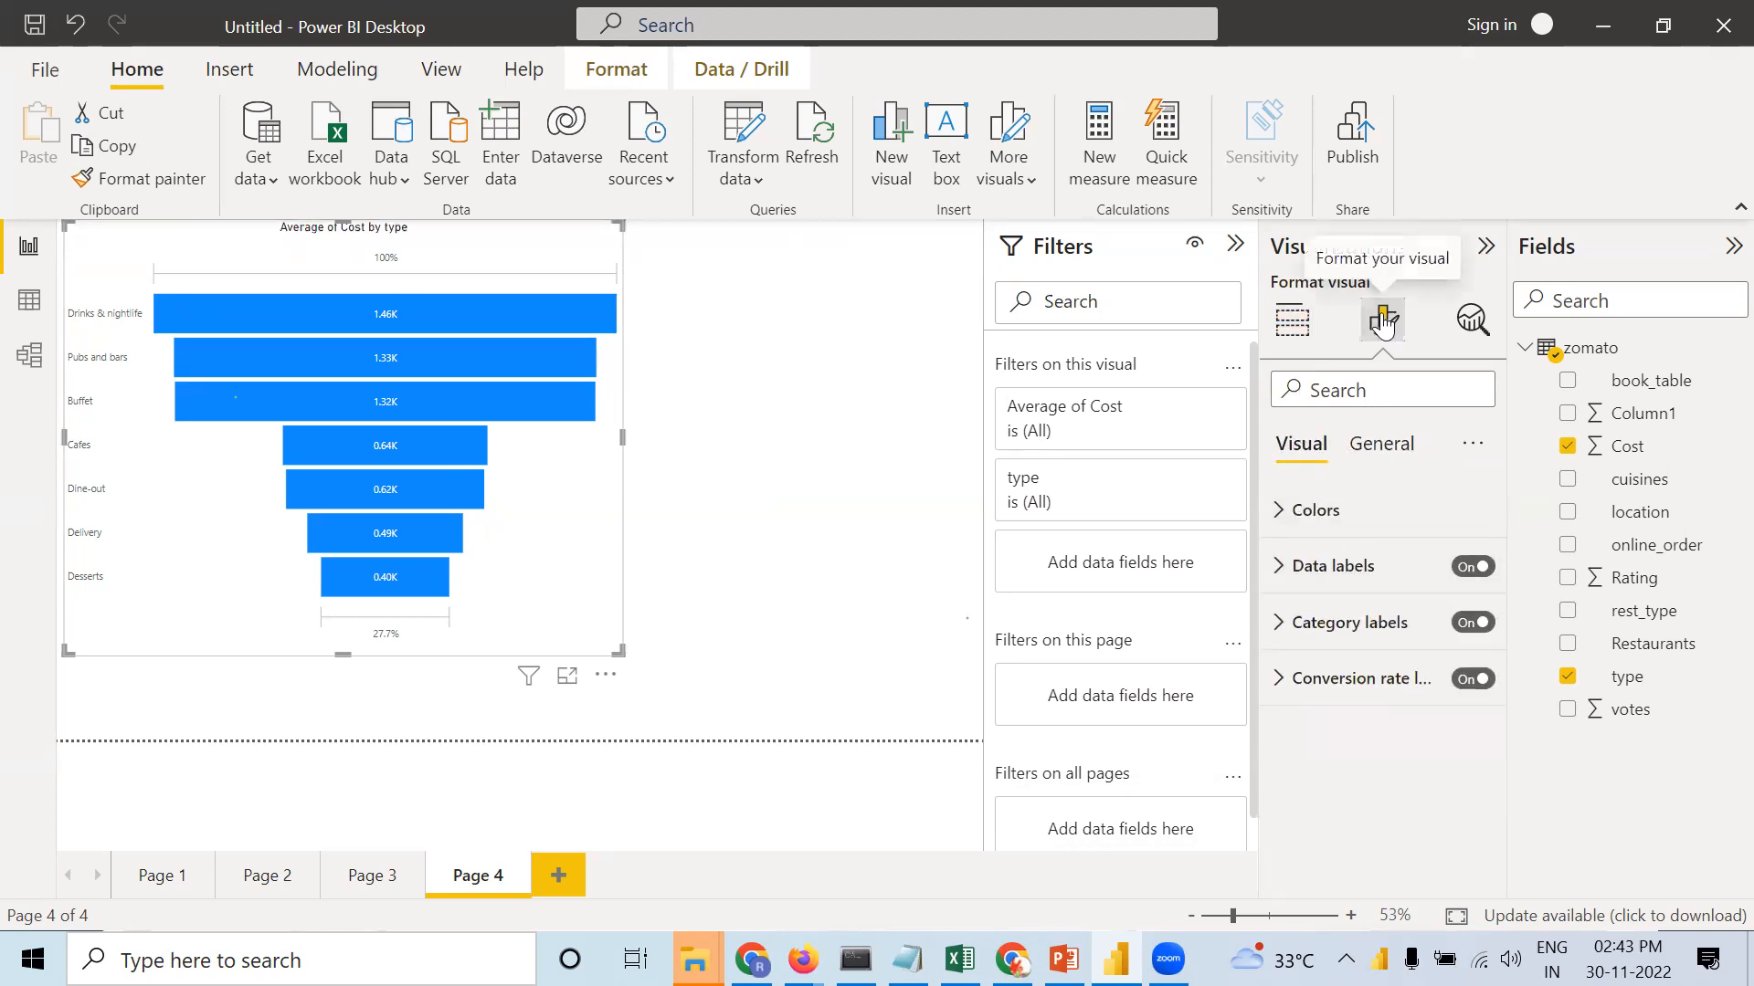
{"action": "left_click", "coordinate": [1375, 447]}
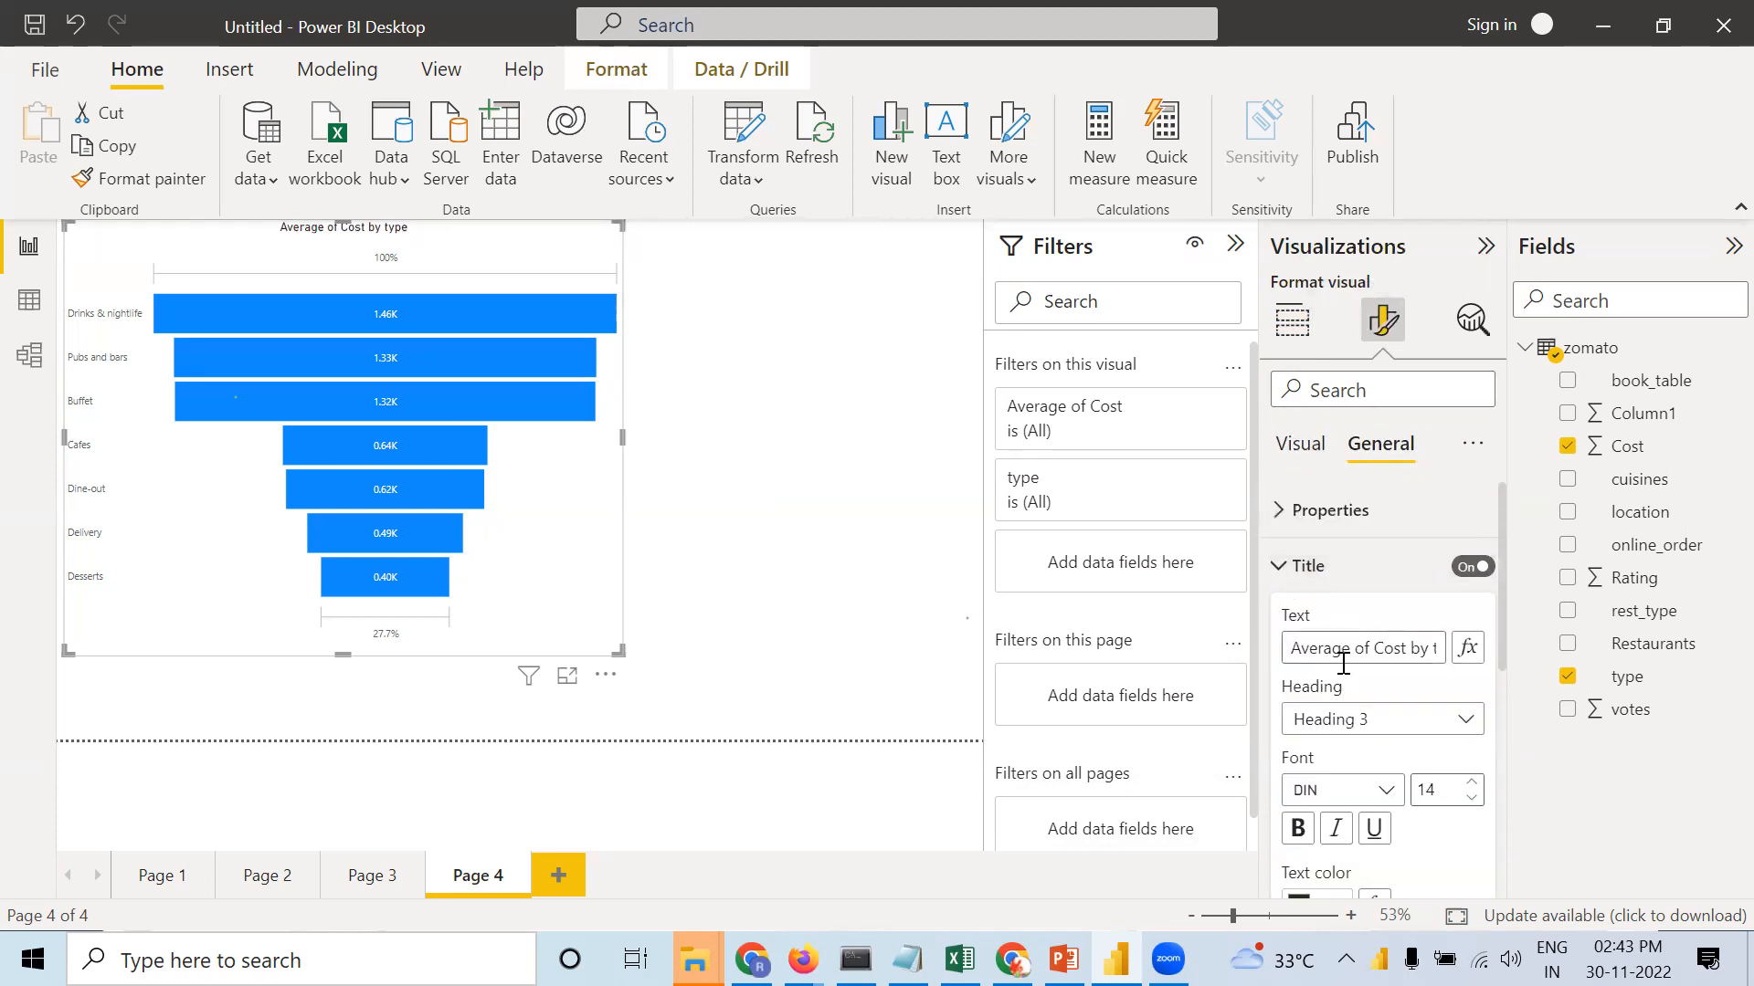
{"action": "scroll", "coordinate": [1341, 676], "scroll_direction": "down", "scroll_amount": 3}
{"action": "left_click", "coordinate": [1332, 809]}
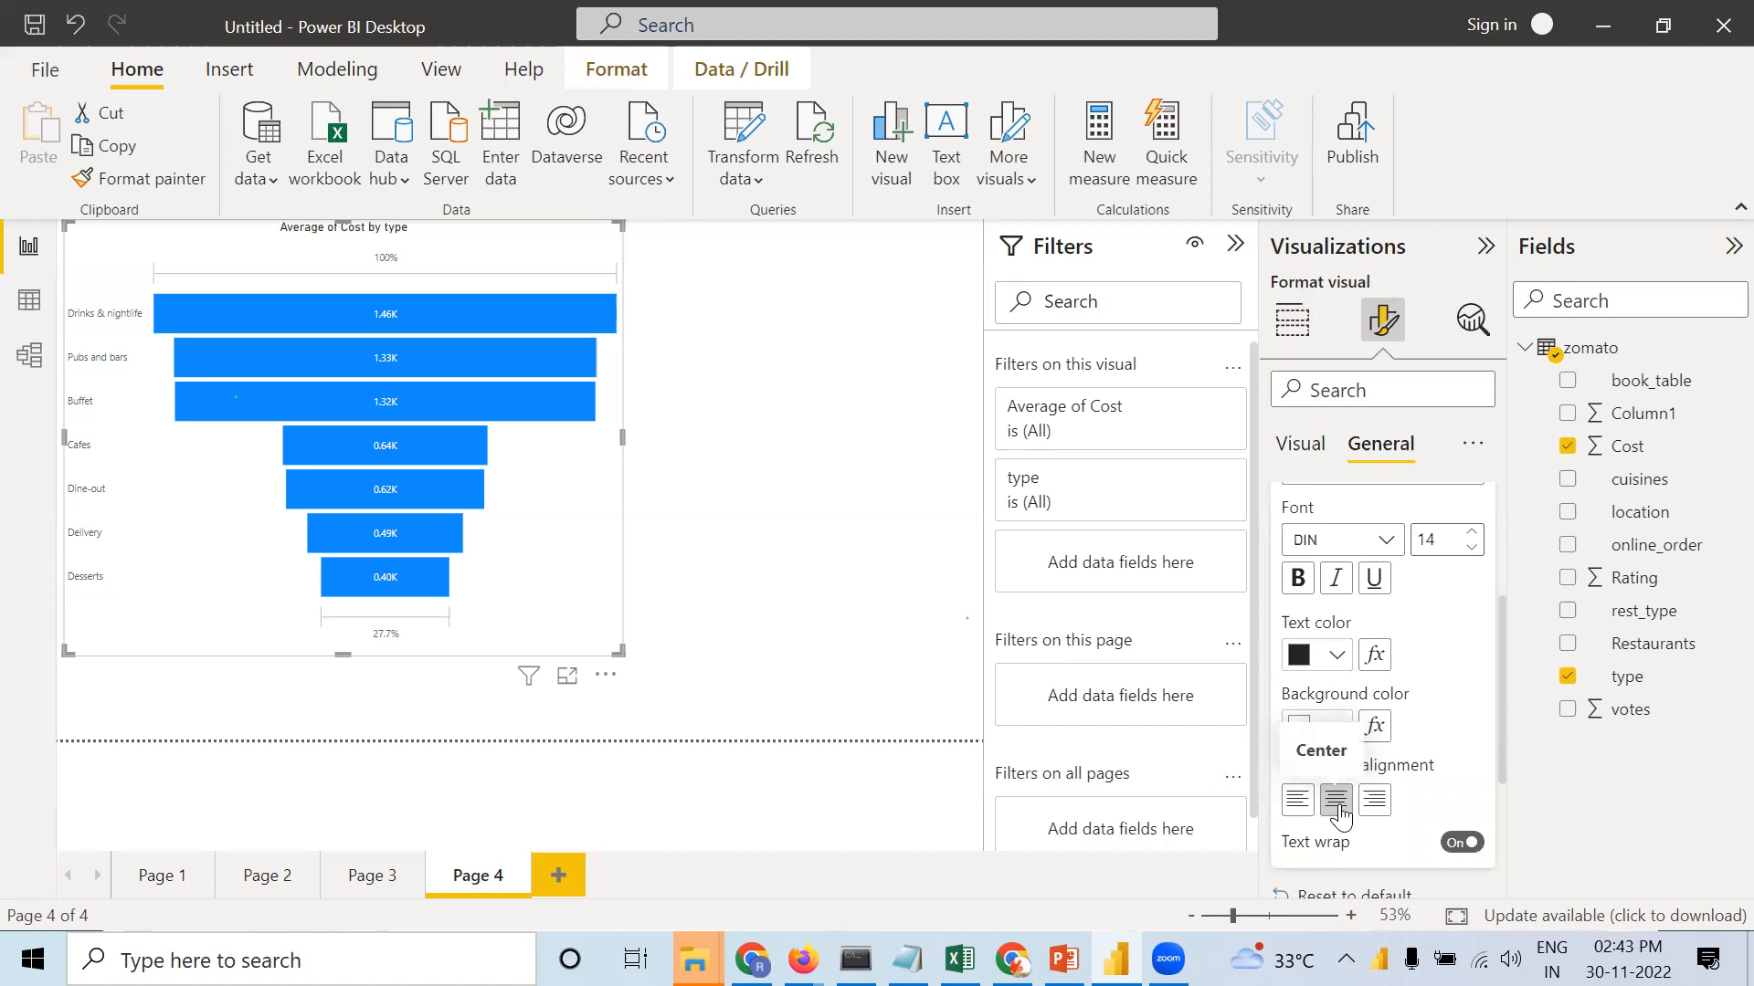
{"action": "scroll", "coordinate": [1333, 589], "scroll_direction": "up", "scroll_amount": 3}
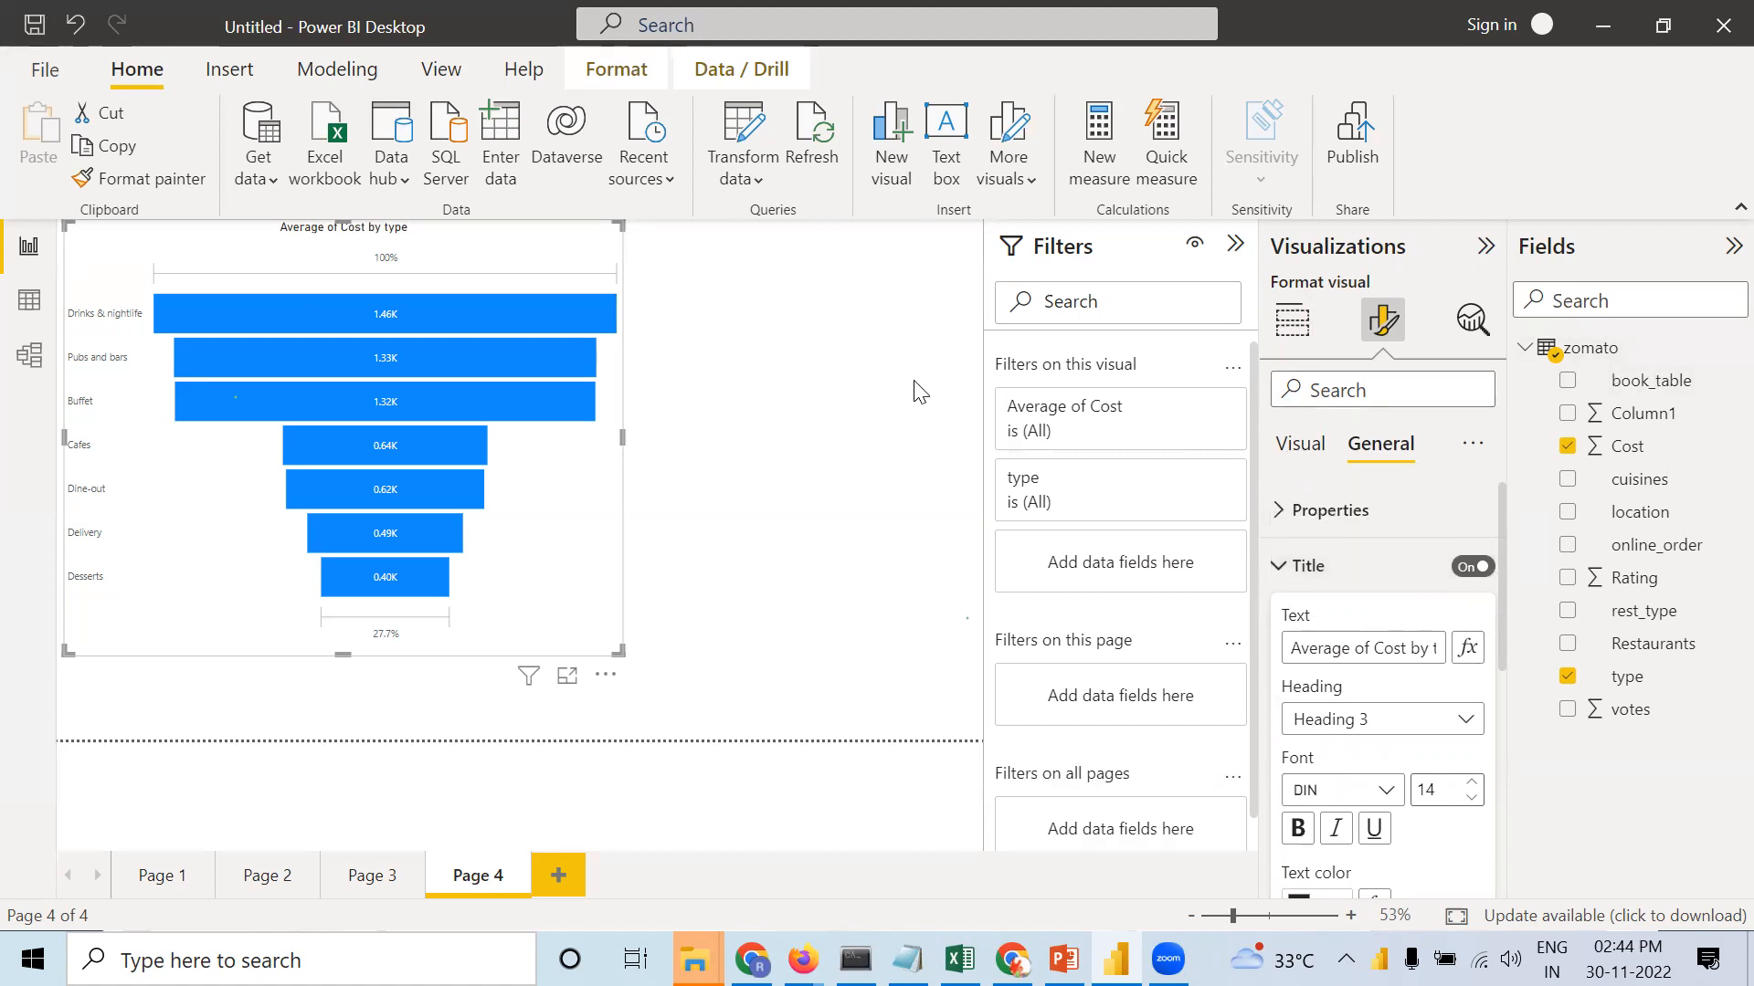
{"action": "mouse_move", "coordinate": [400, 307]}
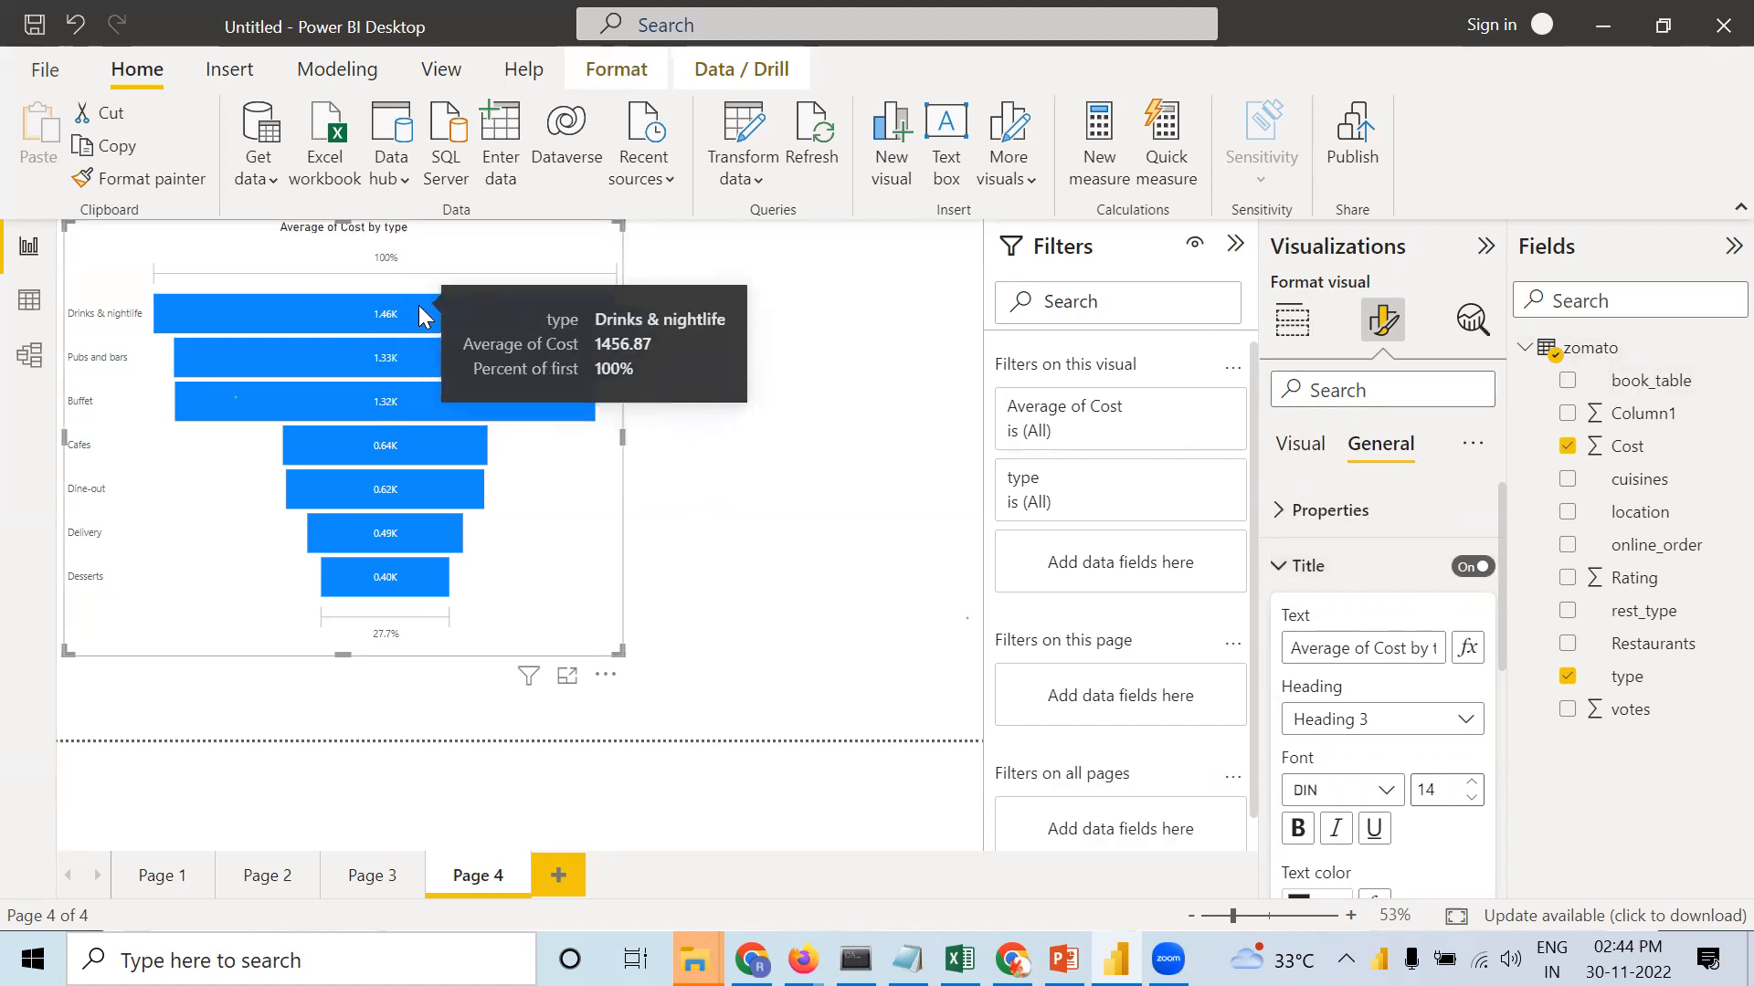
Enable the Show all option for the funnel chart's colors.
{"action": "left_click", "coordinate": [1299, 447]}
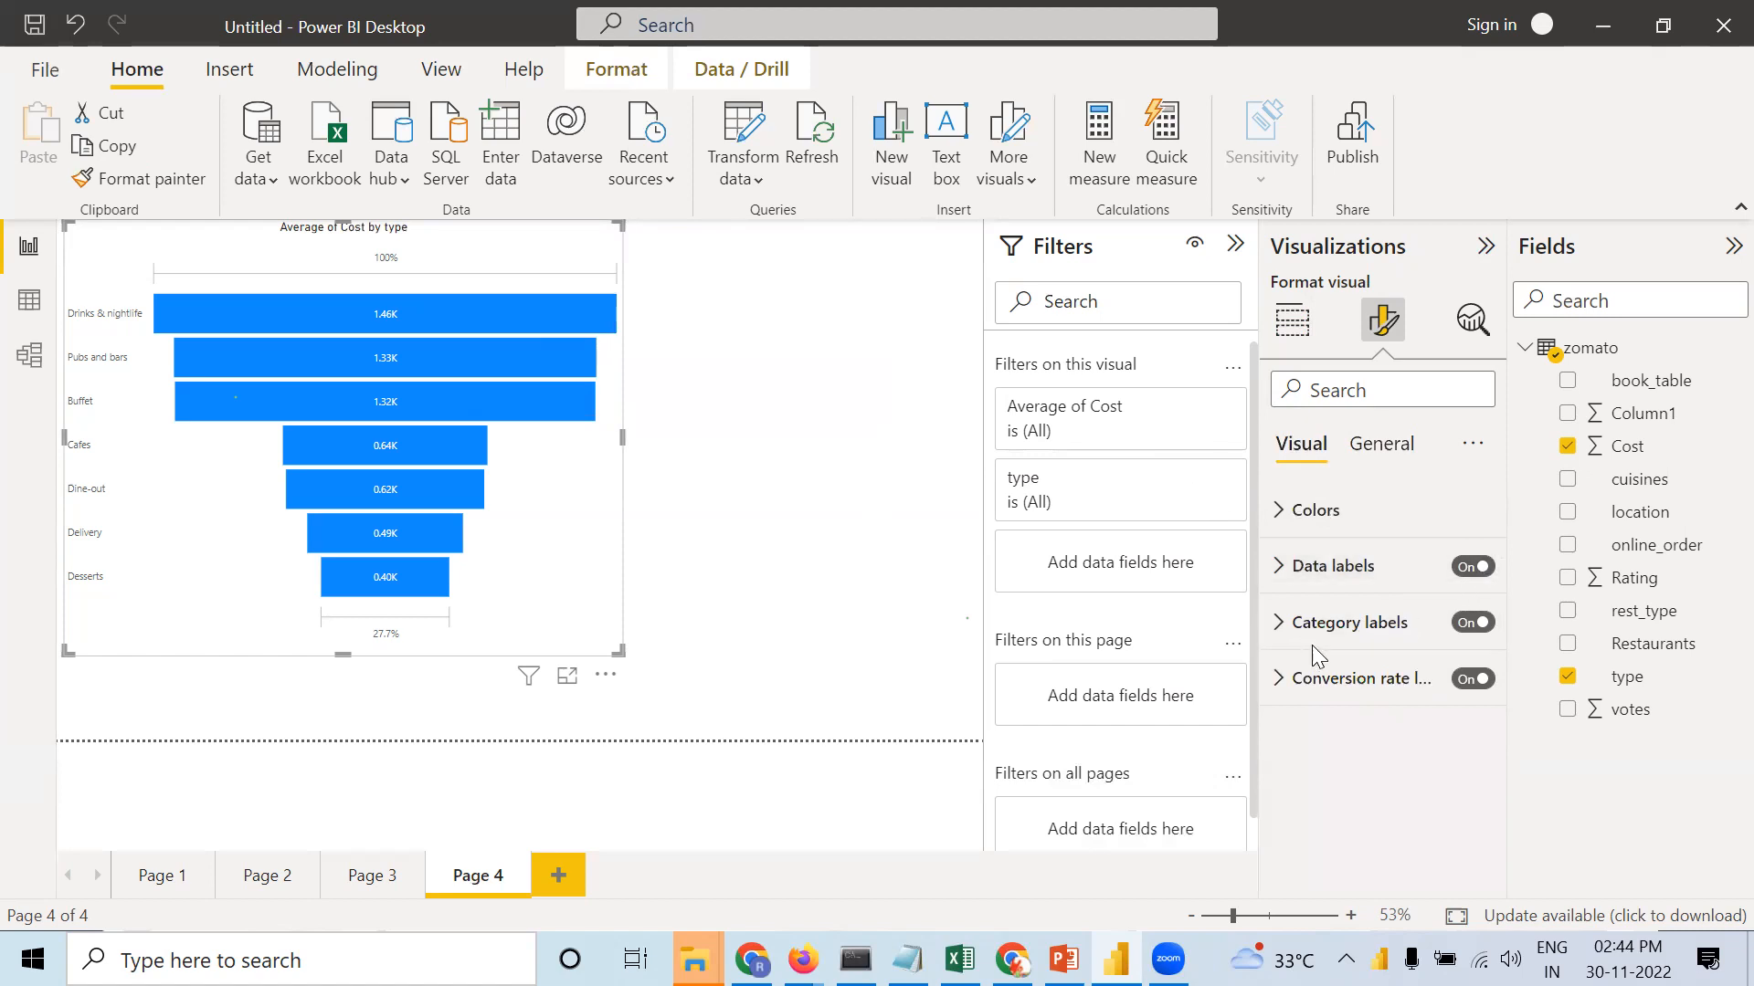
{"action": "left_click", "coordinate": [1276, 517]}
{"action": "left_click", "coordinate": [1466, 633]}
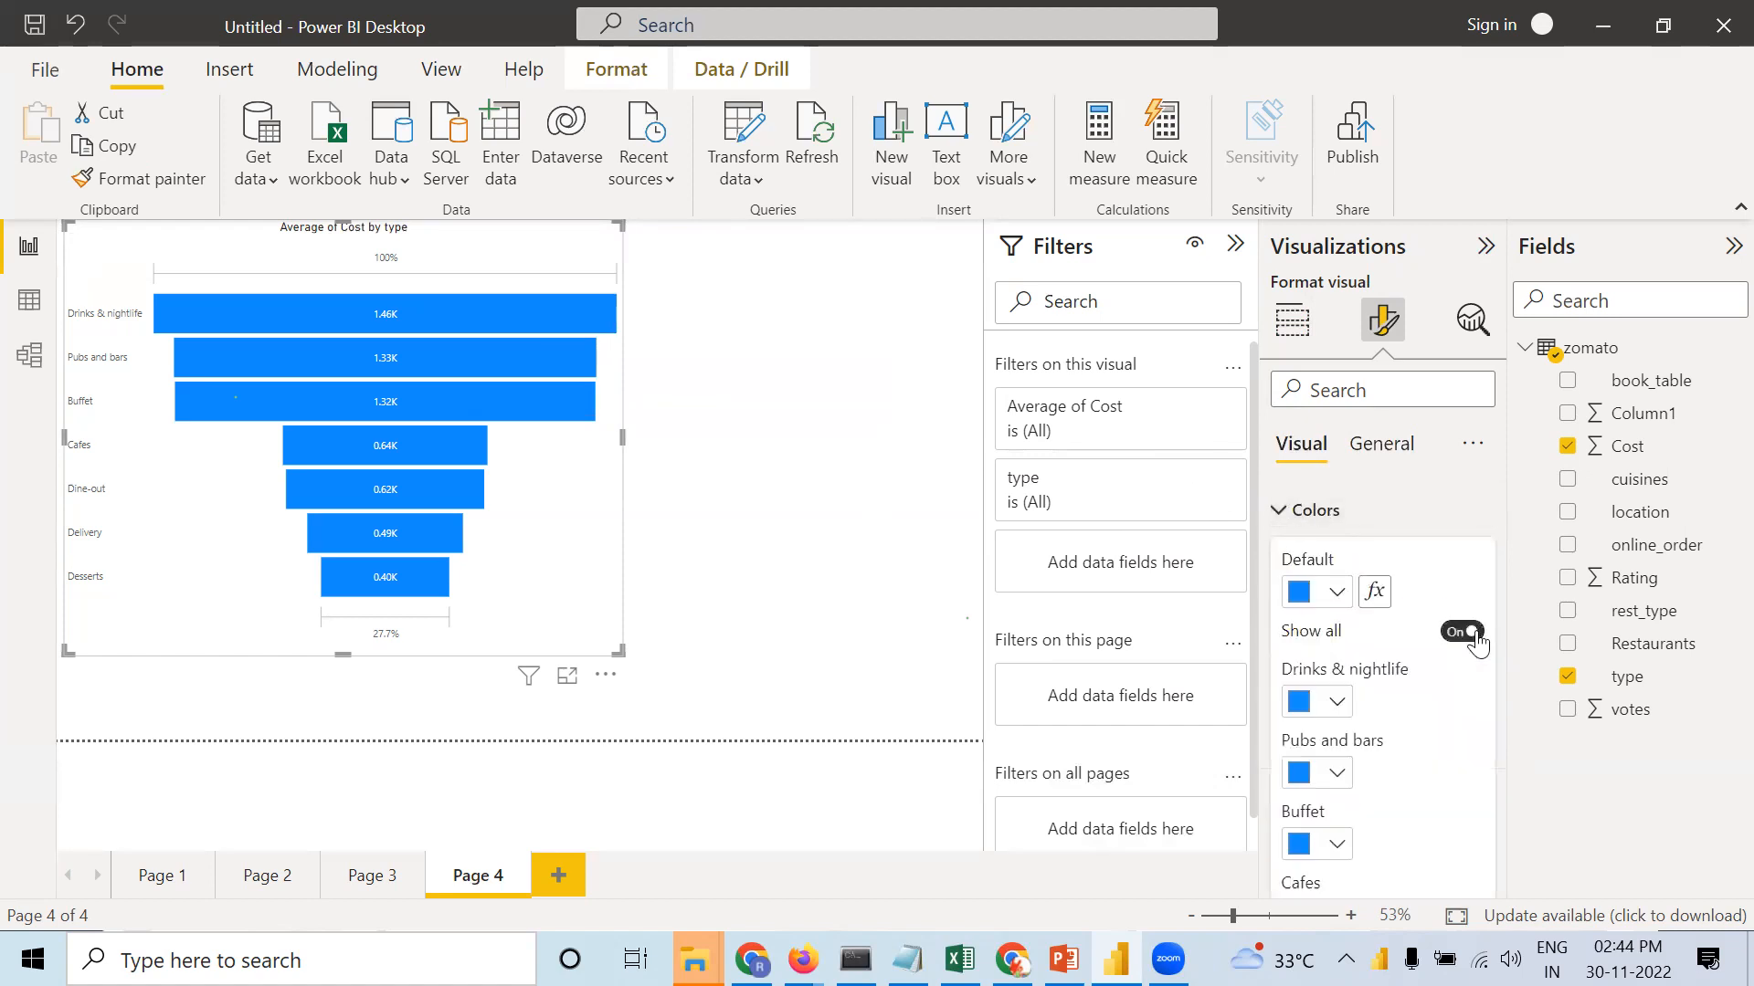
Color the funnel chart's Drinks & nightlife bar light blue, Pubs and bars pink, and Buffet orange.
{"action": "scroll", "coordinate": [1425, 595], "scroll_direction": "down", "scroll_amount": 3}
{"action": "scroll", "coordinate": [1426, 596], "scroll_direction": "up", "scroll_amount": 2}
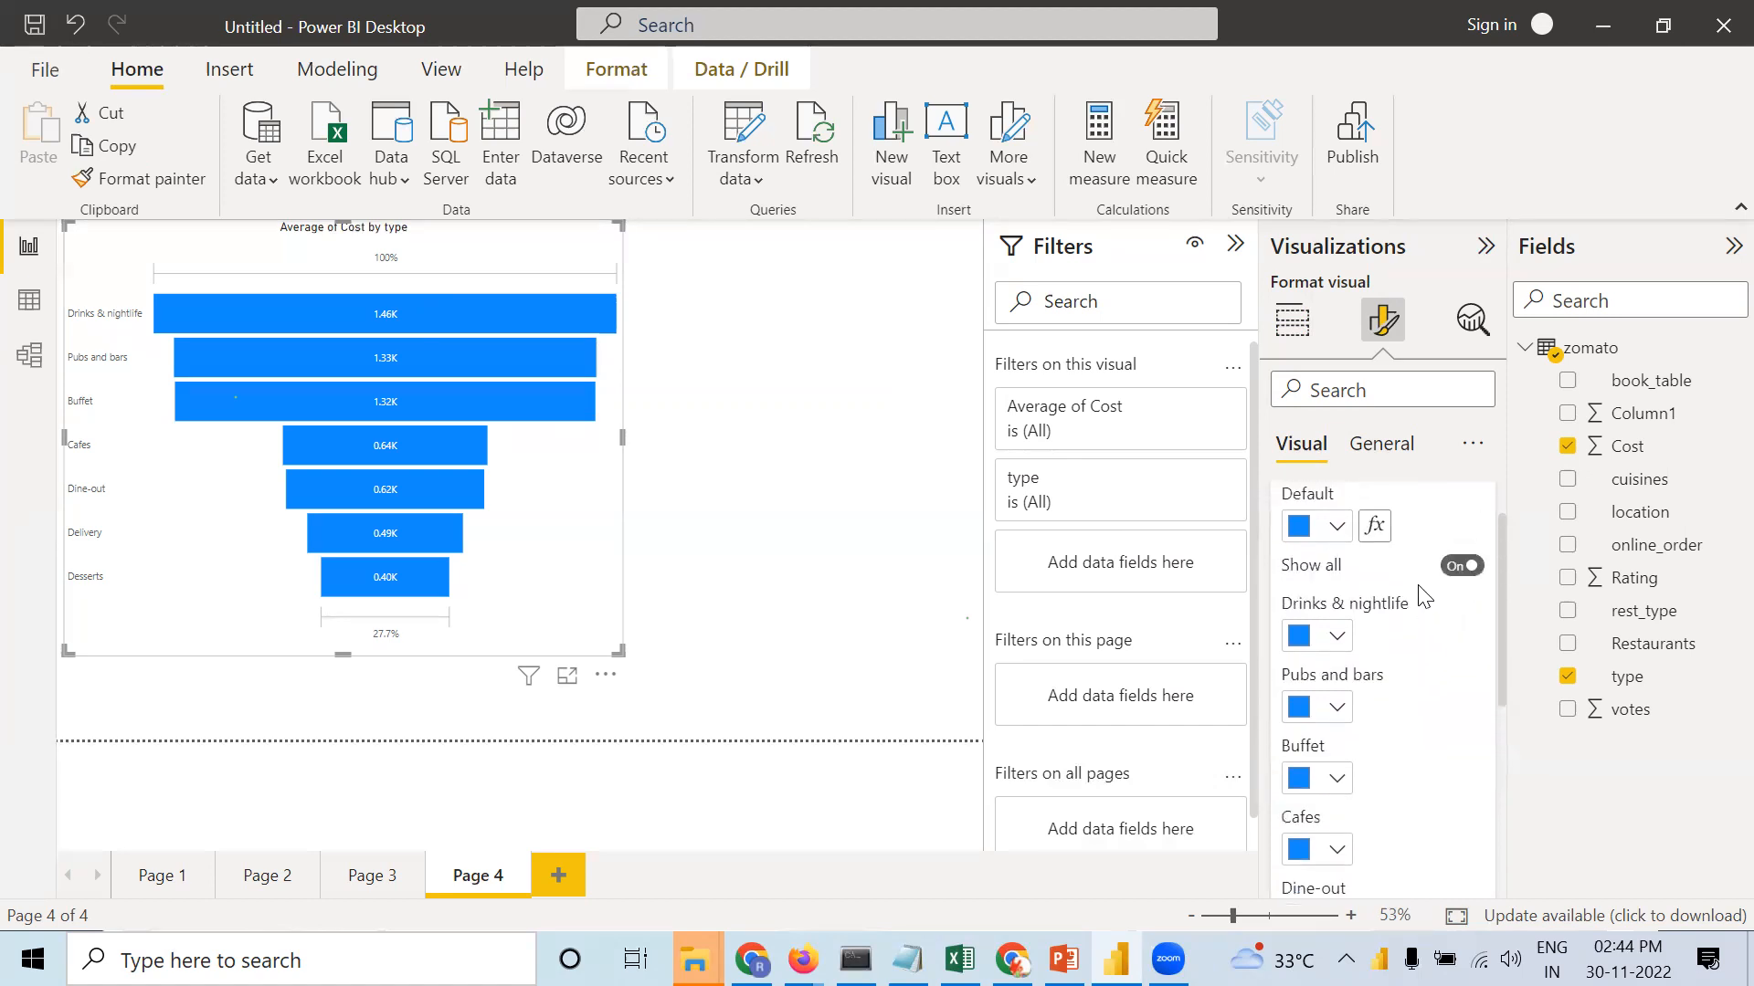
{"action": "left_click", "coordinate": [1333, 638]}
{"action": "left_click", "coordinate": [1356, 520]}
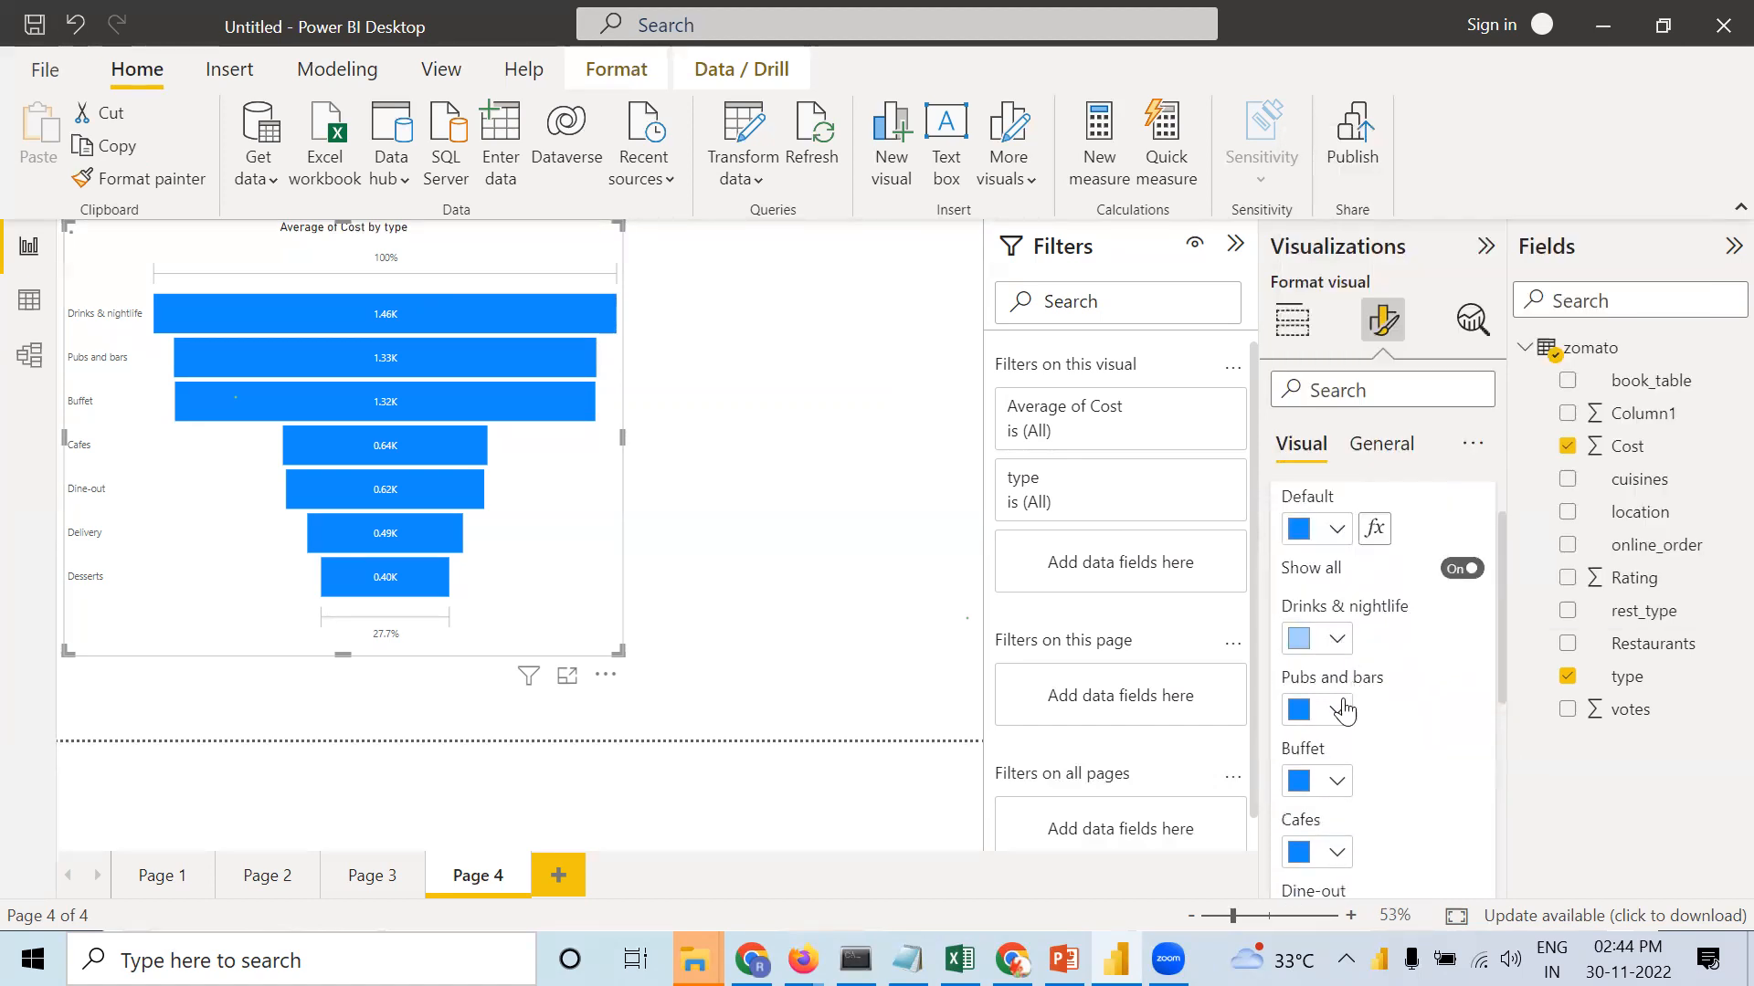
{"action": "left_click", "coordinate": [1335, 709]}
{"action": "left_click", "coordinate": [1394, 591]}
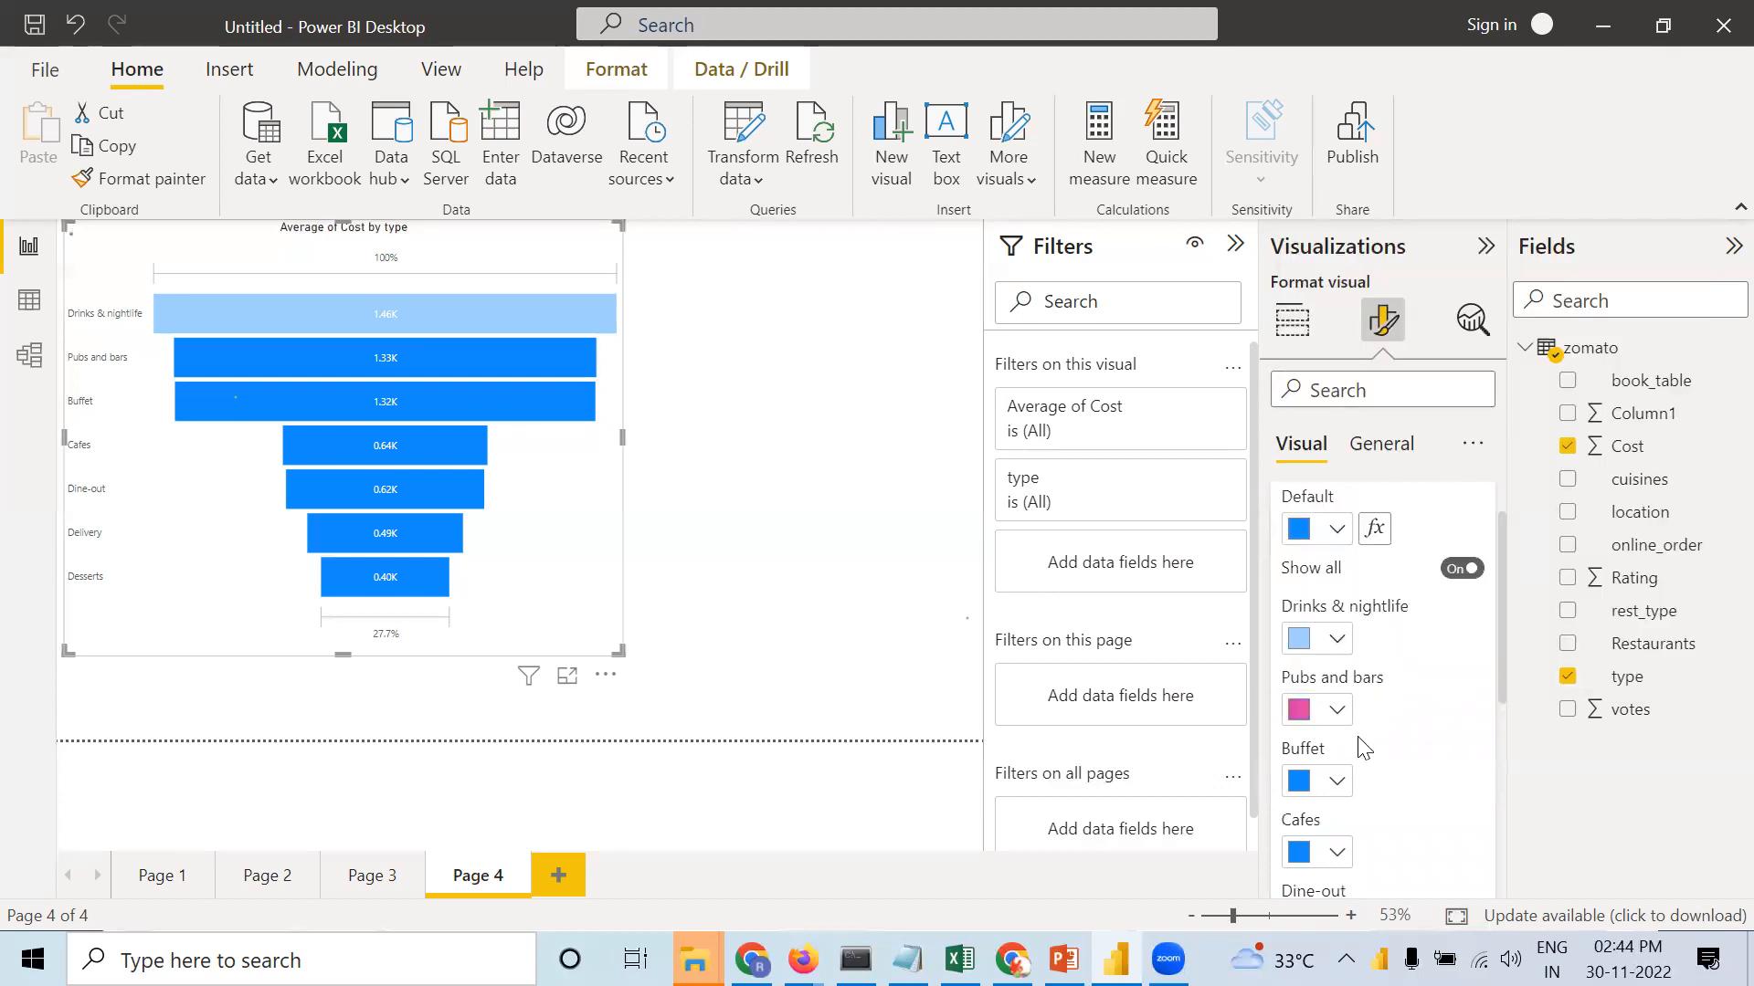
{"action": "left_click", "coordinate": [1334, 782]}
{"action": "left_click", "coordinate": [1432, 662]}
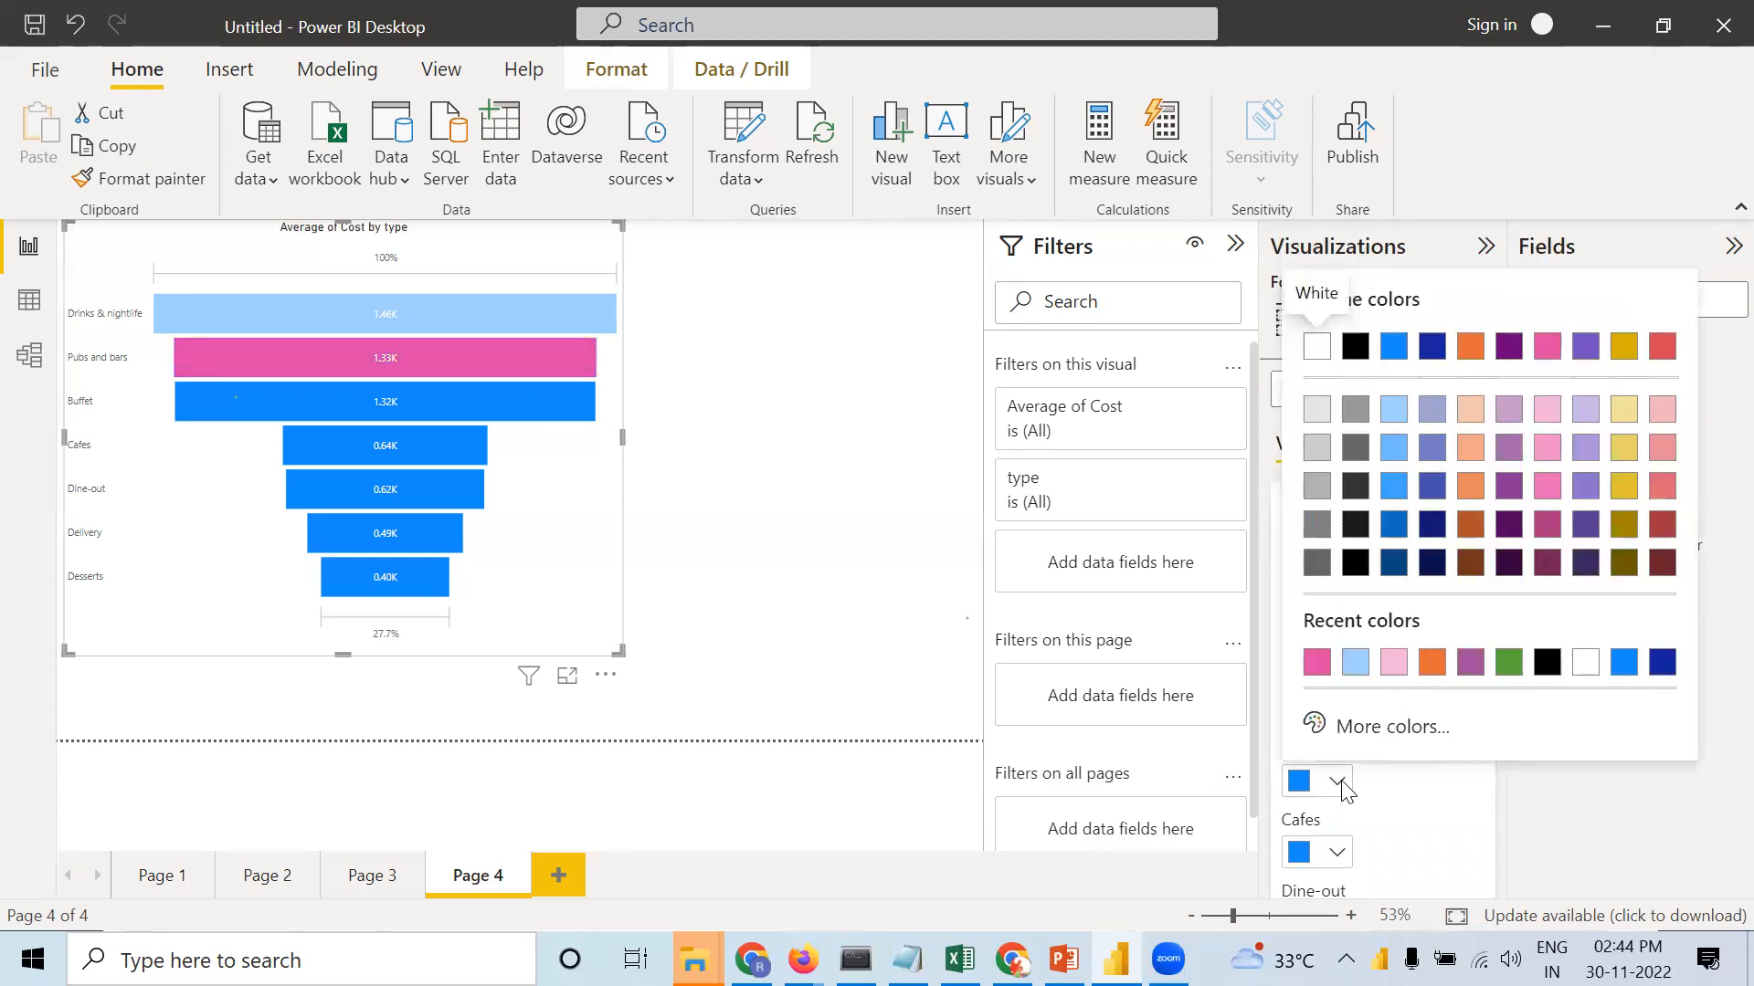
Color the funnel chart's Cafes bar green and Dine-out light pink, and collapse the color settings.
{"action": "left_click", "coordinate": [1335, 852]}
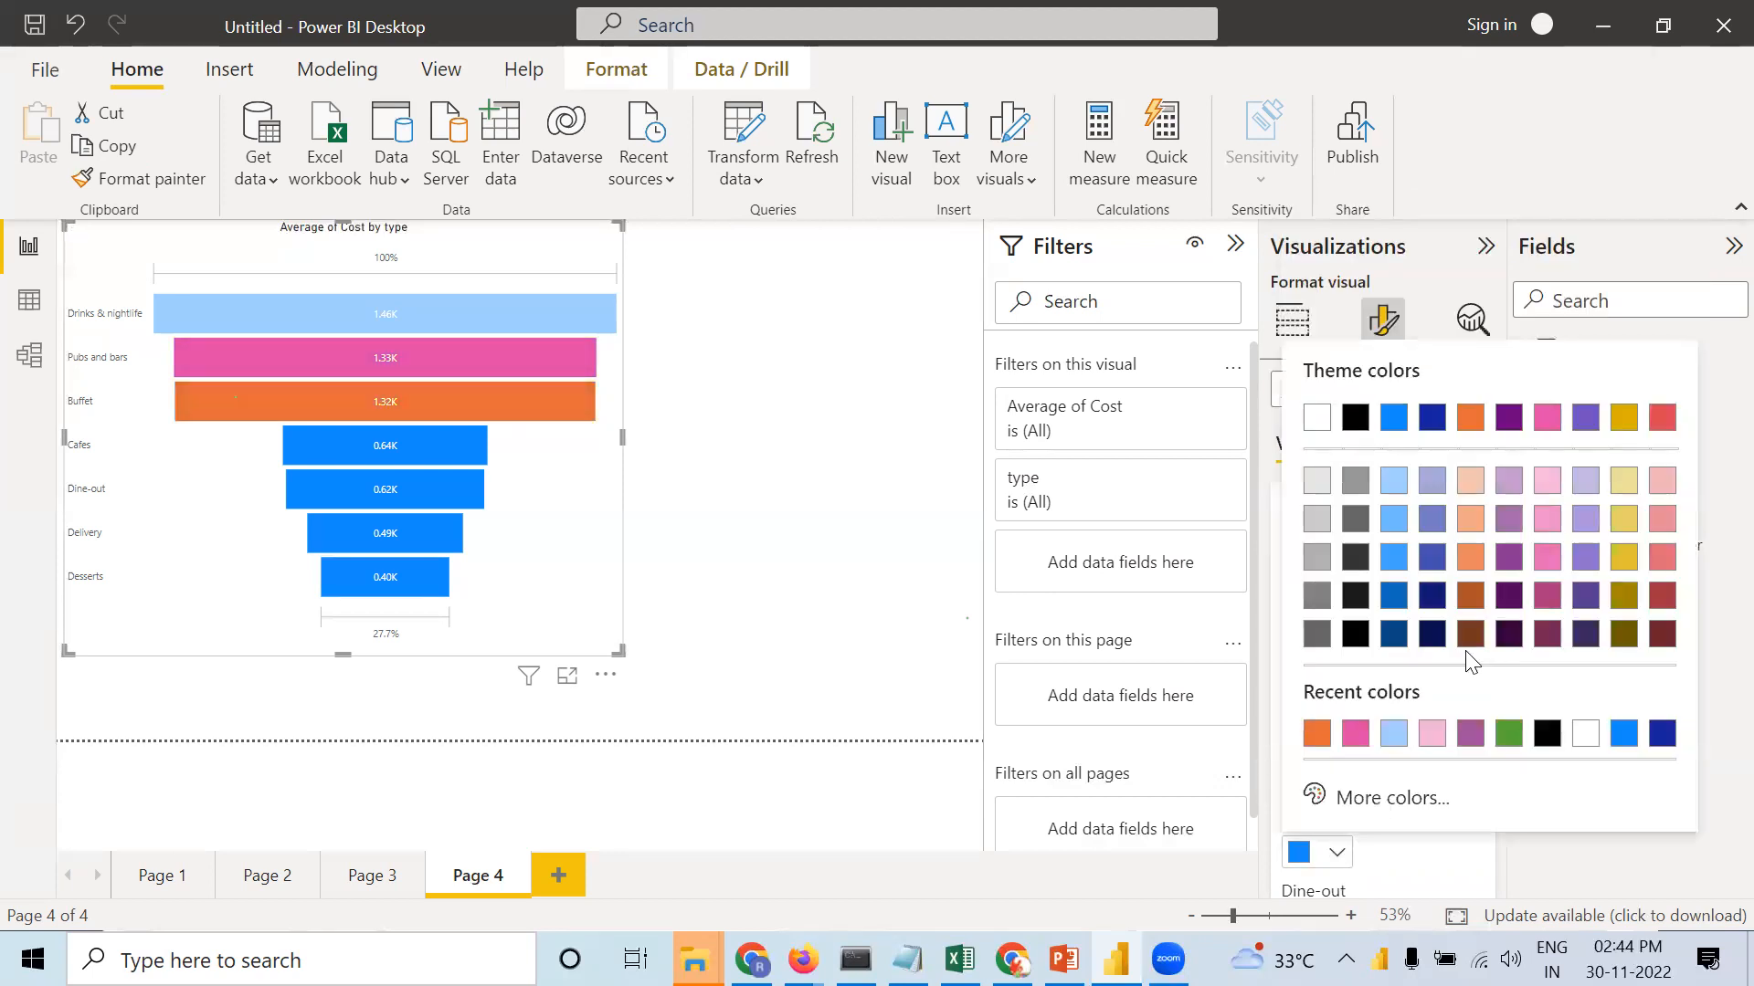
{"action": "left_click", "coordinate": [1507, 728]}
{"action": "scroll", "coordinate": [1379, 795], "scroll_direction": "down", "scroll_amount": 5}
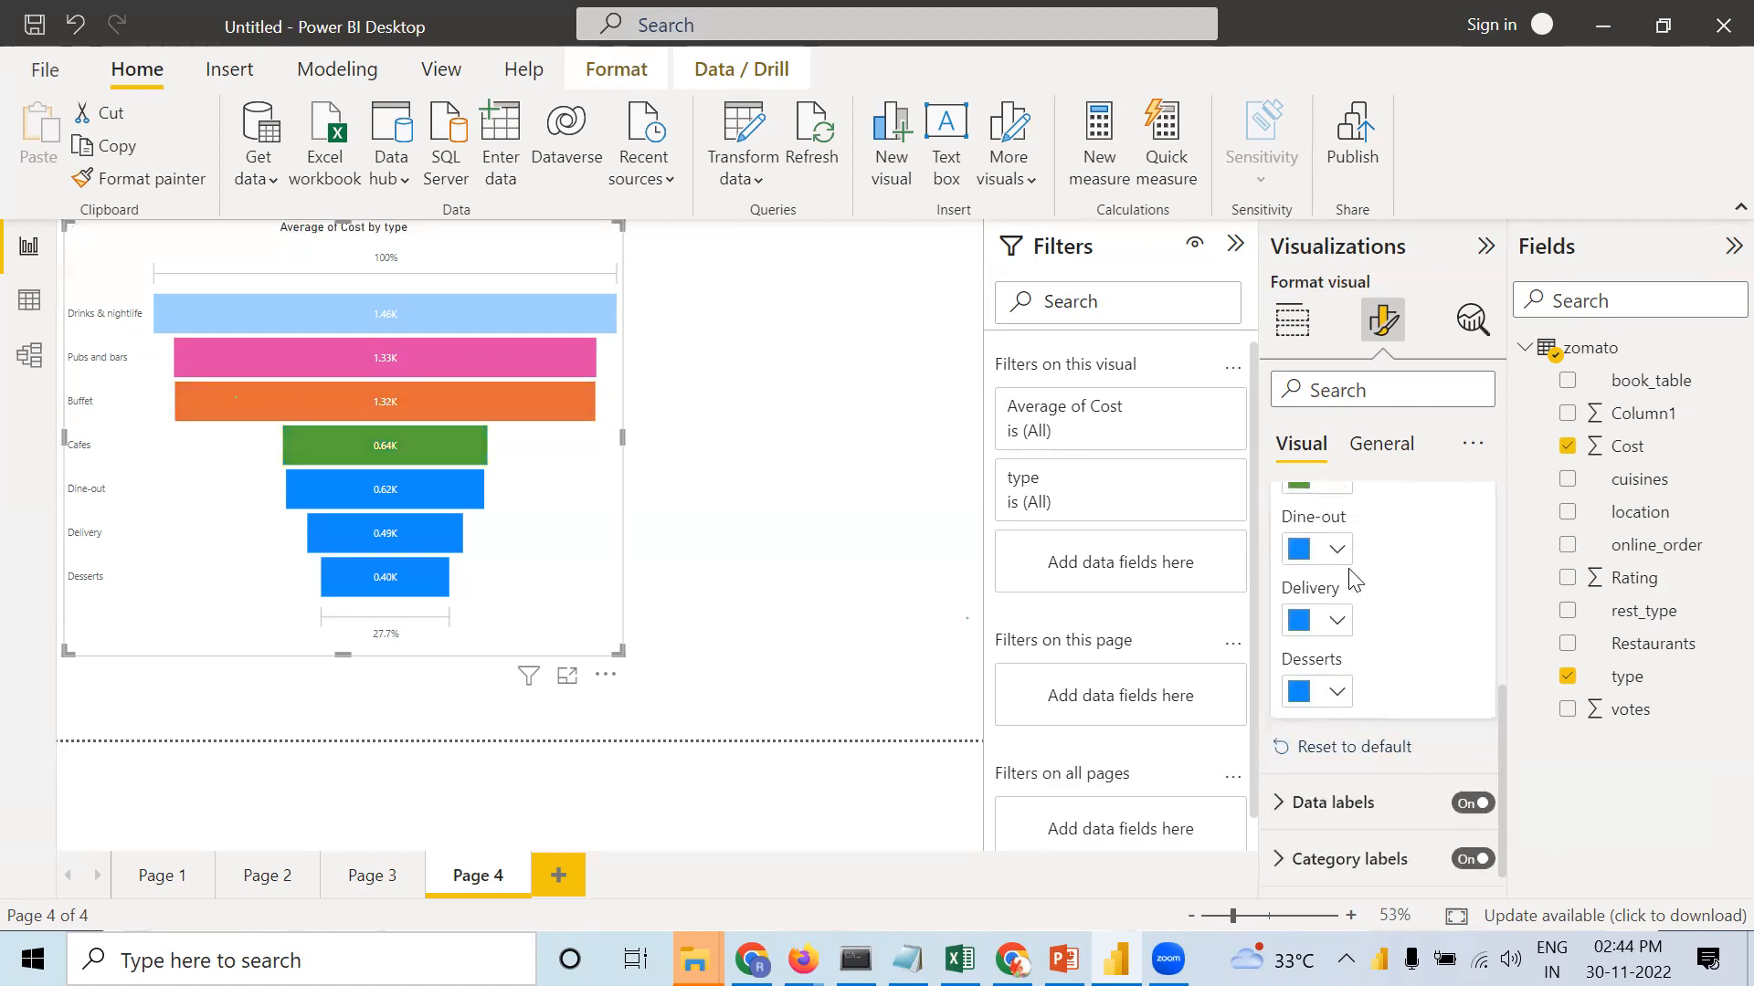
{"action": "left_click", "coordinate": [1335, 549]}
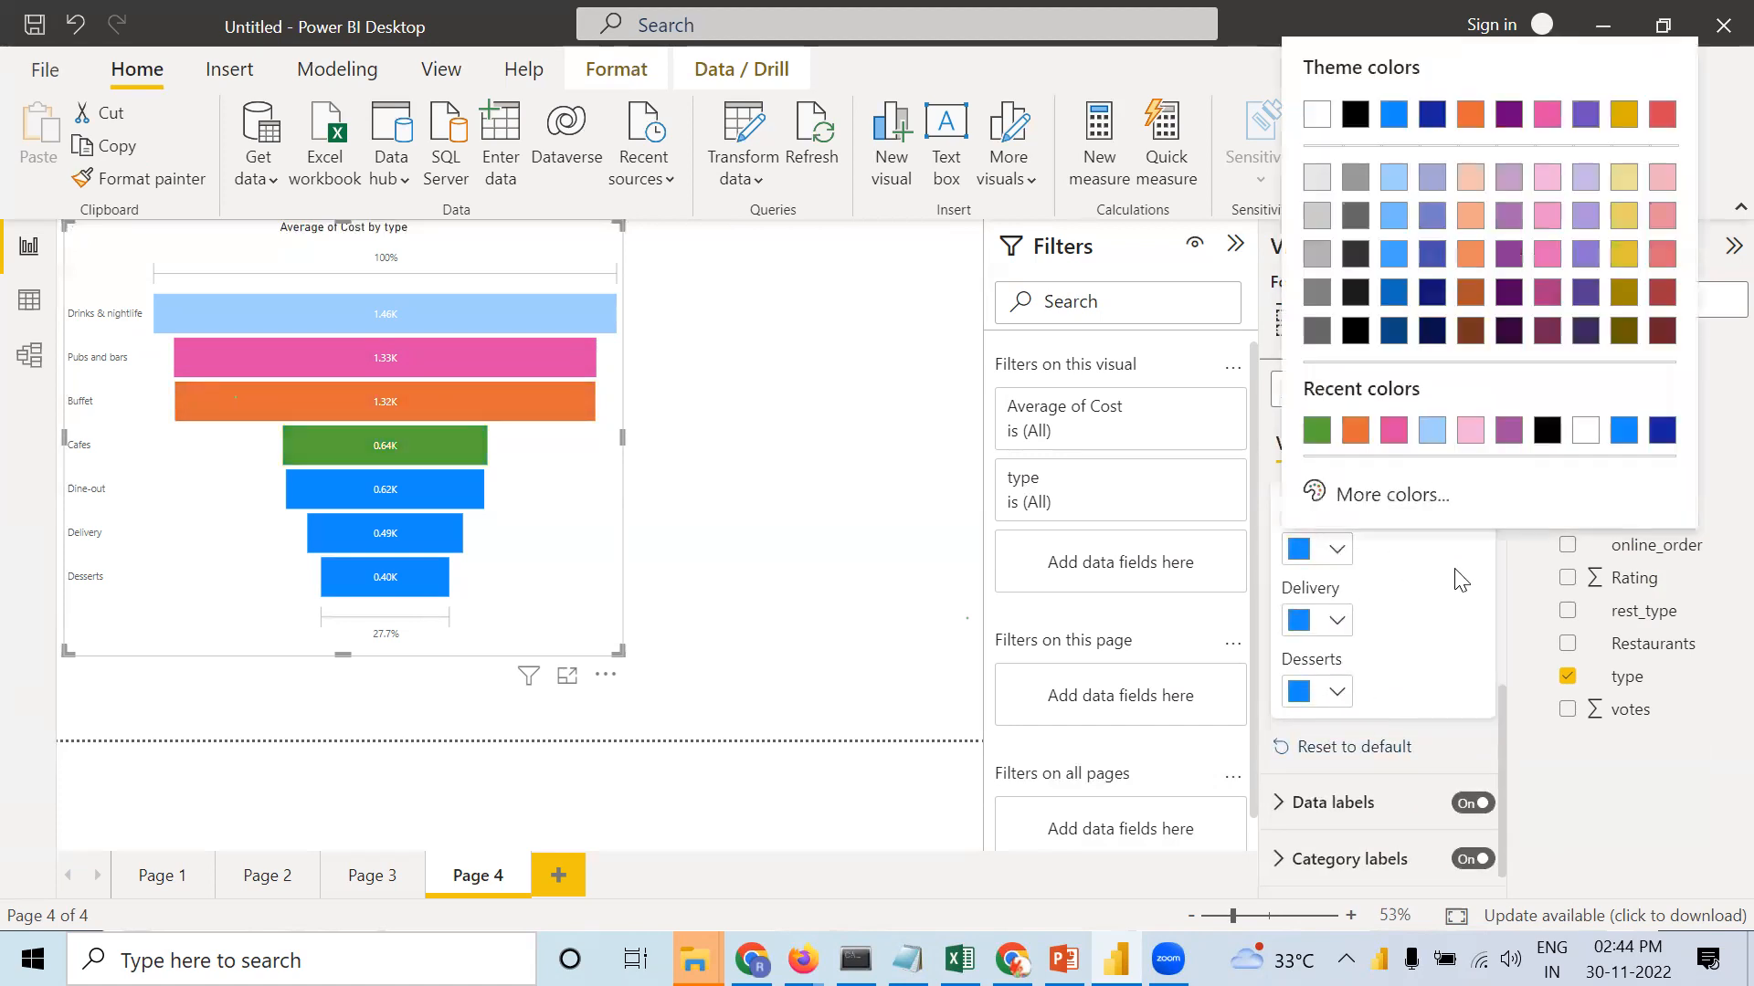
{"action": "left_click", "coordinate": [1470, 429]}
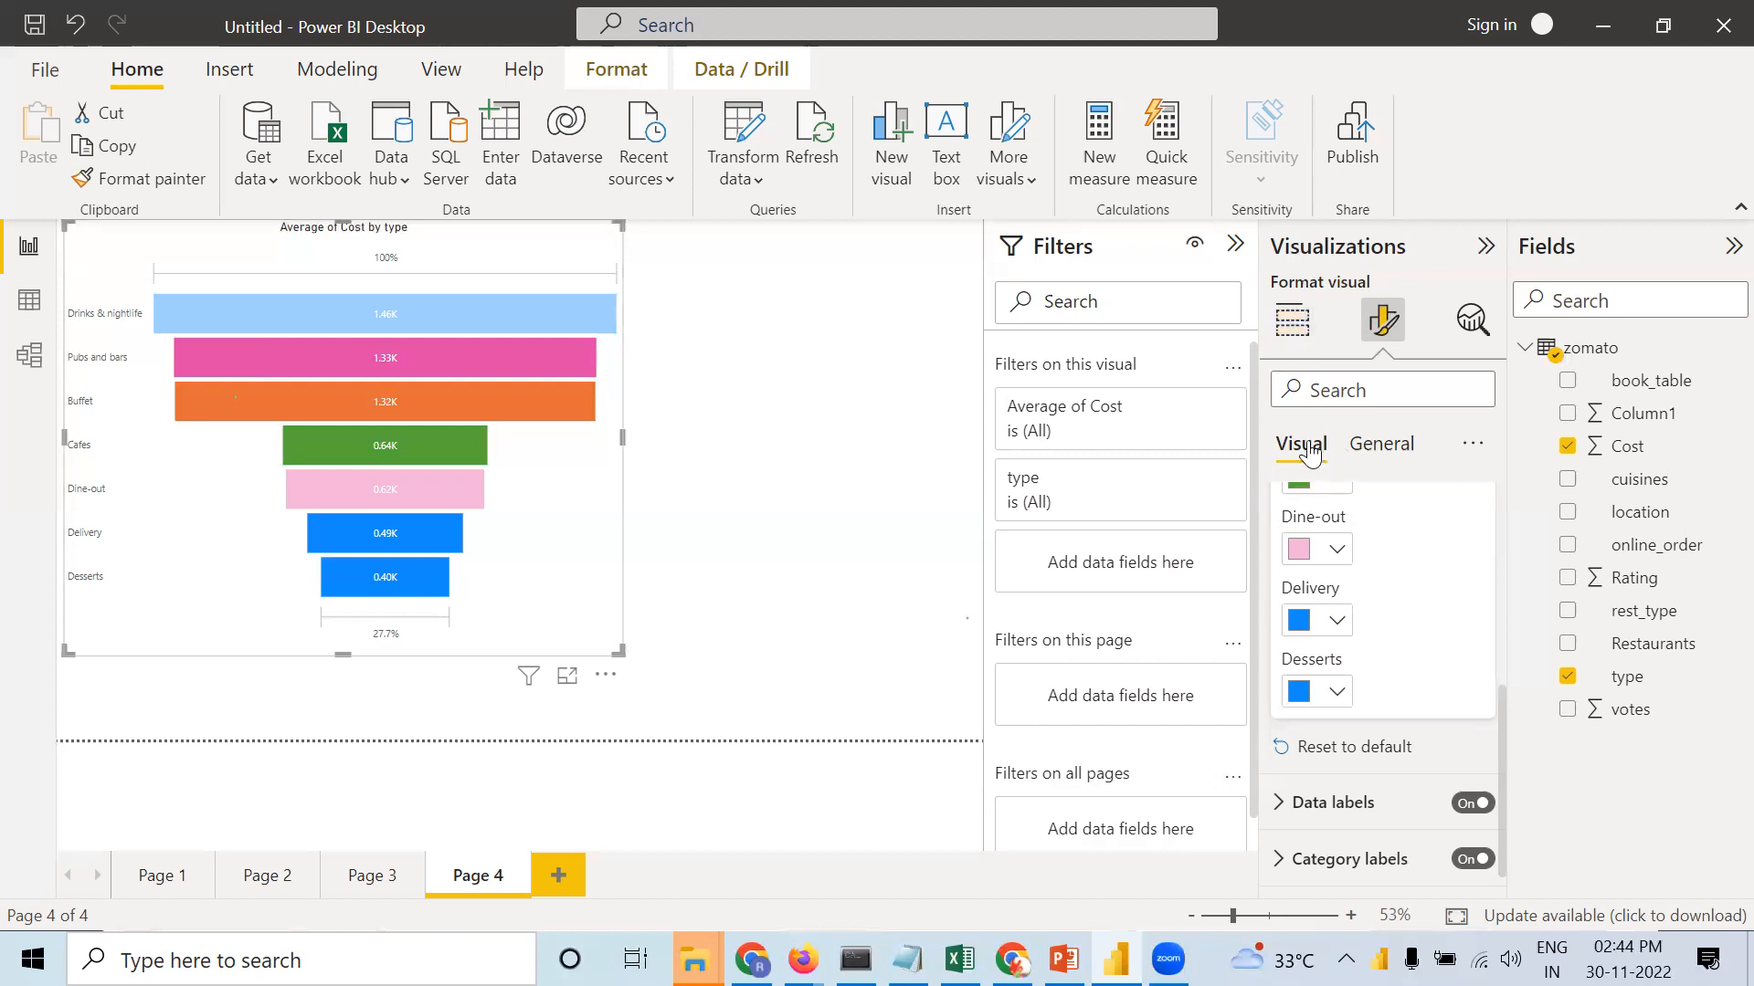
{"action": "scroll", "coordinate": [1418, 537], "scroll_direction": "up", "scroll_amount": 5}
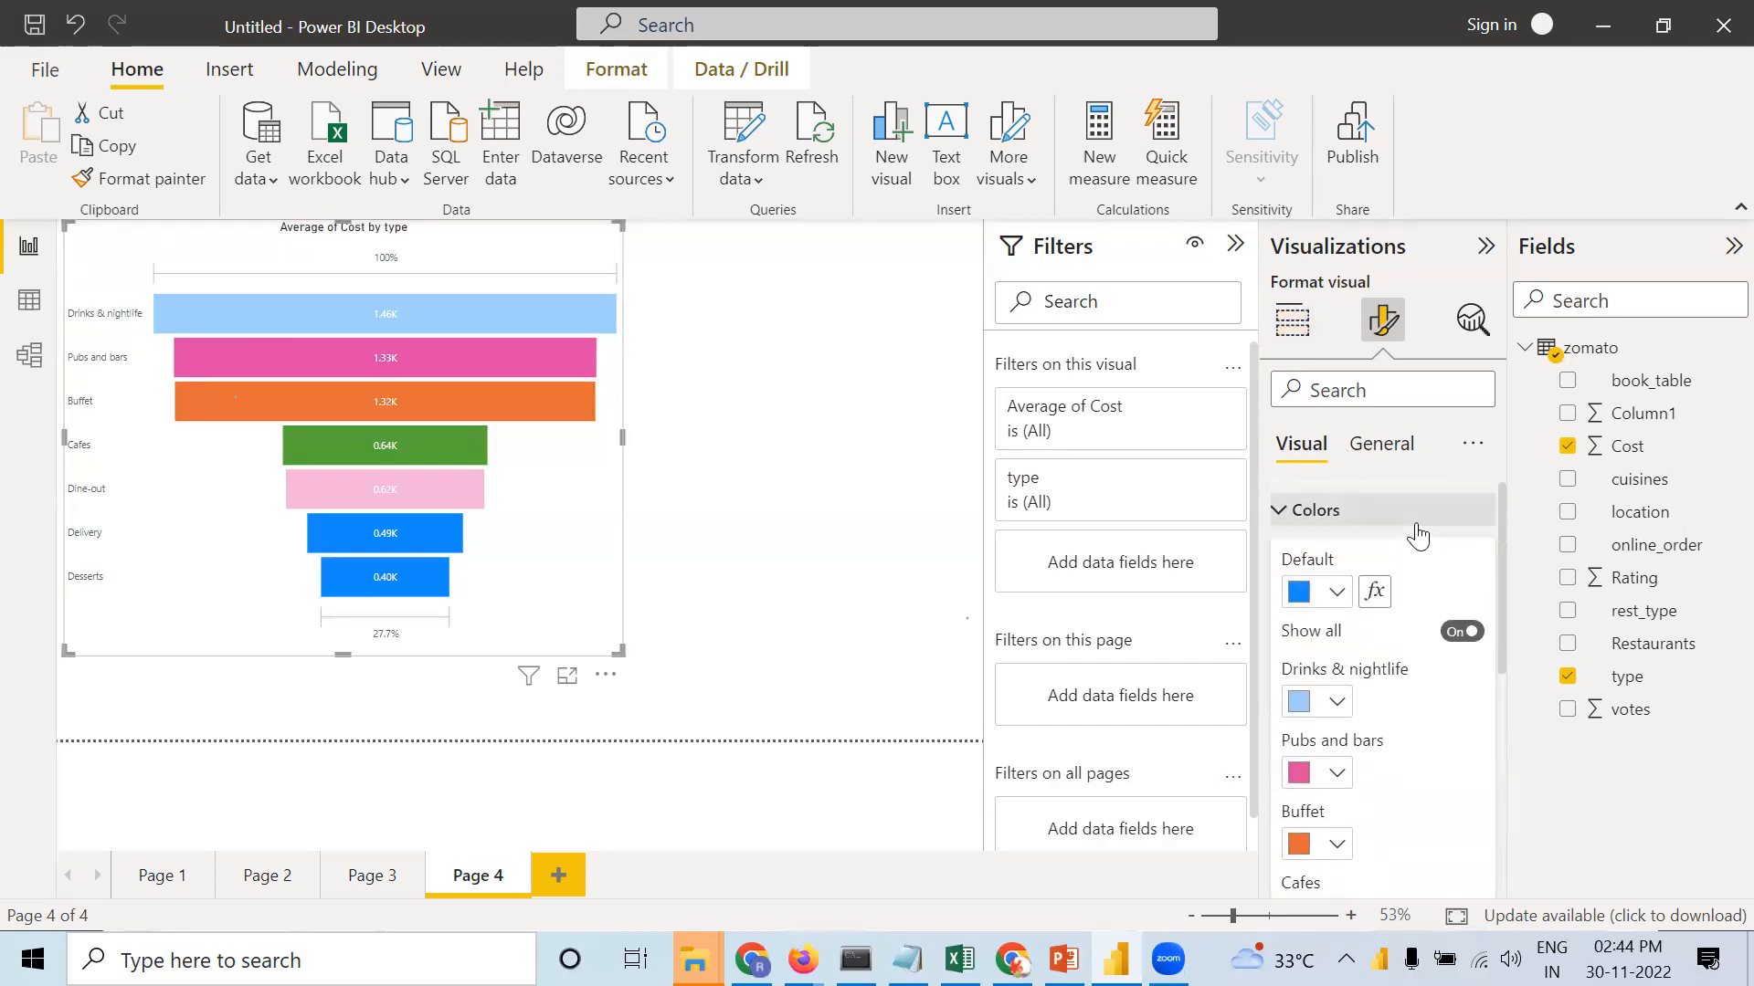
{"action": "left_click", "coordinate": [1279, 510]}
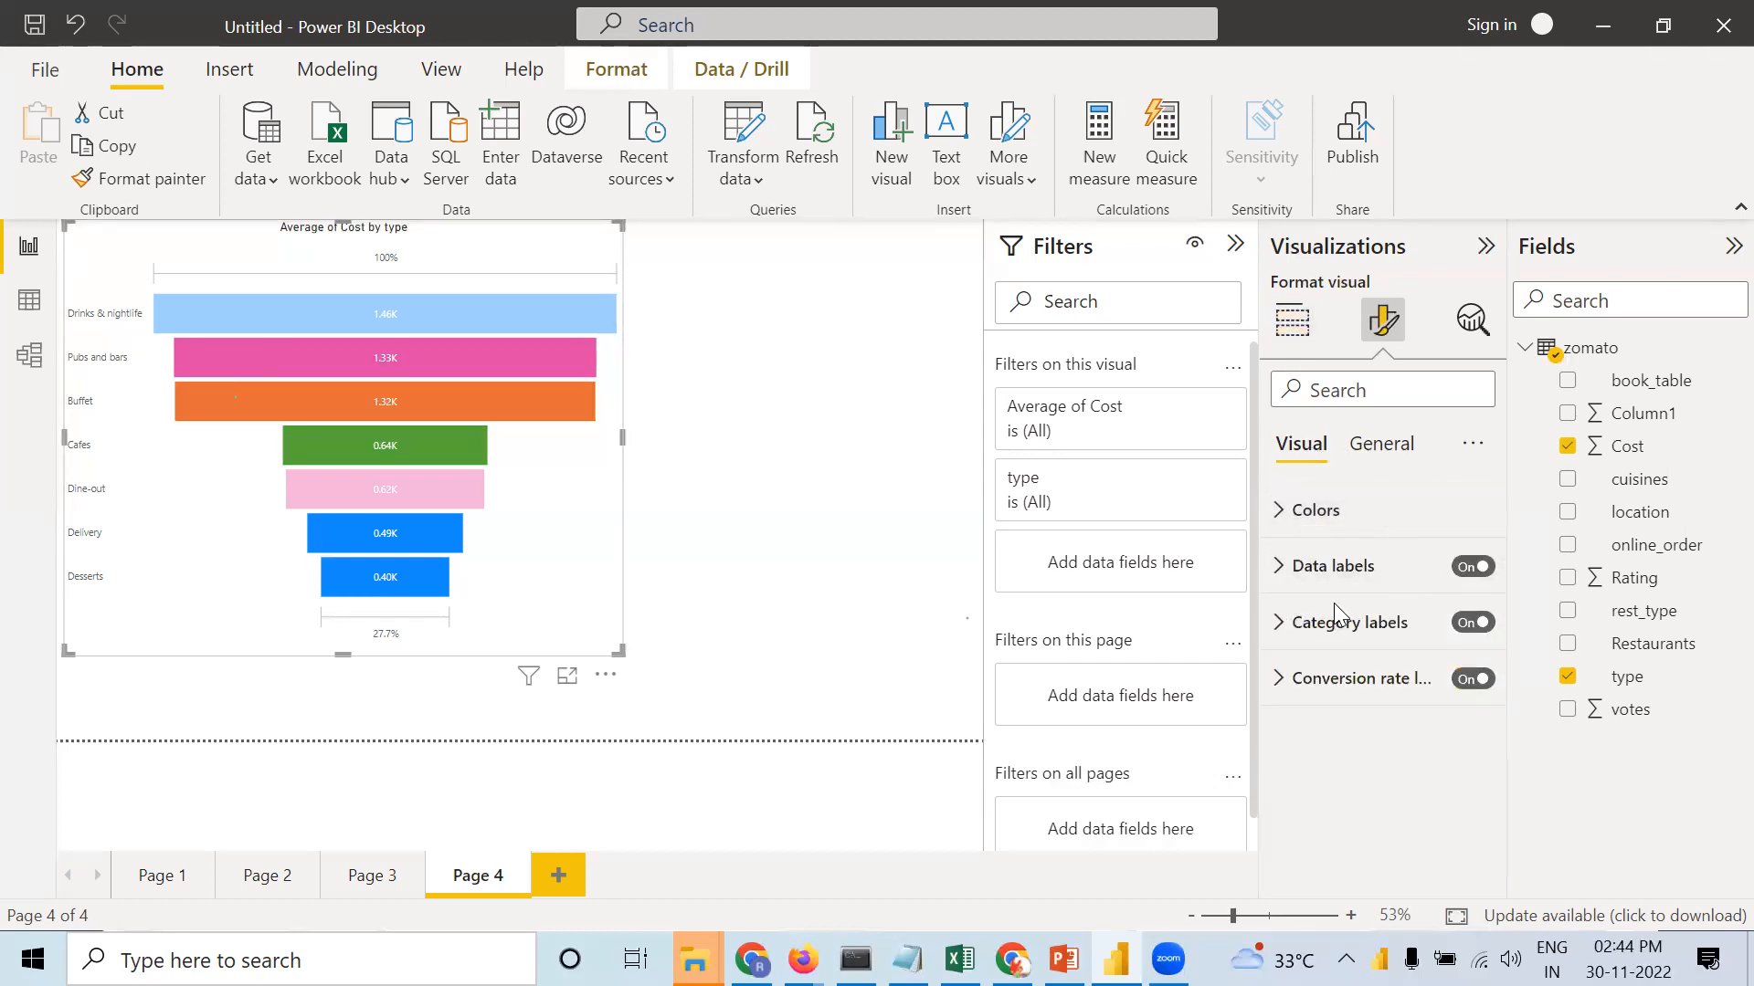